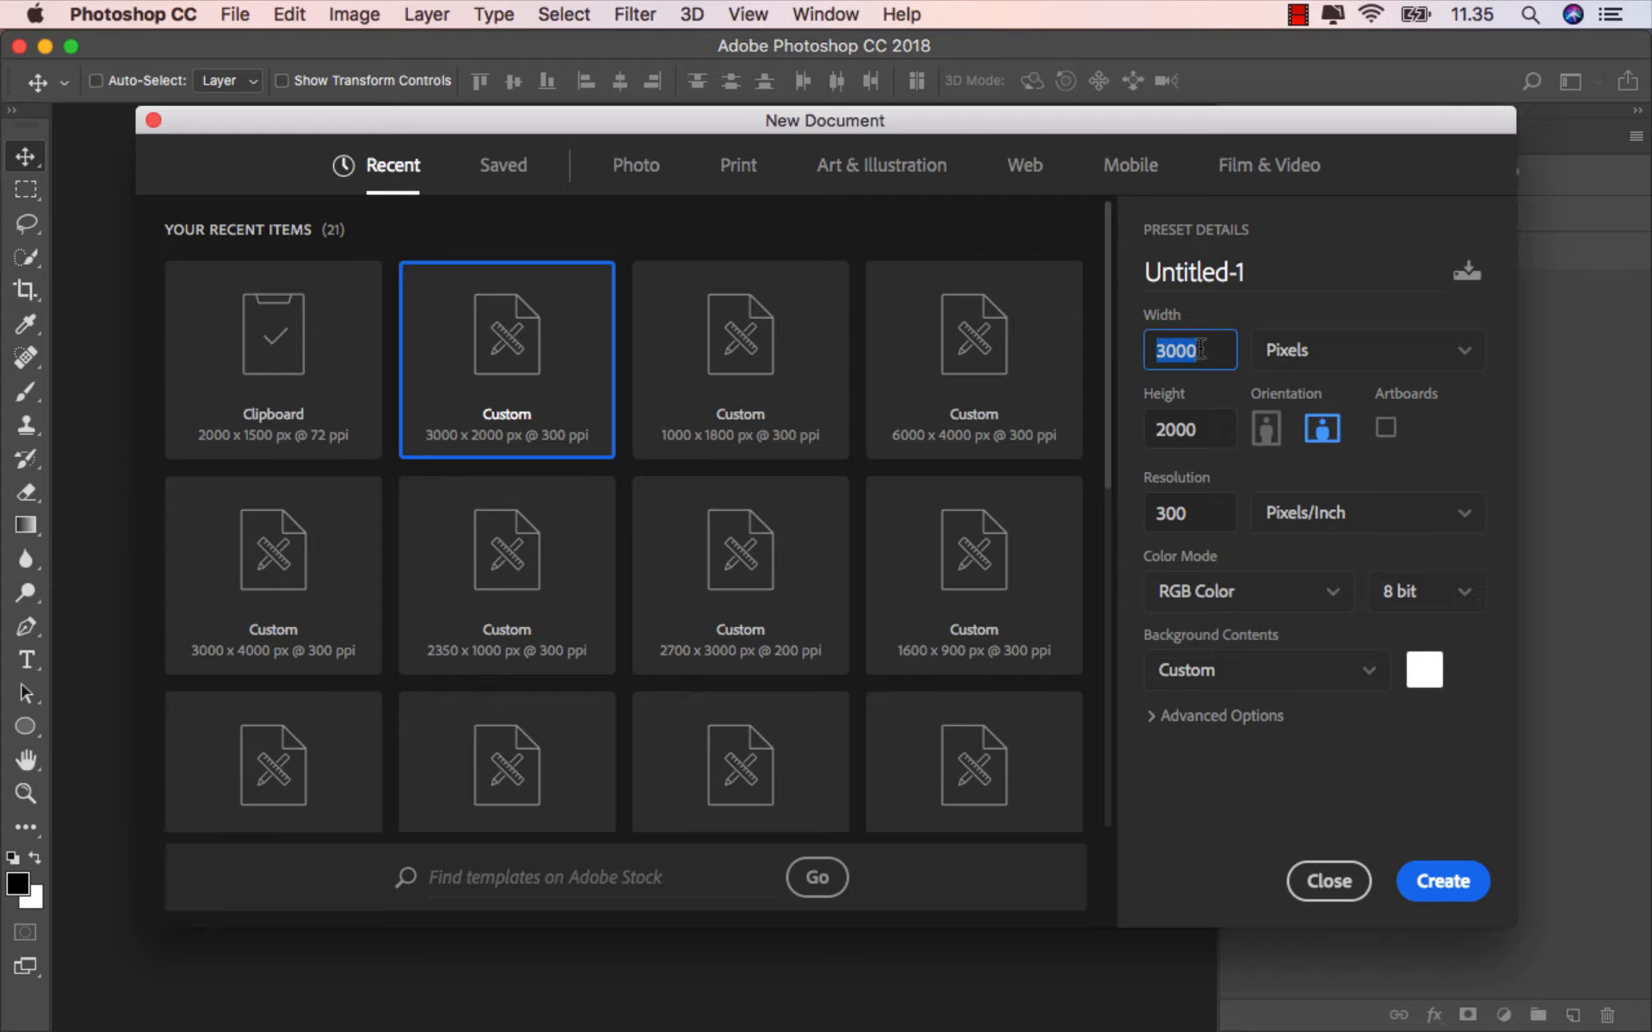
Create a 3000 x 2000 pixel document at 300 pixels/inch in RGB Color, 8 bit, with a white background.
double_click(1206, 430)
double_click(1194, 513)
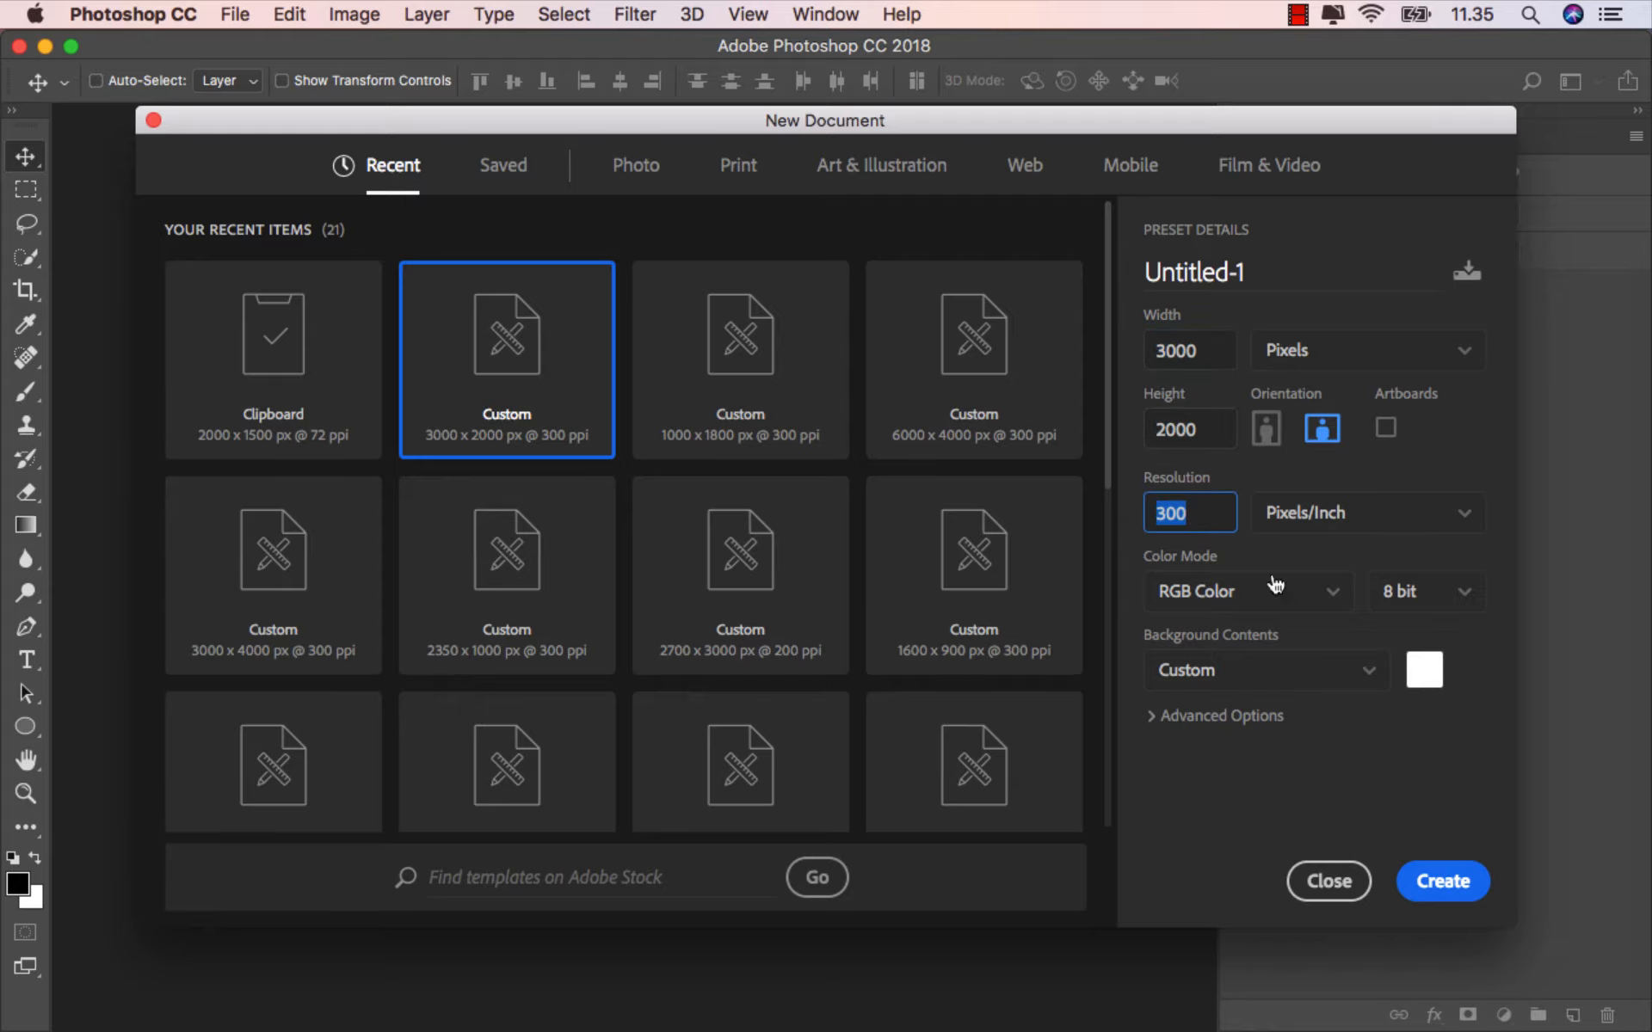
left_click(1444, 870)
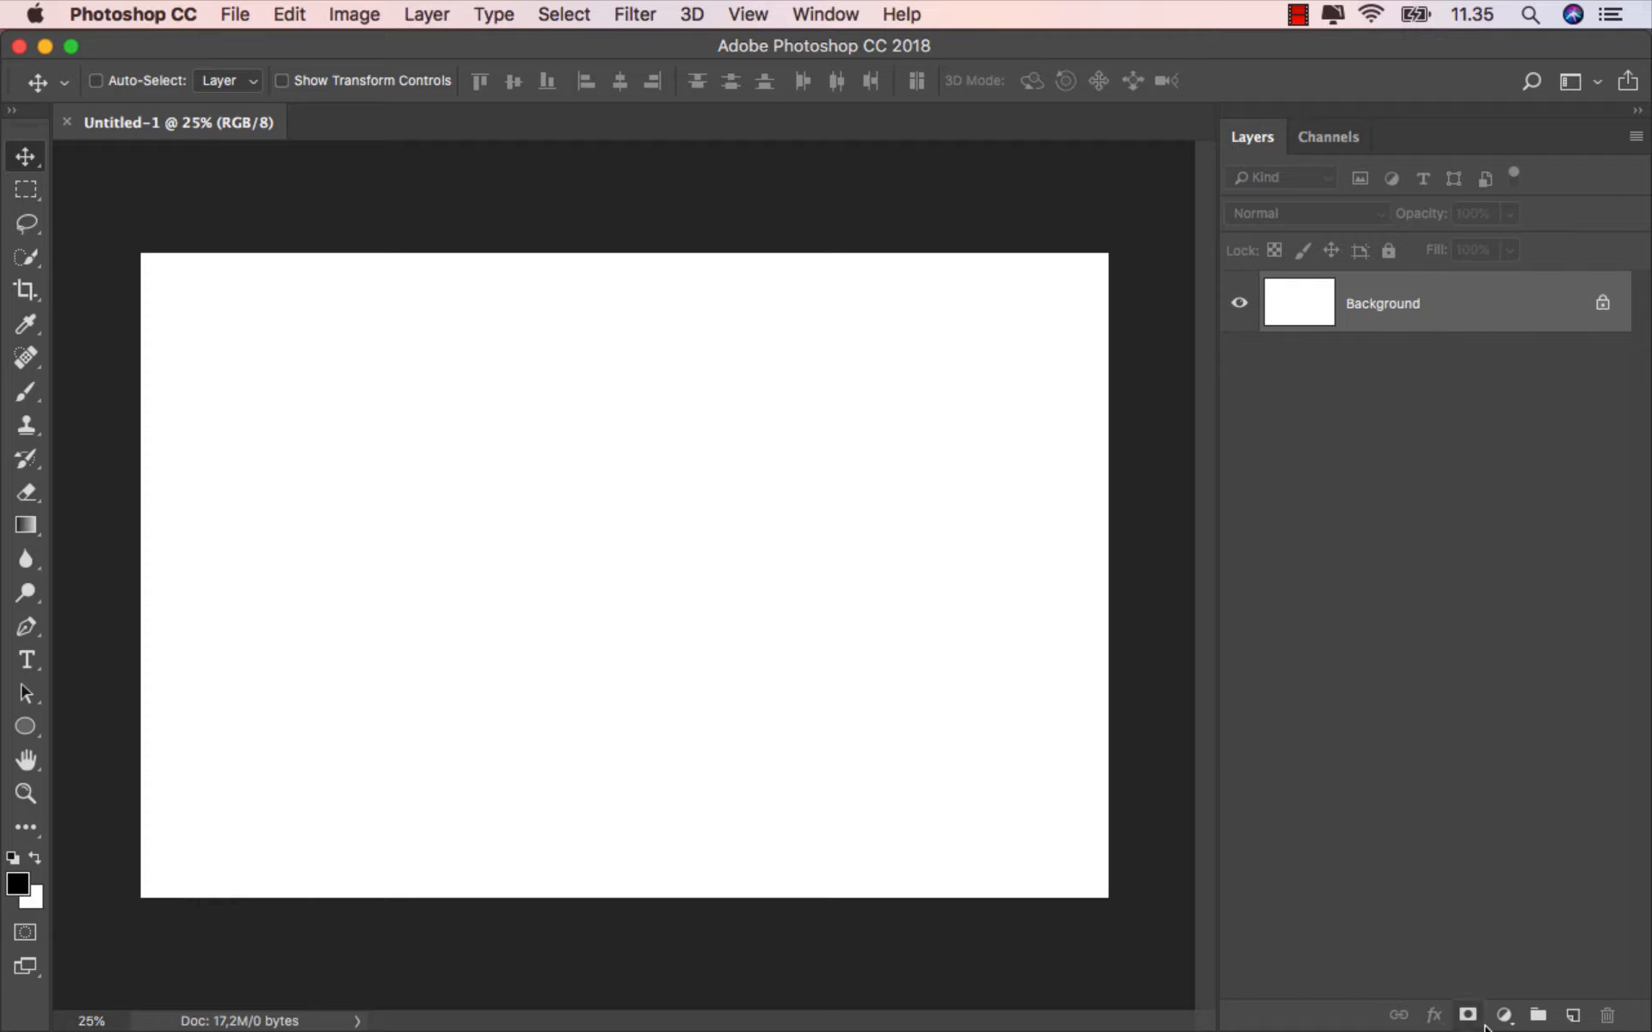
Add a Solid Color fill layer in dark olive green, 454b1f, above the background.
left_click(1504, 1015)
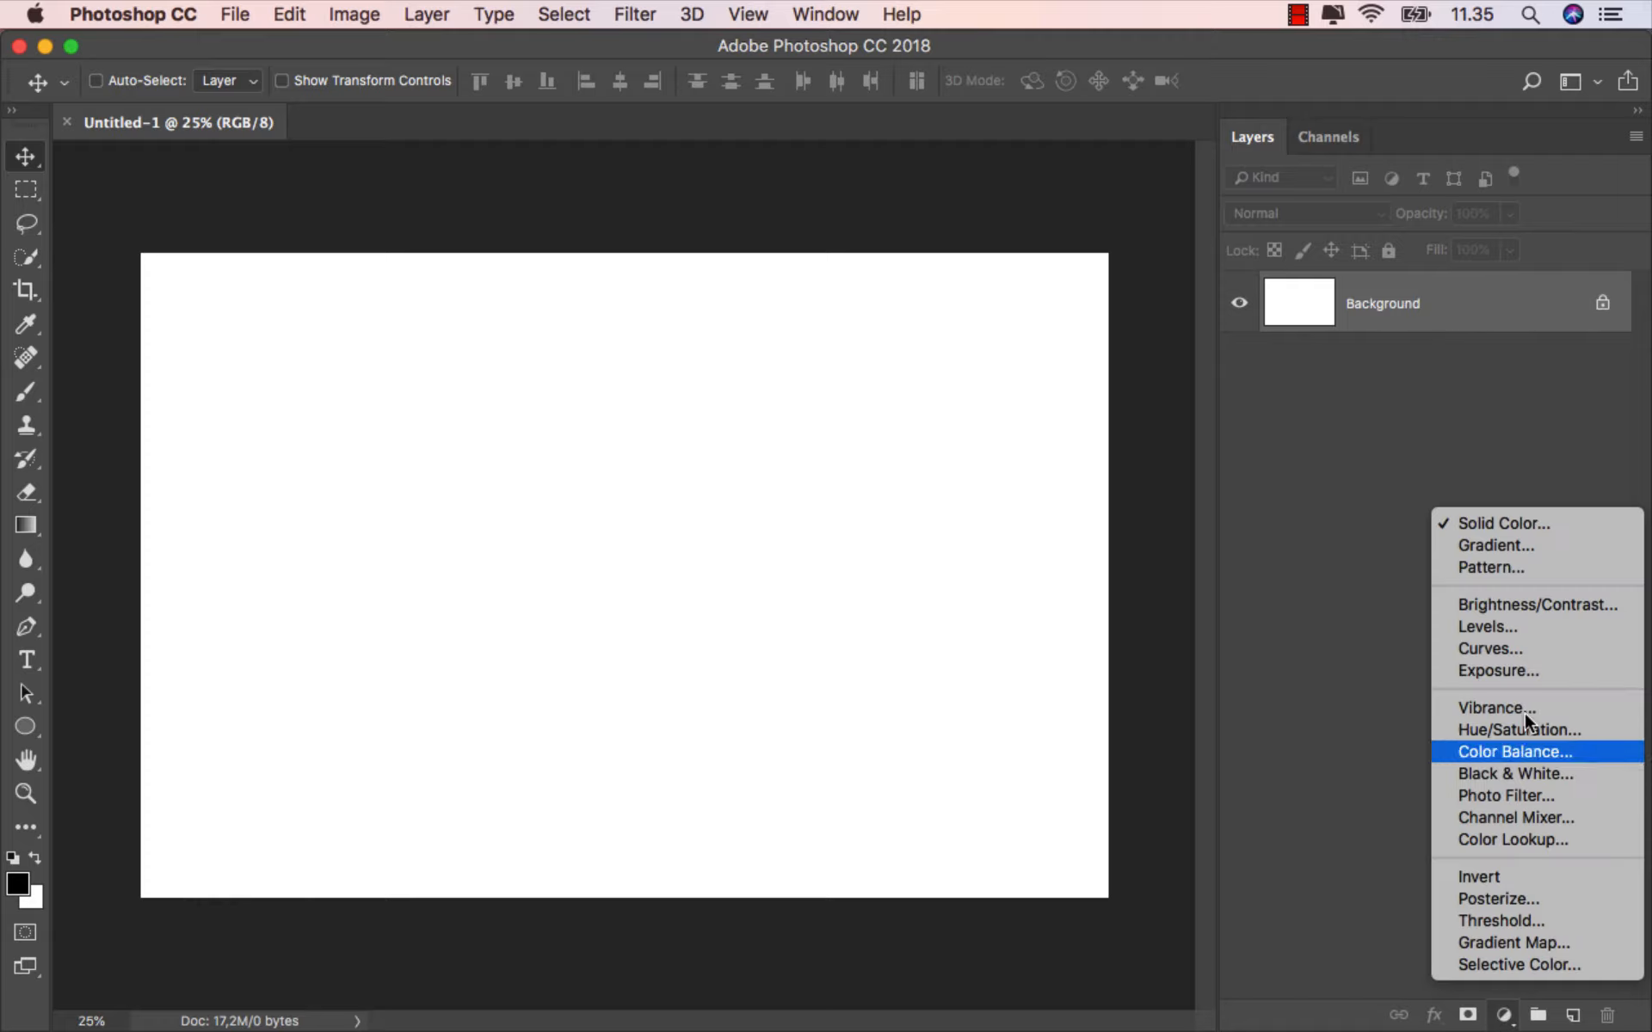
left_click(1531, 521)
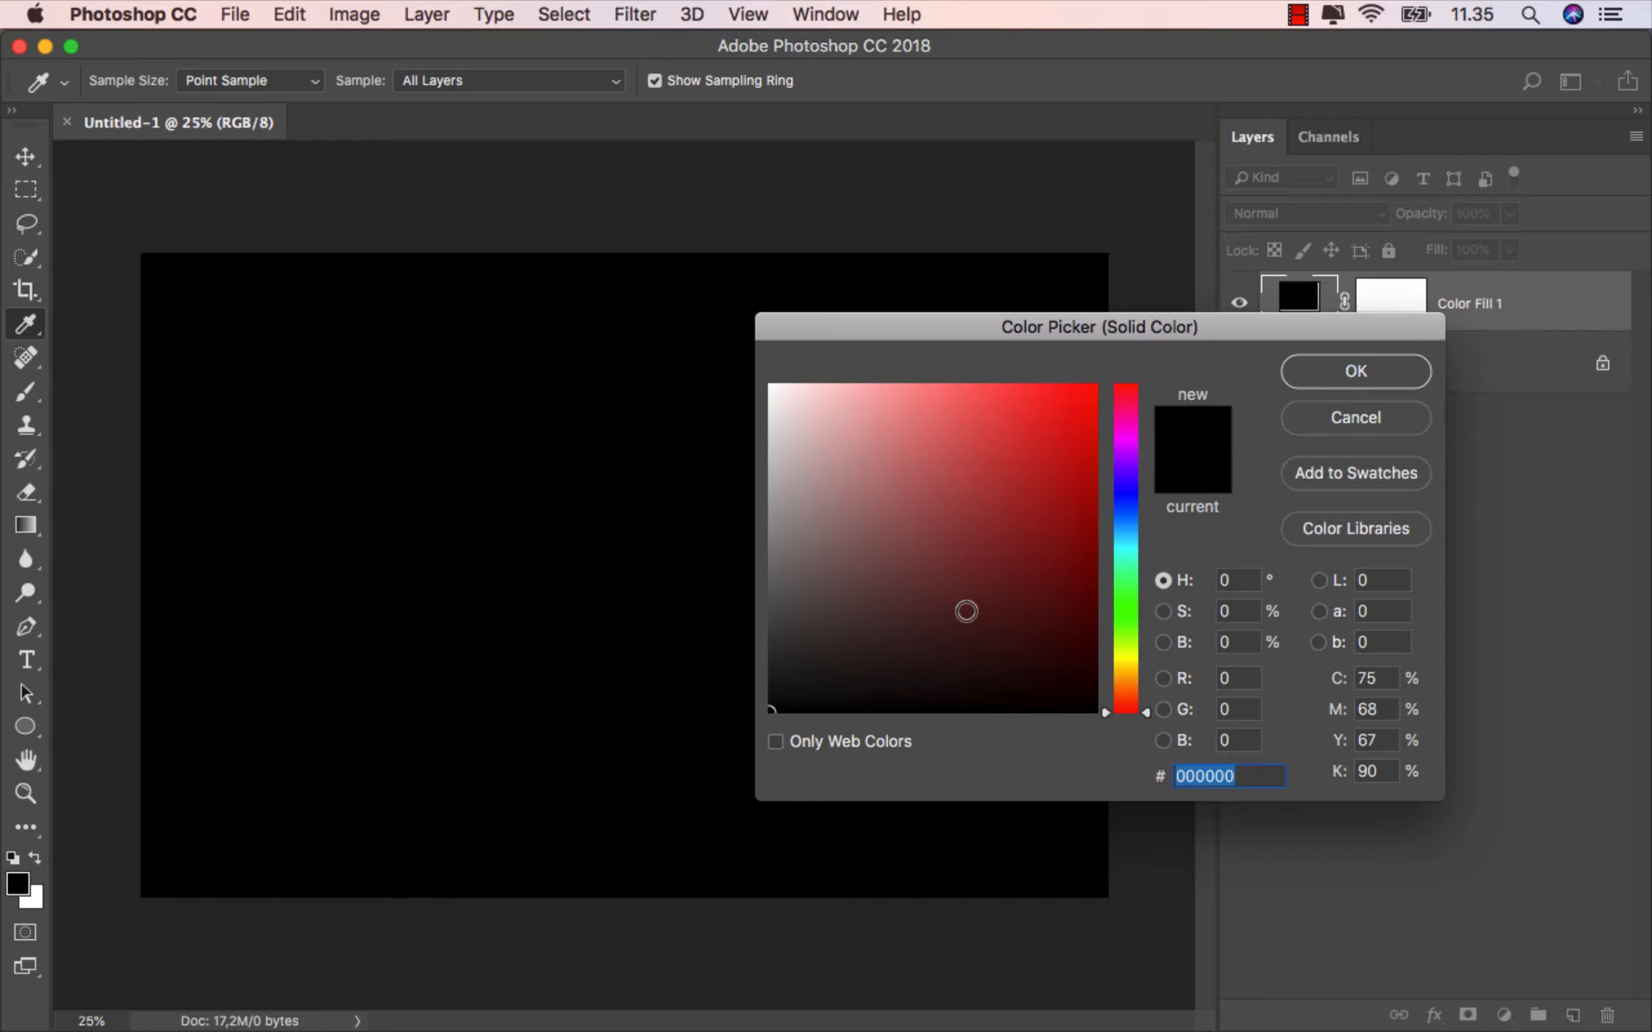
left_click(950, 620)
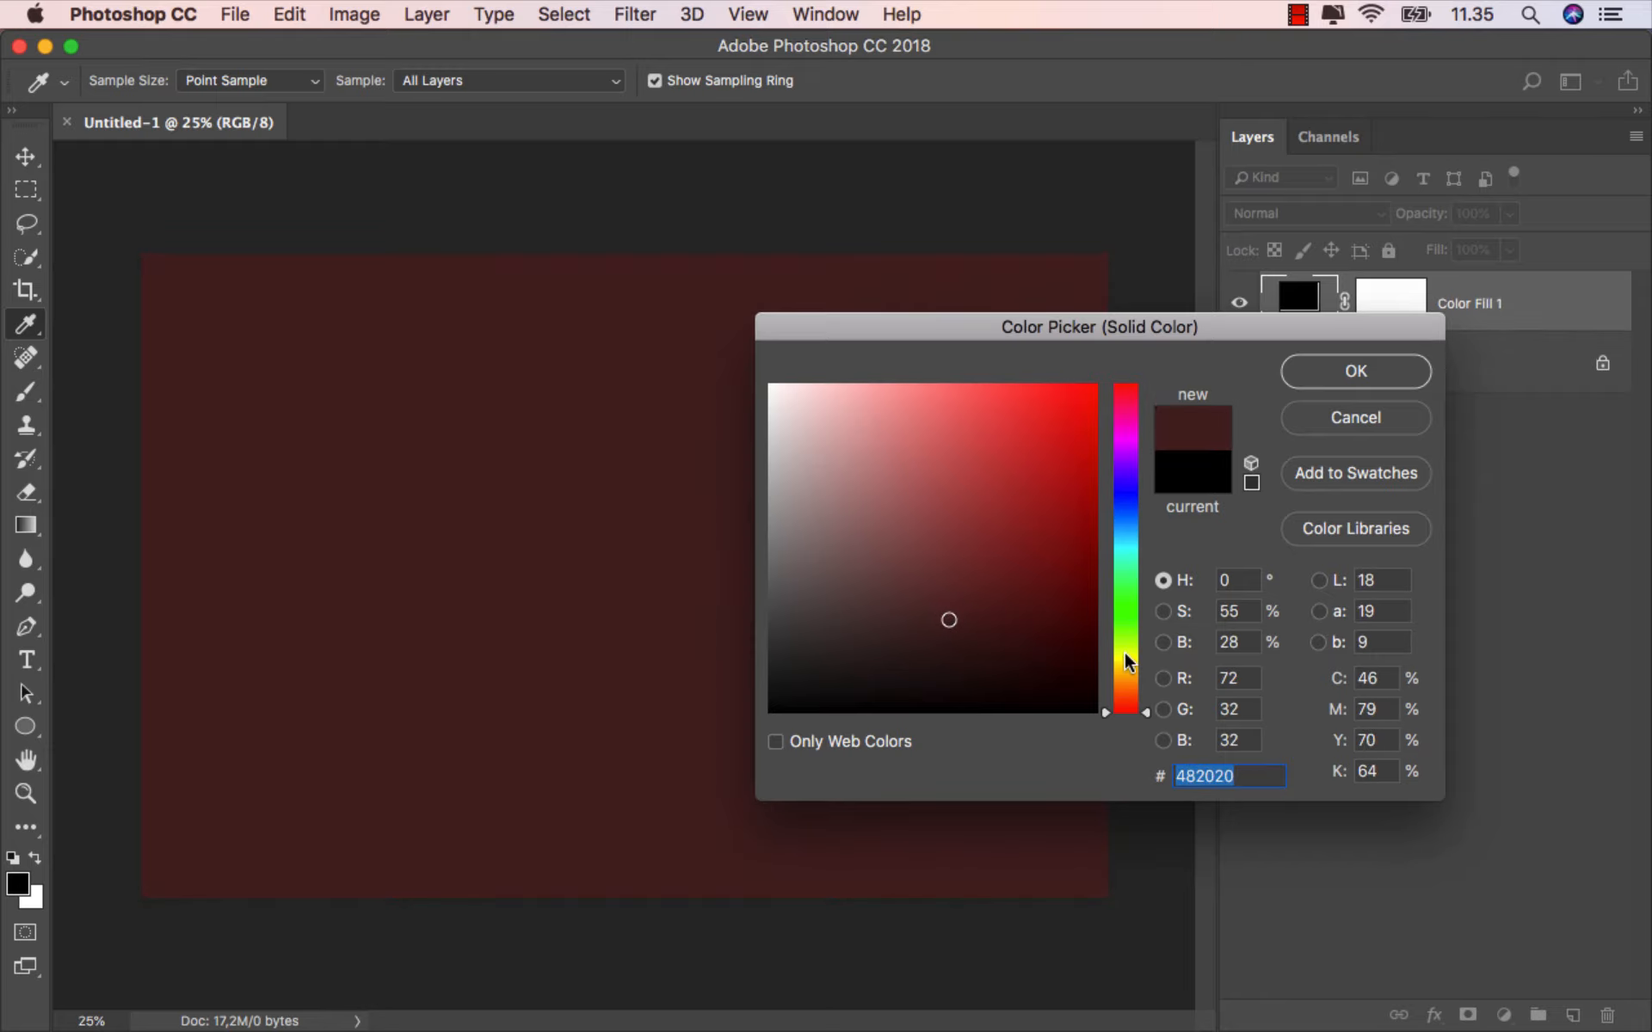
left_click_drag(1124, 652, 1131, 656)
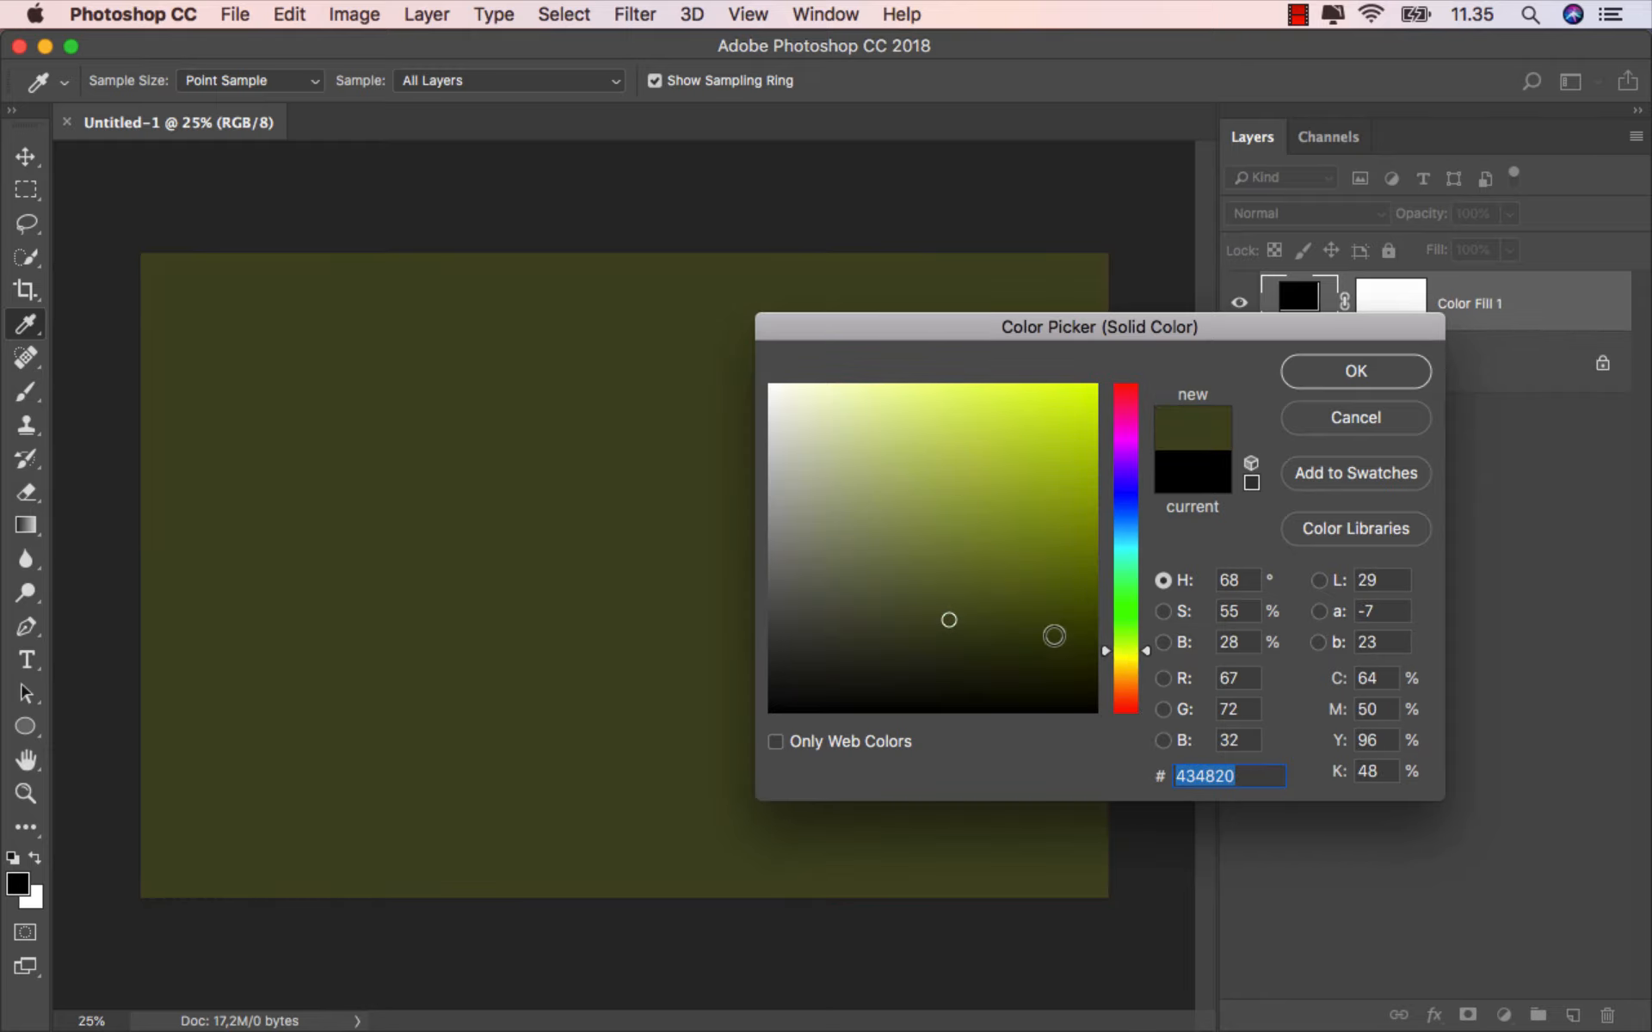
left_click(959, 616)
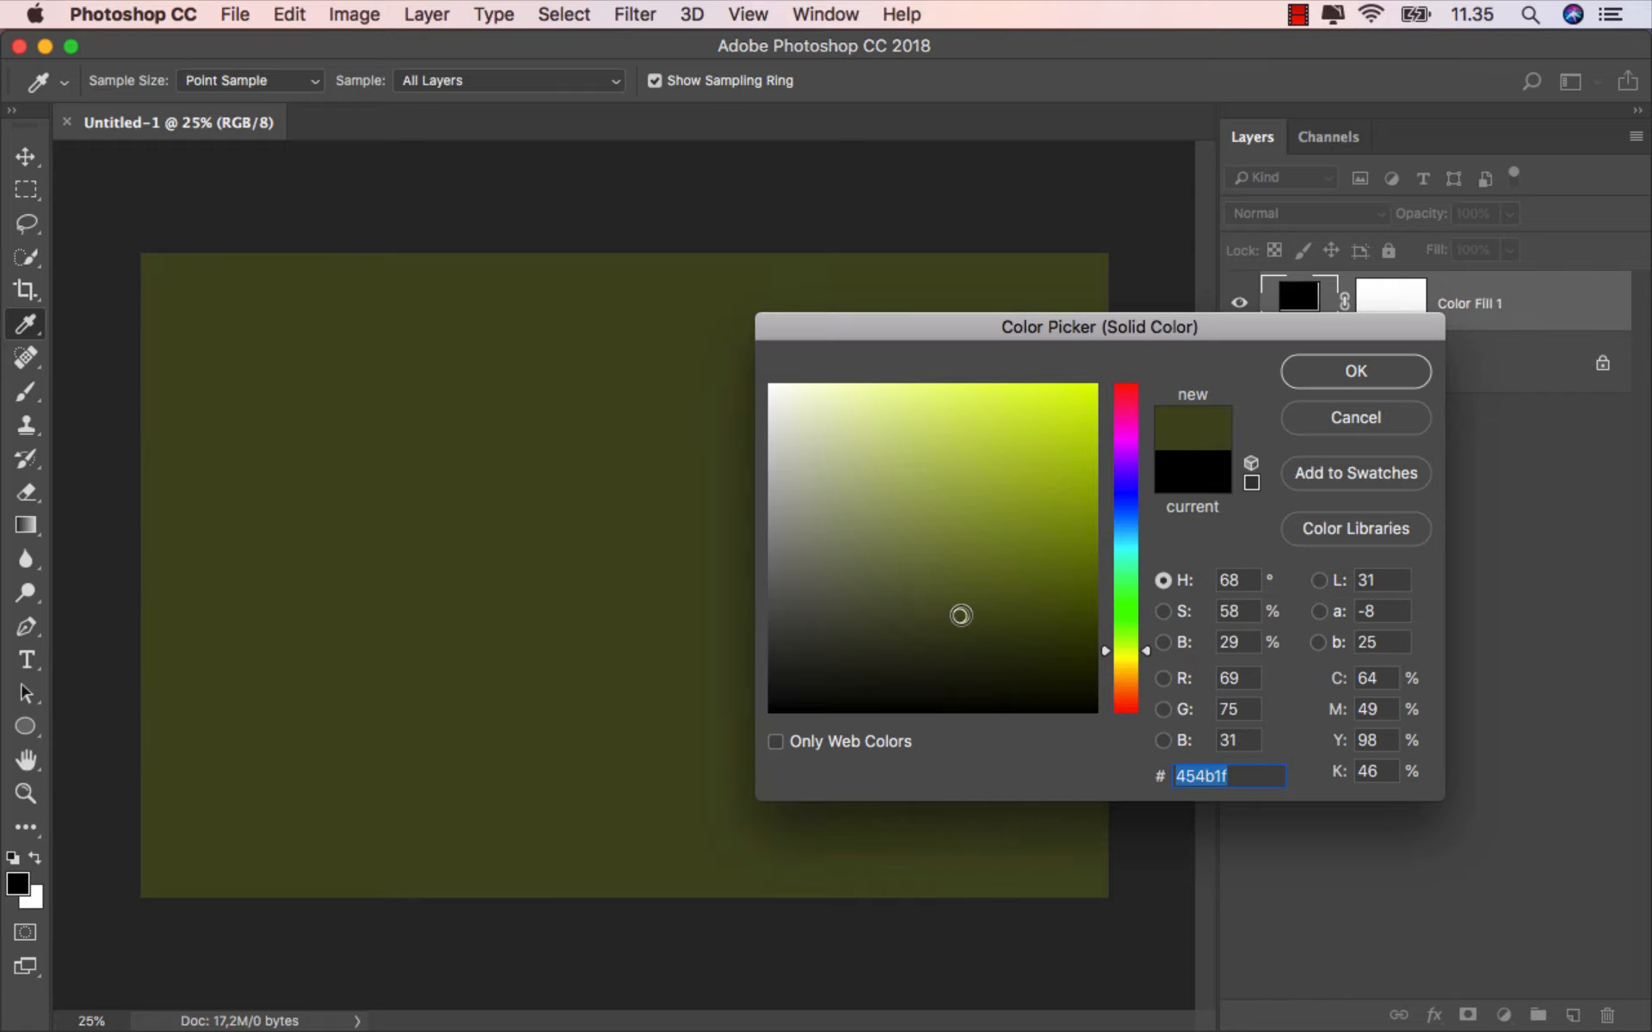
left_click(1300, 373)
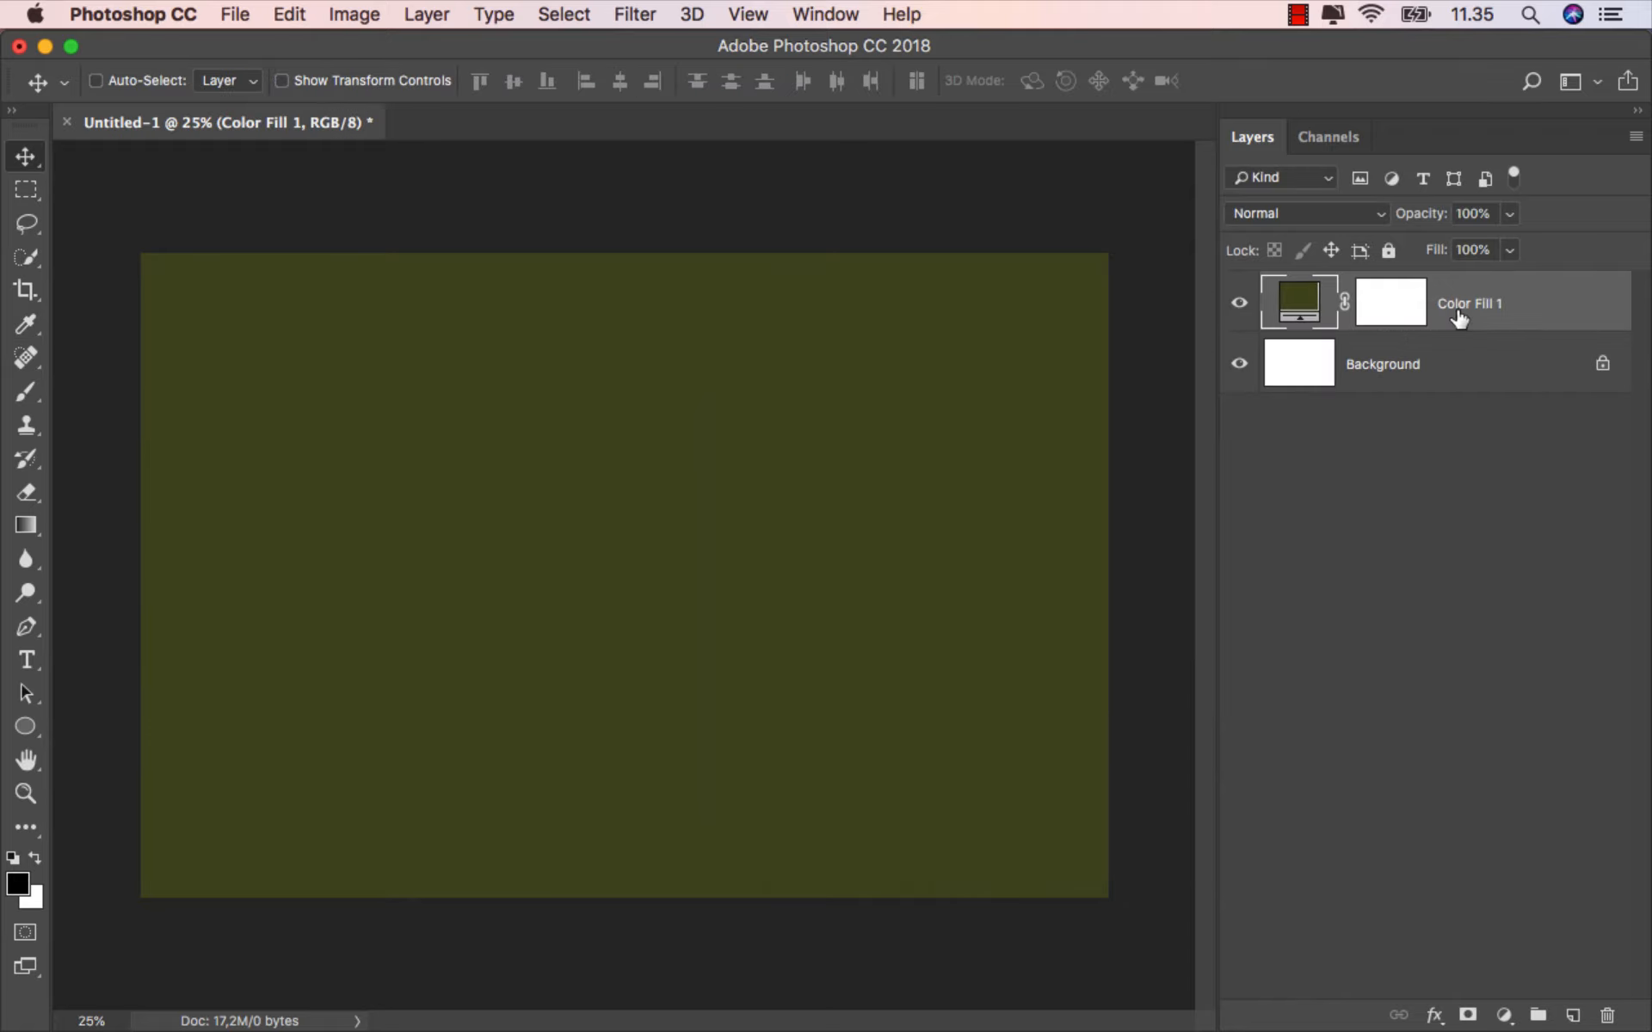
Place the landscape photo from the Finder folder, widening it to 22.06% to span the canvas and lowering its top edge for 13% height.
mouse_move(752, 1028)
left_click(633, 971)
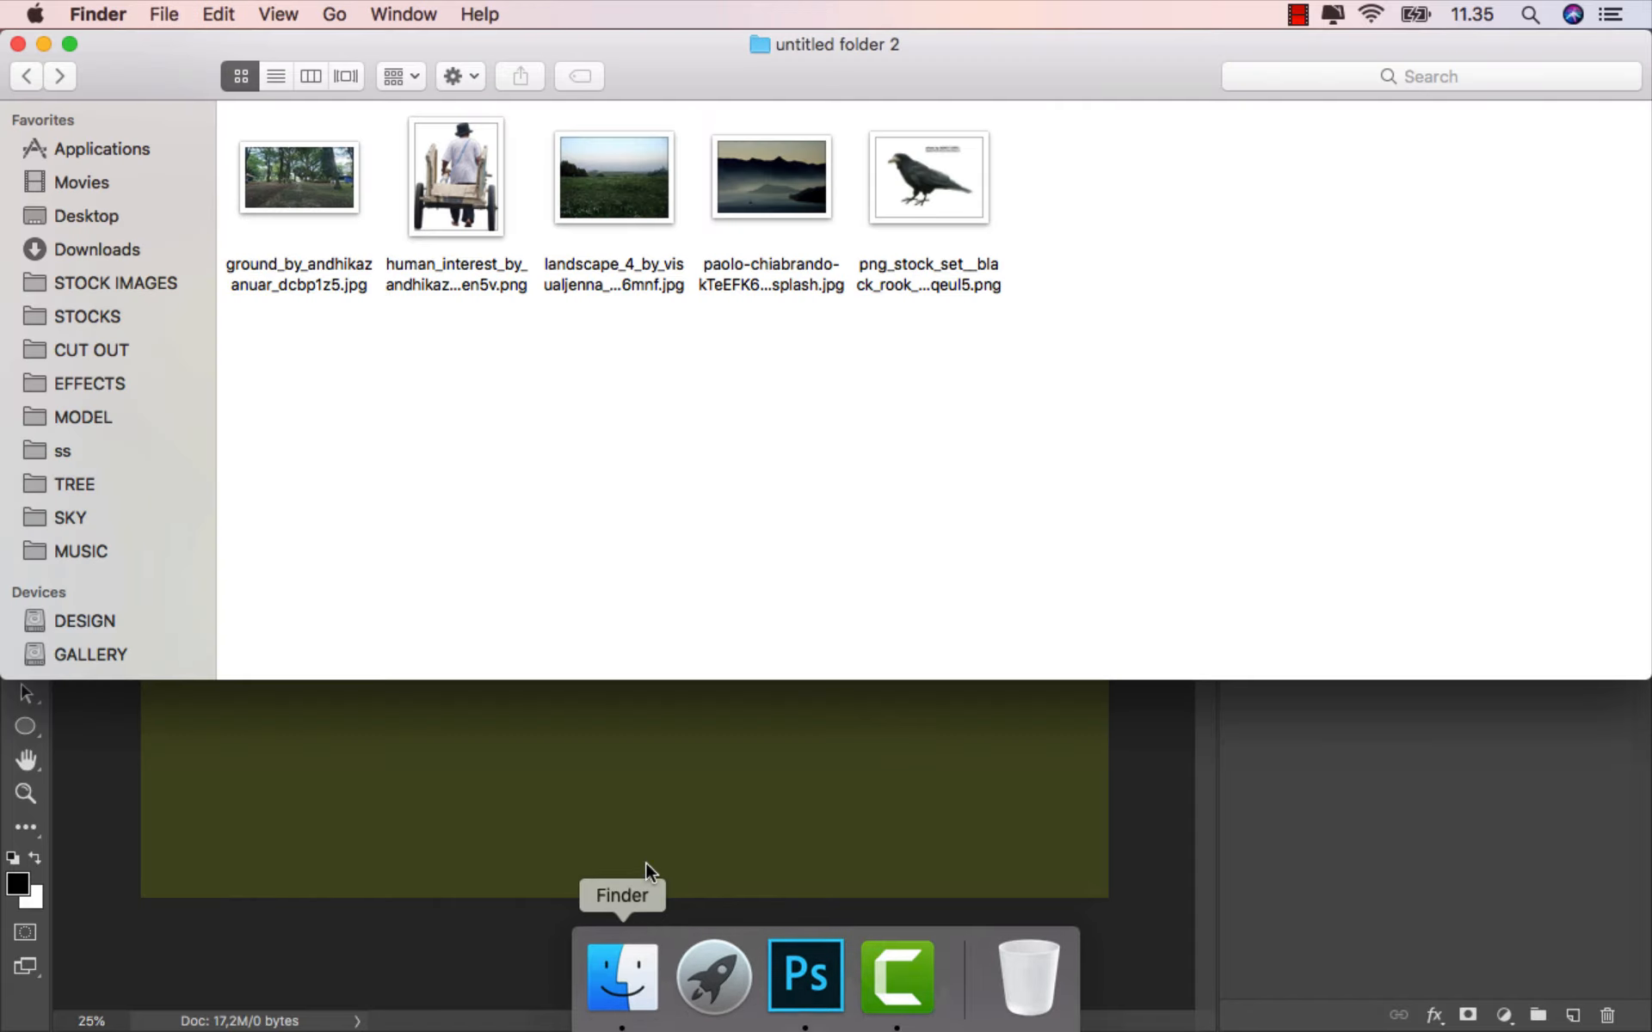
left_click_drag(632, 214, 649, 576)
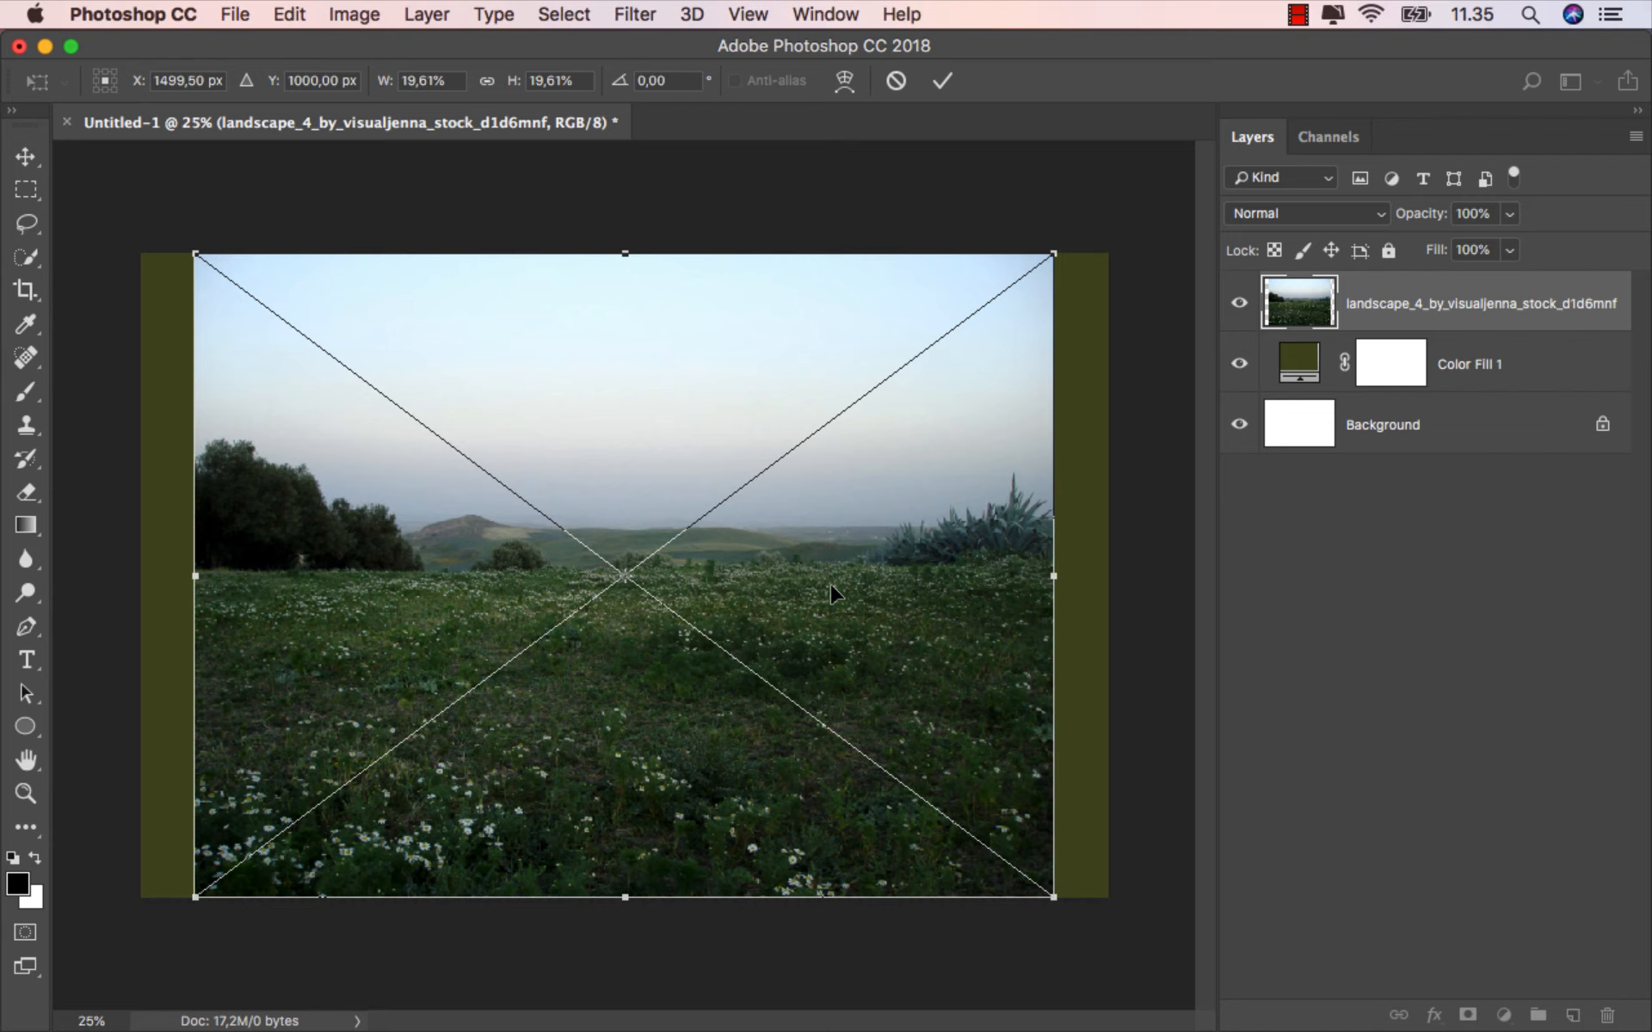
left_click_drag(1053, 576, 1107, 584)
left_click_drag(195, 576, 141, 577)
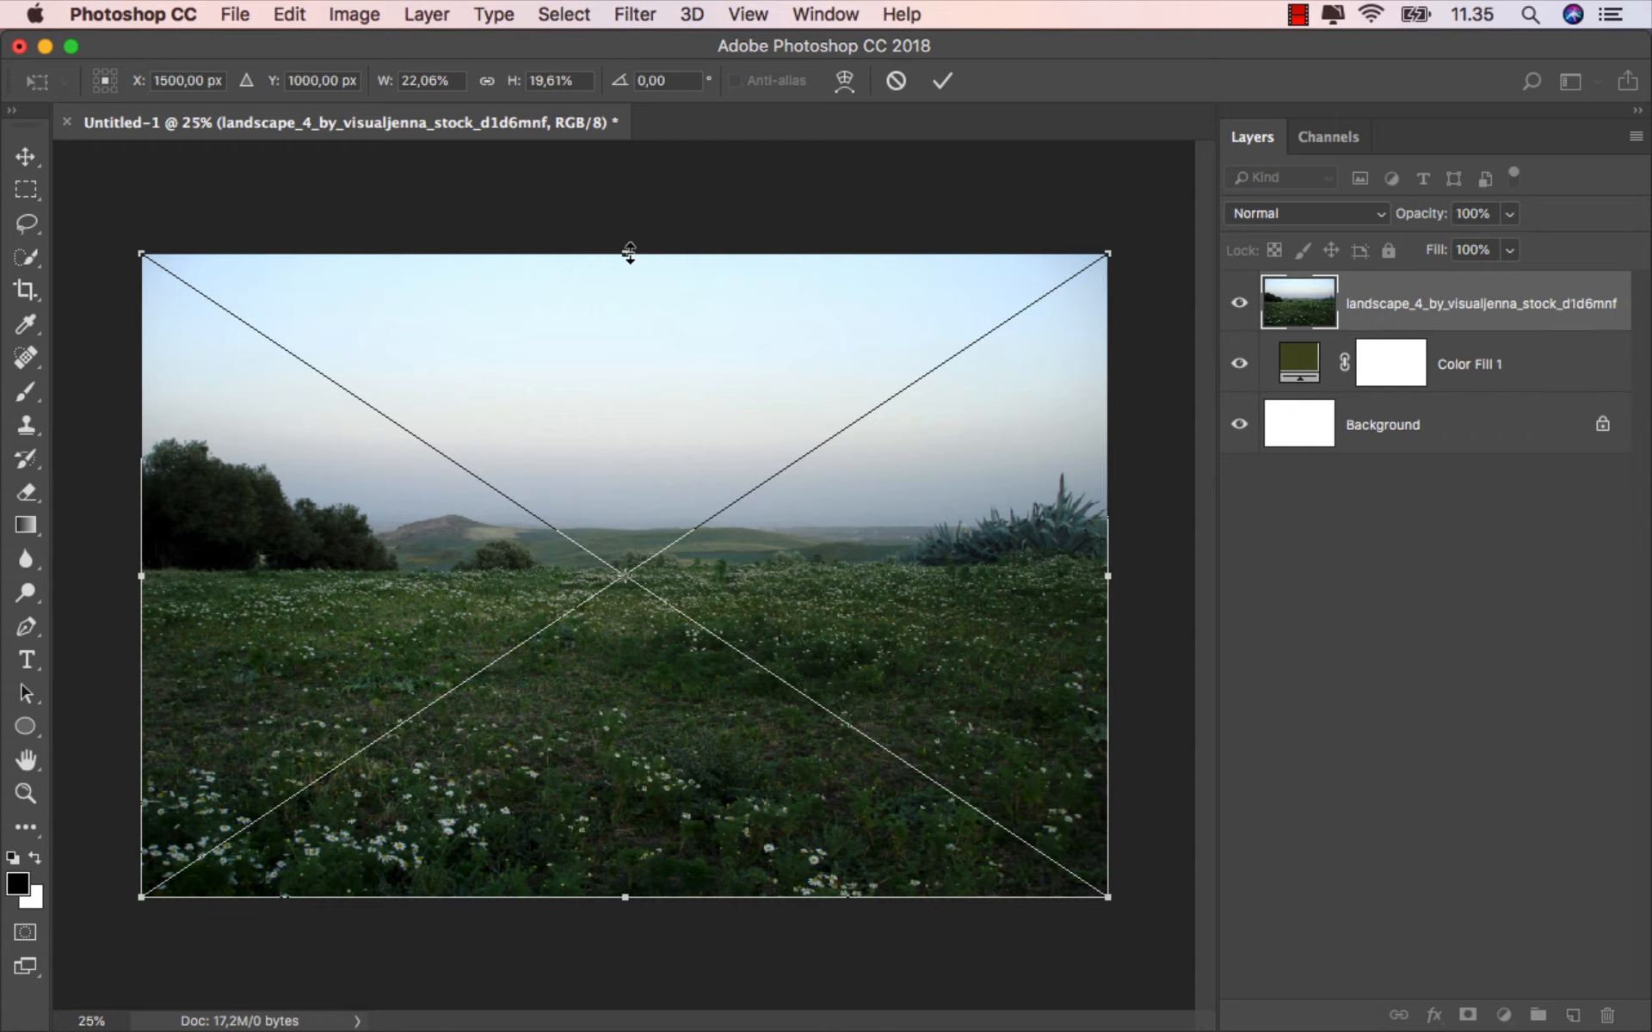
left_click_drag(629, 254, 631, 470)
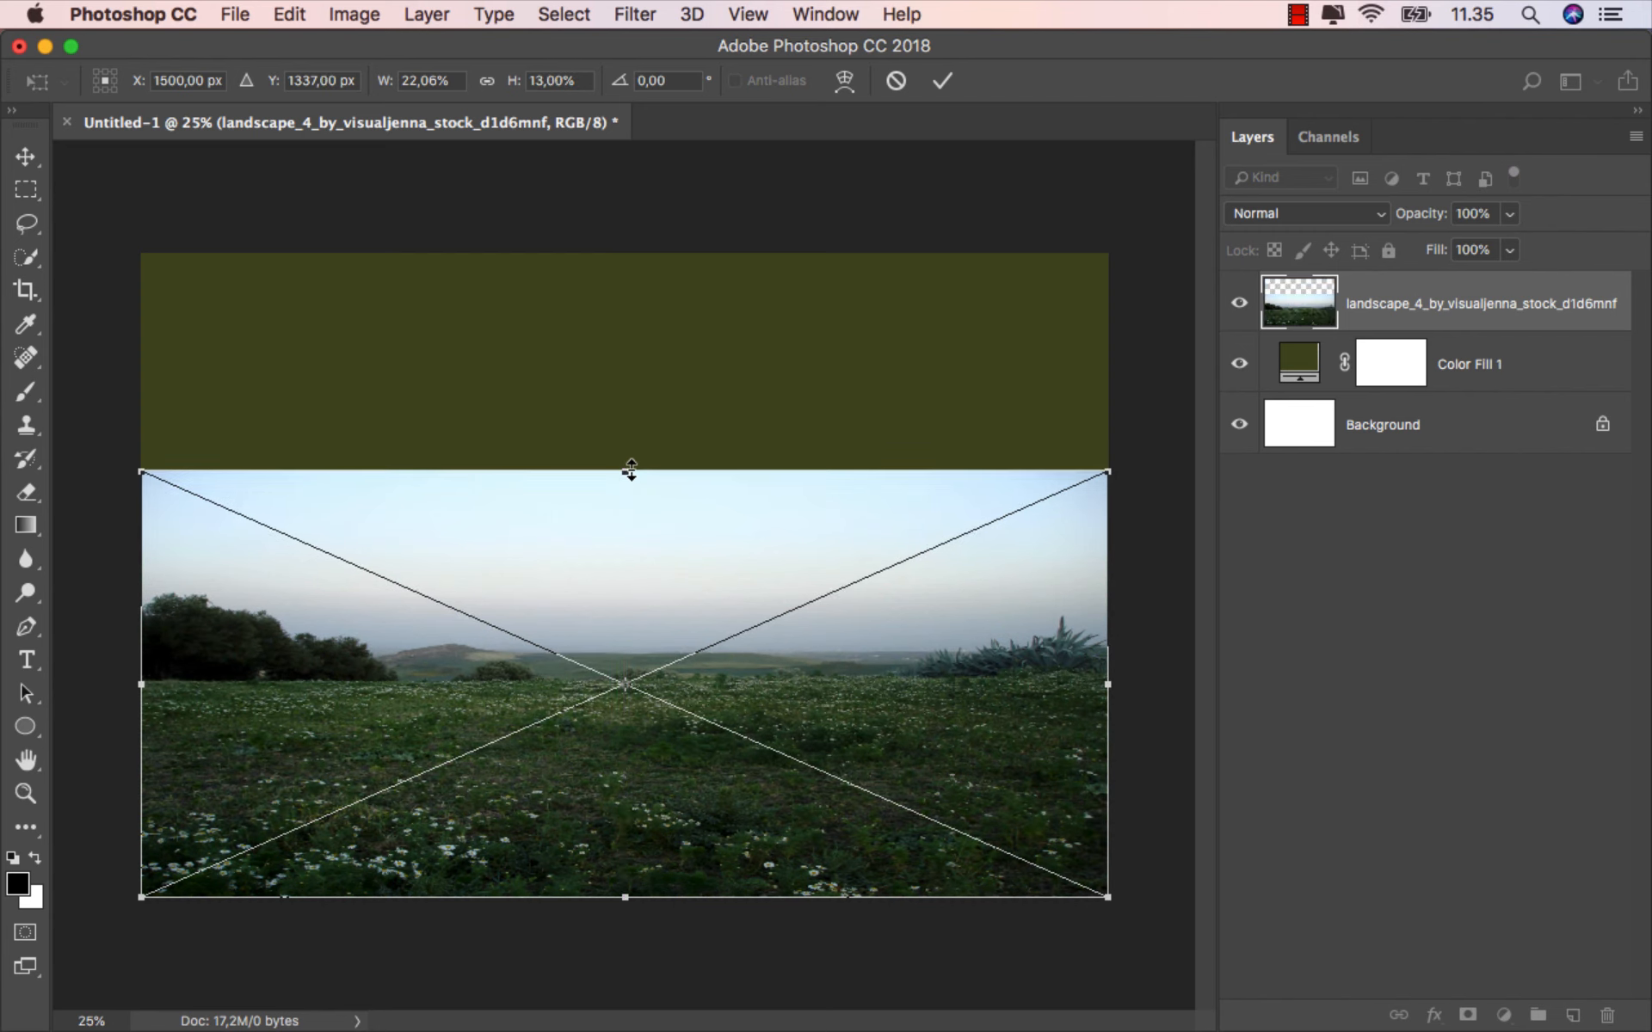
left_click(944, 82)
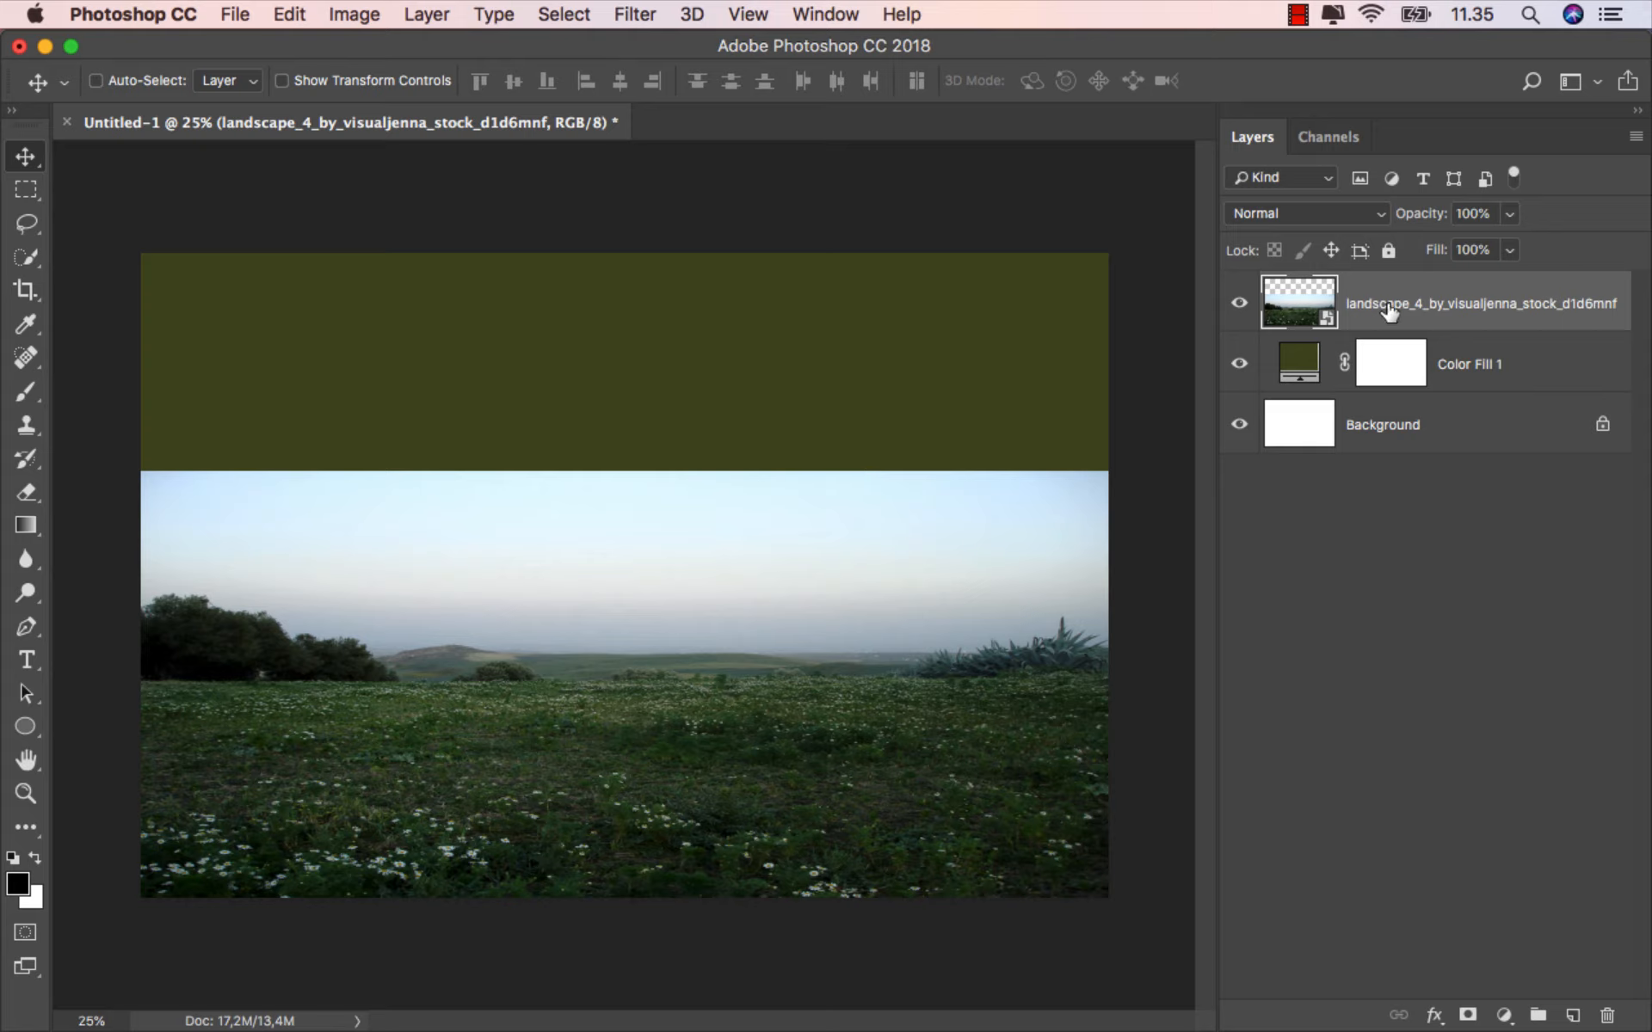
Add a layer mask to the landscape and fade out its sky with black-to-transparent linear gradients at 100% opacity.
left_click(1466, 1016)
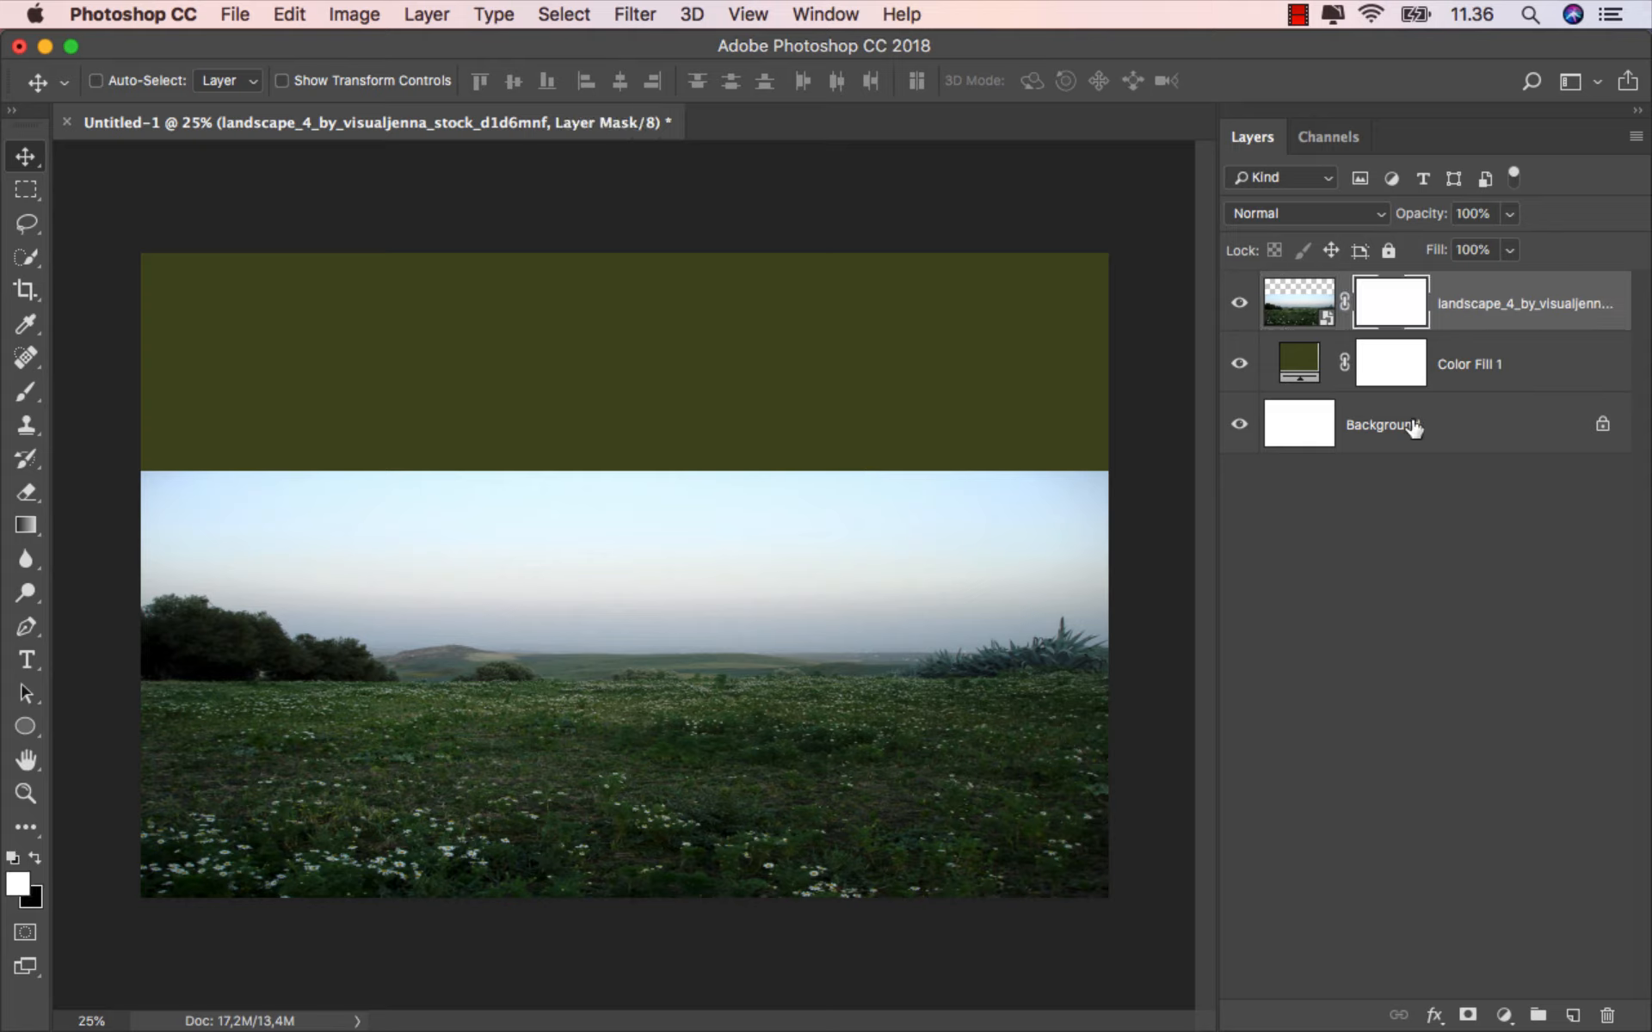
left_click(33, 526)
left_click(188, 80)
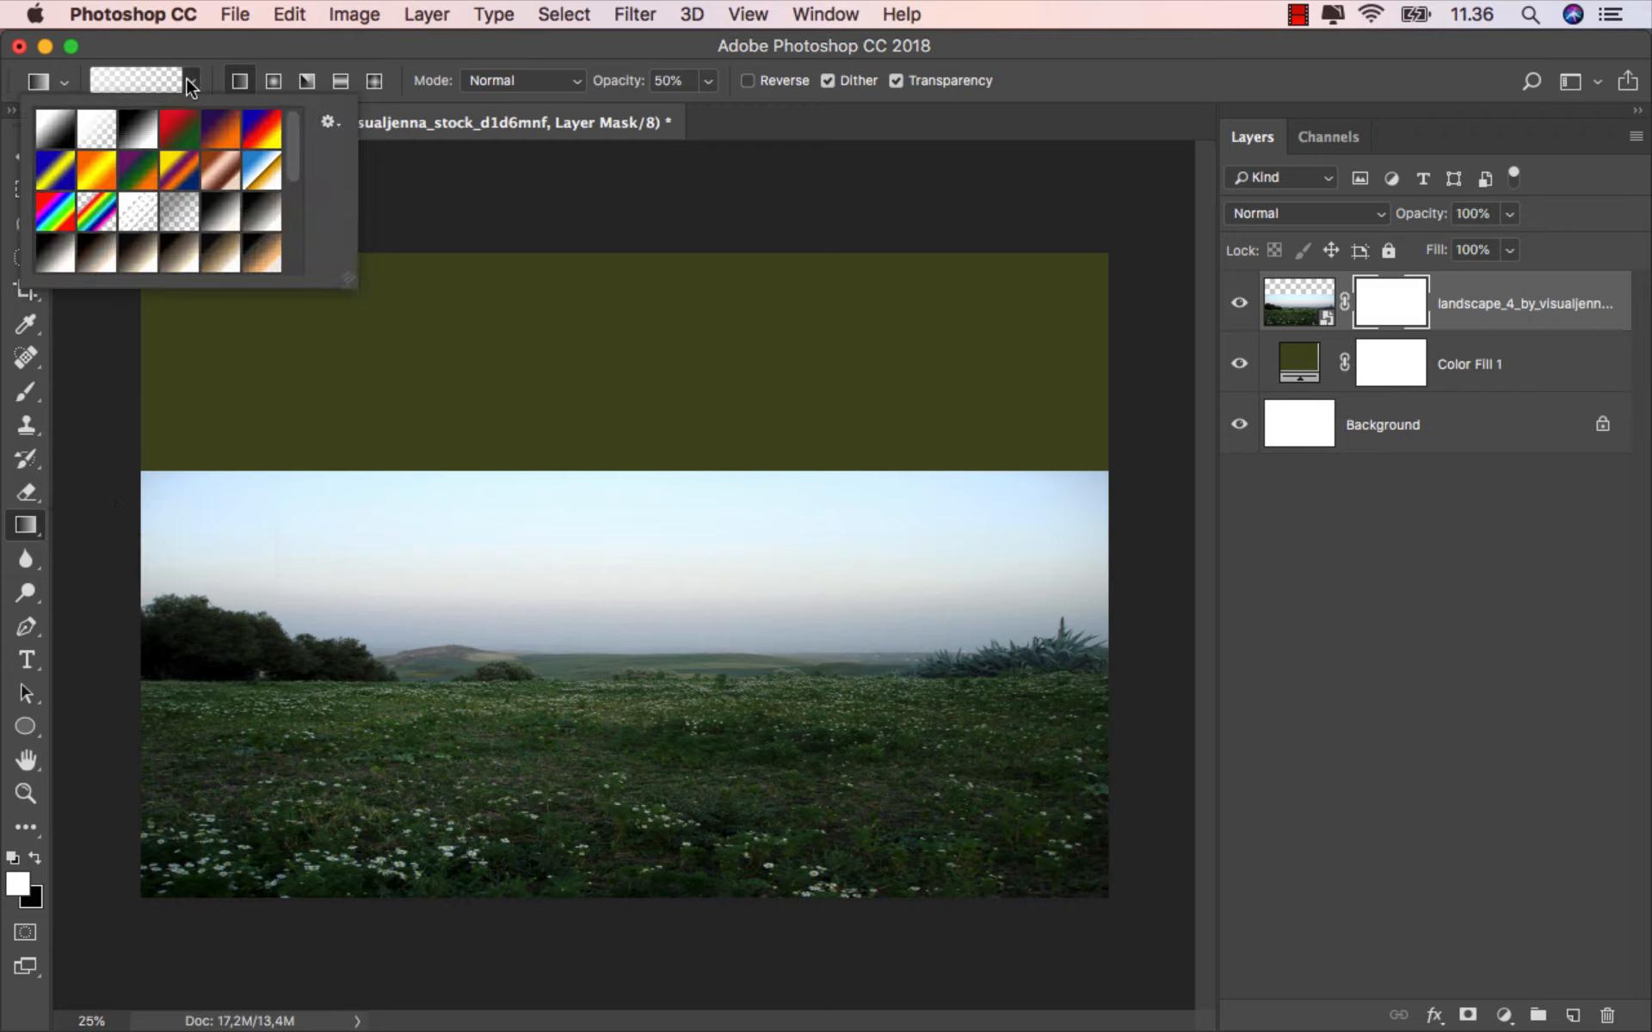
left_click(246, 86)
left_click(34, 857)
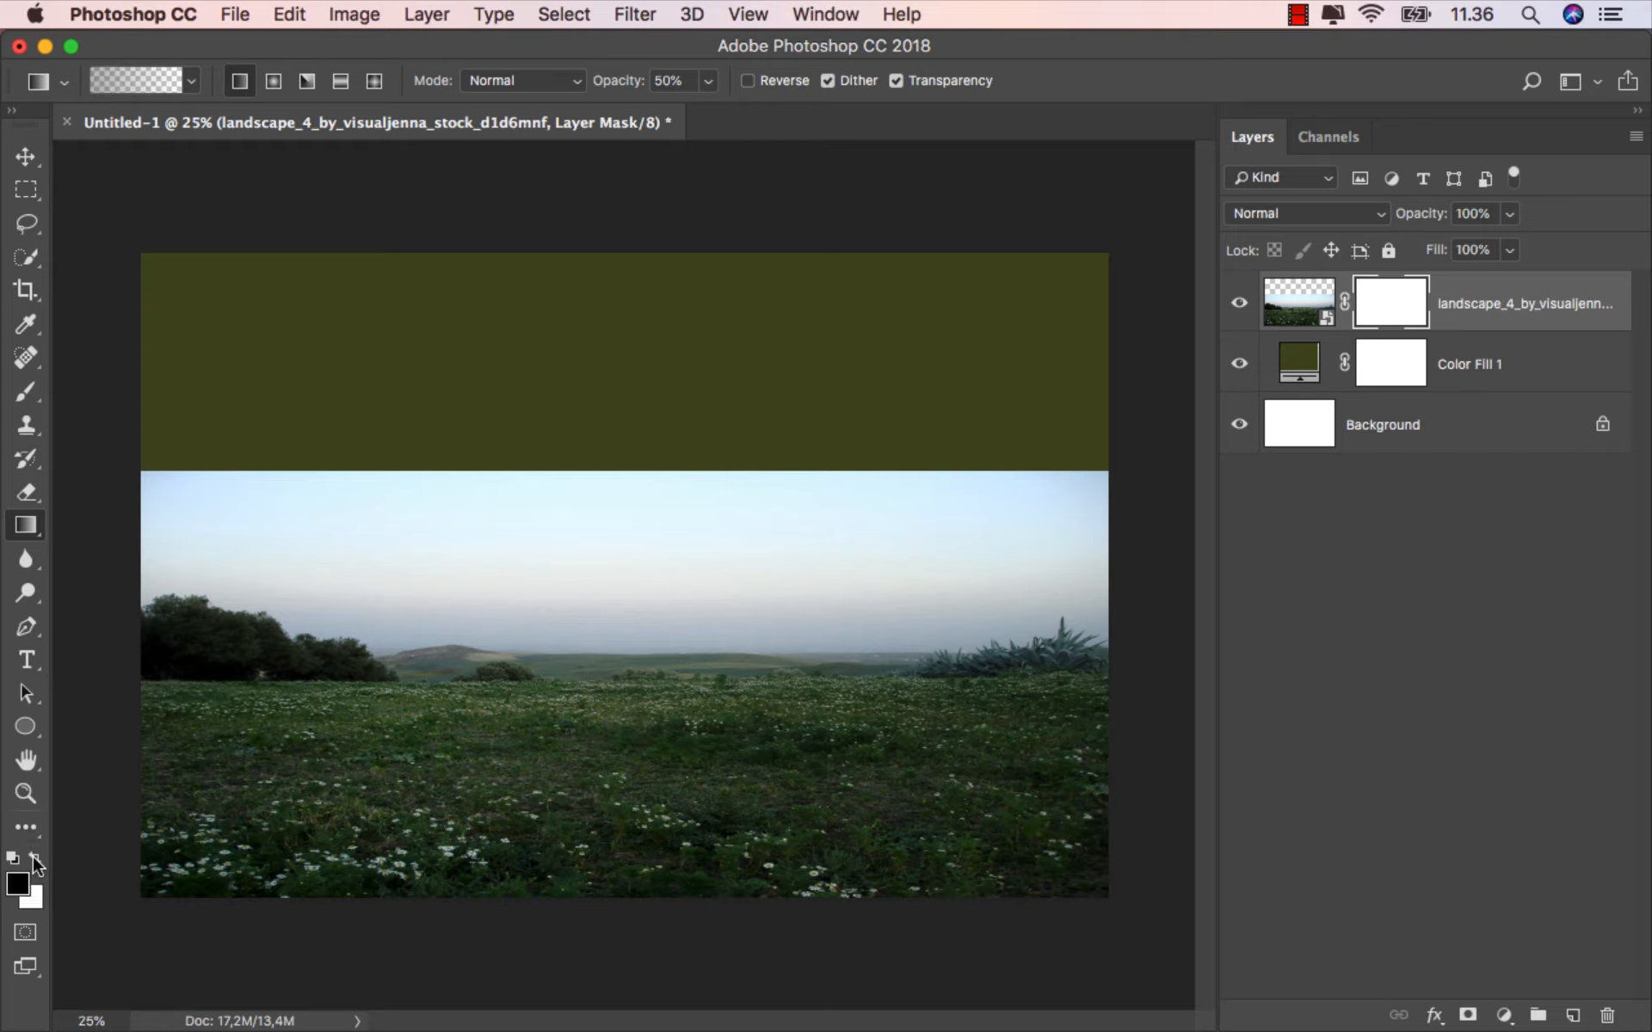
left_click(708, 81)
left_click_drag(705, 111, 784, 116)
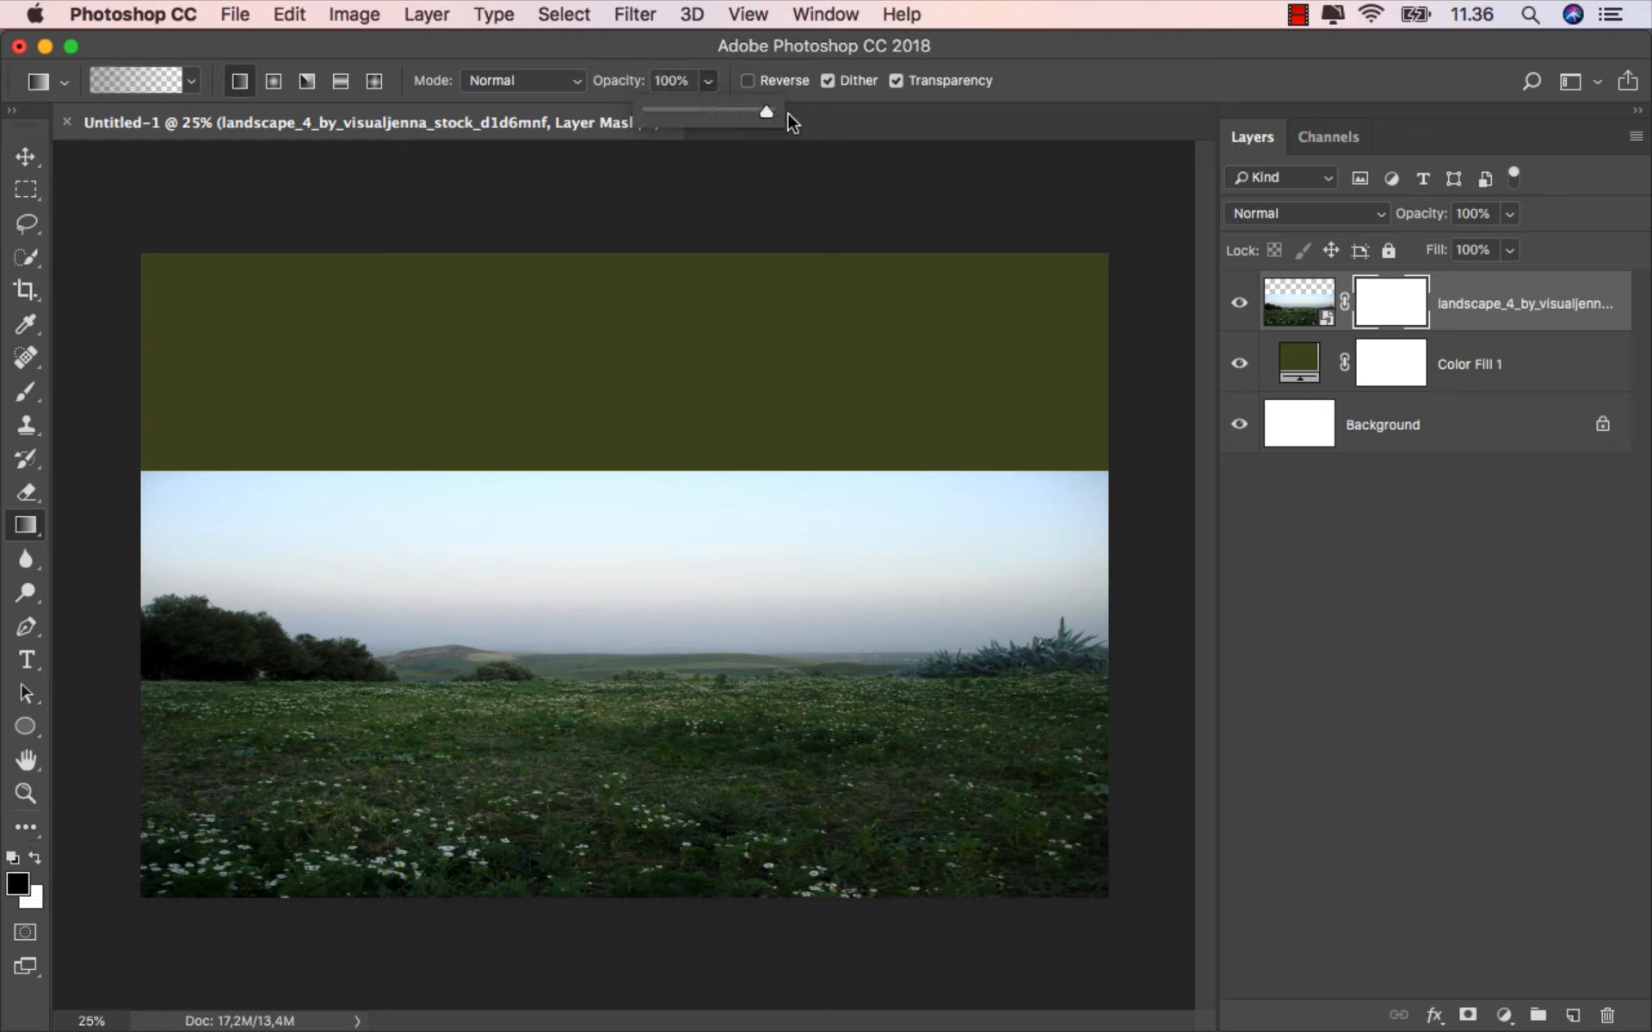
left_click_drag(622, 588, 617, 756)
left_click_drag(616, 508, 618, 752)
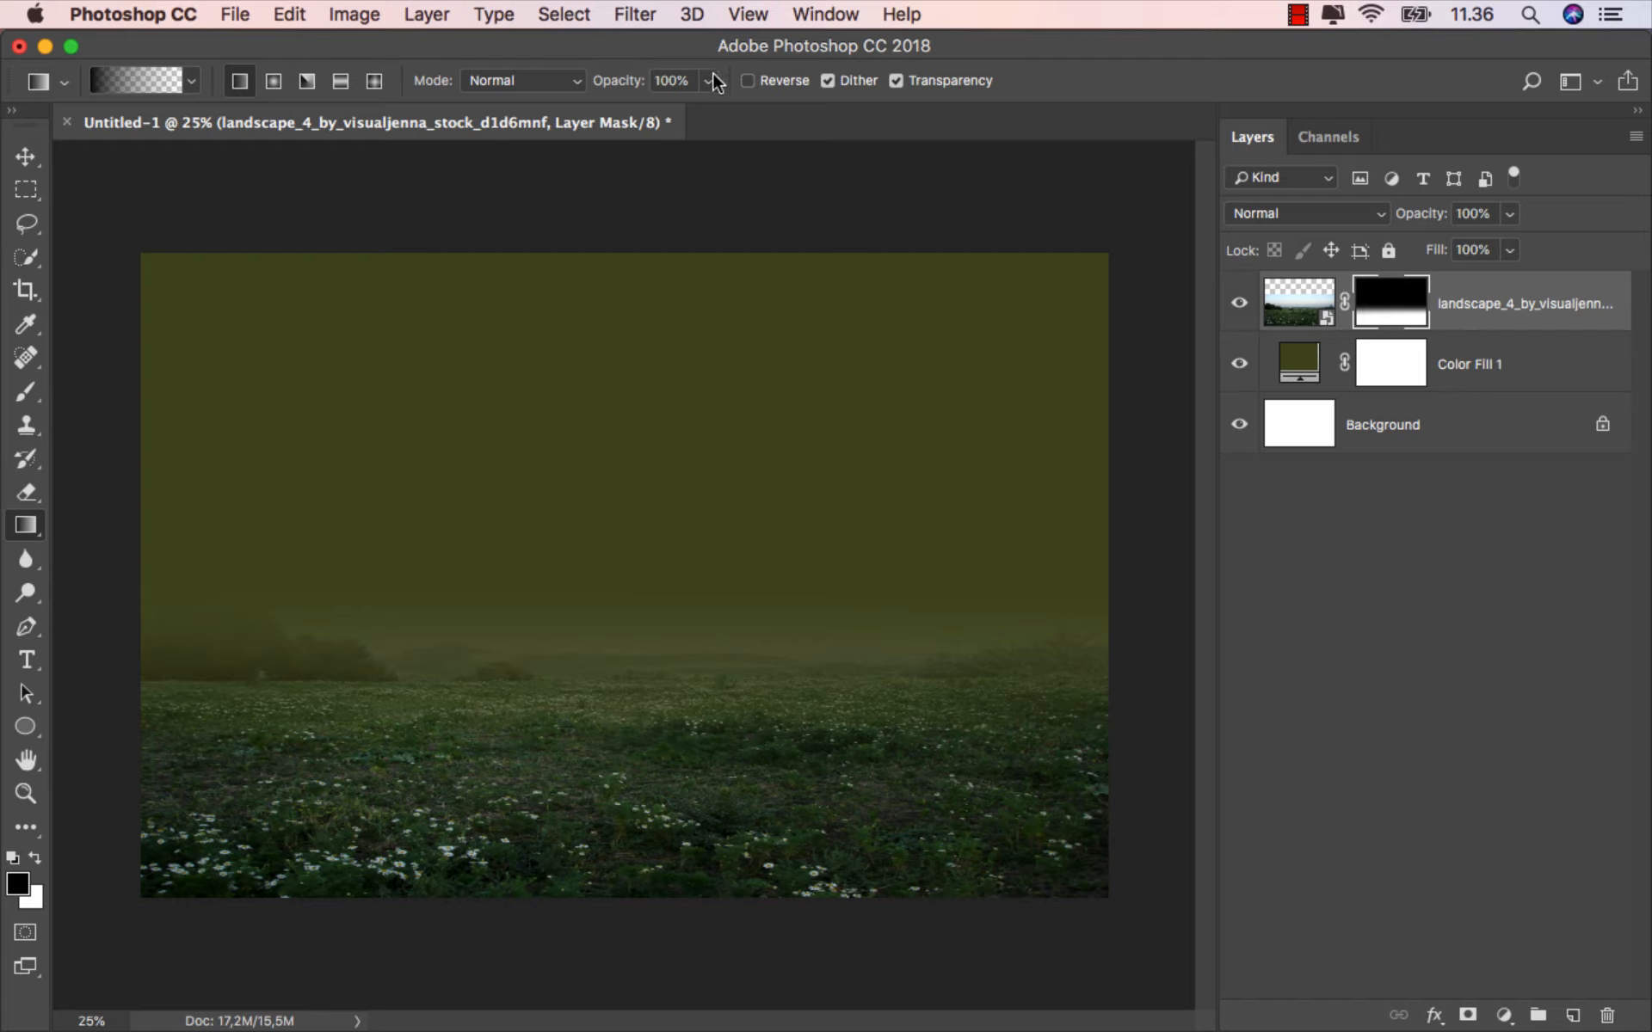
Soften the landscape's horizon on the mask with further downward gradients at 51% opacity, then reselect the layer's image.
left_click_drag(710, 81, 648, 109)
left_click_drag(640, 548, 643, 749)
left_click_drag(625, 526, 632, 736)
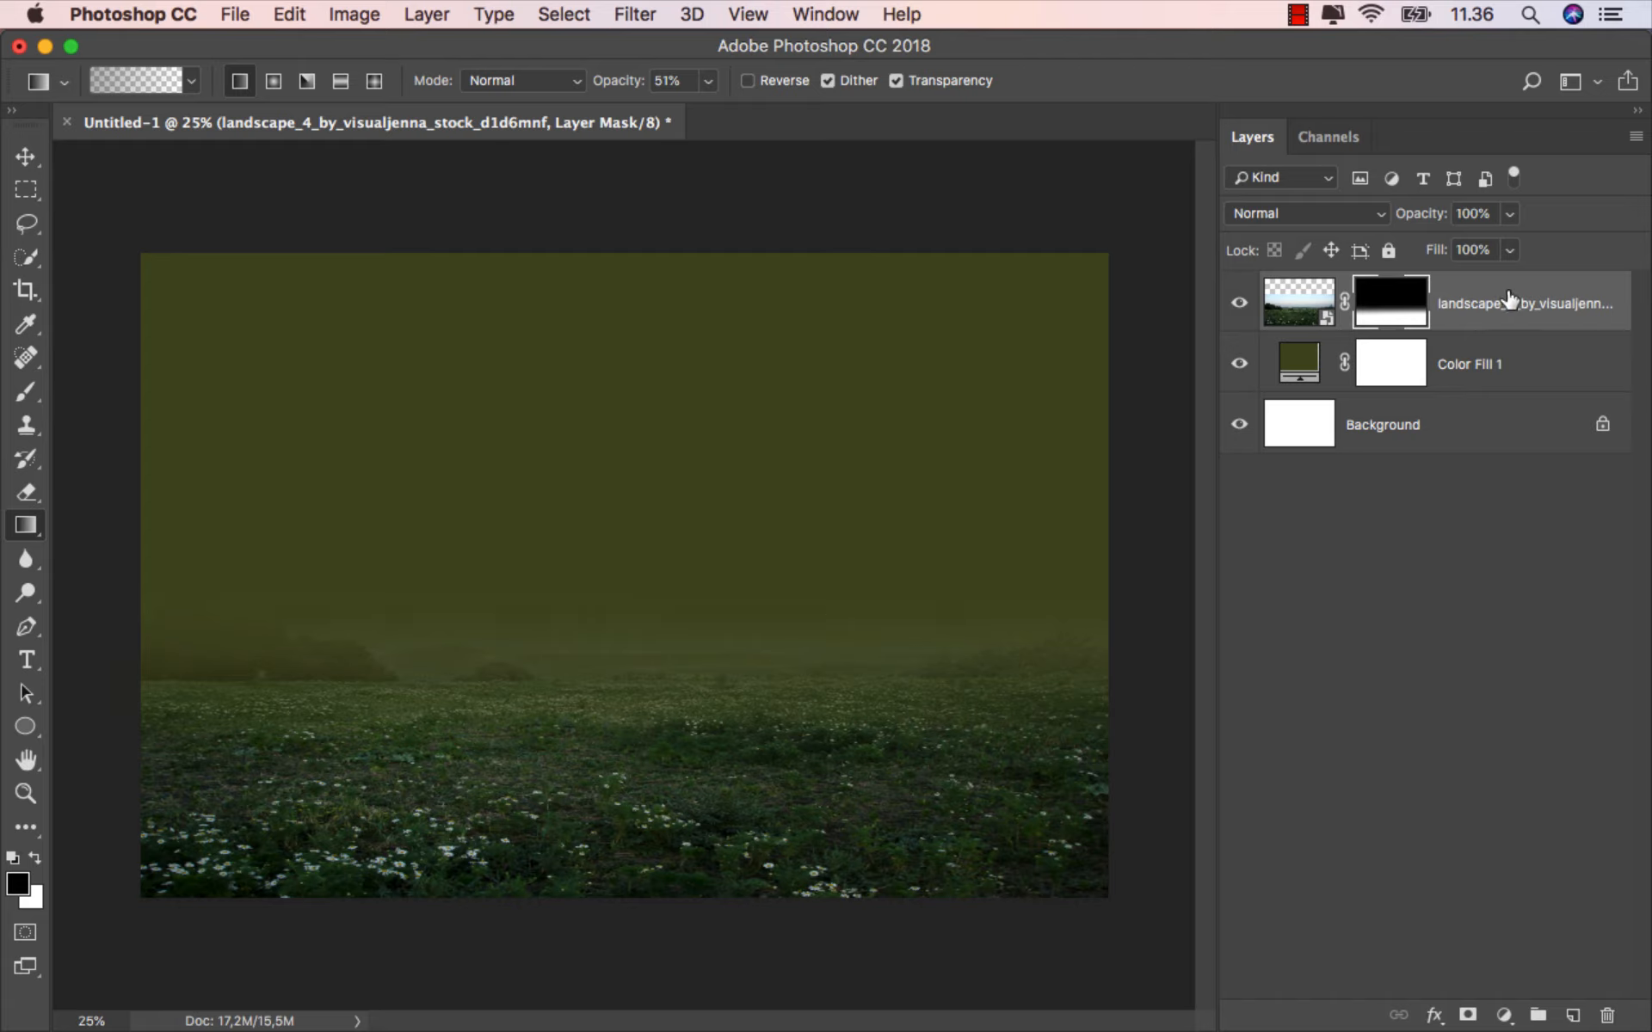
key("super+2")
key("v")
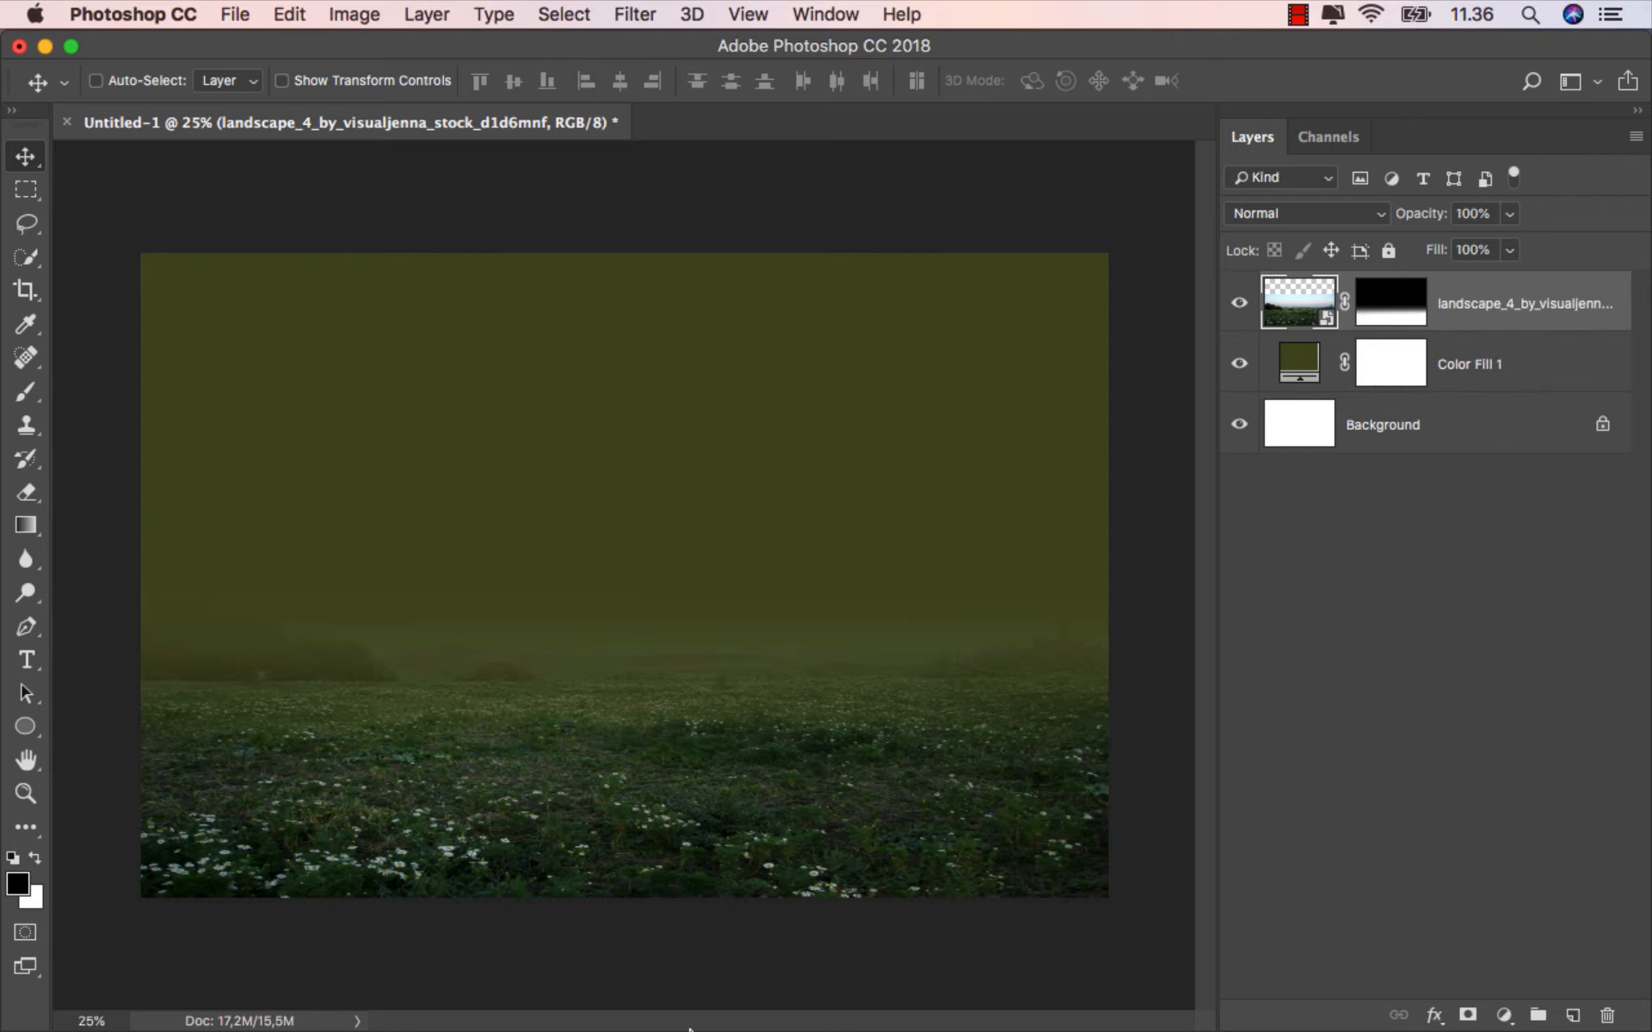
Place the ground photo from the Finder folder at its original size and move it down to the canvas's lower edge.
mouse_move(688, 1028)
left_click(630, 977)
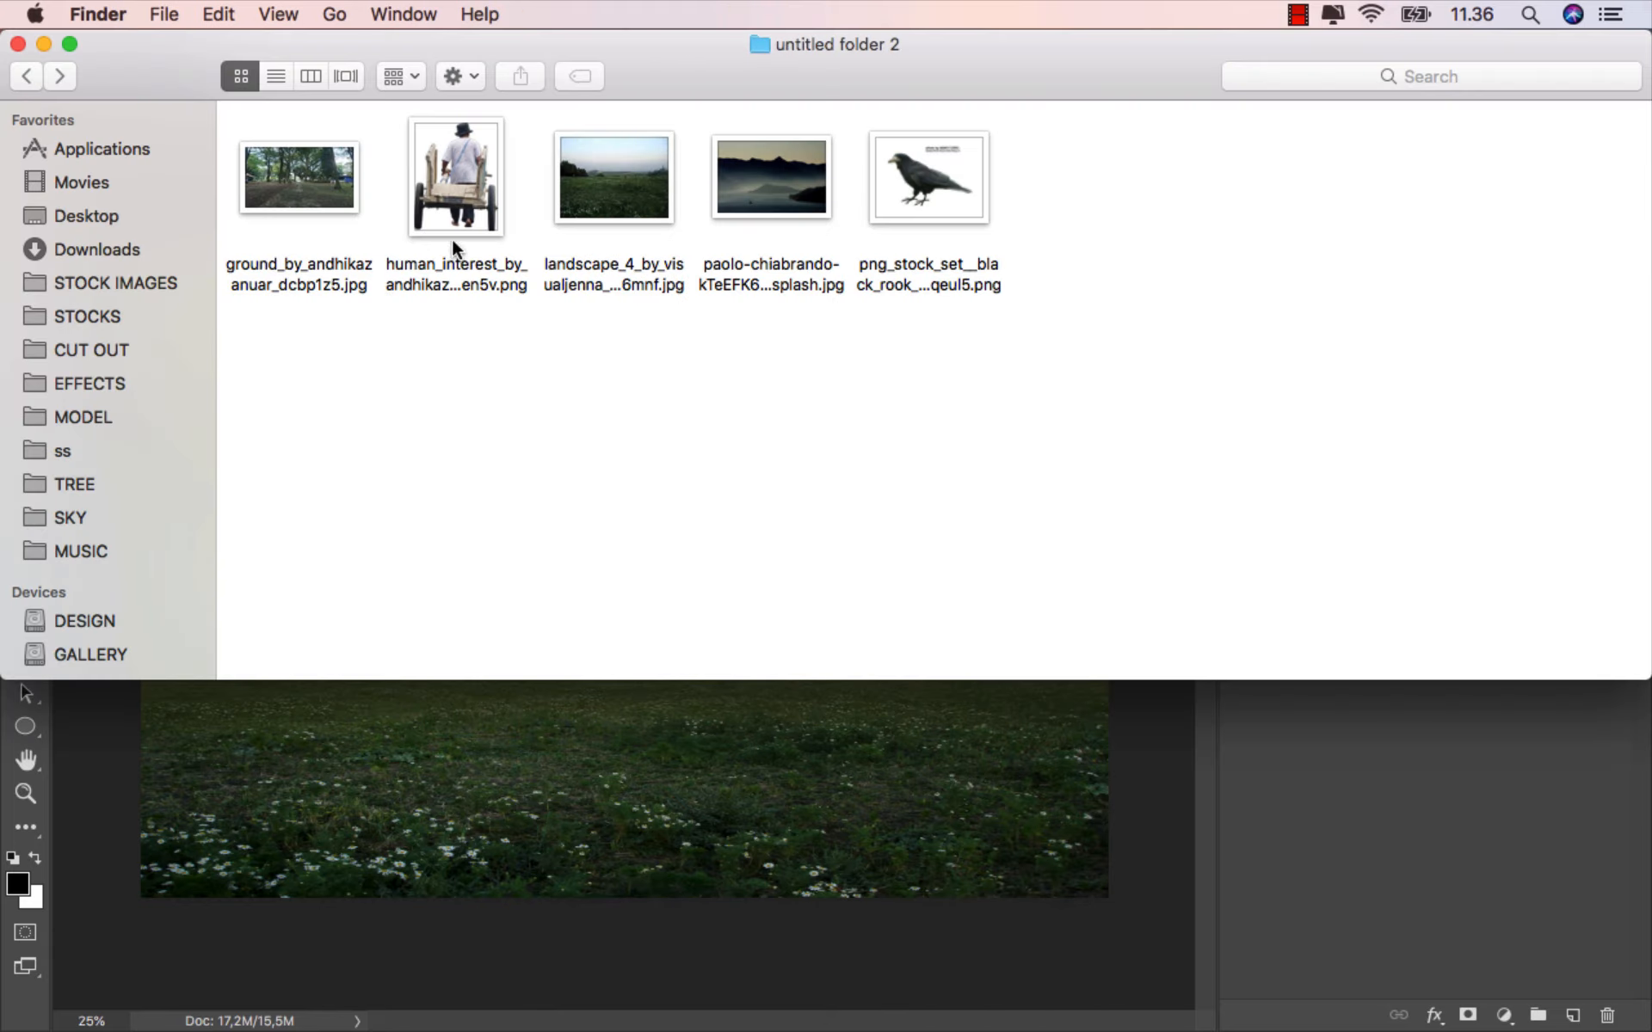
left_click_drag(325, 194, 644, 757)
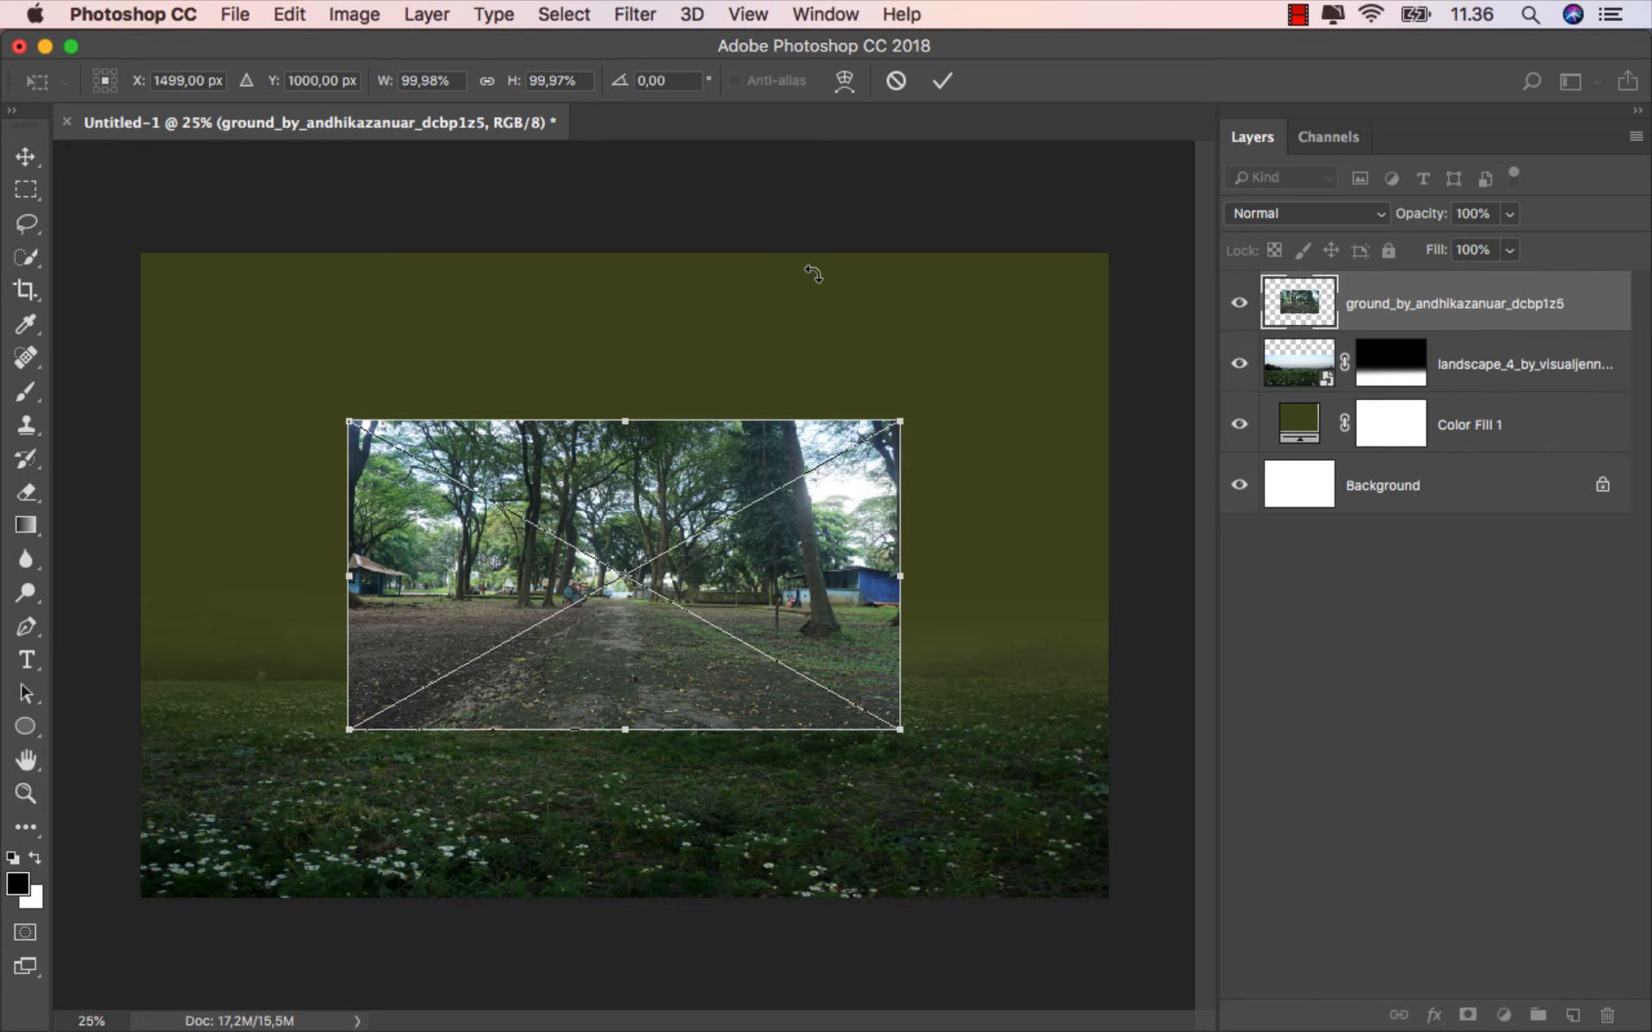
left_click(943, 86)
left_click_drag(662, 555, 647, 715)
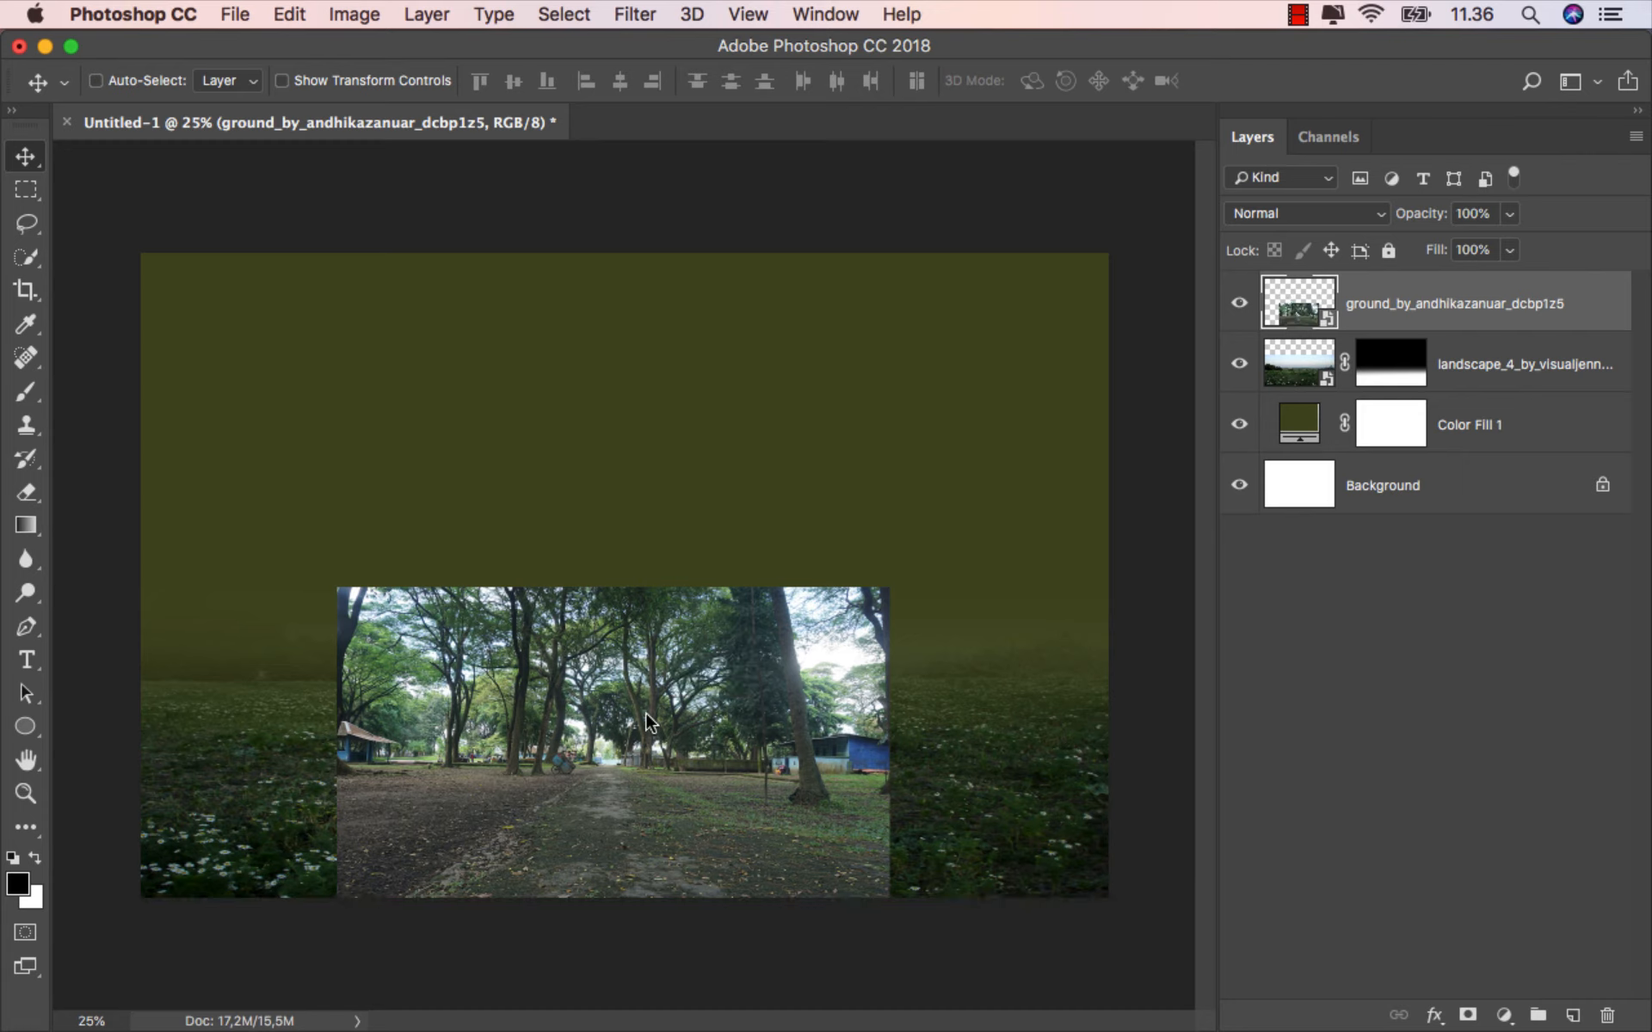
Scale the ground photo to 140.32% width and 130.60% height, centred horizontally along the canvas's lower edge.
key("super+t")
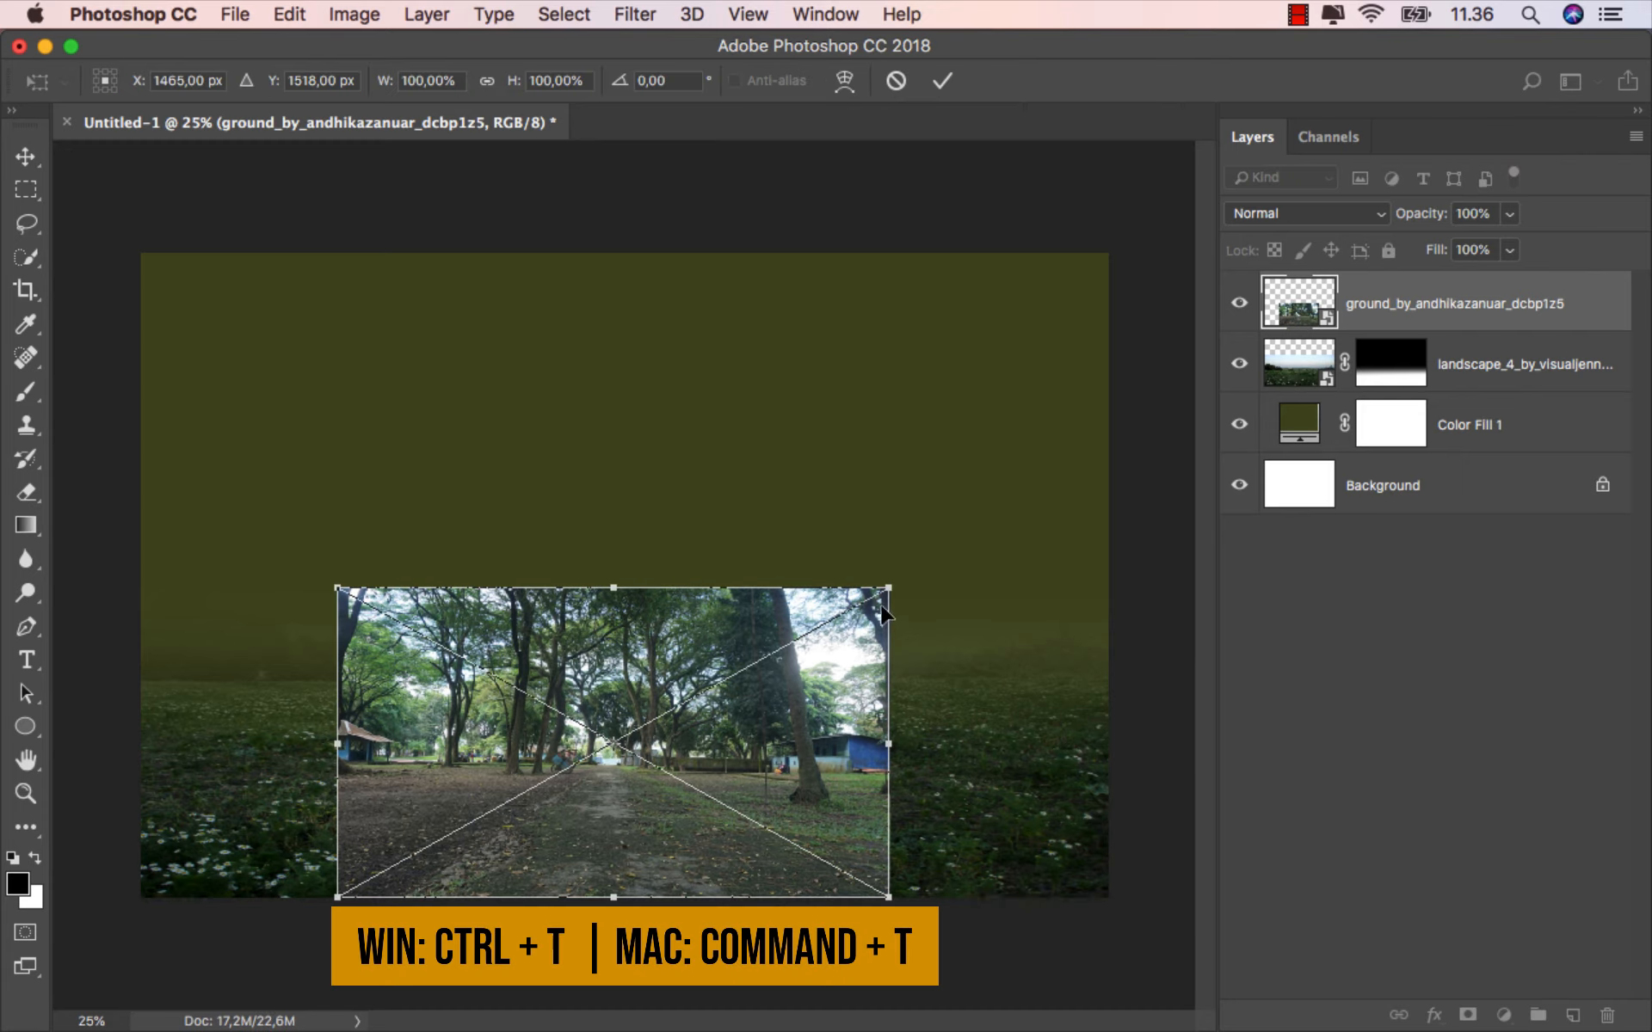
left_click_drag(893, 586, 714, 615)
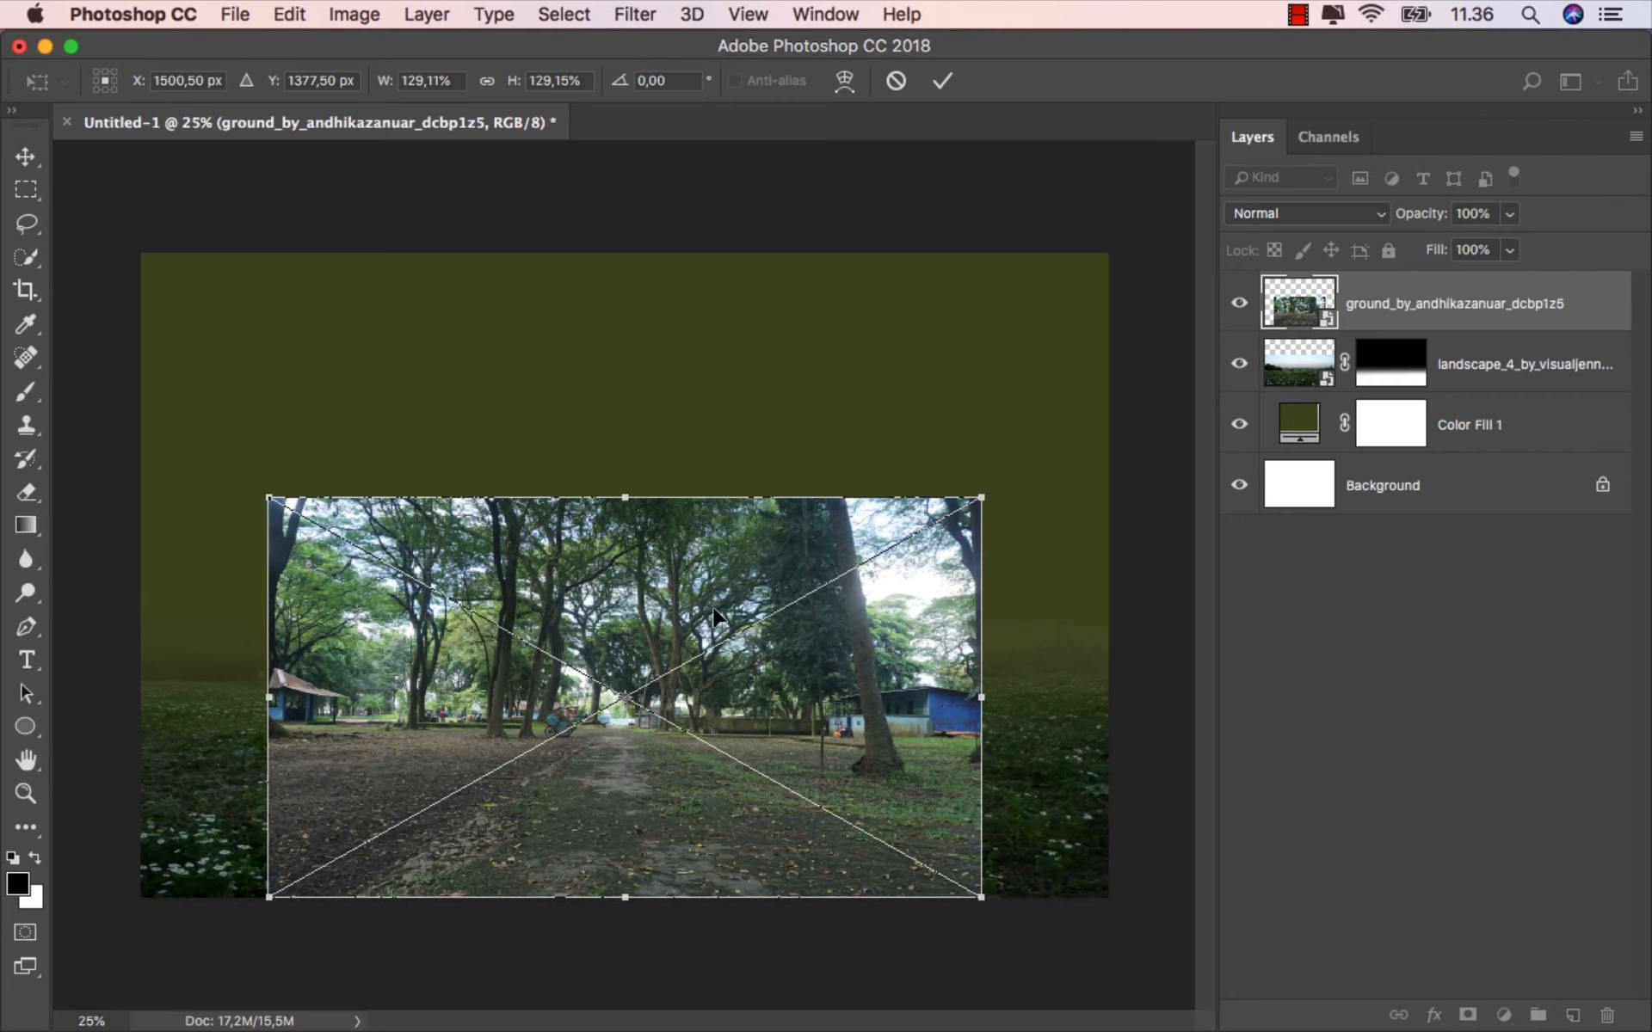
left_click_drag(265, 488, 205, 456)
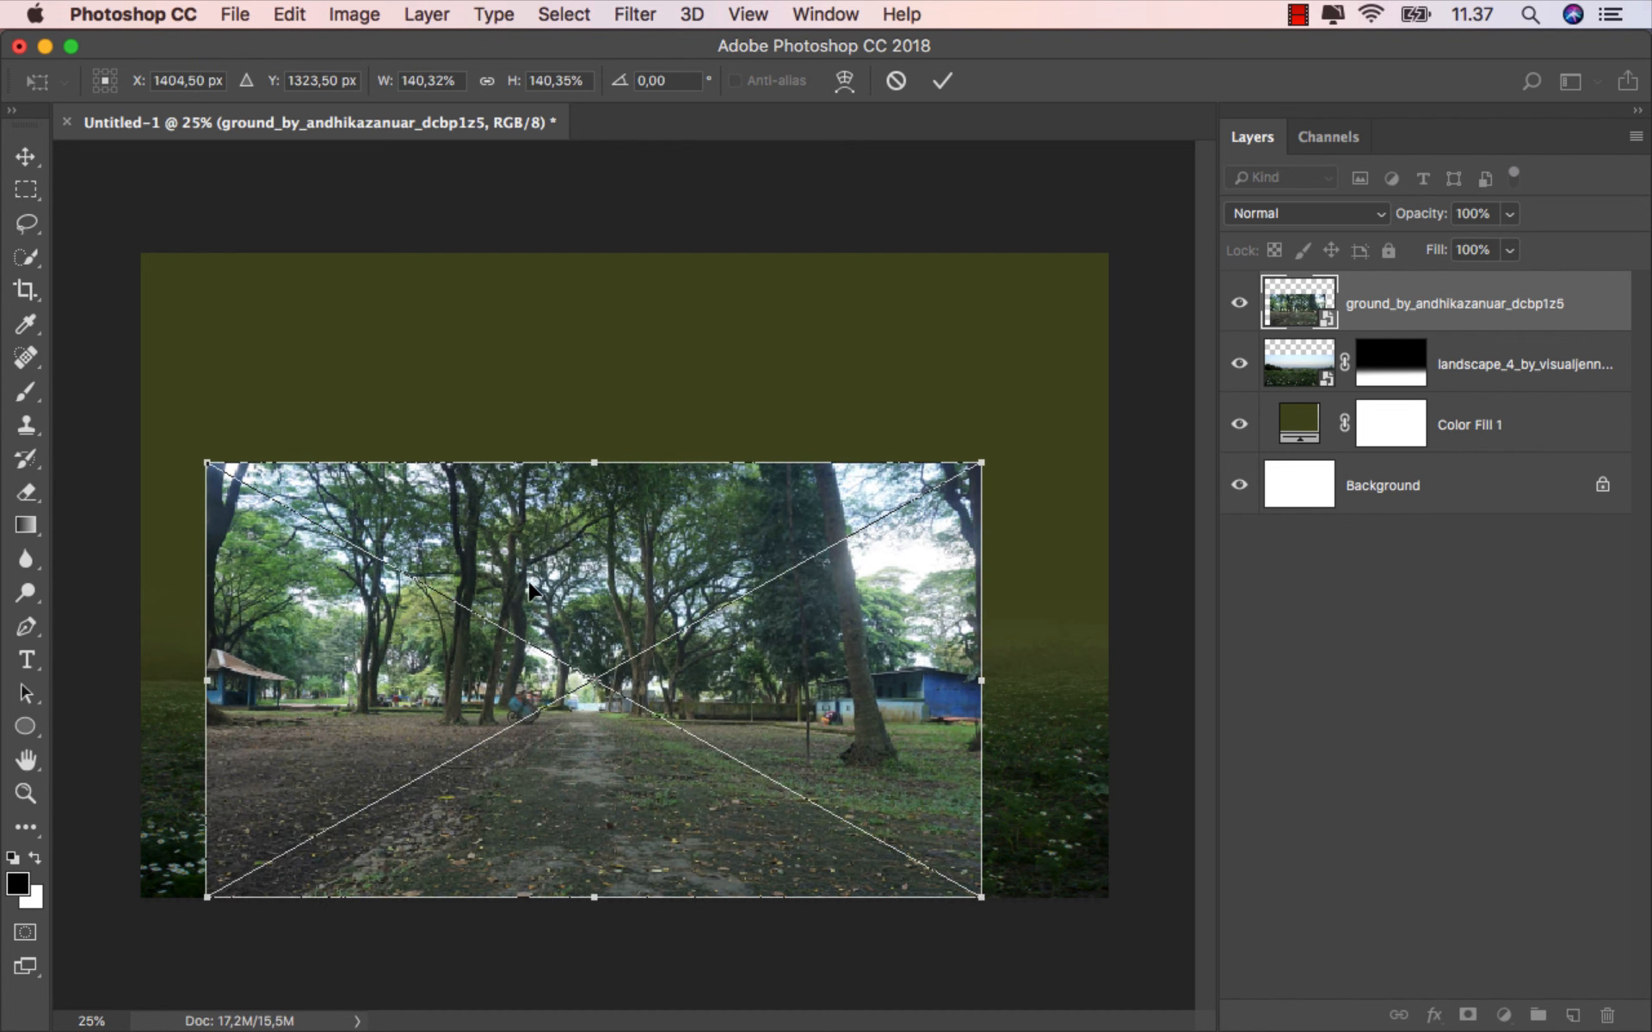
left_click_drag(522, 593, 557, 592)
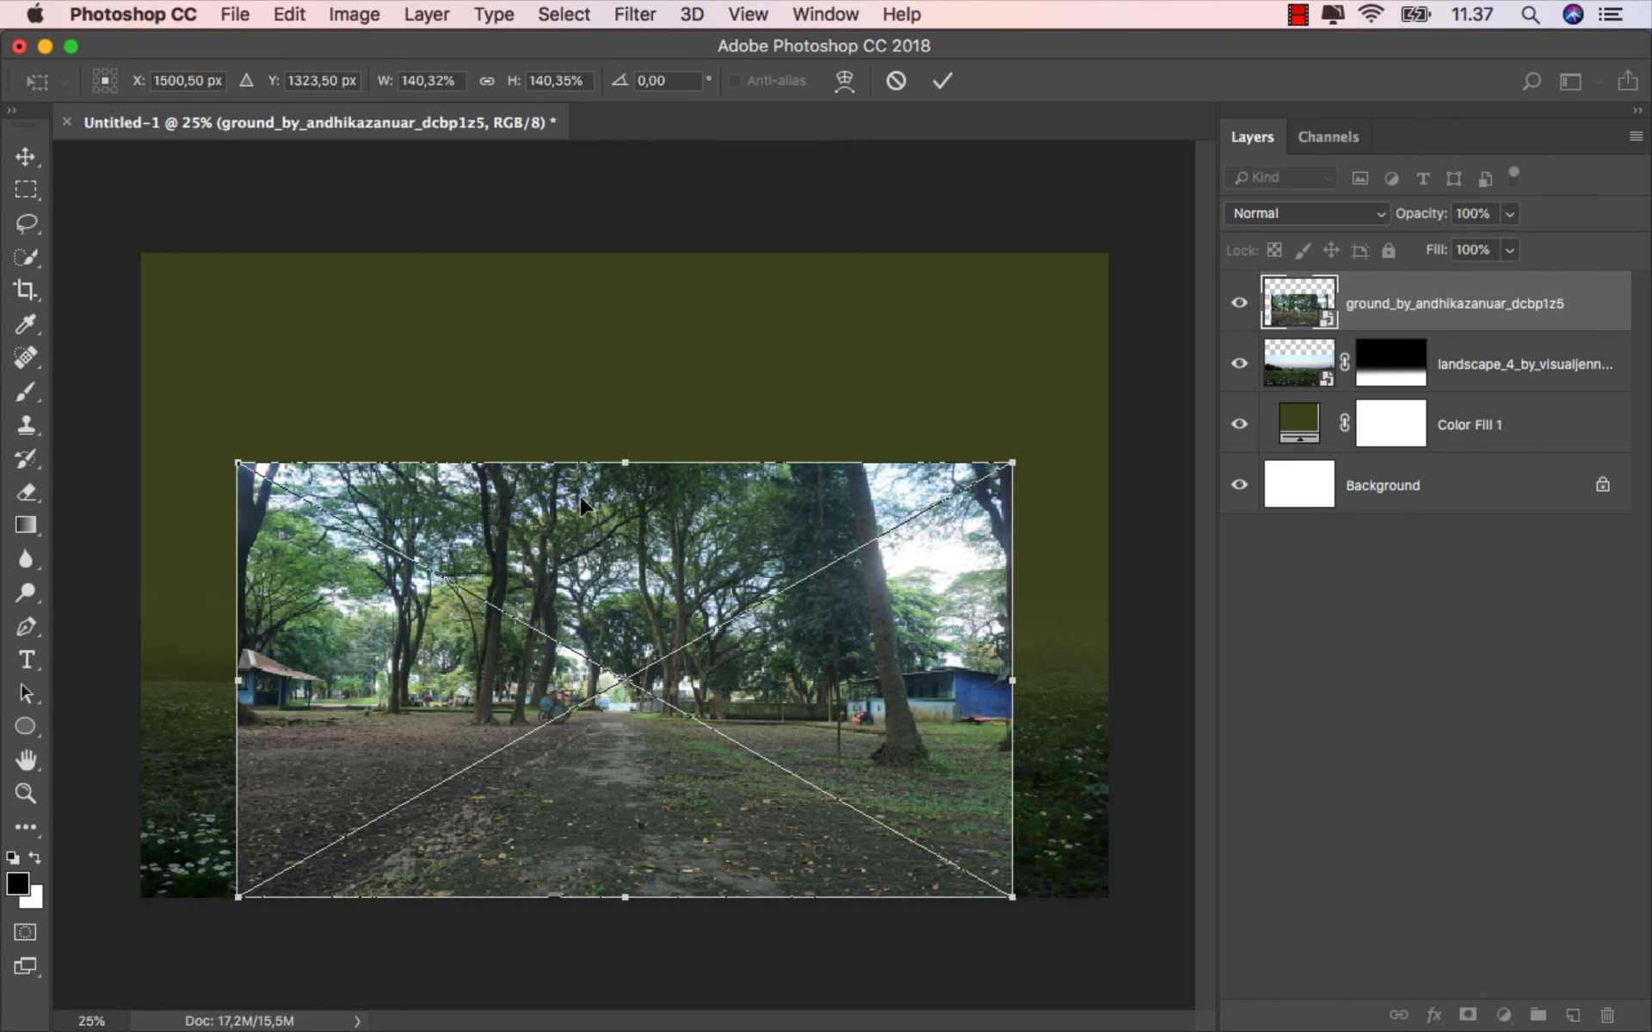
left_click_drag(624, 463, 625, 492)
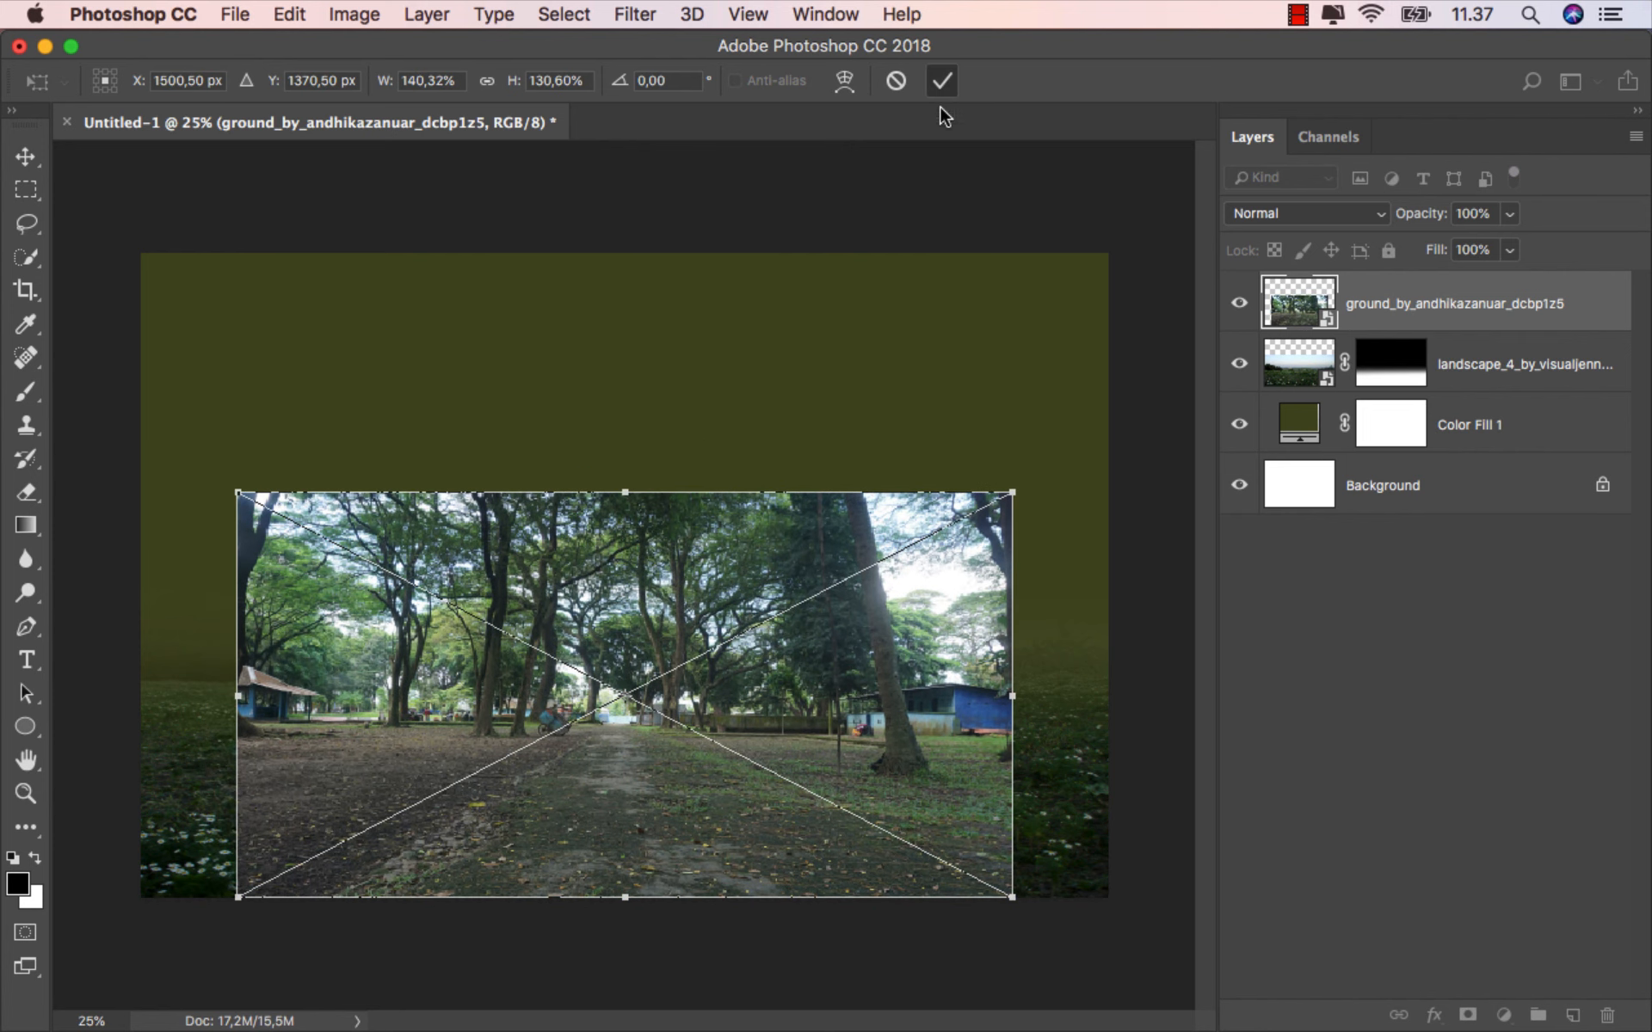
left_click(942, 80)
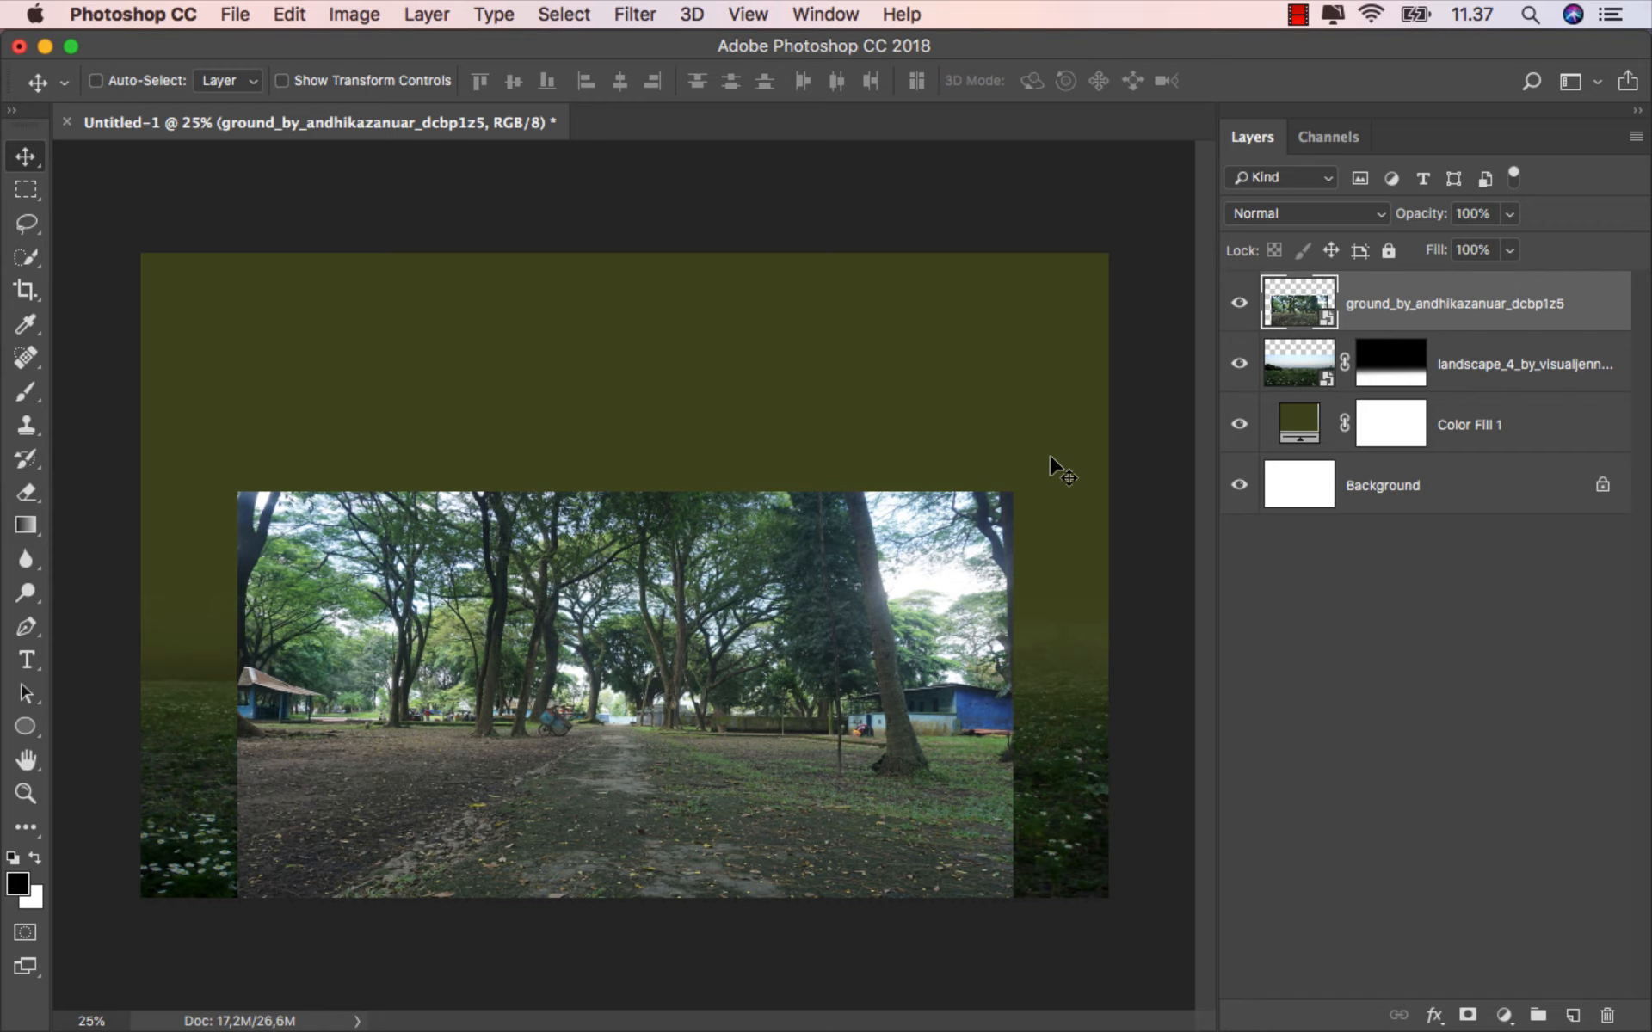
Add a layer mask to the ground photo and invert it to black to hide the whole layer.
left_click(1469, 1014)
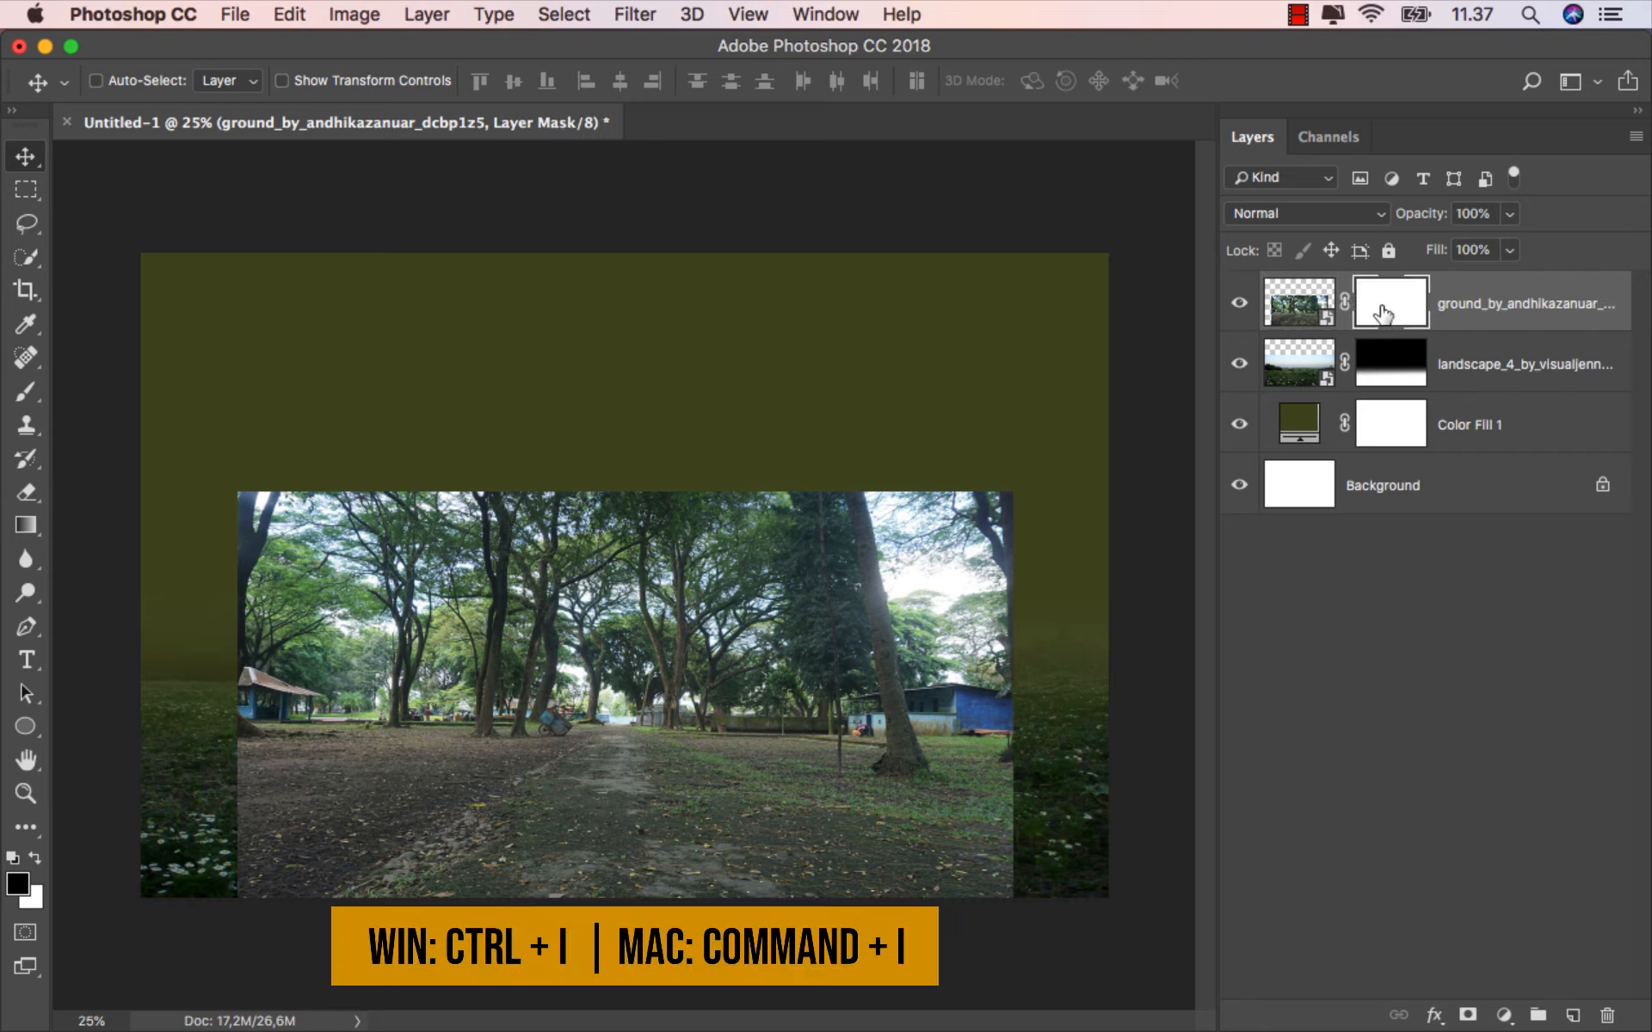
key("super+i")
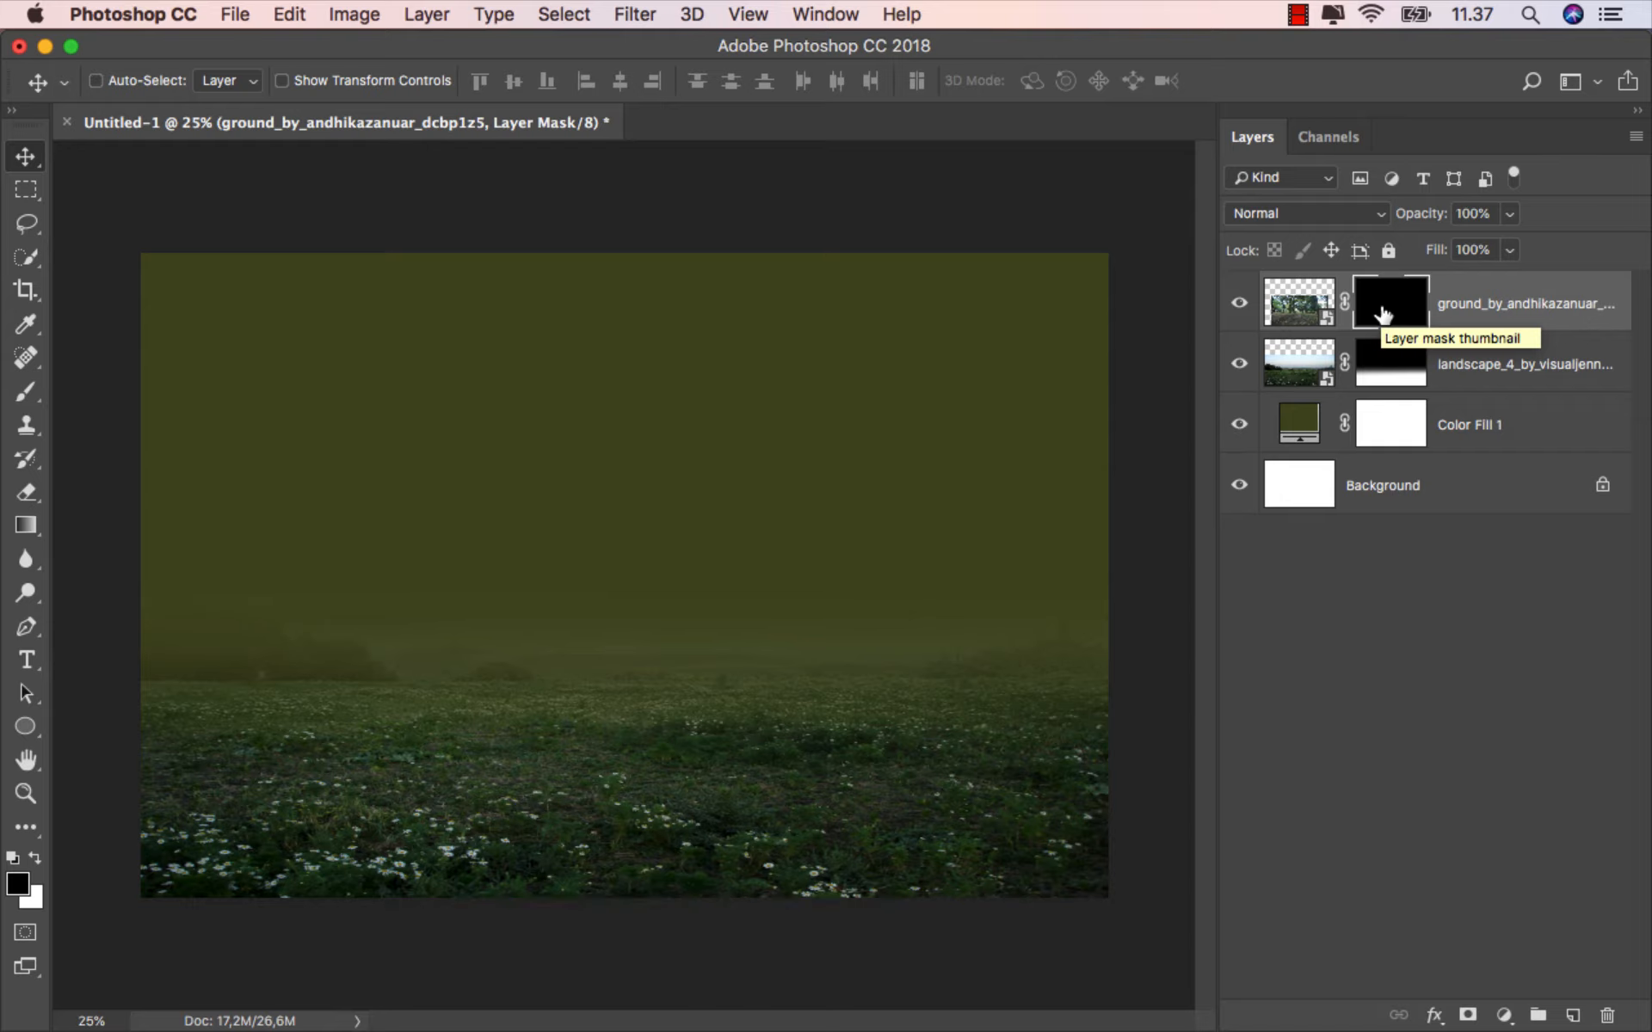
Paint white on the ground photo's mask with a soft brush at 37% opacity to reveal the dirt path through the field.
left_click(26, 392)
left_click(64, 397)
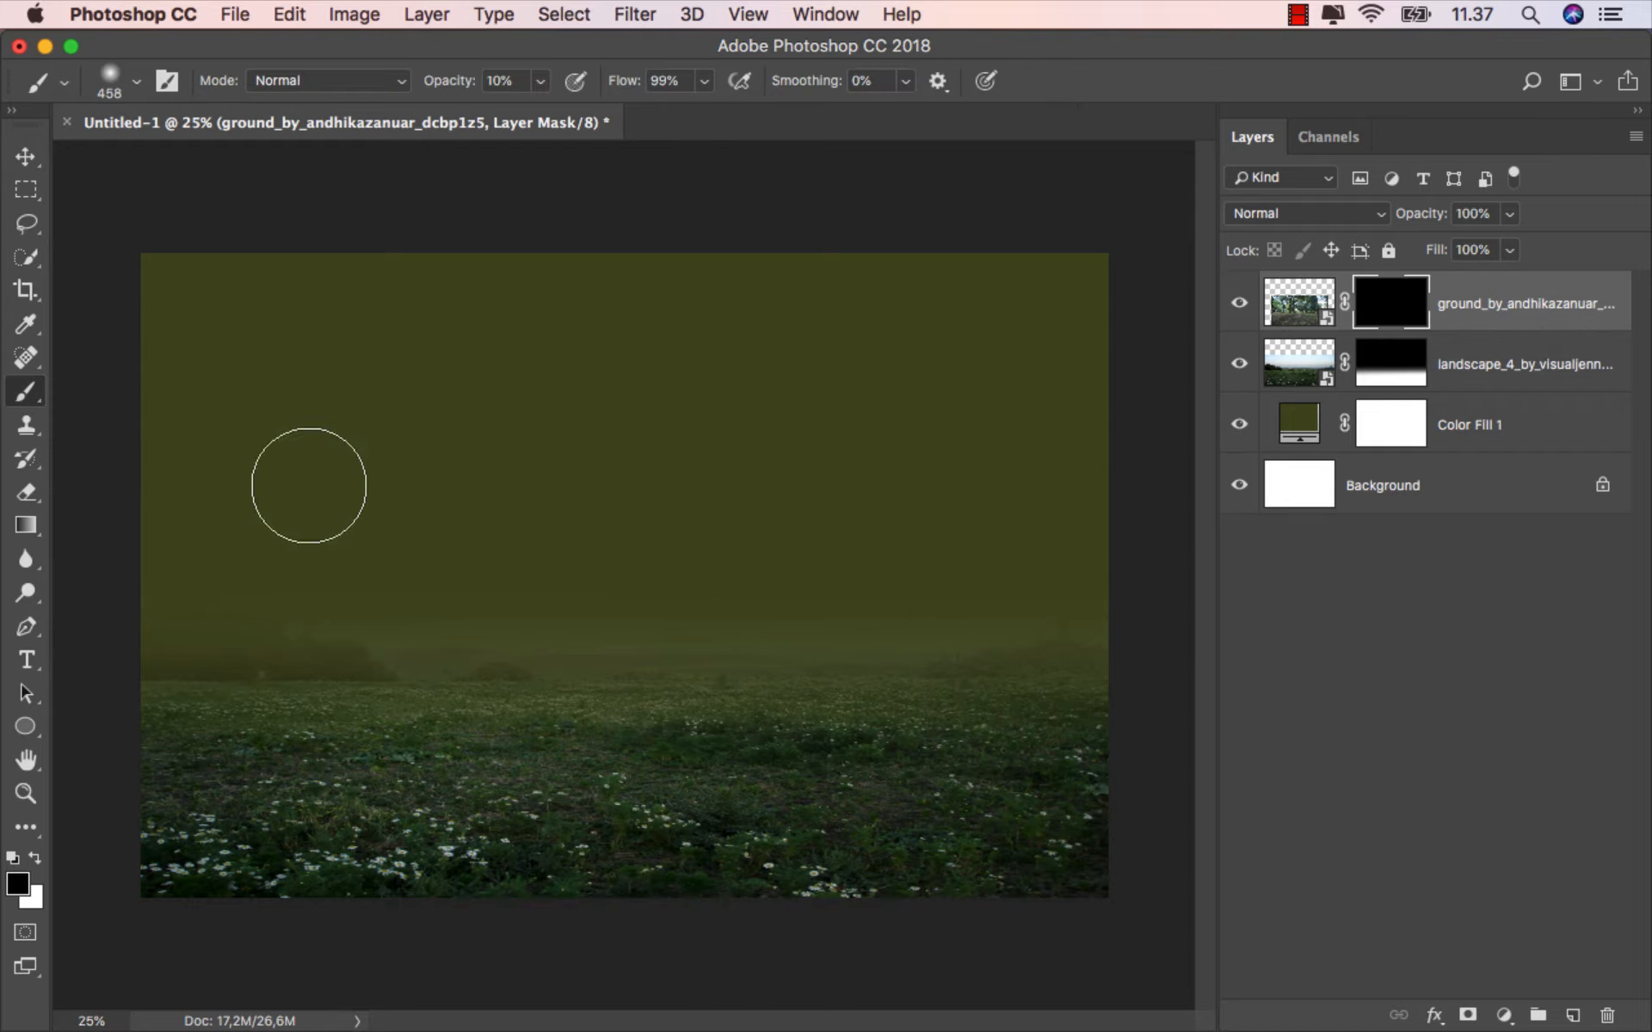
scroll(682, 792, "up", 2)
left_click(35, 858)
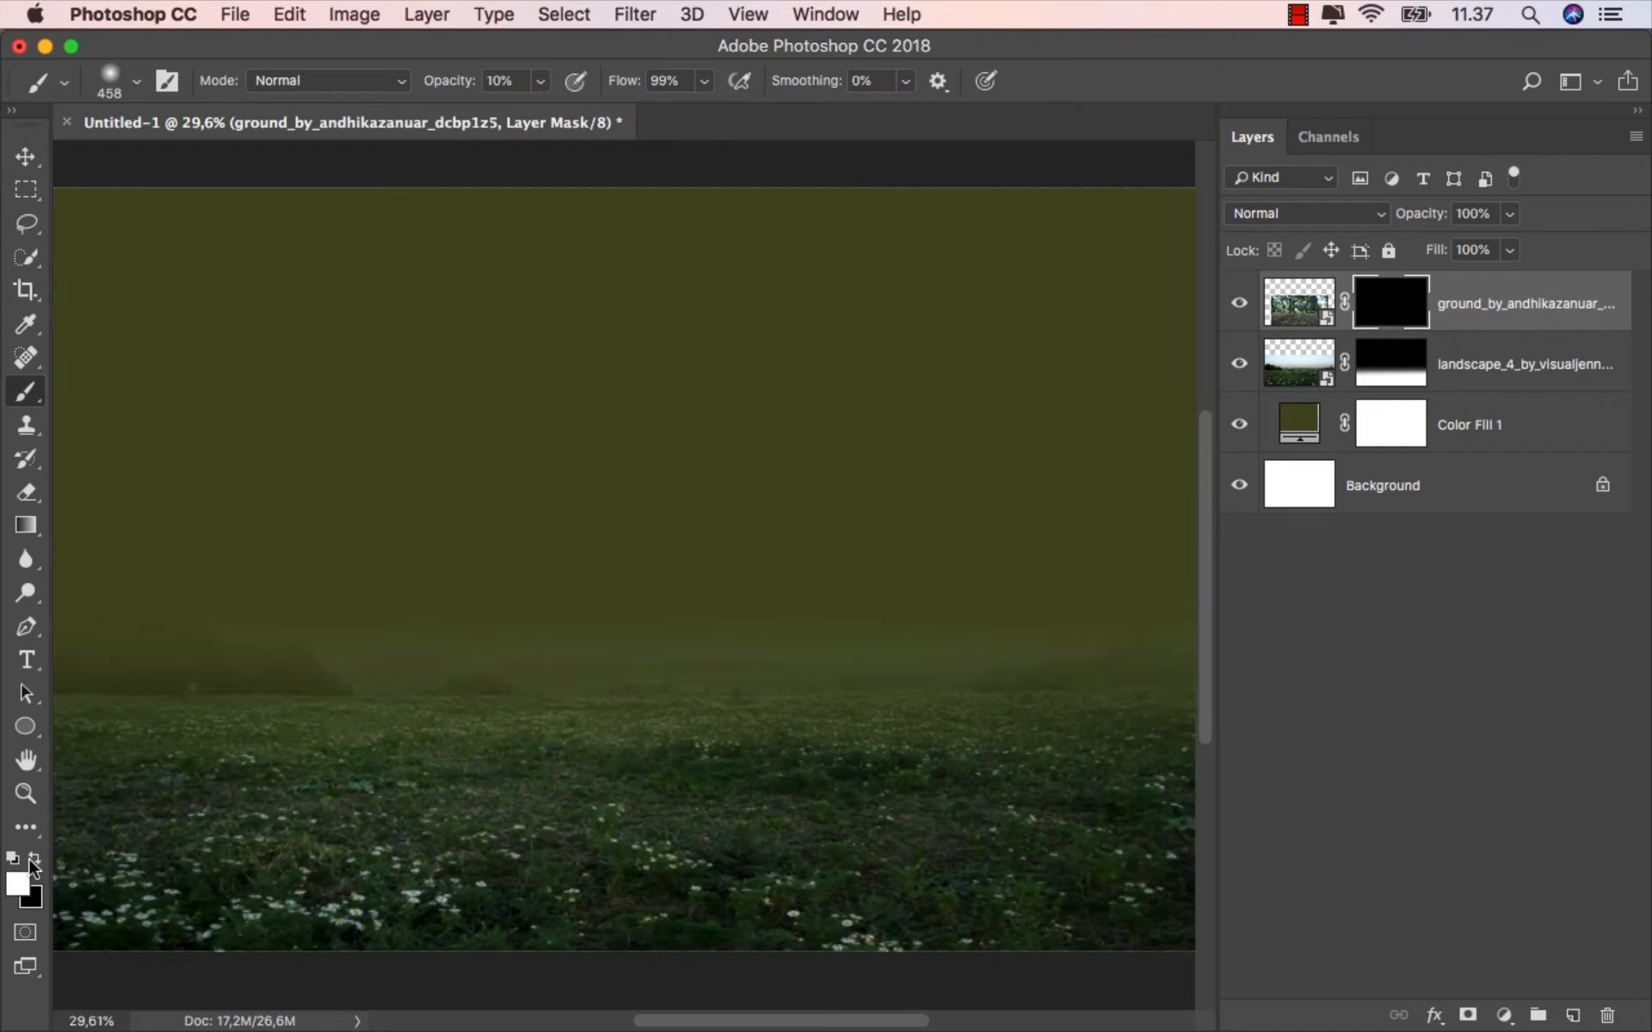
scroll(718, 792, "up", 2)
left_click_drag(711, 791, 680, 801)
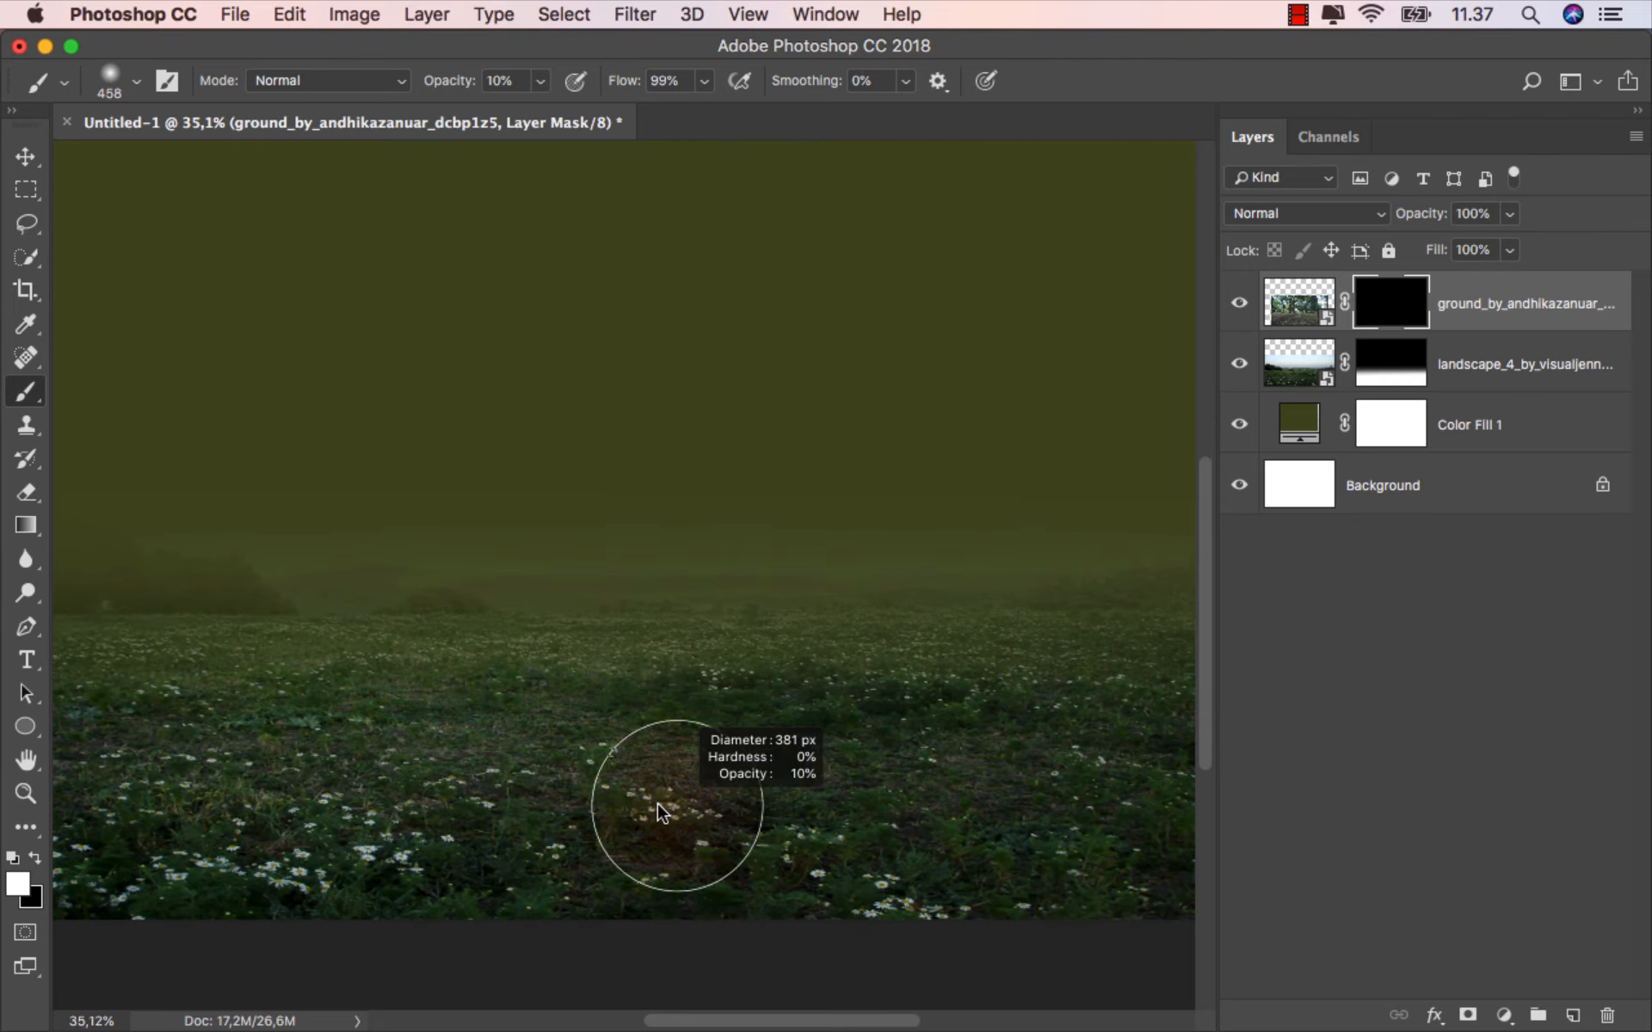
scroll(656, 826, "down", 2)
left_click(539, 81)
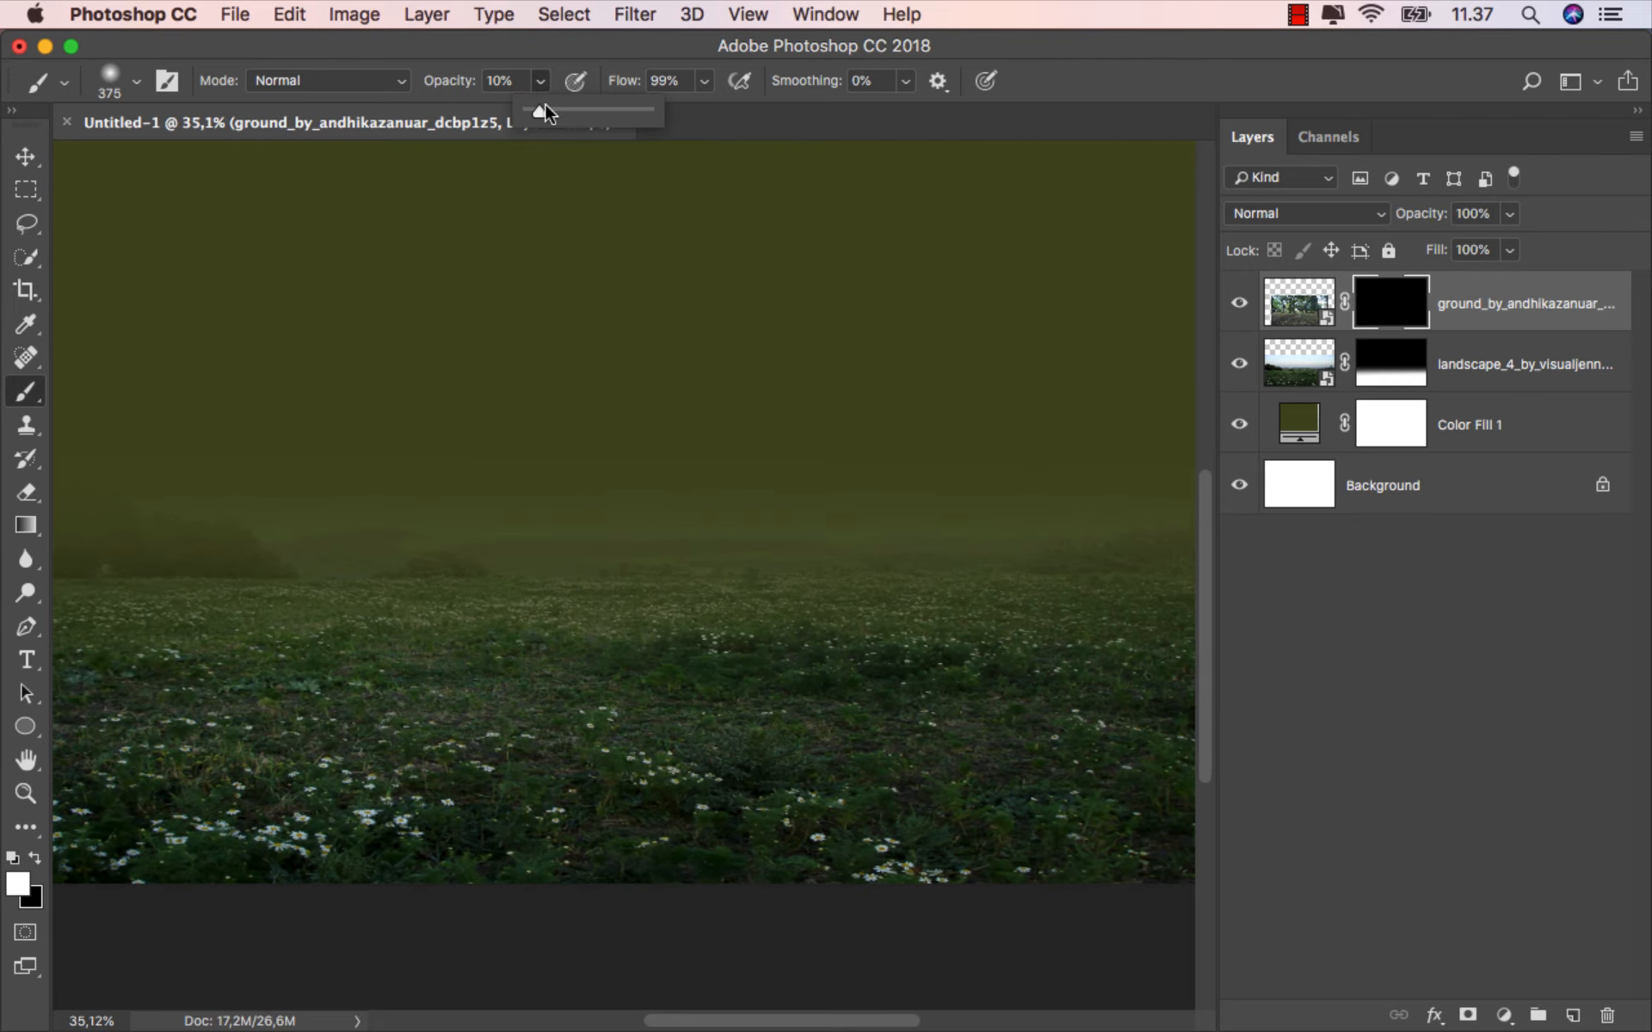
mouse_move(663, 804)
left_mouse_down()
mouse_move(626, 821)
mouse_move(732, 836)
mouse_move(619, 816)
mouse_move(558, 766)
mouse_move(624, 738)
mouse_move(739, 821)
mouse_move(797, 833)
mouse_move(668, 675)
mouse_move(601, 653)
mouse_move(536, 676)
mouse_move(551, 667)
mouse_move(371, 832)
mouse_move(471, 792)
mouse_move(467, 842)
mouse_move(520, 857)
mouse_move(694, 737)
mouse_move(602, 683)
mouse_move(508, 702)
mouse_move(374, 754)
mouse_move(239, 841)
mouse_move(363, 821)
mouse_move(348, 852)
mouse_move(287, 875)
mouse_move(510, 846)
mouse_move(921, 876)
mouse_move(852, 871)
left_mouse_up()
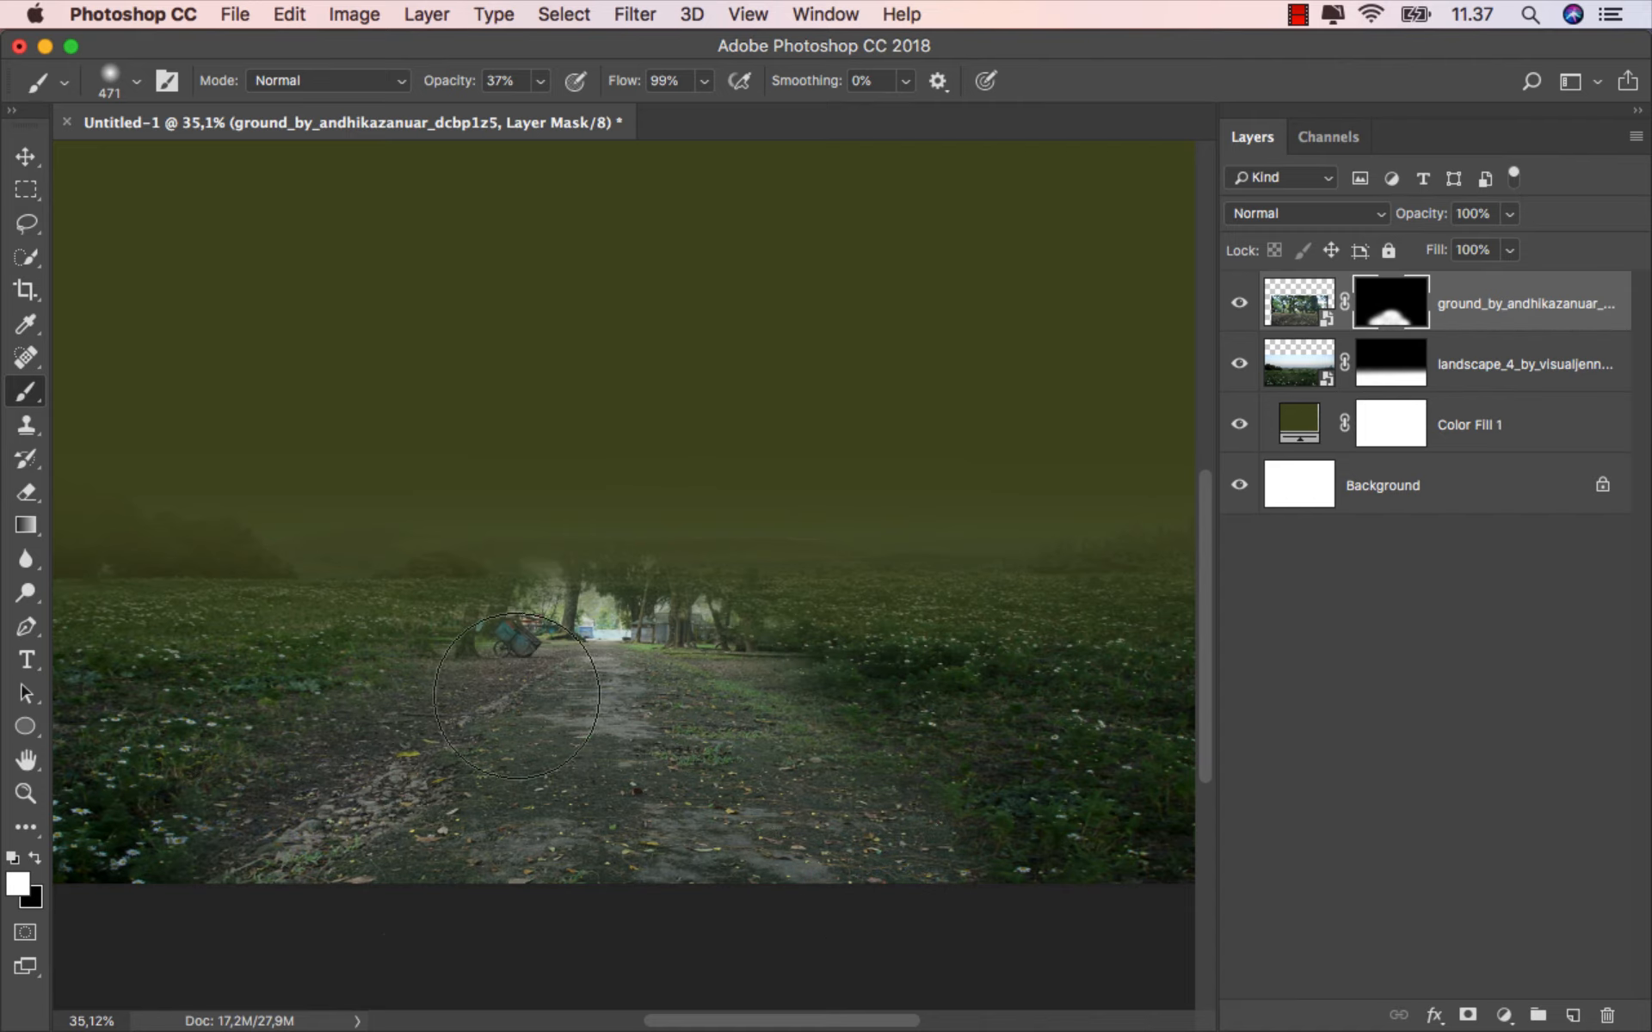
Paint black on the ground photo's mask around the horizon to hide the trees, cart and bright gap behind the path.
scroll(519, 706, "down", 1)
scroll(497, 813, "down", 3)
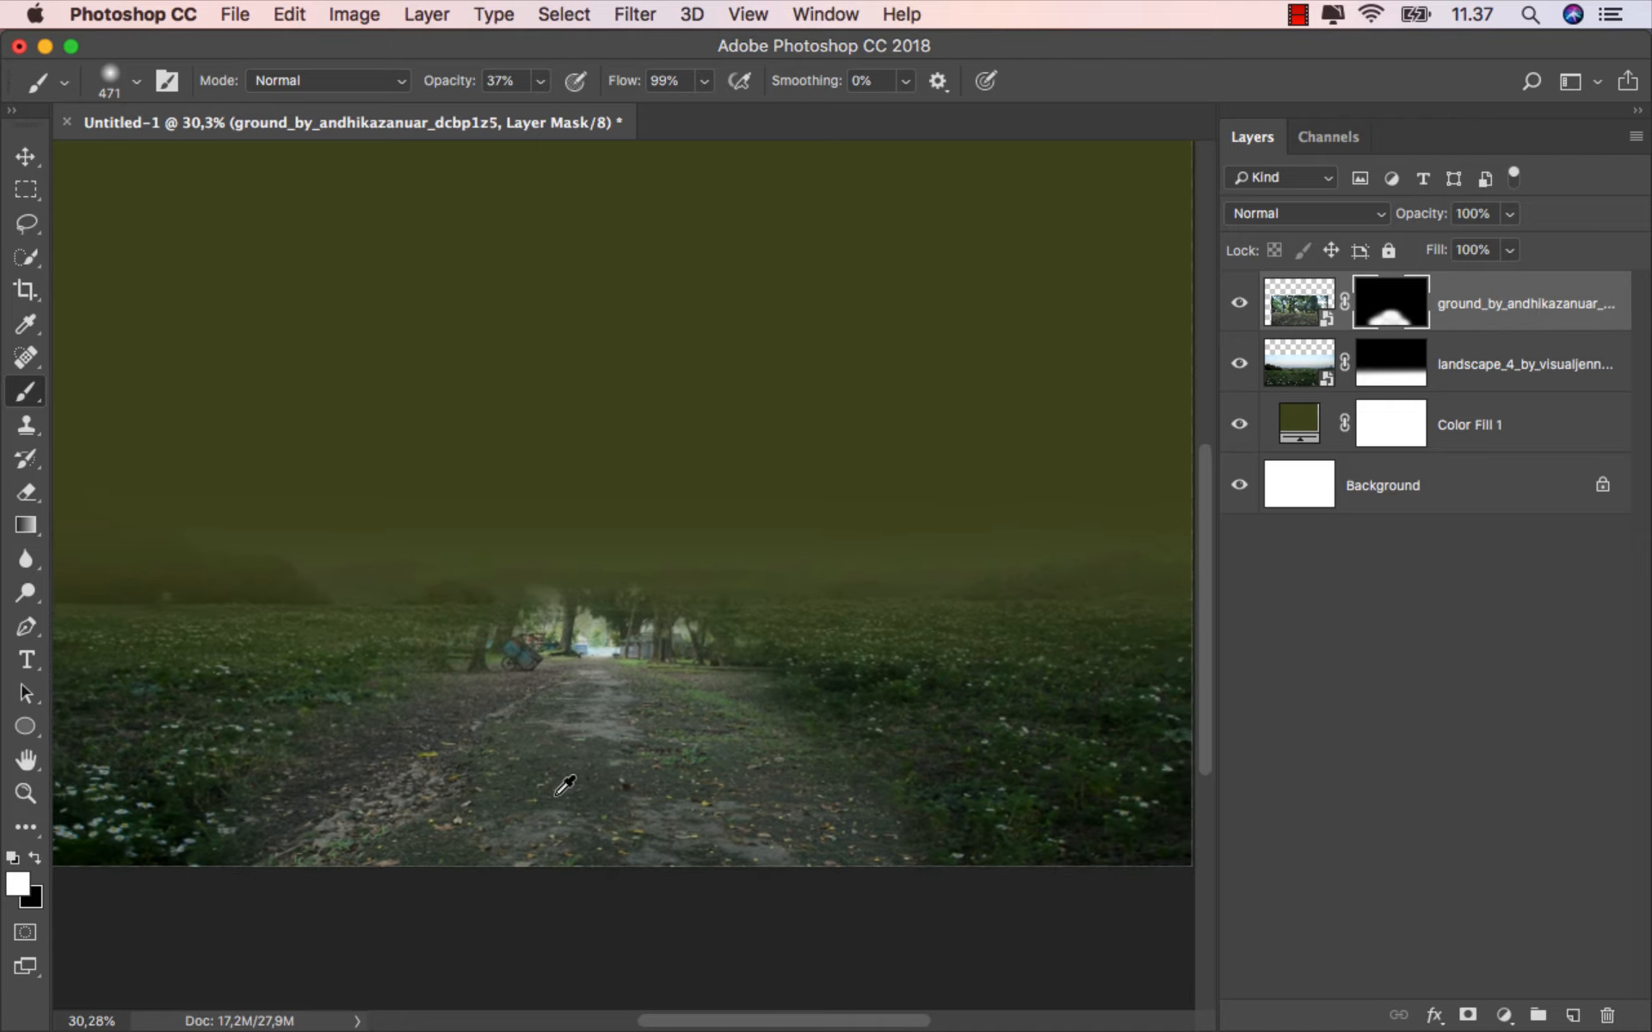
left_click(35, 857)
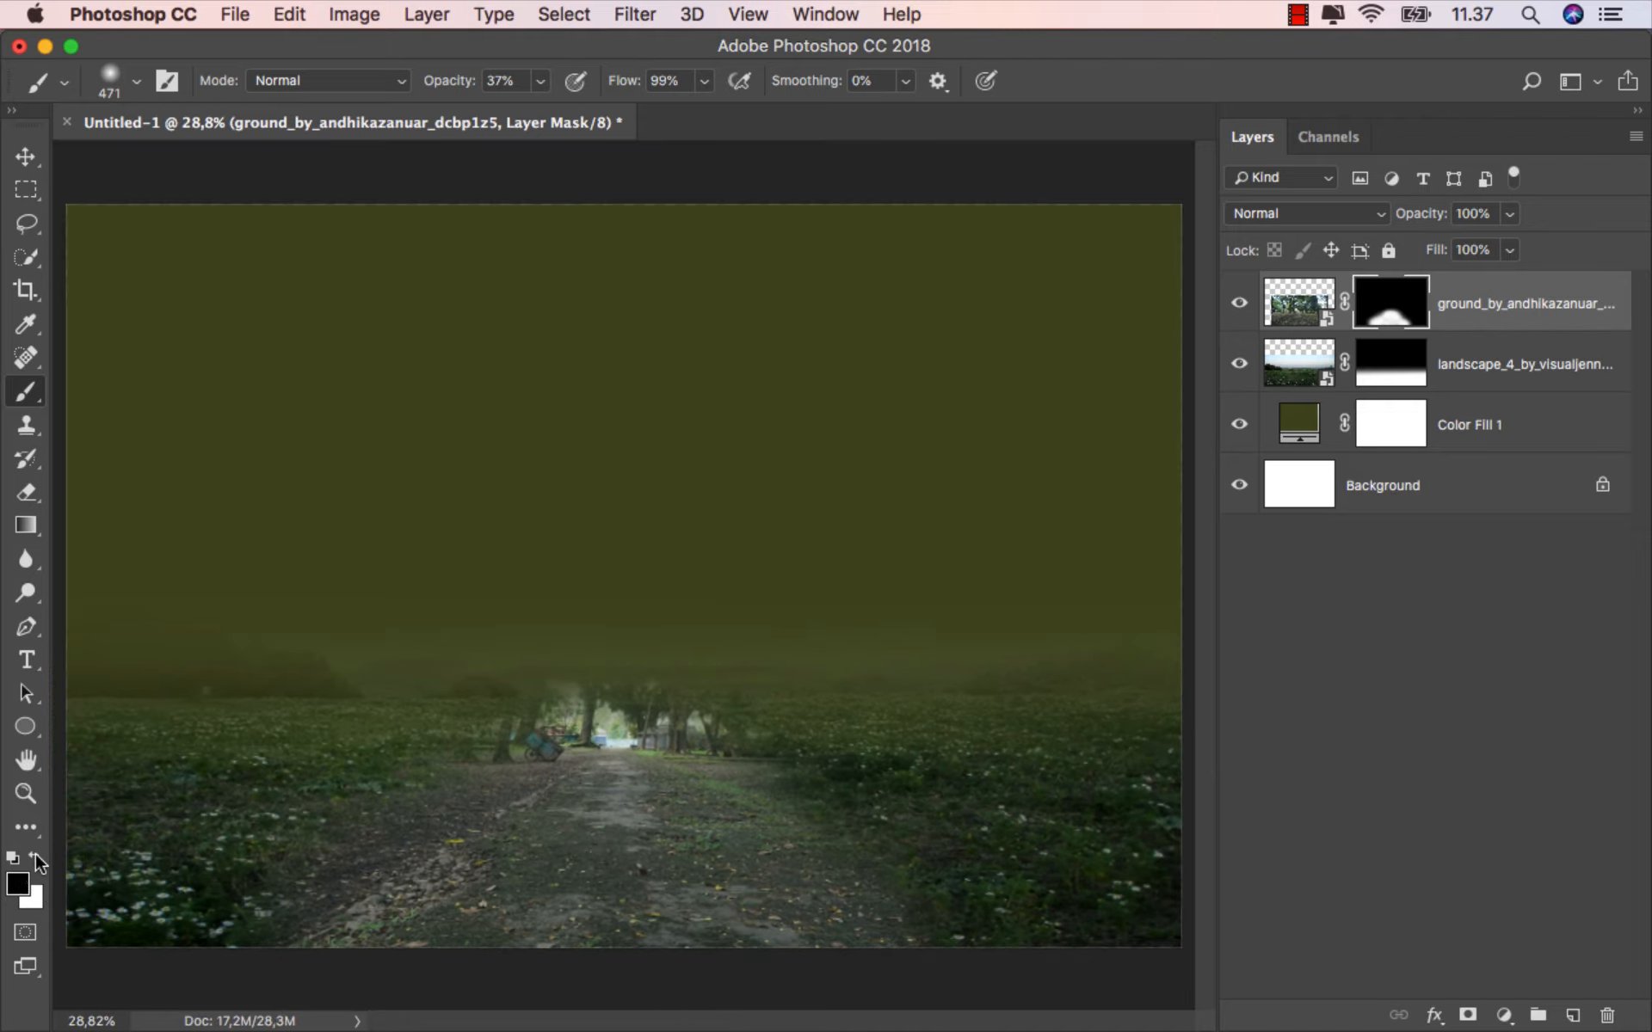
mouse_move(573, 673)
left_mouse_down()
mouse_move(714, 694)
mouse_move(528, 692)
mouse_move(666, 693)
mouse_move(533, 691)
mouse_move(365, 792)
mouse_move(507, 618)
mouse_move(638, 674)
mouse_move(572, 711)
mouse_move(809, 731)
mouse_move(767, 756)
mouse_move(816, 763)
mouse_move(712, 718)
mouse_move(858, 794)
mouse_move(959, 896)
mouse_move(703, 713)
mouse_move(579, 674)
mouse_move(444, 727)
mouse_move(263, 860)
mouse_move(317, 848)
mouse_move(575, 697)
mouse_move(689, 705)
mouse_move(837, 765)
mouse_move(975, 882)
mouse_move(771, 762)
left_mouse_up()
Stretch the ground photo upward with Free Transform to 129.94% height, keeping its width at 100%.
left_click(26, 156)
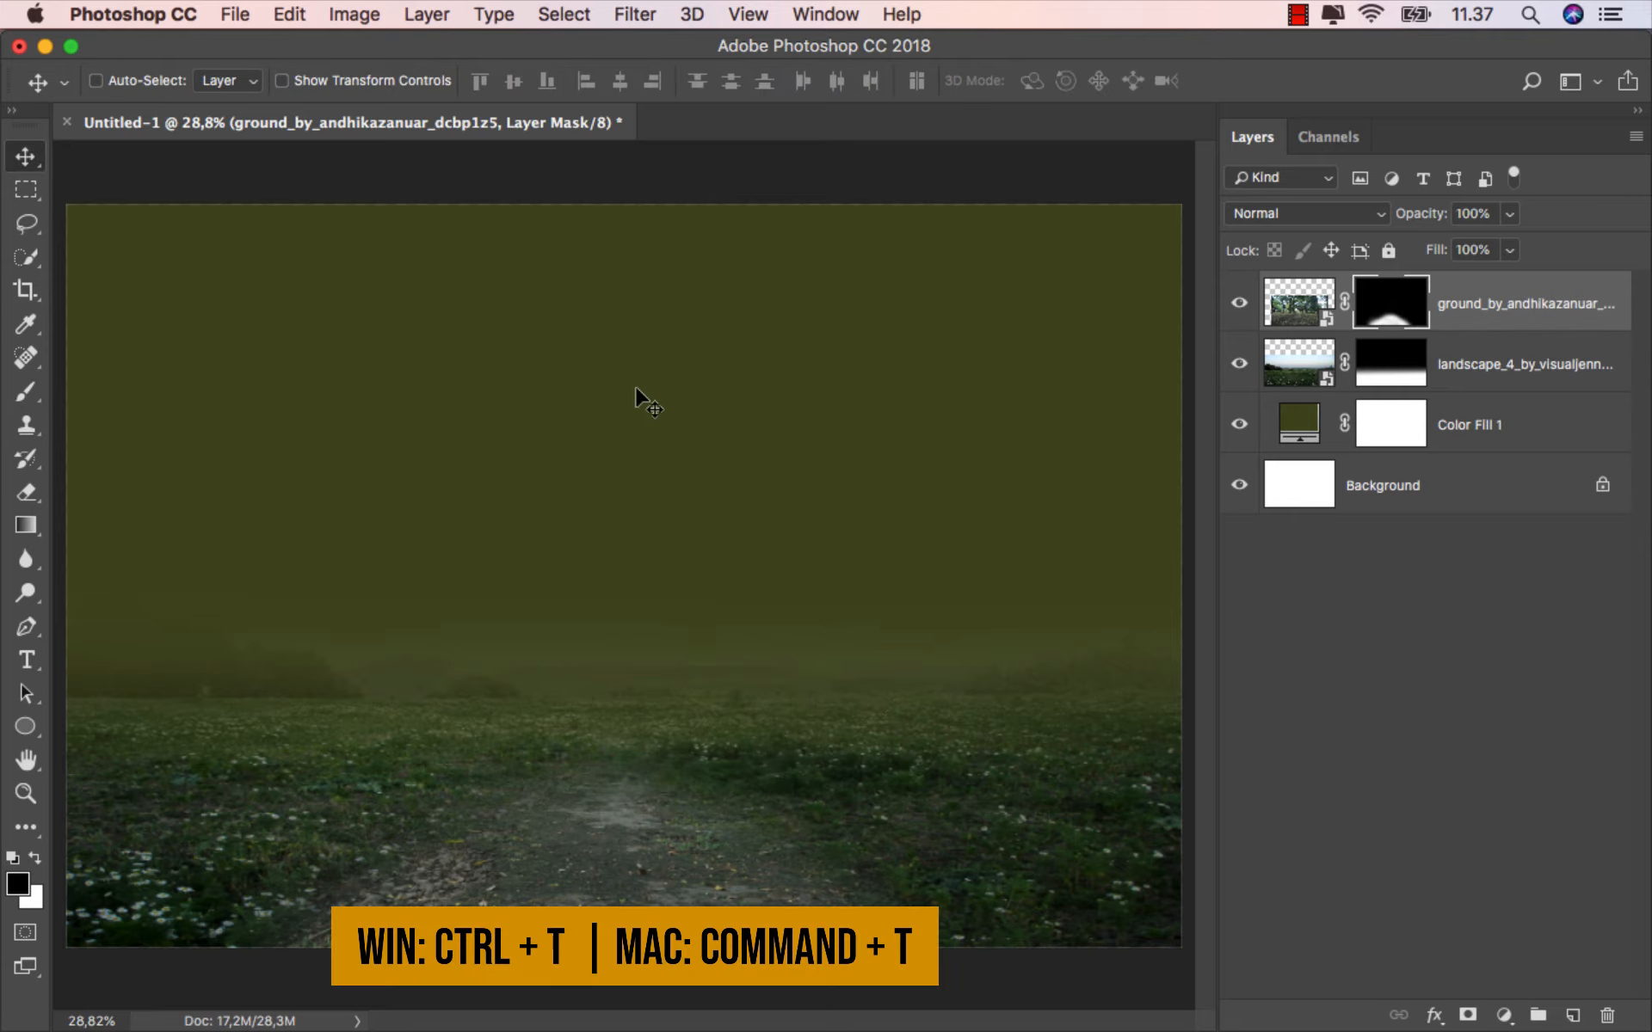
key("super+t")
left_click_drag(624, 480, 616, 332)
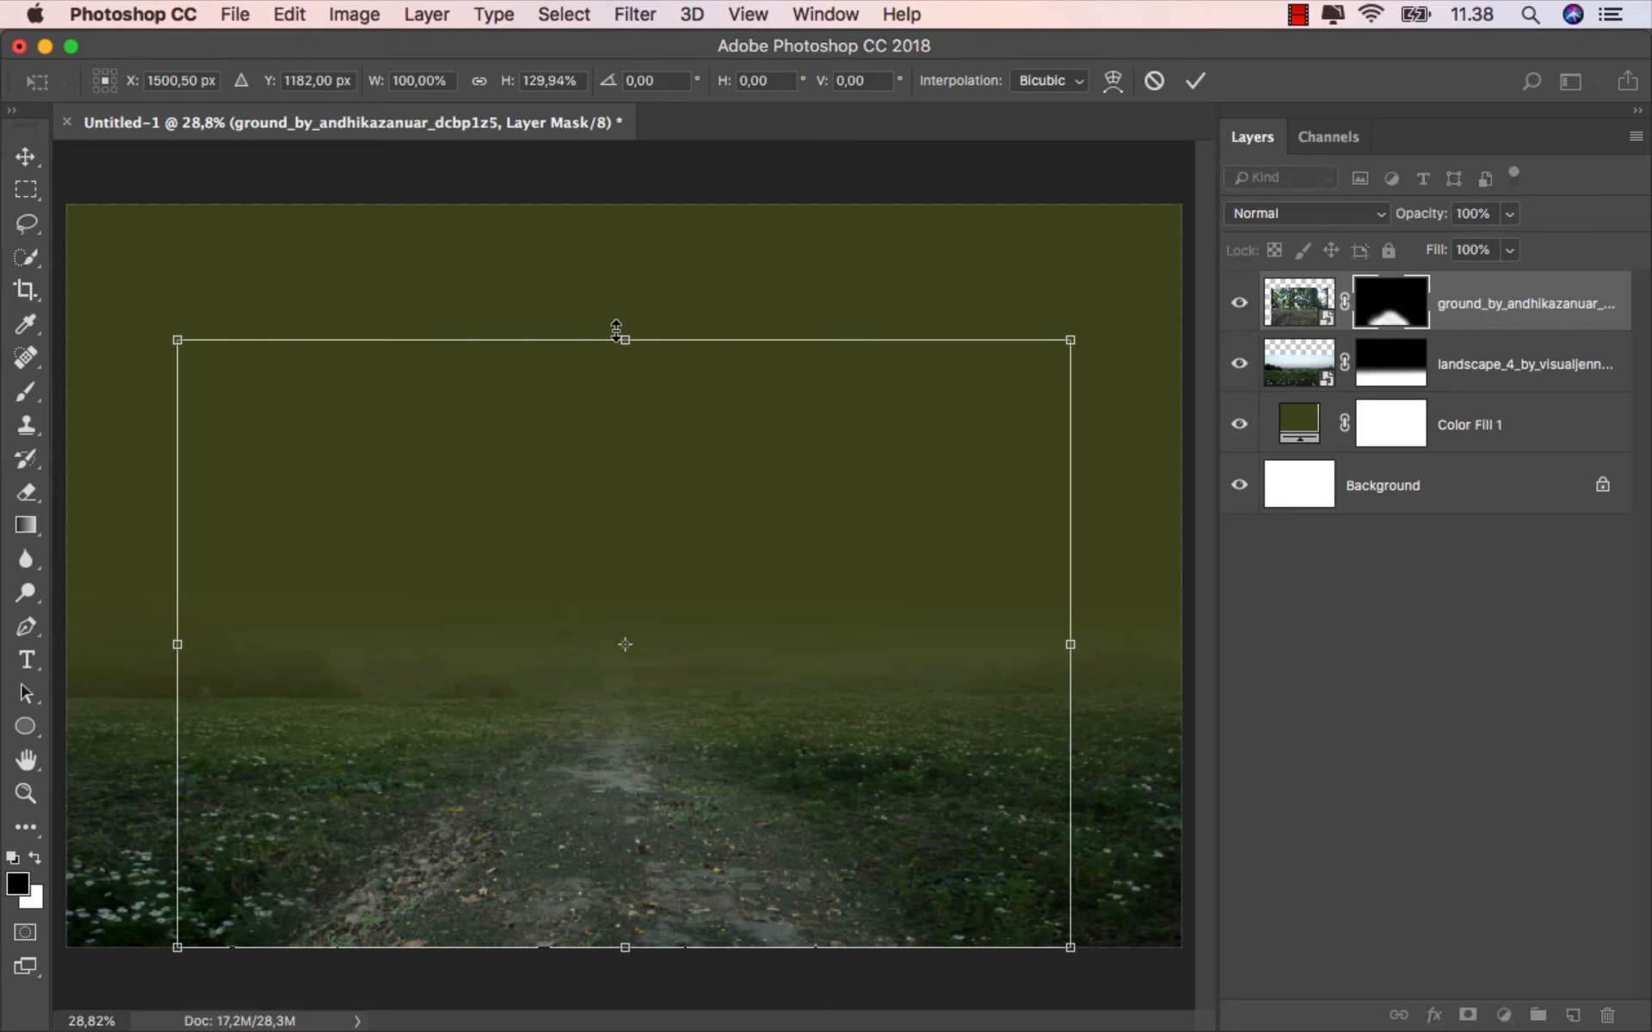
left_click(1195, 80)
Brush away the haze at the path's far end on the ground mask with black, and toggle the layer's visibility to compare.
key("b")
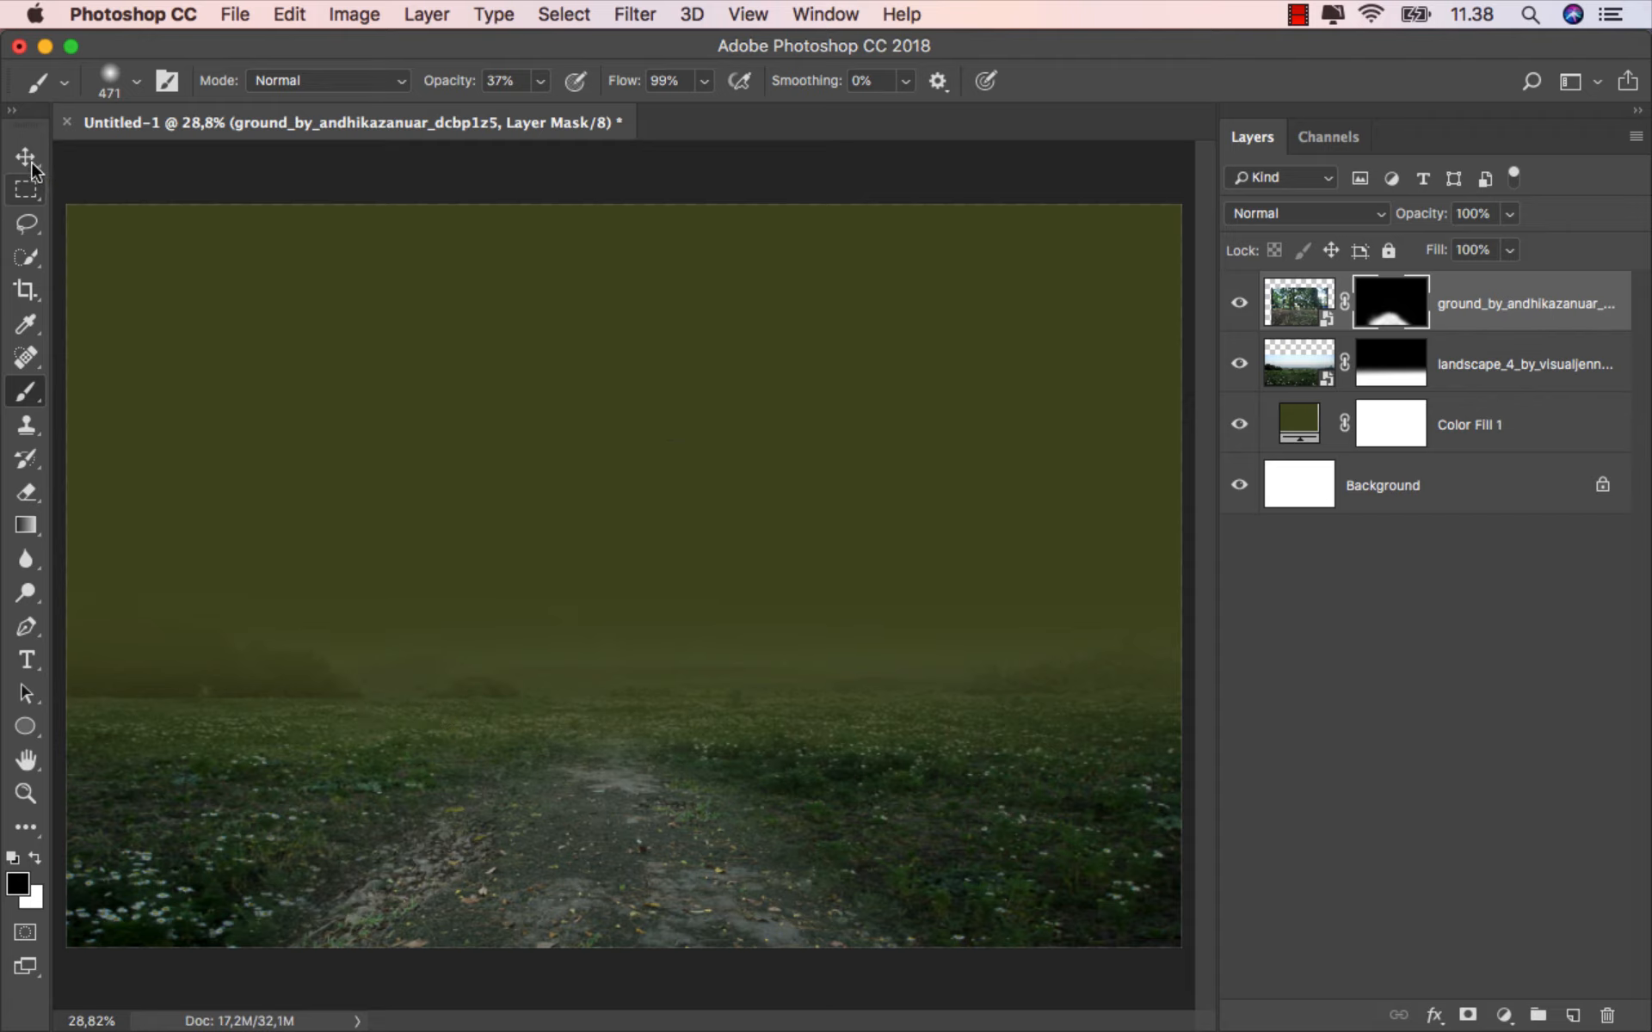
key("v")
left_click(1241, 306)
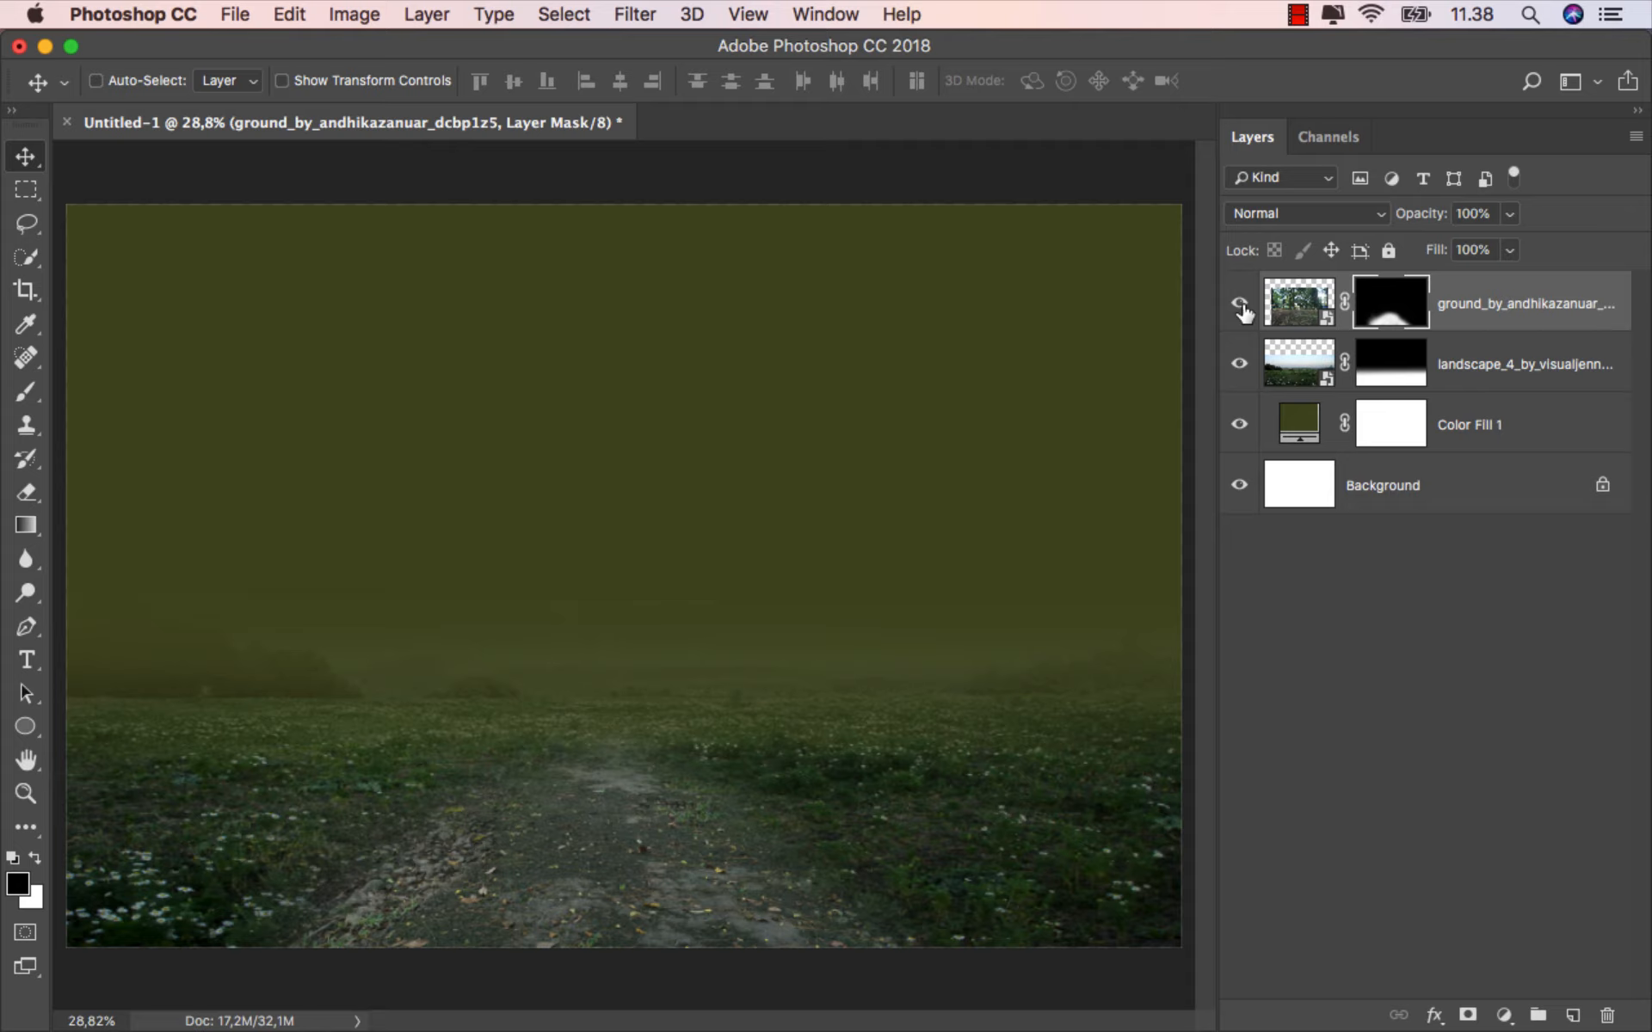
Add an empty layer directly above Color Fill 1 and name it "color".
left_click(1493, 323)
left_click(1491, 436)
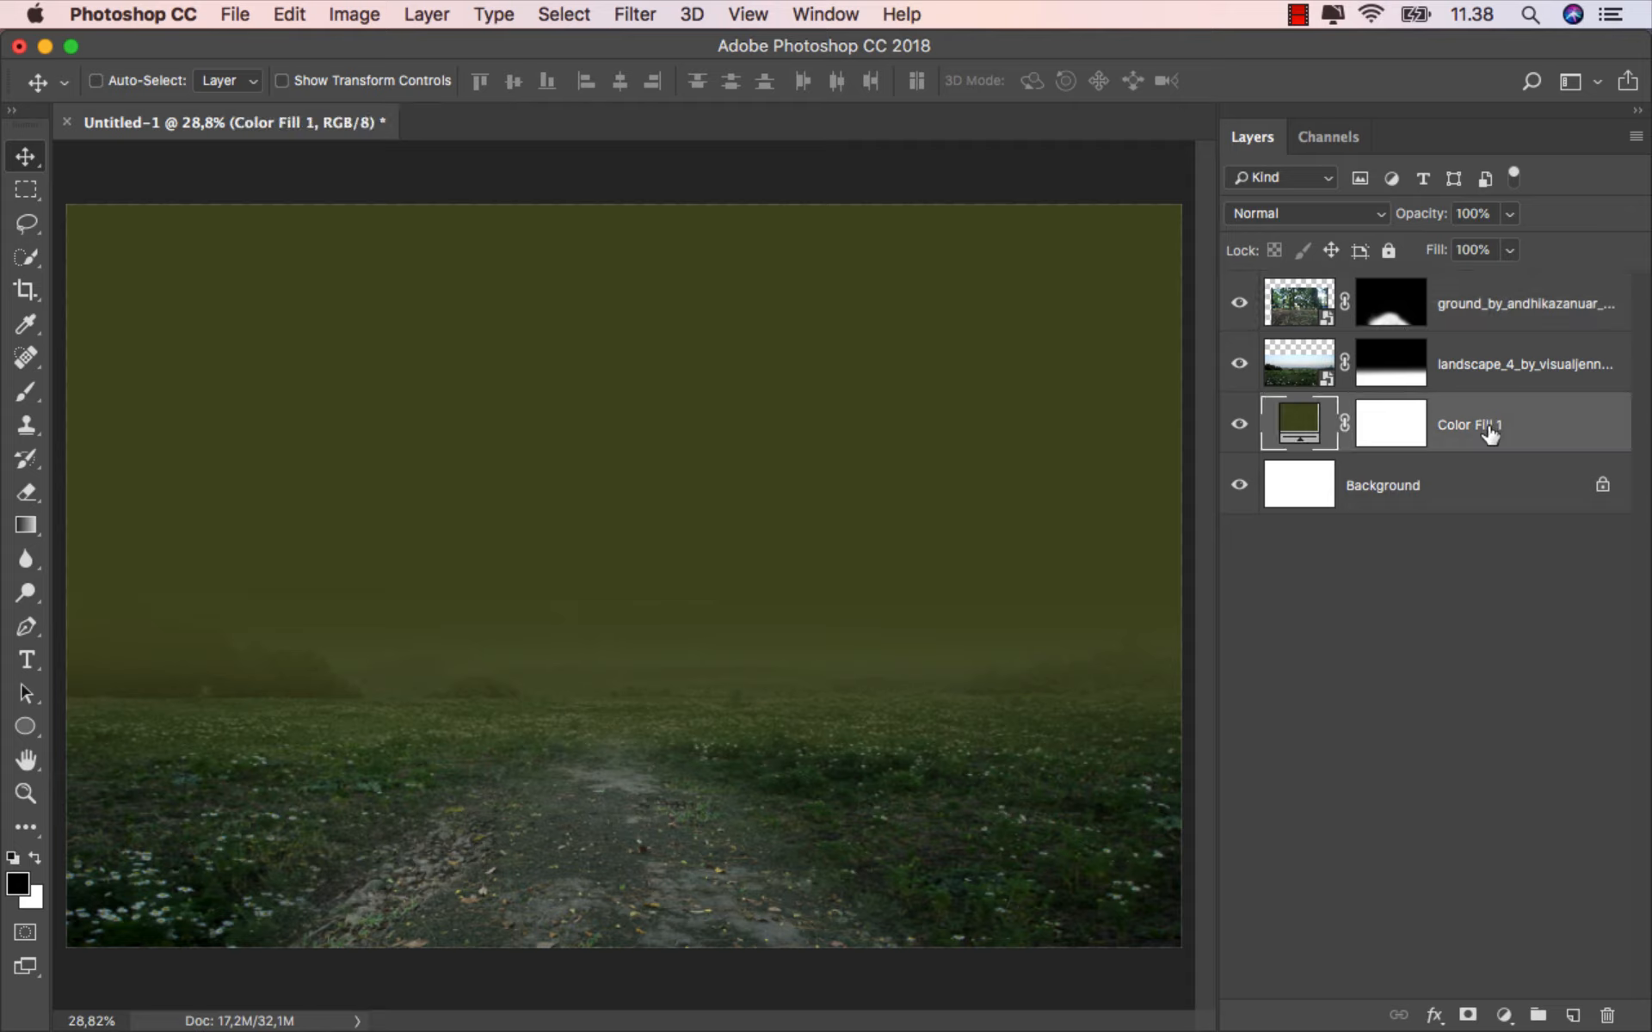
left_click(1570, 1008)
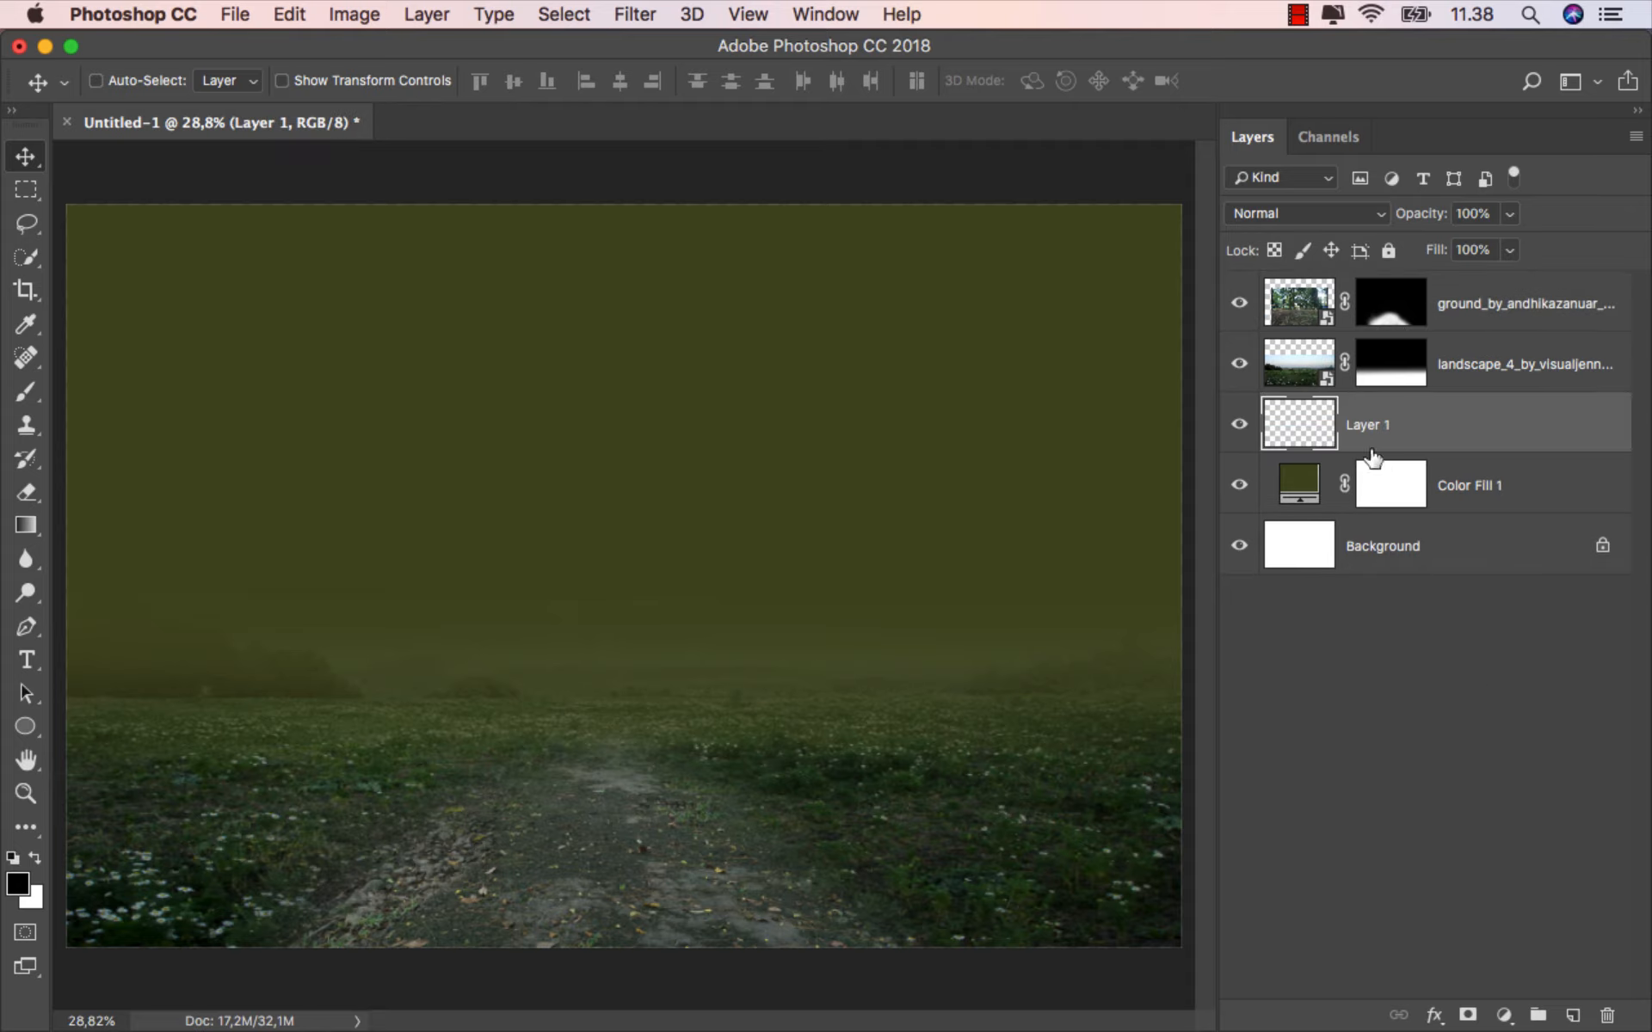
type("color")
key("Return")
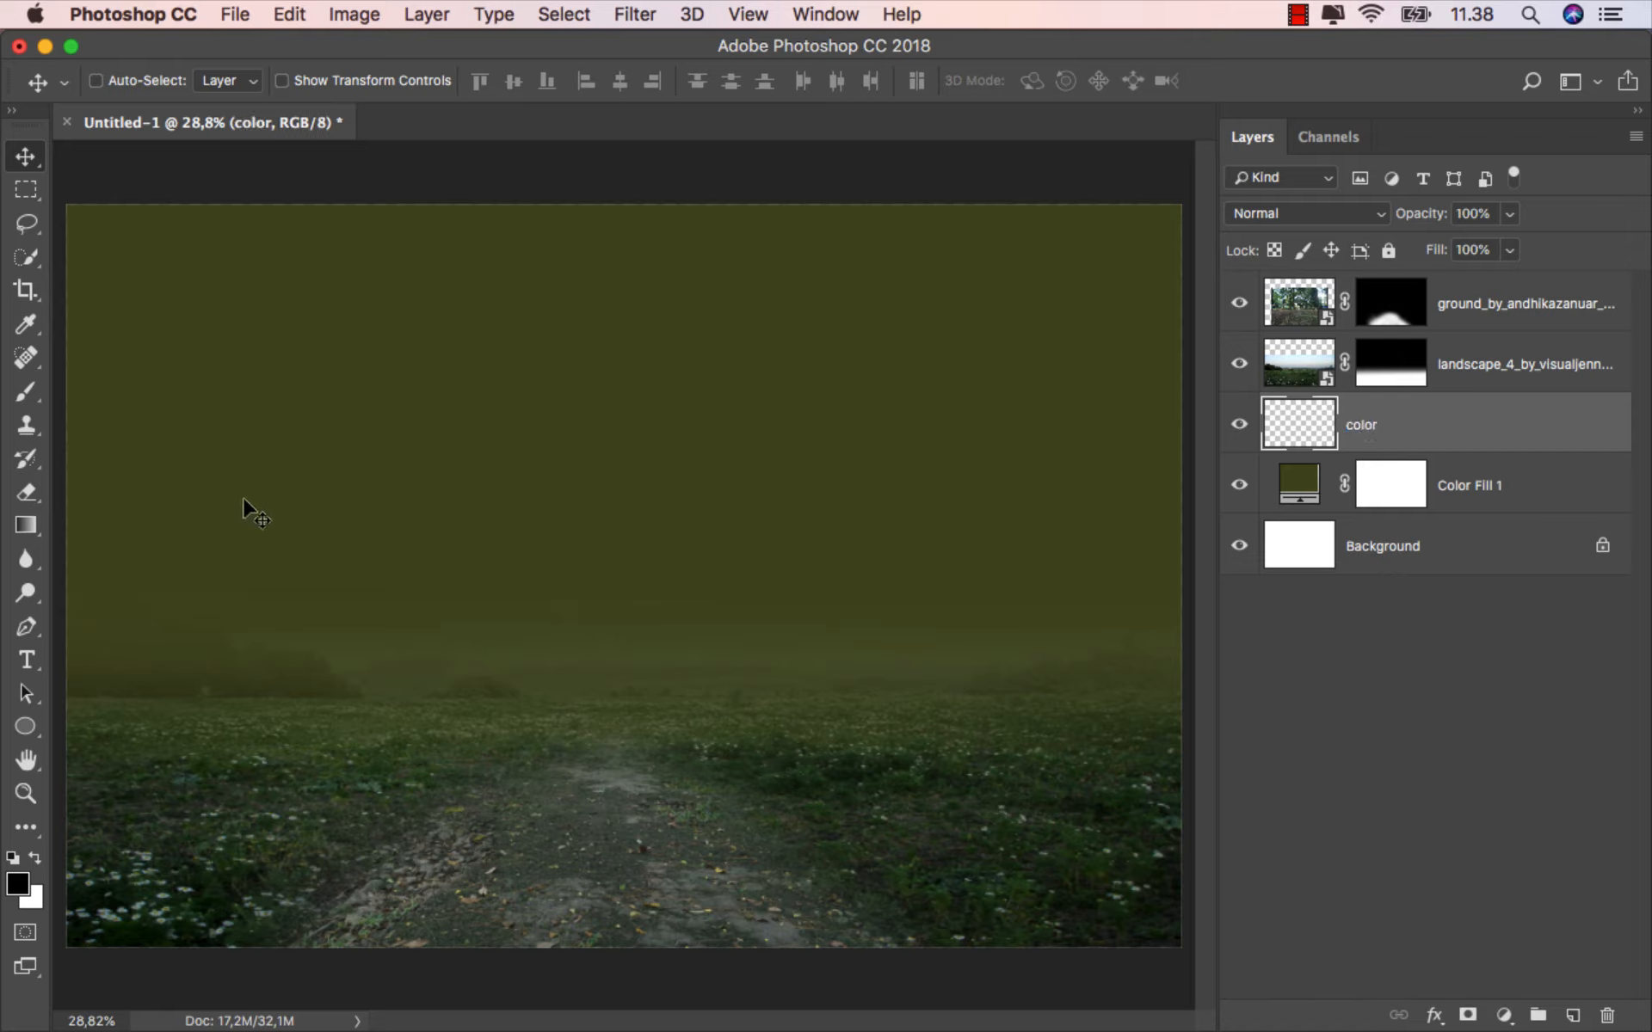
Draw a linear f7c000-to-transparent gradient at 100% opacity on the color layer, from the canvas's lower edge to its upper edge.
left_click_drag(25, 525, 78, 534)
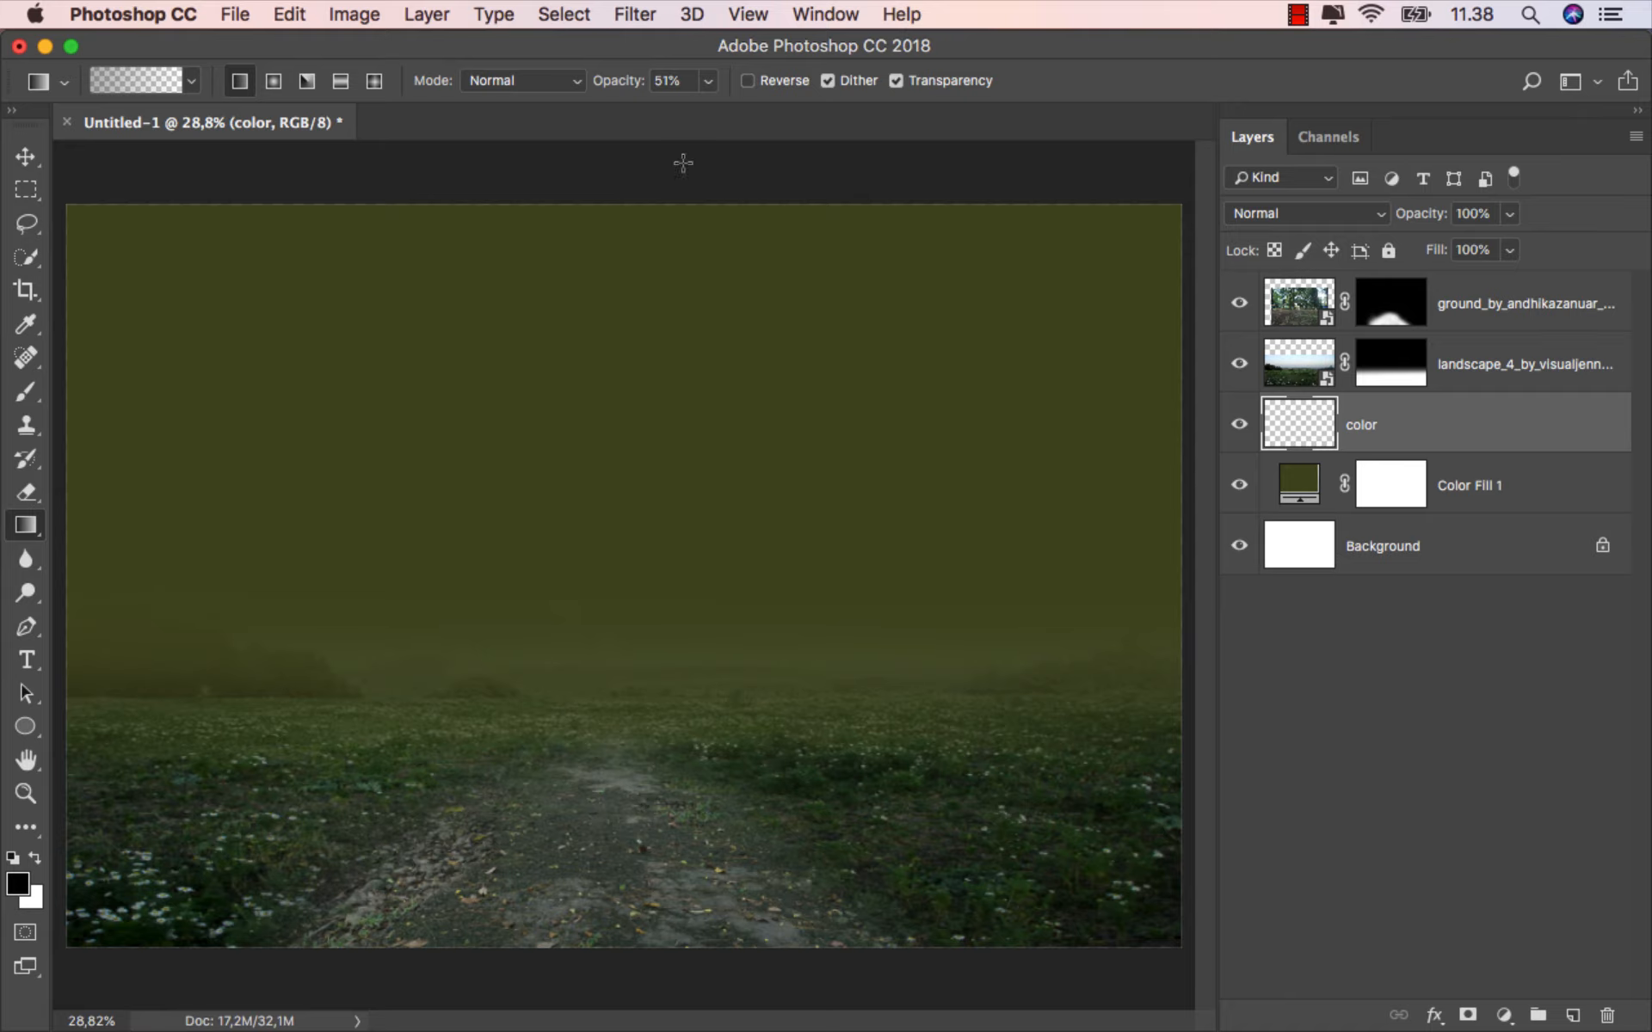
left_click(708, 82)
left_click_drag(719, 110, 792, 133)
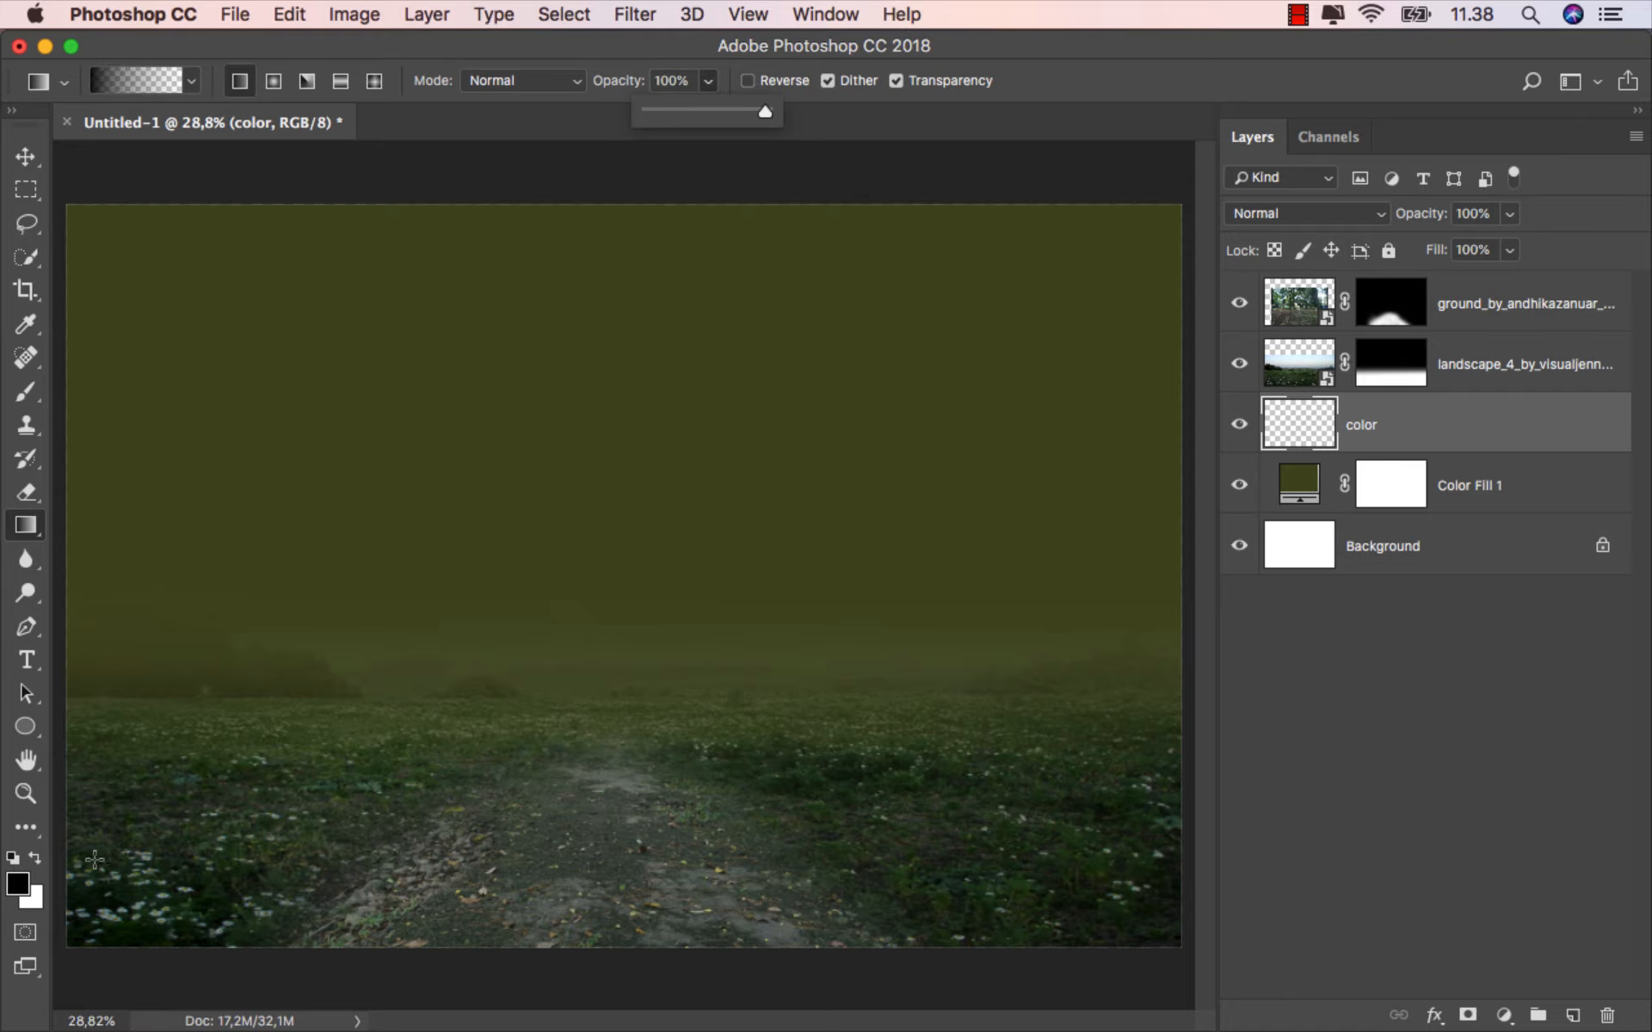
left_click(19, 886)
left_click_drag(1090, 413, 1099, 384)
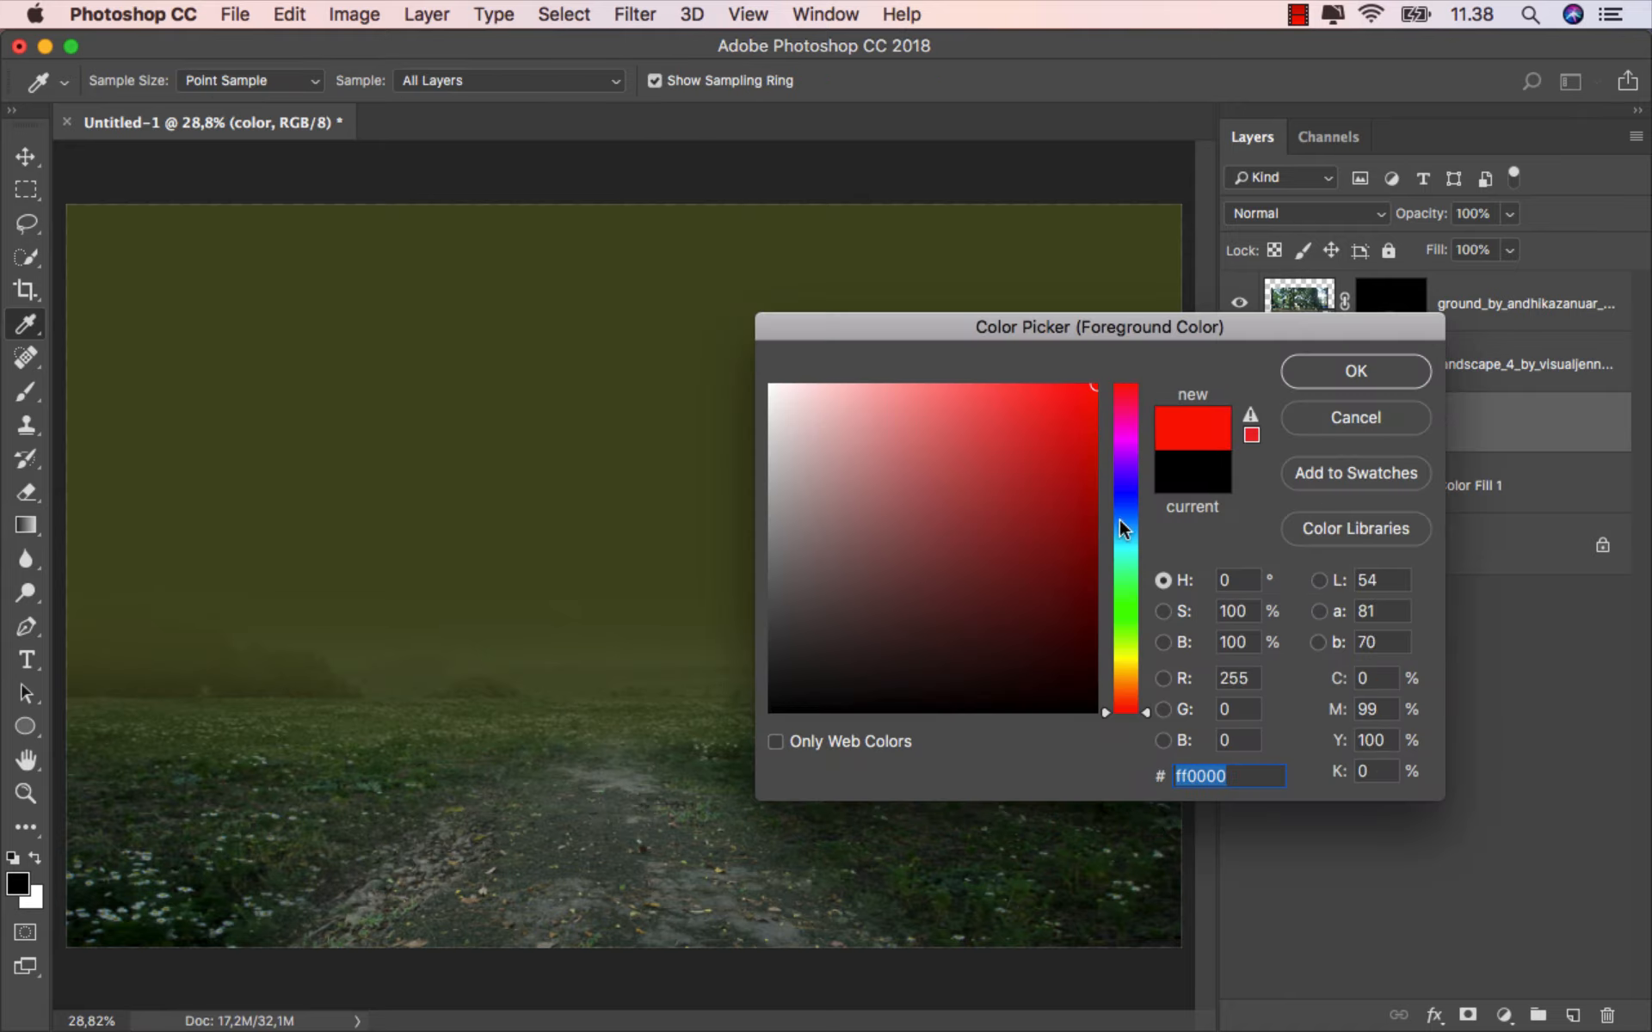
left_click_drag(1123, 684, 1134, 666)
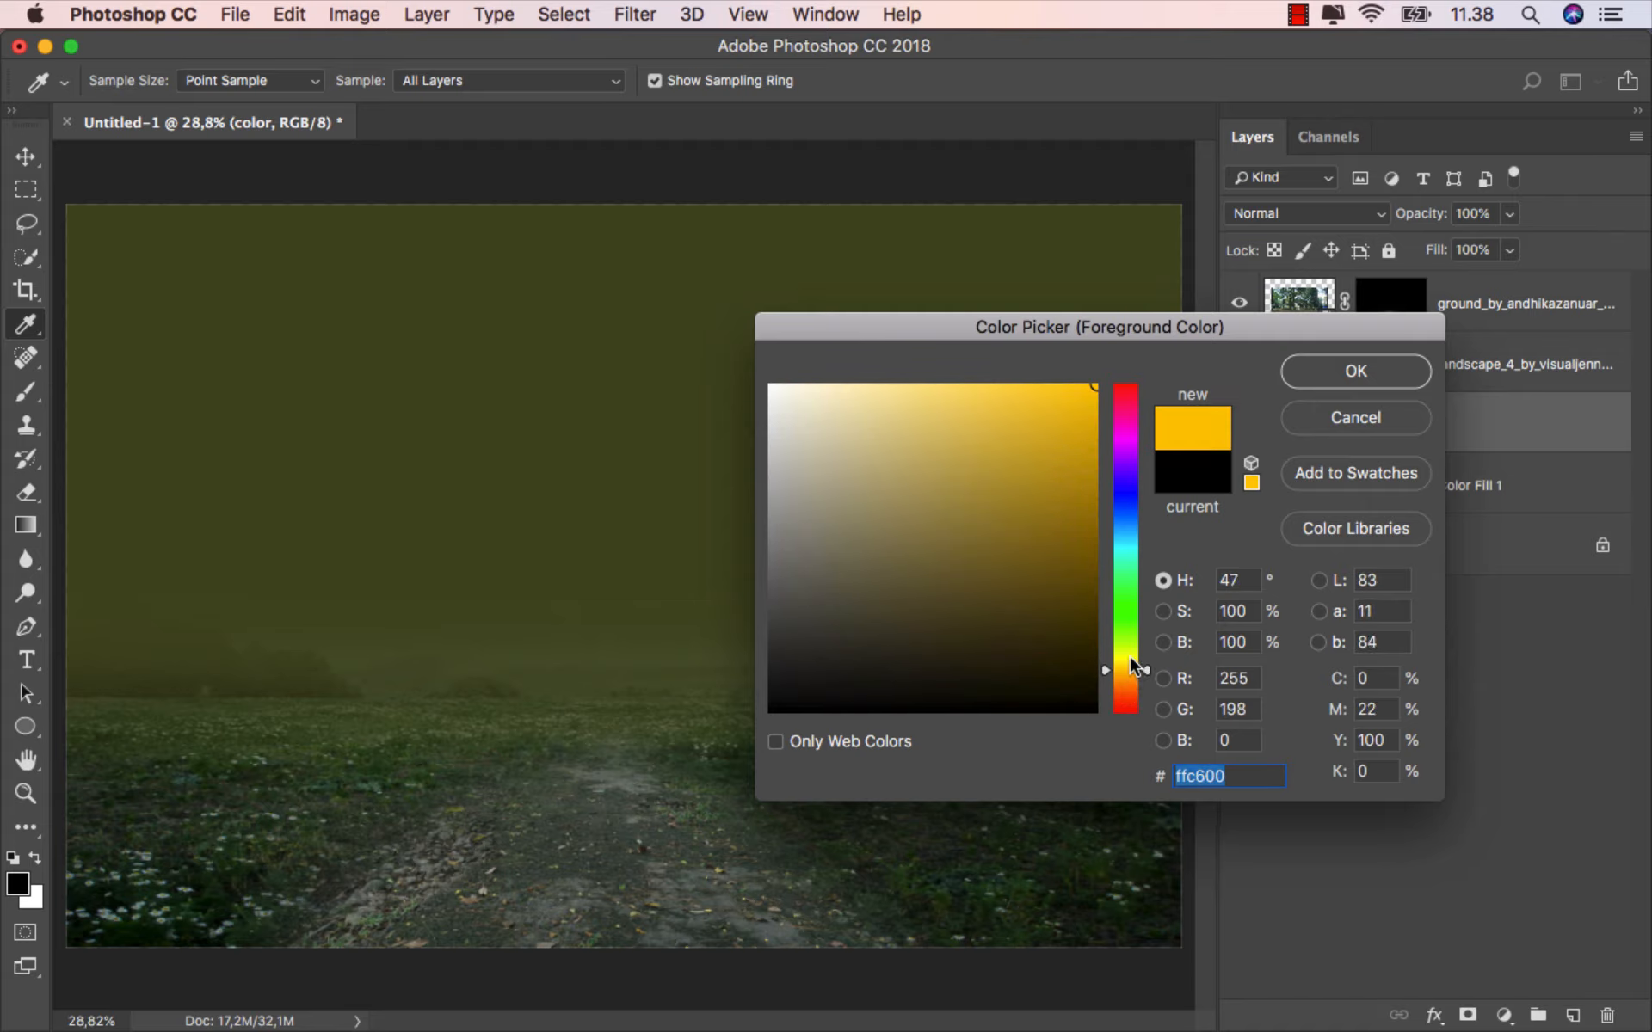
left_click(1097, 395)
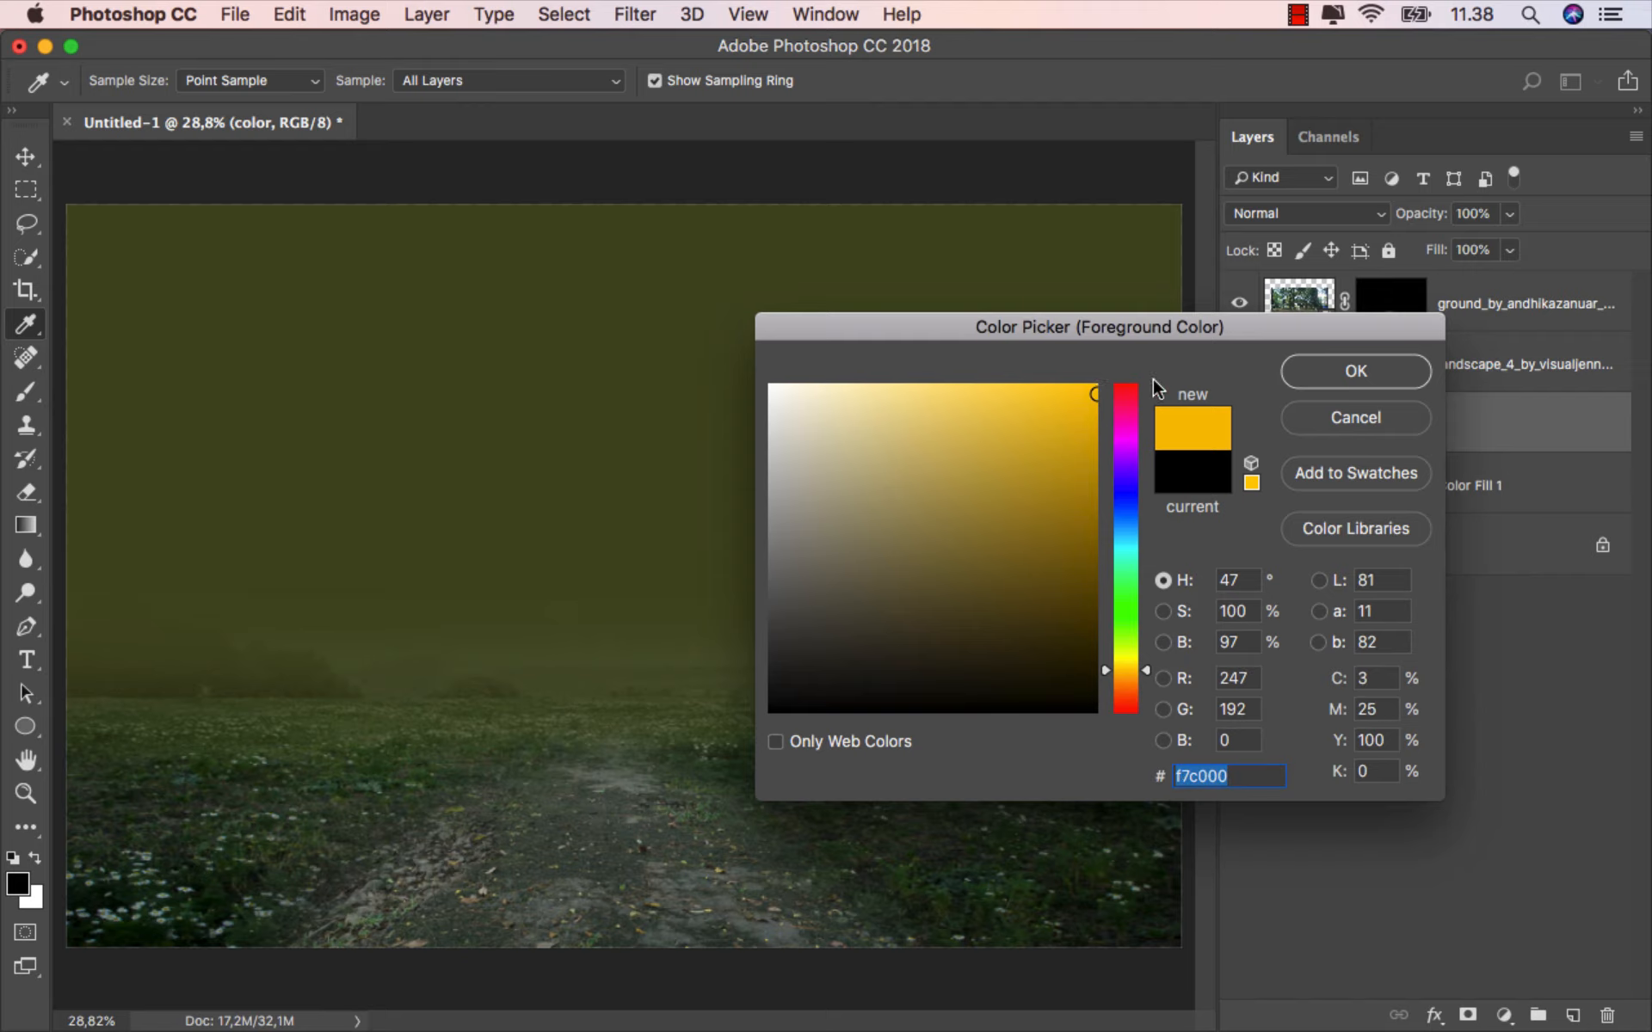
left_click(1306, 379)
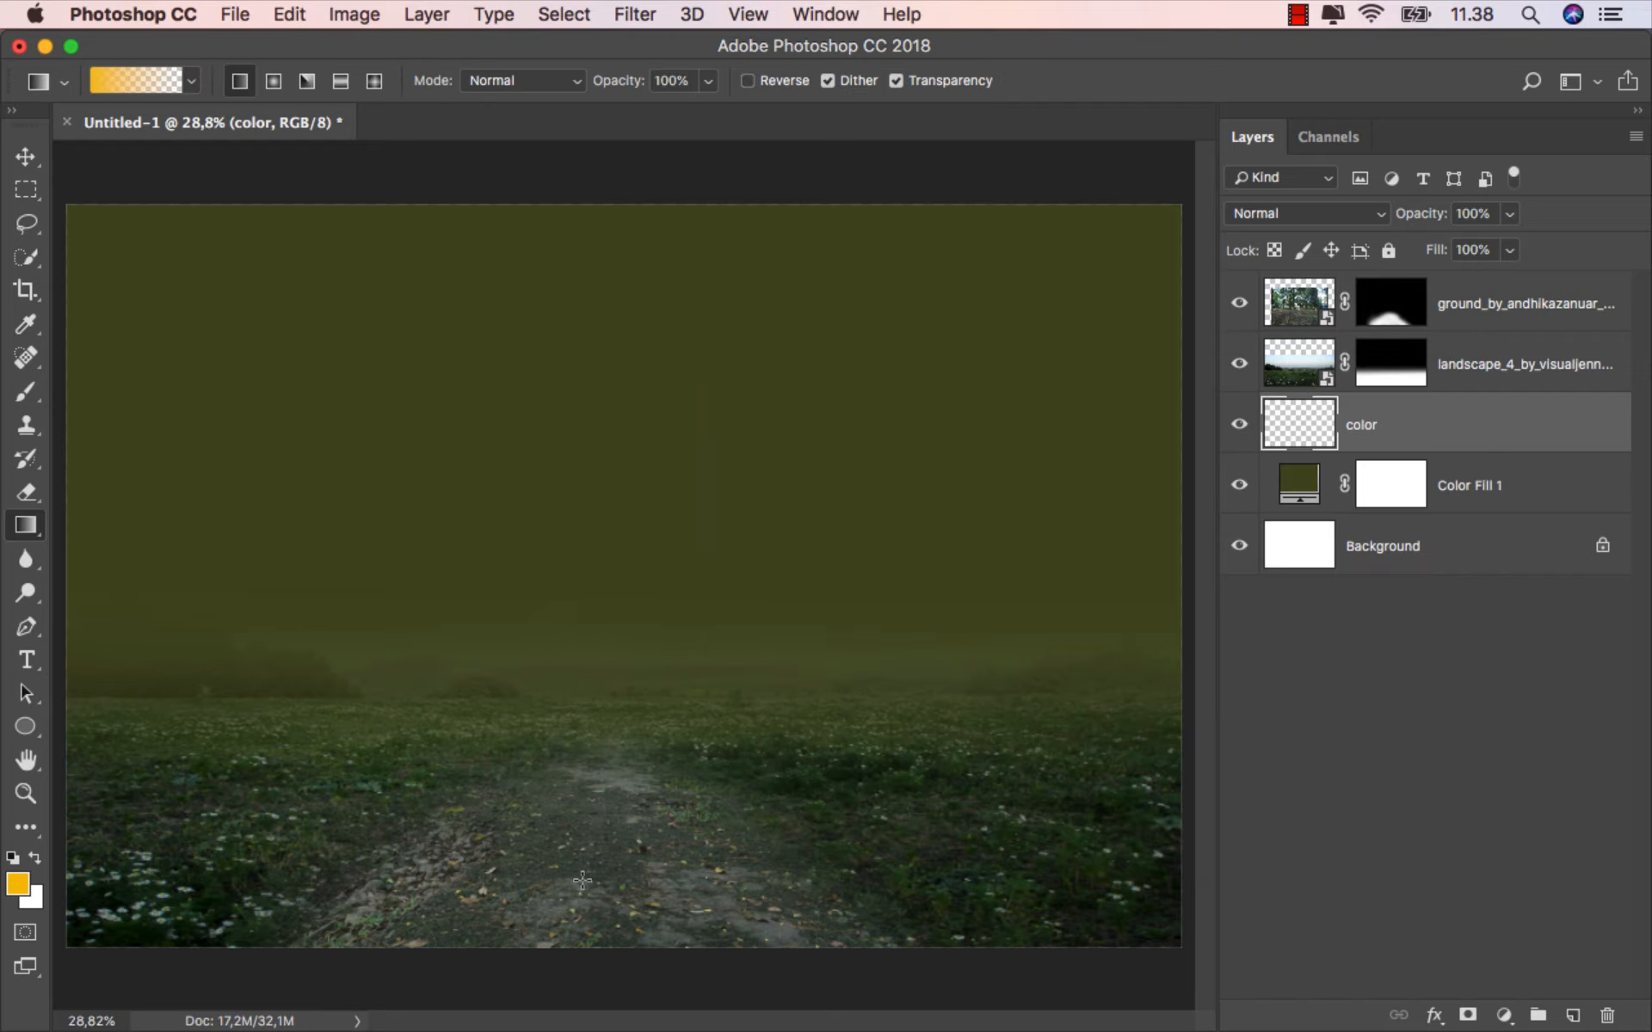
left_click_drag(595, 947, 599, 208)
key("v")
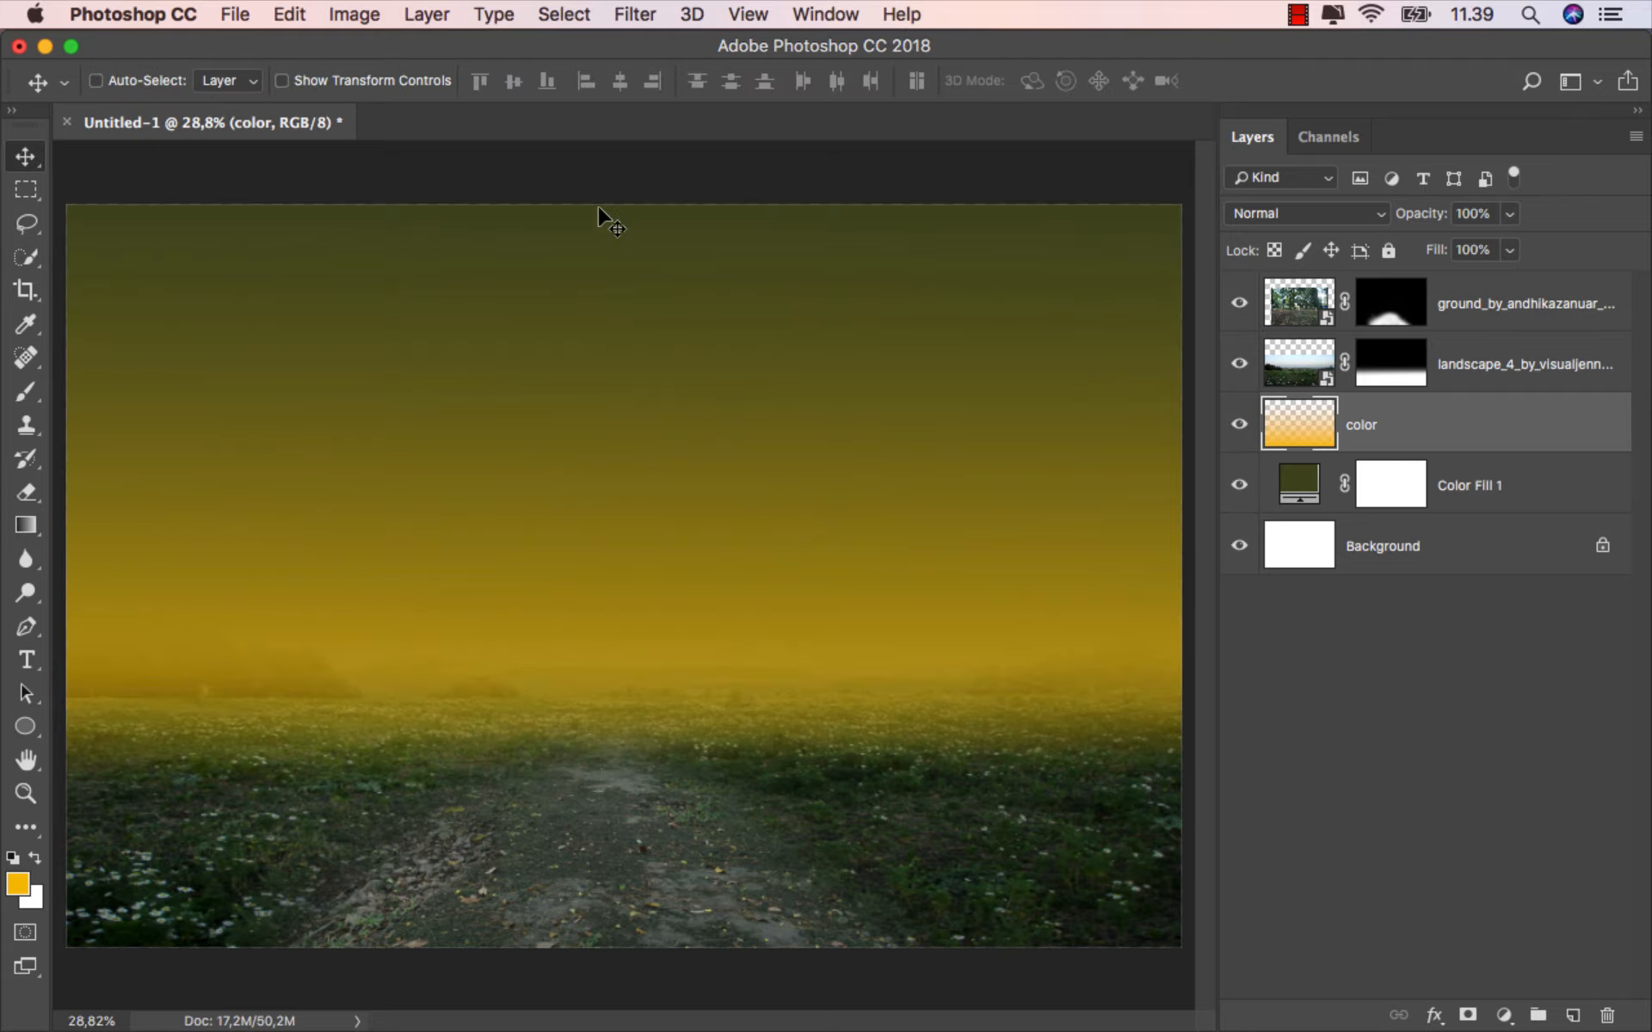
Lower the color layer's fill to 88% and toggle its visibility to compare the result.
left_click_drag(1510, 250, 1496, 276)
left_click(1240, 424)
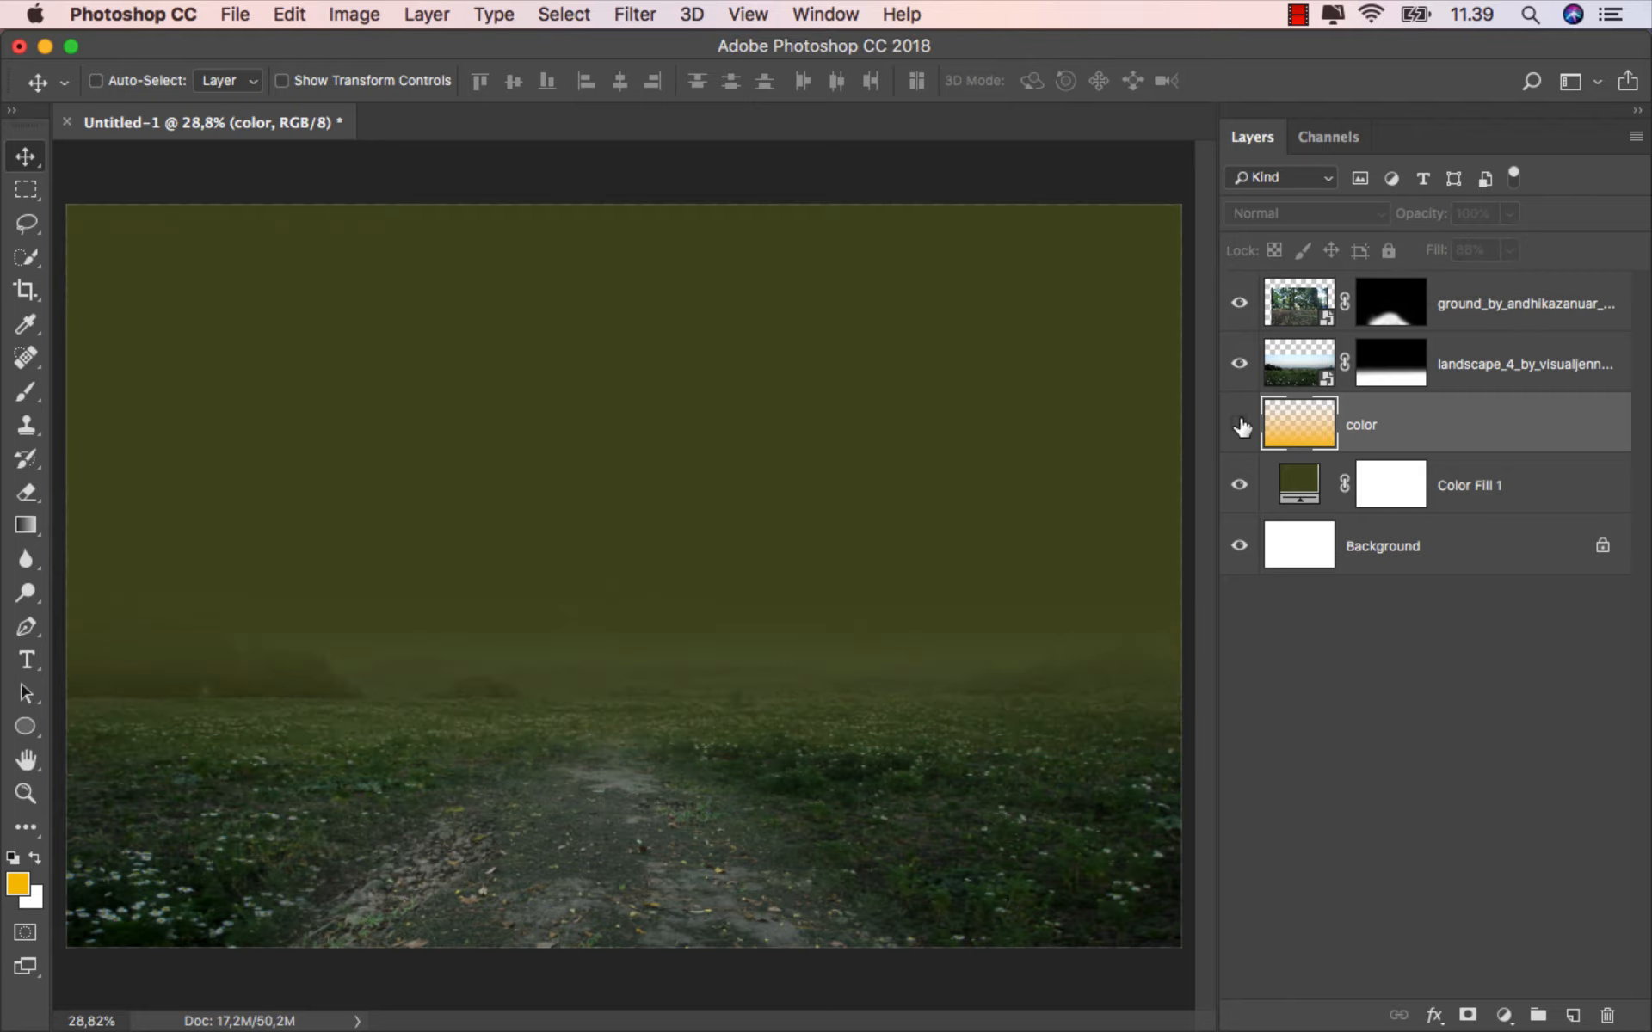
left_click(1240, 424)
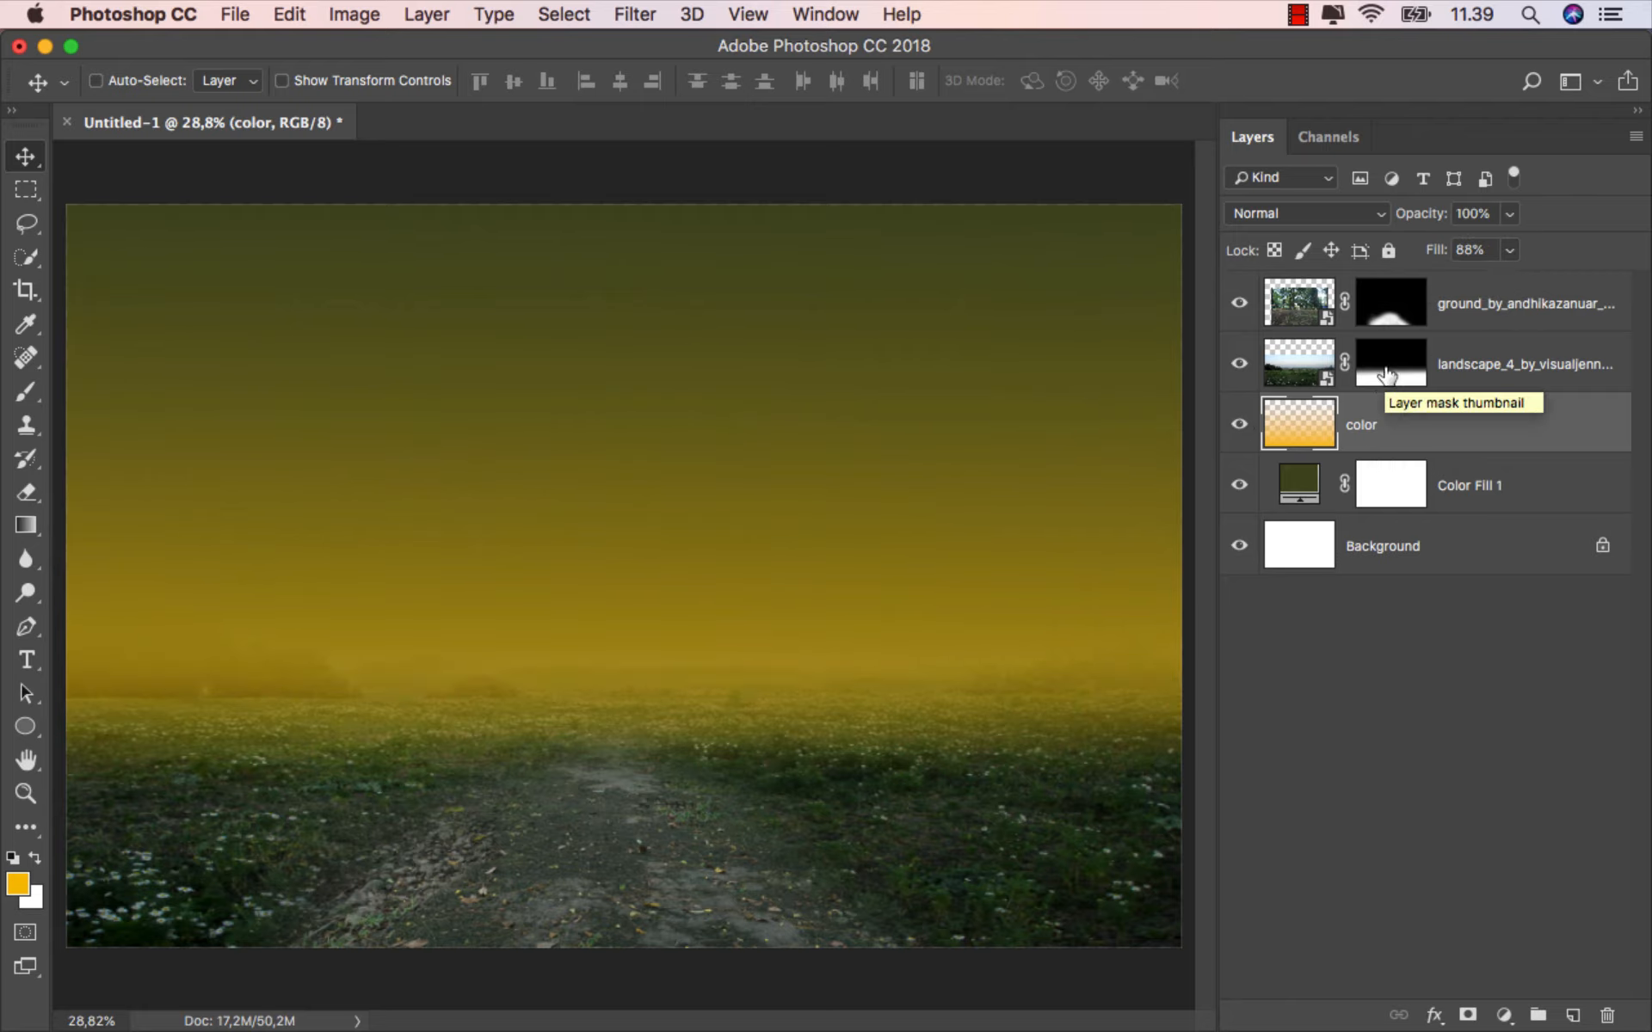
Paint white on the landscape's mask with a soft brush at 11% opacity and 100% flow to bring back the horizon's trees and hills.
left_click(1387, 363)
left_click(1240, 363)
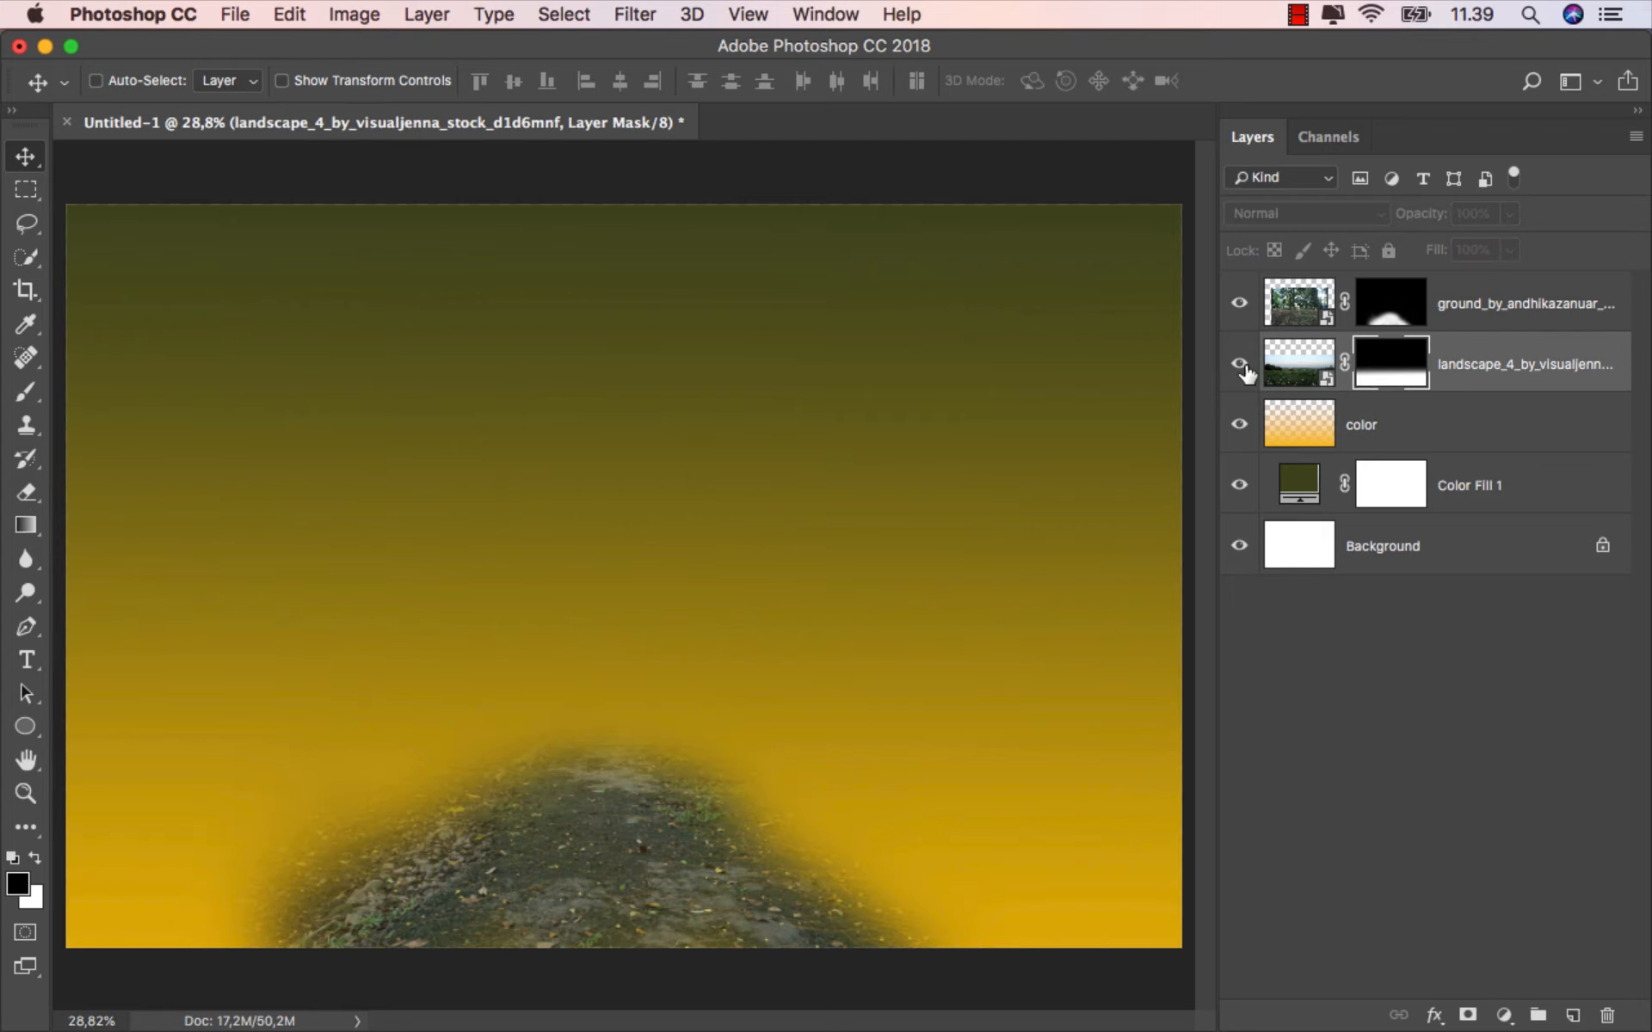
left_click(1240, 363)
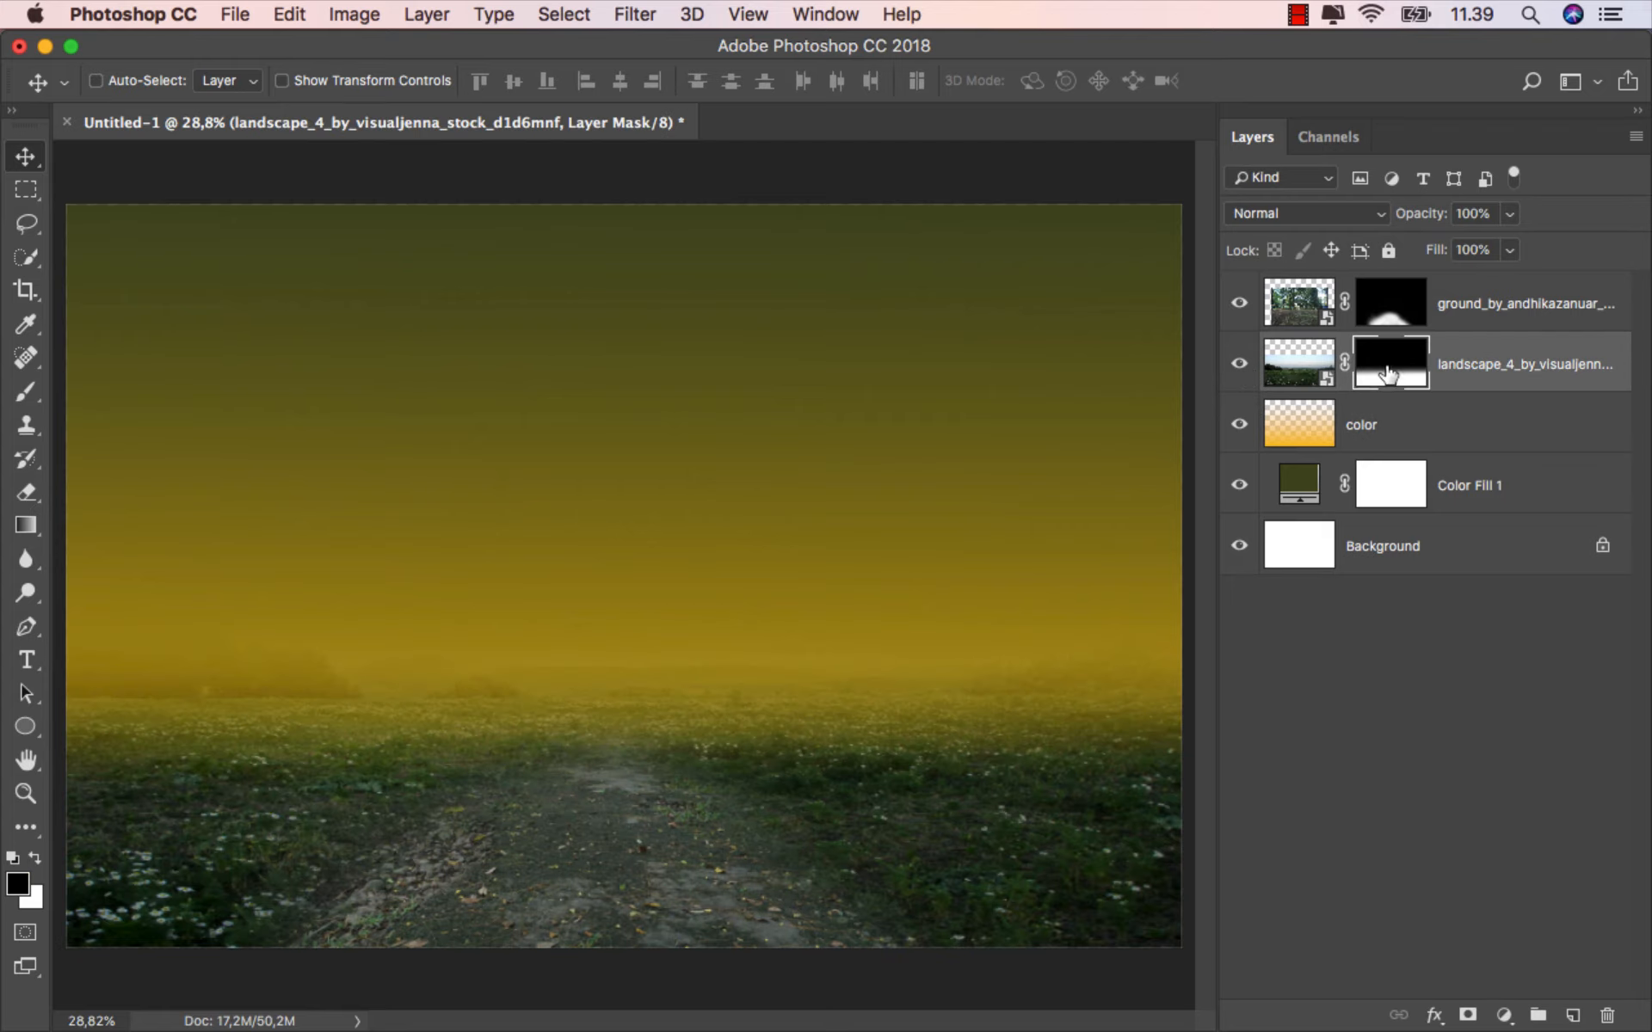
left_click(26, 392)
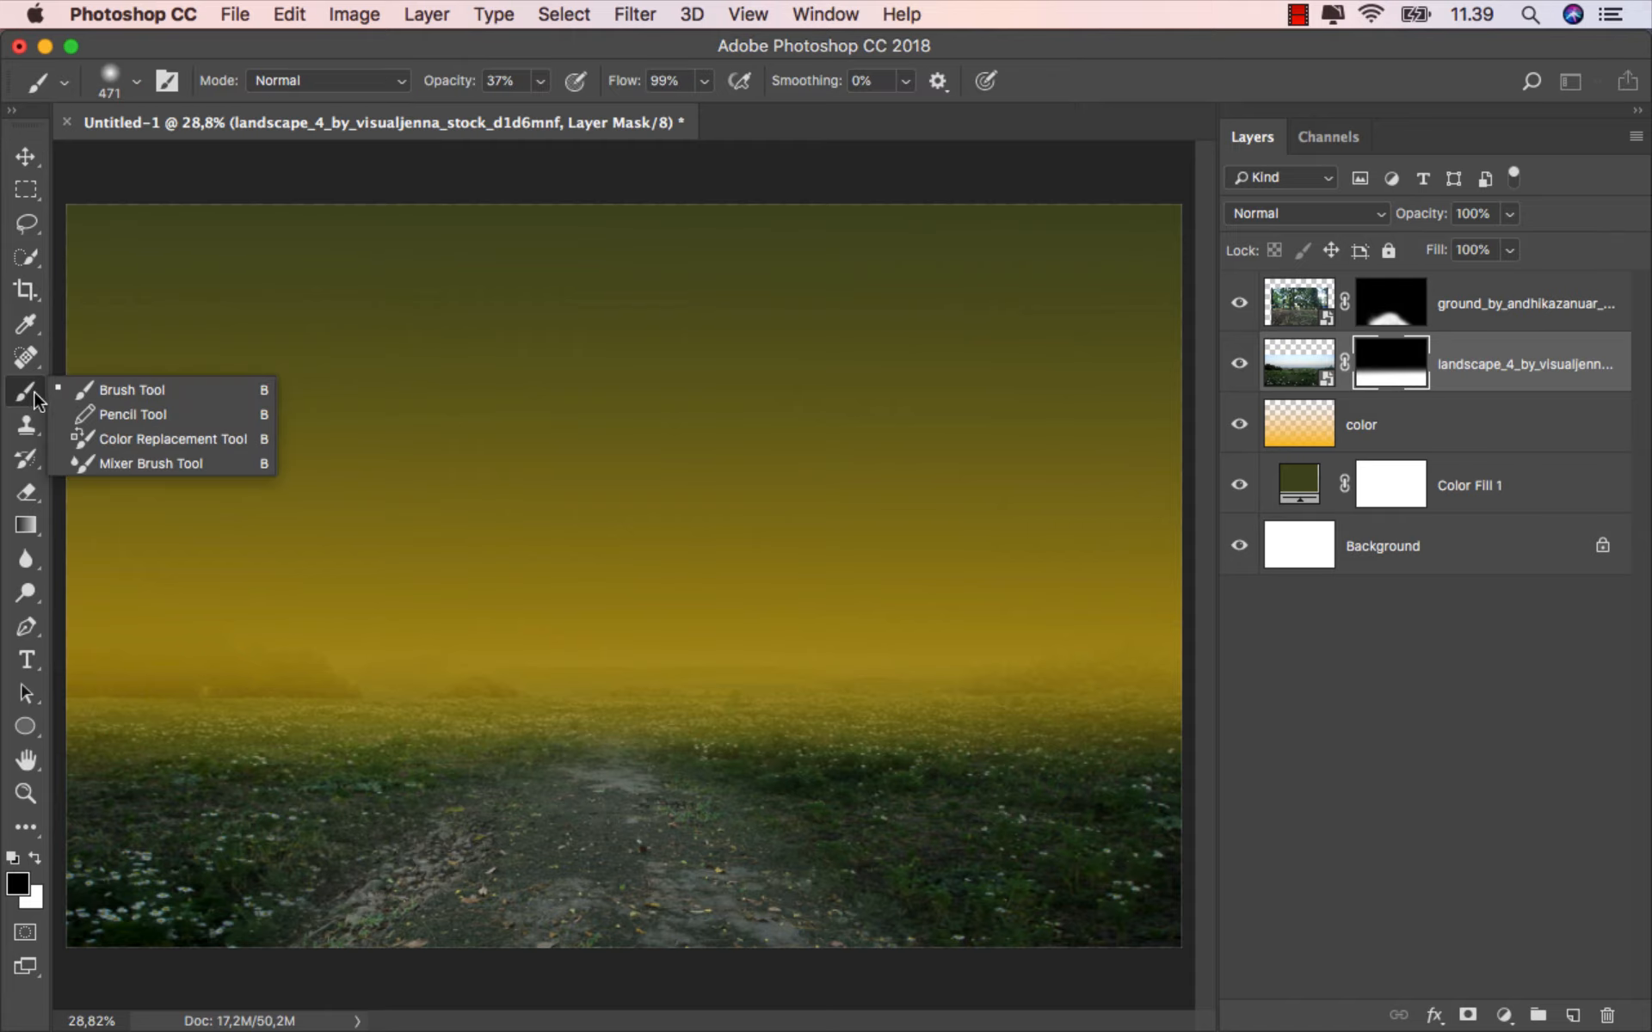
left_click(137, 383)
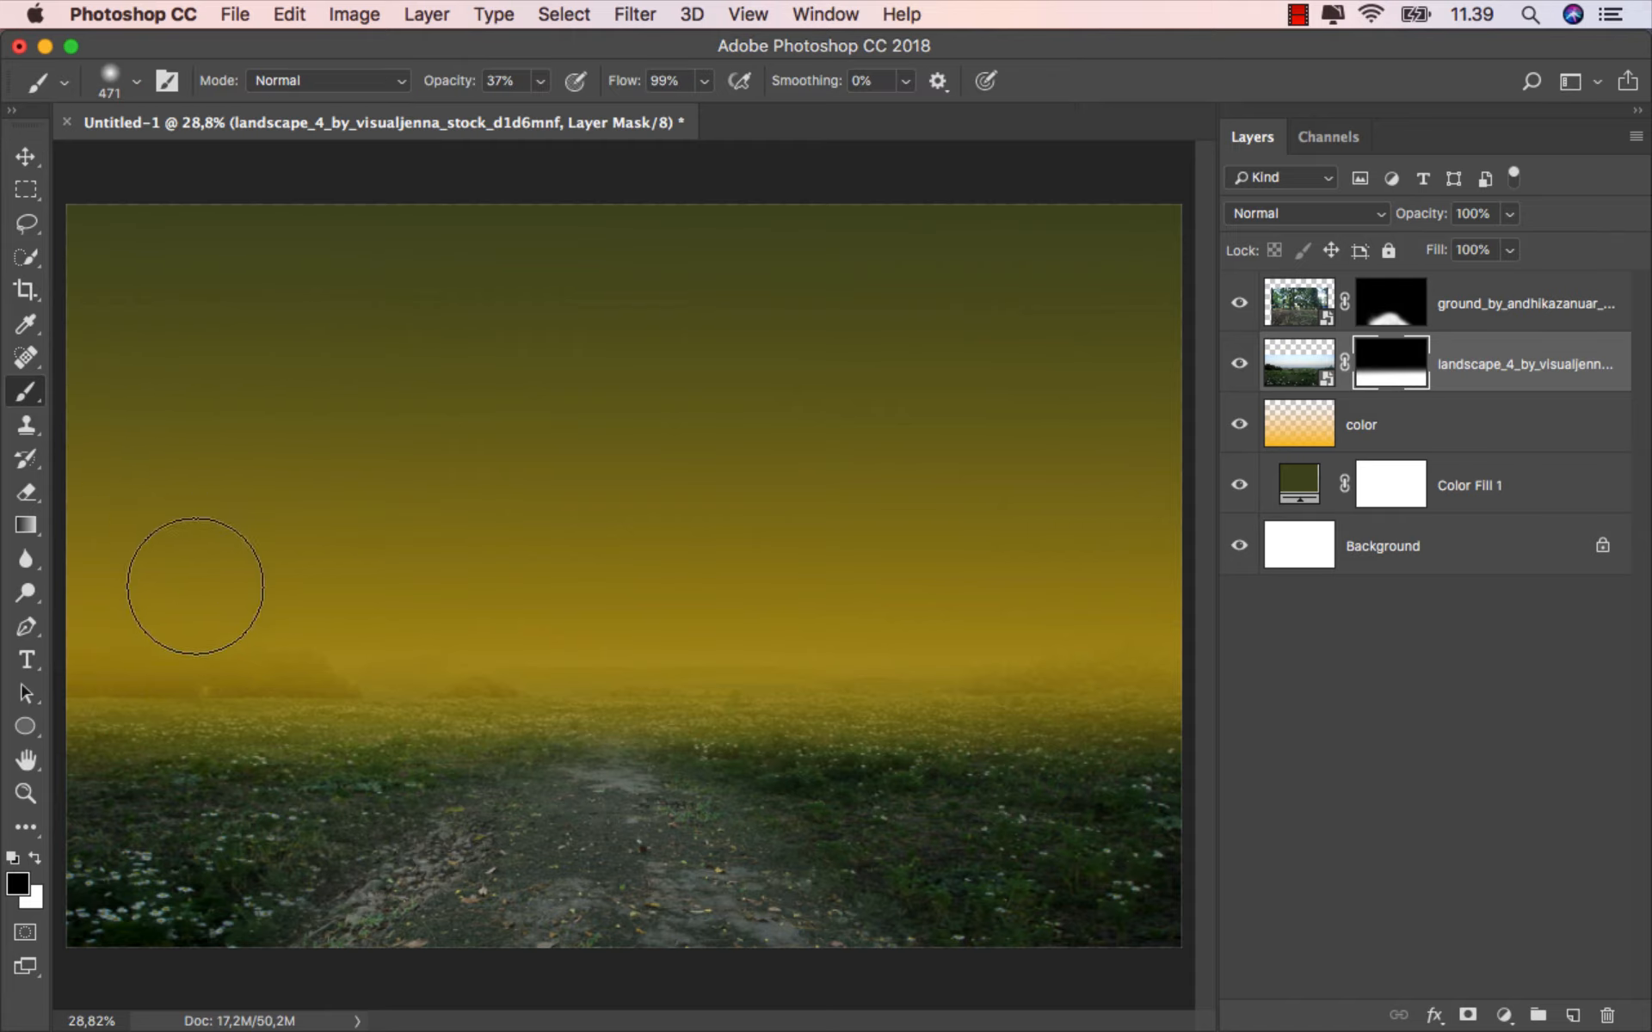
left_click(35, 858)
left_click(540, 81)
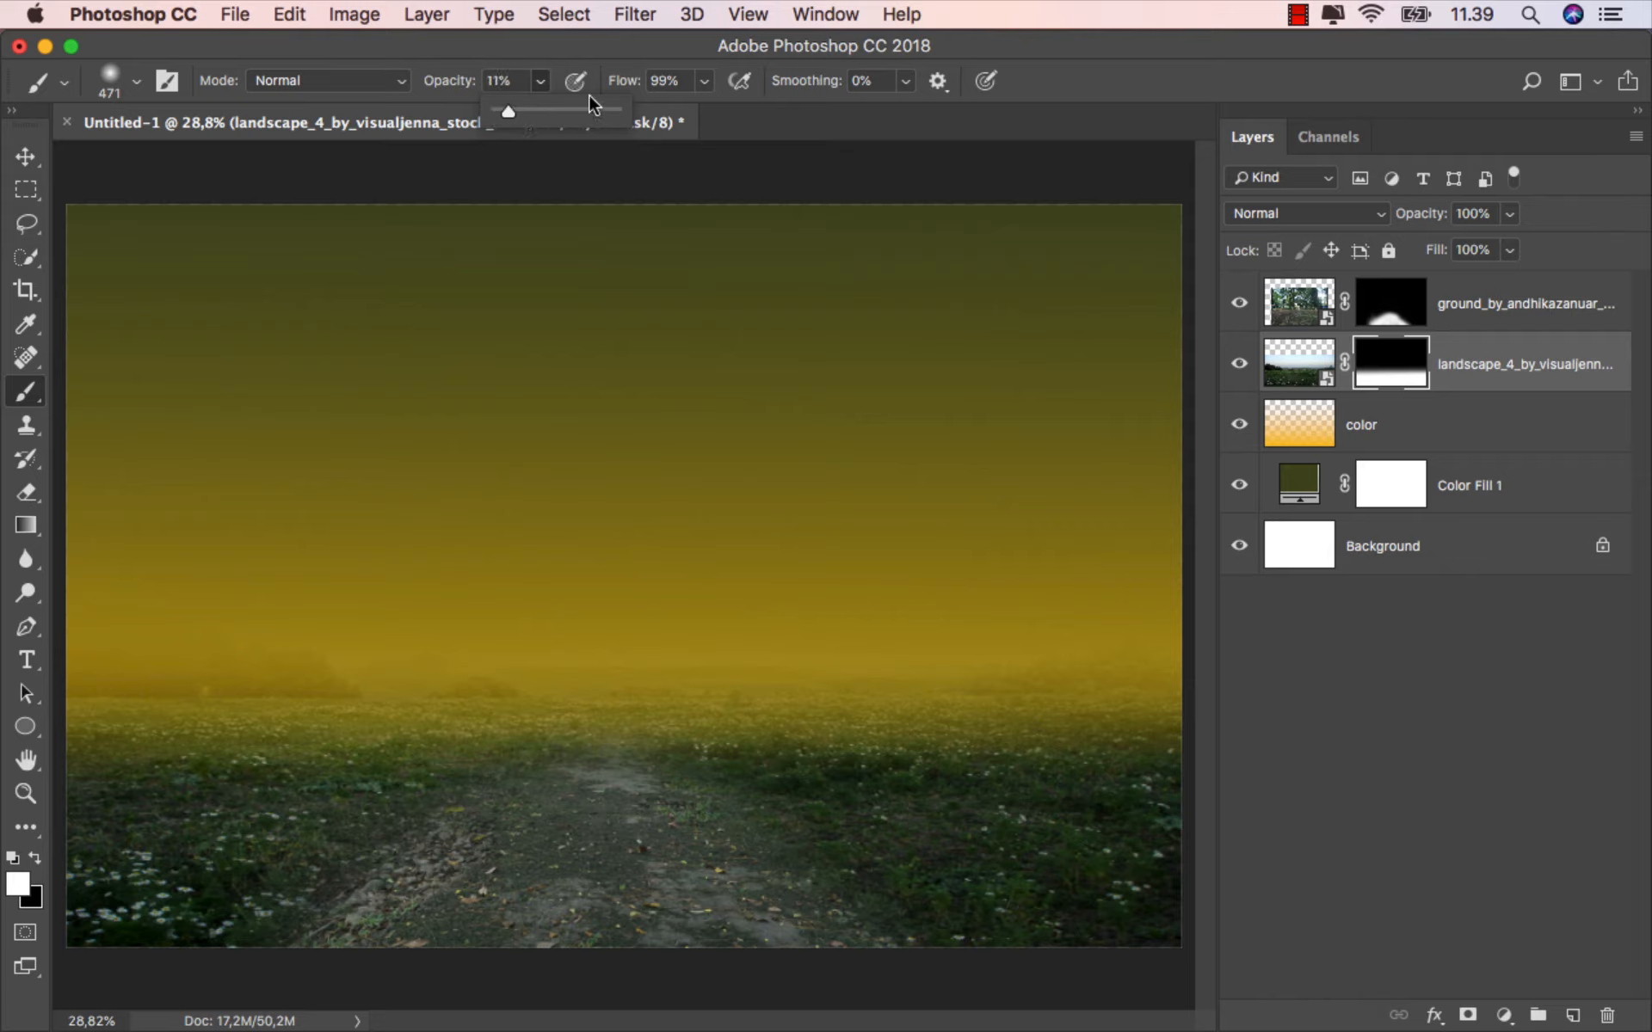
left_click(706, 82)
left_click_drag(704, 112, 709, 112)
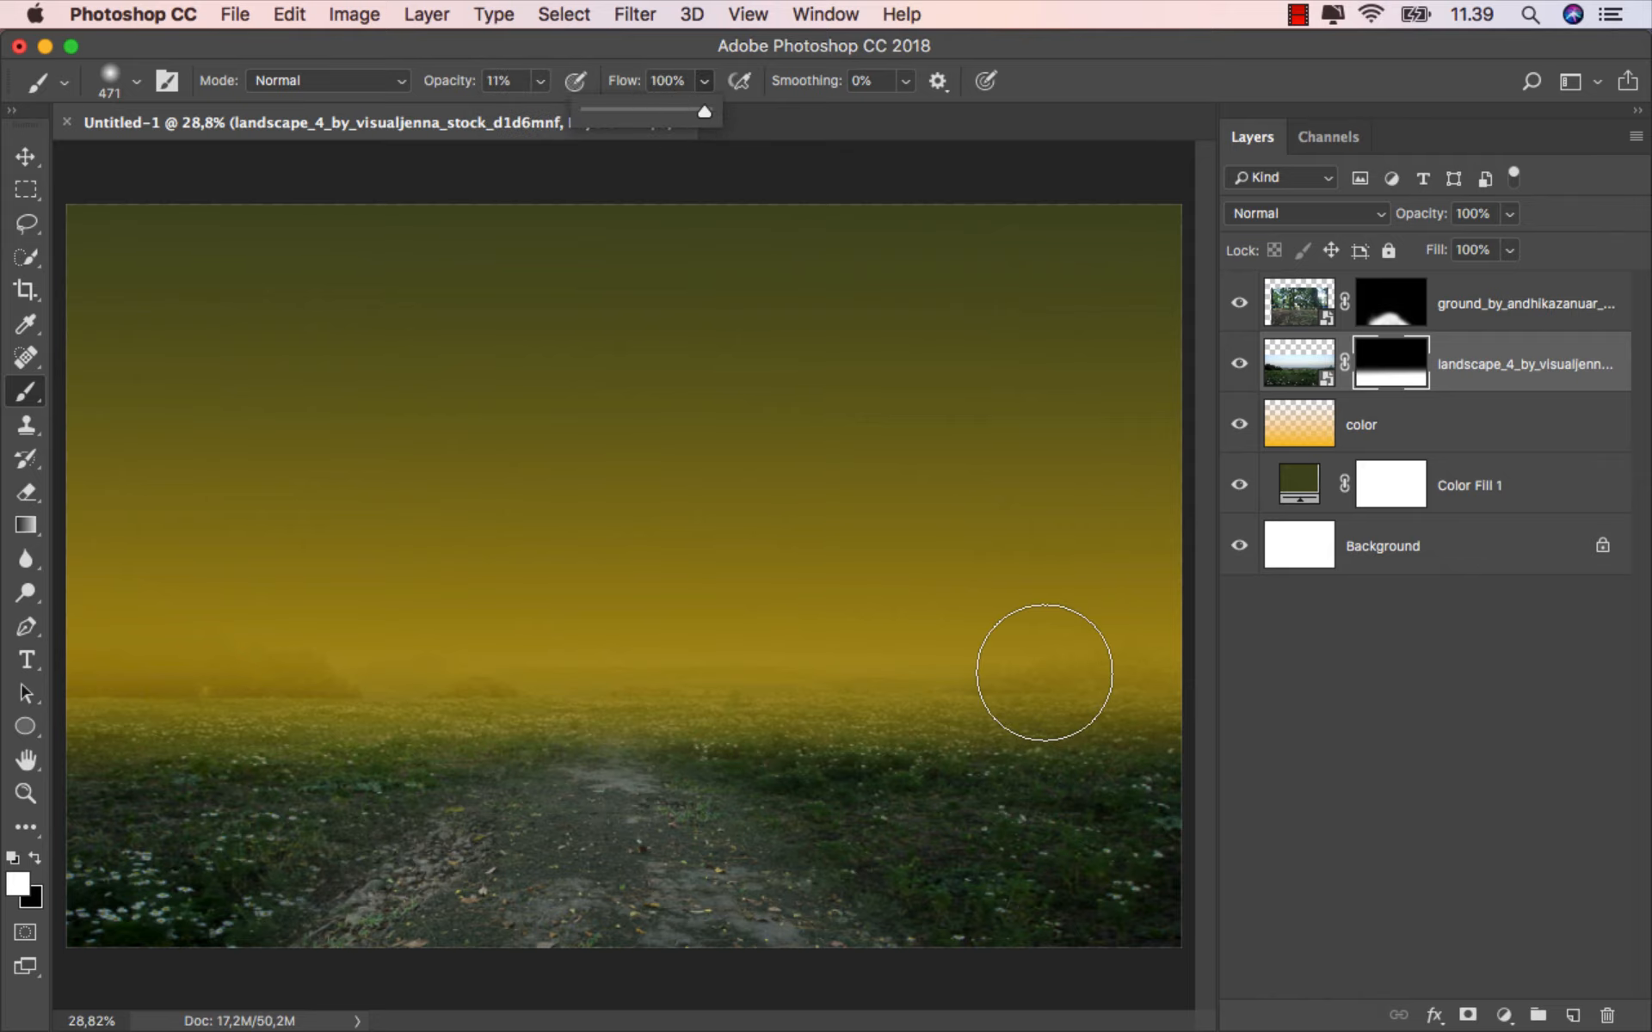
mouse_move(1044, 675)
left_mouse_down()
mouse_move(1081, 737)
mouse_move(1065, 737)
left_mouse_up()
mouse_move(1127, 676)
left_mouse_down()
mouse_move(874, 733)
mouse_move(545, 764)
mouse_move(343, 756)
mouse_move(80, 681)
mouse_move(118, 656)
mouse_move(465, 741)
mouse_move(822, 774)
mouse_move(133, 767)
left_mouse_up()
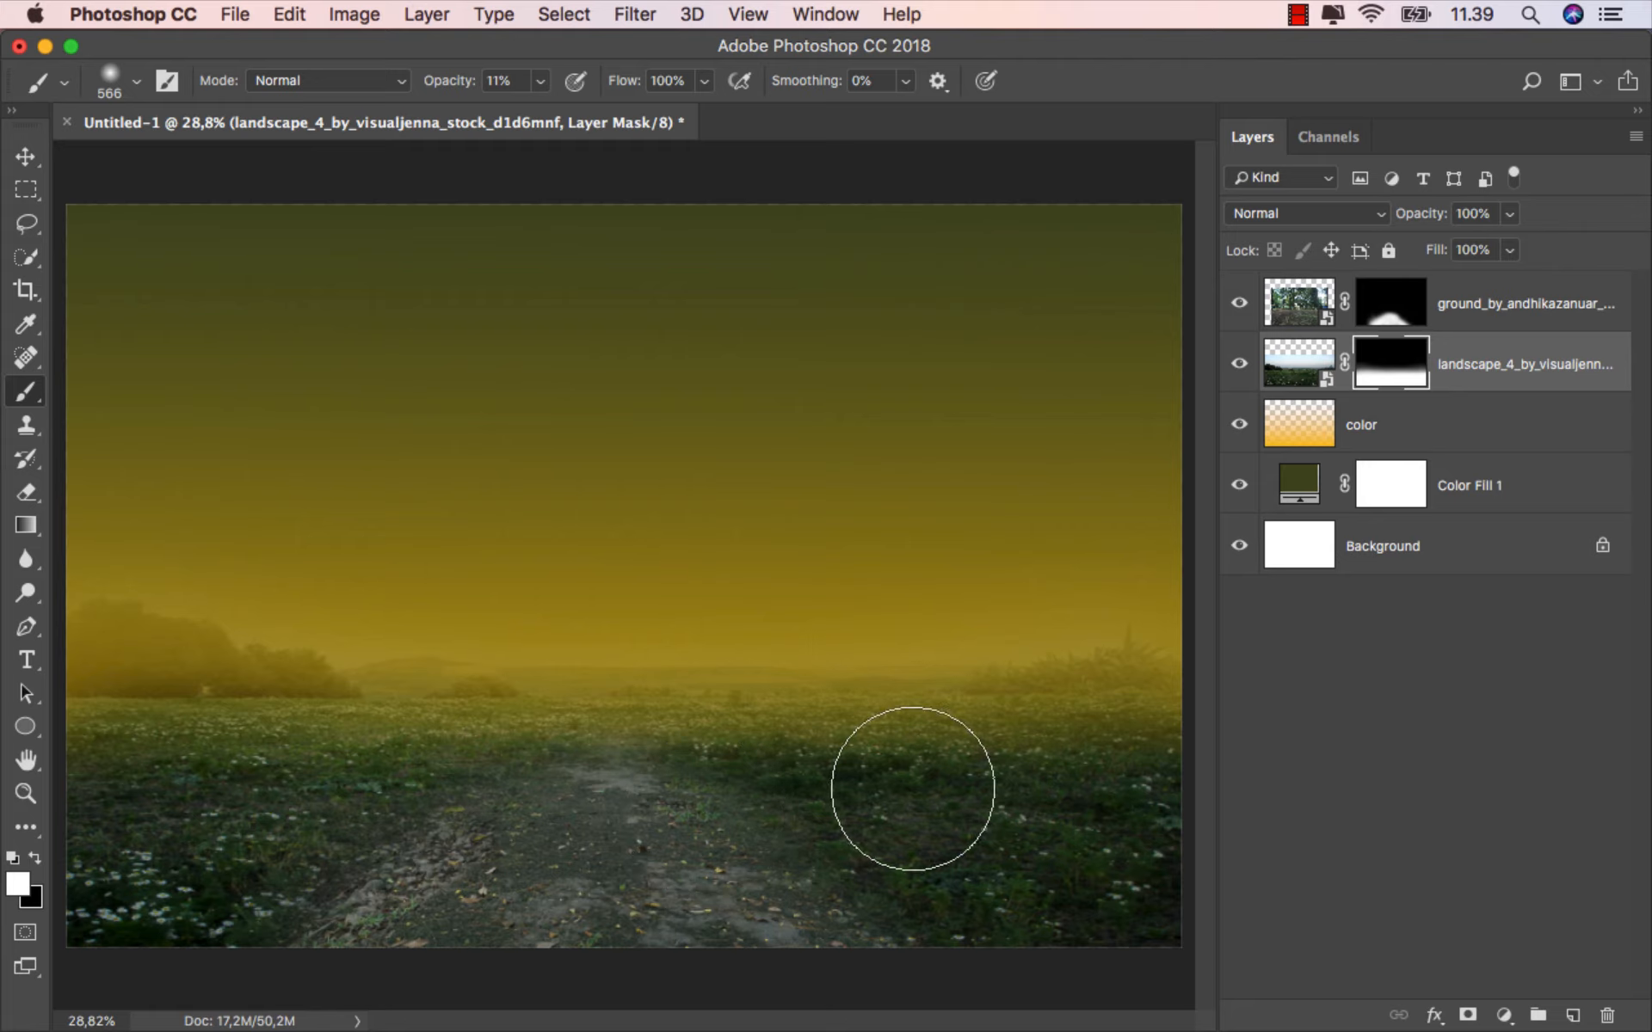
left_click_drag(465, 771, 486, 778)
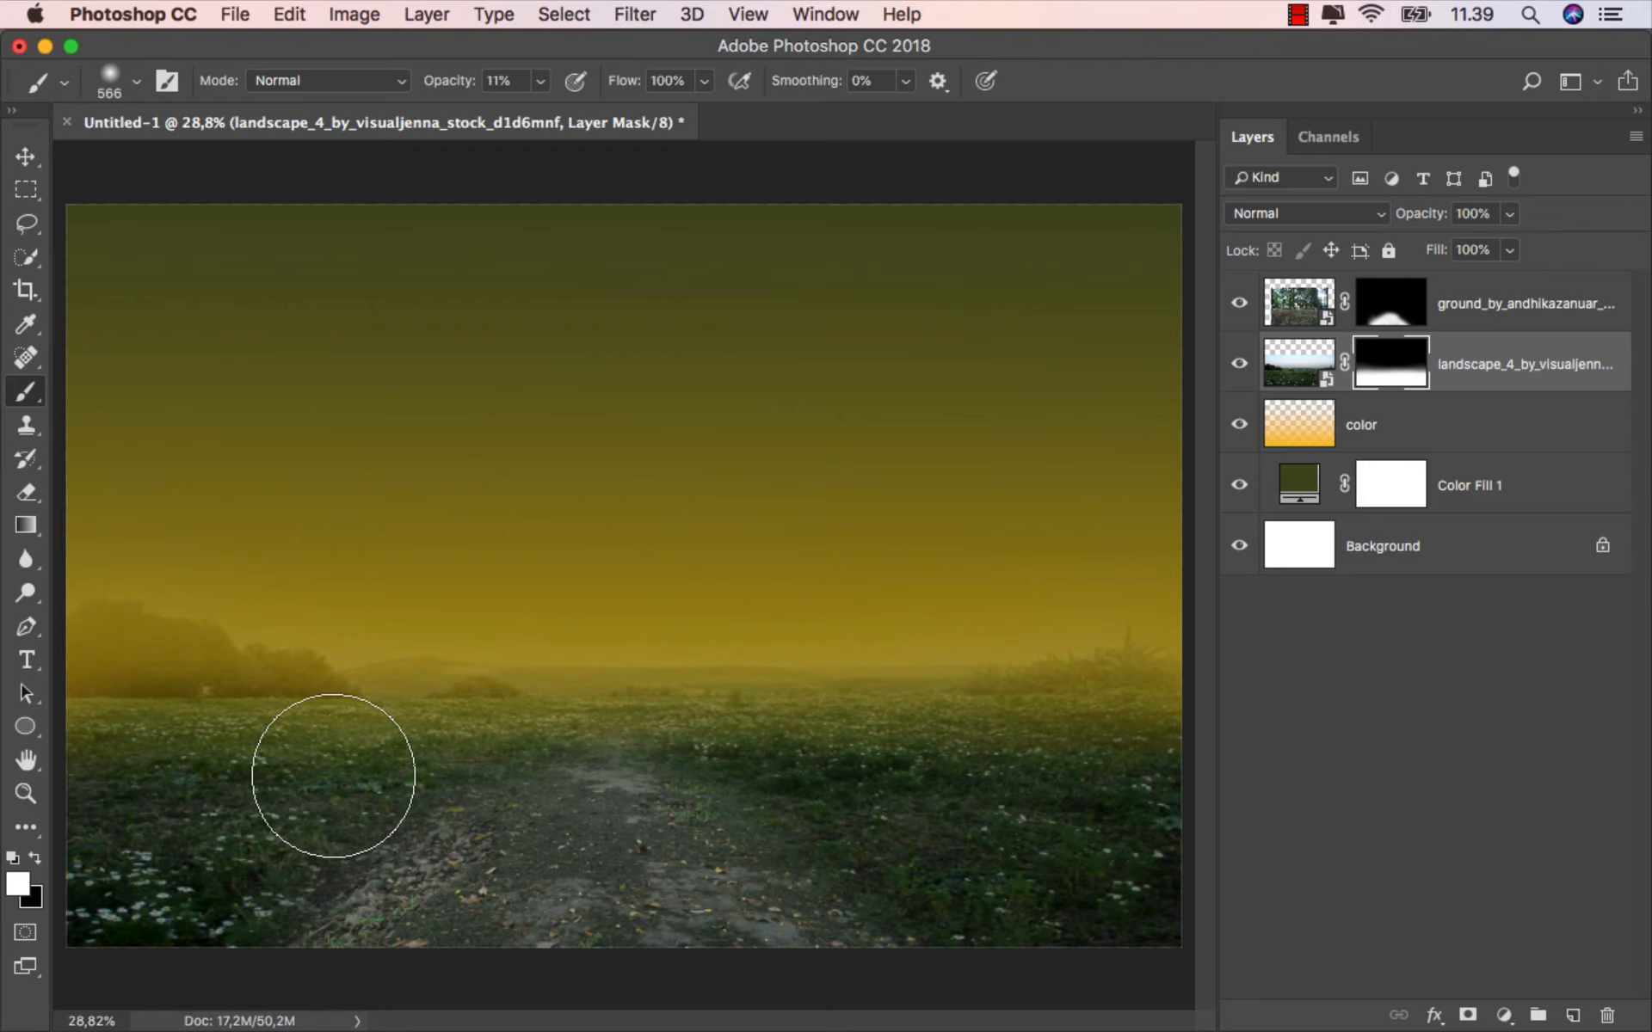
mouse_move(334, 778)
left_mouse_down()
mouse_move(384, 789)
mouse_move(752, 743)
left_mouse_up()
scroll(753, 742, "down", 1)
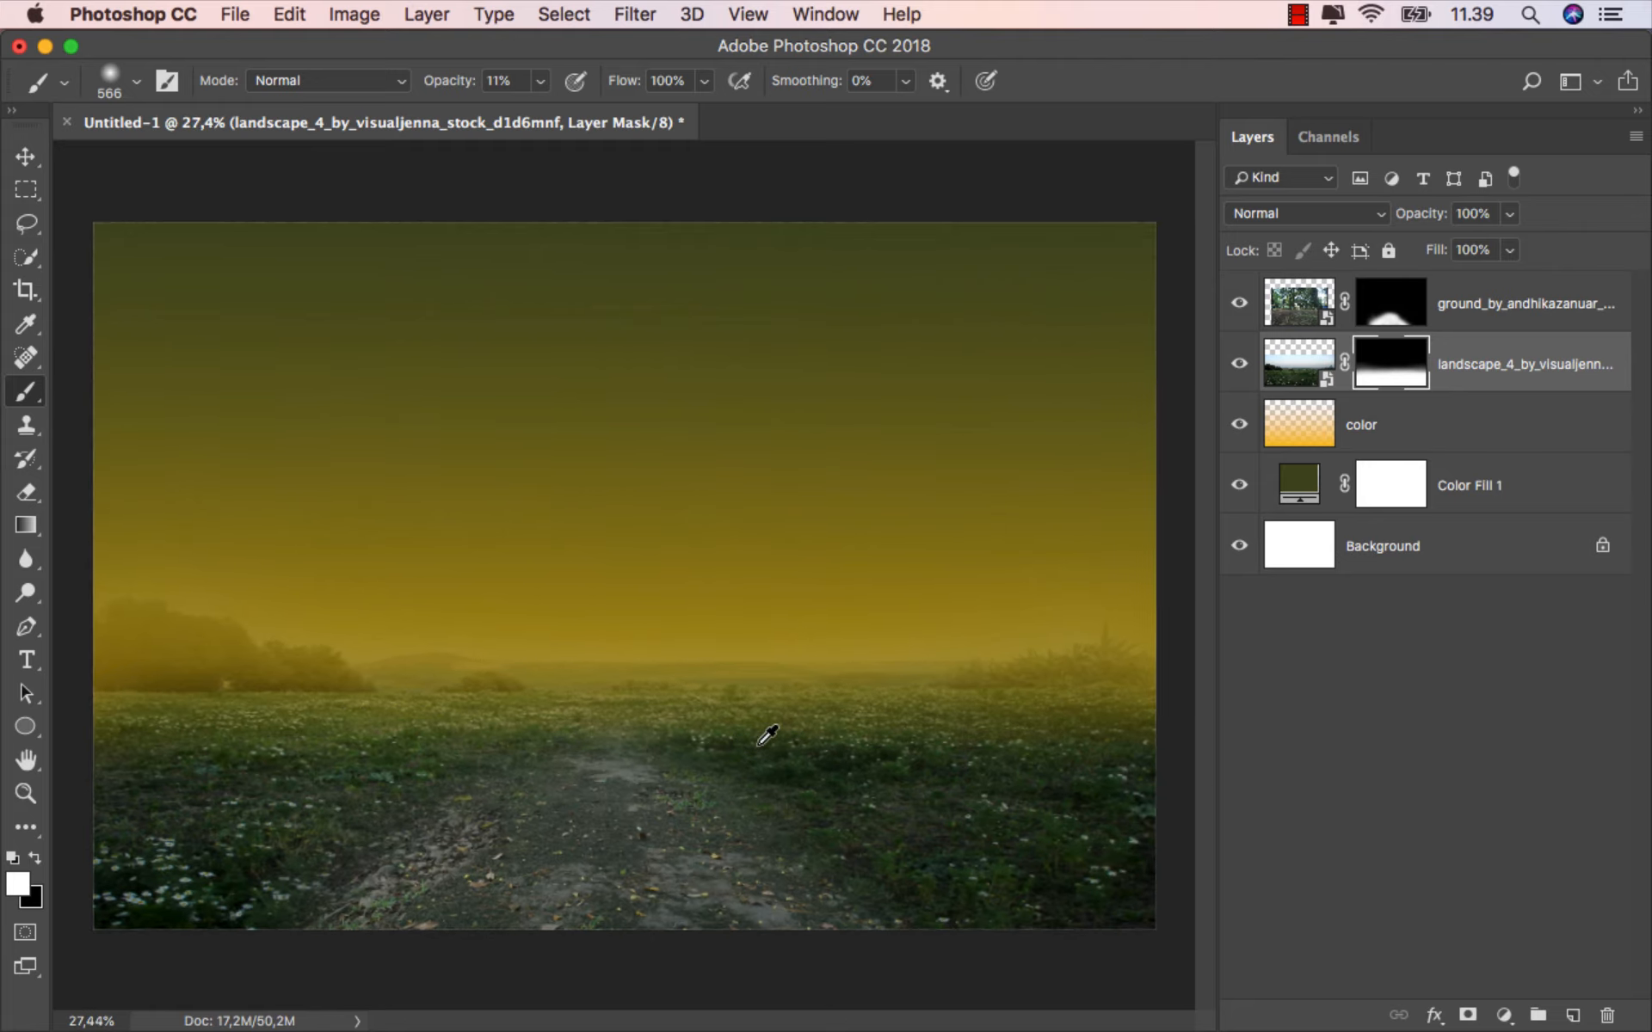
Place the misty mountain lake photo from Finder above the ground layer, covering the canvas at 24% scale.
left_click(26, 155)
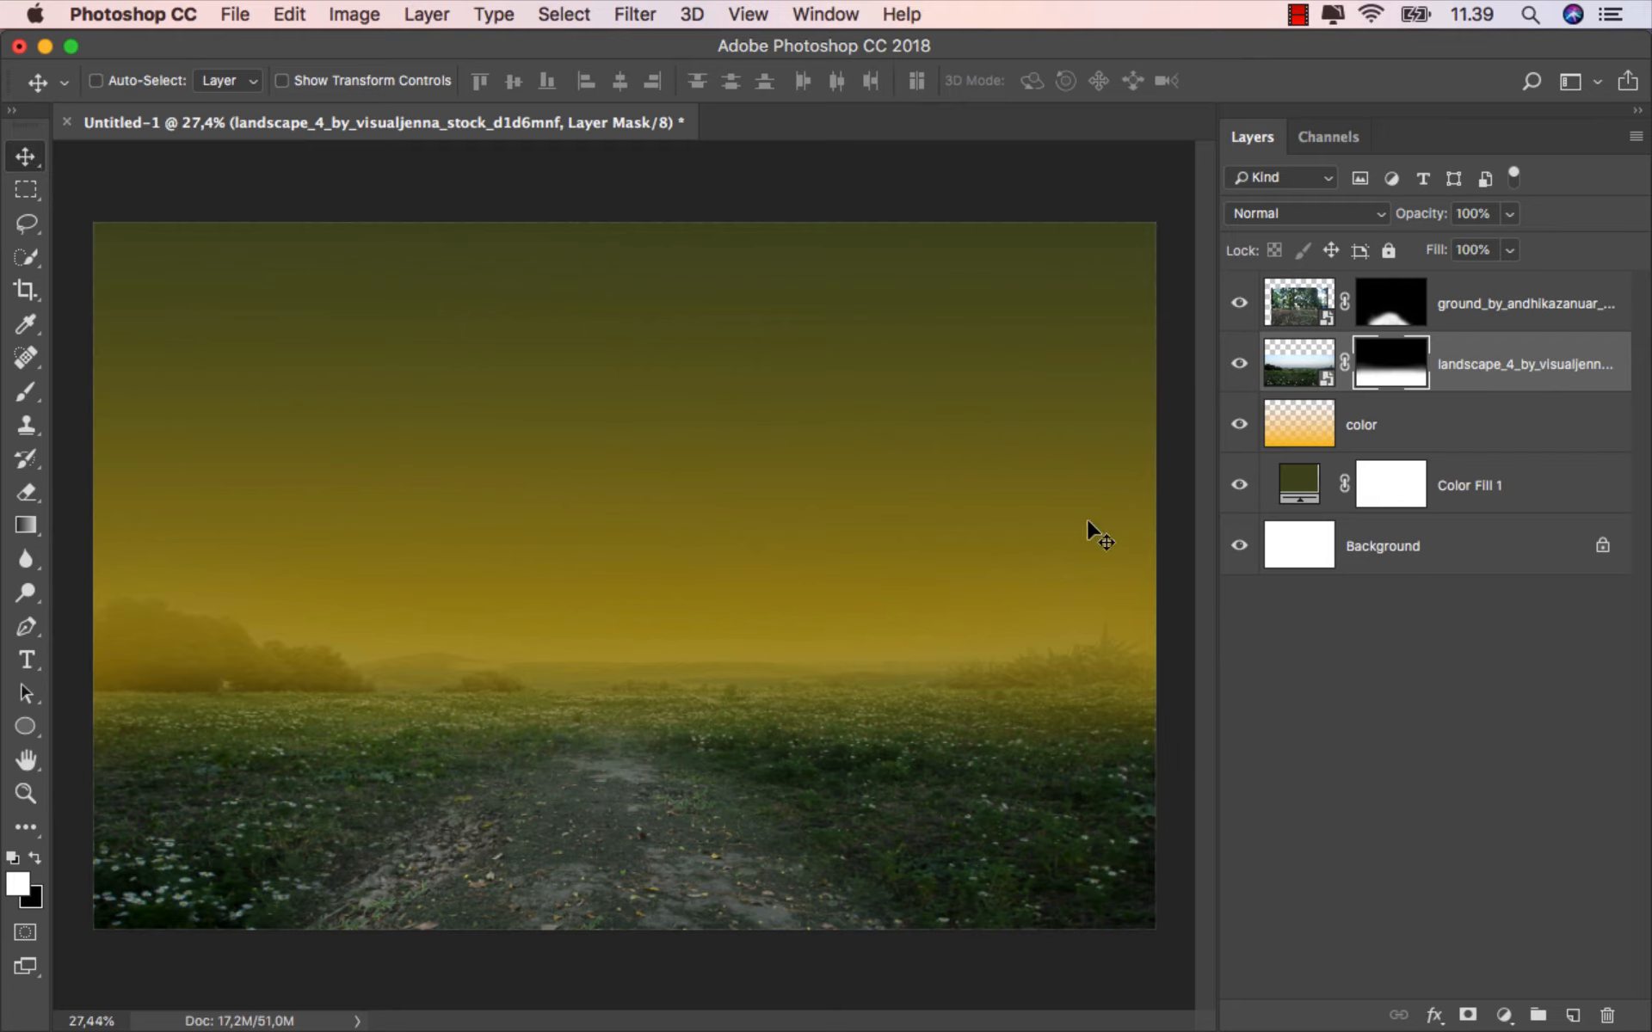
scroll(1010, 565, "up", 1)
left_click(1506, 378)
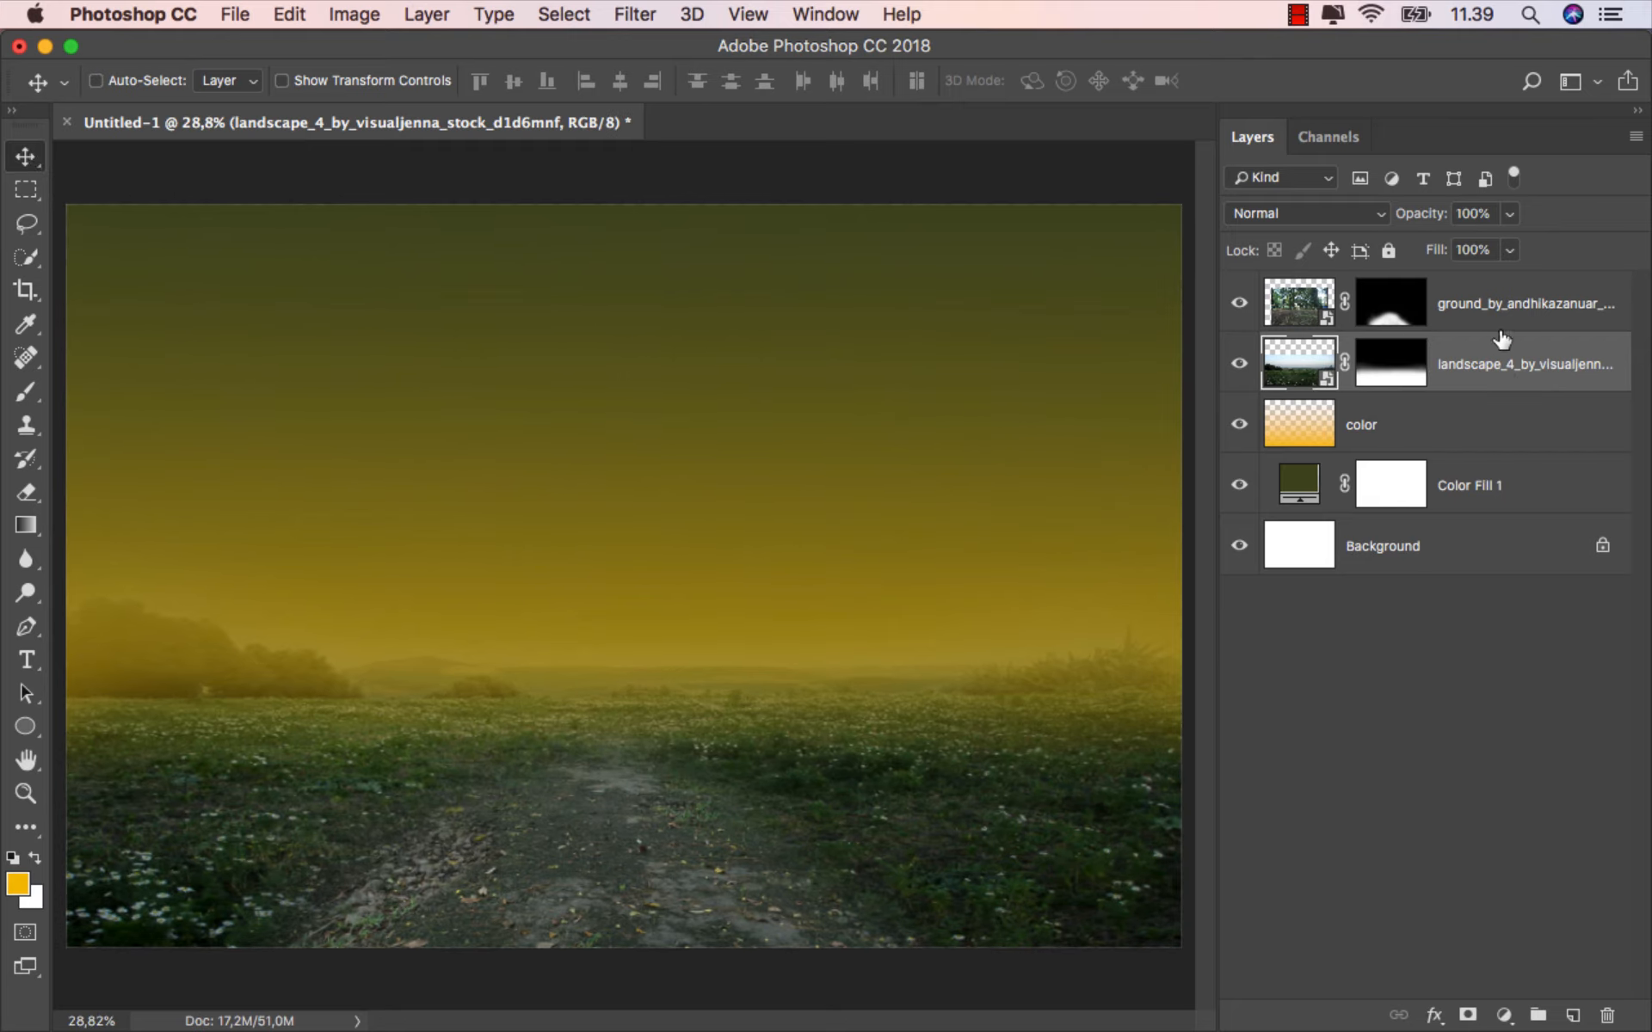
left_click(1498, 308)
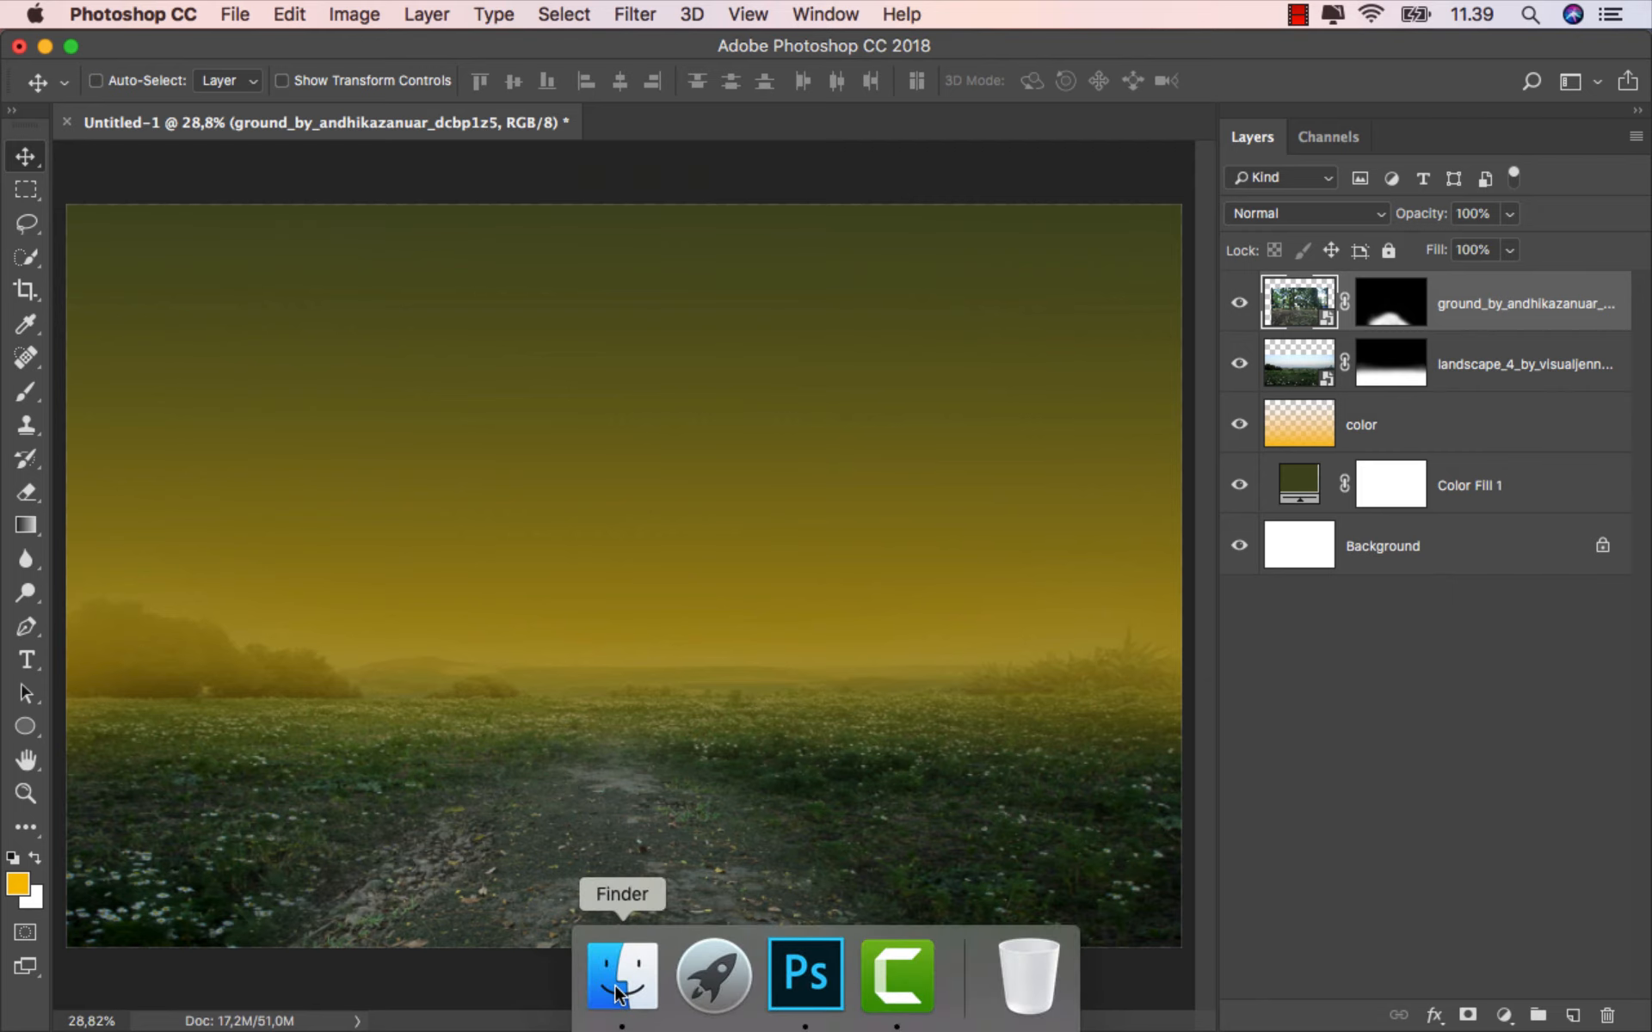
left_click(621, 976)
left_click_drag(724, 233, 590, 411)
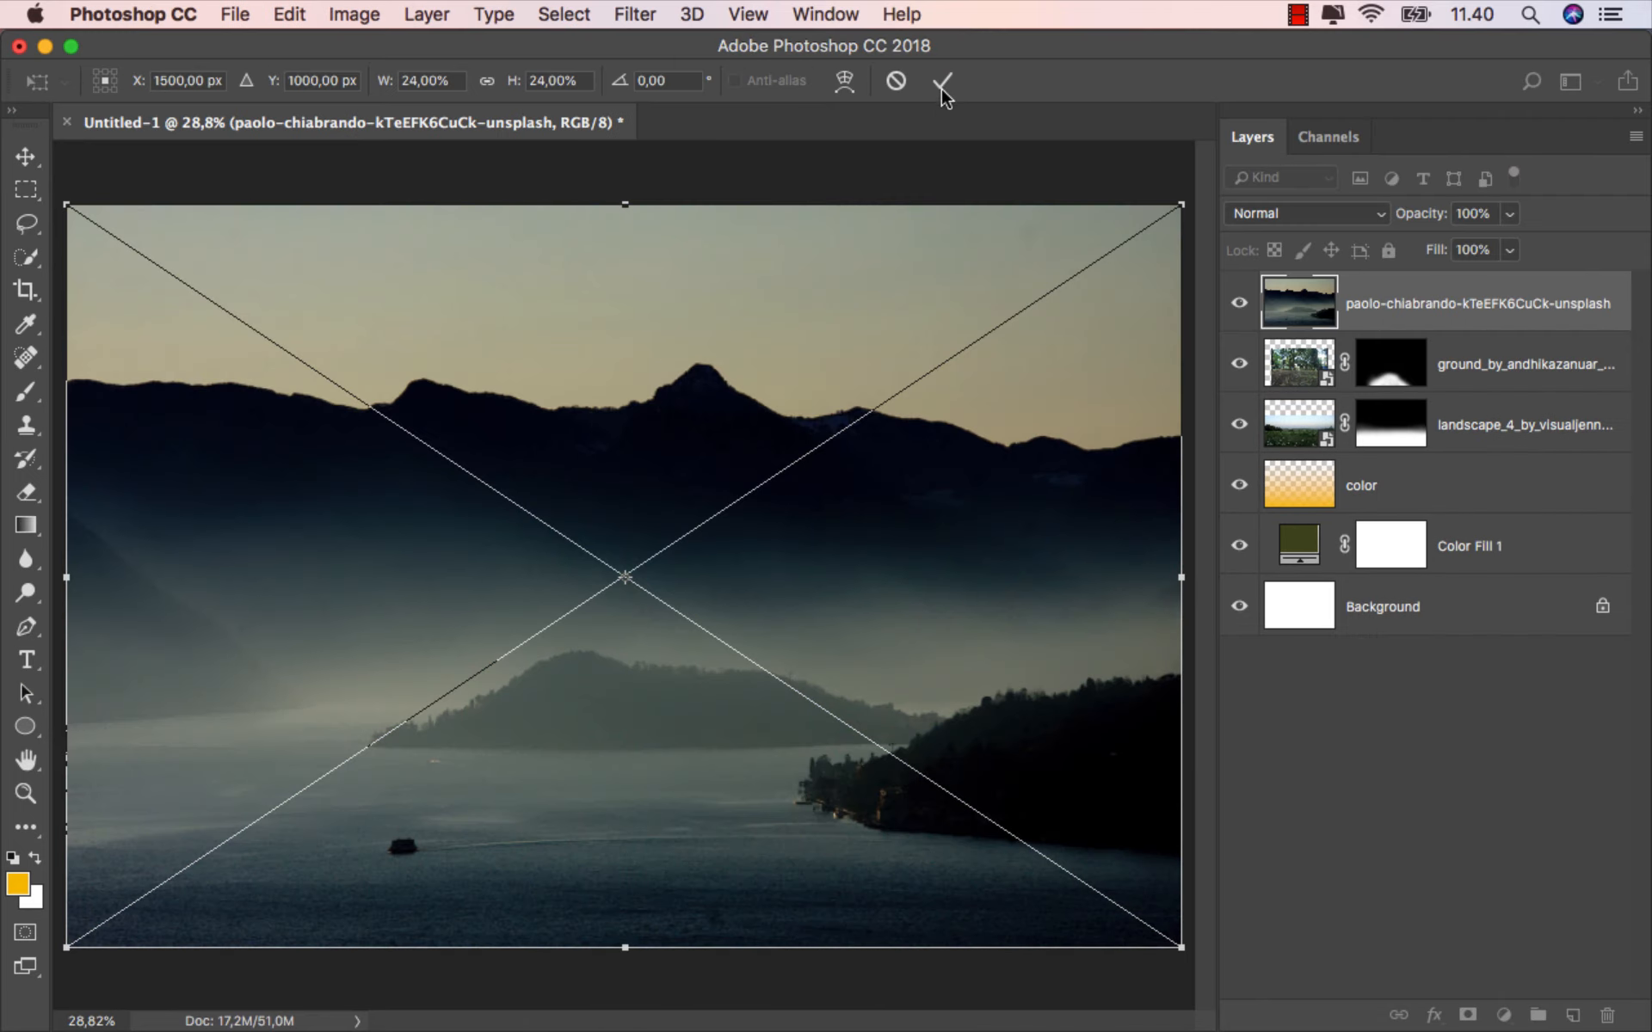
left_click(943, 81)
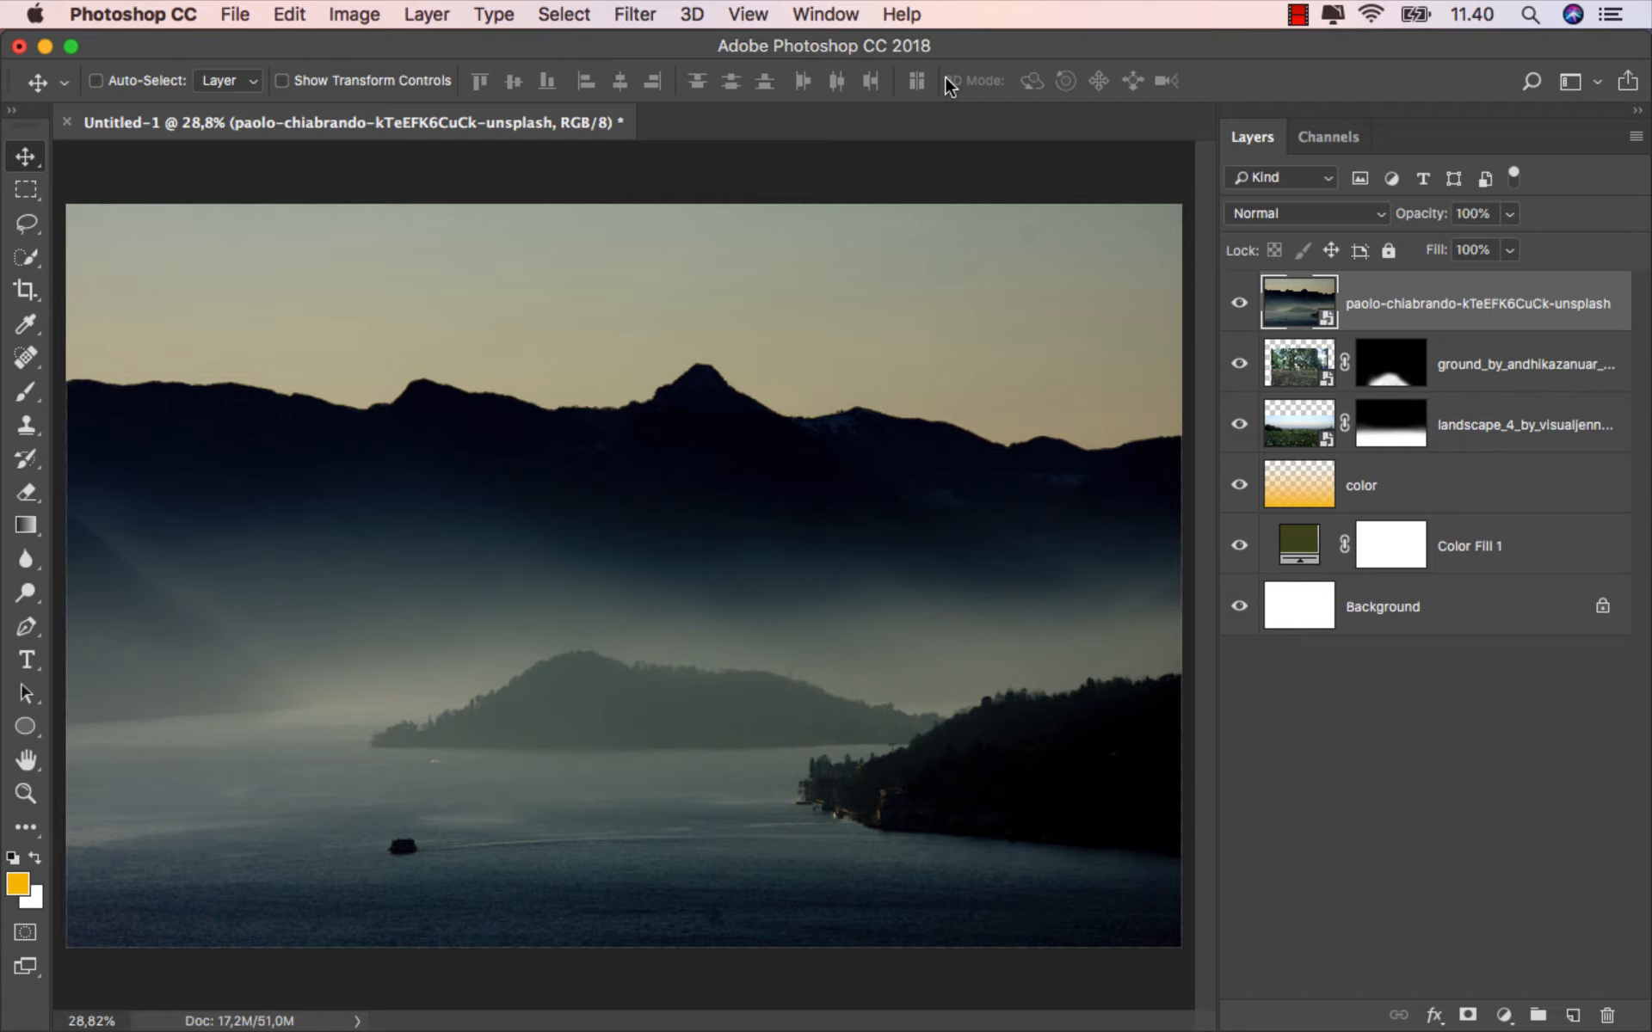
Set the mountain photo to Multiply, reorder it between color and Color Fill 1, and set its fill to 79%.
left_click(1280, 215)
left_click(1282, 286)
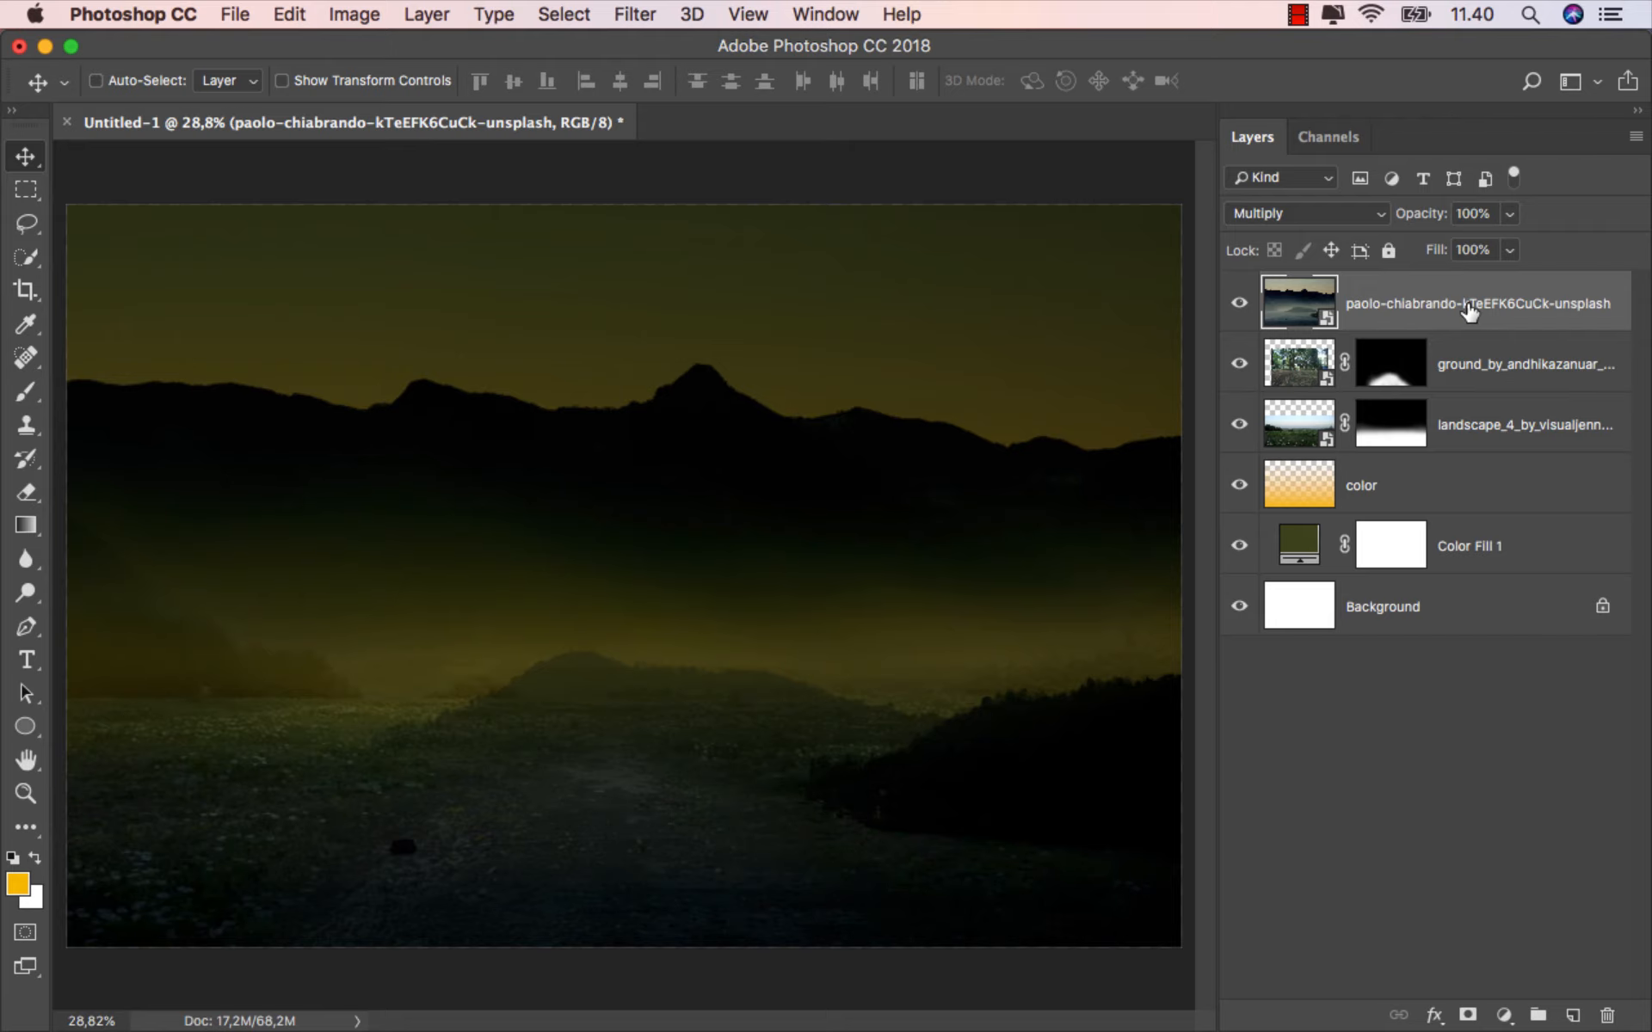
left_click_drag(1471, 311, 1448, 505)
left_click_drag(1510, 250, 1483, 278)
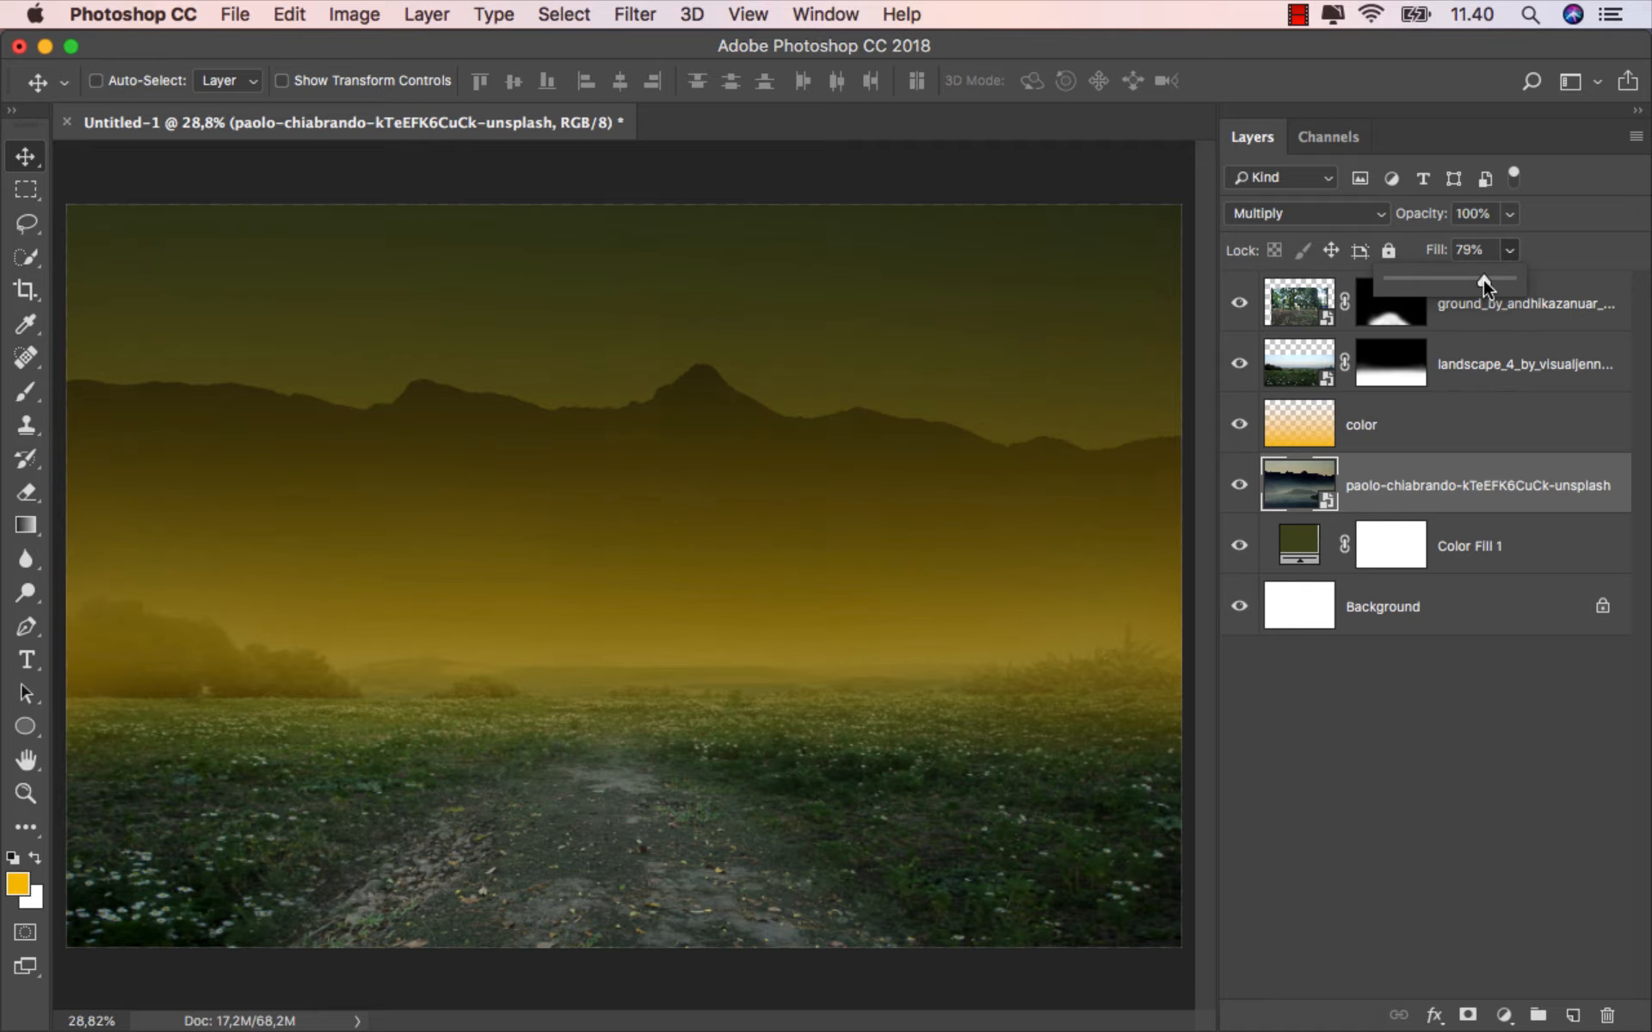
Shift the mountain photo straight down so its ridge sits closer to the field's horizon.
left_click(1386, 499)
scroll(727, 659, "down", 3)
left_click_drag(681, 518, 674, 631)
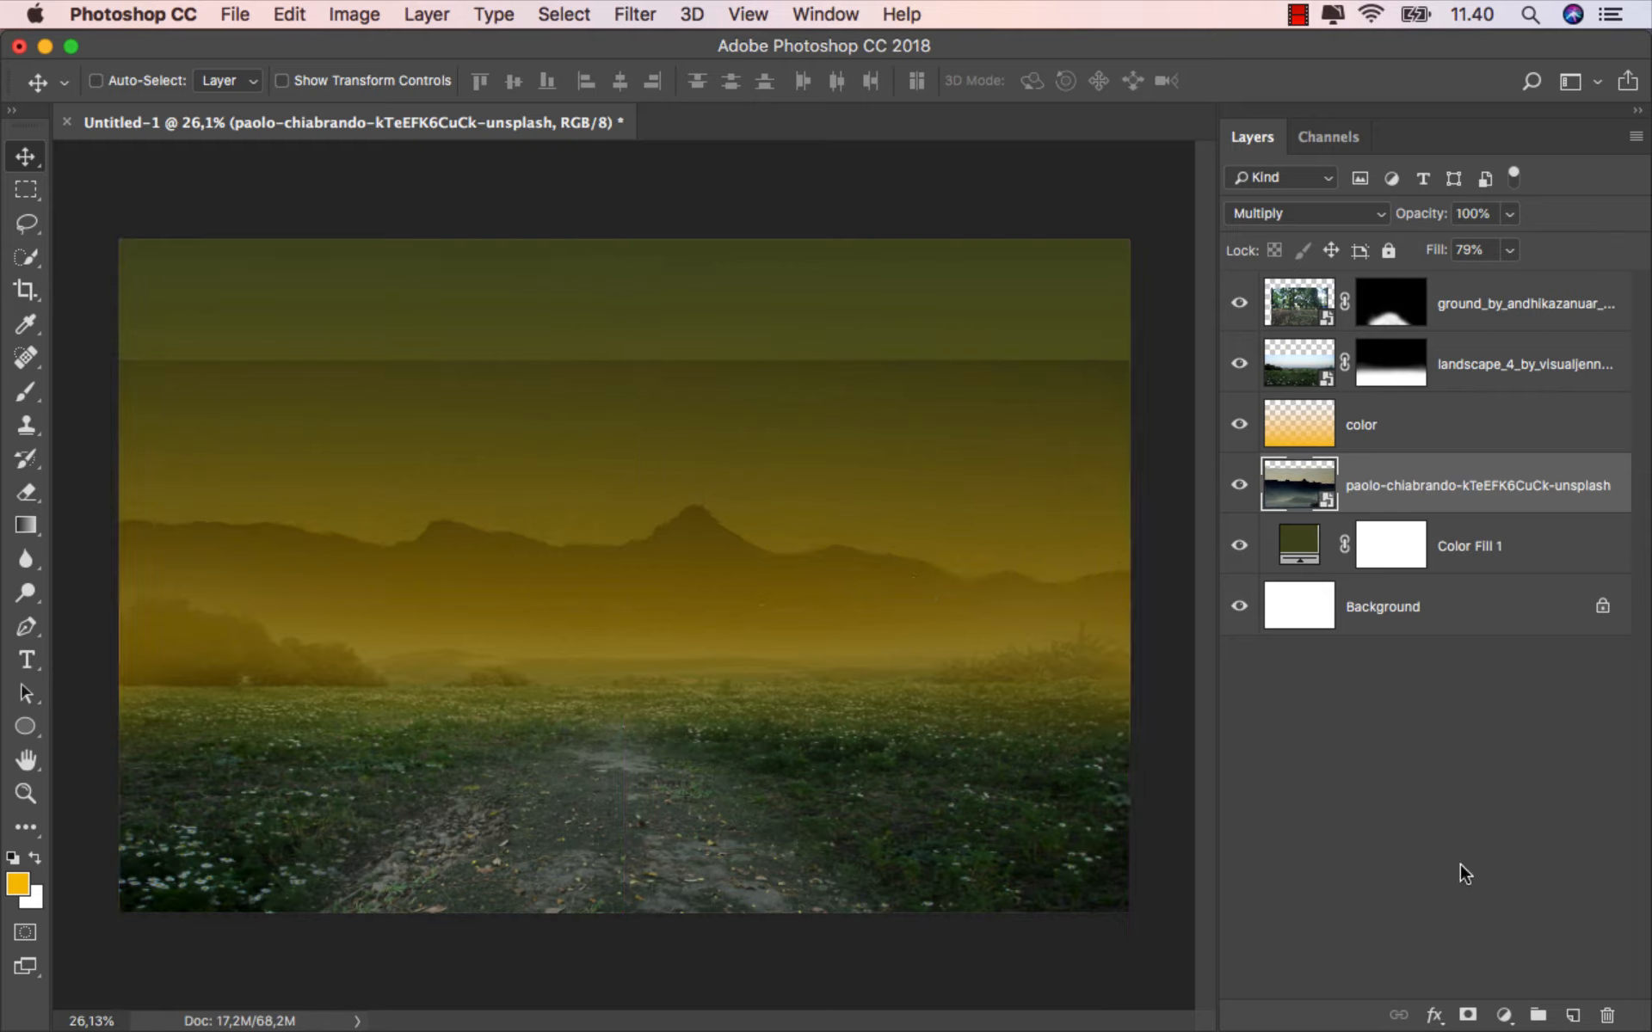
Mask the mountain photo and fade out its hard upper edge with a linear black-to-transparent gradient from the sky down to the ridge.
left_click(1469, 1015)
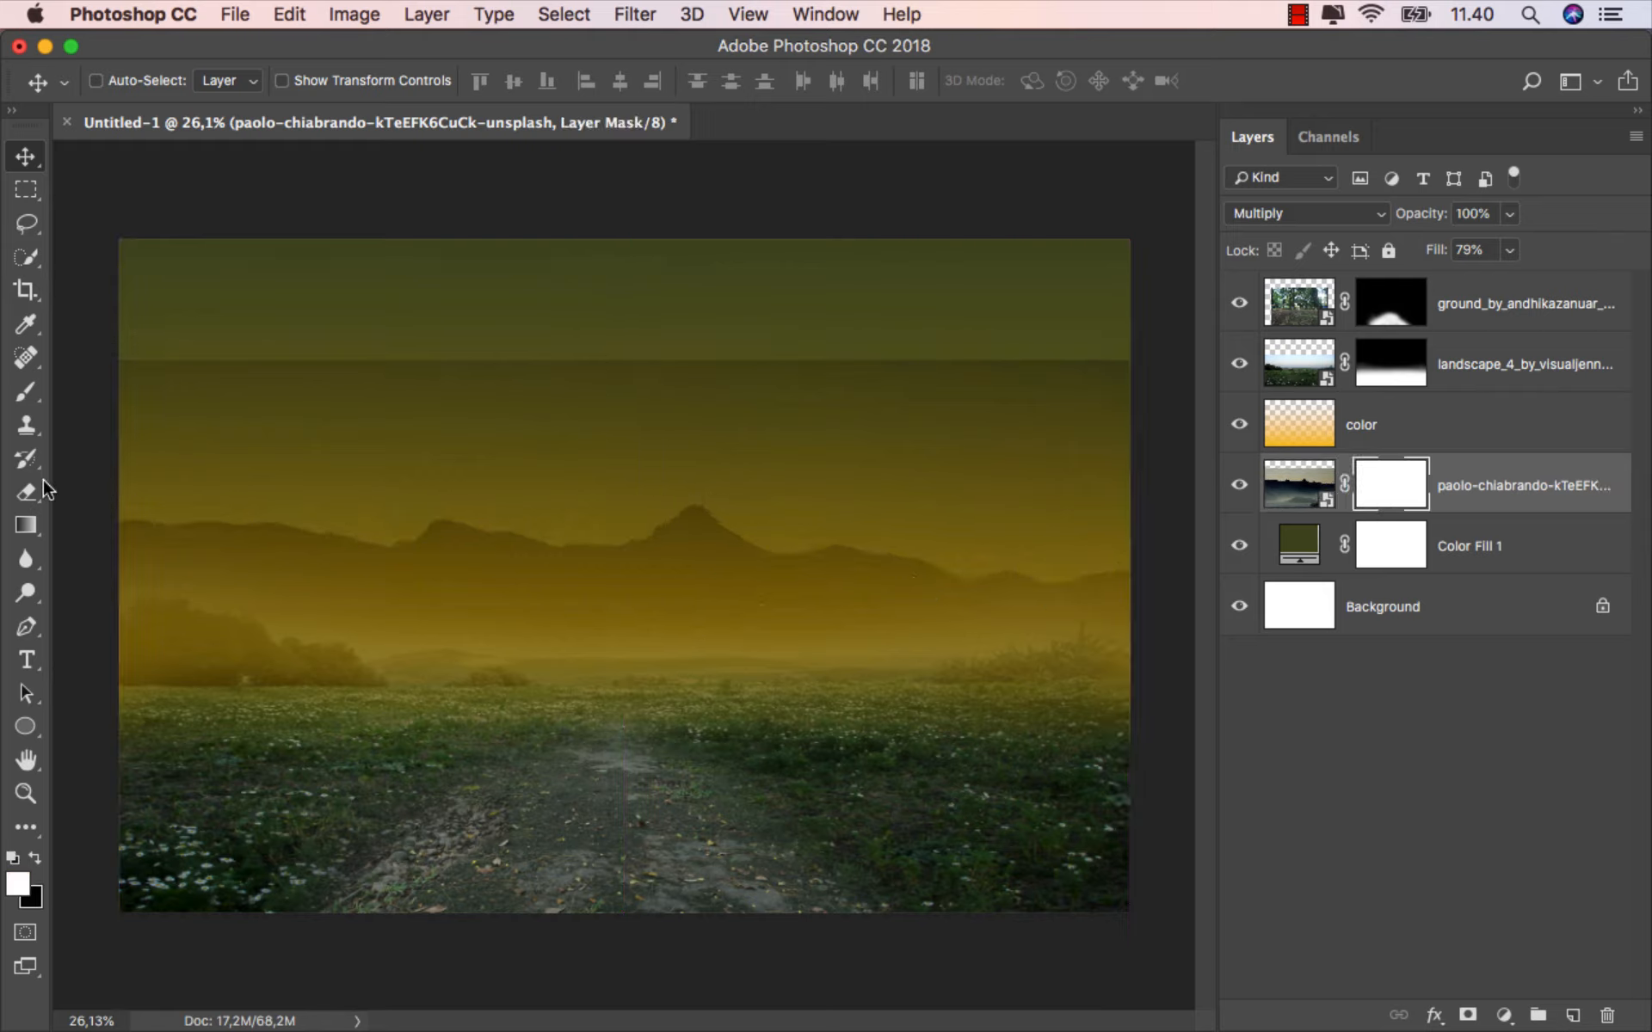
left_click(25, 527)
left_click(35, 858)
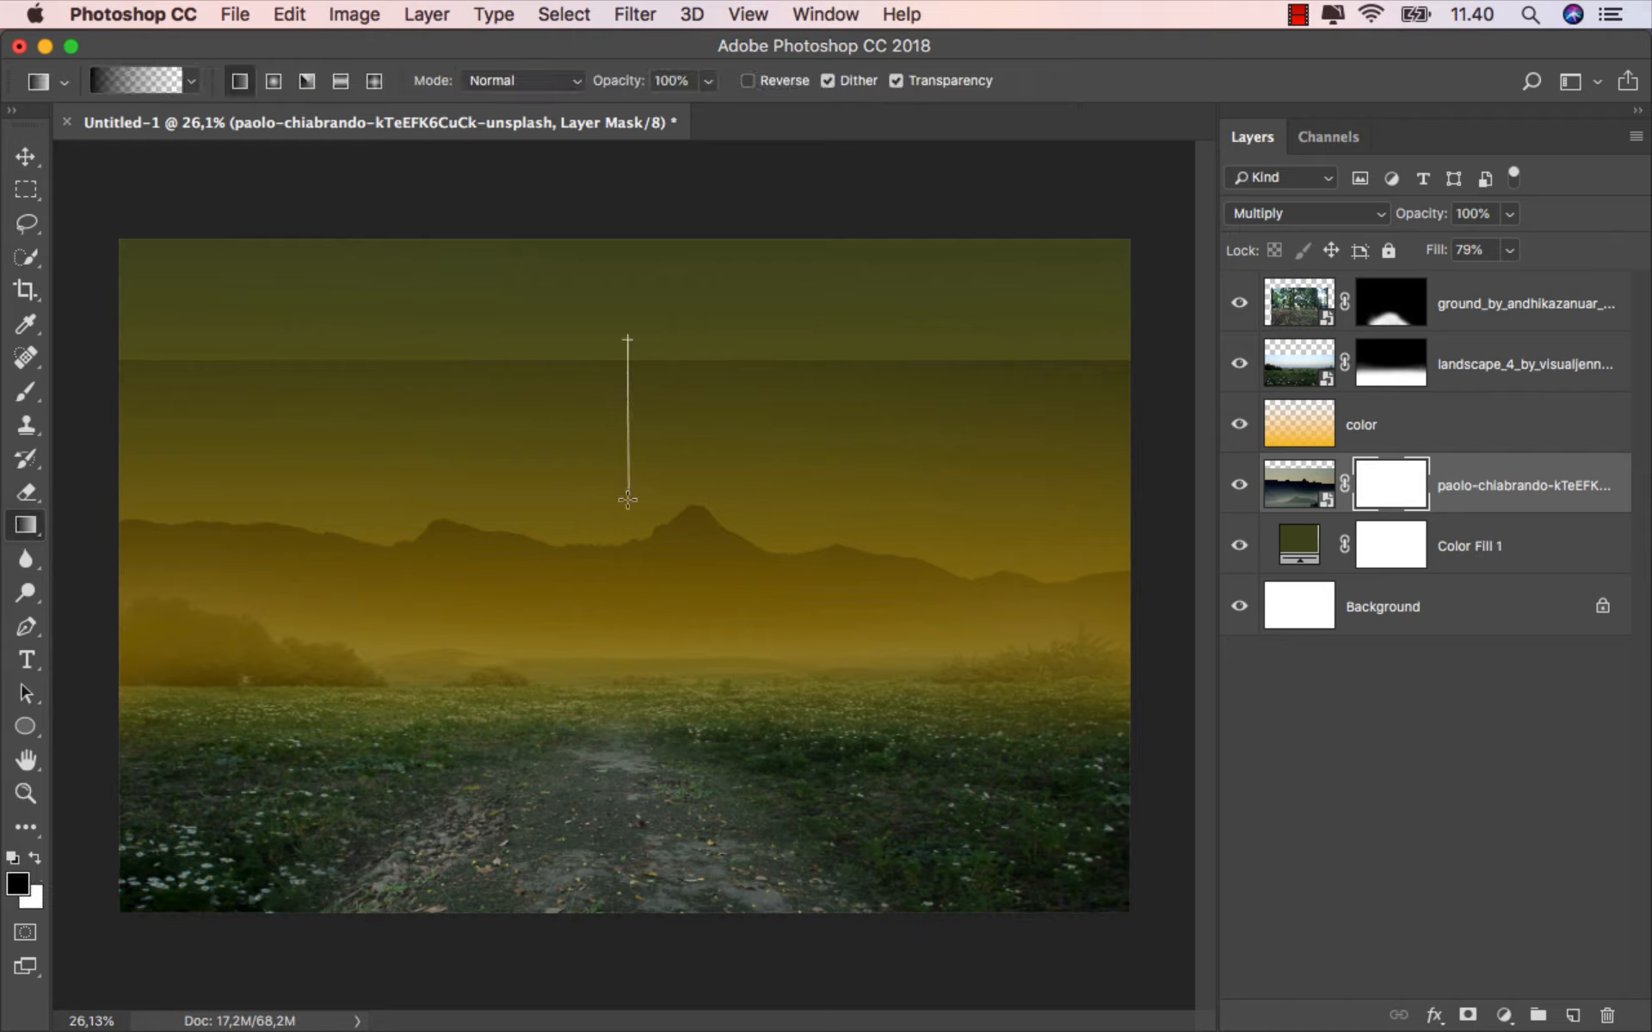
left_click_drag(628, 500, 626, 529)
left_click_drag(621, 270, 619, 543)
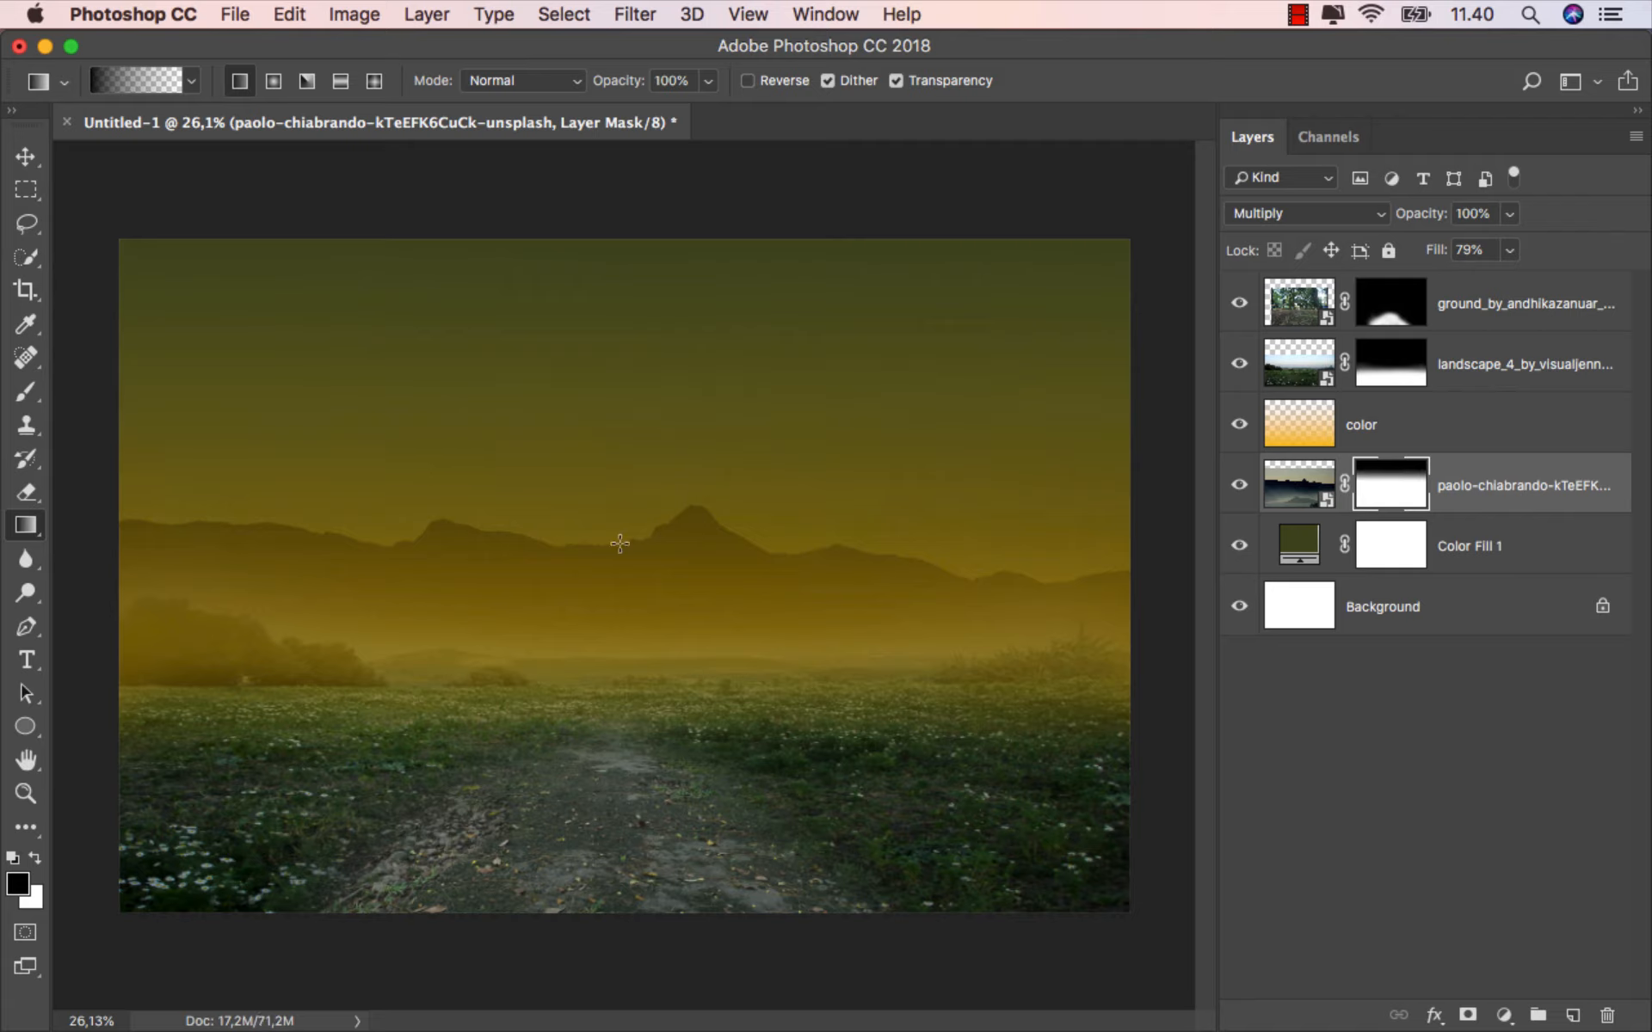
key("v")
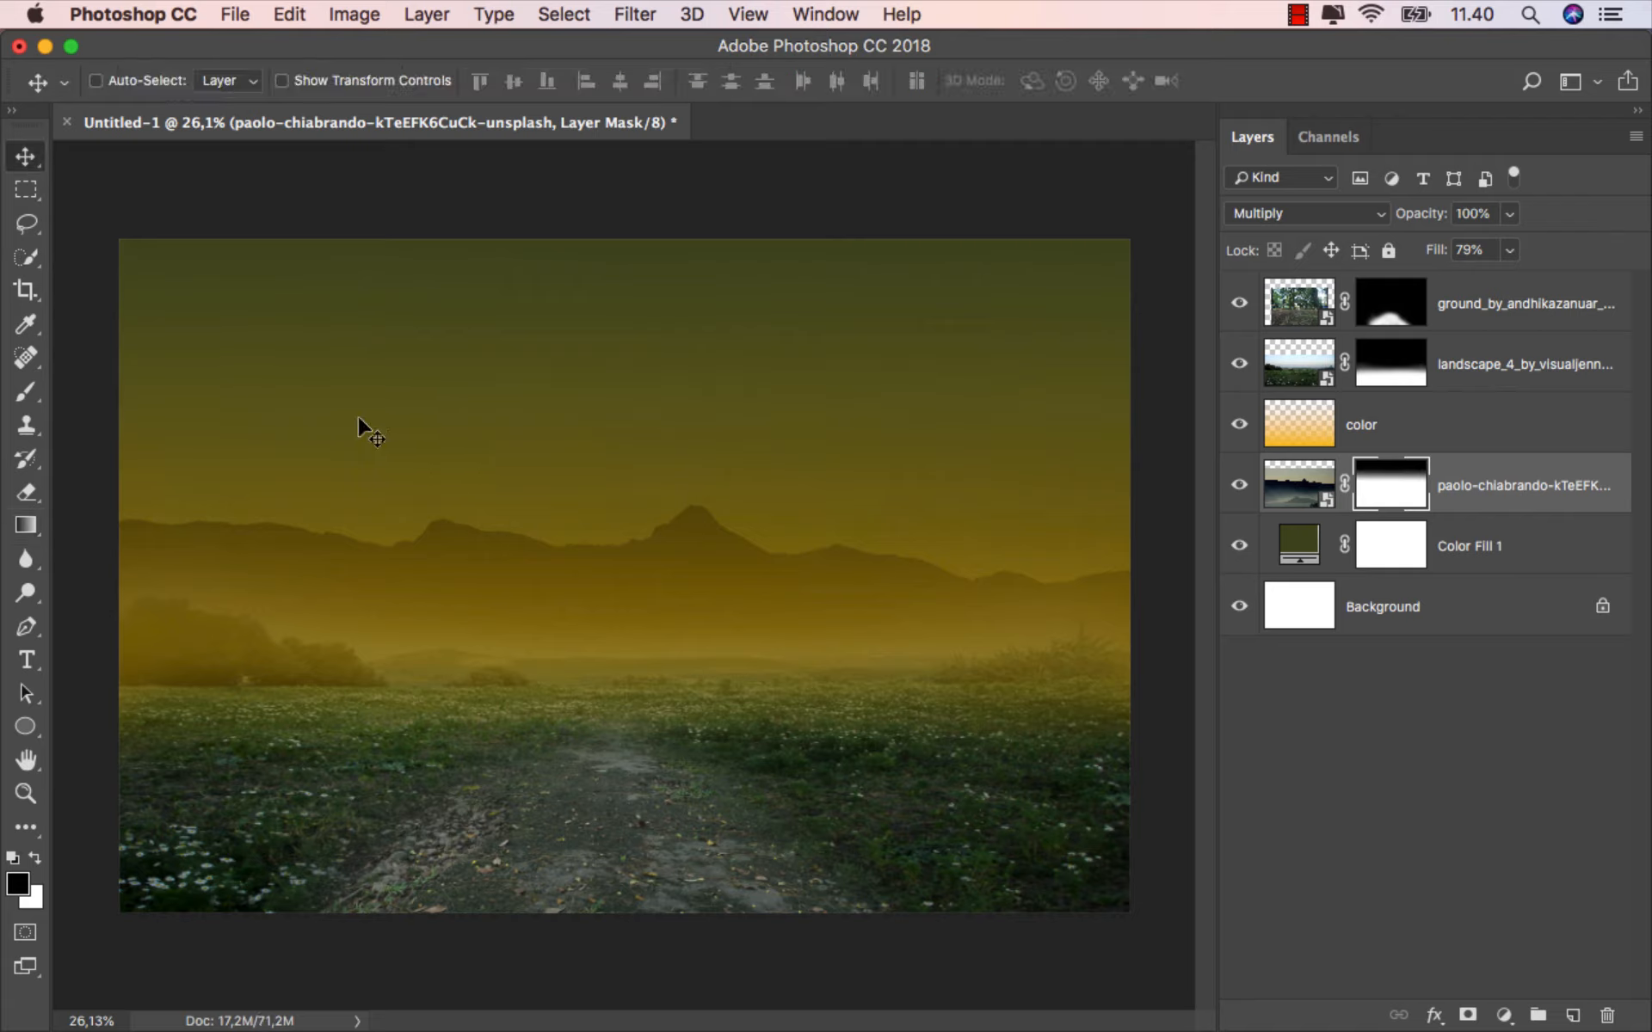
scroll(614, 636, "up", 2)
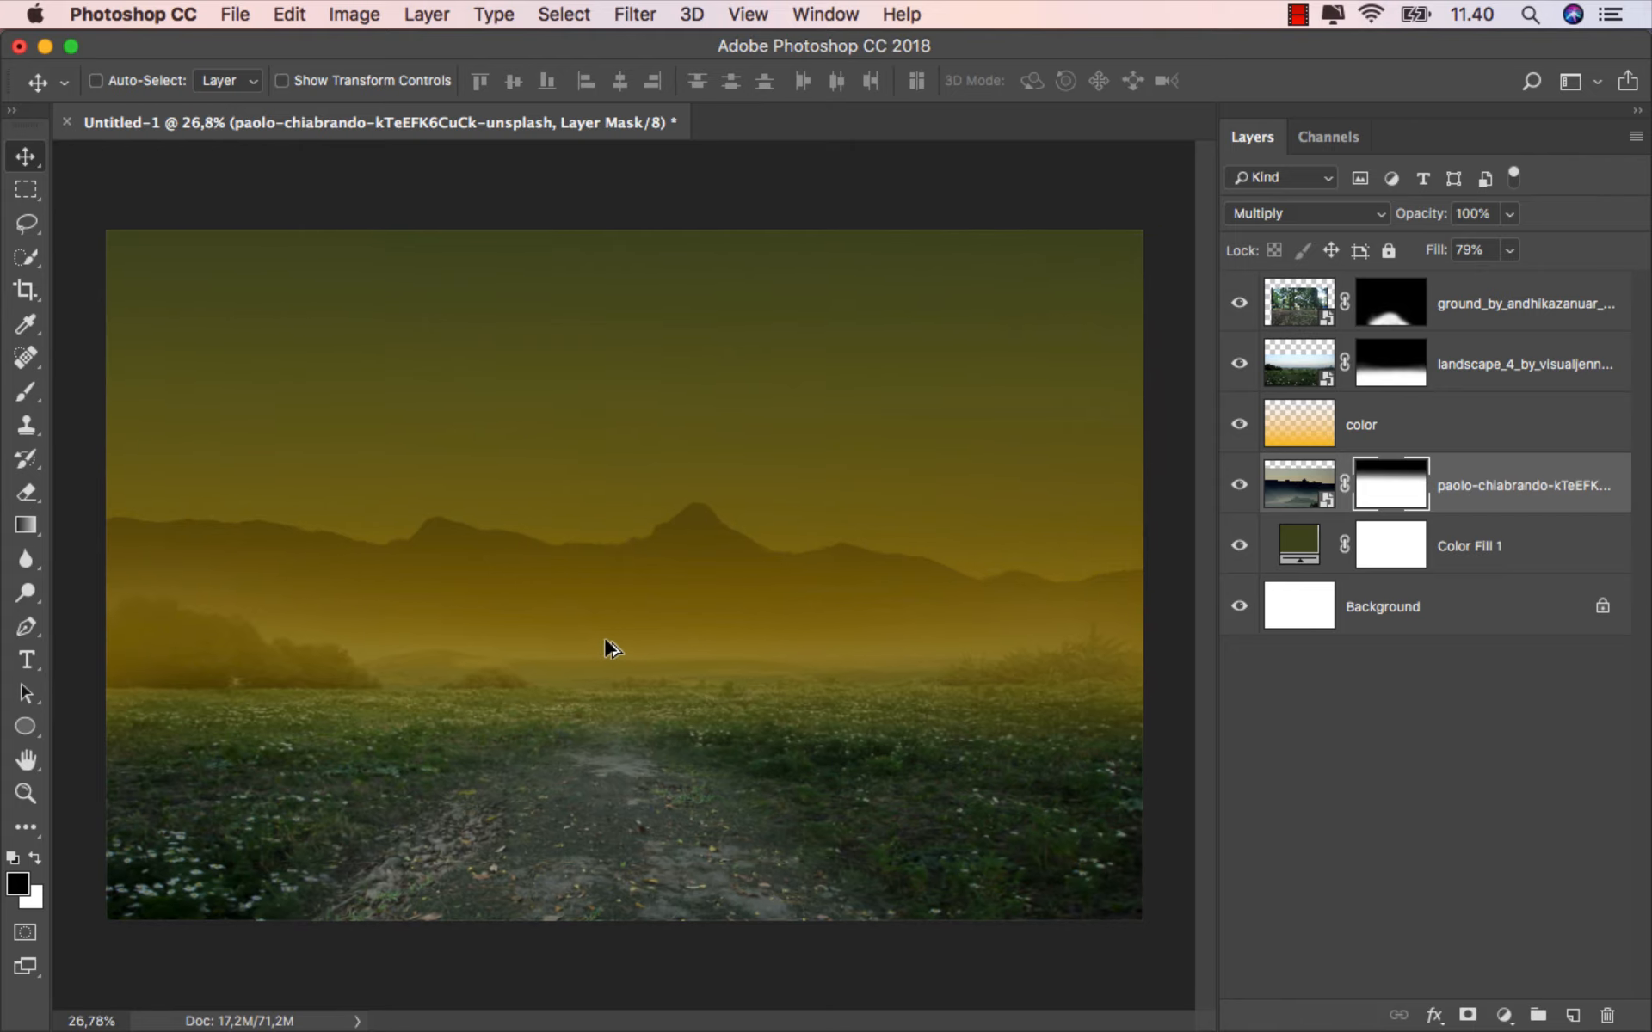
Add an empty layer directly above the color layer and name it "color 2".
left_click(1486, 487)
left_click(1470, 432)
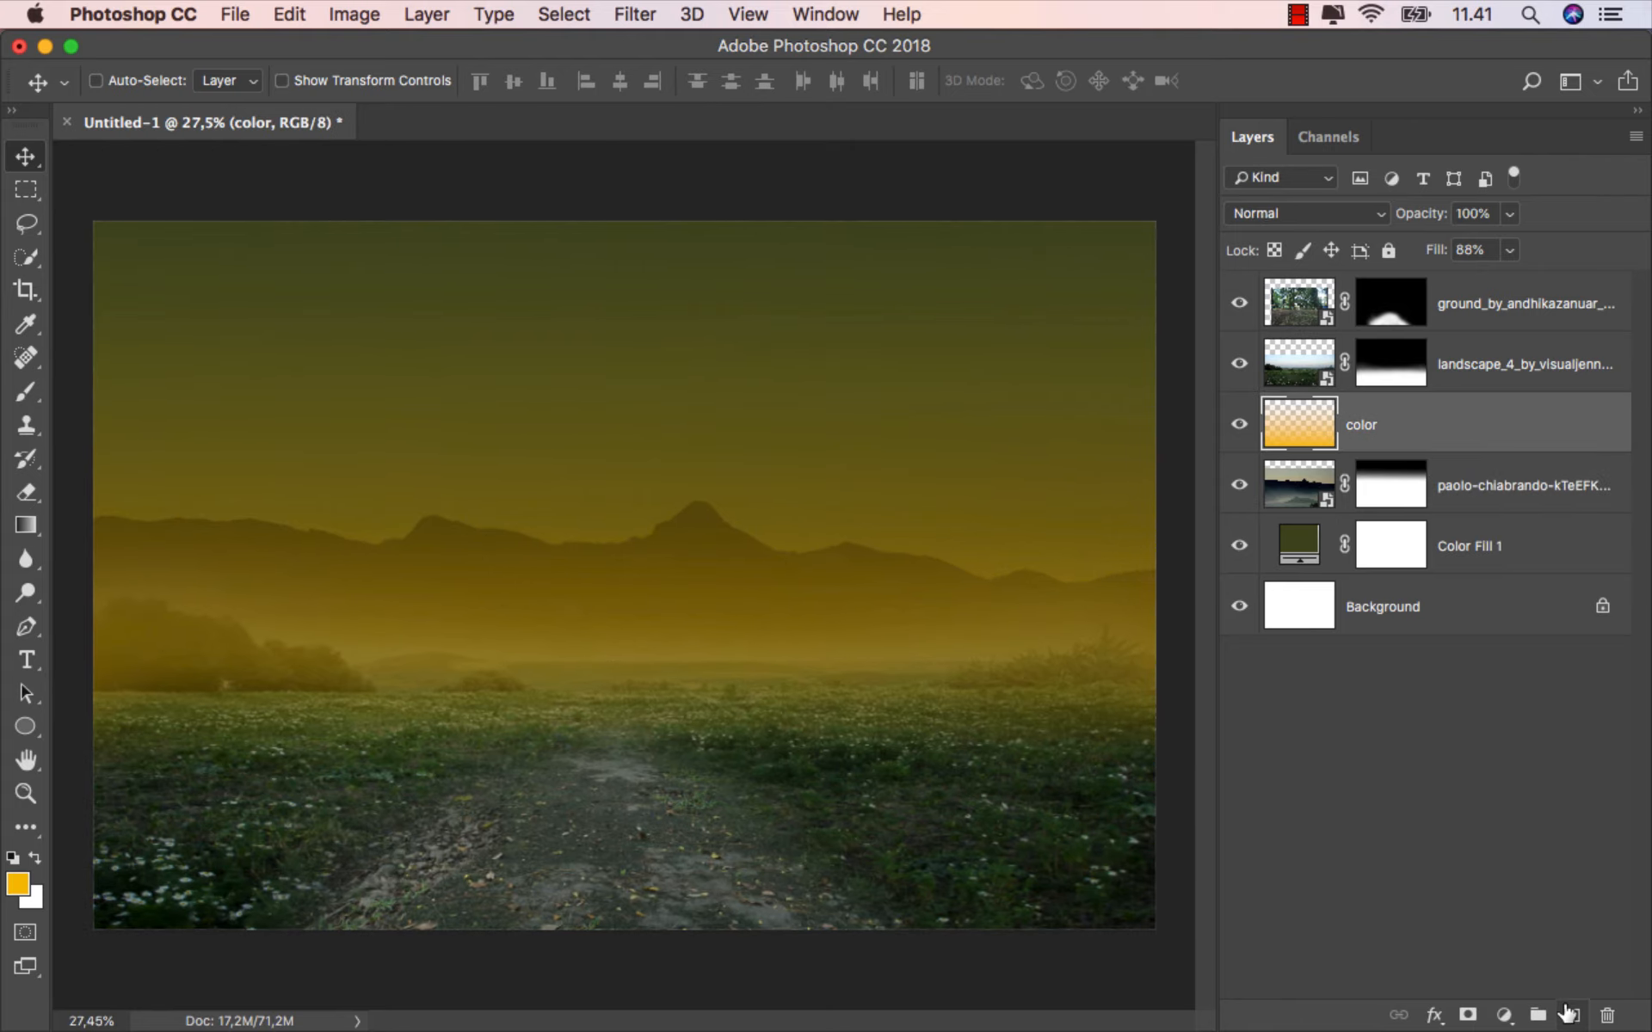
left_click(1568, 1014)
double_click(1368, 426)
type("co")
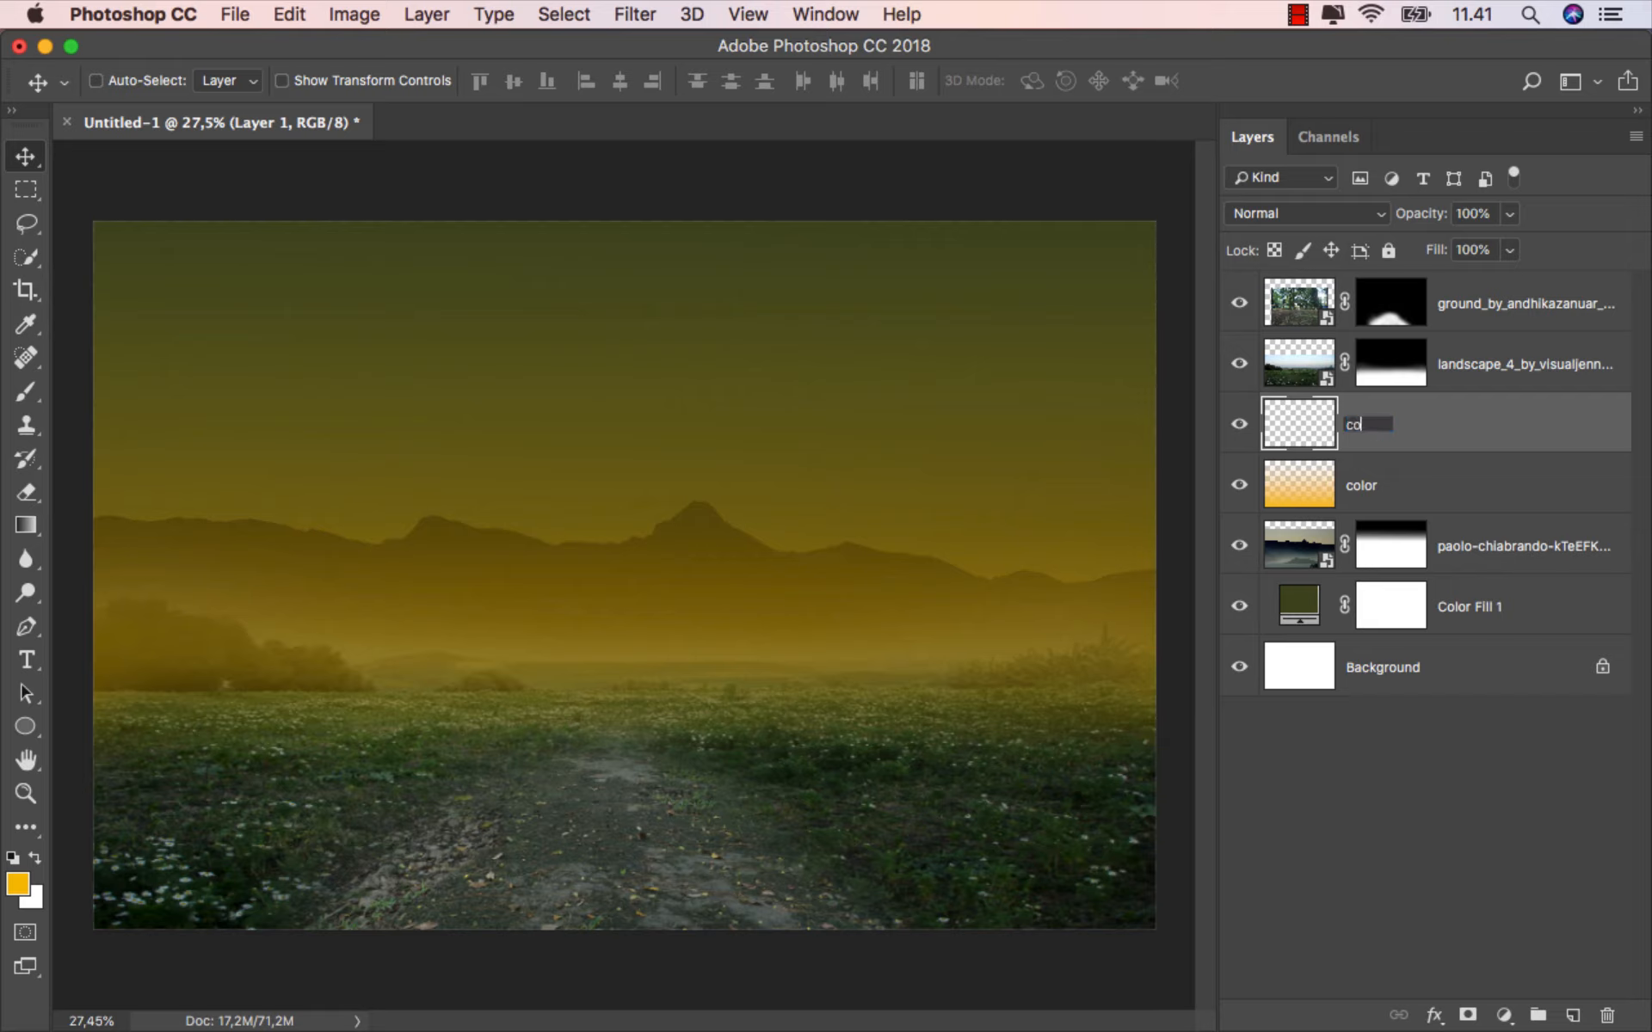
type("lor 2")
key("Return")
Flatten the soft 0% hardness brush tip into a horizontal ellipse and set the foreground color to yellow ffd800.
left_click(26, 392)
right_click(315, 389)
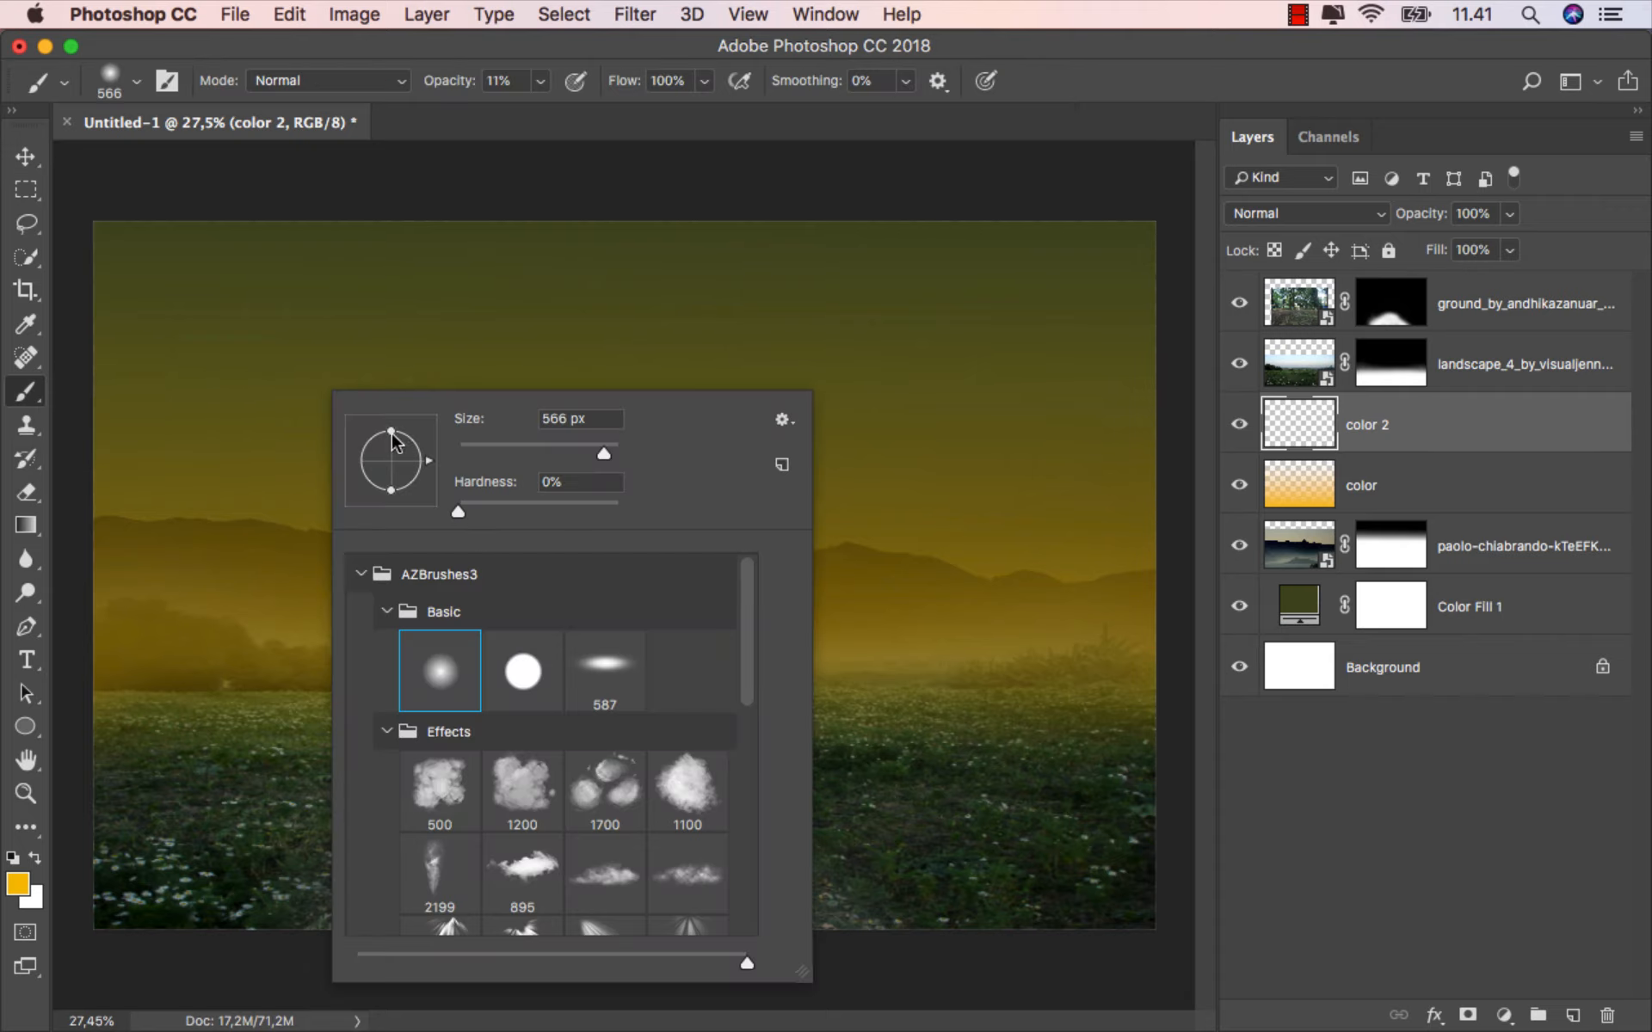
left_click_drag(392, 434, 392, 444)
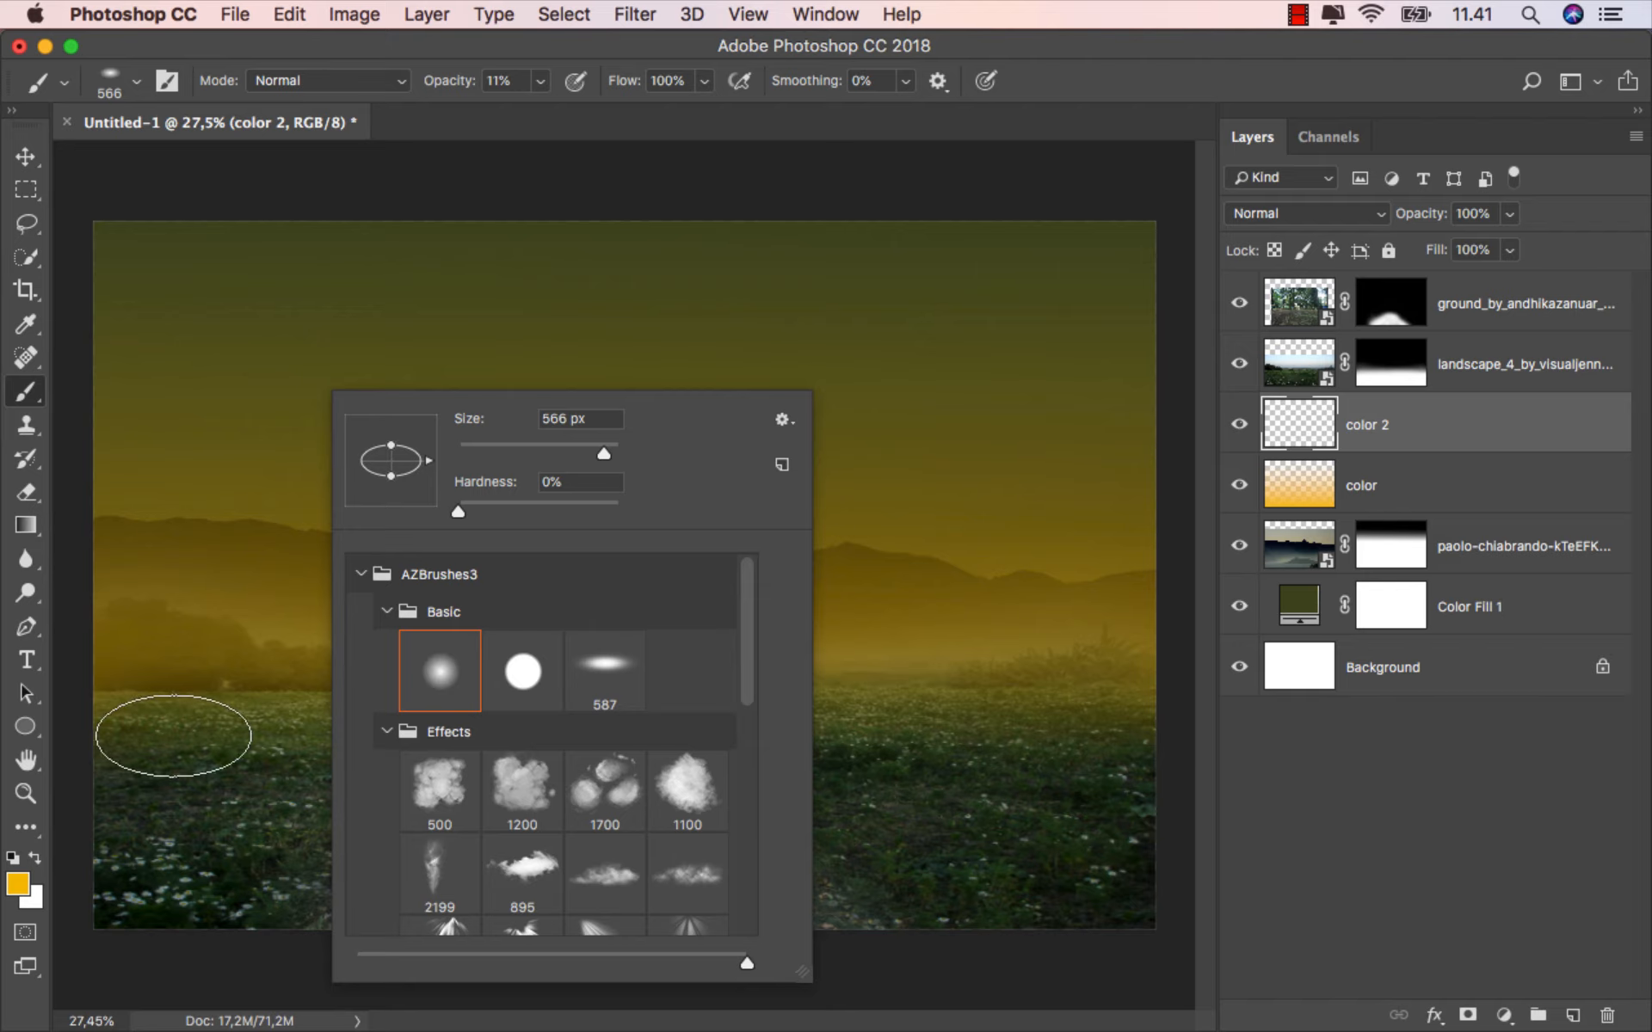
left_click(19, 887)
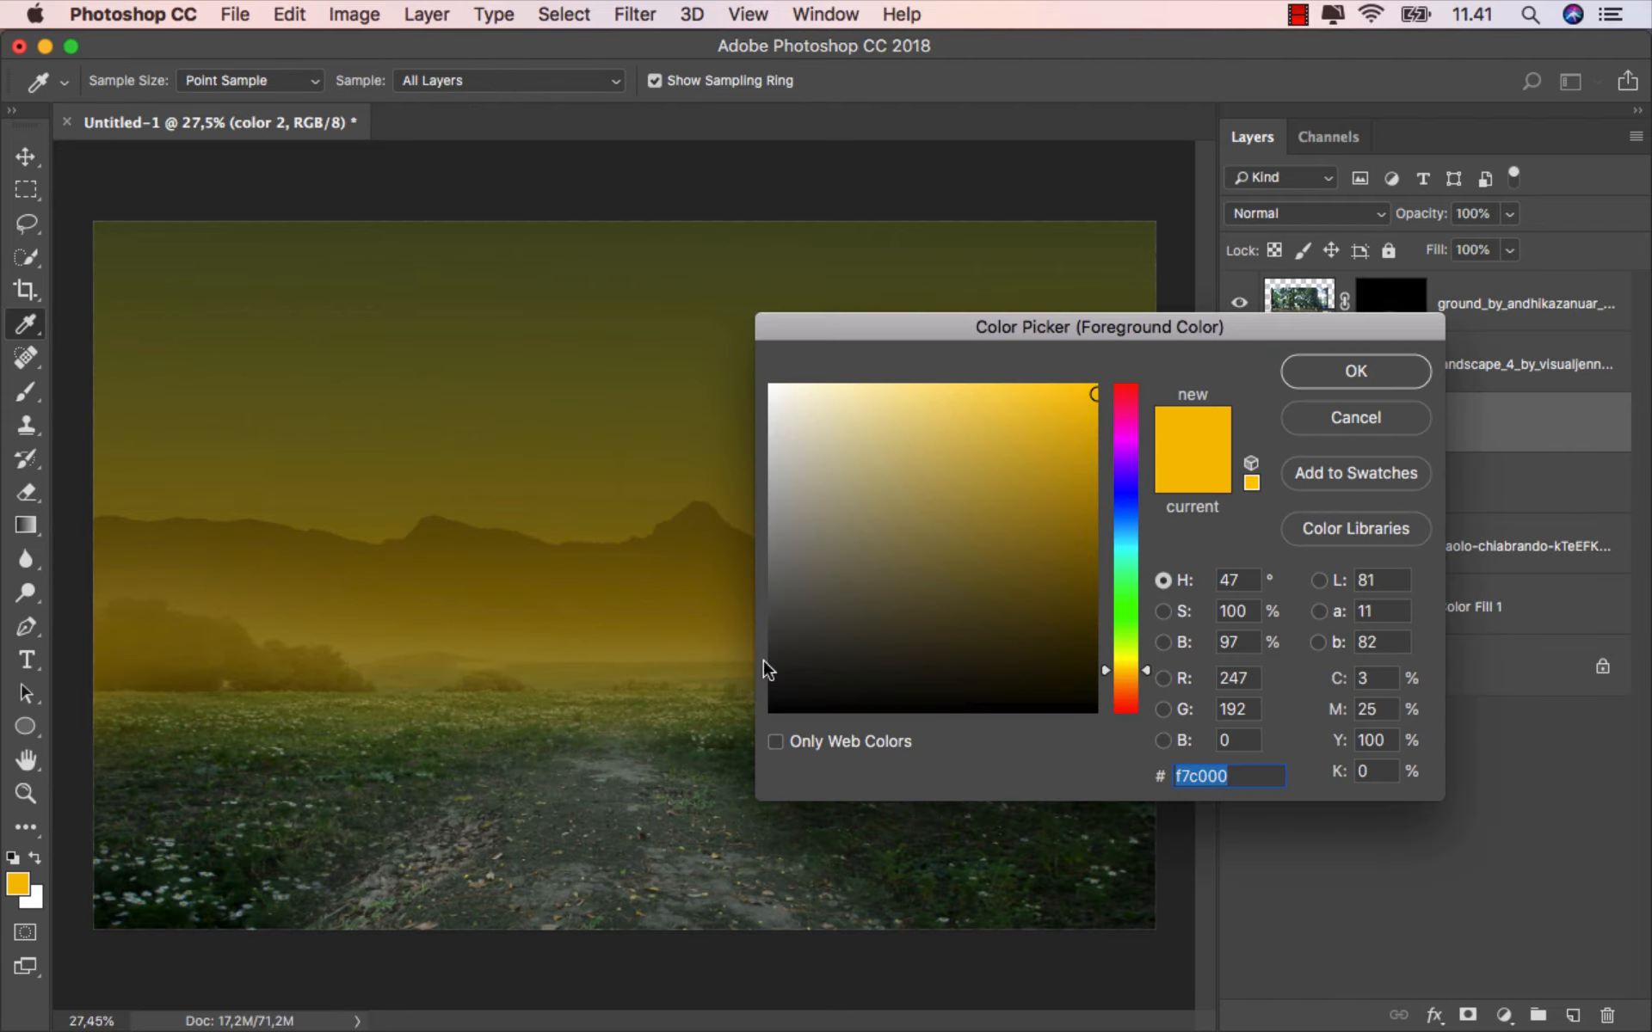
left_click_drag(968, 506, 1171, 348)
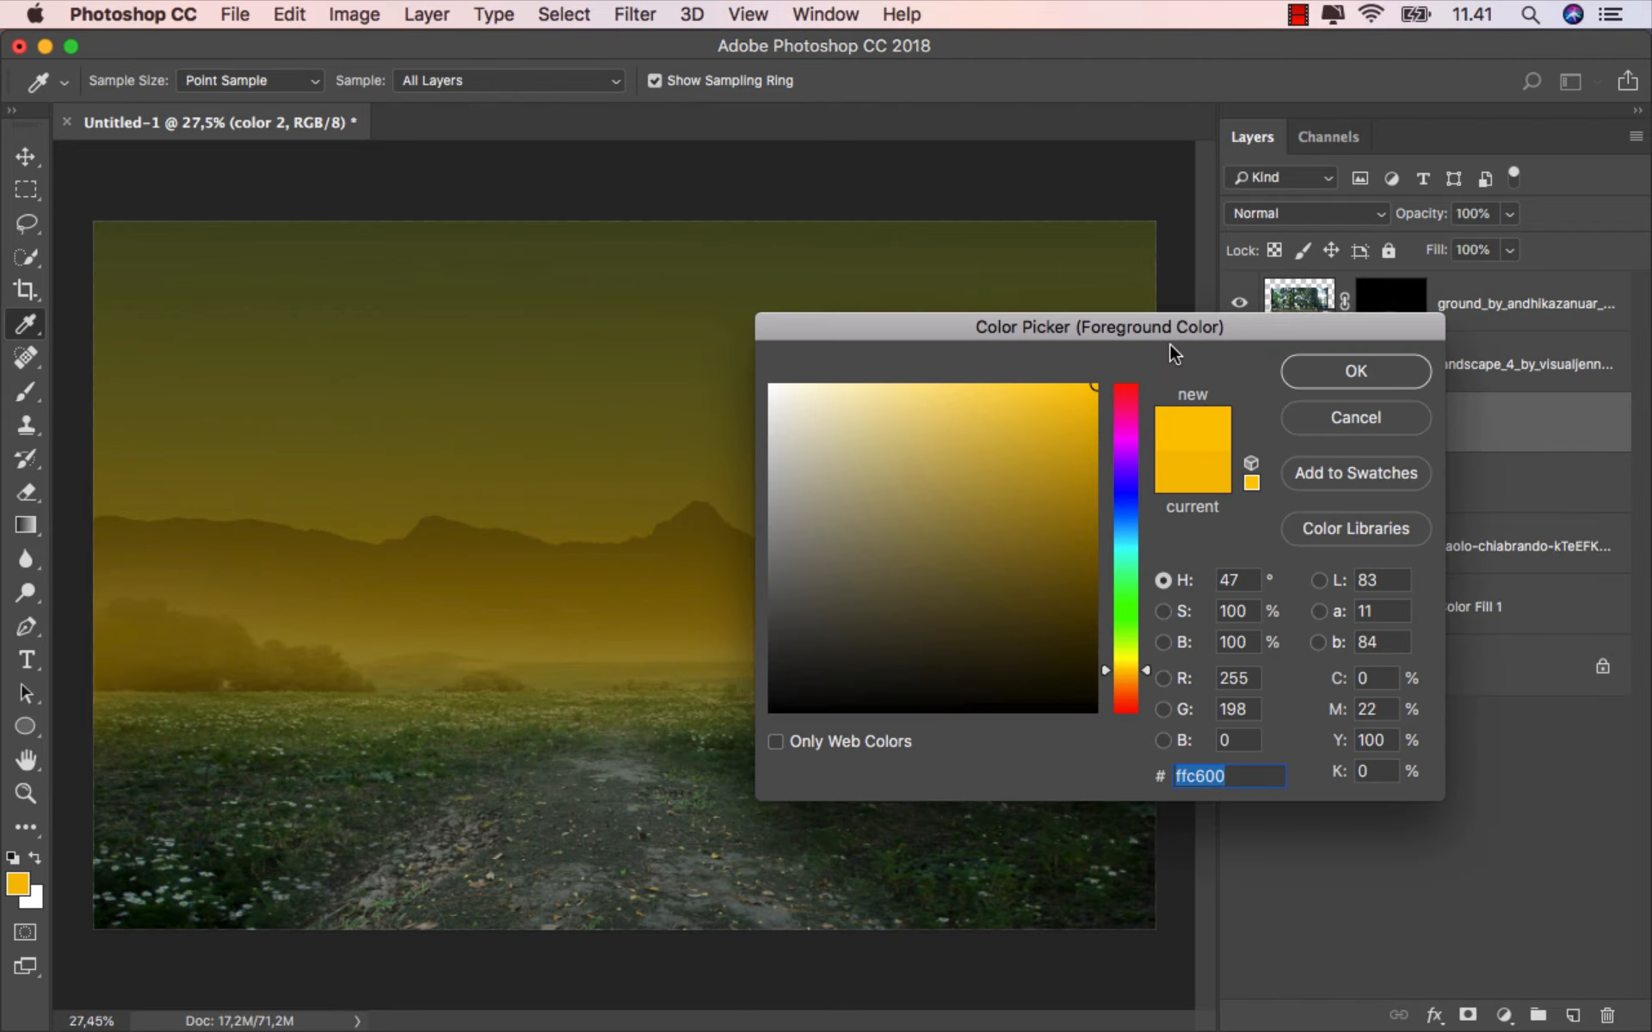
left_click(1128, 662)
left_click(1346, 378)
key("b")
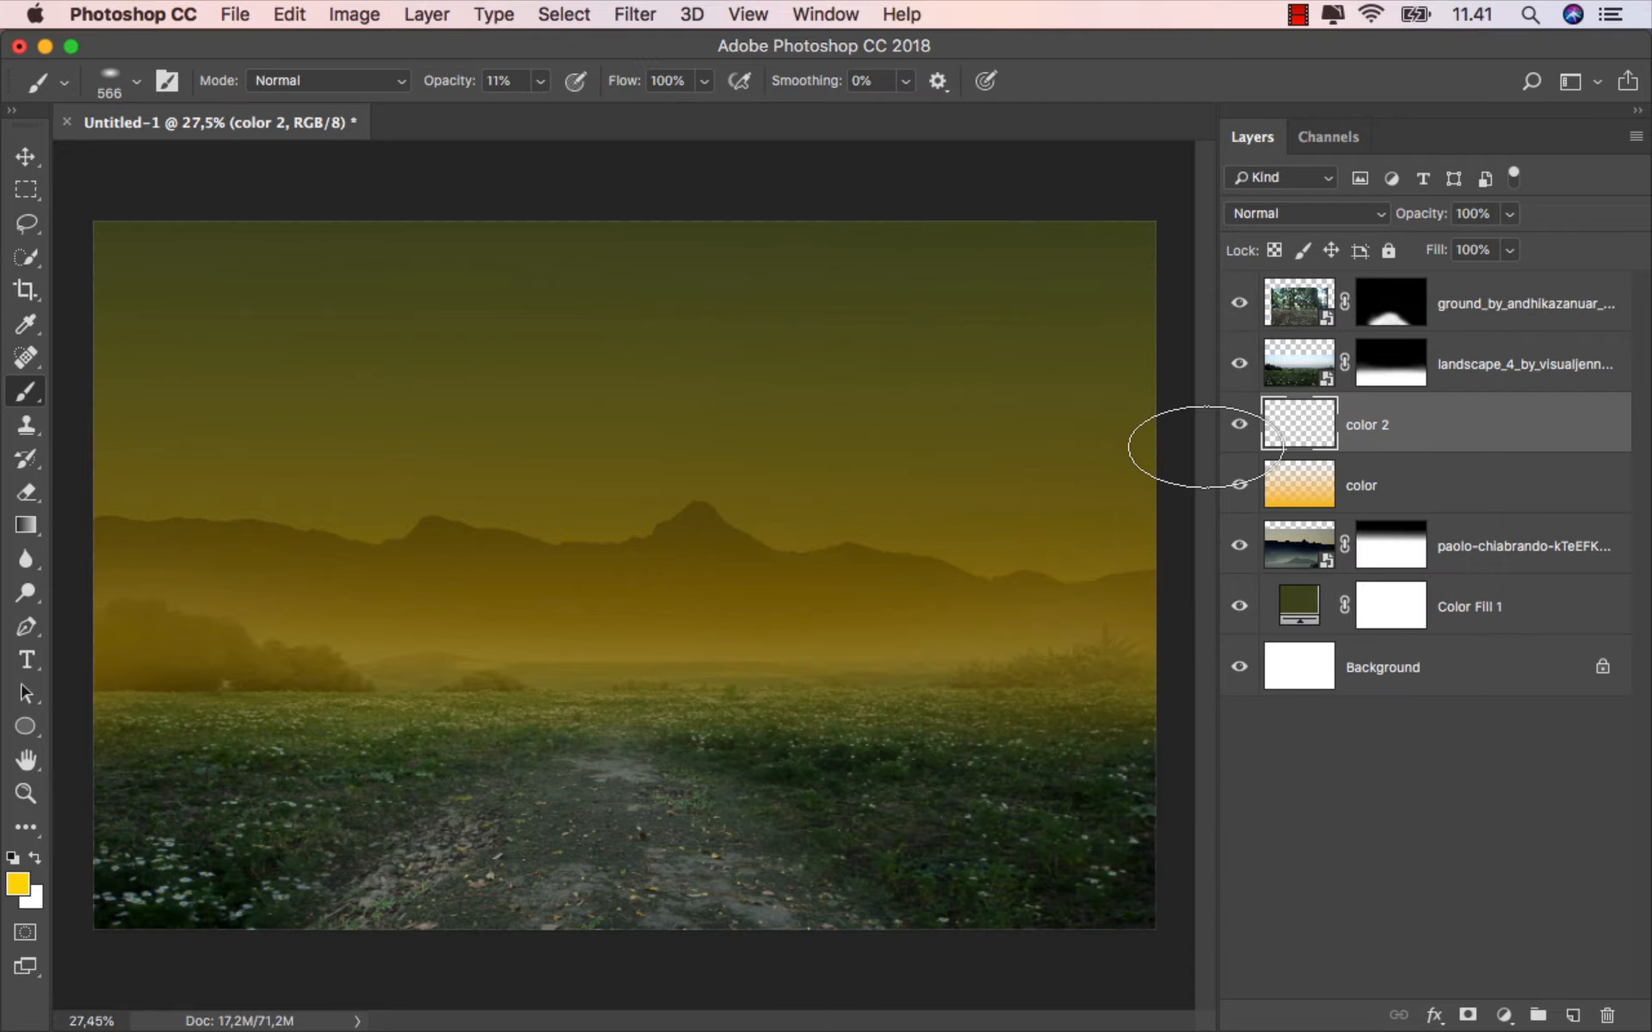
Paint a single yellow glow over the middle of the horizon on color 2 with a 2000 px brush at 100% opacity.
left_click(540, 83)
left_click_drag(541, 110, 654, 112)
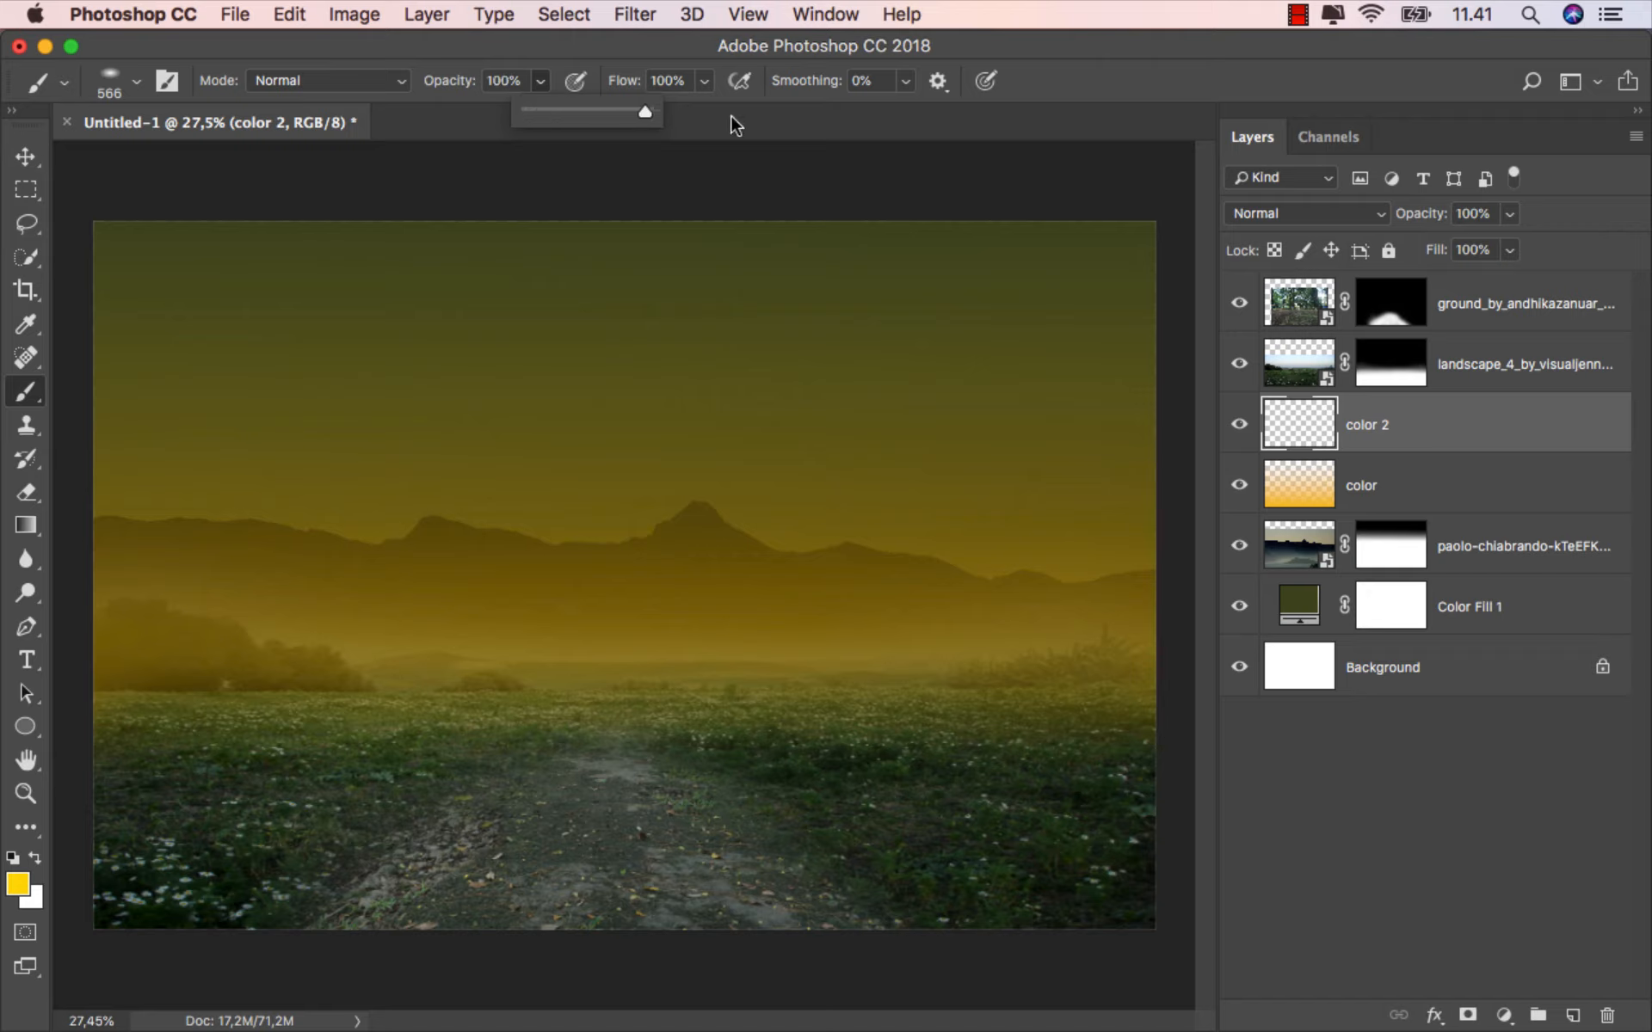
key("bracketright")
key("bracketright")
key("bracketright")
key("bracketright")
key("bracketright")
key("bracketright")
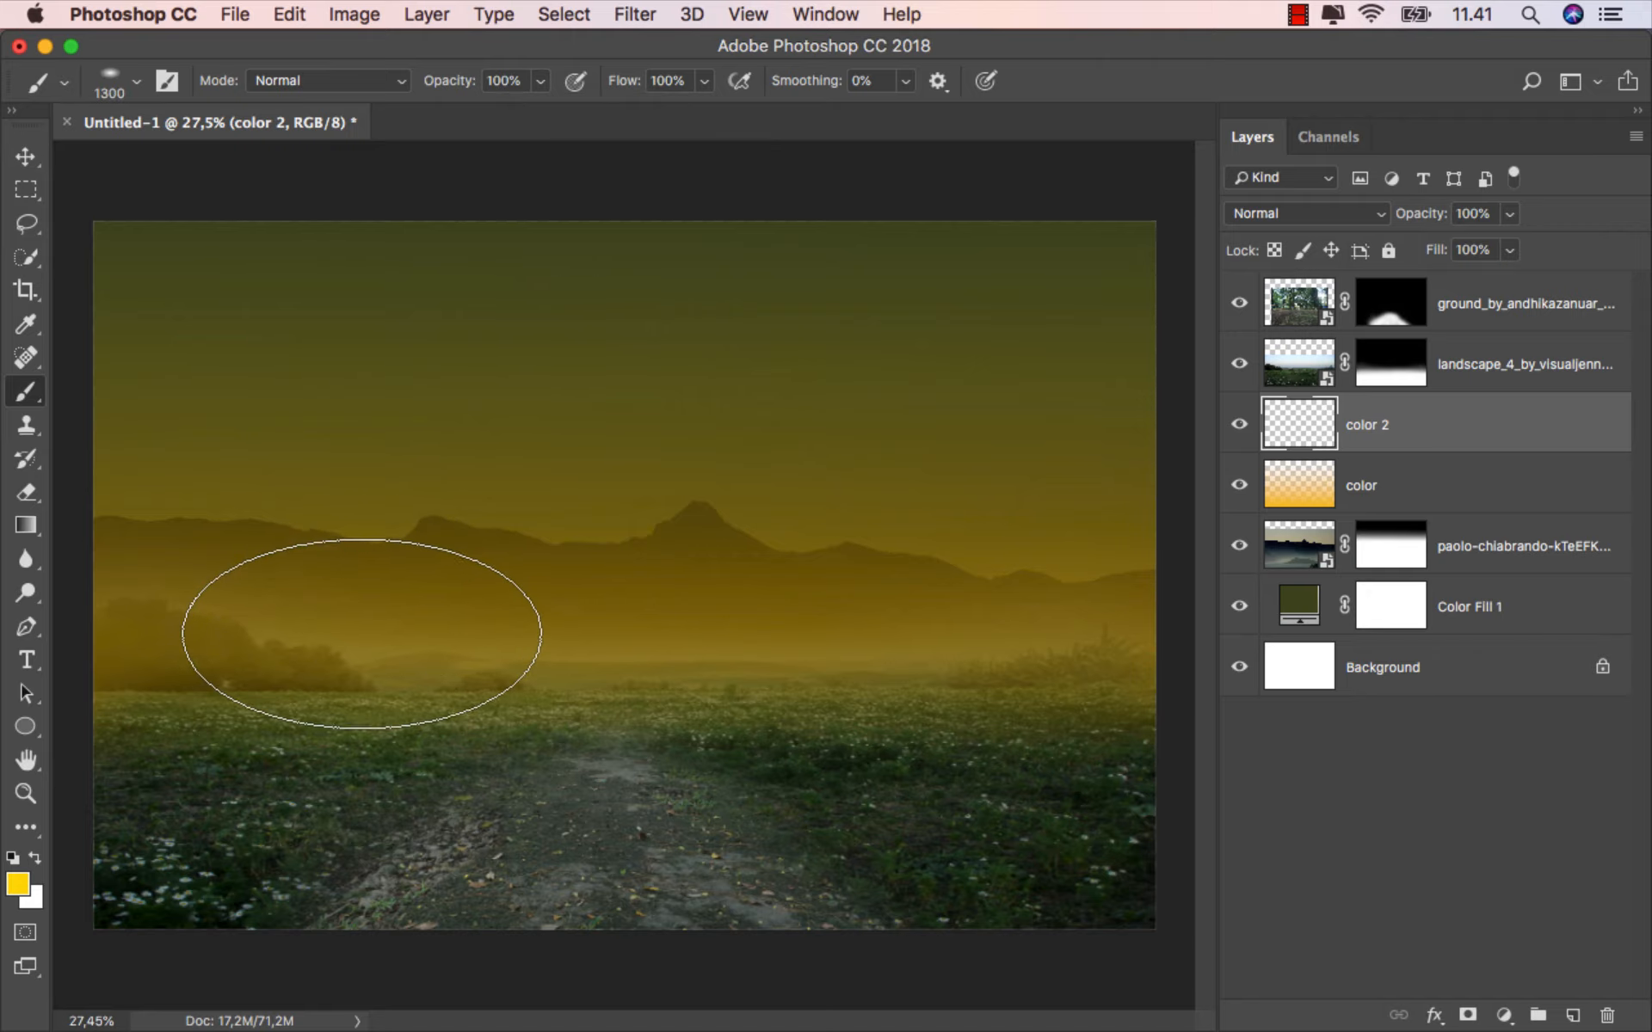
key("bracketright")
key("bracketright")
key("bracketright")
key("bracketright")
key("bracketright")
key("bracketright")
key("bracketright")
key("bracketright")
key("bracketright")
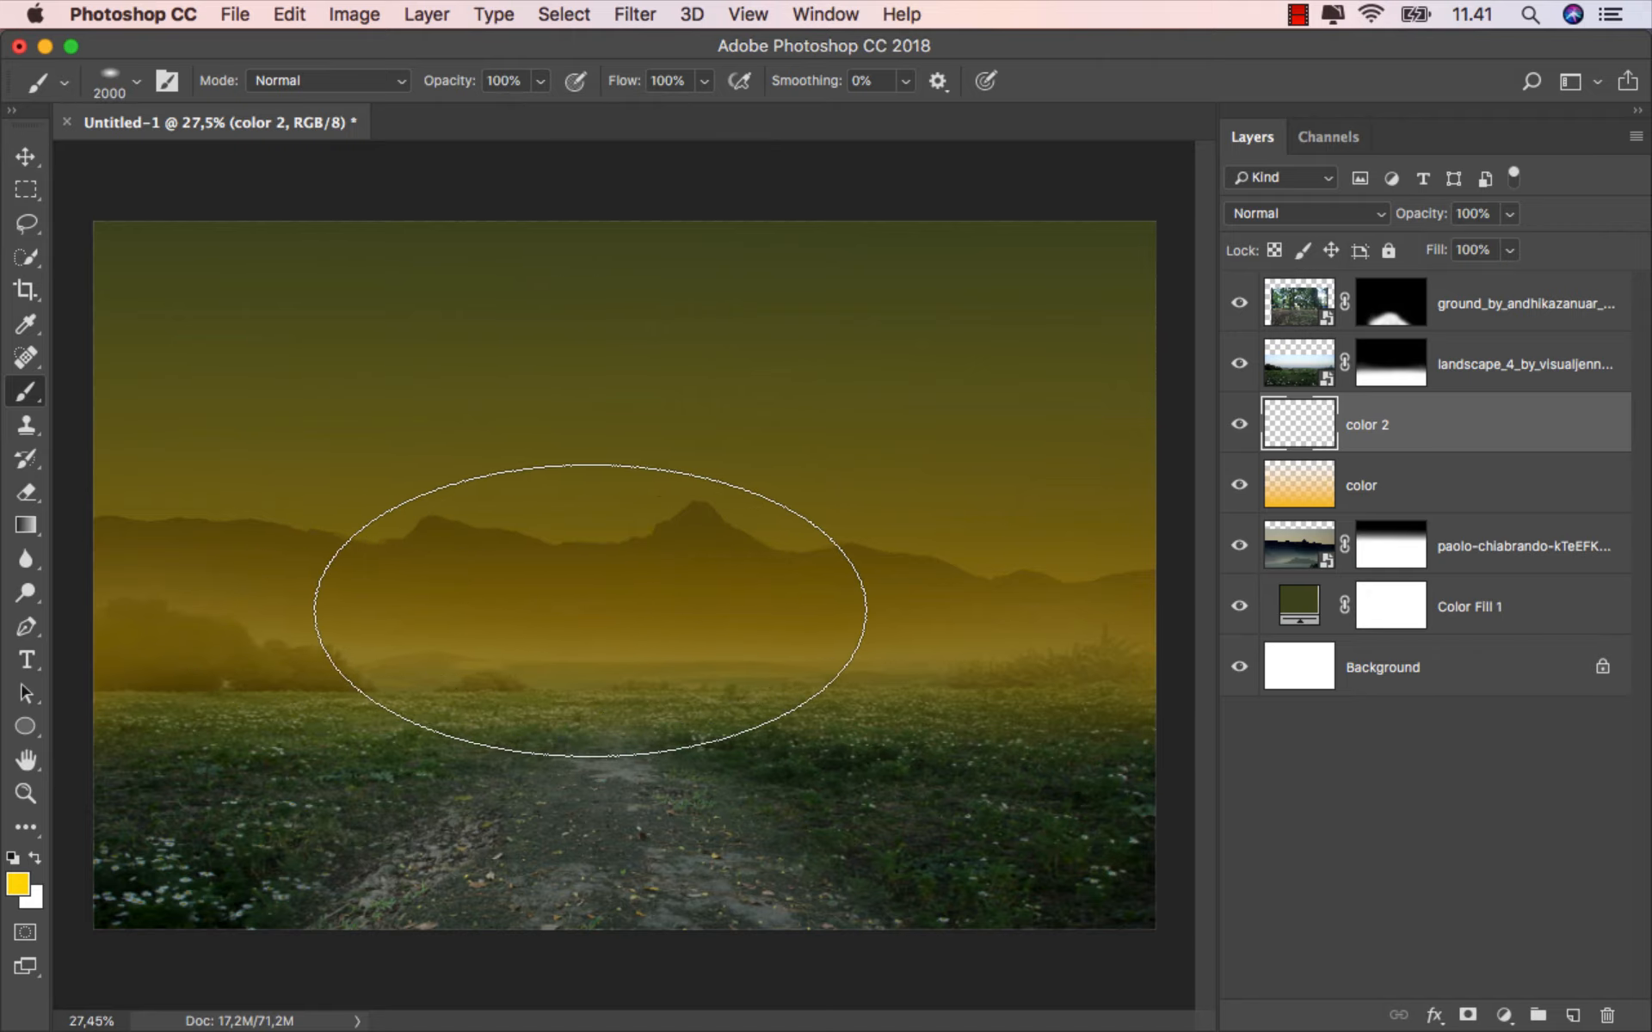
left_click(594, 599)
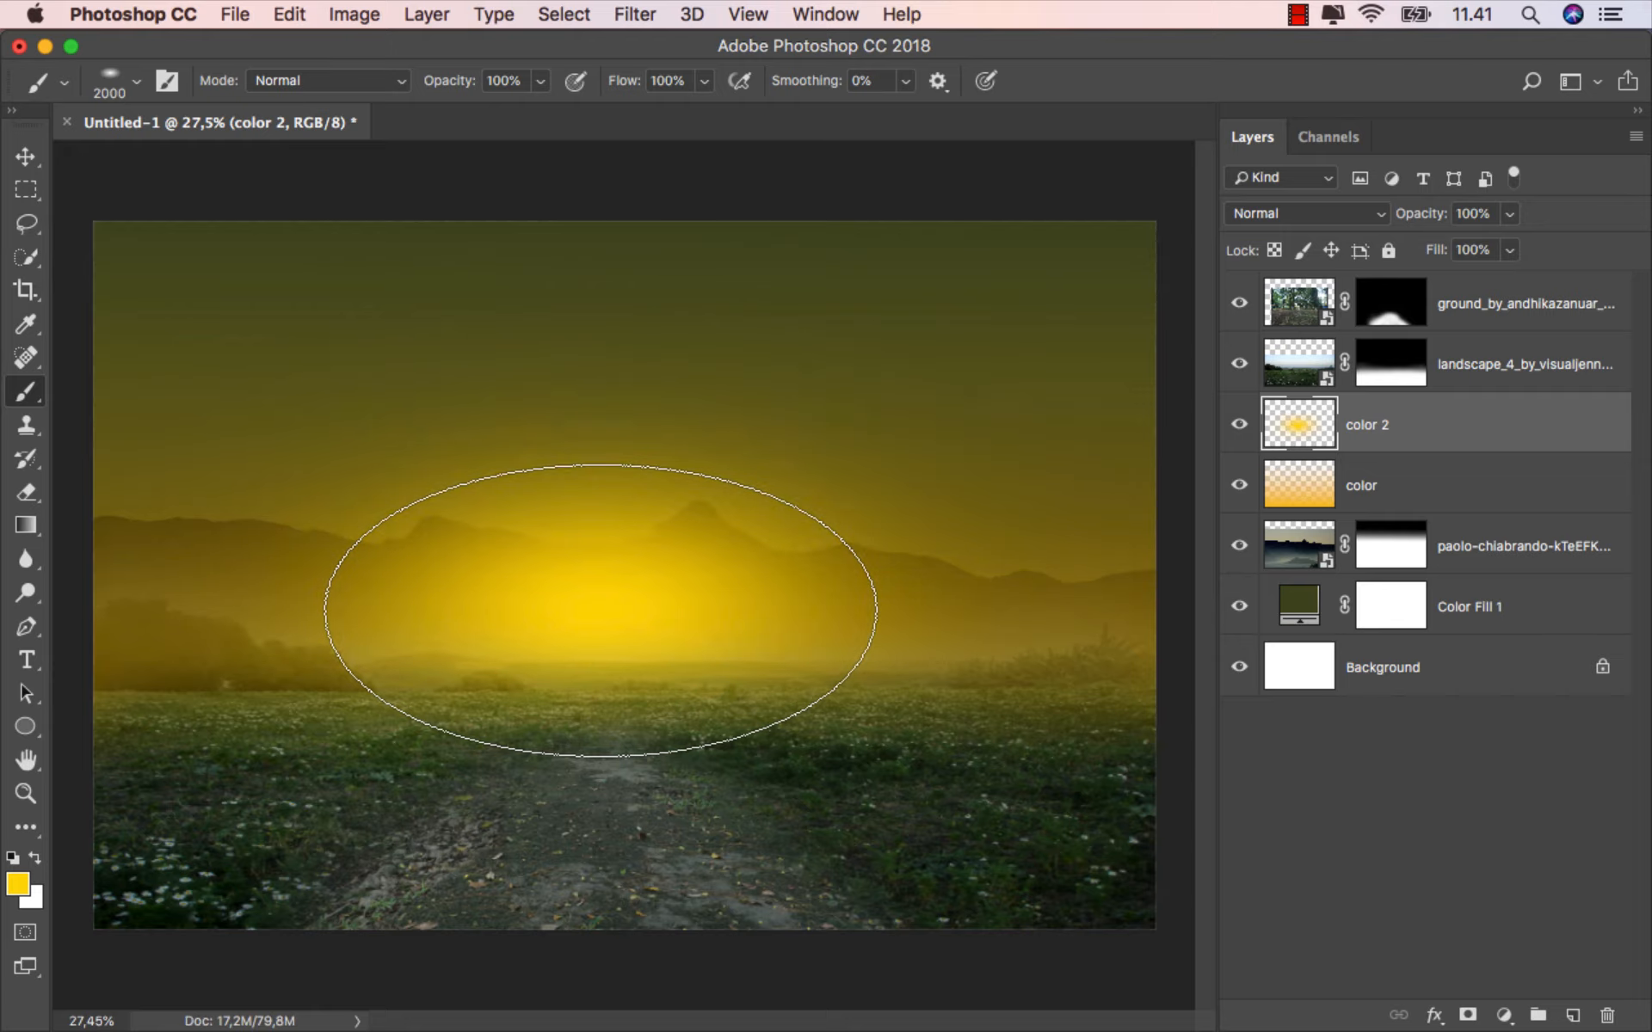
Move the yellow glow left along the horizon, beside the left-hand trees.
left_click(25, 156)
left_click_drag(540, 526, 302, 564)
scroll(602, 586, "down", 3)
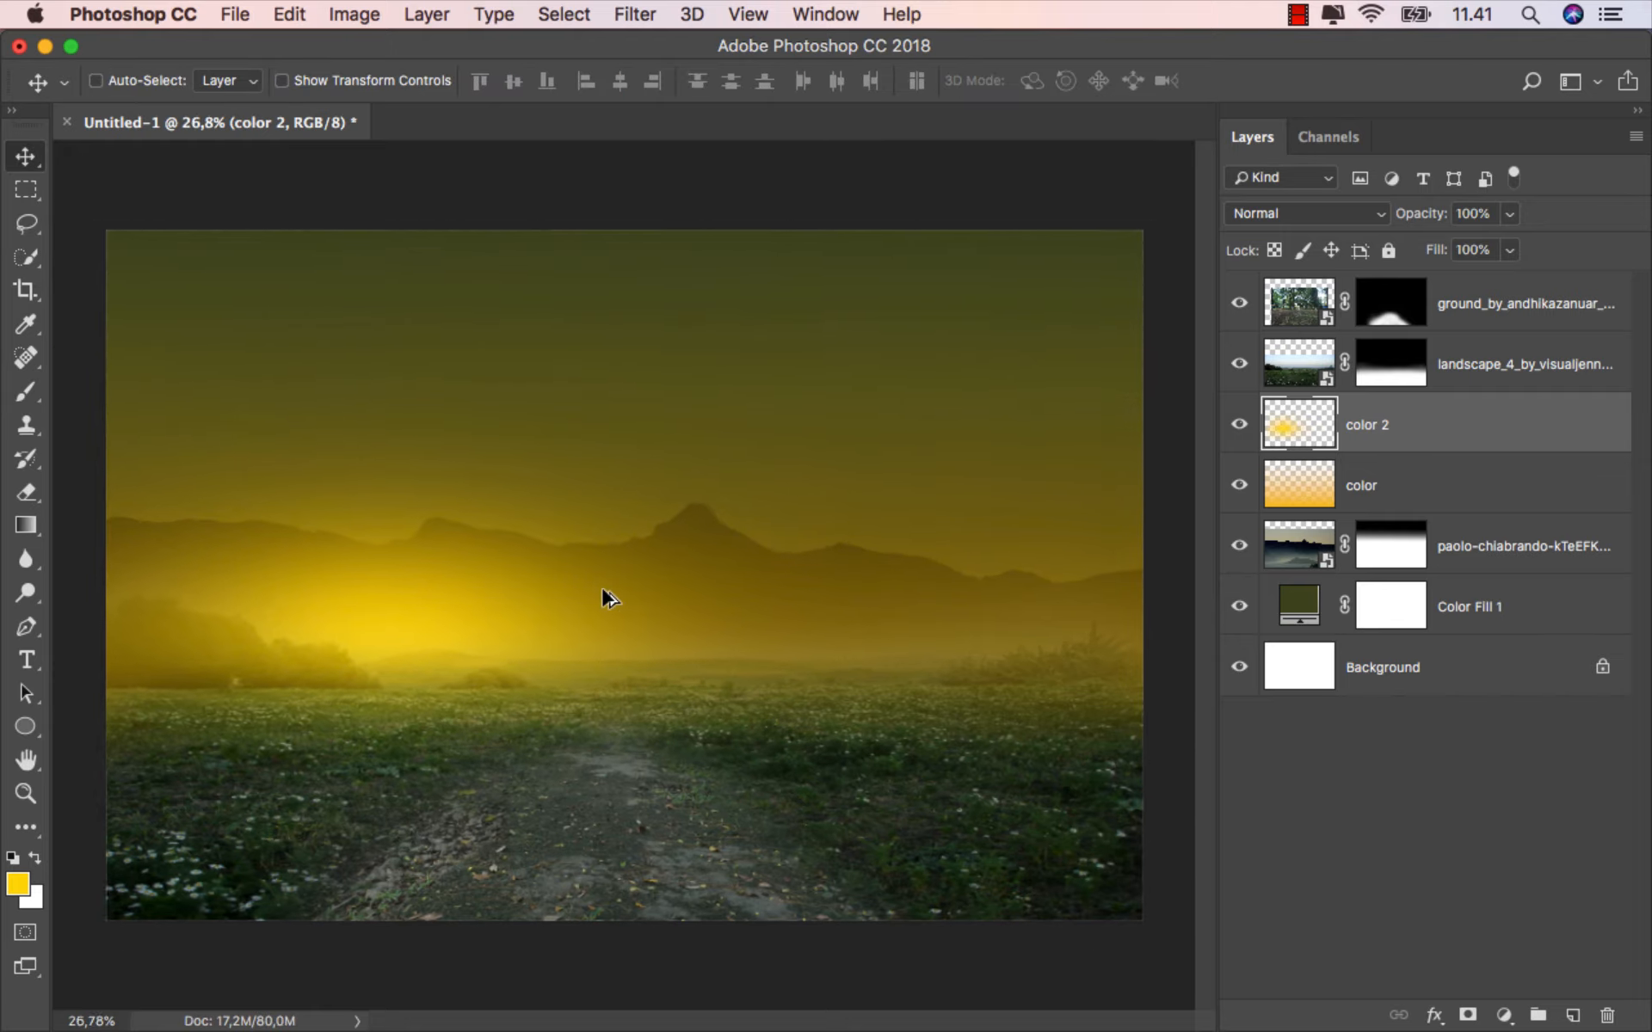
Transform the glow to 164.43% width and 111.21% height, and shift it further toward the canvas's left edge.
key("super+t")
scroll(738, 633, "down", 2)
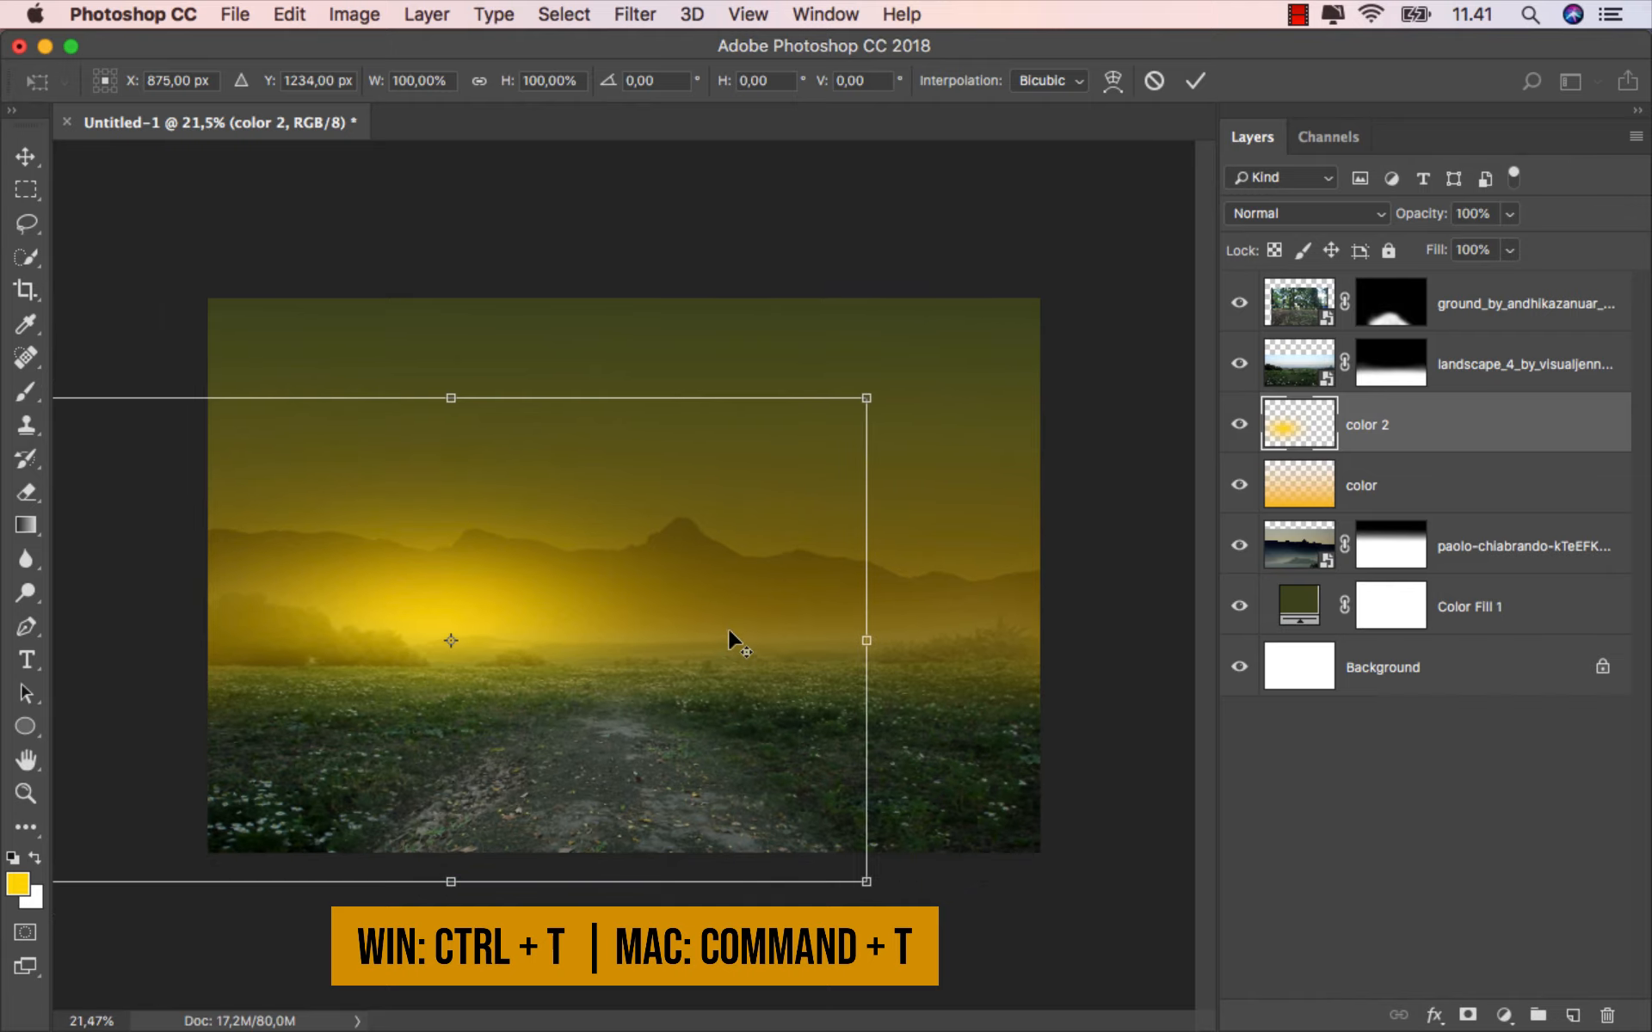
mouse_move(450, 398)
left_mouse_down()
mouse_move(446, 350)
mouse_move(451, 371)
left_mouse_up()
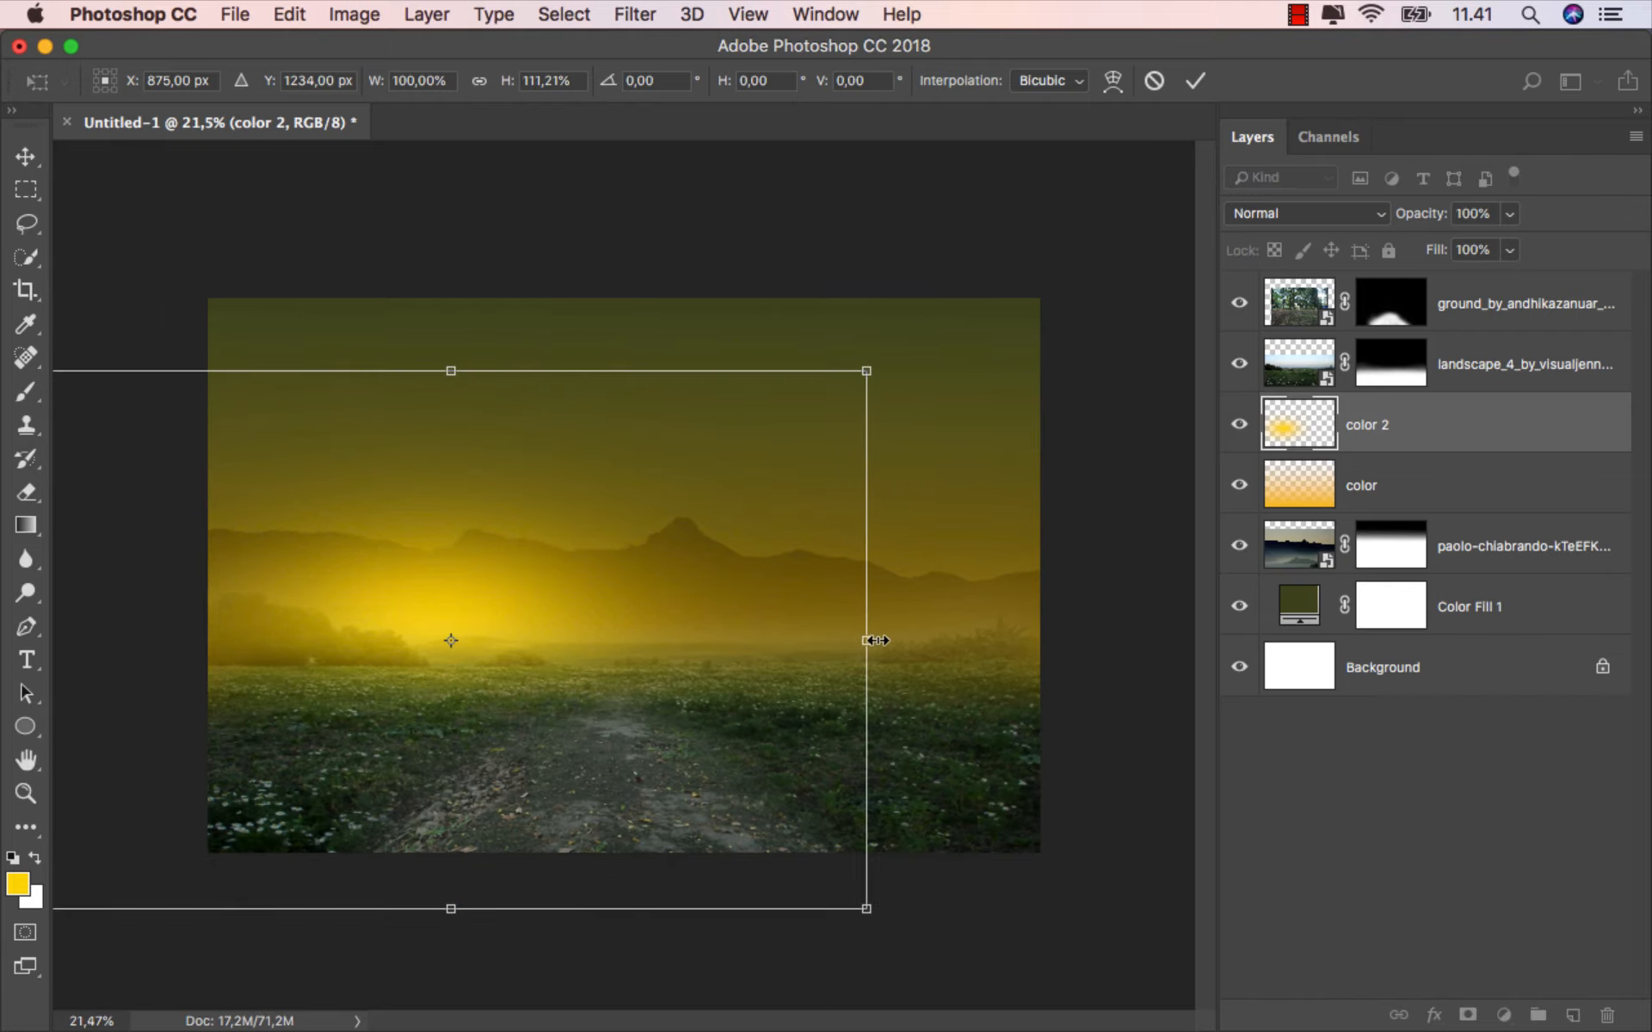
left_click_drag(866, 640, 1140, 638)
left_click_drag(897, 622, 802, 612)
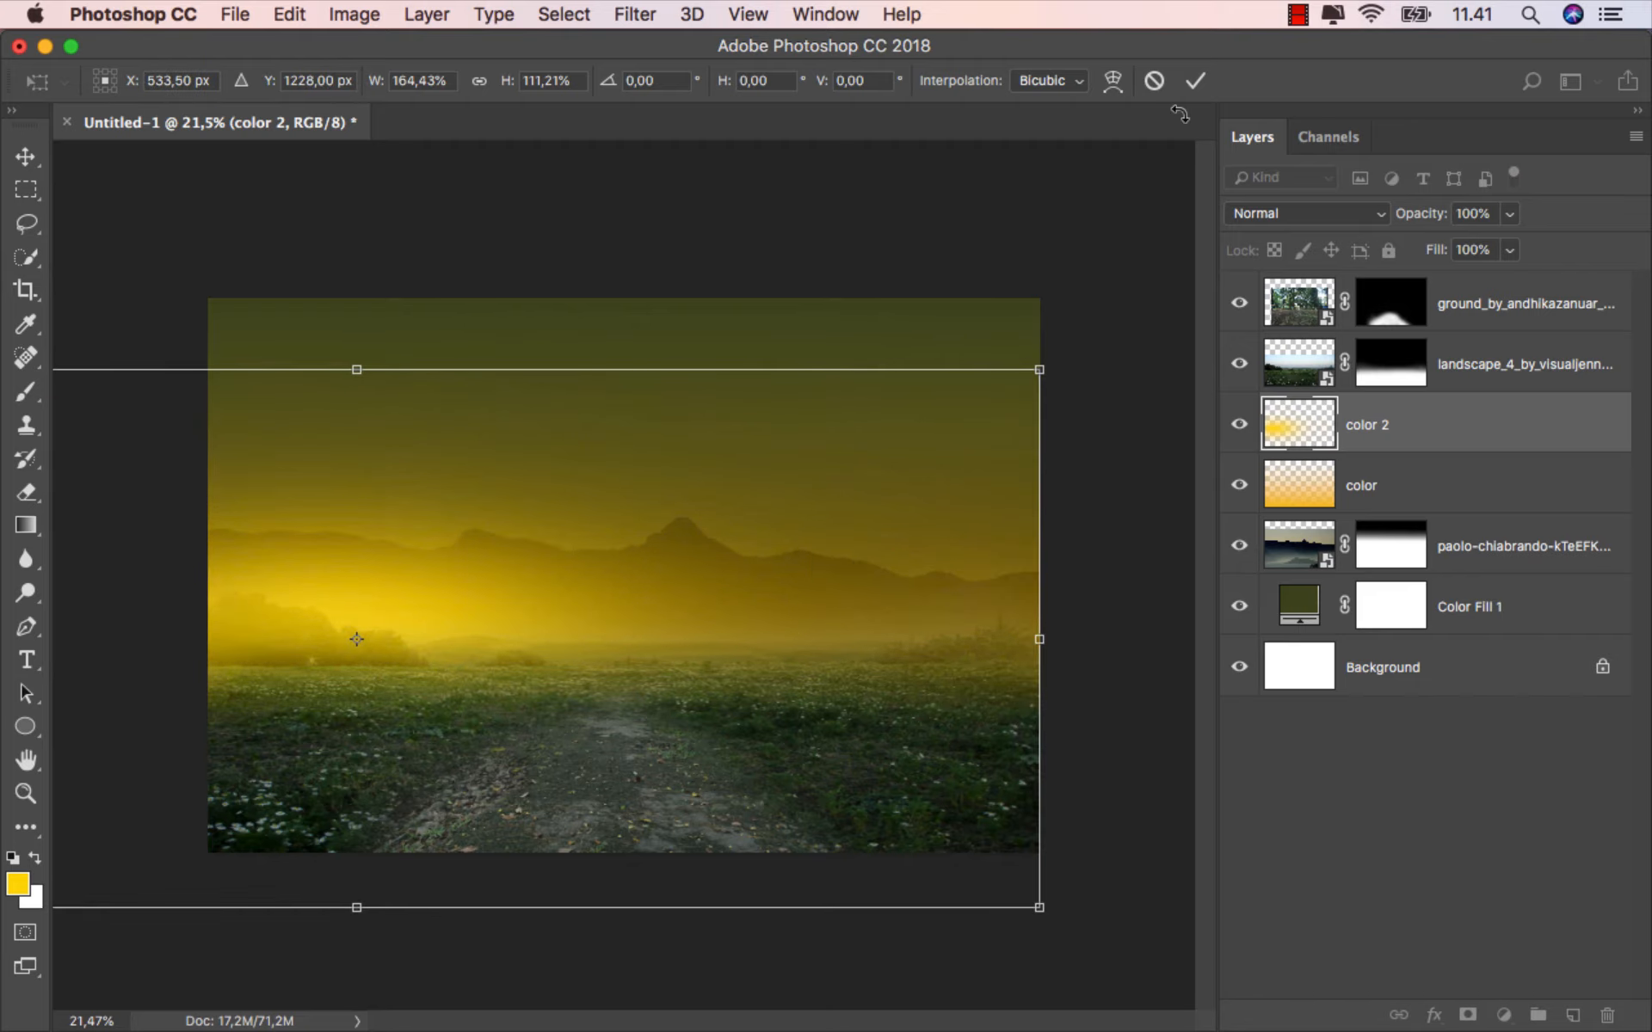
left_click(1195, 81)
Nudge the glow slightly down and to the right, and toggle color 2's visibility to compare the result.
scroll(979, 490, "up", 2)
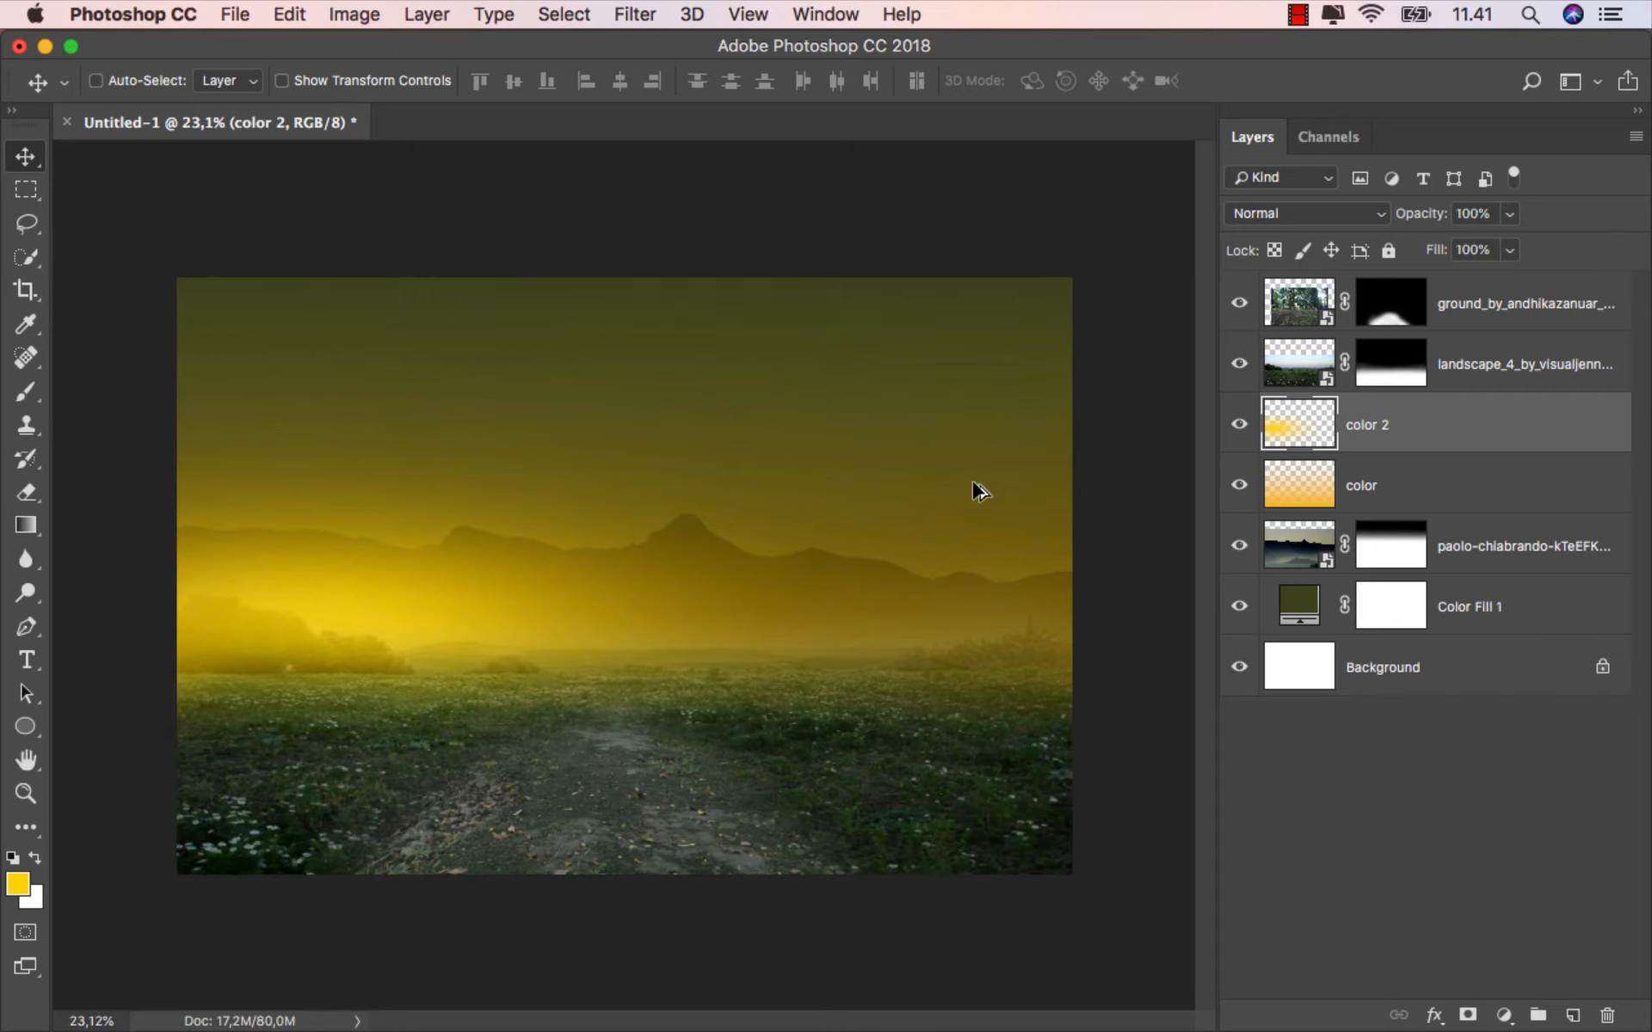
scroll(439, 484, "up", 3)
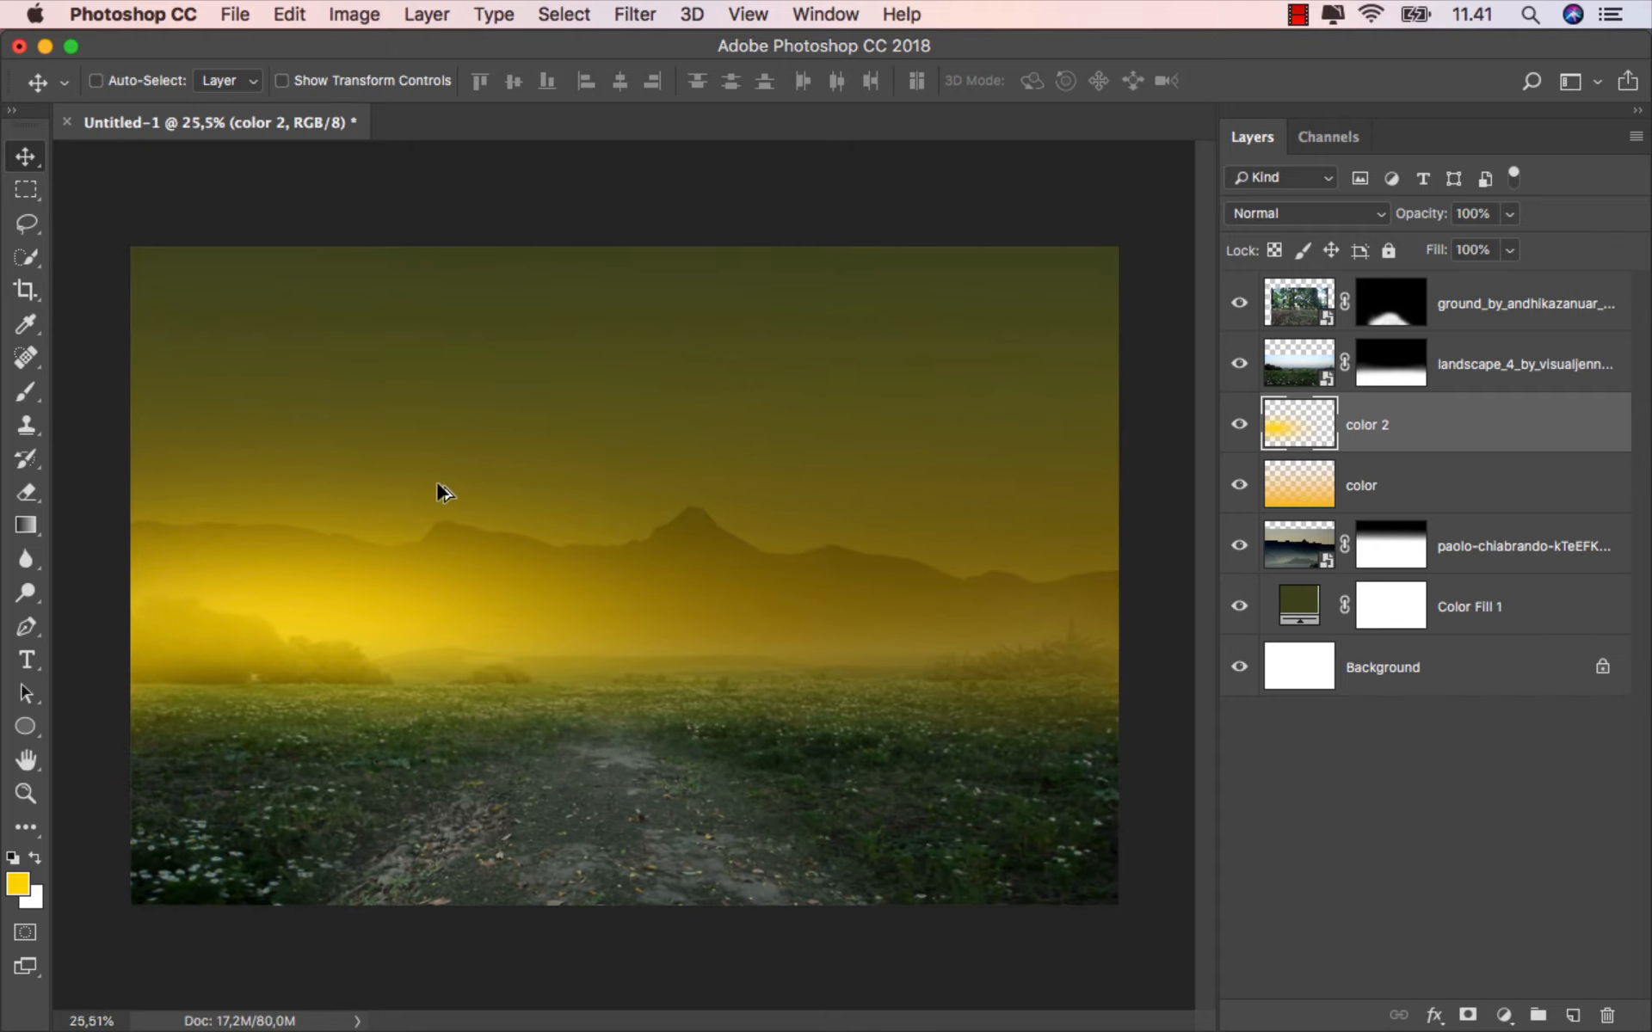
left_click_drag(461, 527, 475, 542)
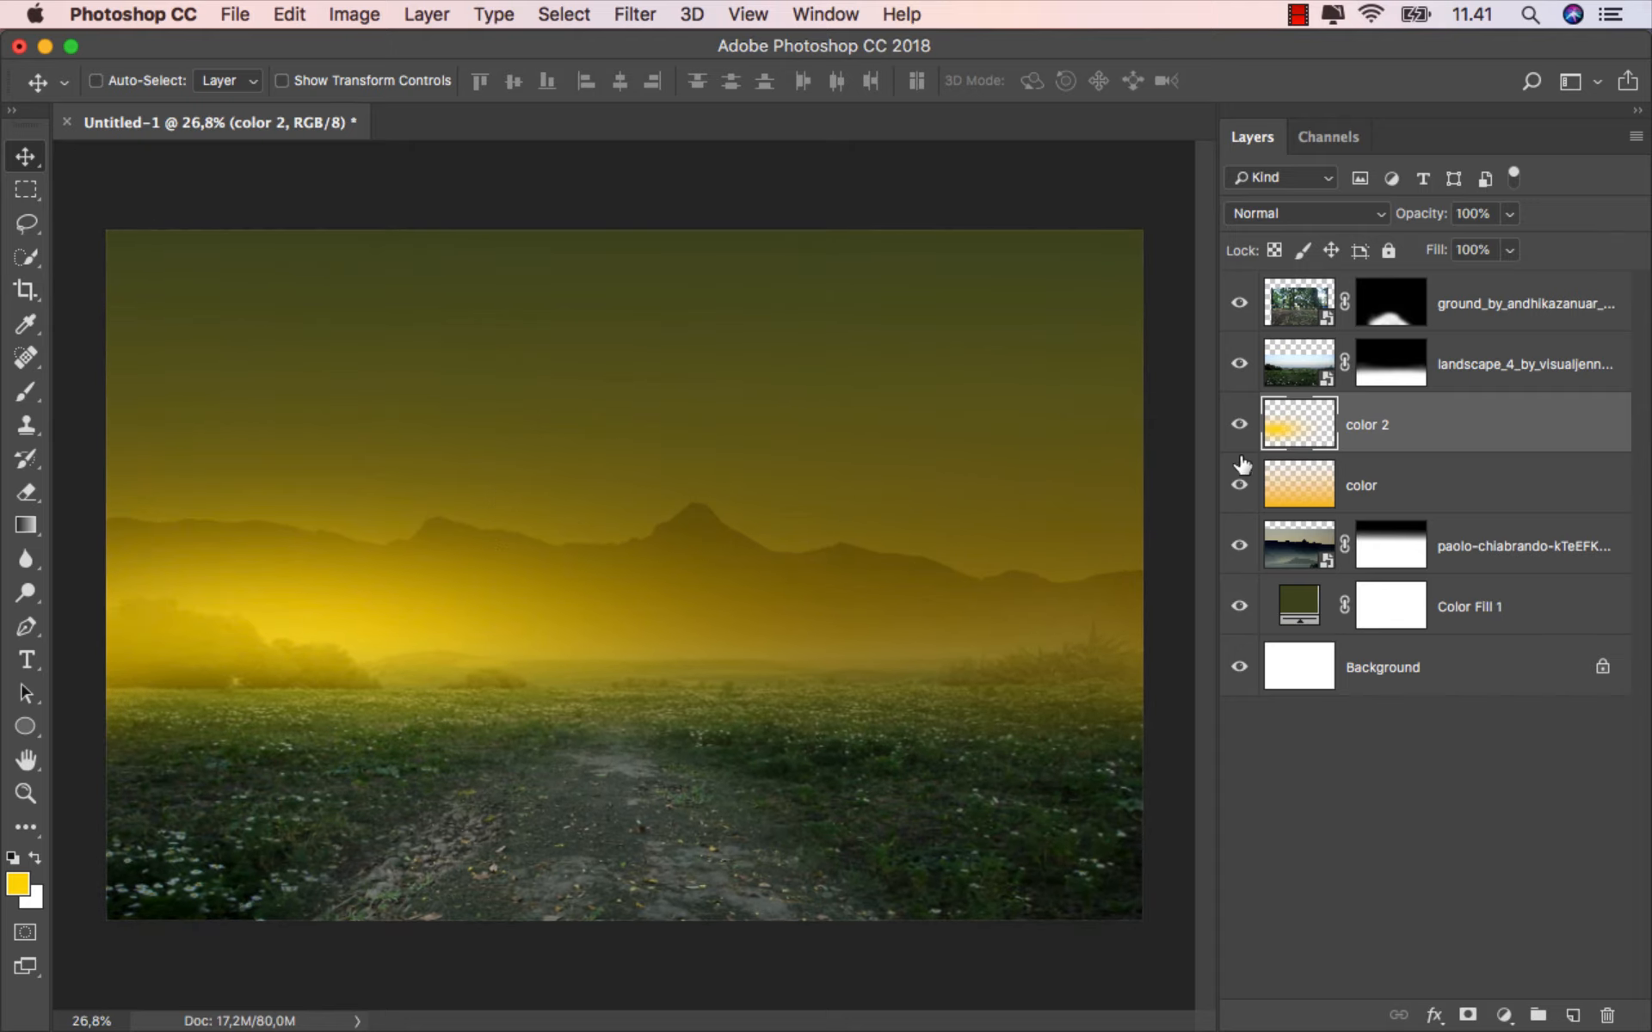
left_click(1240, 424)
left_click(1239, 424)
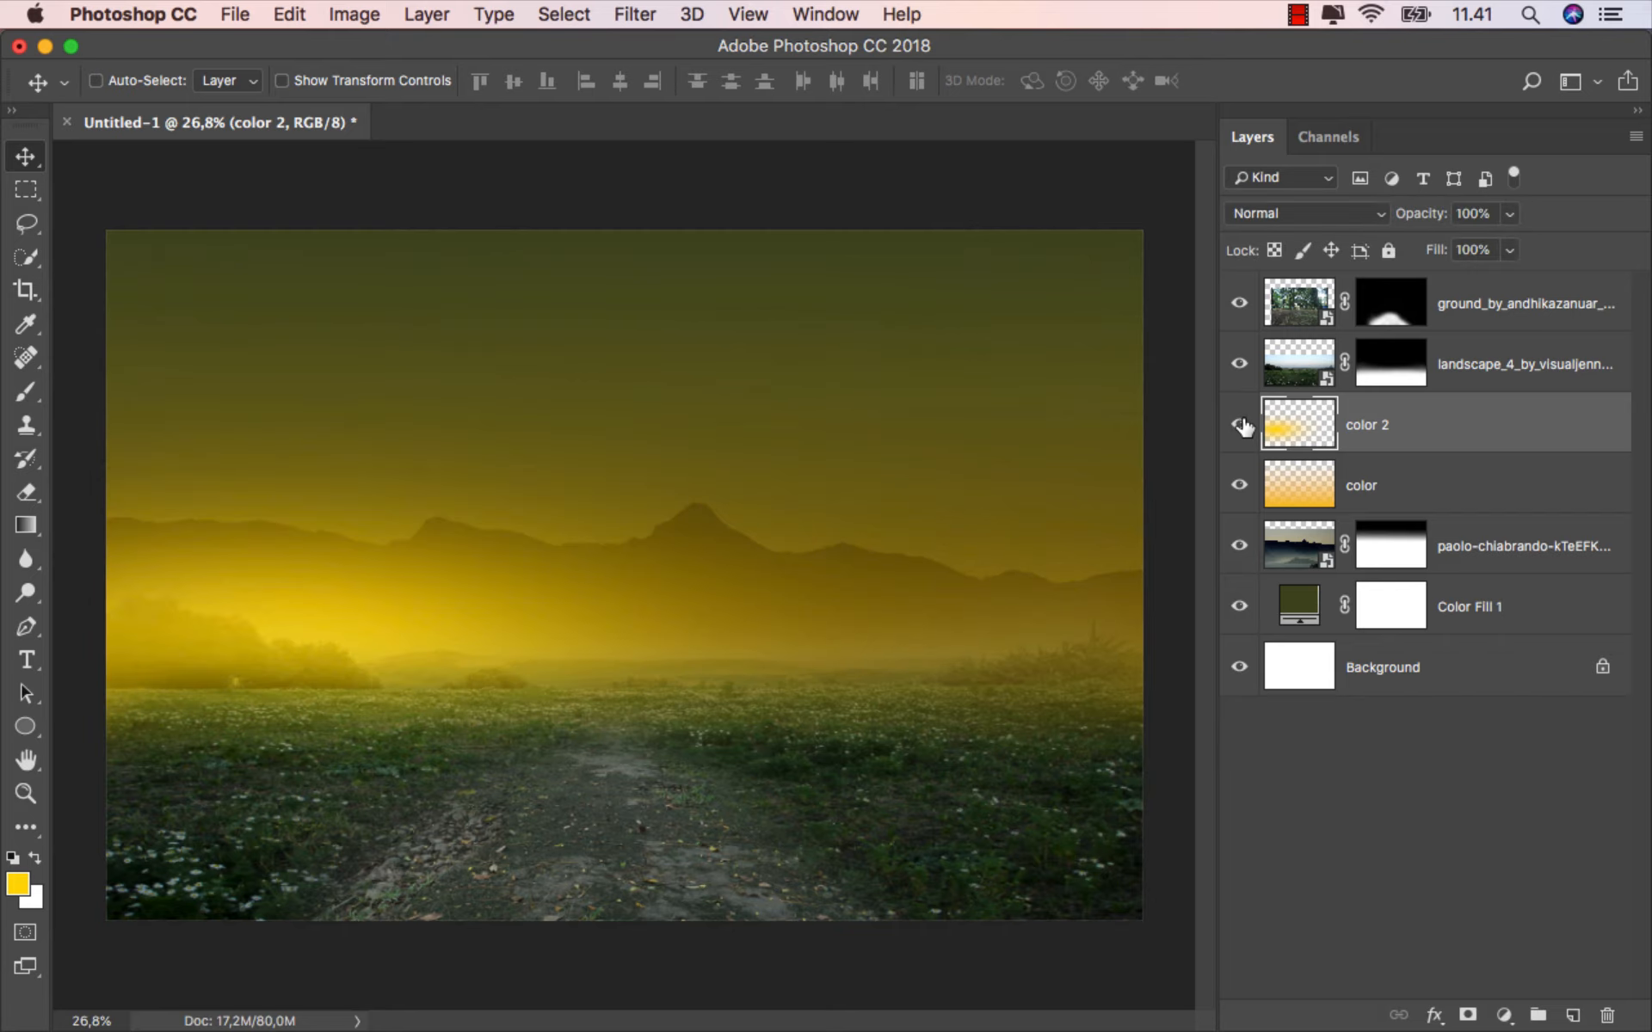
Add a Solid Color fill layer in yellow ffd800 above the landscape photo and clip it to that photo.
left_click(1482, 370)
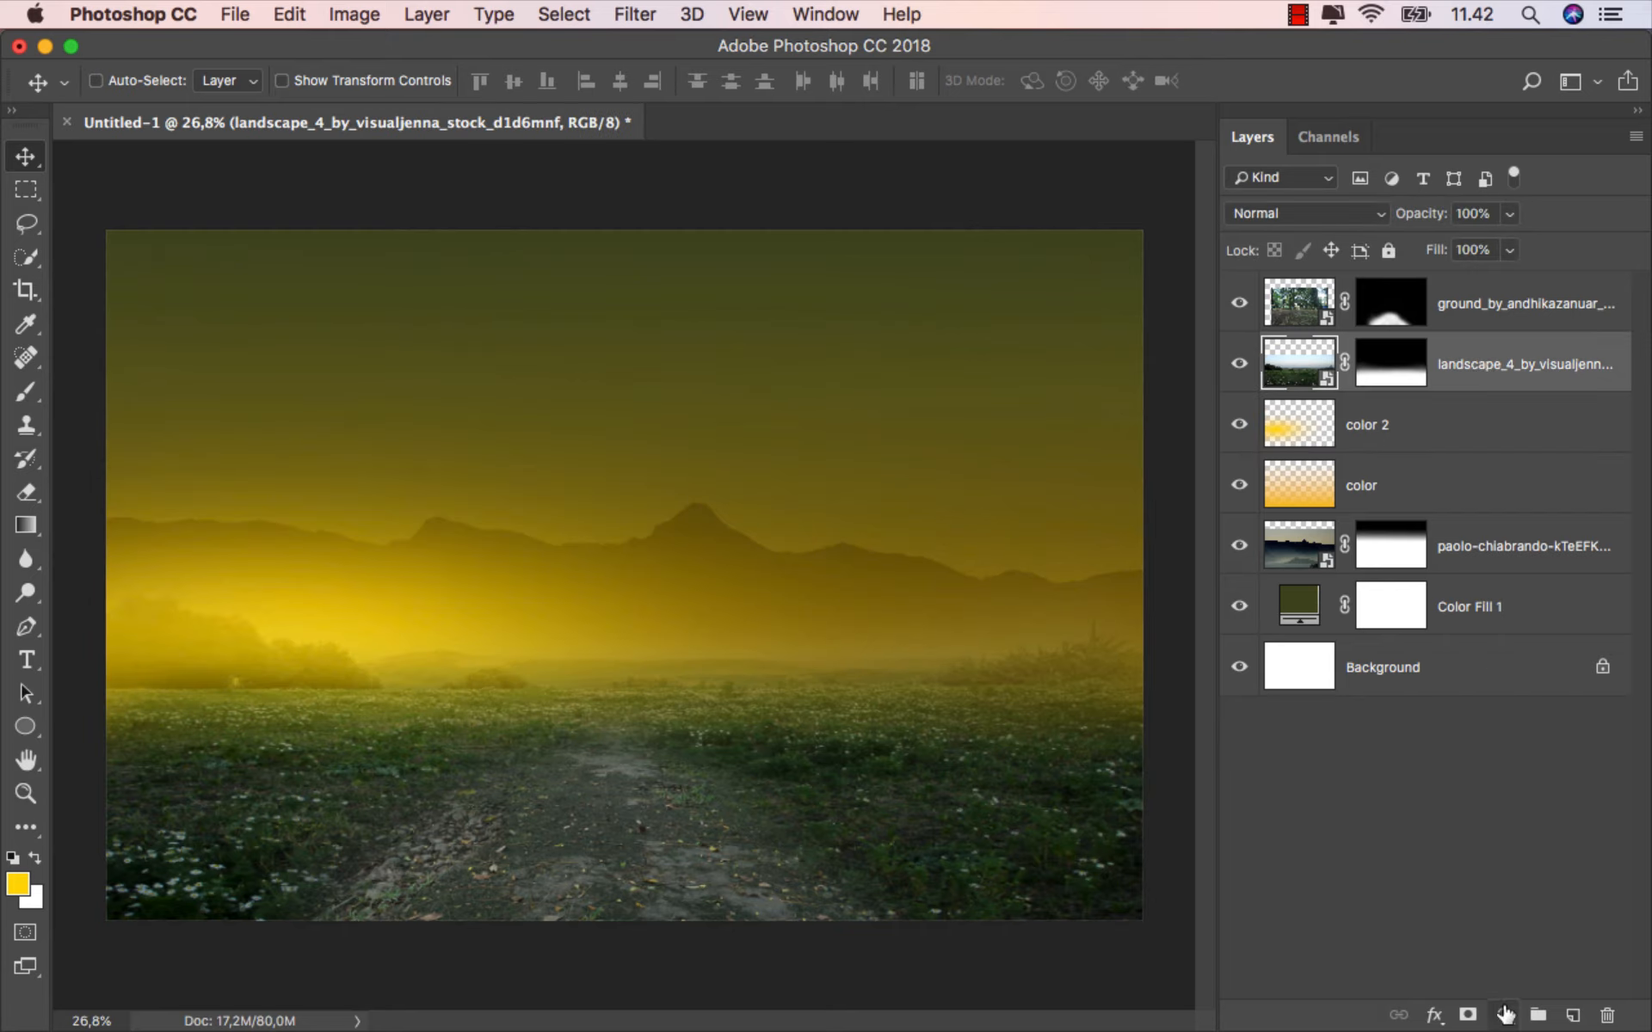
left_click(1504, 1015)
left_click(1547, 522)
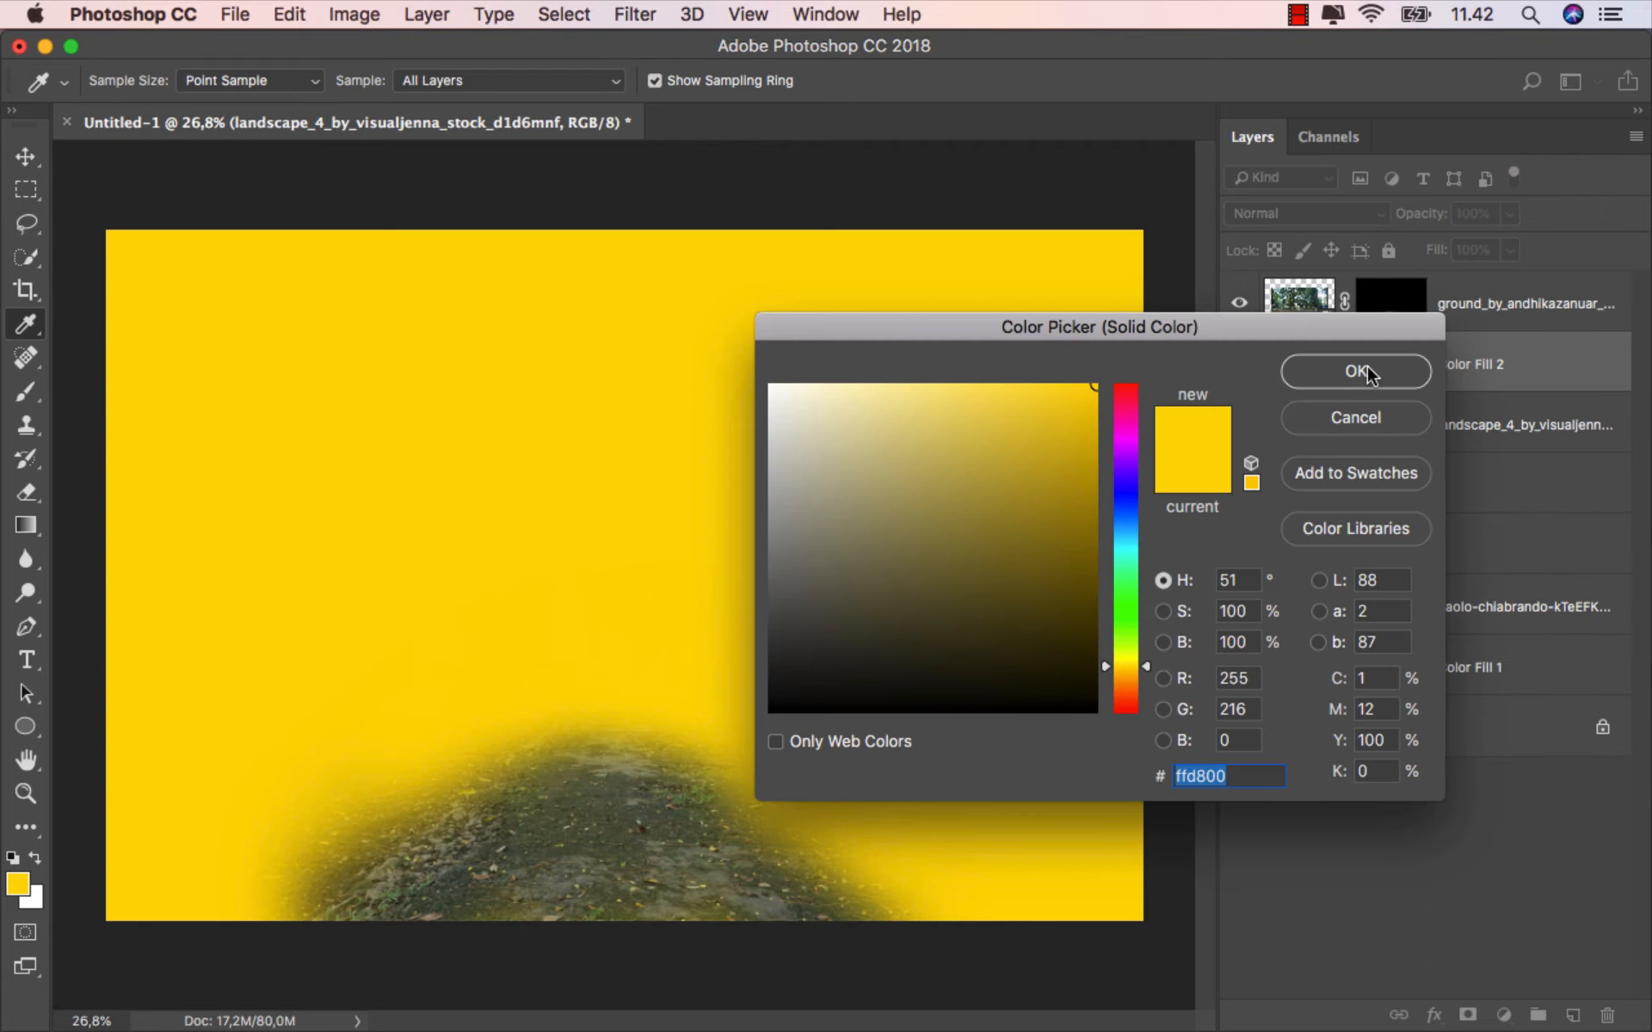
left_click(1366, 372)
right_click(1515, 369)
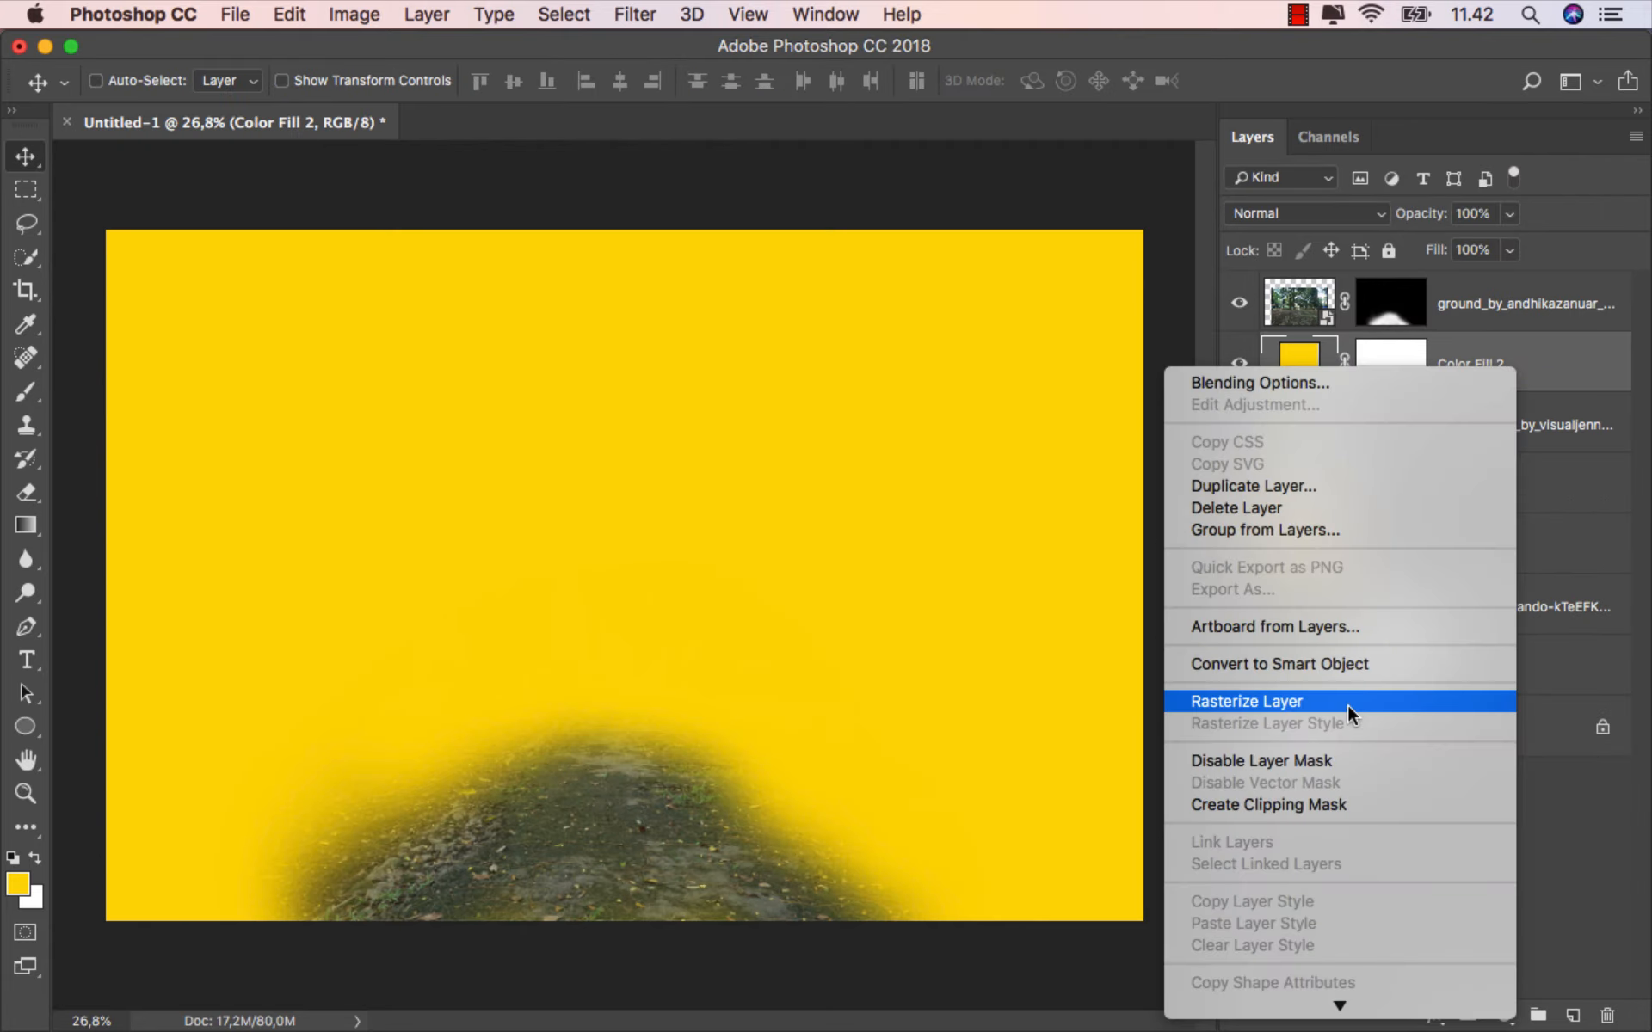
left_click(1335, 802)
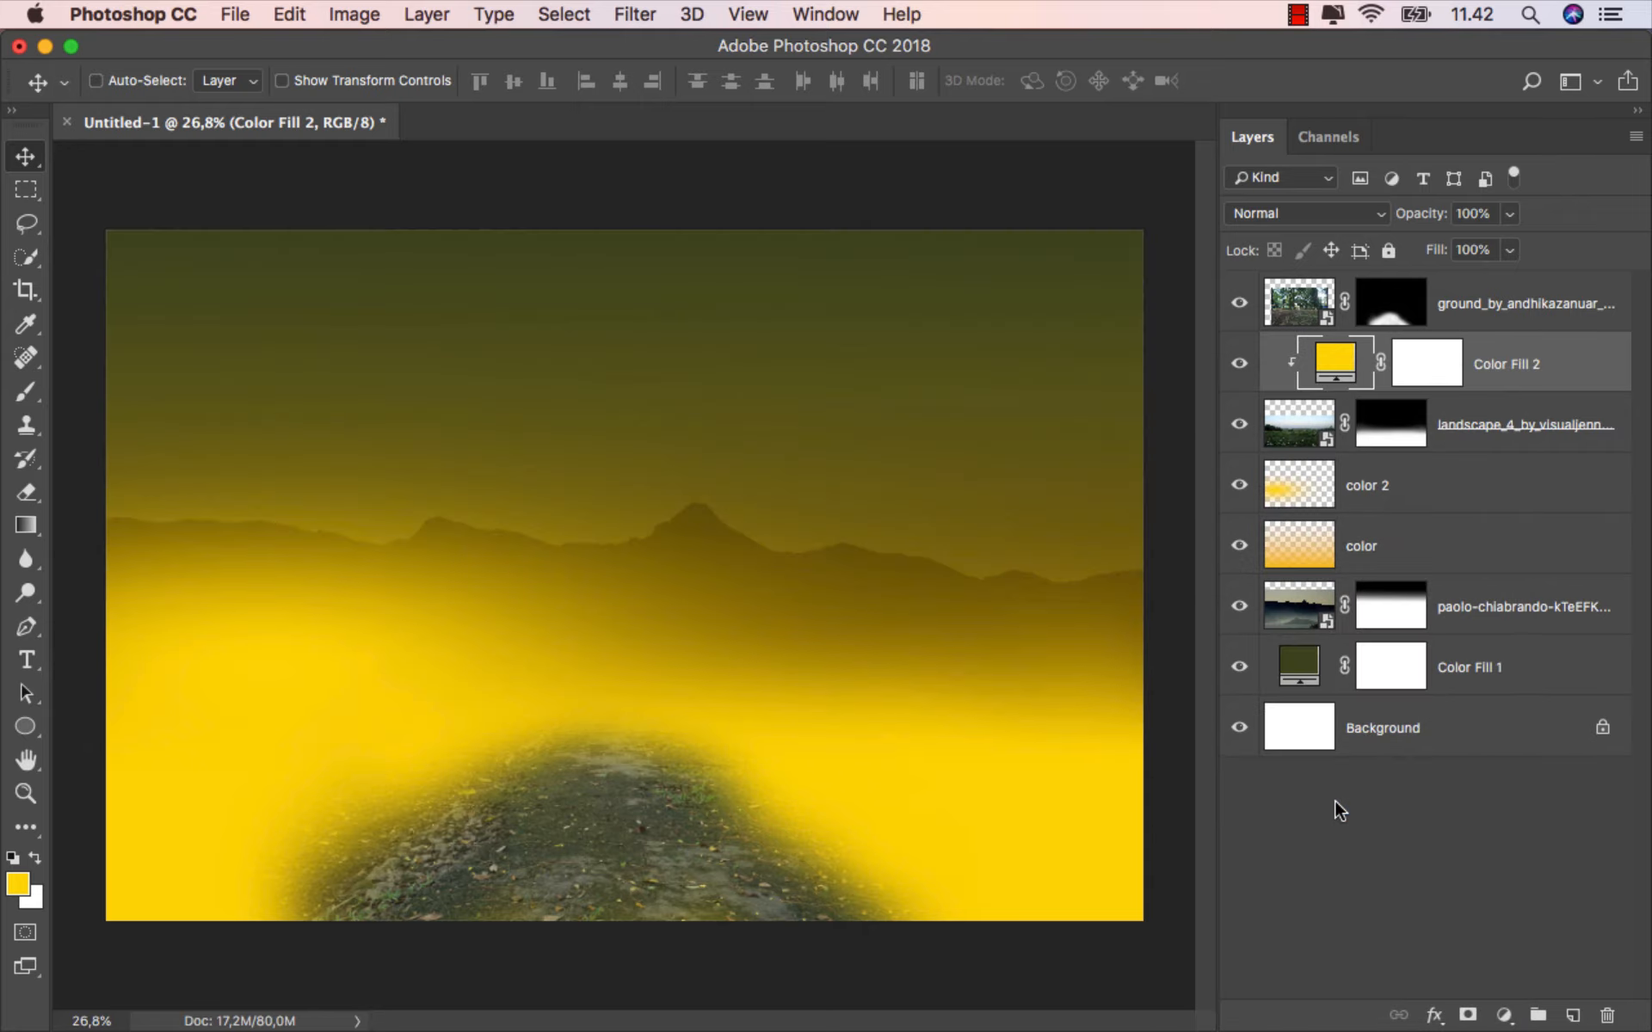
Change the clipped color fill to the darker golden yellow d8b502, sampled from the mist in the image.
double_click(1325, 368)
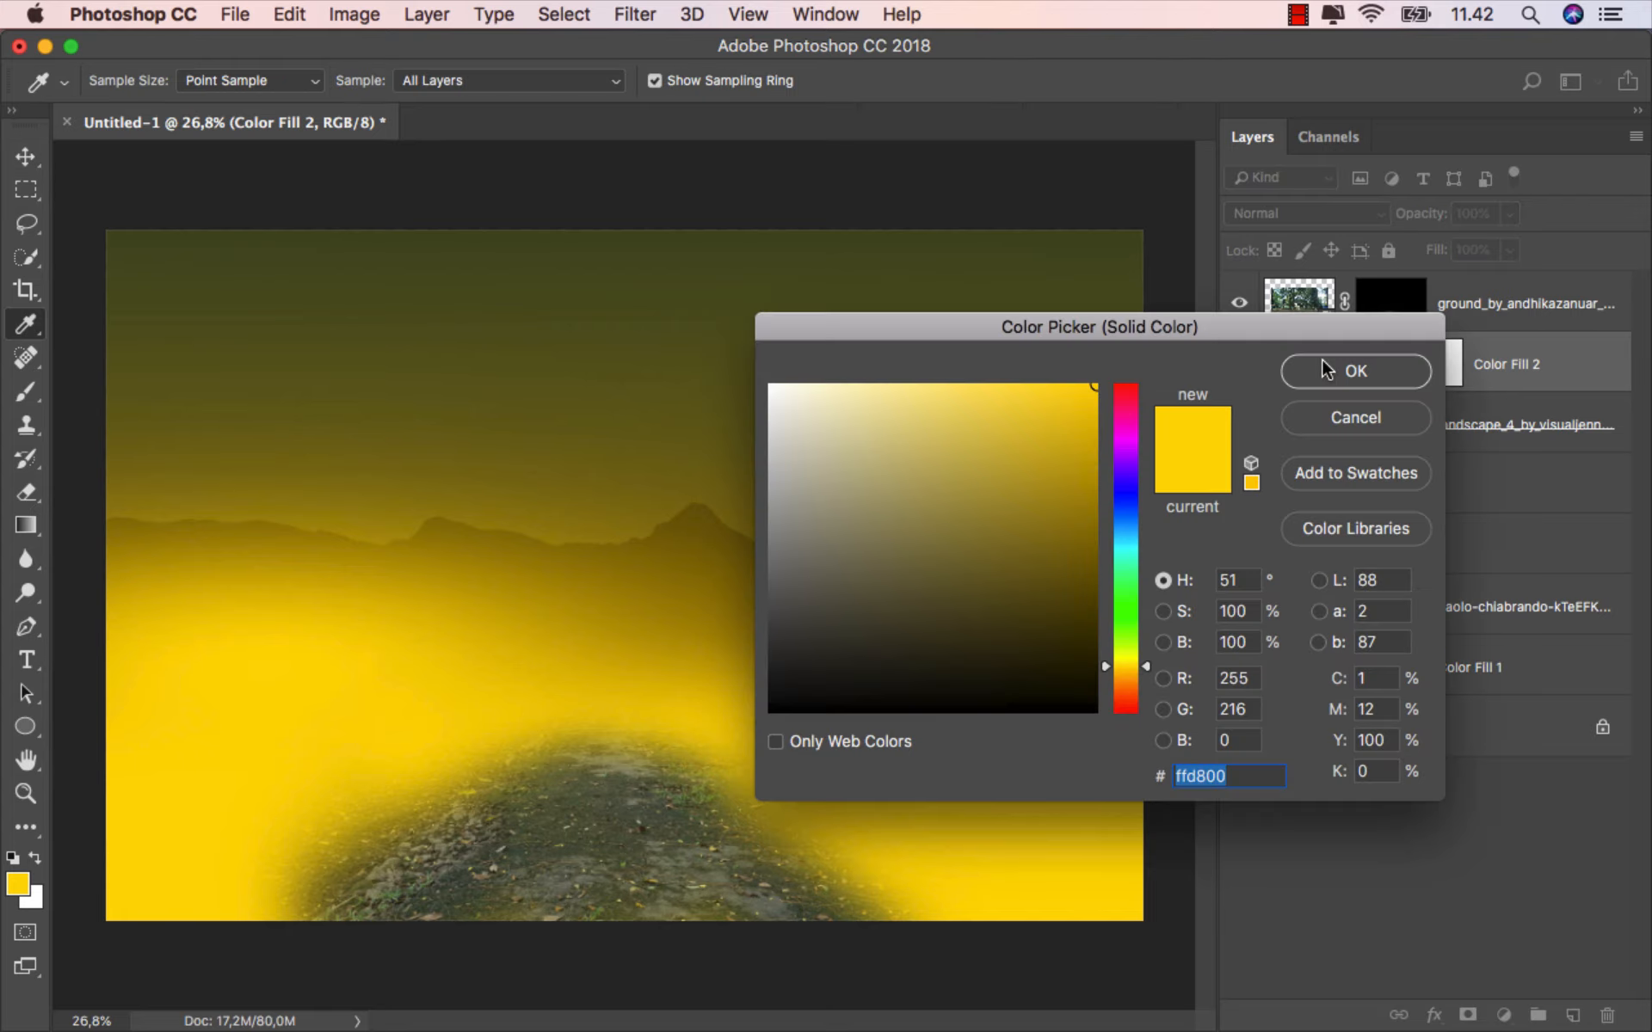
left_click_drag(1090, 415, 1102, 413)
left_click_drag(617, 606, 625, 593)
left_click_drag(350, 617, 355, 596)
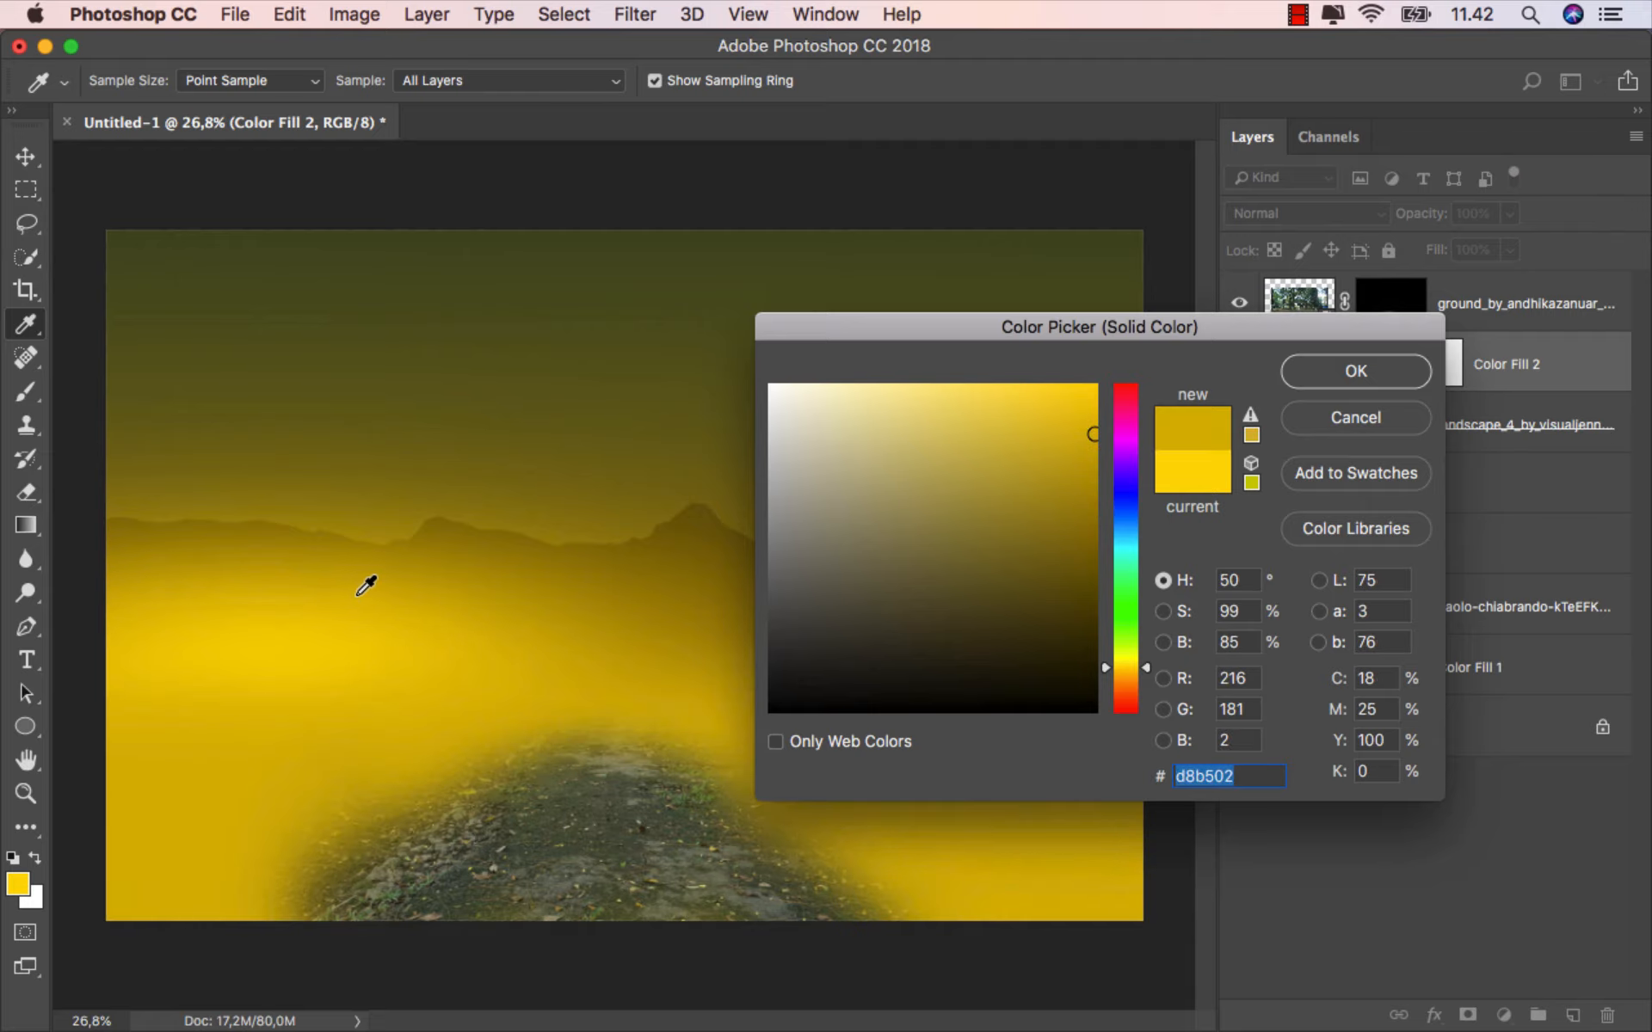
left_click(1338, 372)
Lower the golden color fill layer's Fill to 13%.
left_click(1510, 250)
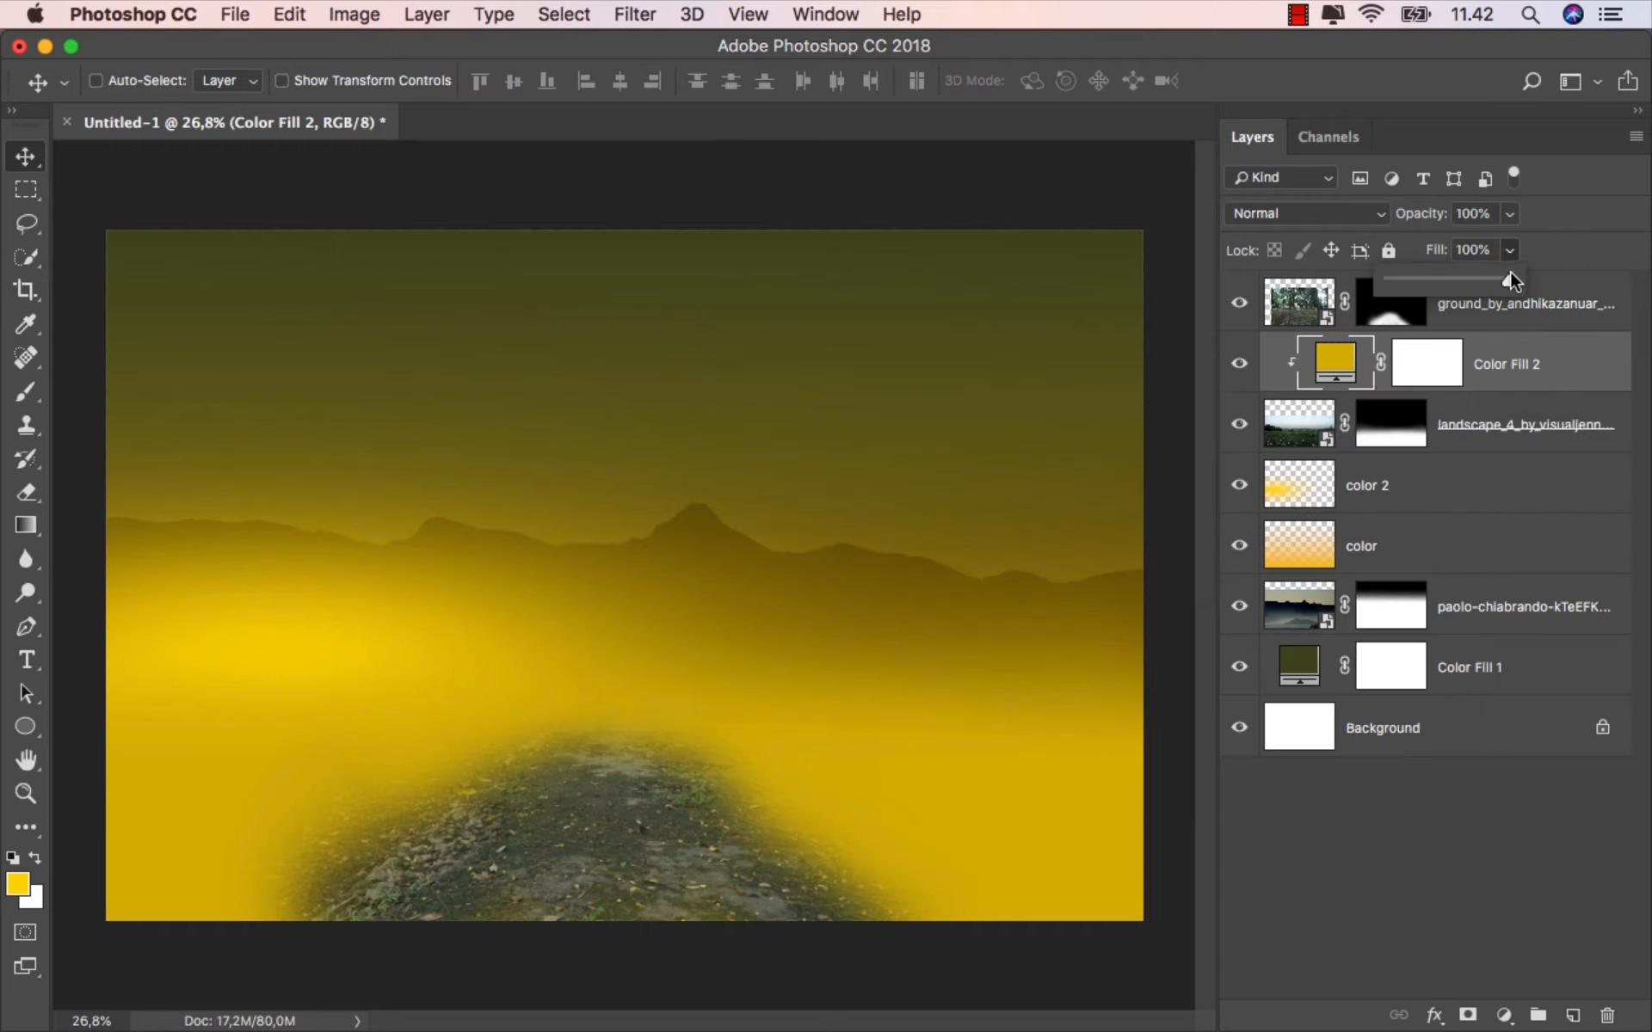
left_click_drag(1440, 283, 1405, 287)
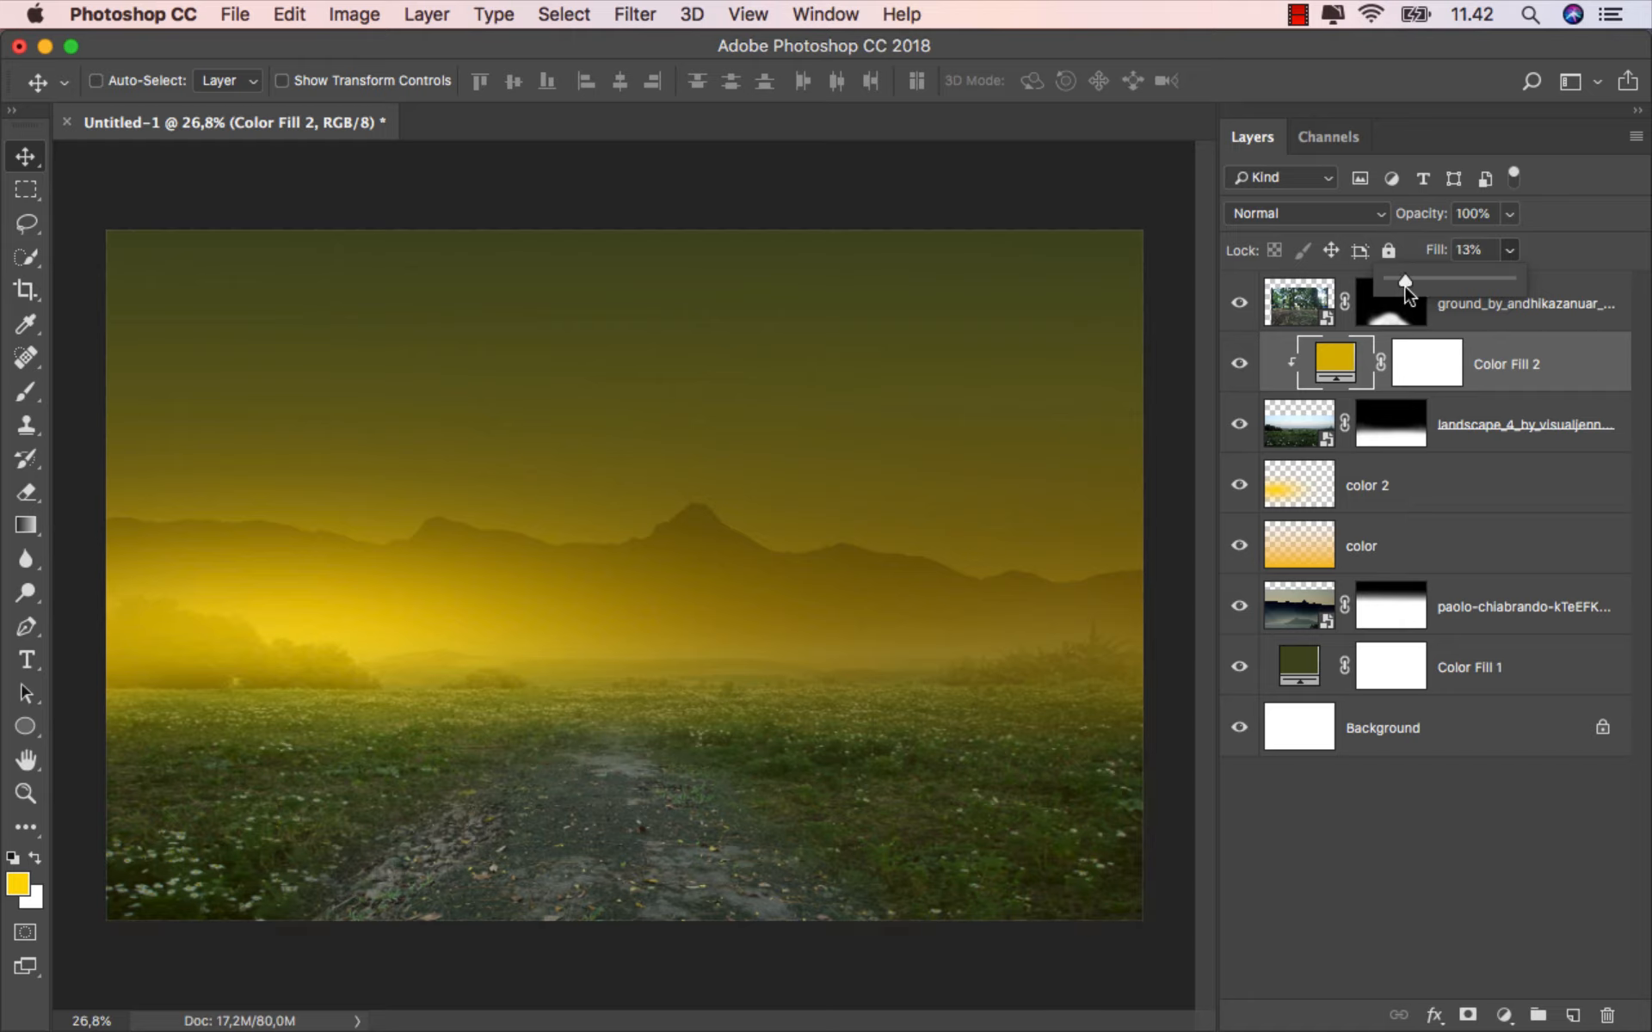
left_click(1493, 360)
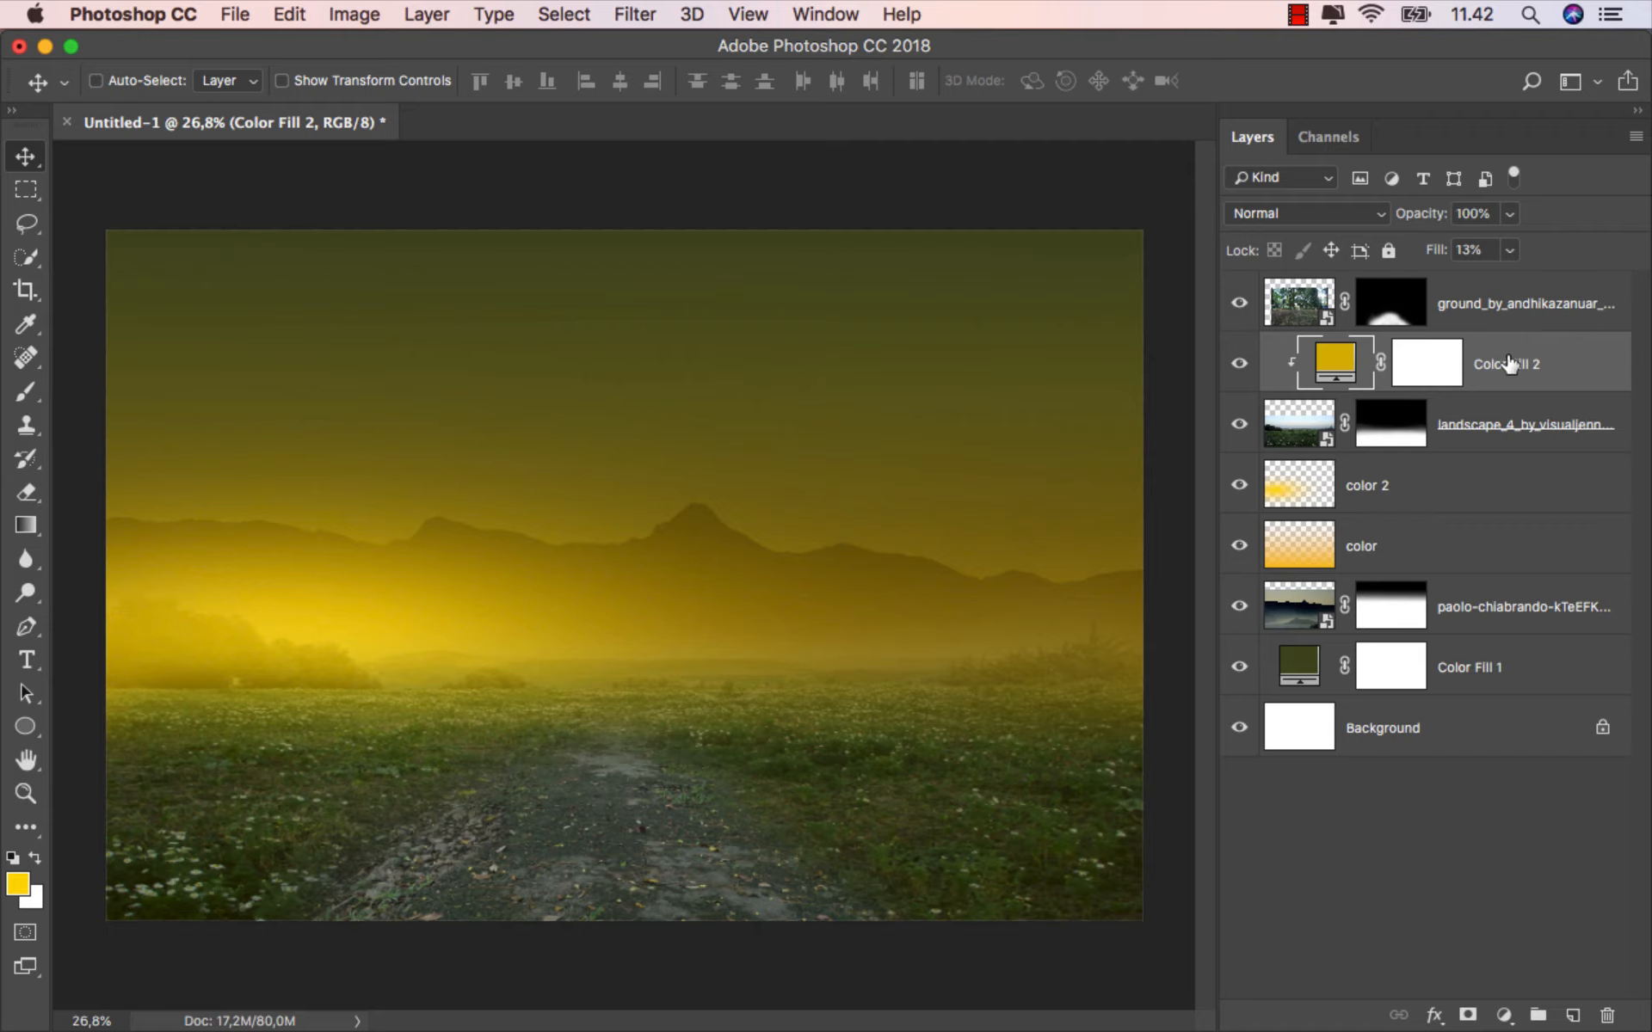
Clip a Brightness/Contrast adjustment to the ground photo with Brightness at -56, and toggle its visibility to compare.
left_click(1300, 305)
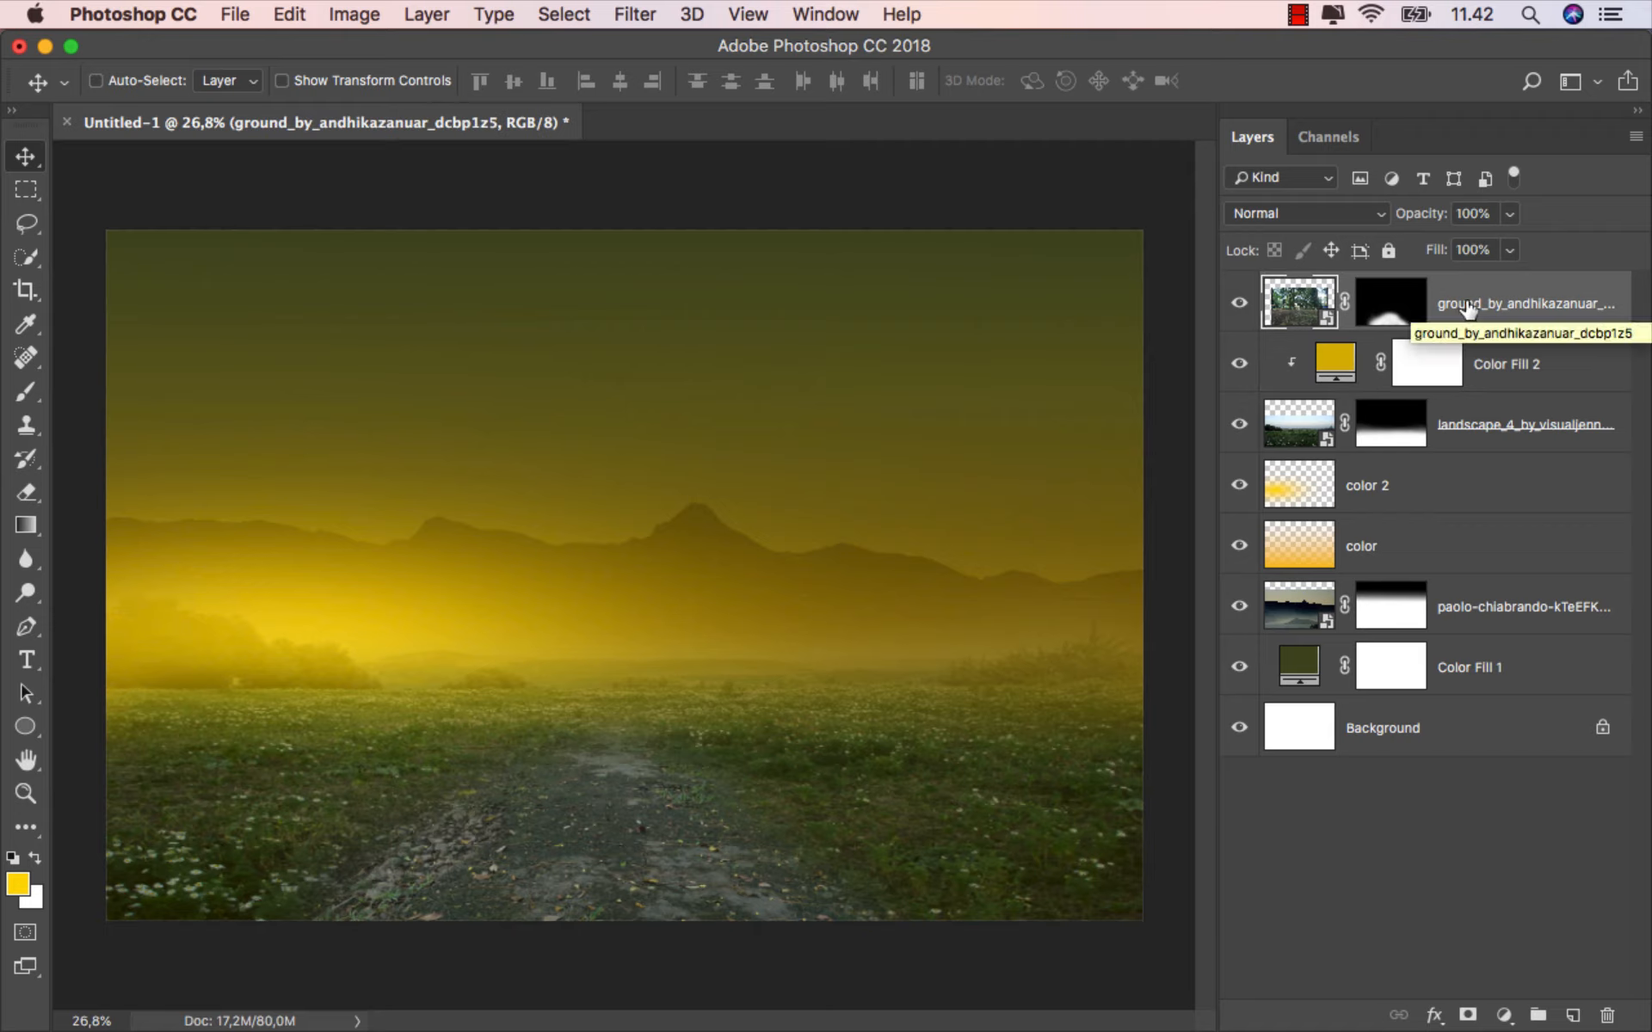
left_click(1501, 1012)
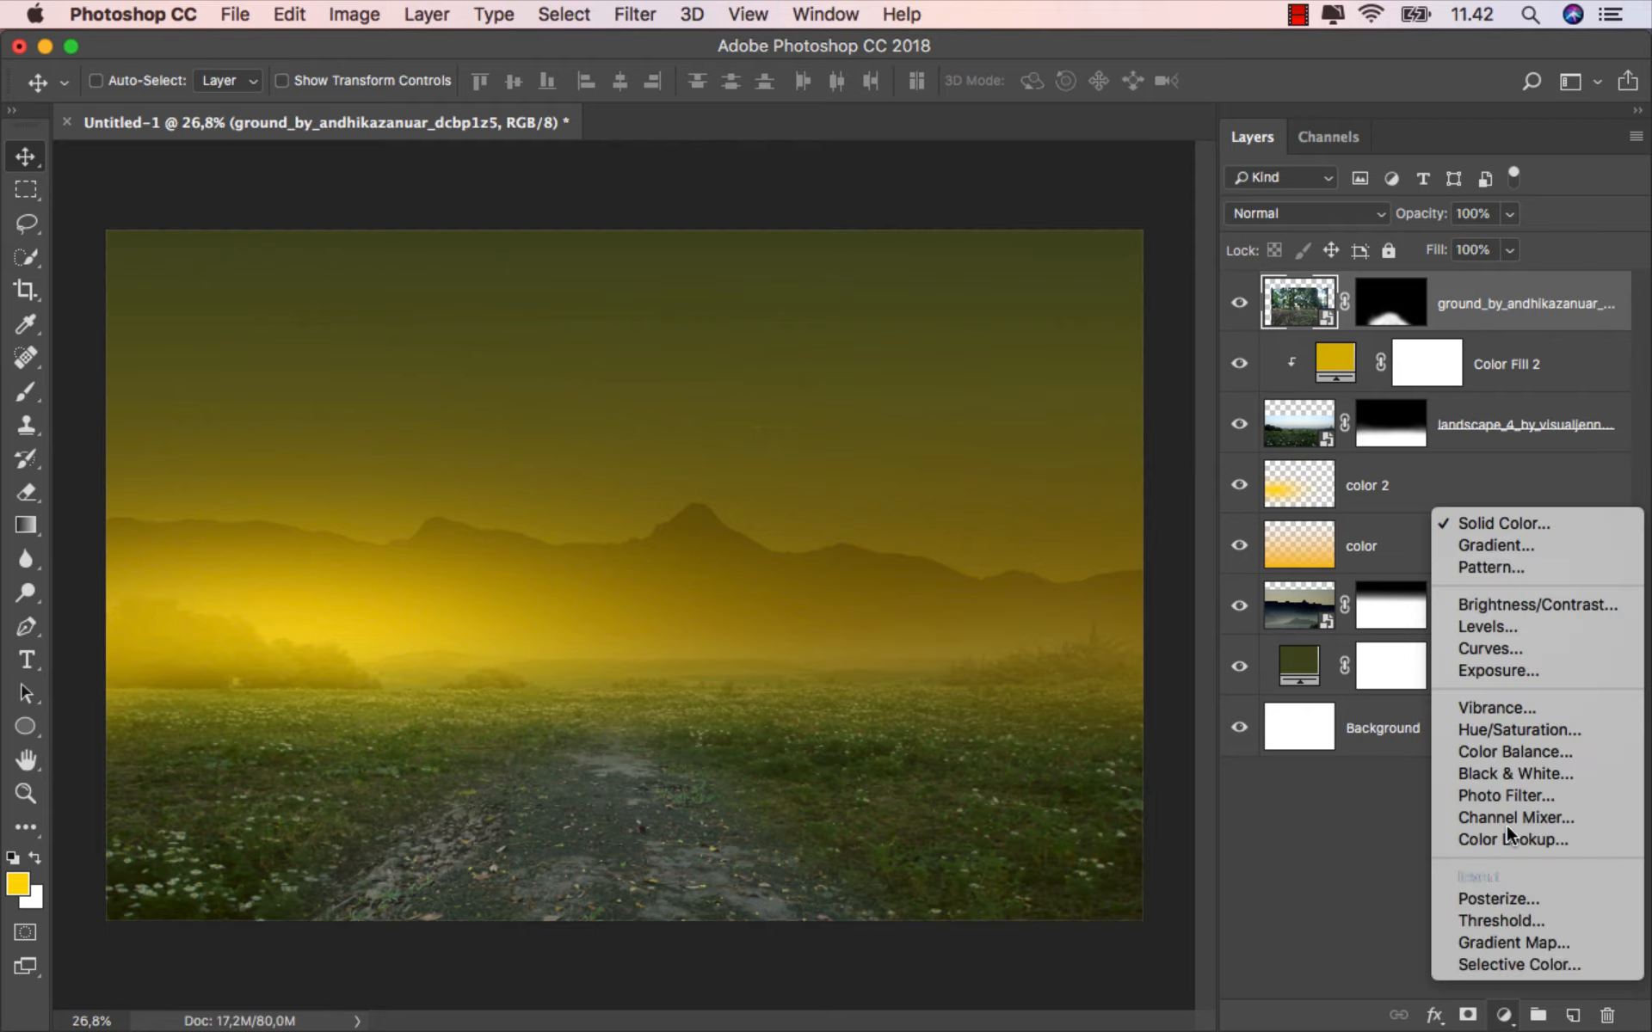
left_click(1544, 599)
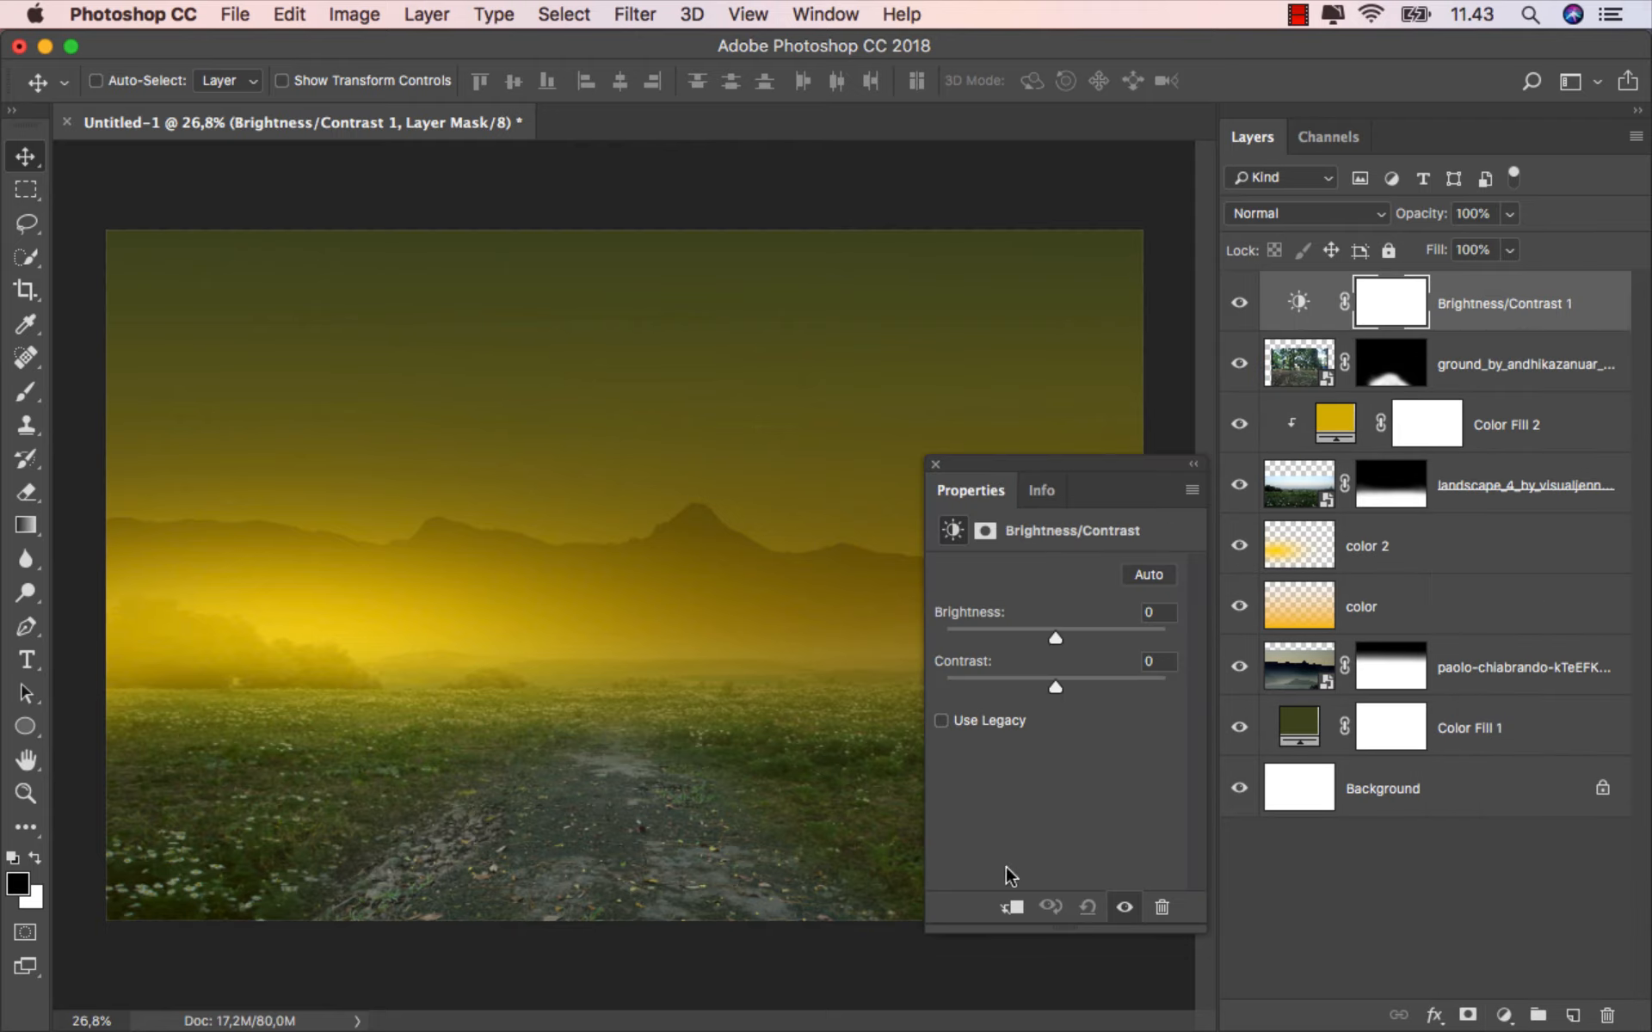
left_click(1011, 909)
left_click_drag(1127, 481, 1150, 486)
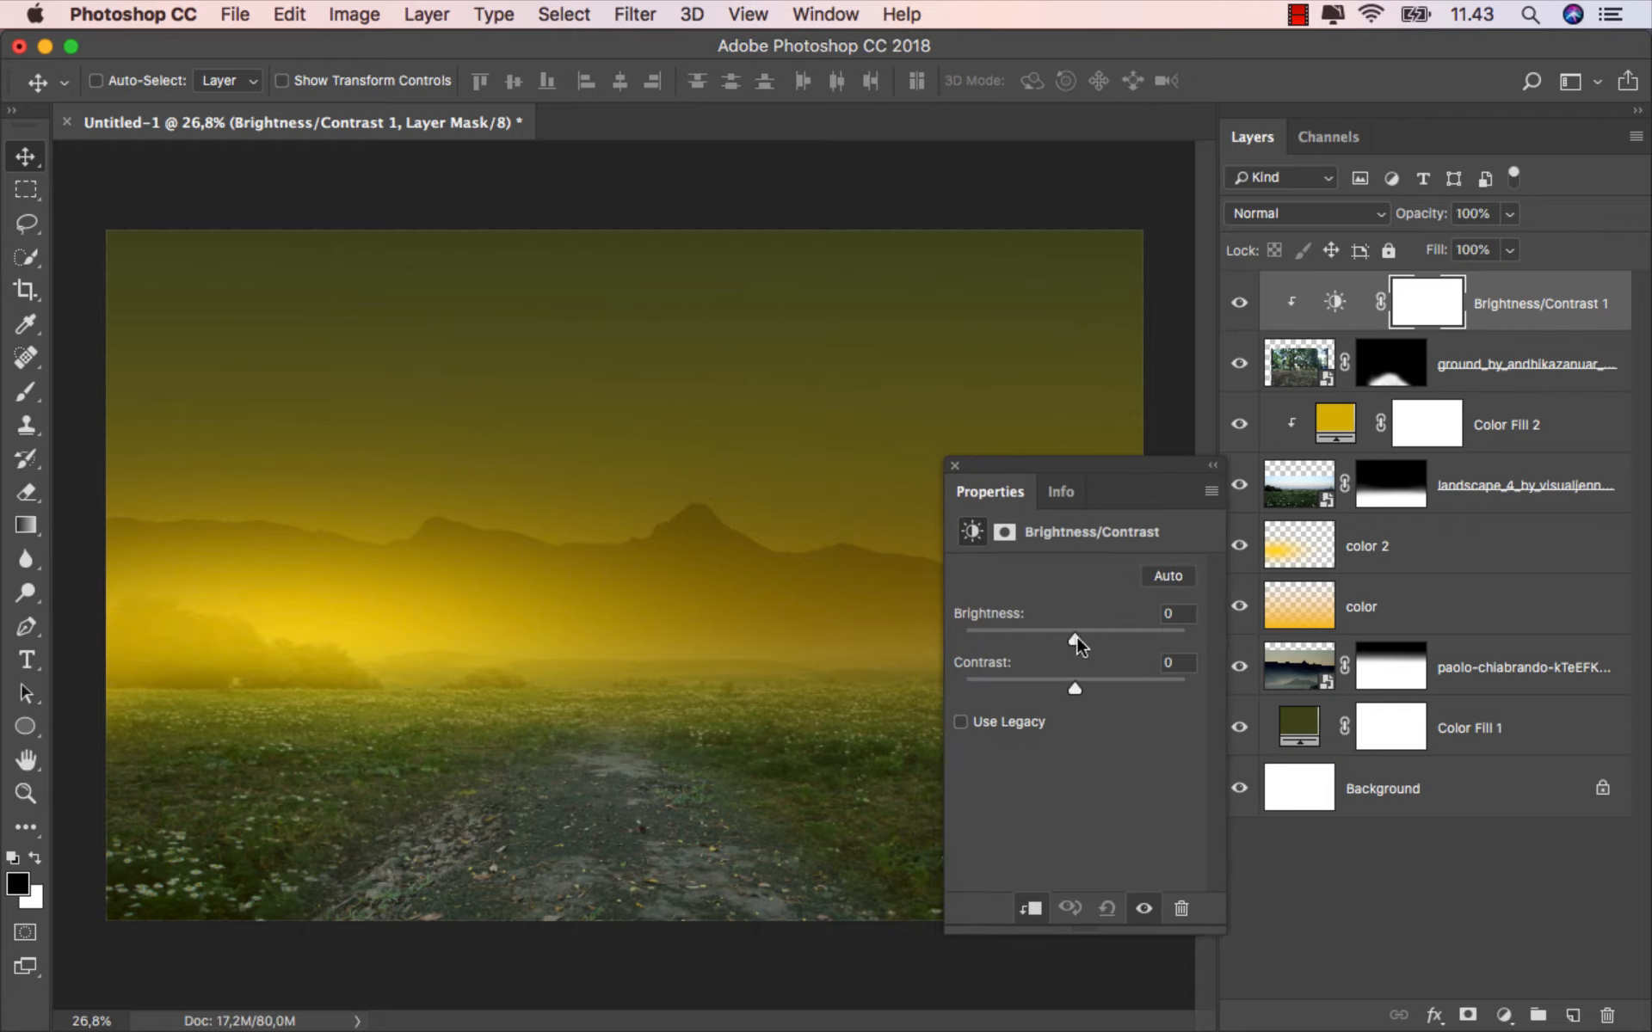
left_click_drag(1073, 636, 1037, 636)
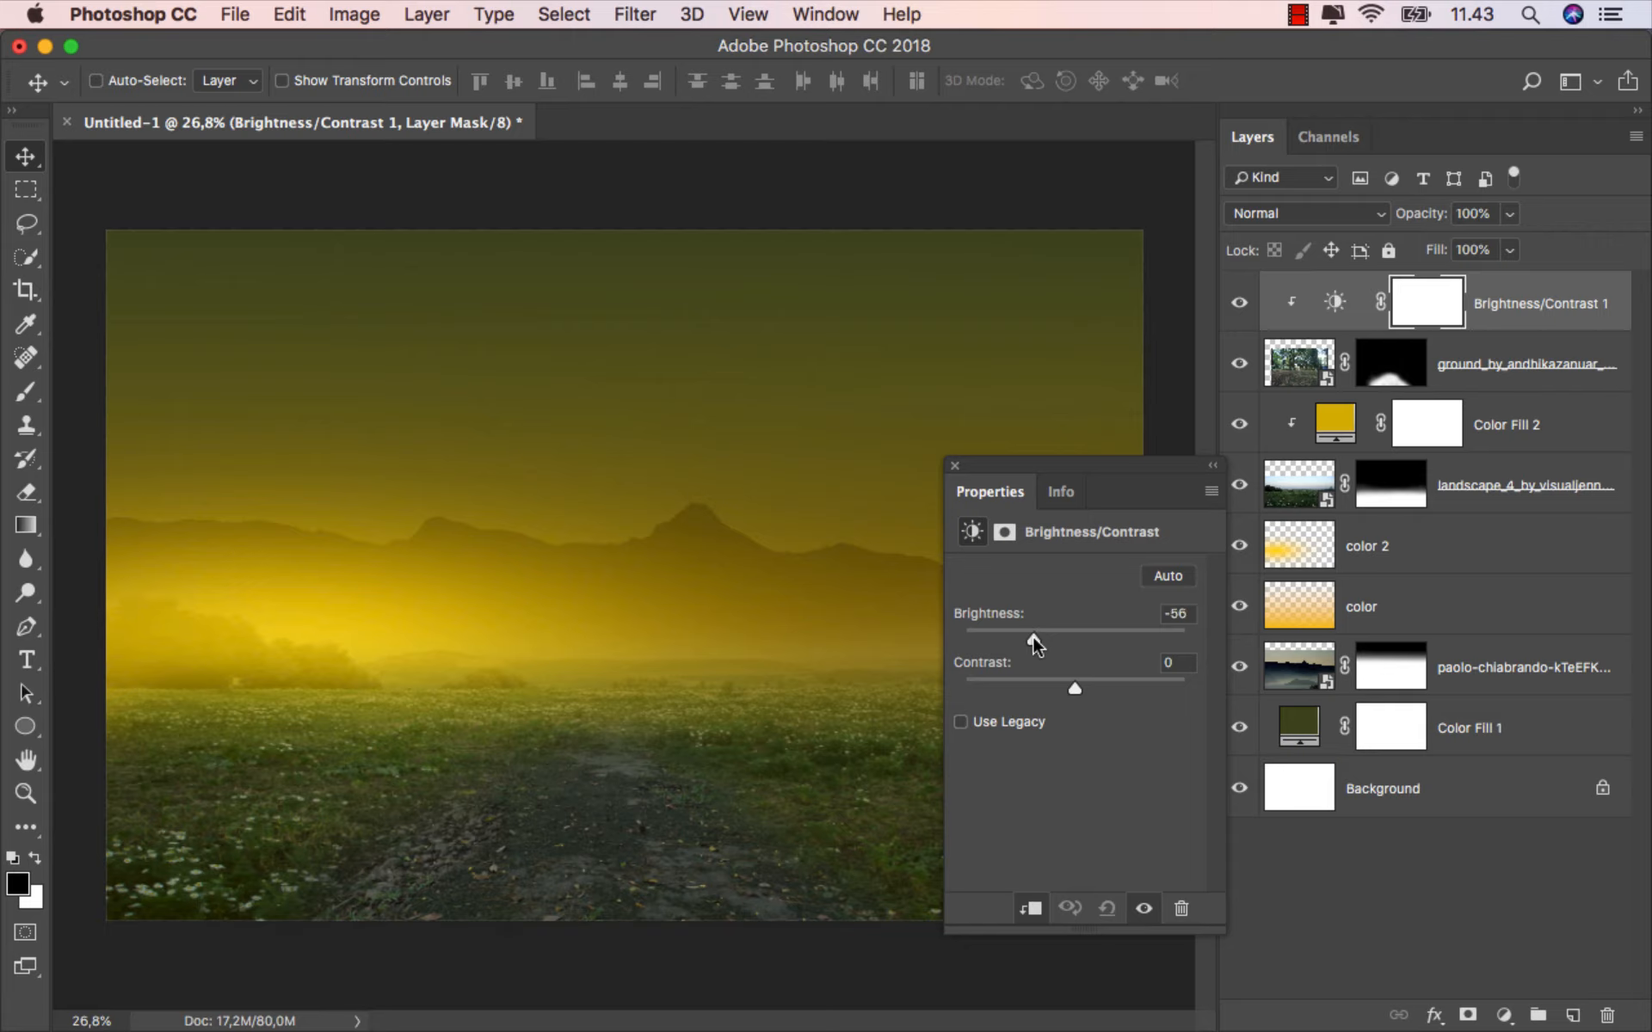
left_click(955, 466)
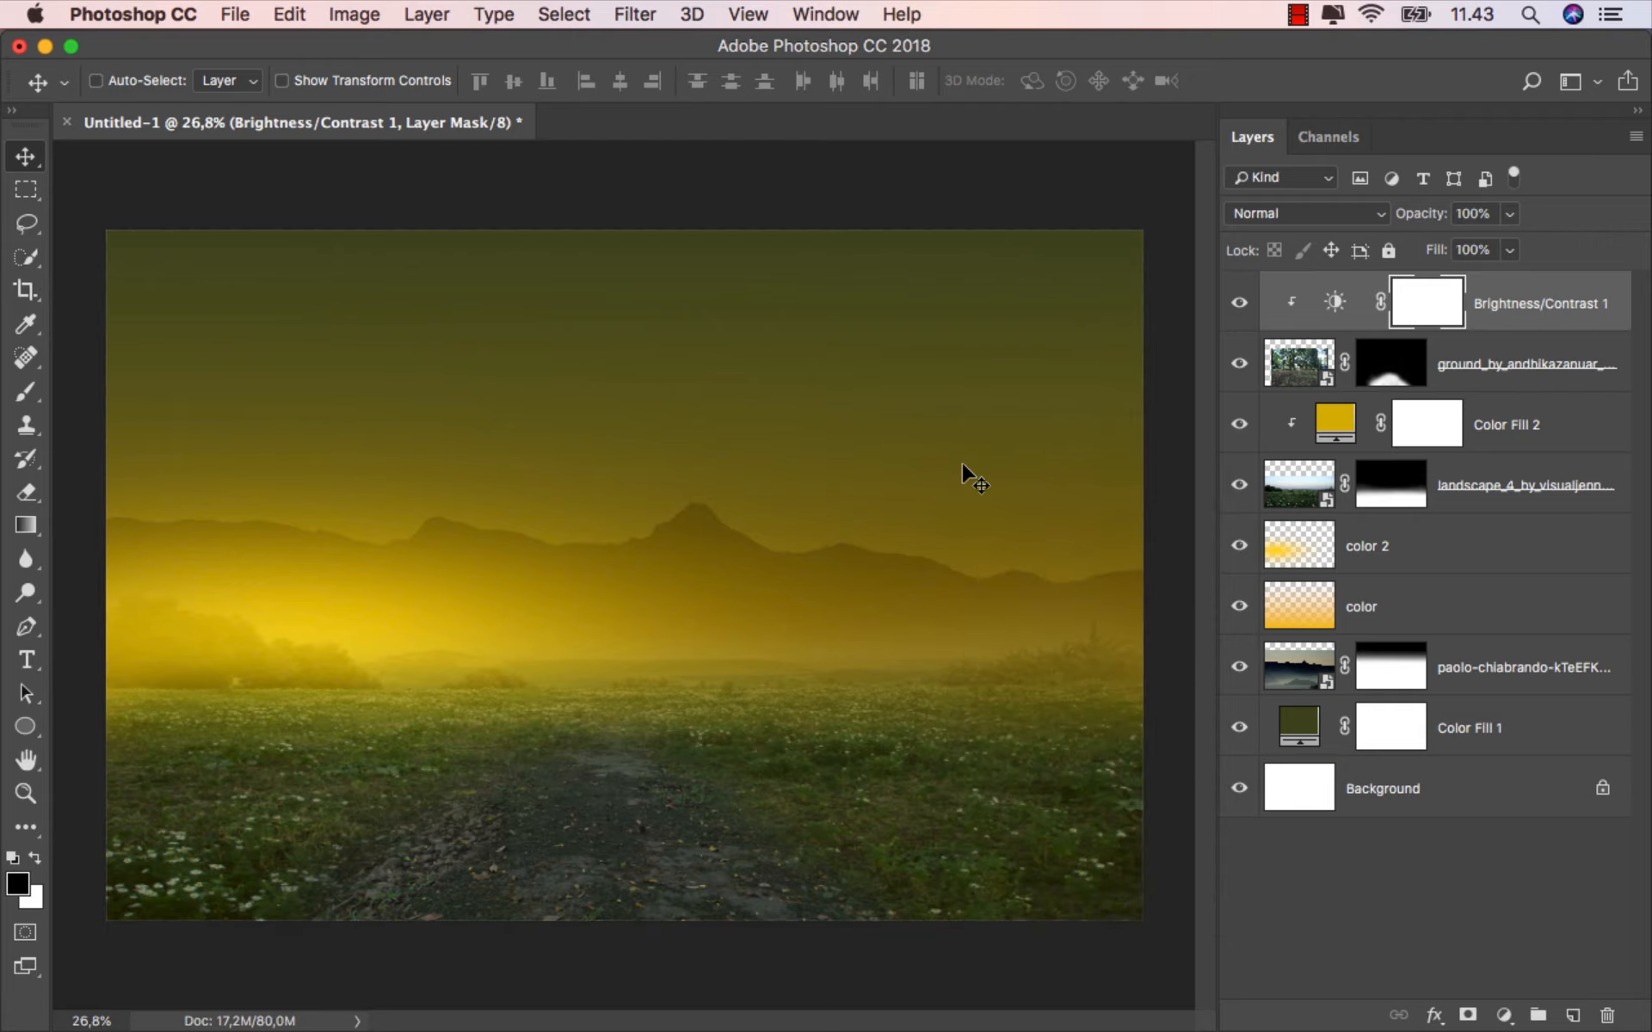
left_click(1239, 306)
left_click(1247, 308)
Clip a Color Balance adjustment to the ground photo with midtones Cyan-Red +5 and Yellow-Blue -10, and toggle it to compare.
left_click(1510, 321)
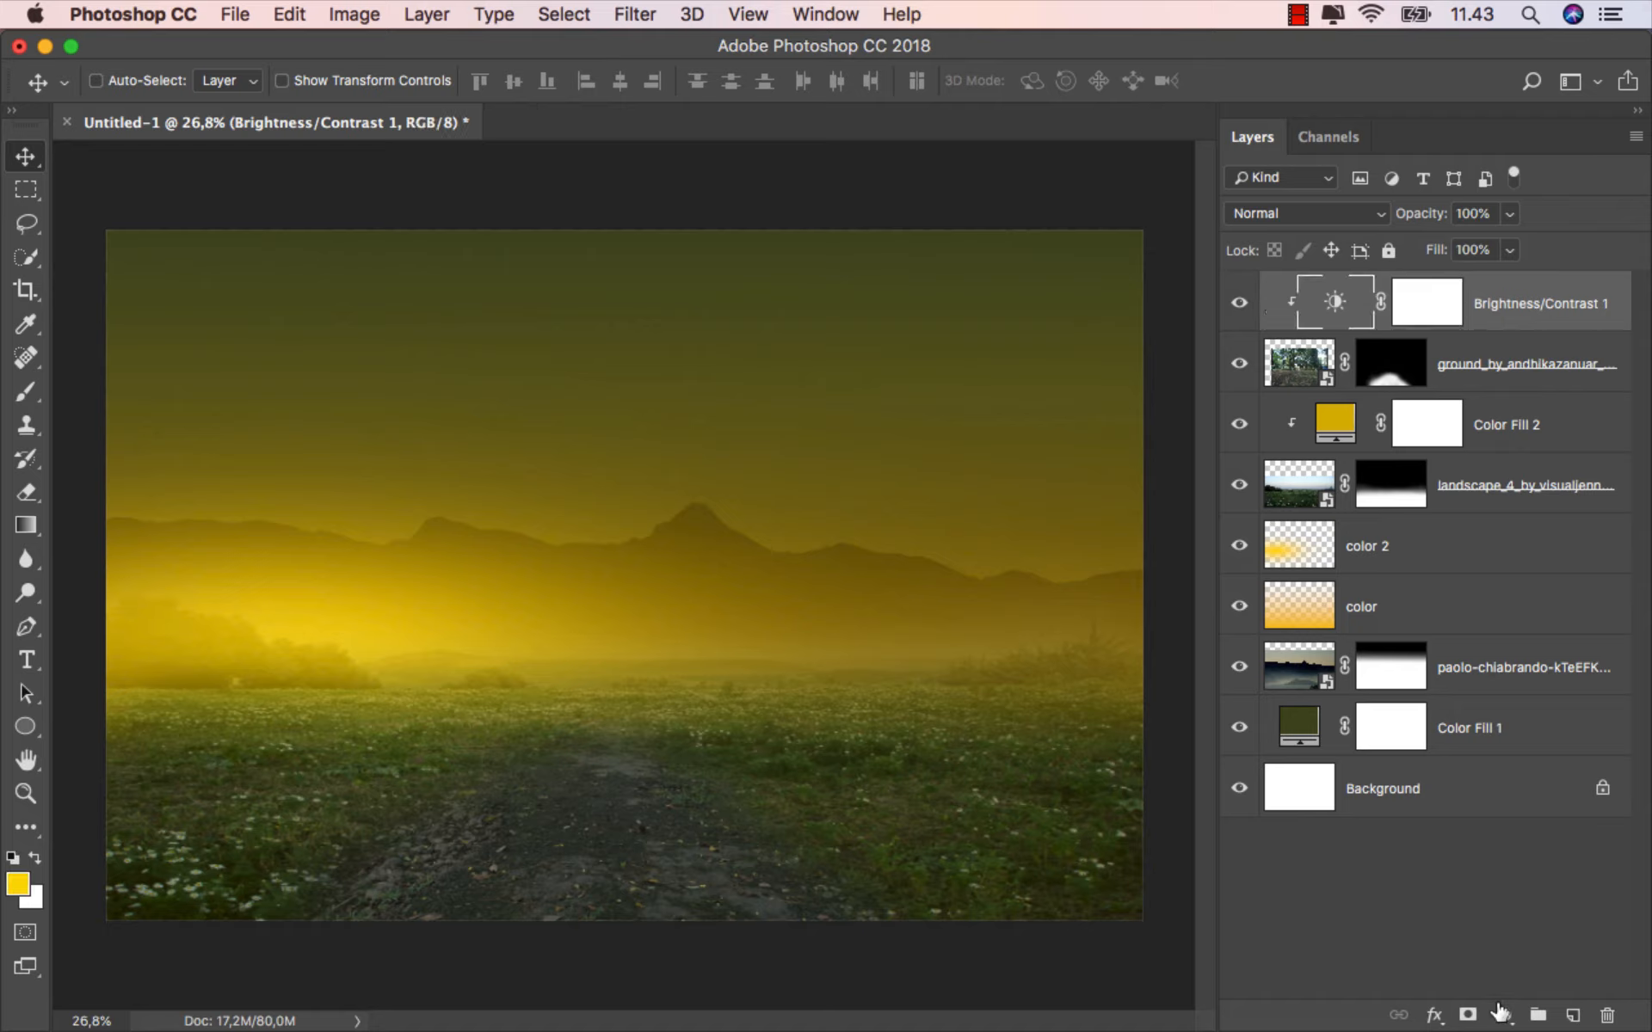
left_click(1501, 1013)
left_click(1531, 750)
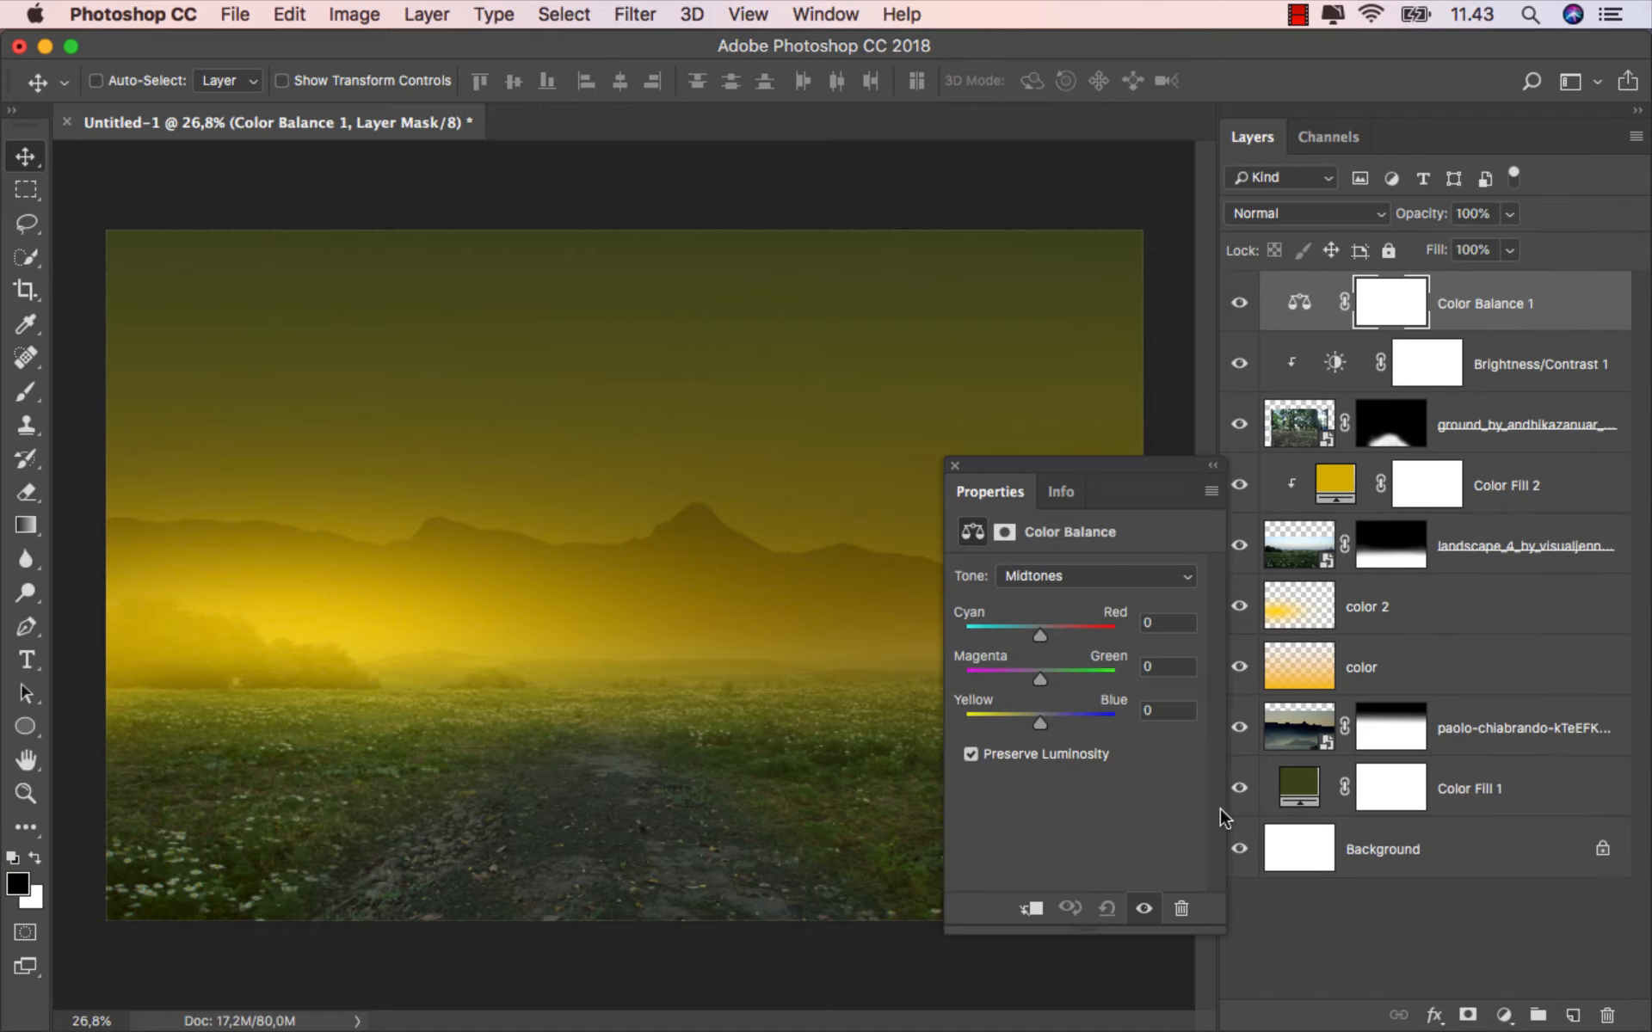
left_click(1032, 908)
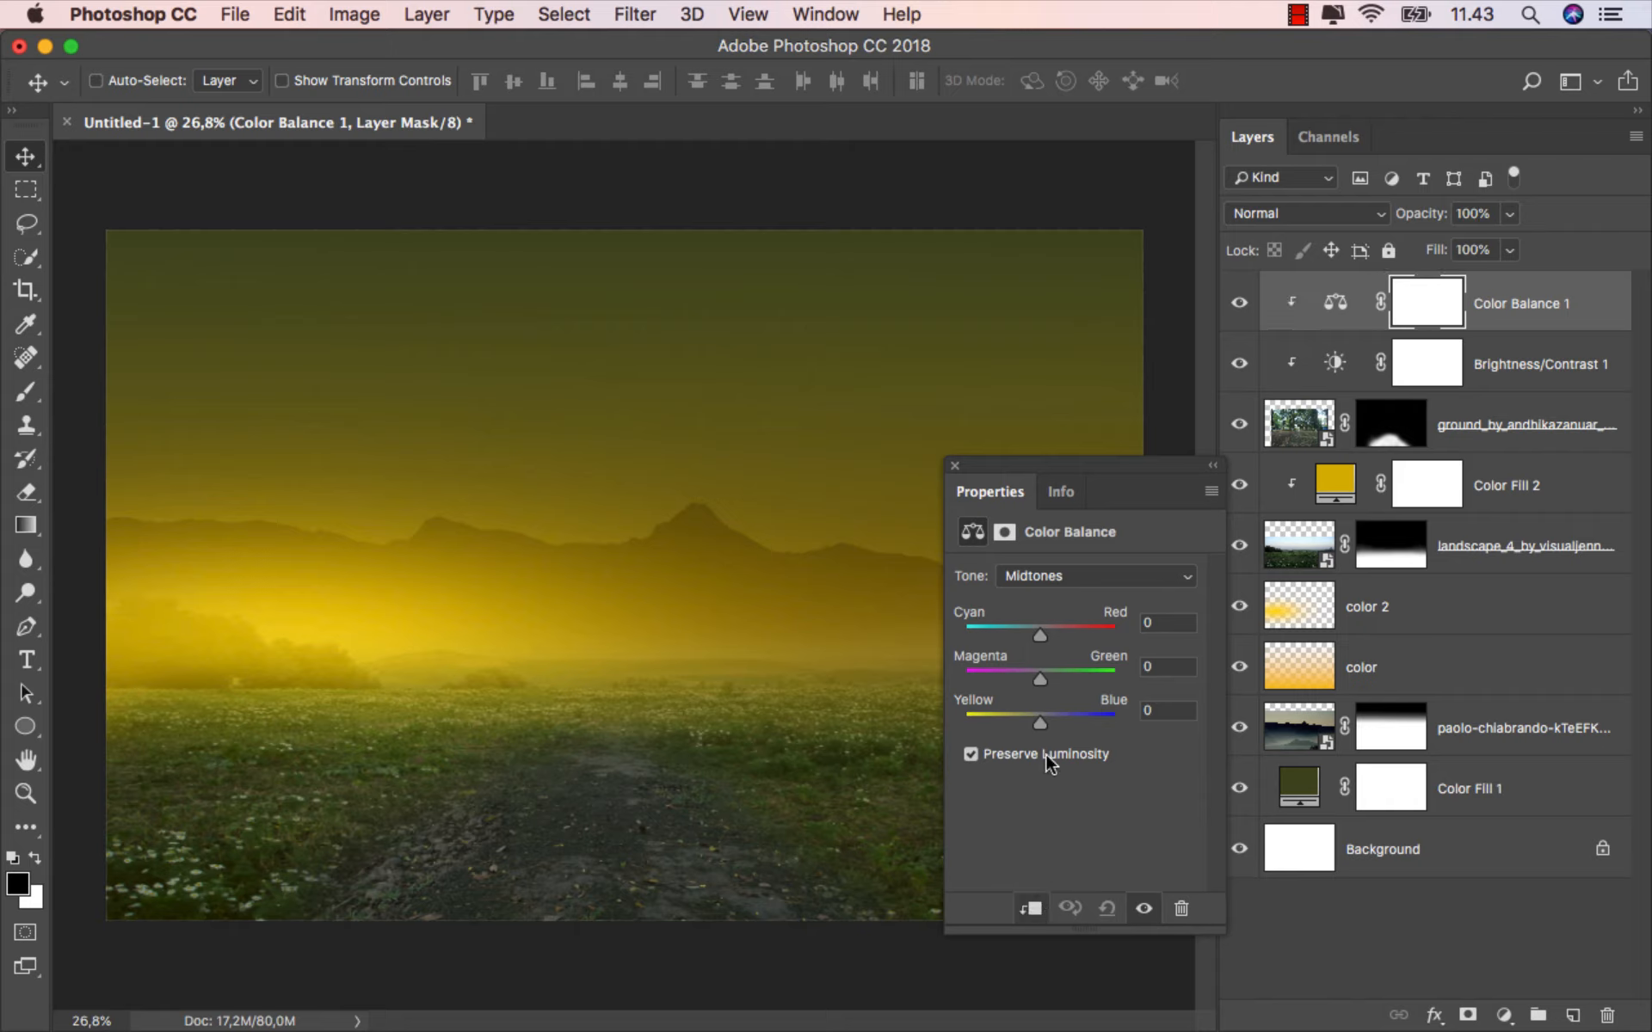
left_click_drag(1035, 720, 1030, 719)
left_click_drag(1041, 627, 1043, 628)
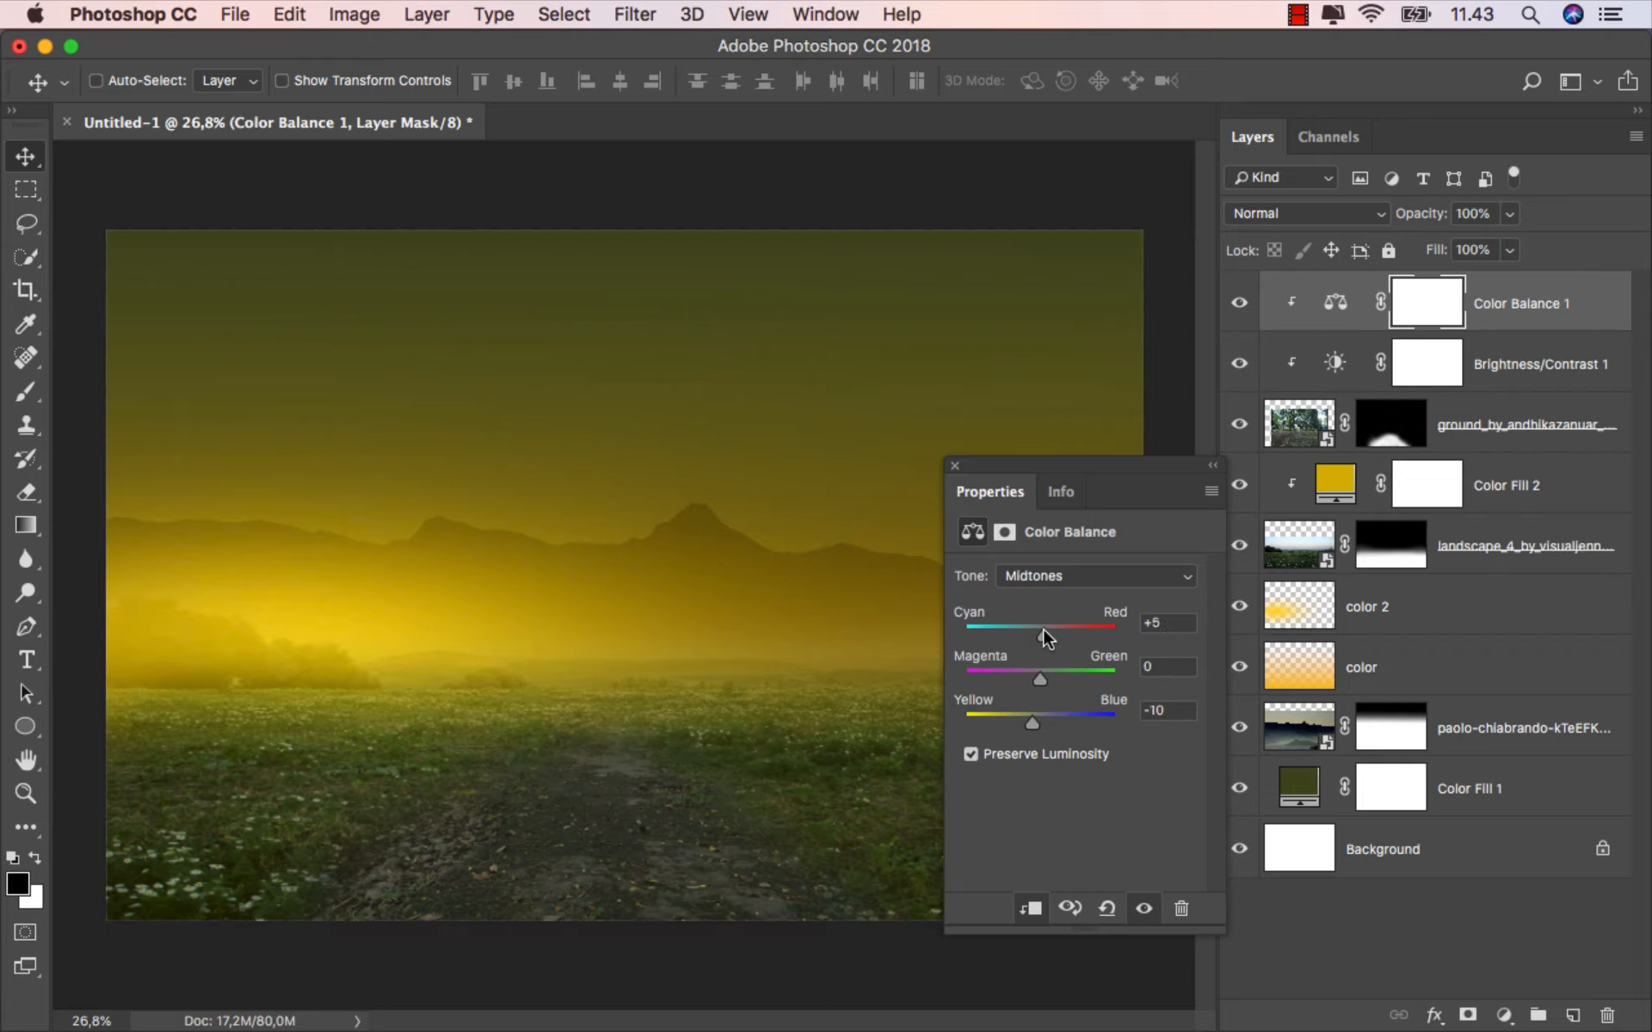
left_click(955, 466)
left_click(1239, 303)
left_click(1238, 307)
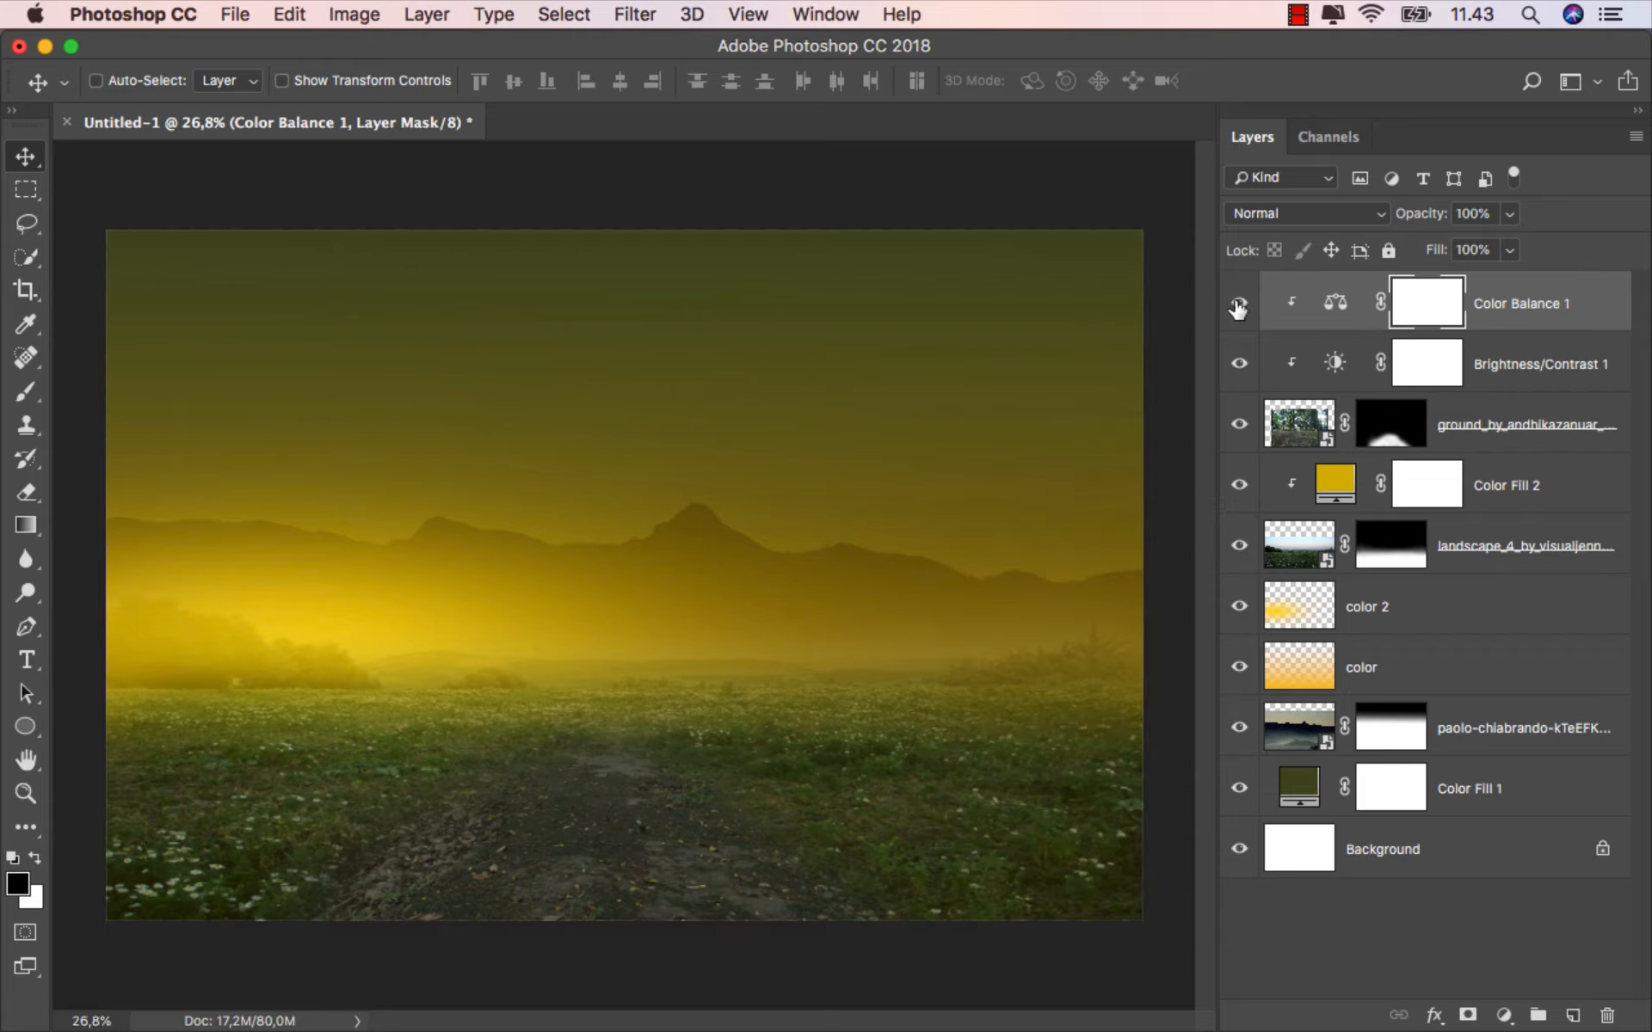
Create a new layer named black above the Color Balance adjustment and set its blend mode to Soft Light.
left_click(1519, 314)
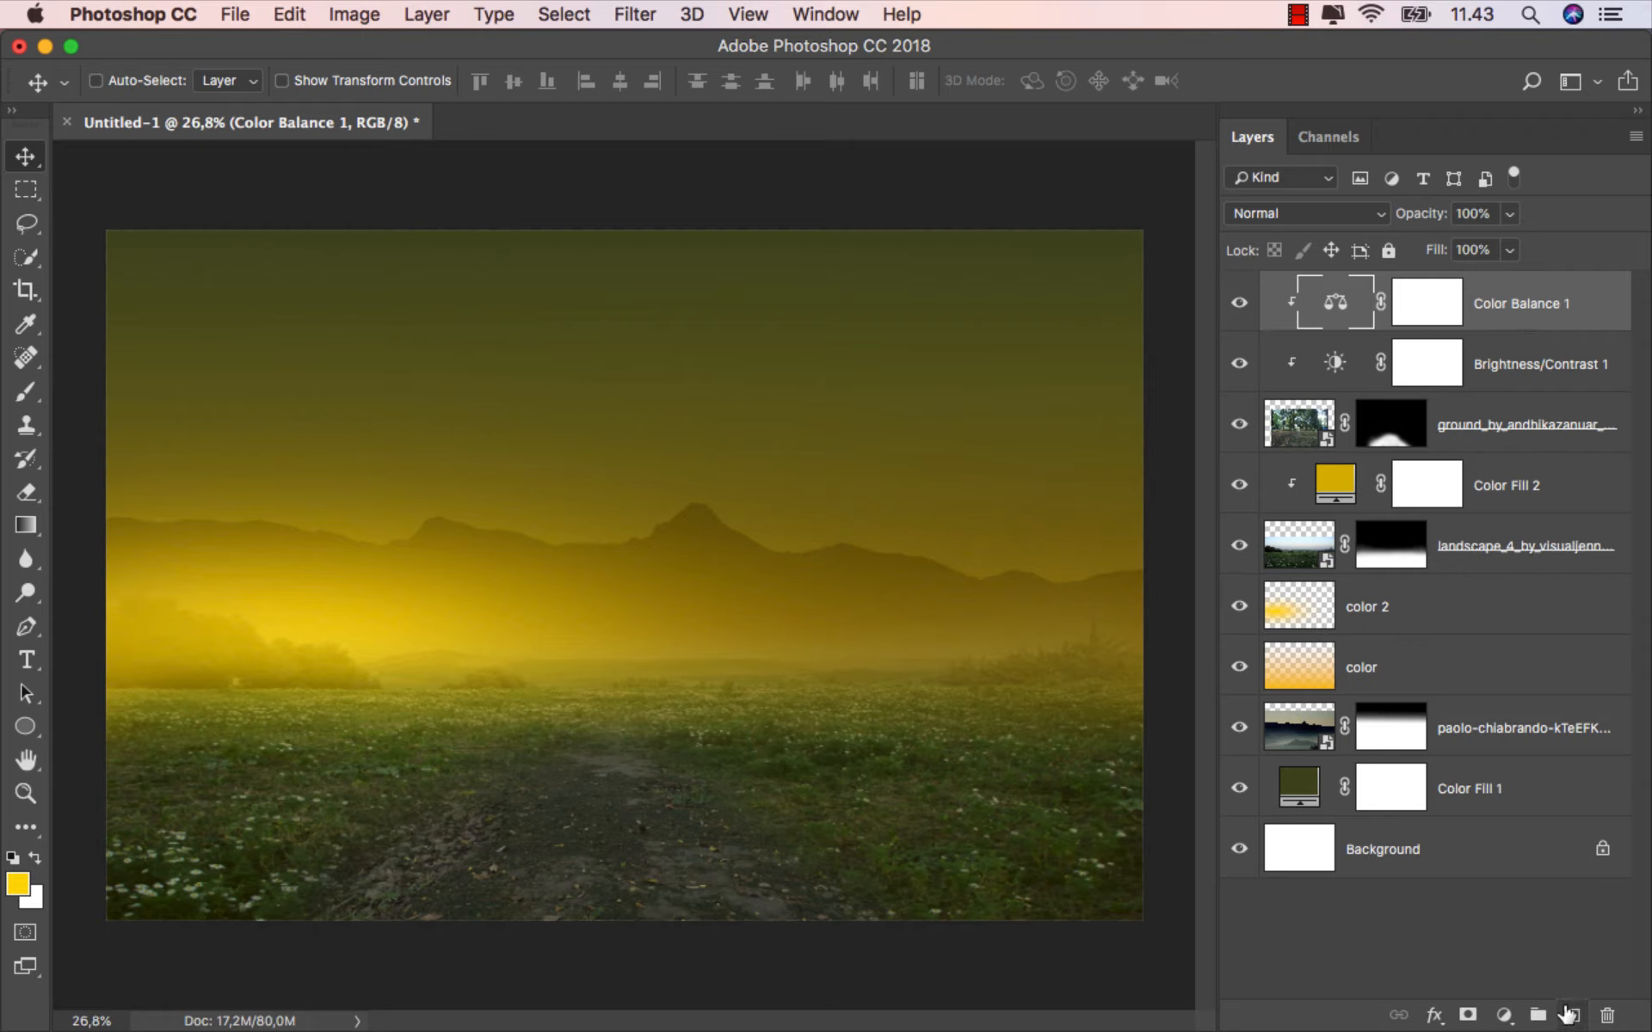
left_click(1568, 1015)
double_click(1379, 301)
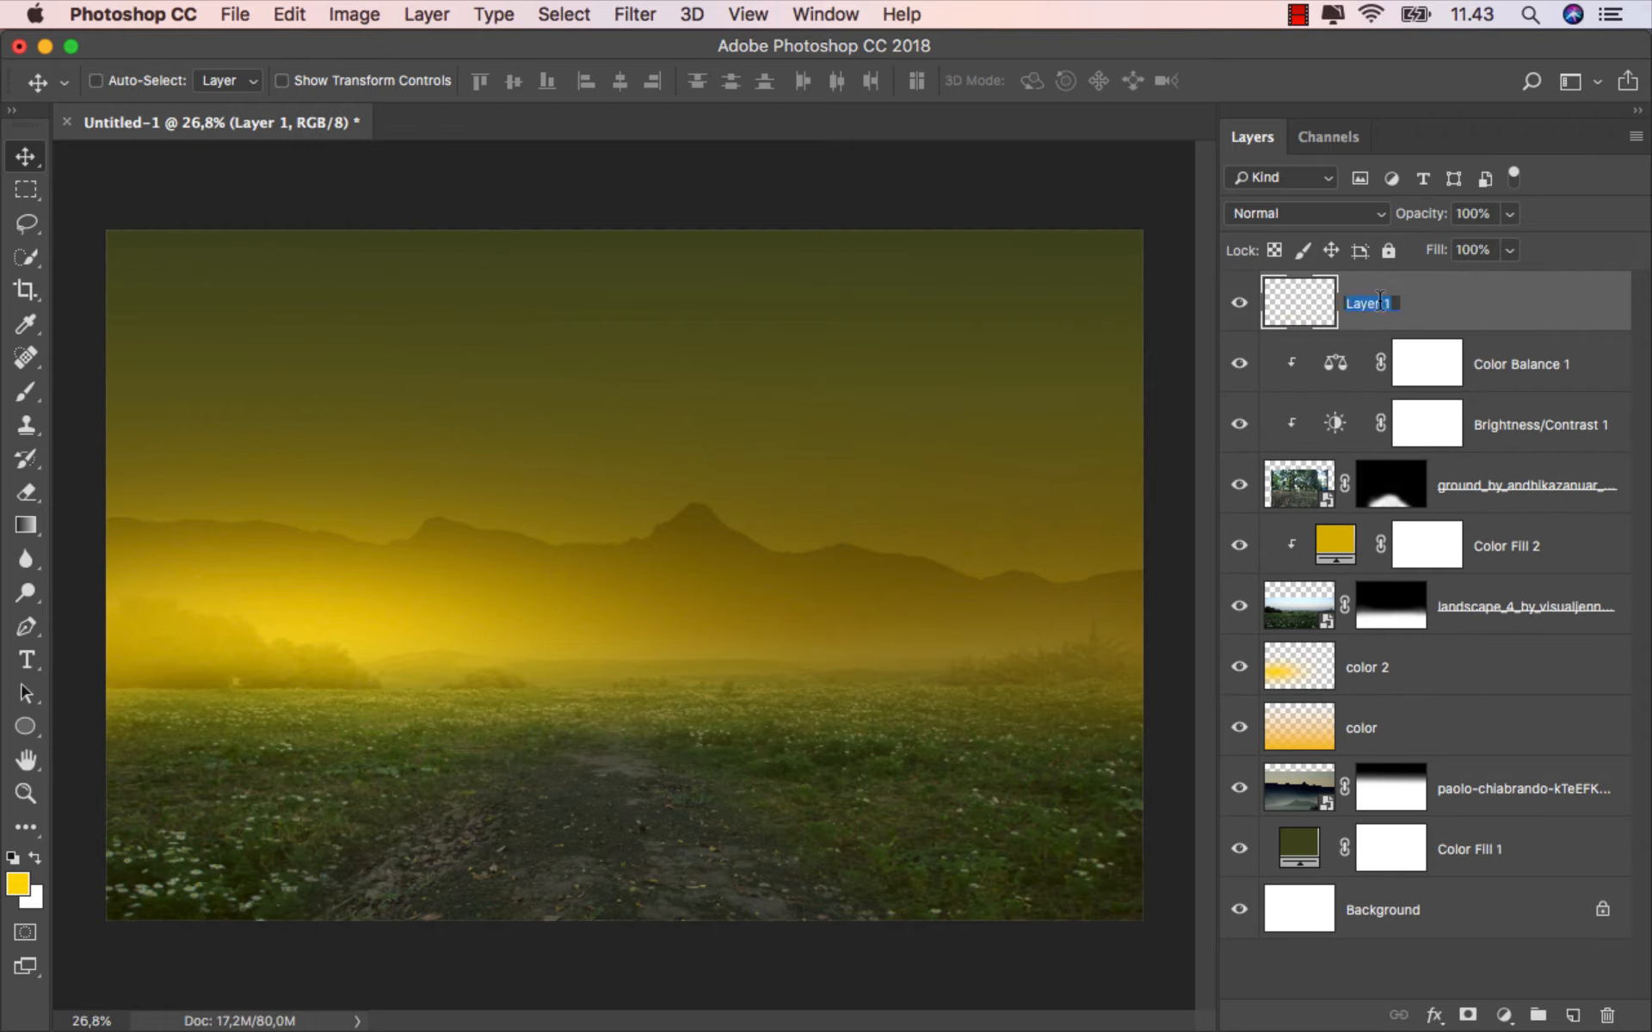
type("black")
key("Return")
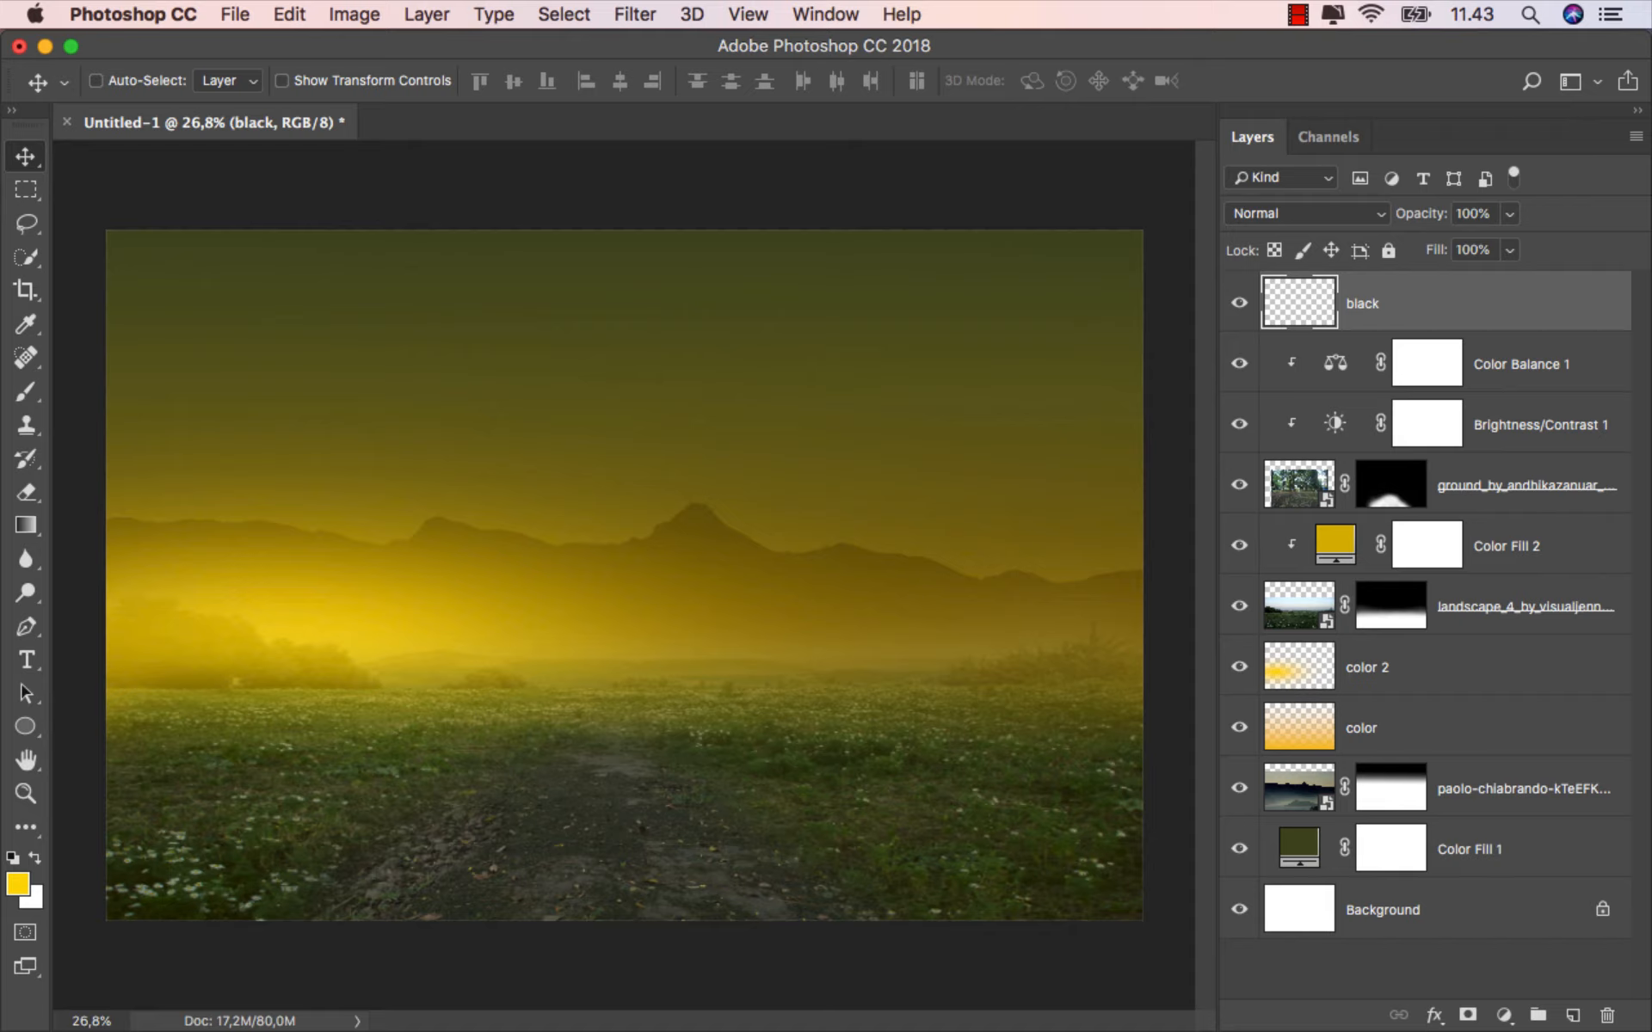
left_click(1253, 214)
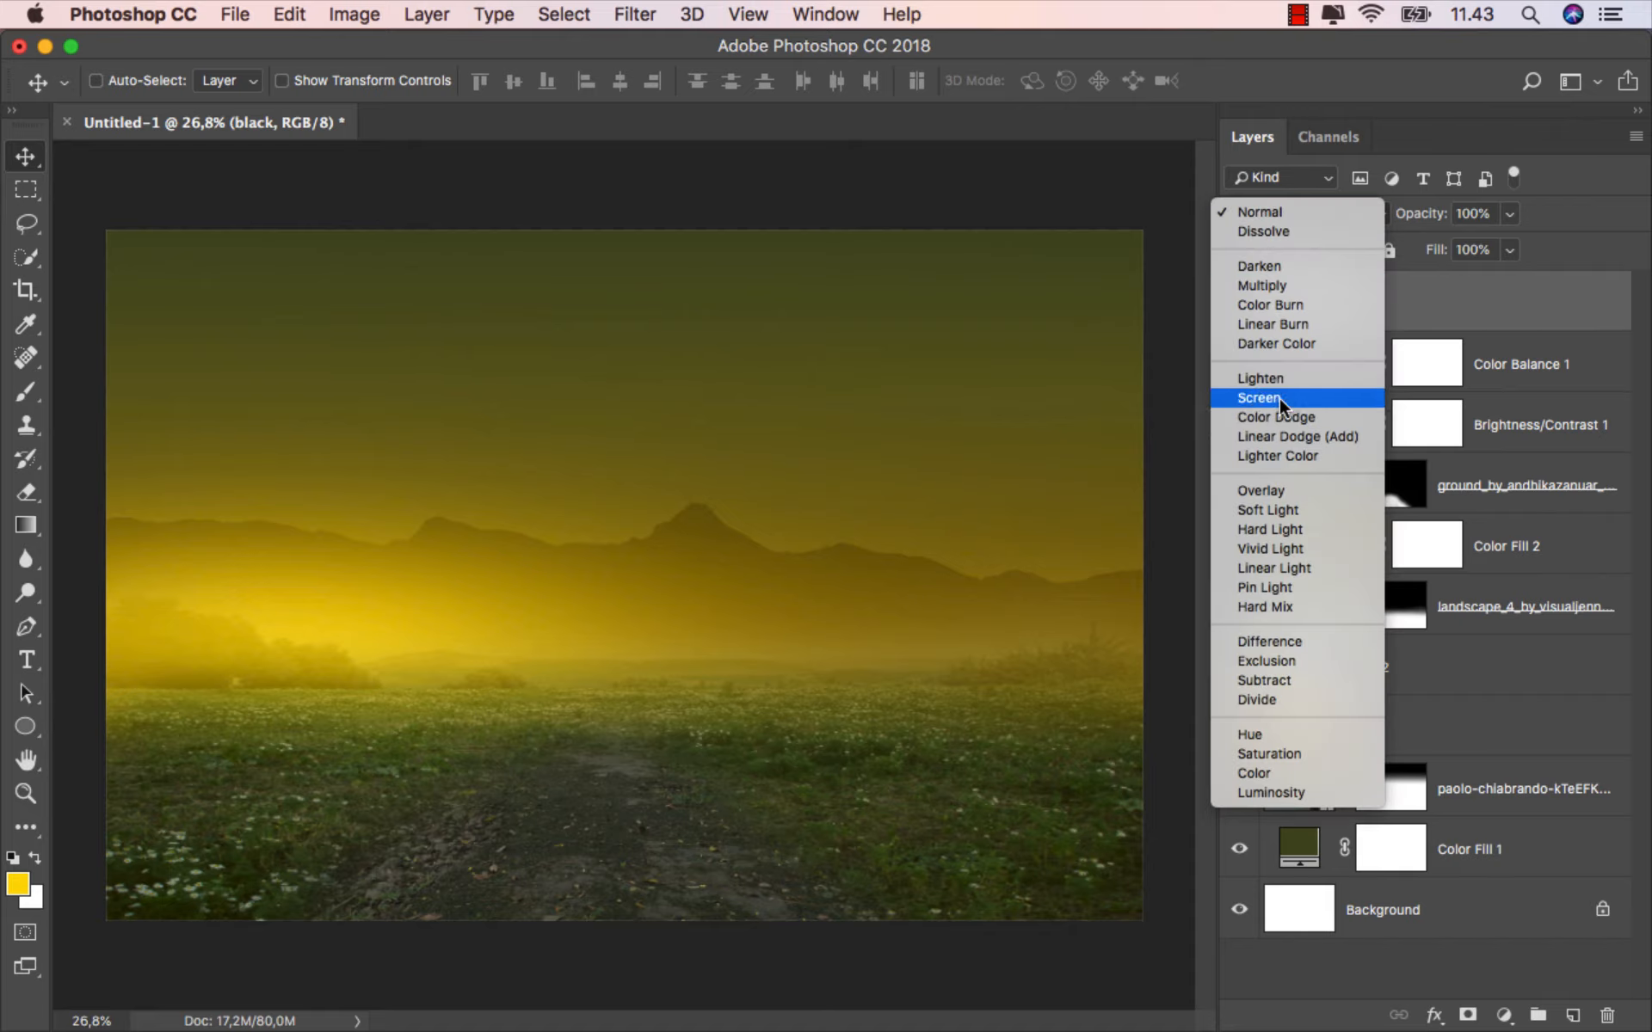
left_click(1292, 502)
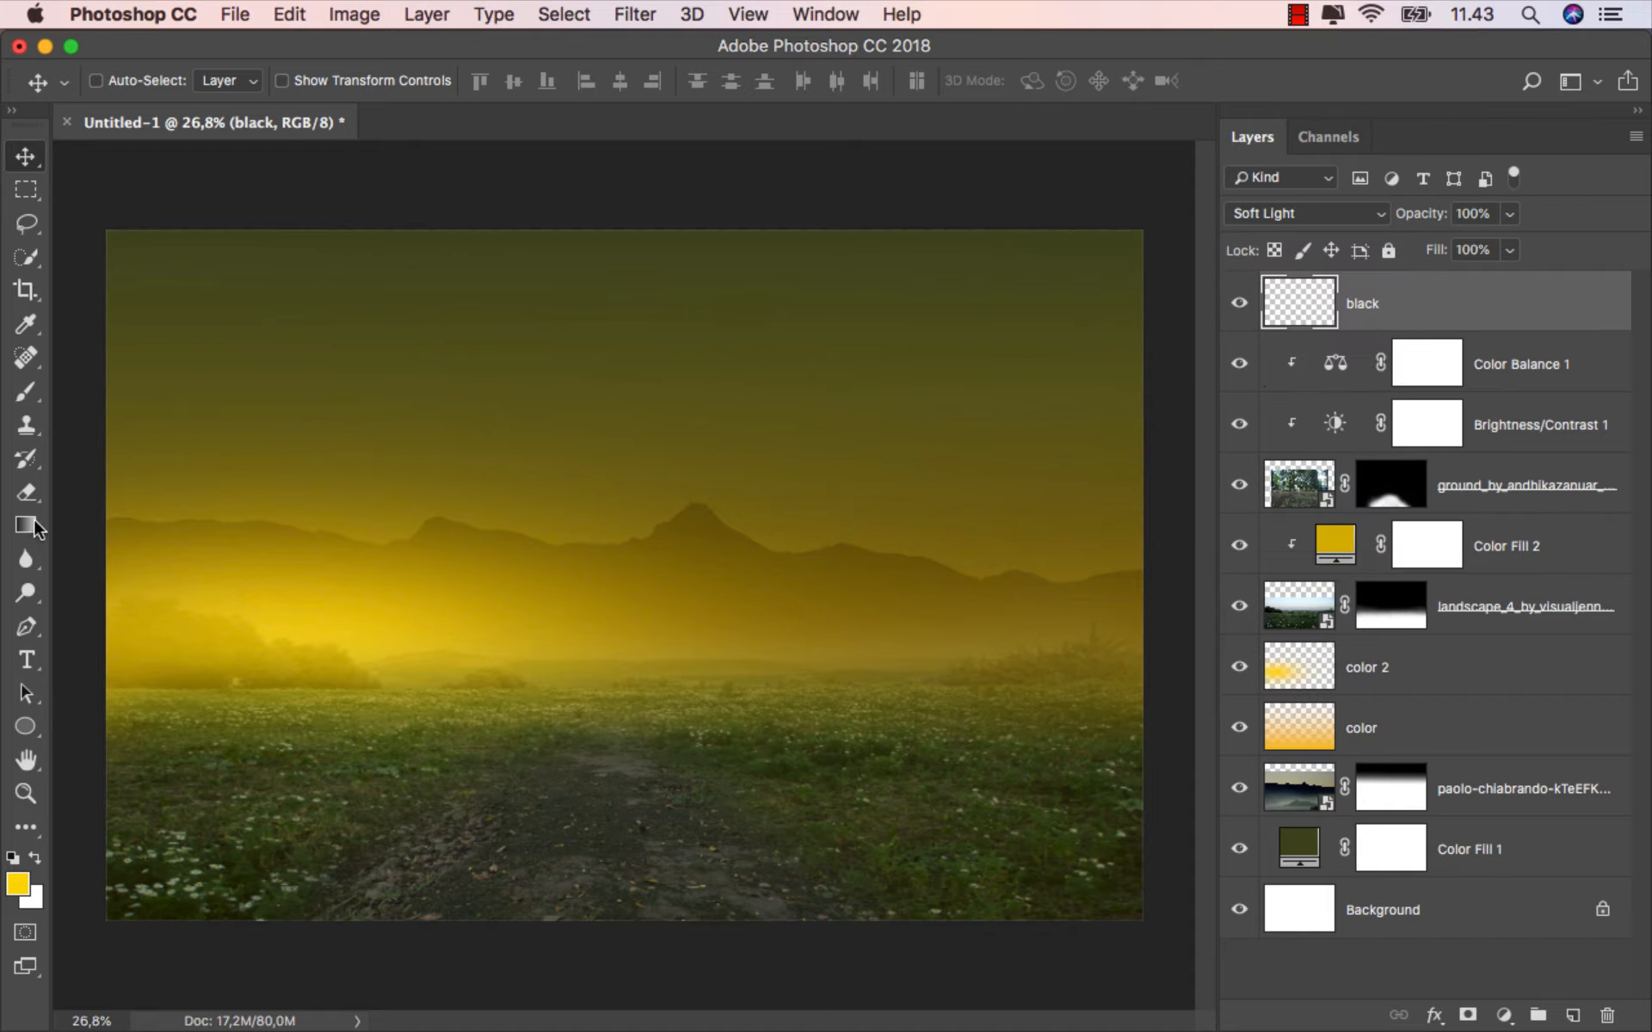
Draw a black-to-transparent linear gradient upward over the foreground path on the black layer, and lower its Fill to 51%.
left_click_drag(31, 525, 80, 532)
left_click(77, 529)
left_click(12, 859)
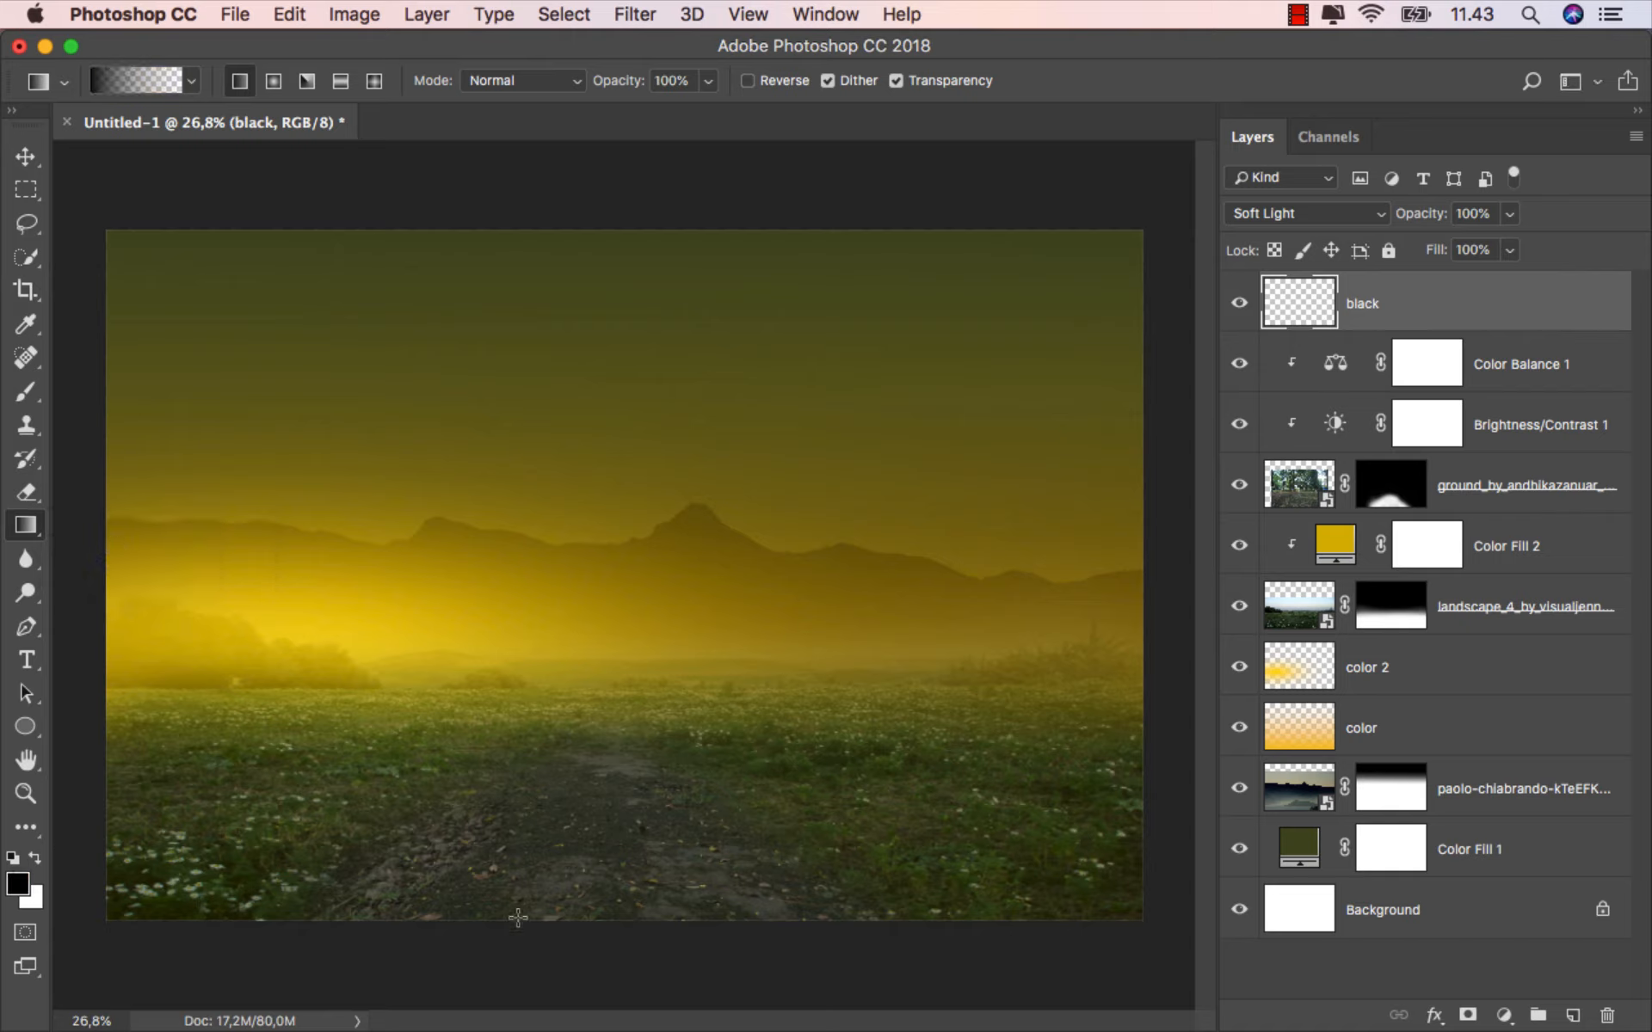
left_click_drag(594, 753, 593, 719)
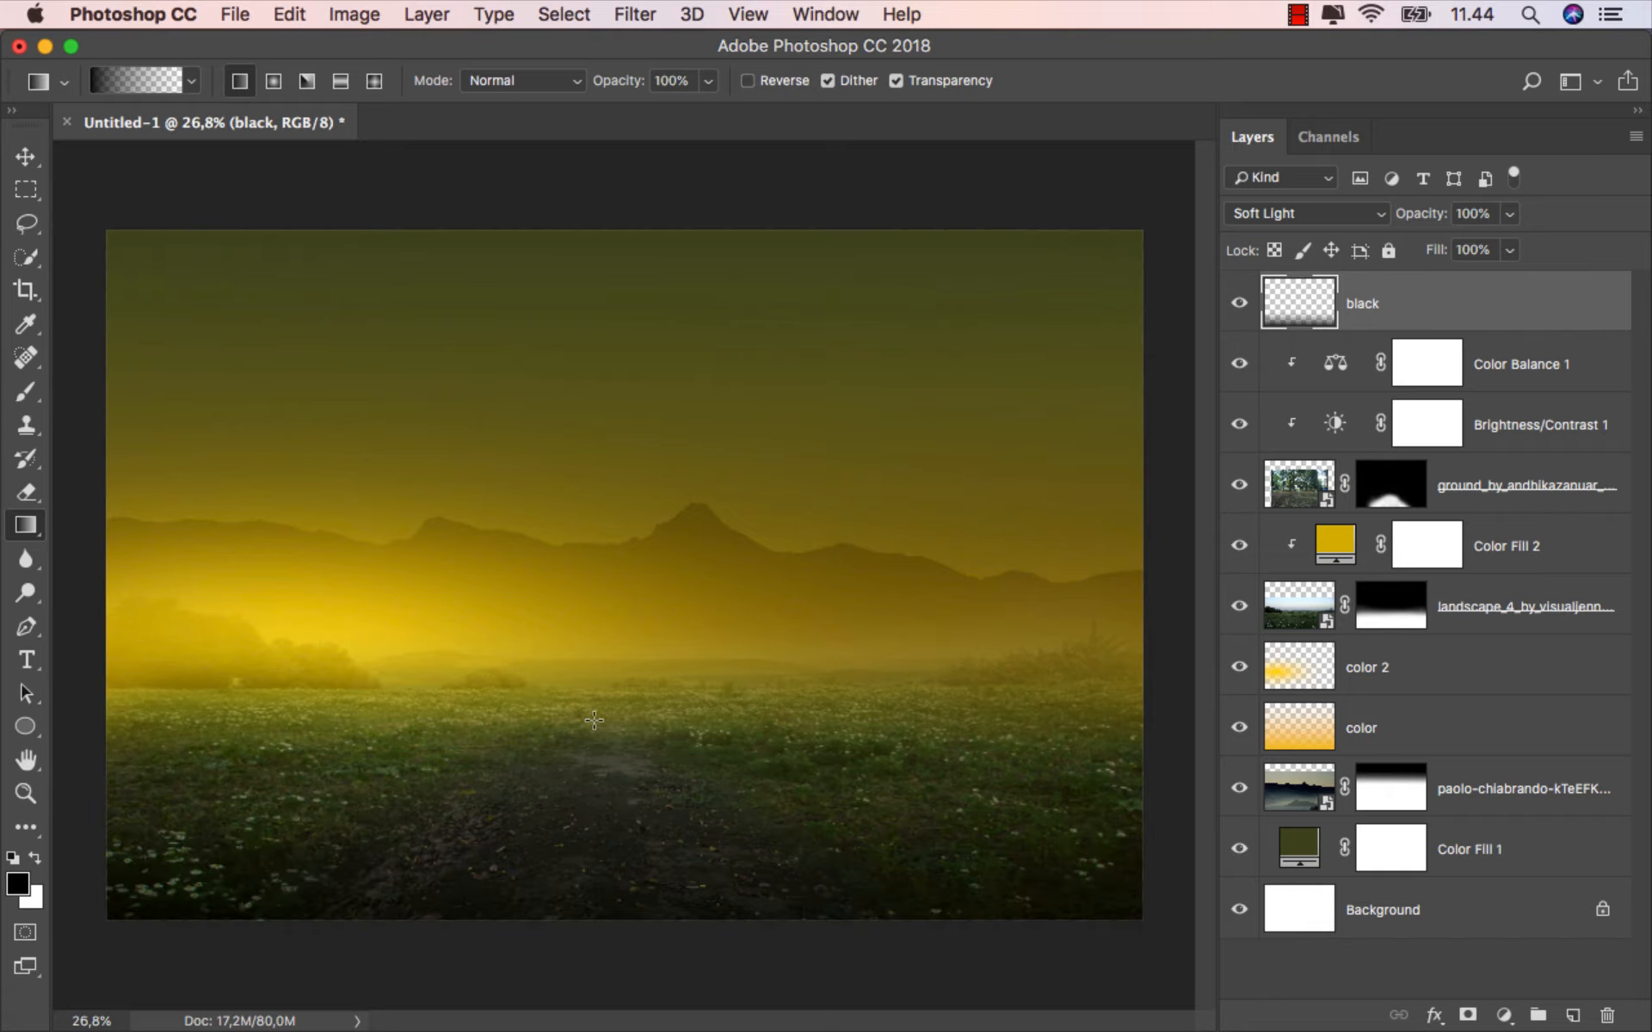
left_click(26, 156)
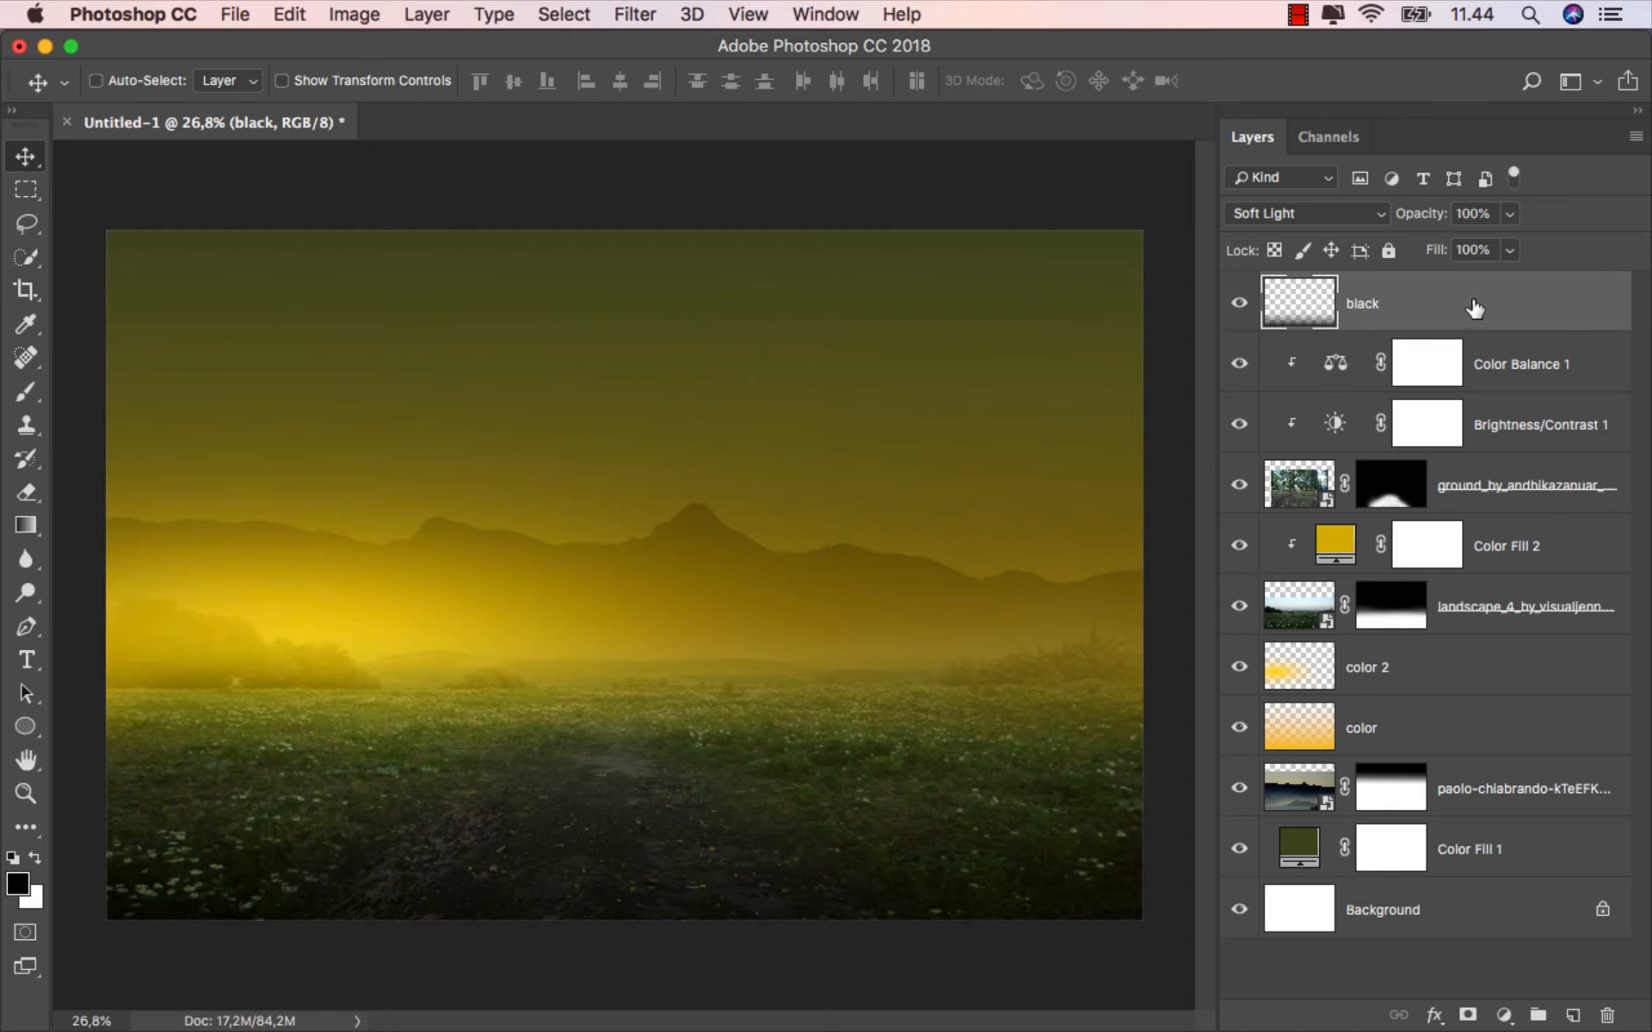
left_click_drag(1509, 253, 1449, 284)
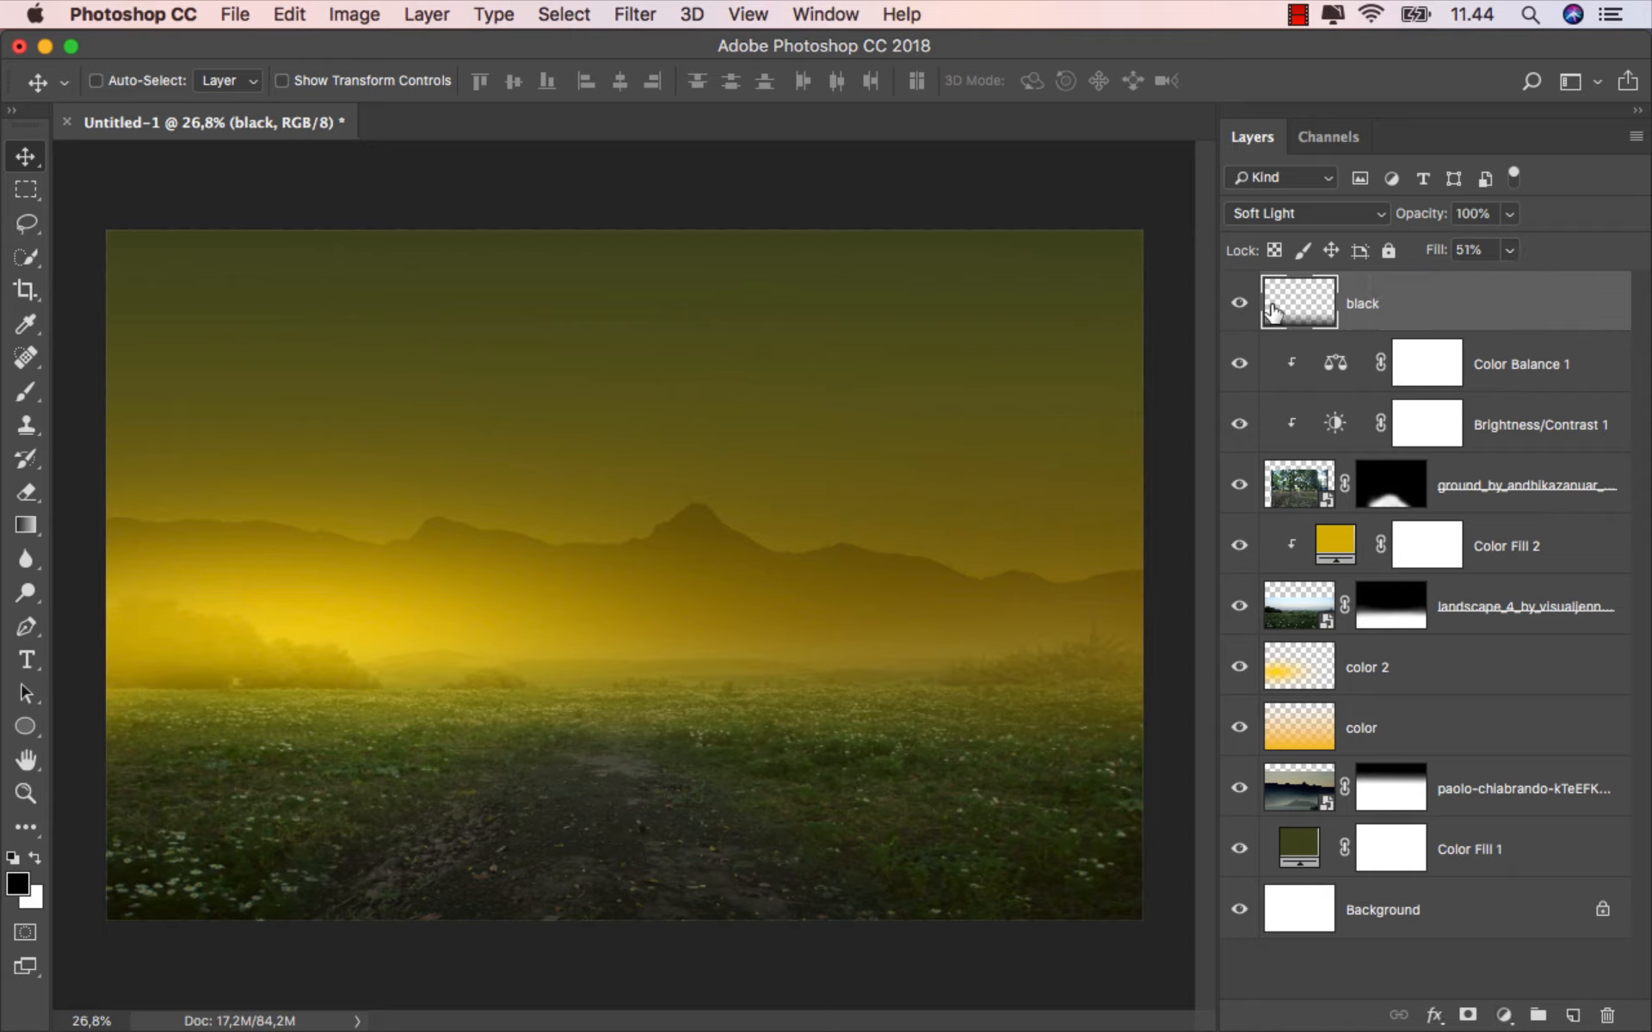
Place the human_interest cutout of a man pulling a cart from Finder into the composite.
mouse_move(700, 998)
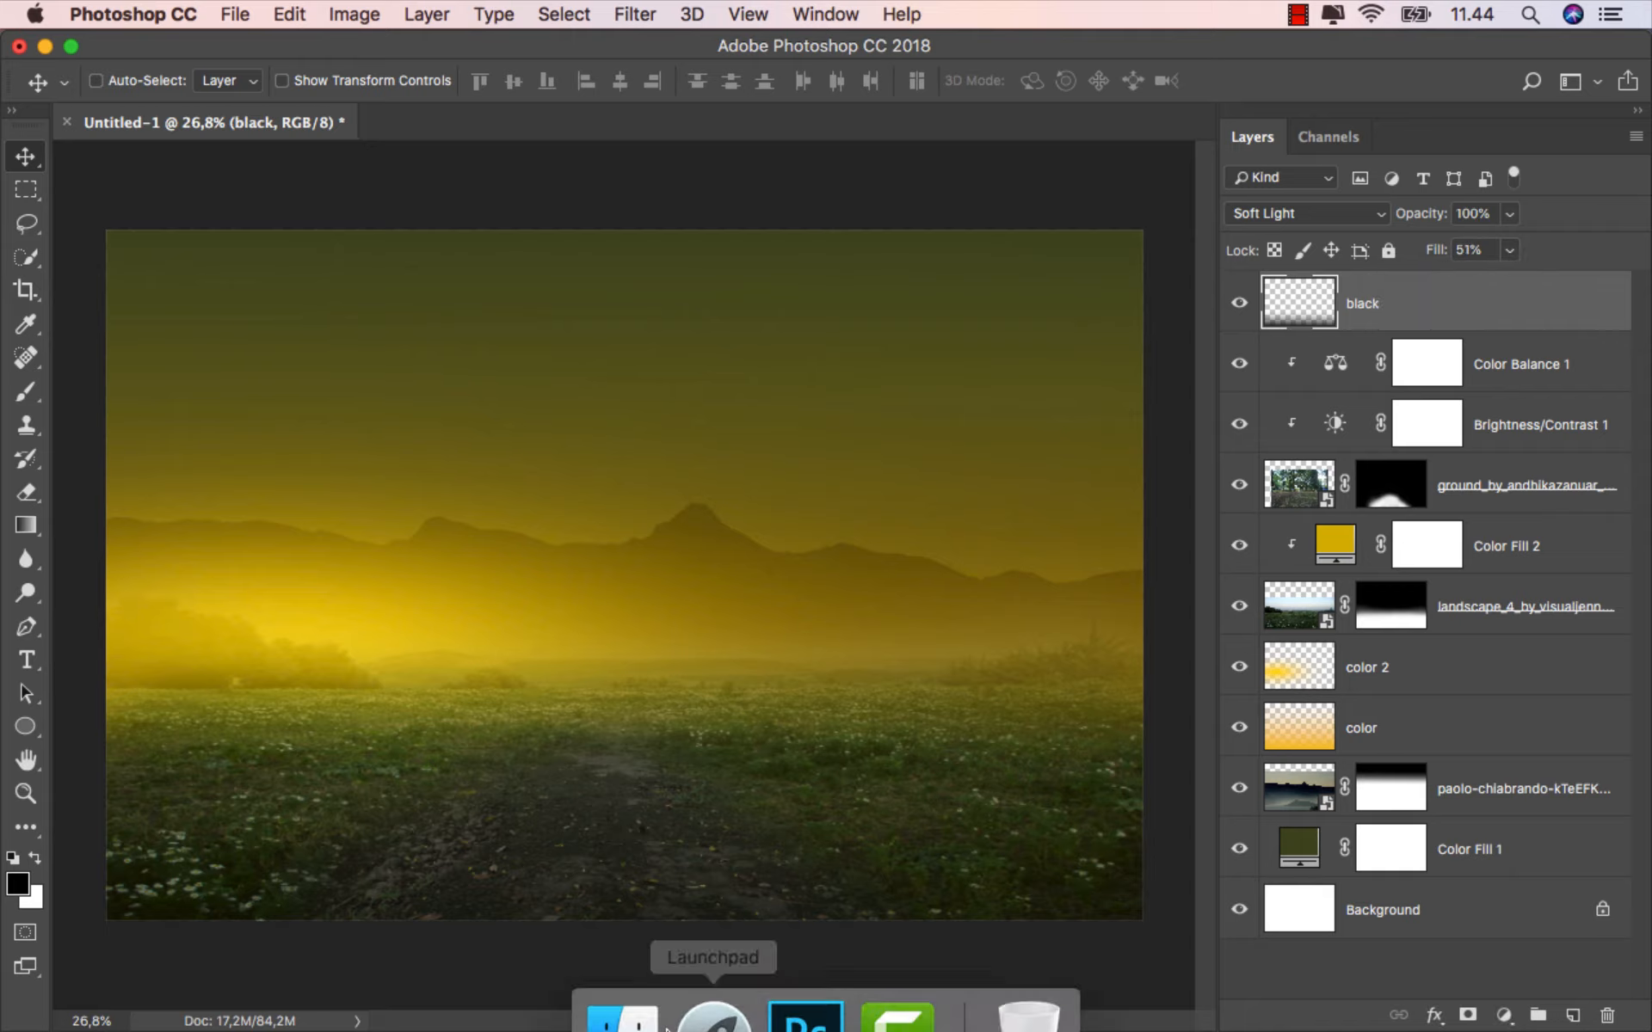
left_click(627, 969)
left_click_drag(456, 181, 618, 663)
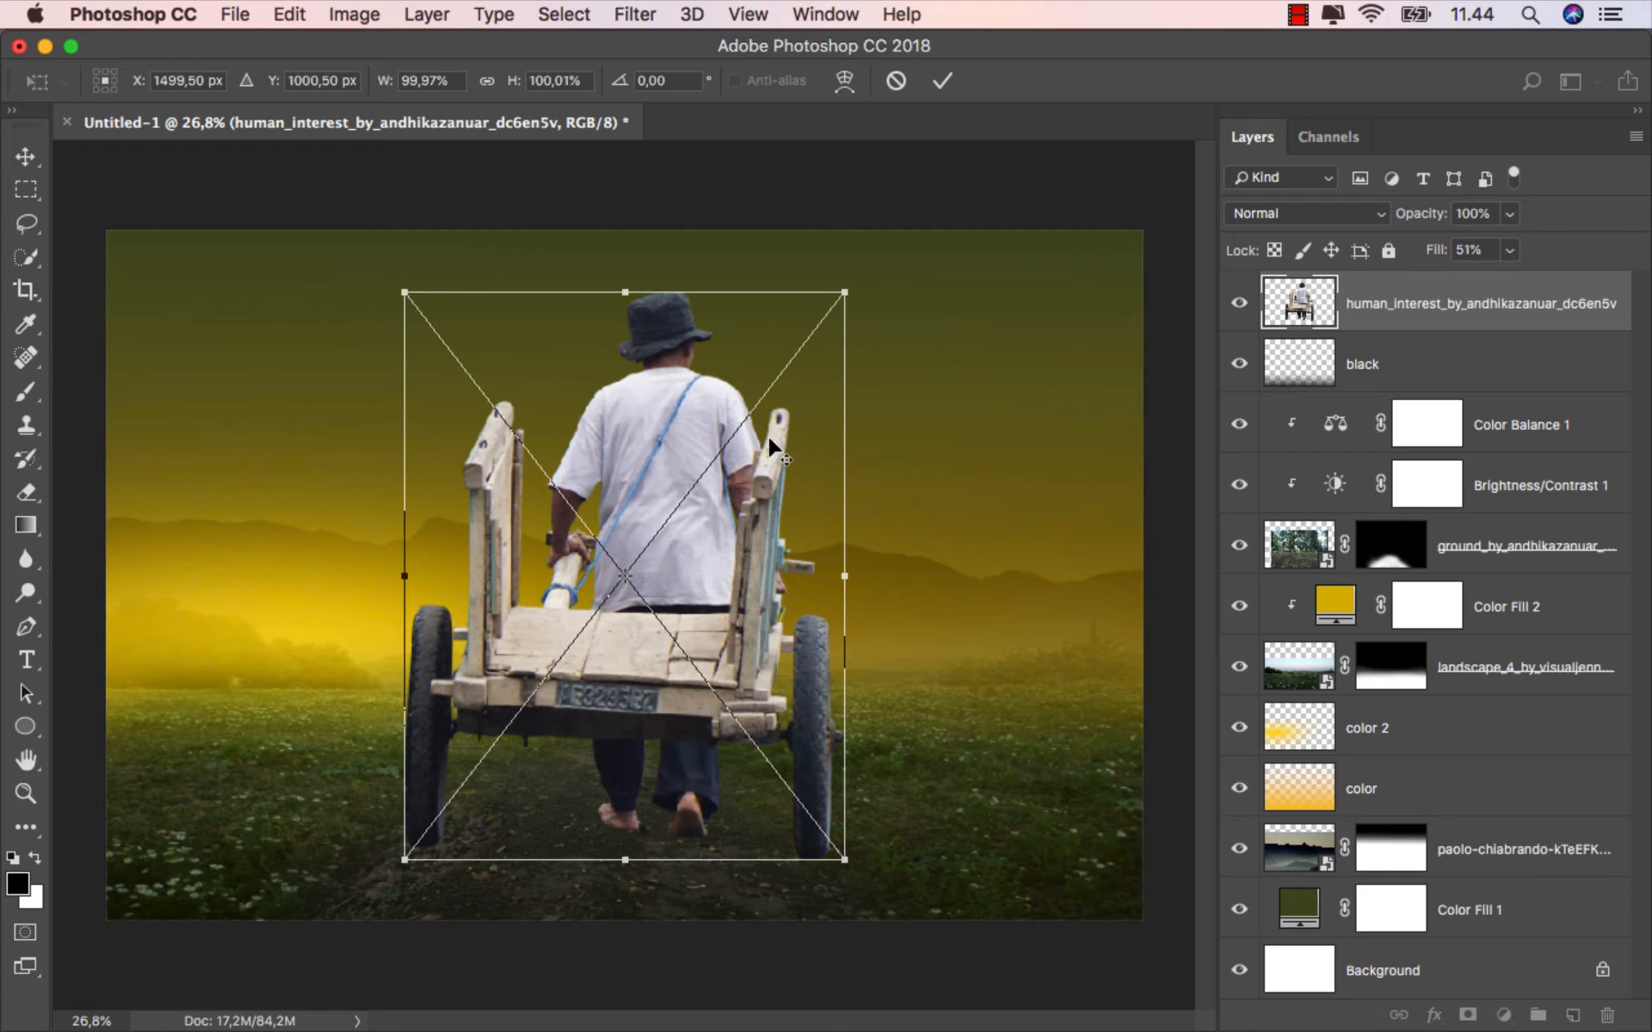
Scale the man with the cart to about 46% and position him at the far end of the dirt path.
left_click_drag(852, 279, 796, 468)
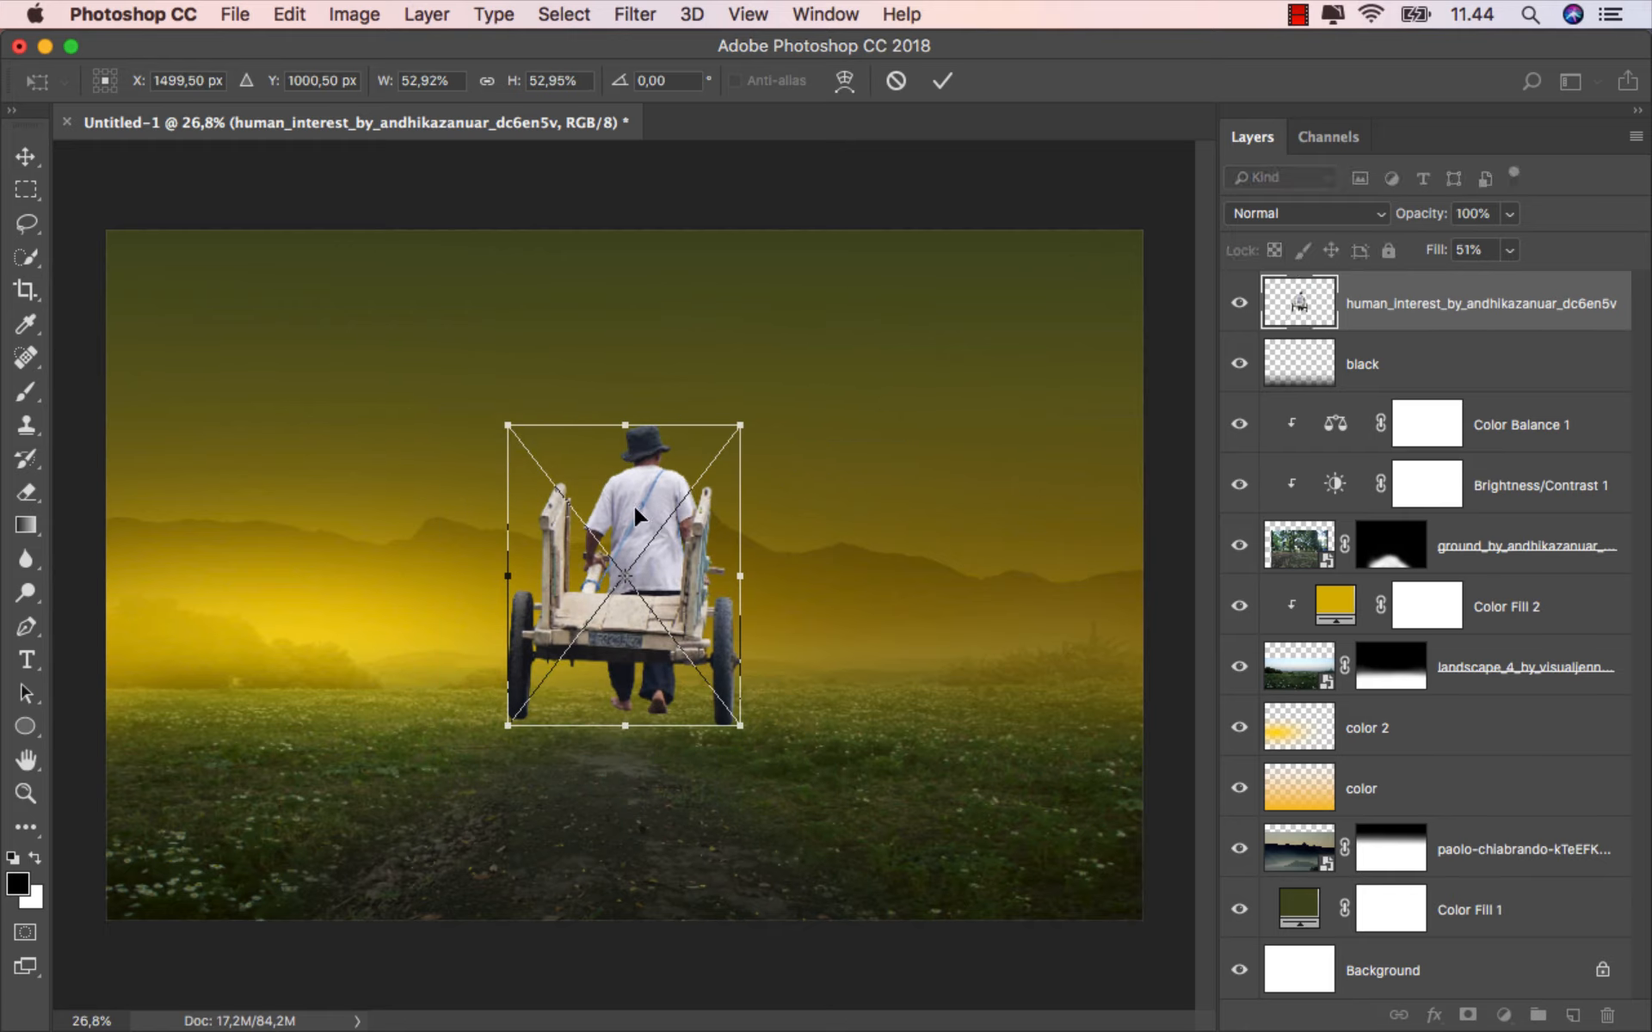
left_click_drag(631, 534, 623, 594)
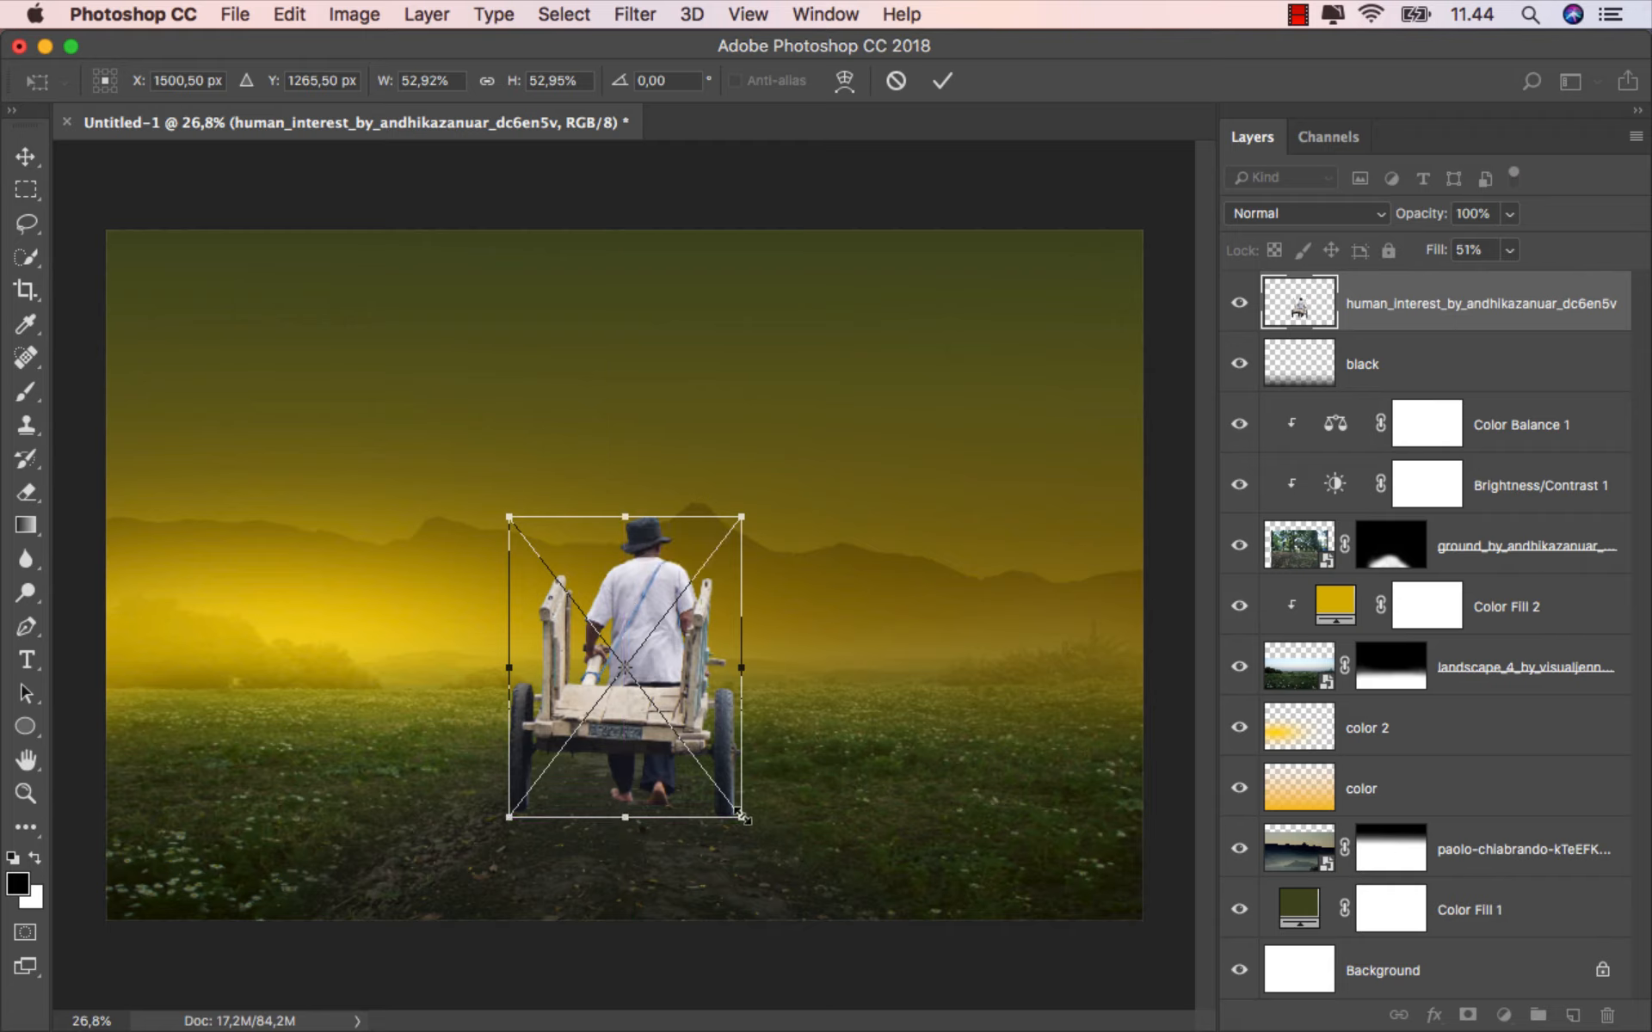
left_click_drag(743, 818, 677, 806)
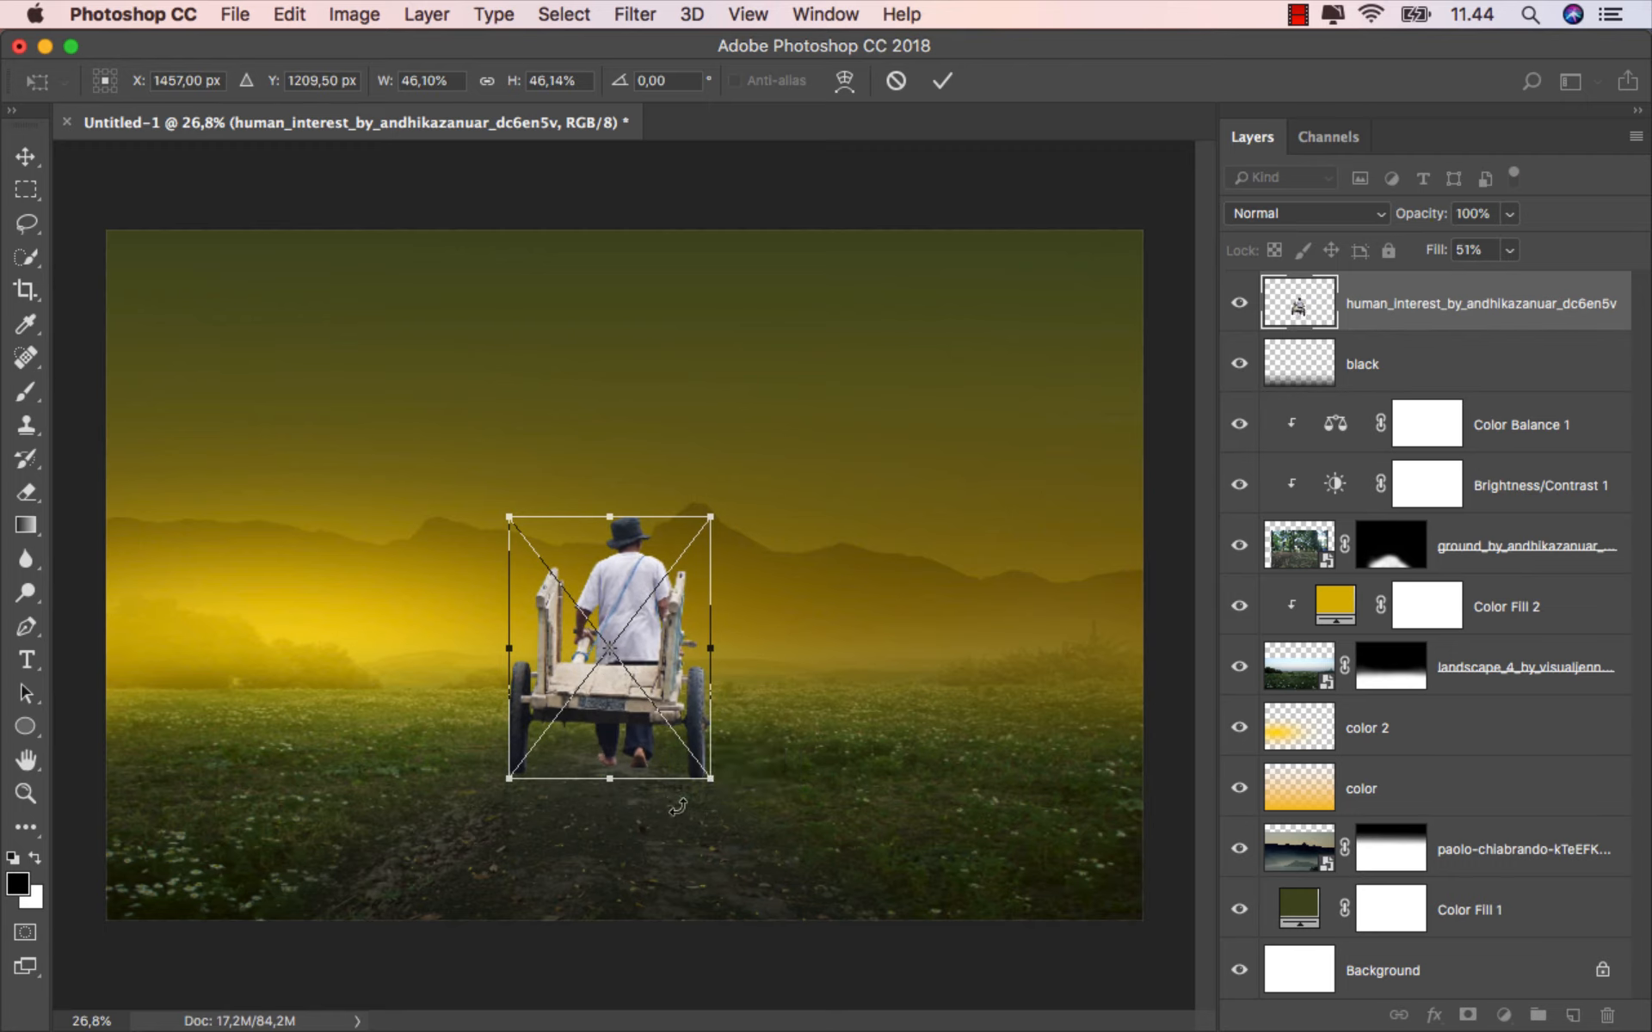
left_click_drag(509, 520, 510, 517)
left_click(942, 80)
scroll(683, 650, "down", 1)
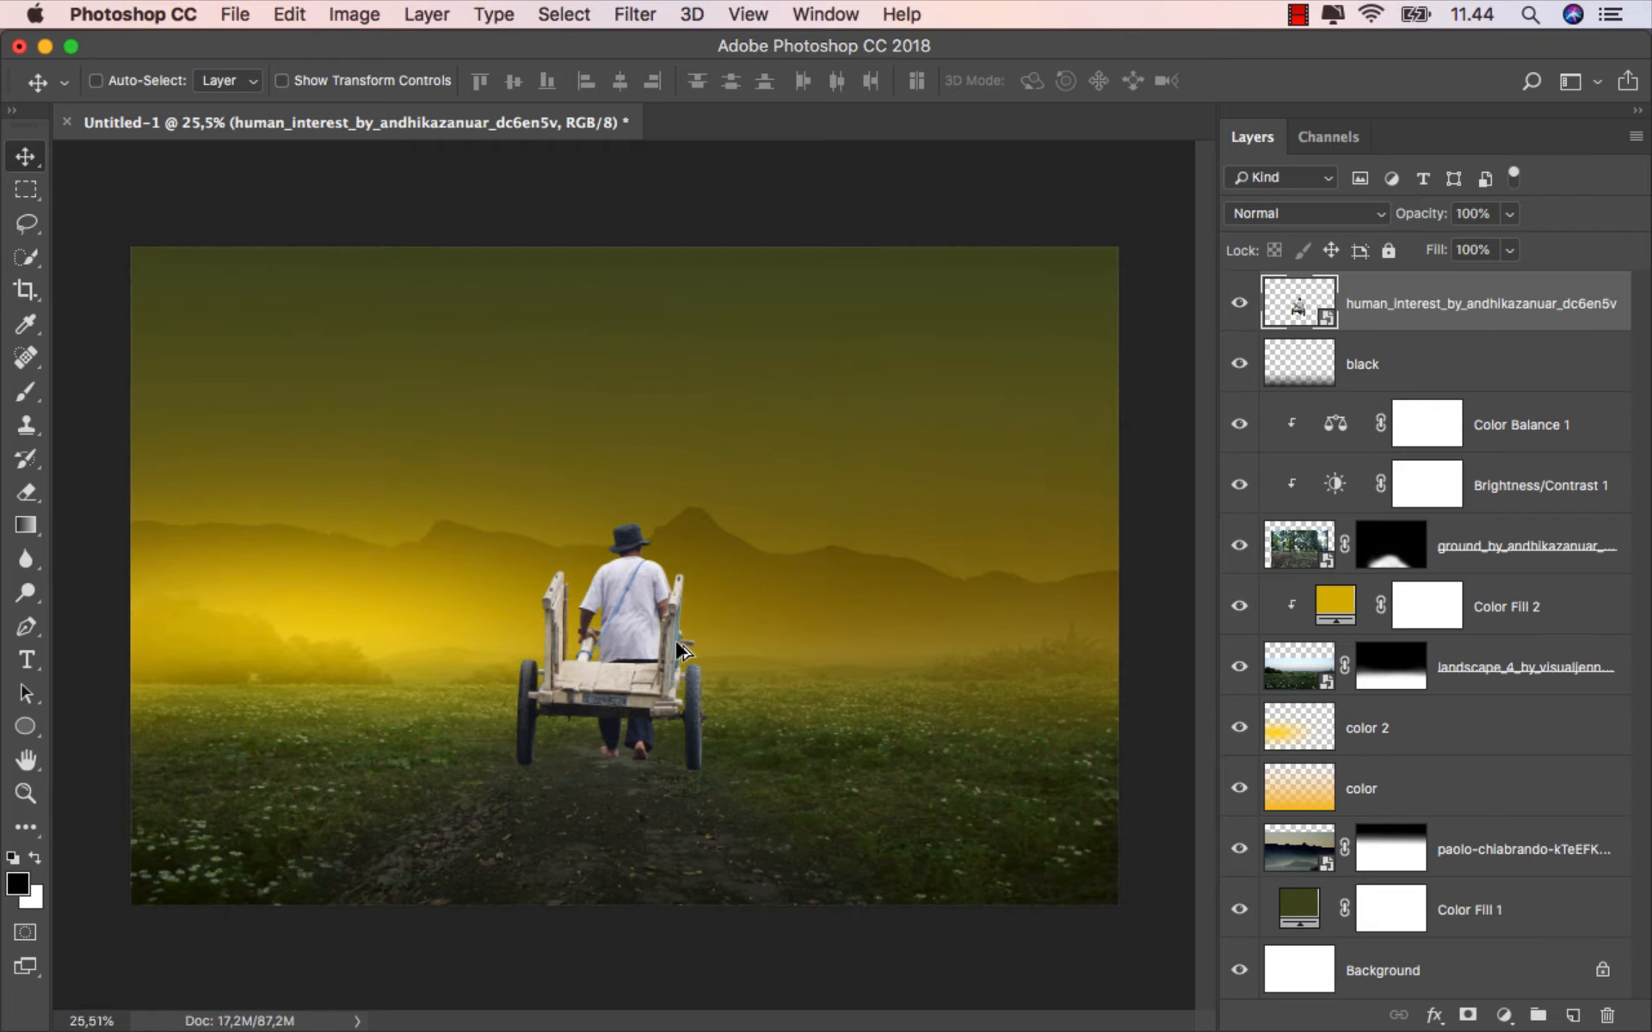
Move the man with the cart slightly lower on the dirt path.
scroll(684, 649, "down", 1)
left_click_drag(634, 662, 635, 681)
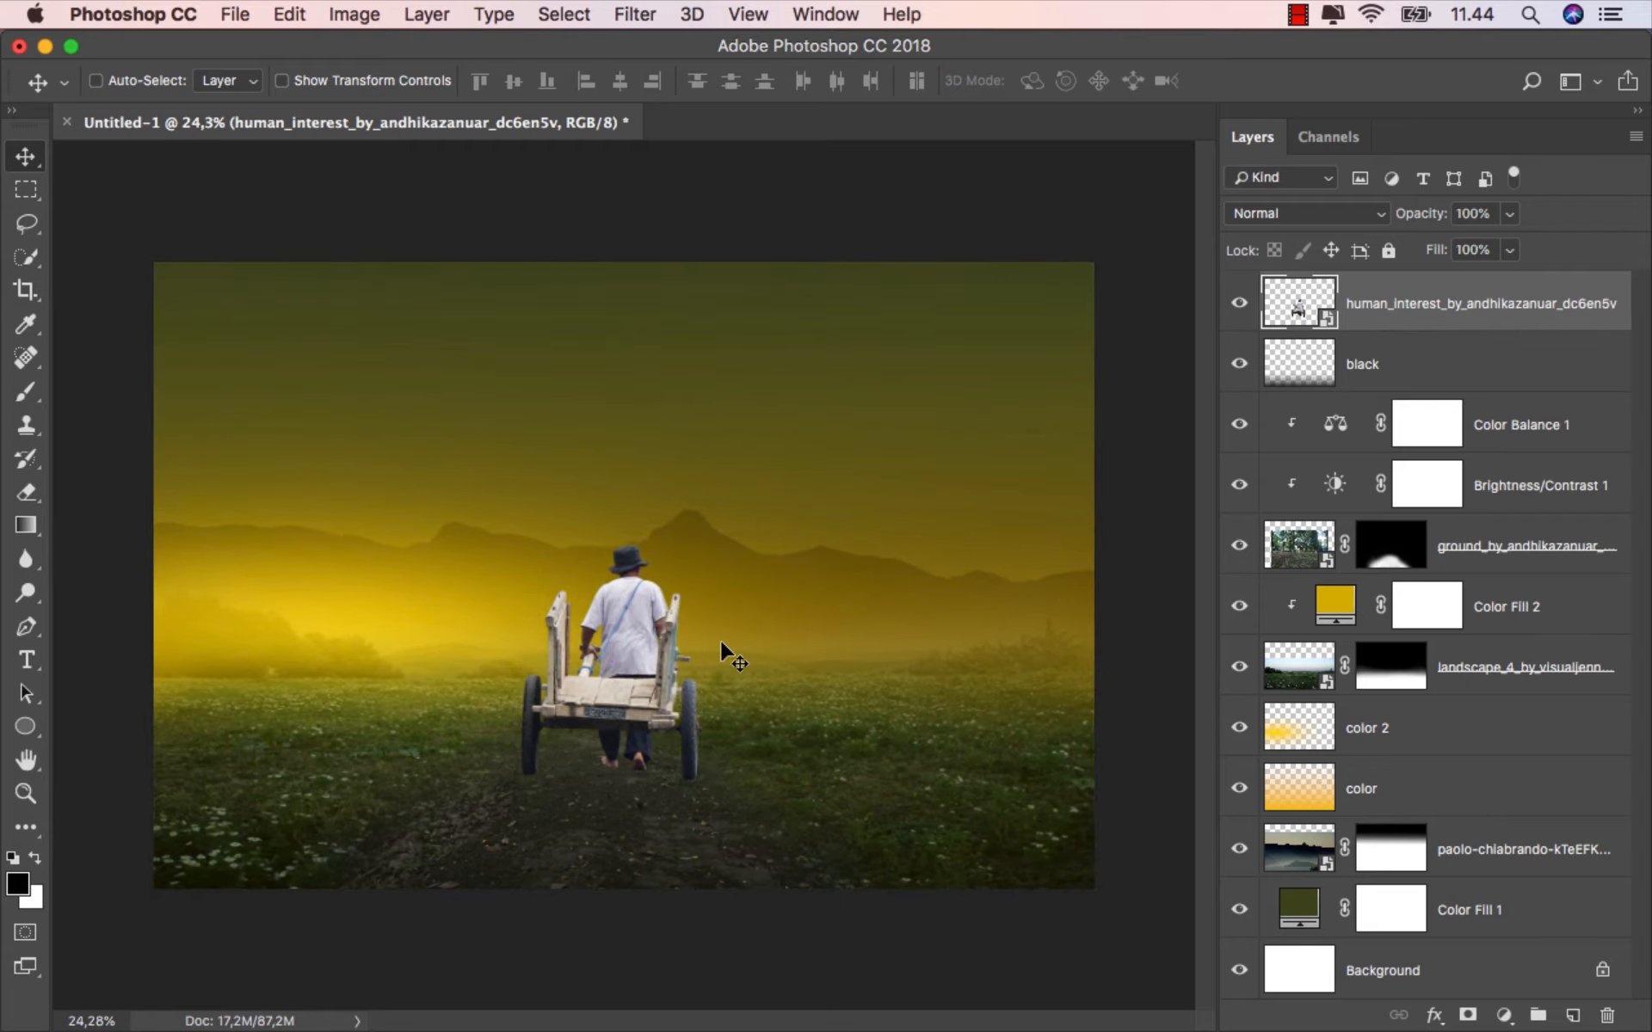
scroll(692, 684, "up", 1)
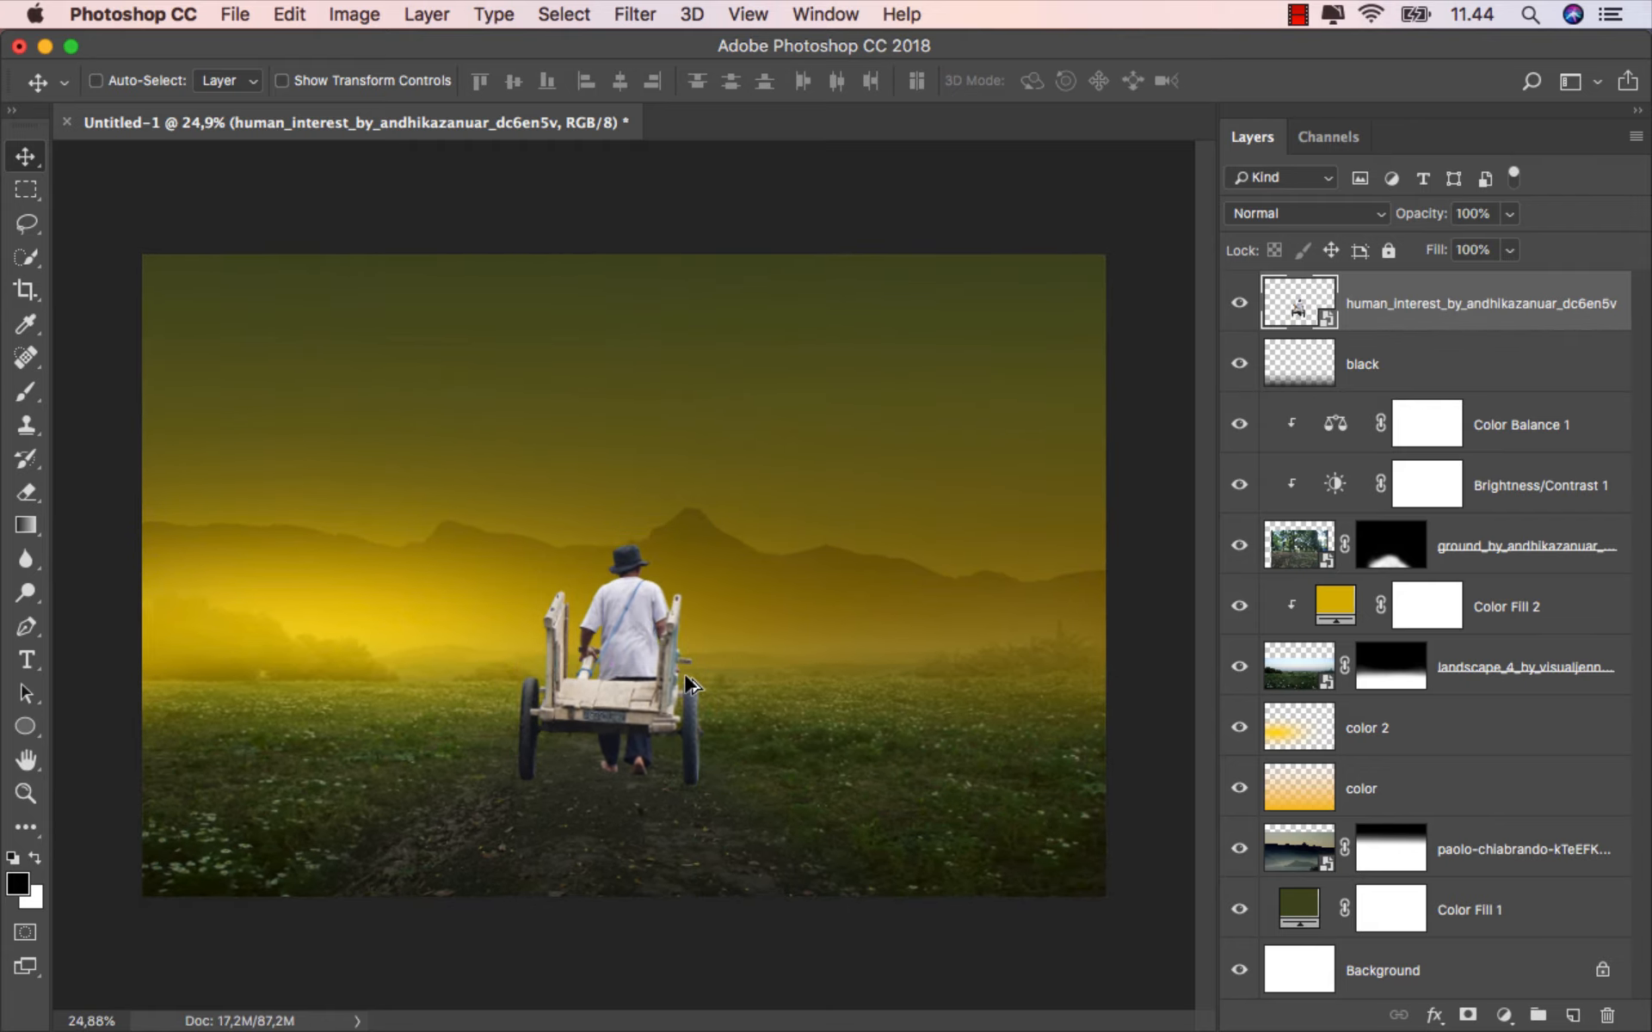
Select the layers from the landscape photo up to black and compress them vertically to about 87.71% height, keeping the bottom edge in place.
left_click(1473, 675)
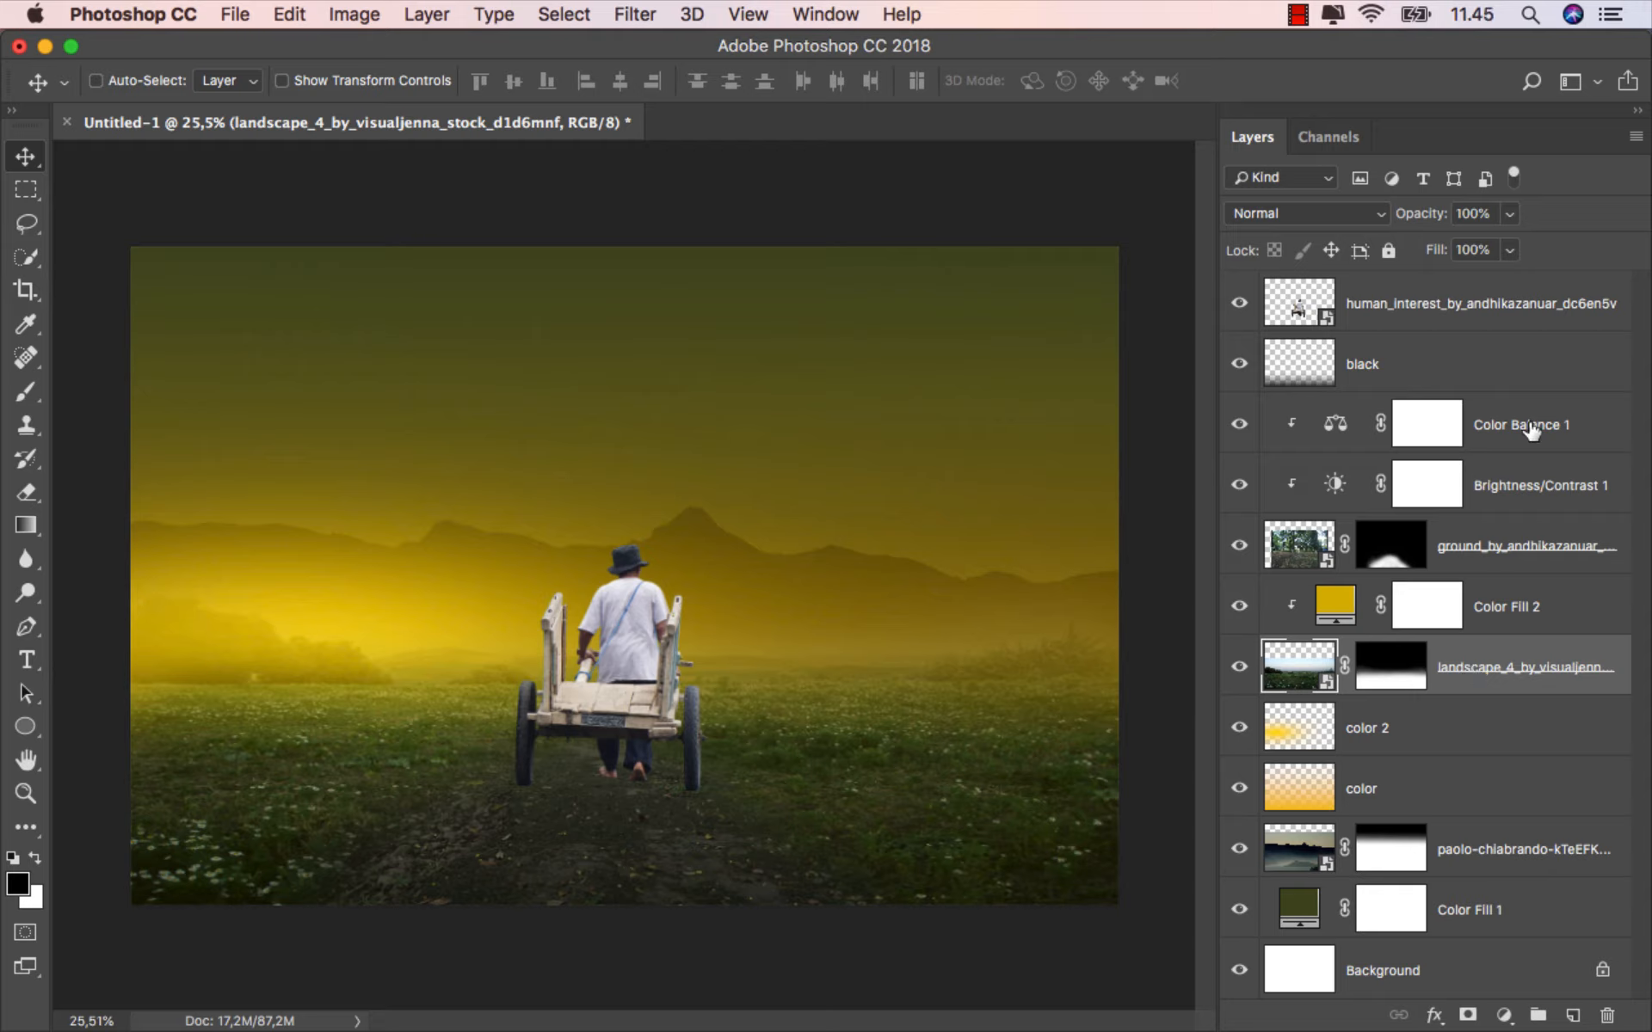
left_click(1524, 370, "shift")
key("super+t")
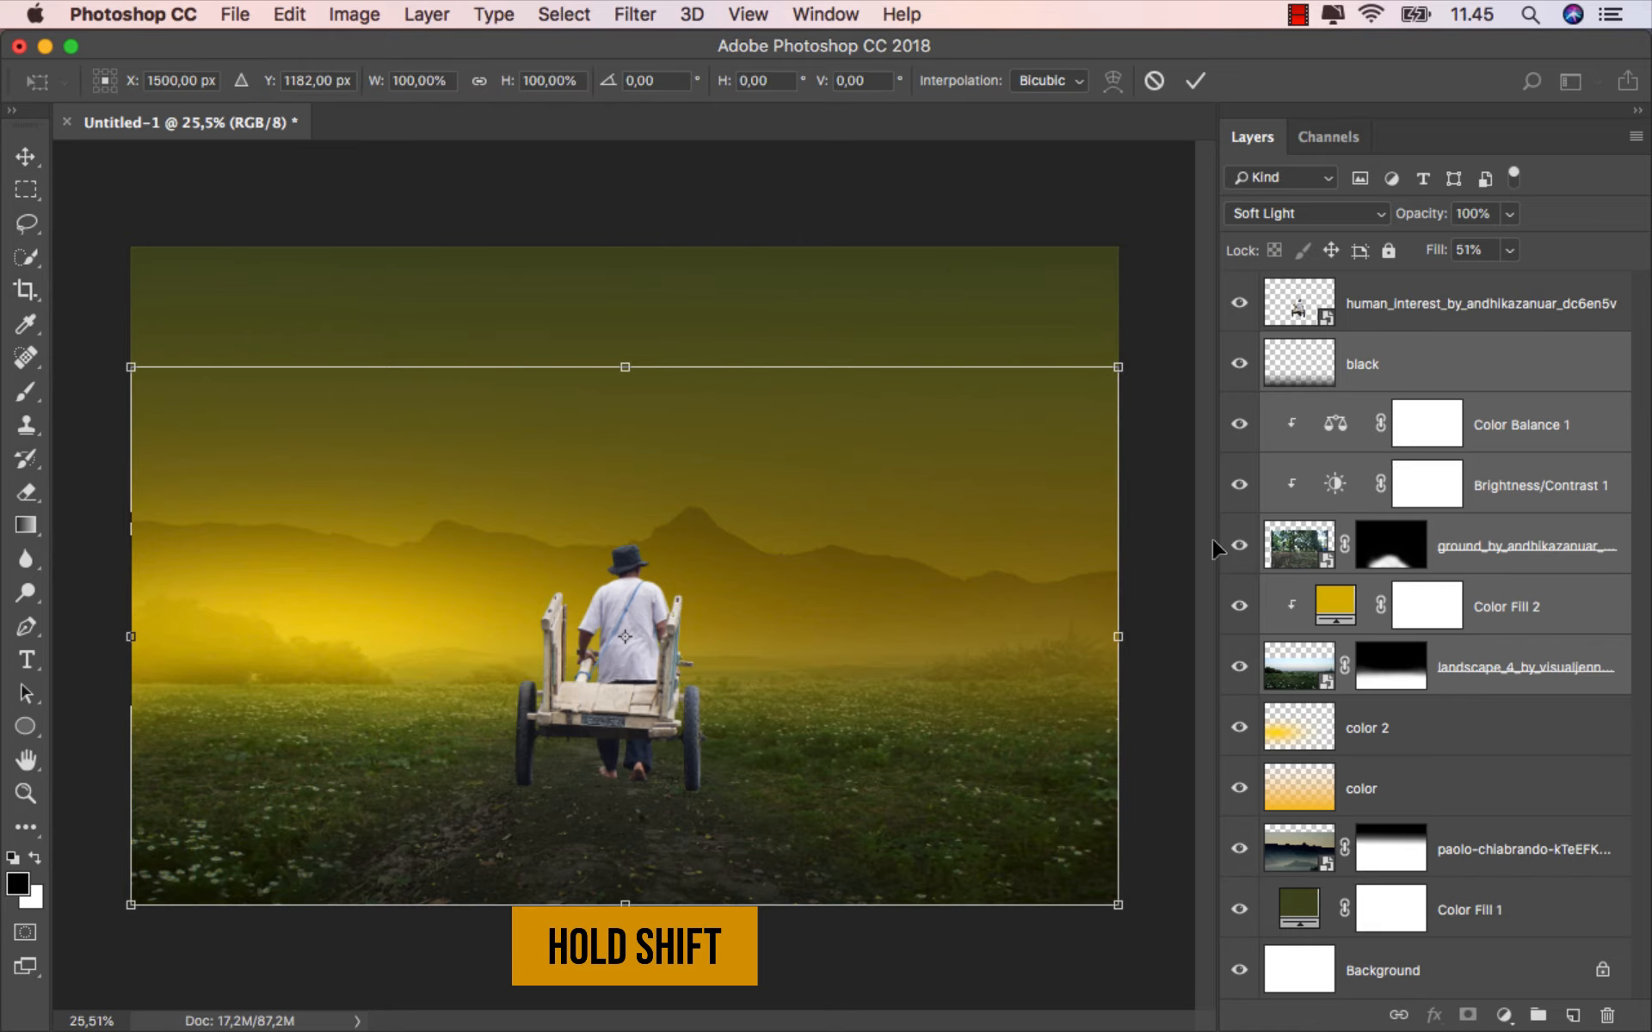
left_click_drag(627, 369, 627, 435)
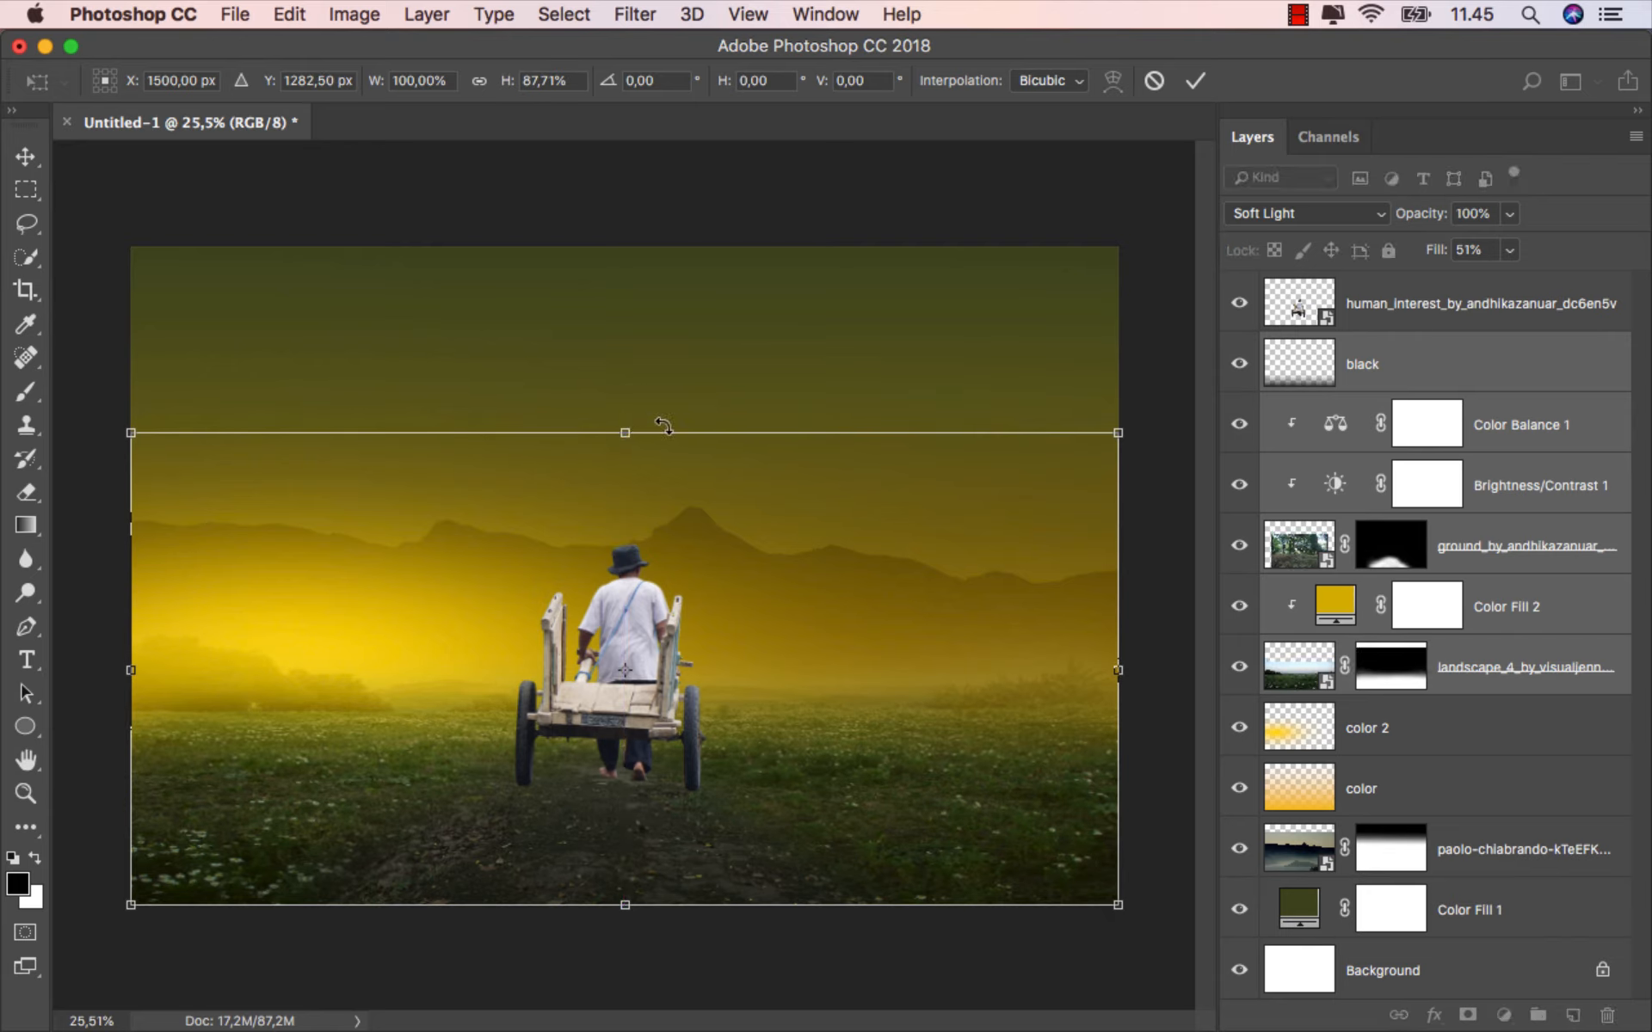
left_click(1195, 80)
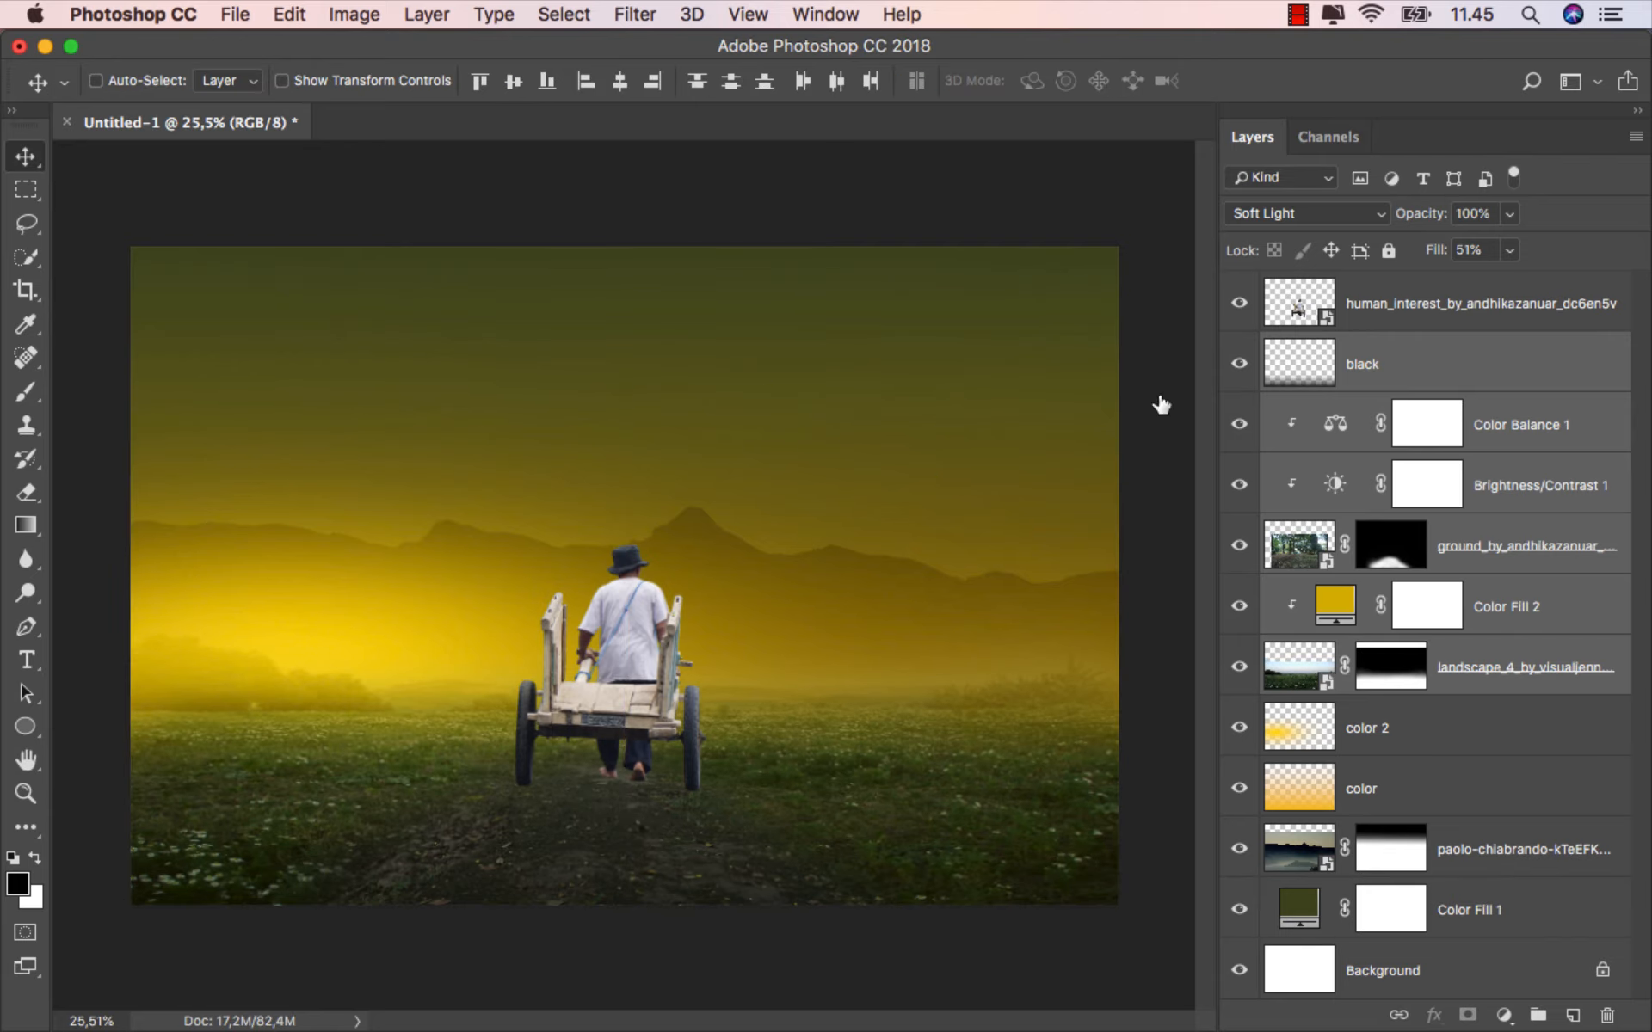
Move the man with the cart down about 0.70 cm and fine-tune his position on the path with small nudges.
left_click(1402, 320)
left_click_drag(646, 642, 646, 670)
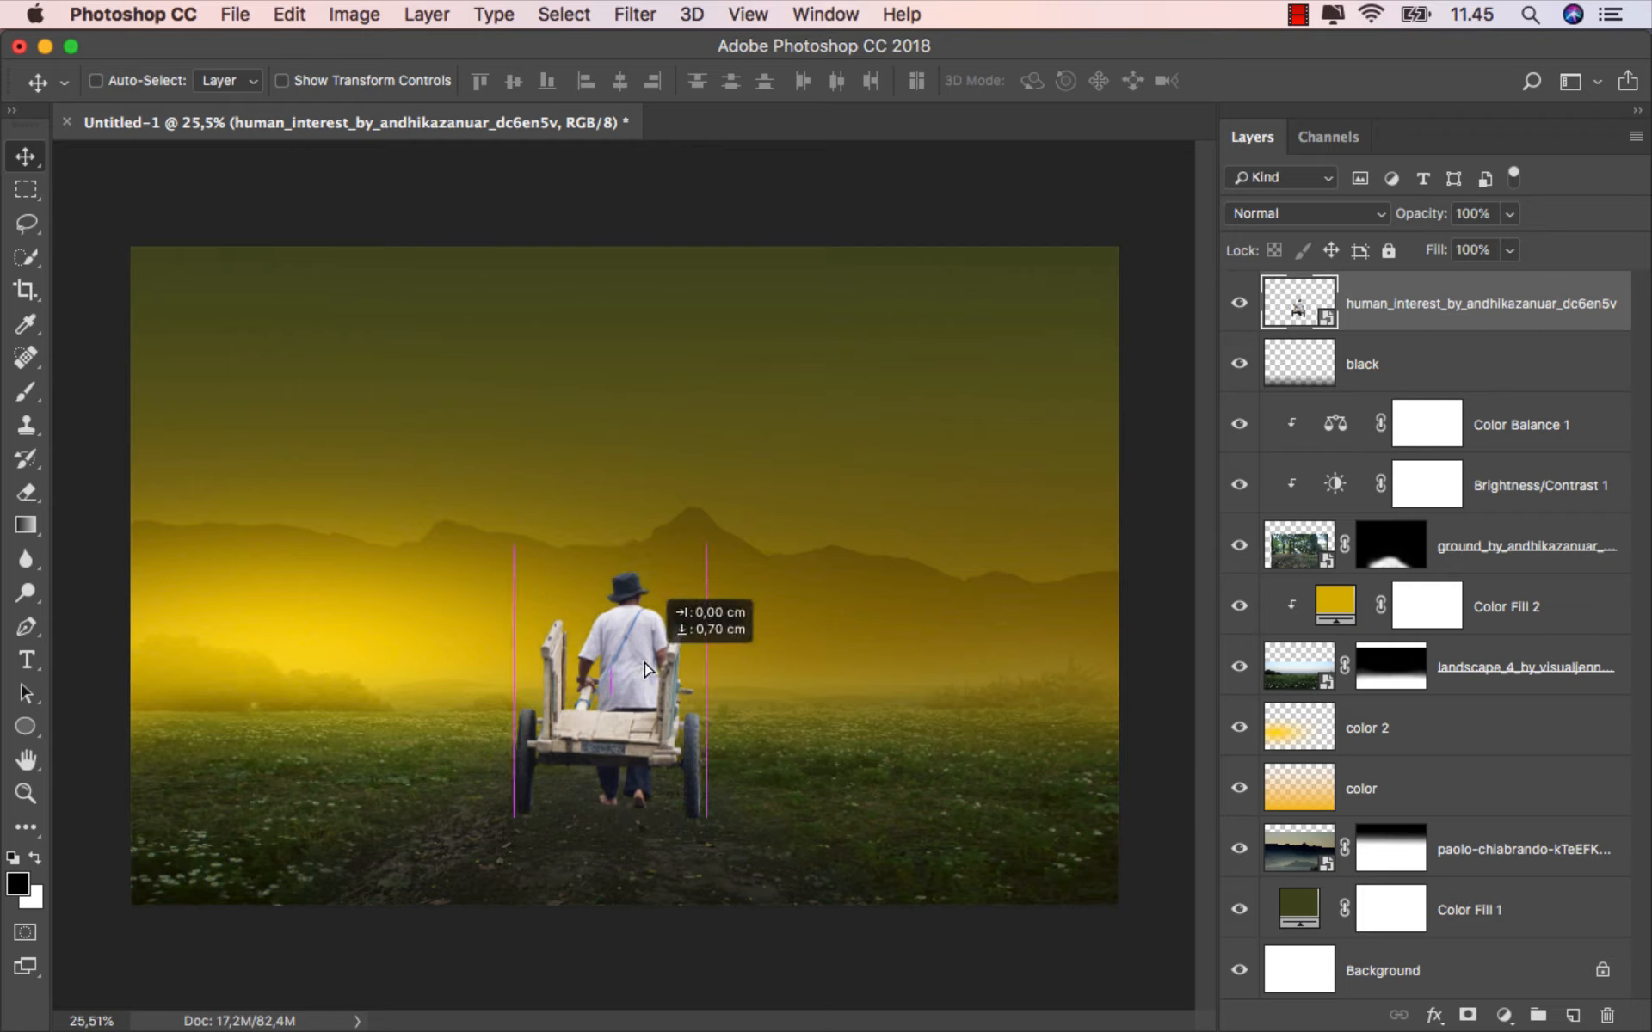
key("Up")
key("Up")
key("Left")
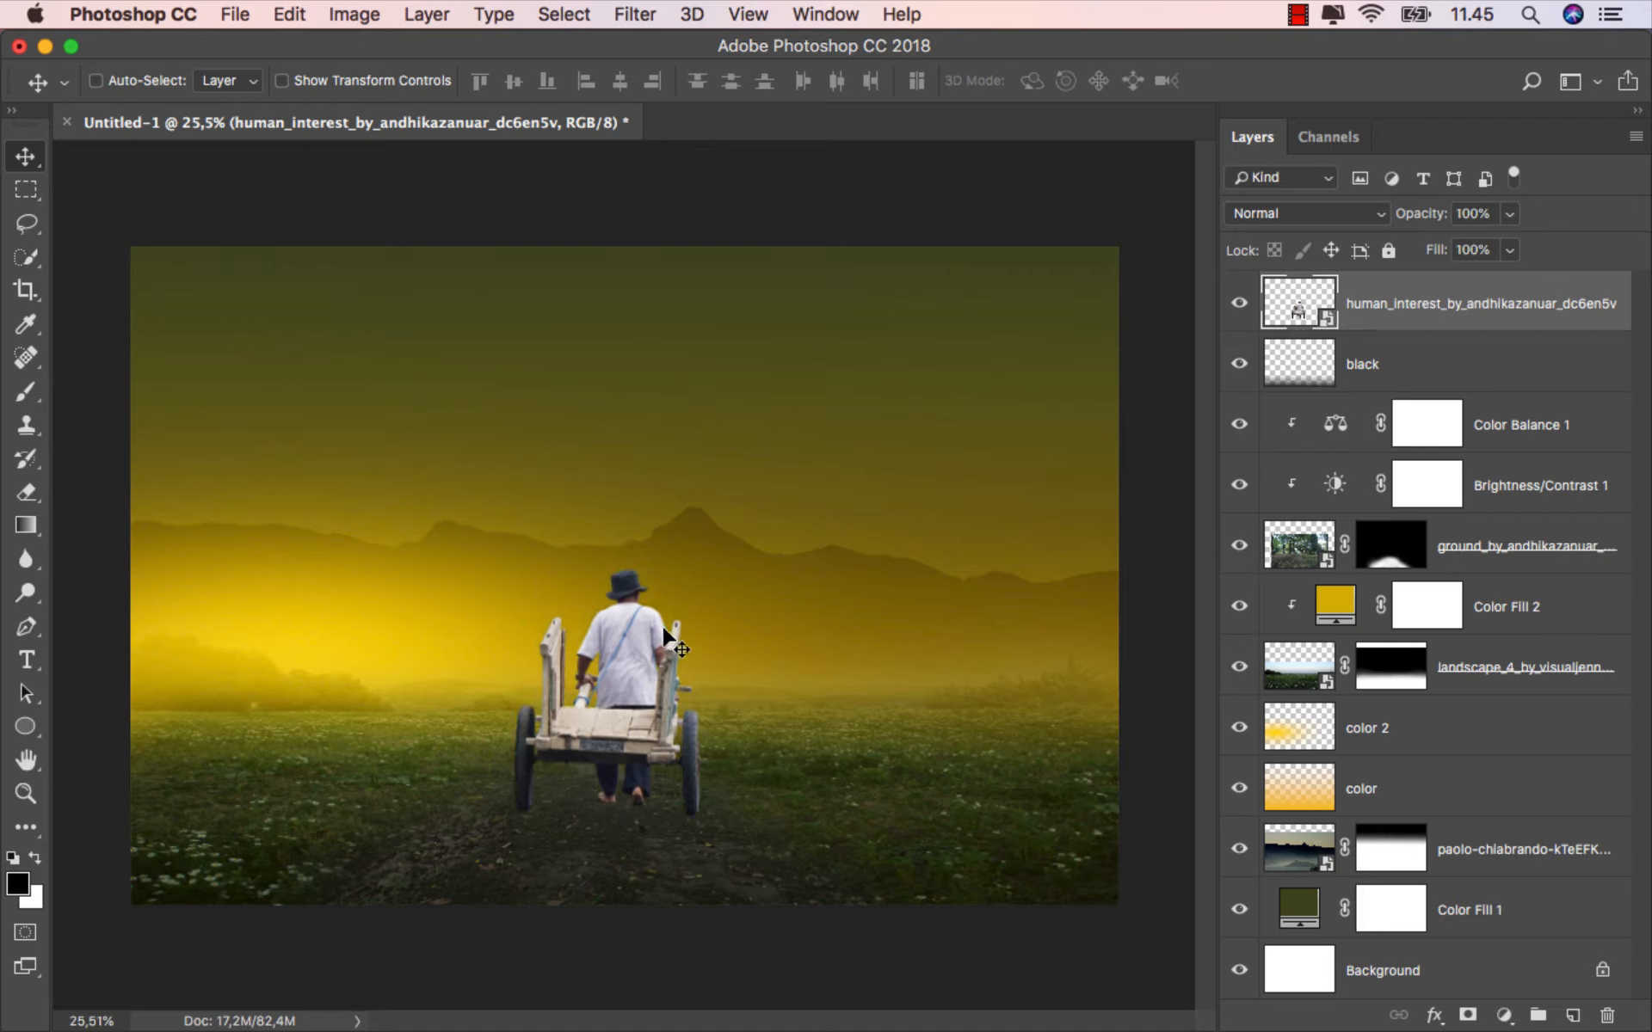
key("Up")
key("Up")
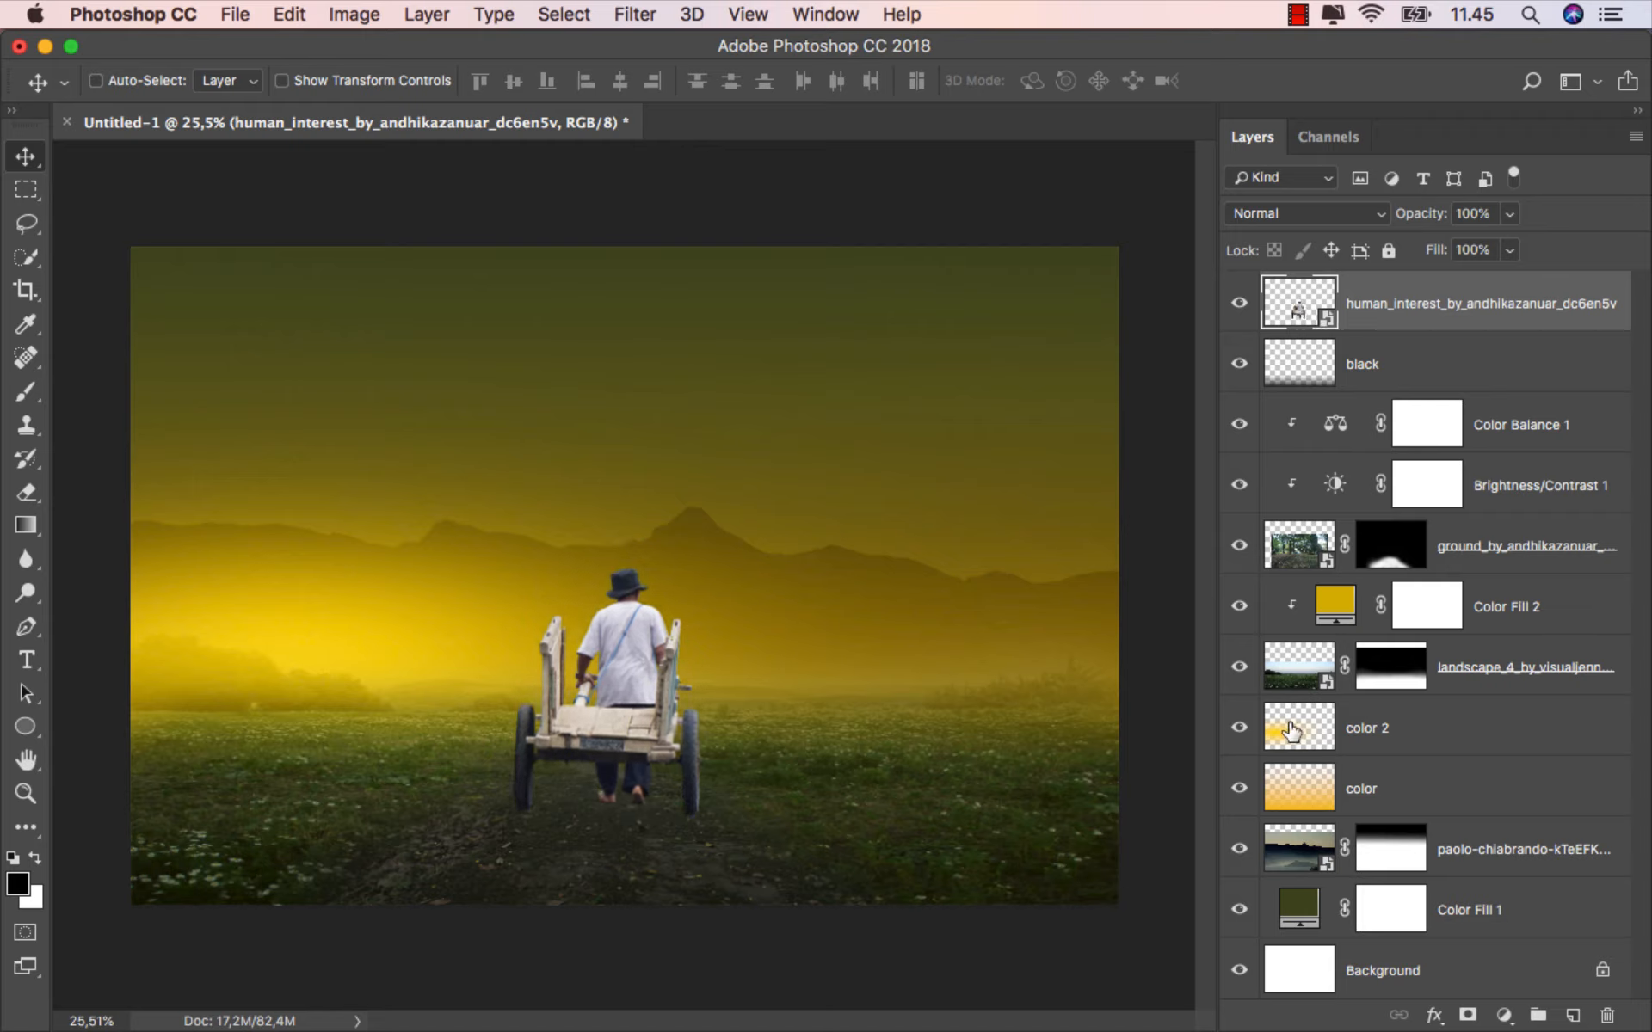
Lower the masked mountain photo so its ridge sits closer to the horizon behind the man.
left_click(1490, 850)
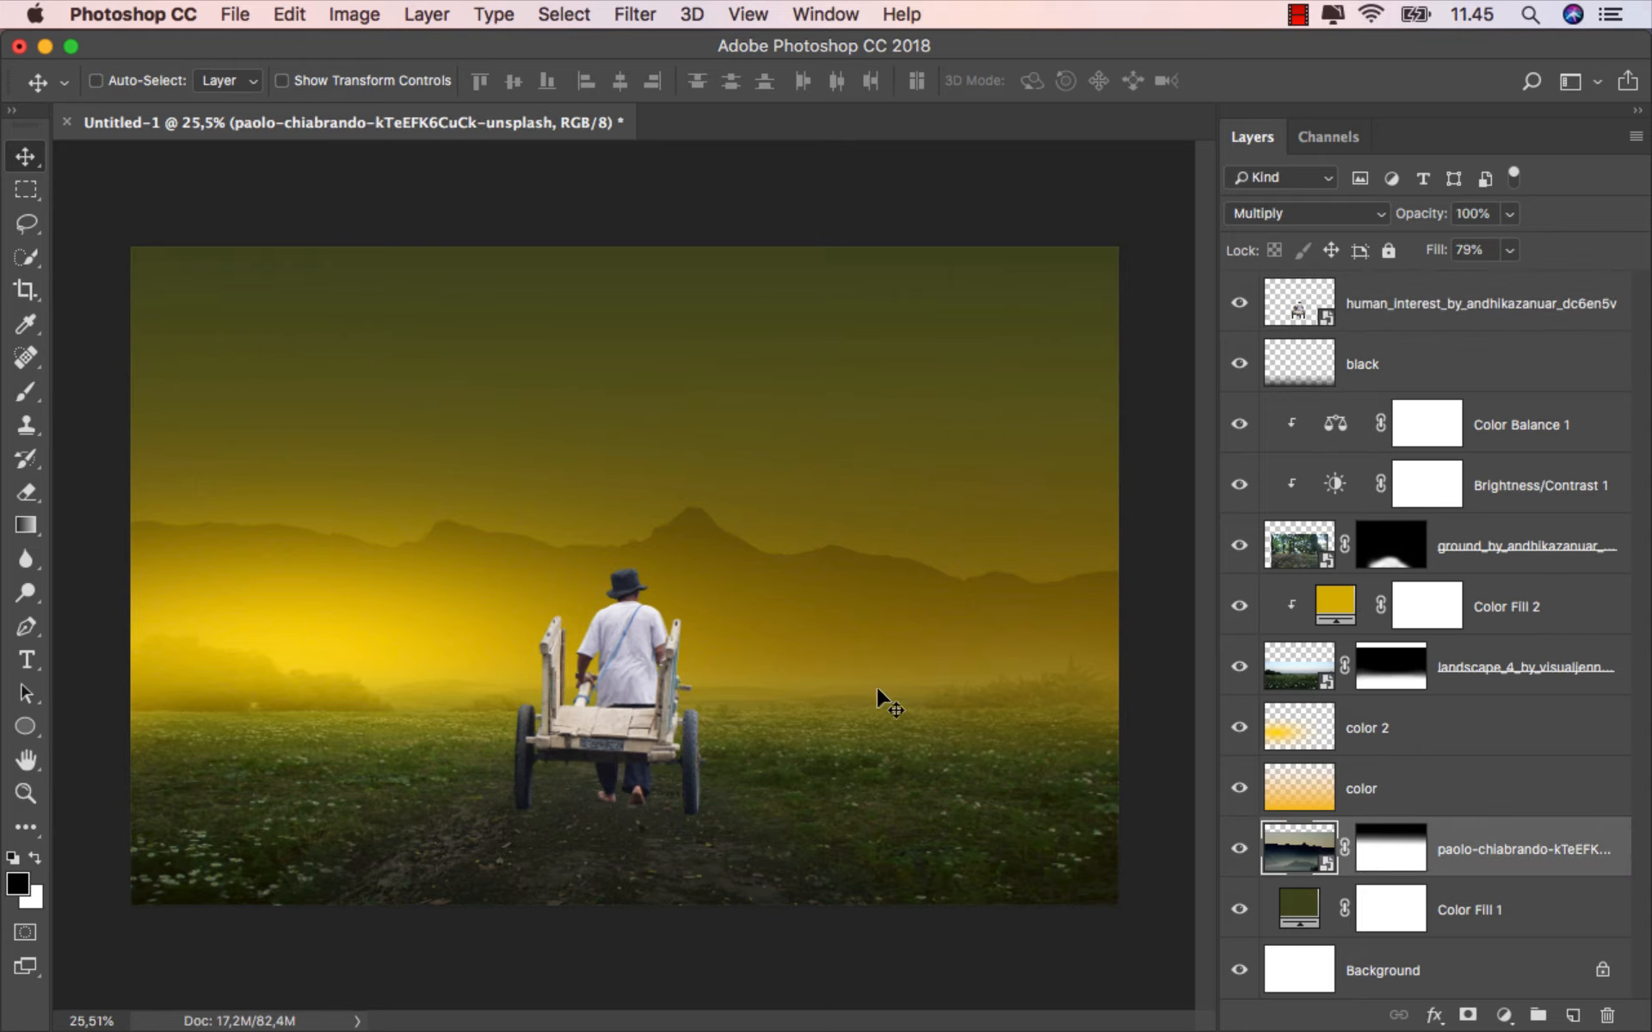
left_click_drag(676, 525, 680, 564)
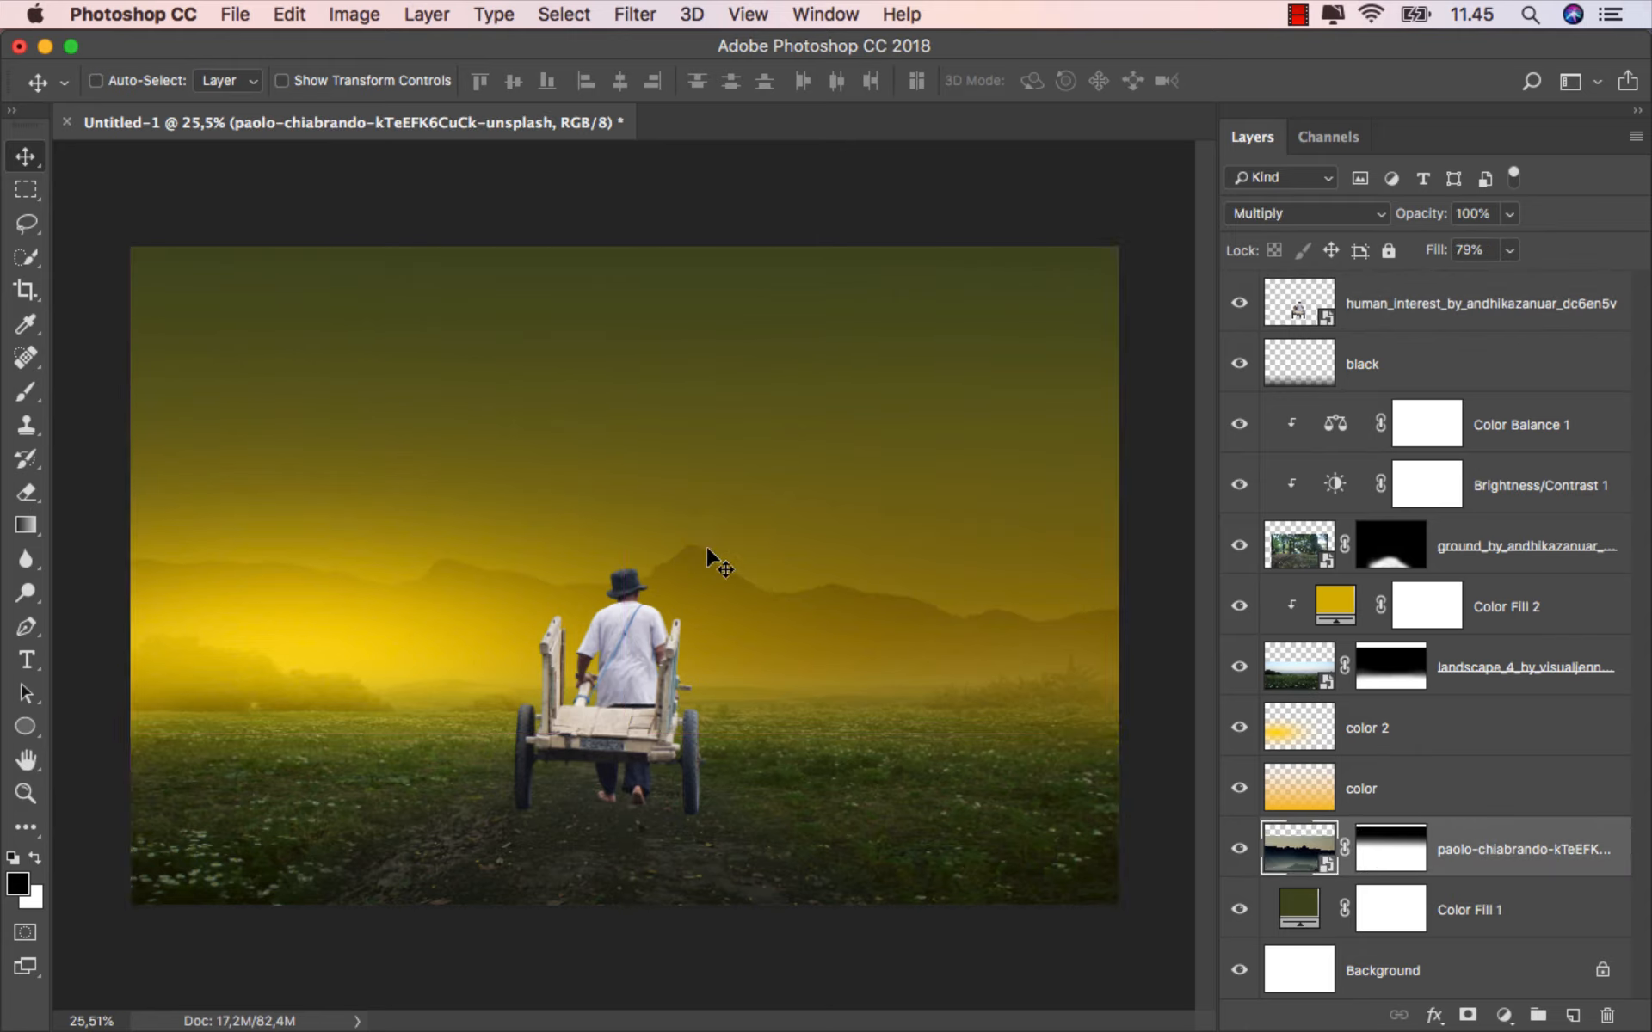
Target the ground photo's layer mask and set up a soft round black brush at about 189 px and 21% opacity.
left_click(1239, 546)
left_click(1238, 545)
left_click(1390, 546)
left_click(26, 391)
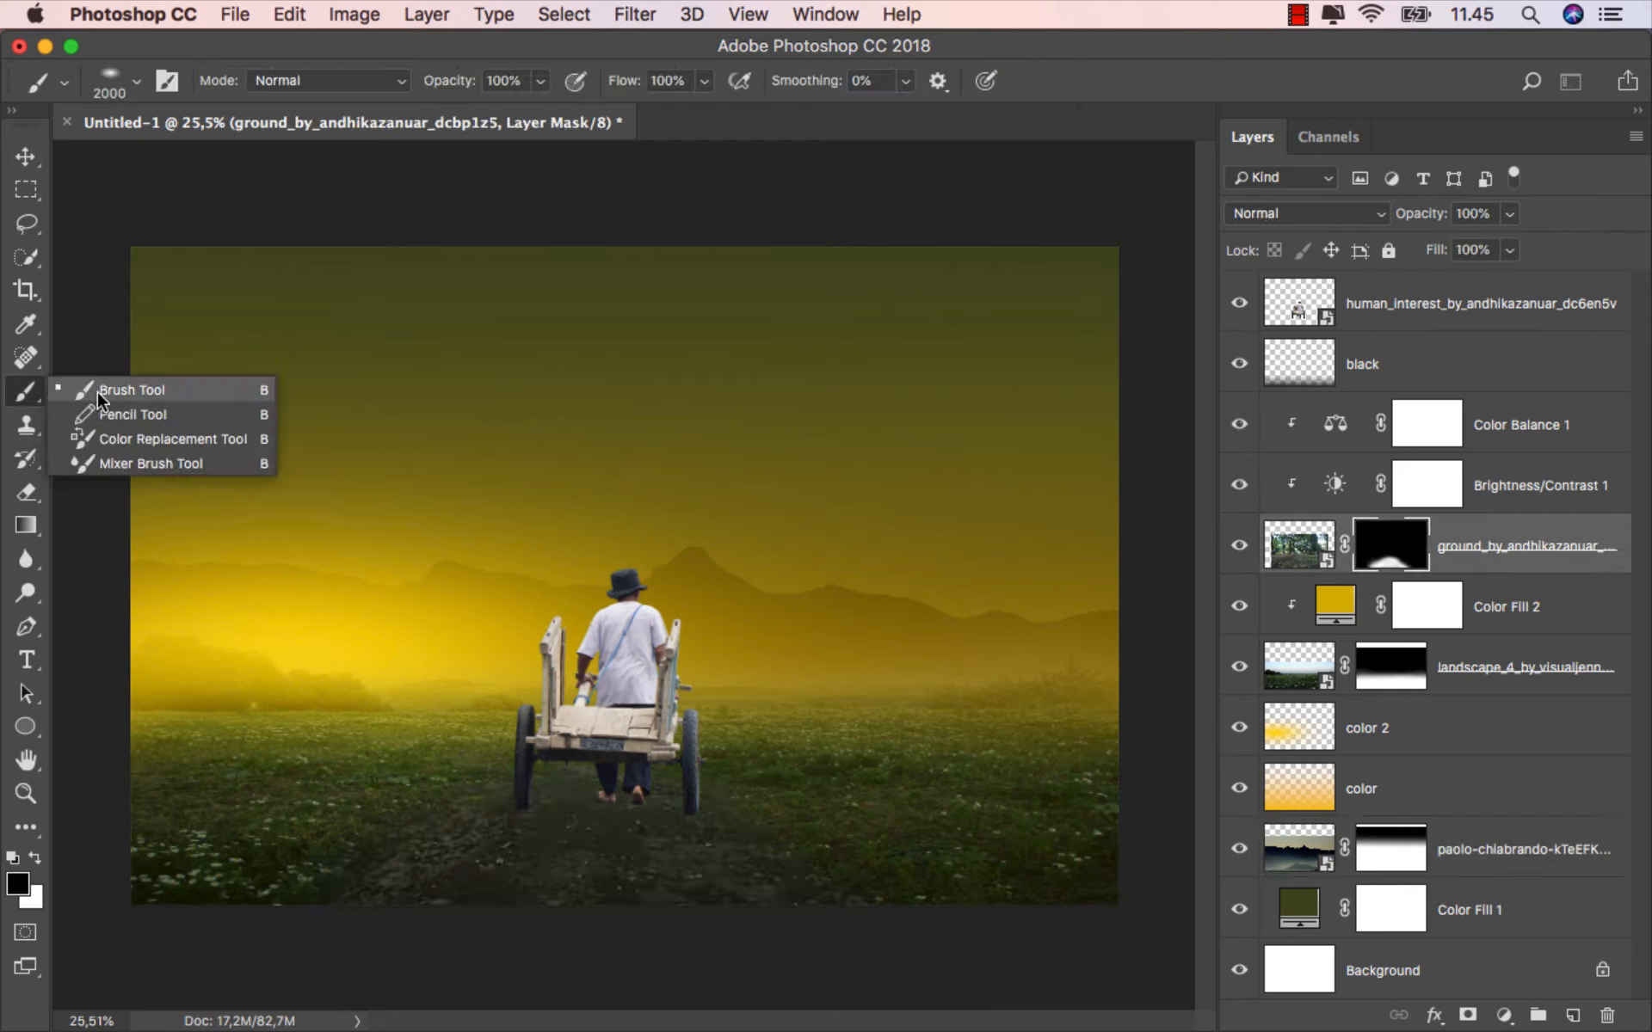
left_click(96, 391)
right_click(439, 439)
left_click(550, 712)
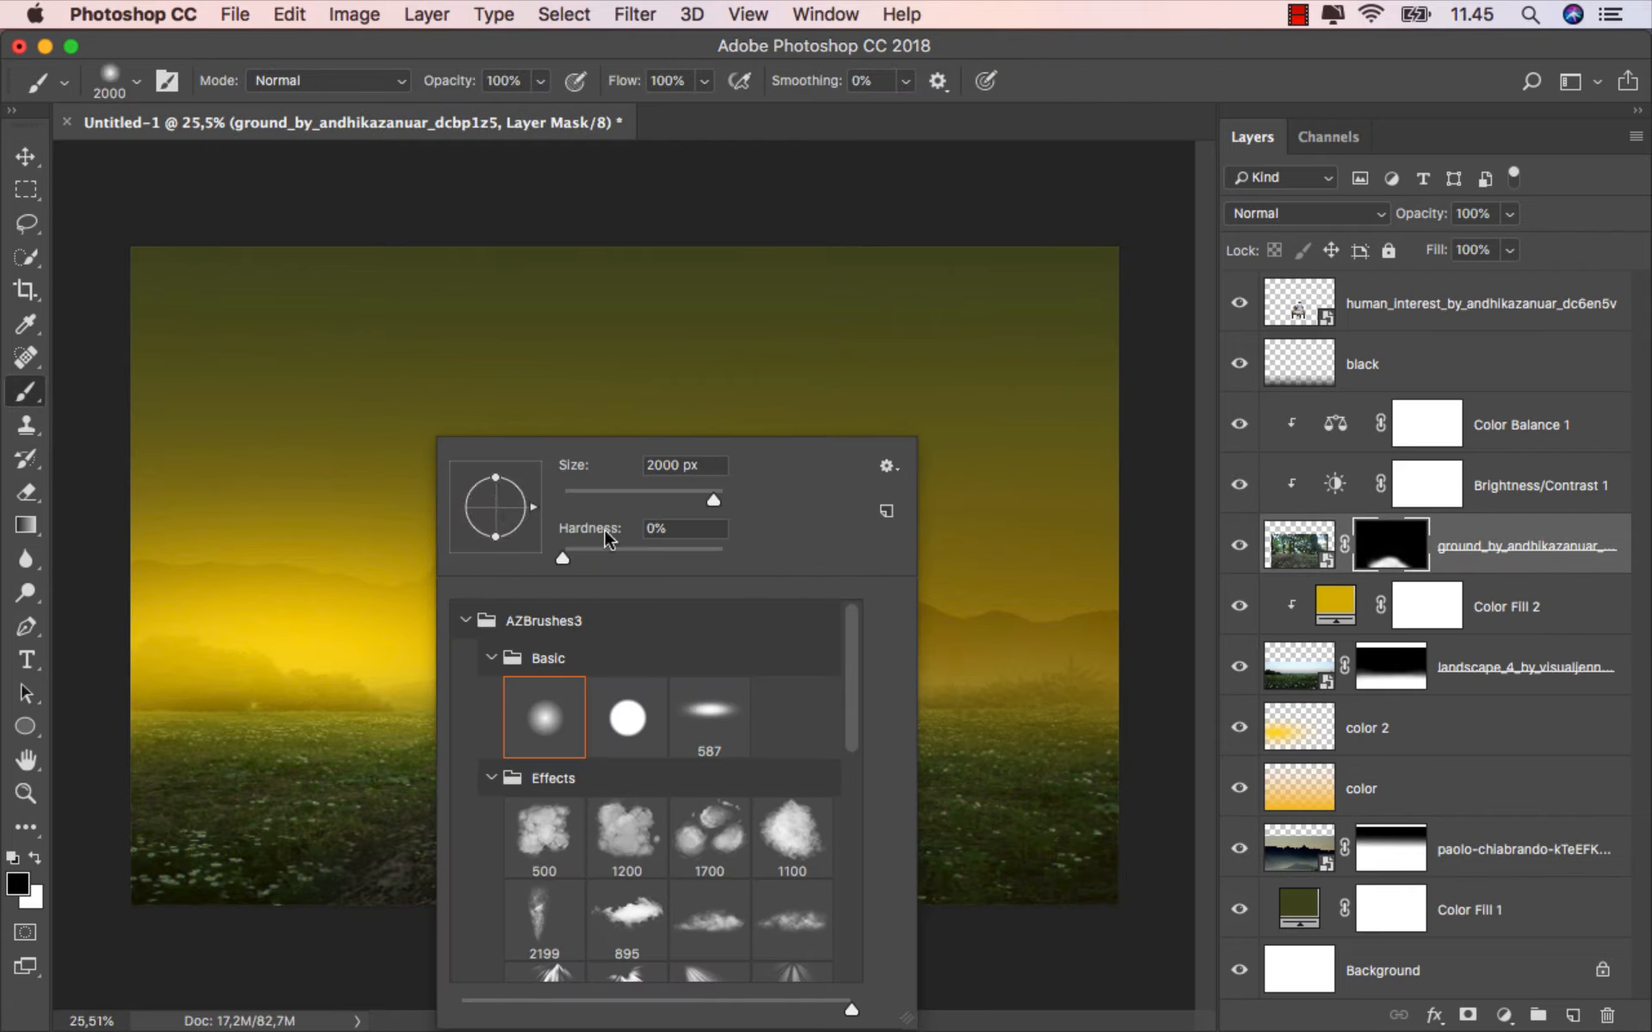
left_click(607, 502)
left_click_drag(325, 657, 321, 658)
mouse_move(477, 749)
left_mouse_down()
mouse_move(542, 757)
mouse_move(475, 680)
left_mouse_up()
mouse_move(462, 679)
left_mouse_down()
mouse_move(510, 698)
mouse_move(602, 549)
left_mouse_up()
scroll(606, 548, "down", 3)
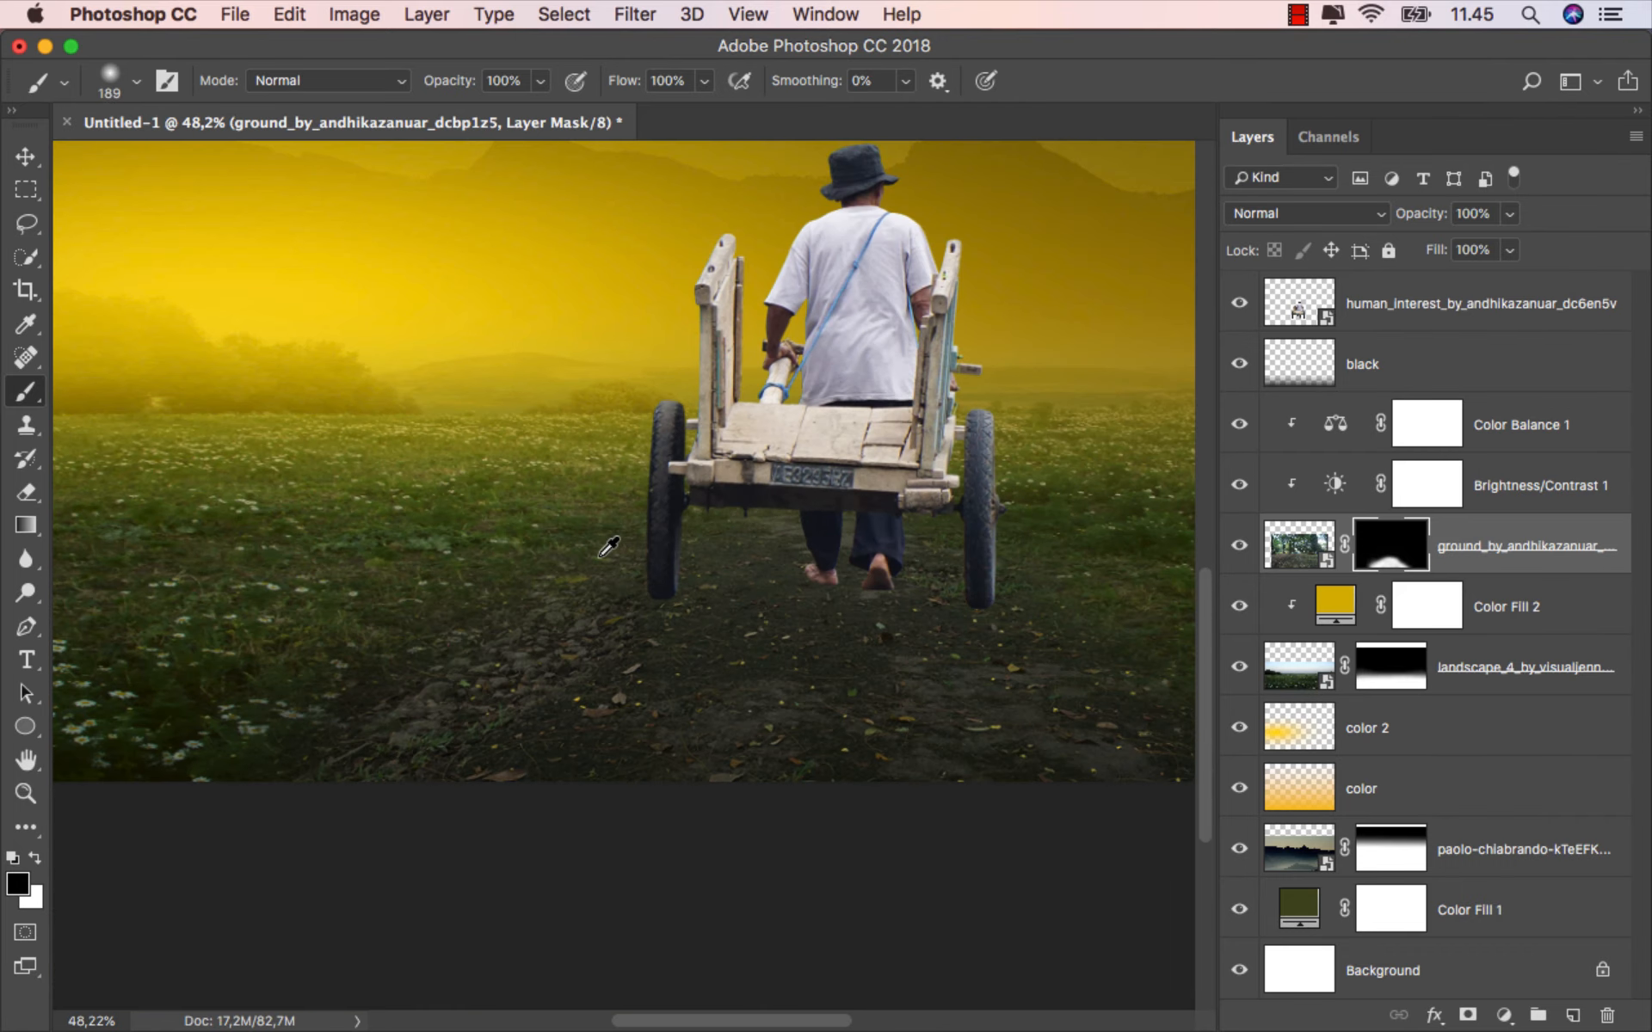
left_click(540, 83)
left_click(444, 111)
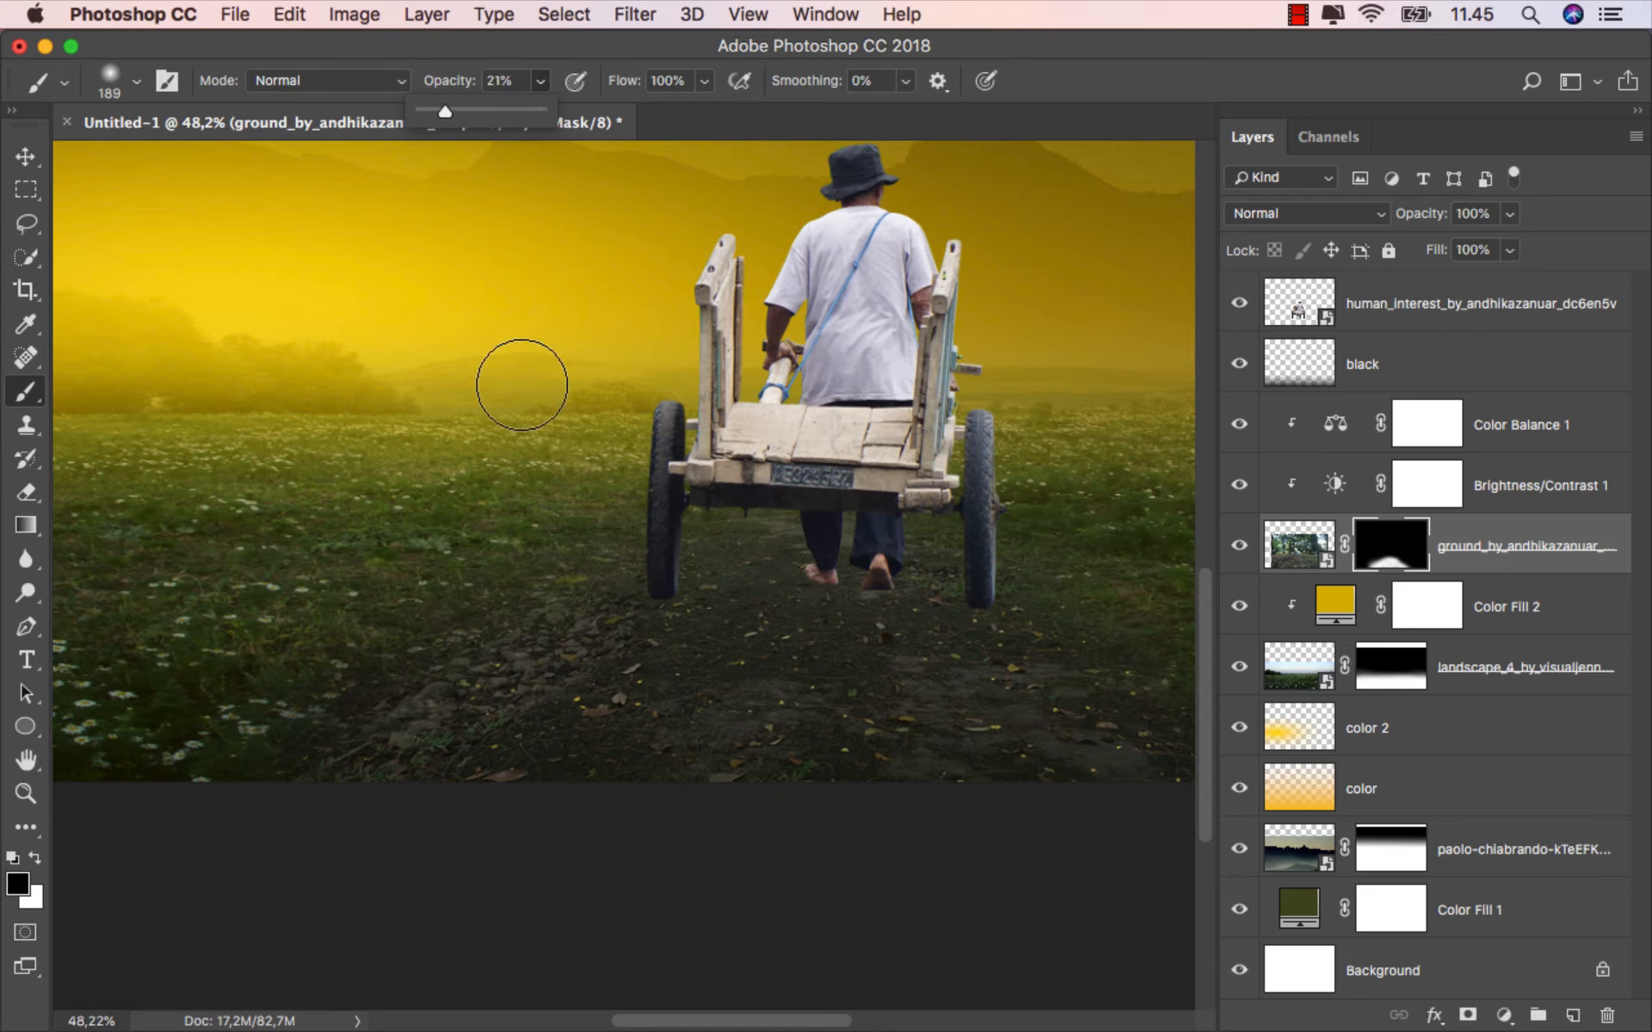
Paint black over both sides of the path on the ground mask, enlarging the brush to about 267 px, to blend it into the grass.
left_click(568, 605)
left_click_drag(550, 597, 563, 597)
mouse_move(643, 521)
left_mouse_down()
mouse_move(442, 680)
mouse_move(303, 746)
mouse_move(495, 657)
mouse_move(538, 620)
mouse_move(554, 569)
mouse_move(487, 579)
left_mouse_up()
left_click_drag(751, 488, 629, 481)
mouse_move(1055, 750)
left_mouse_down()
mouse_move(1004, 683)
mouse_move(972, 735)
mouse_move(977, 766)
mouse_move(938, 783)
left_mouse_up()
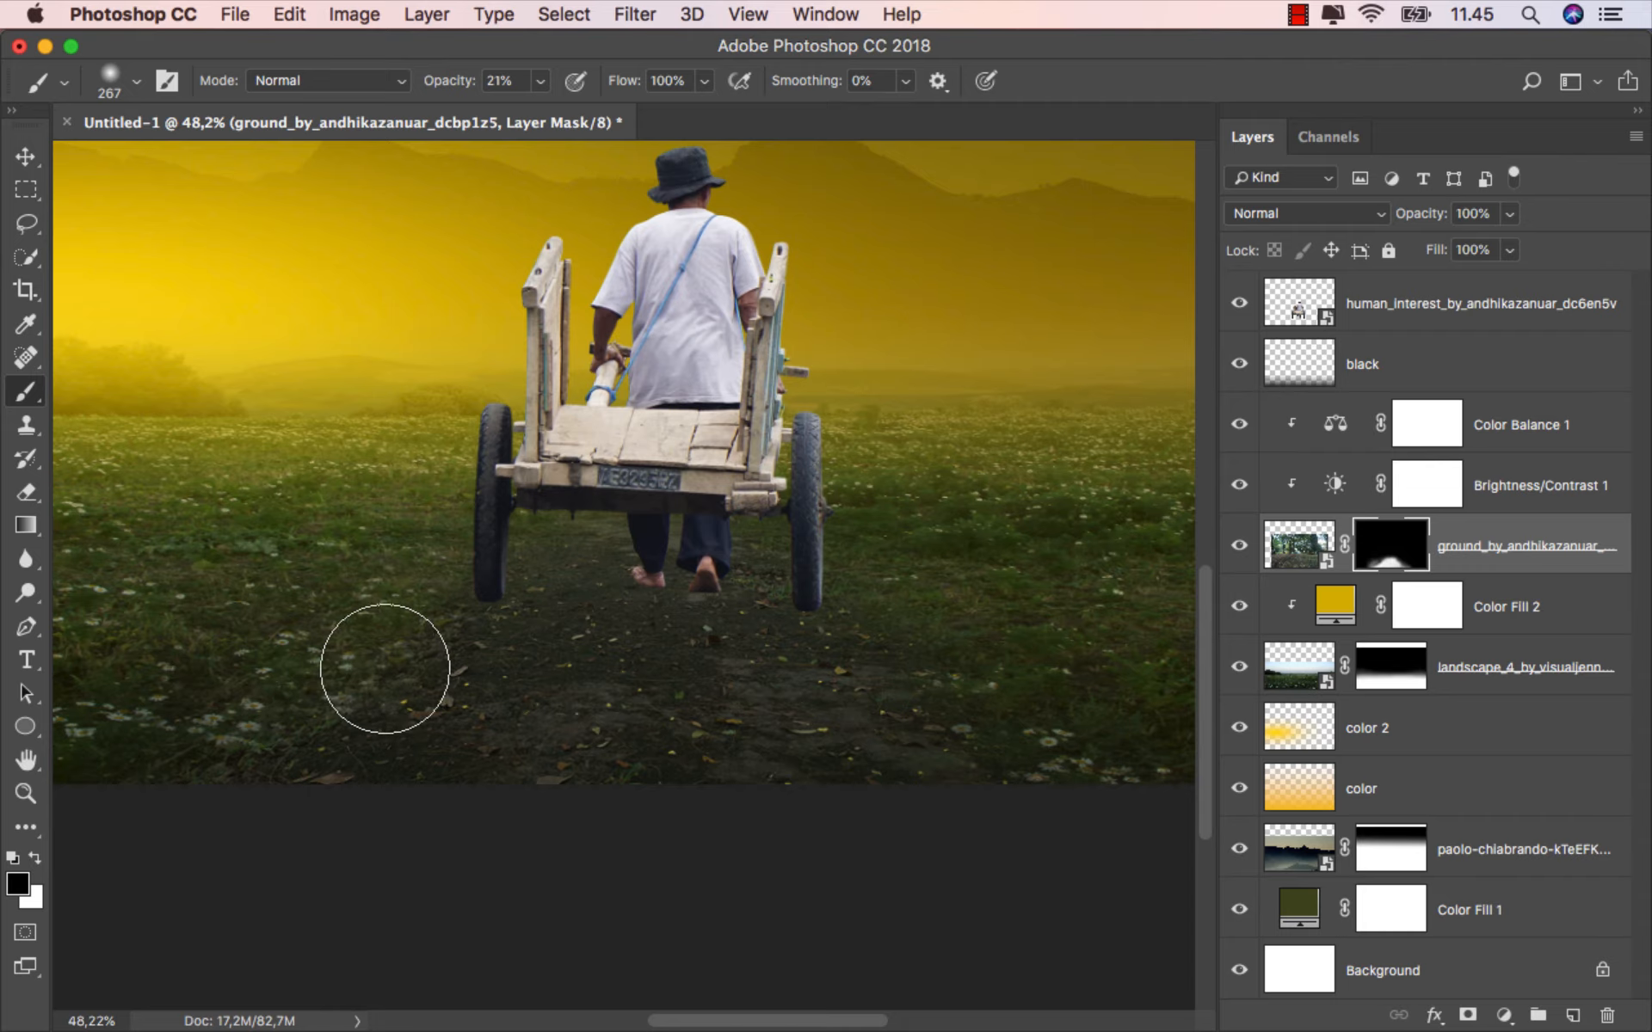
scroll(350, 638, "down", 2)
scroll(378, 653, "down", 1)
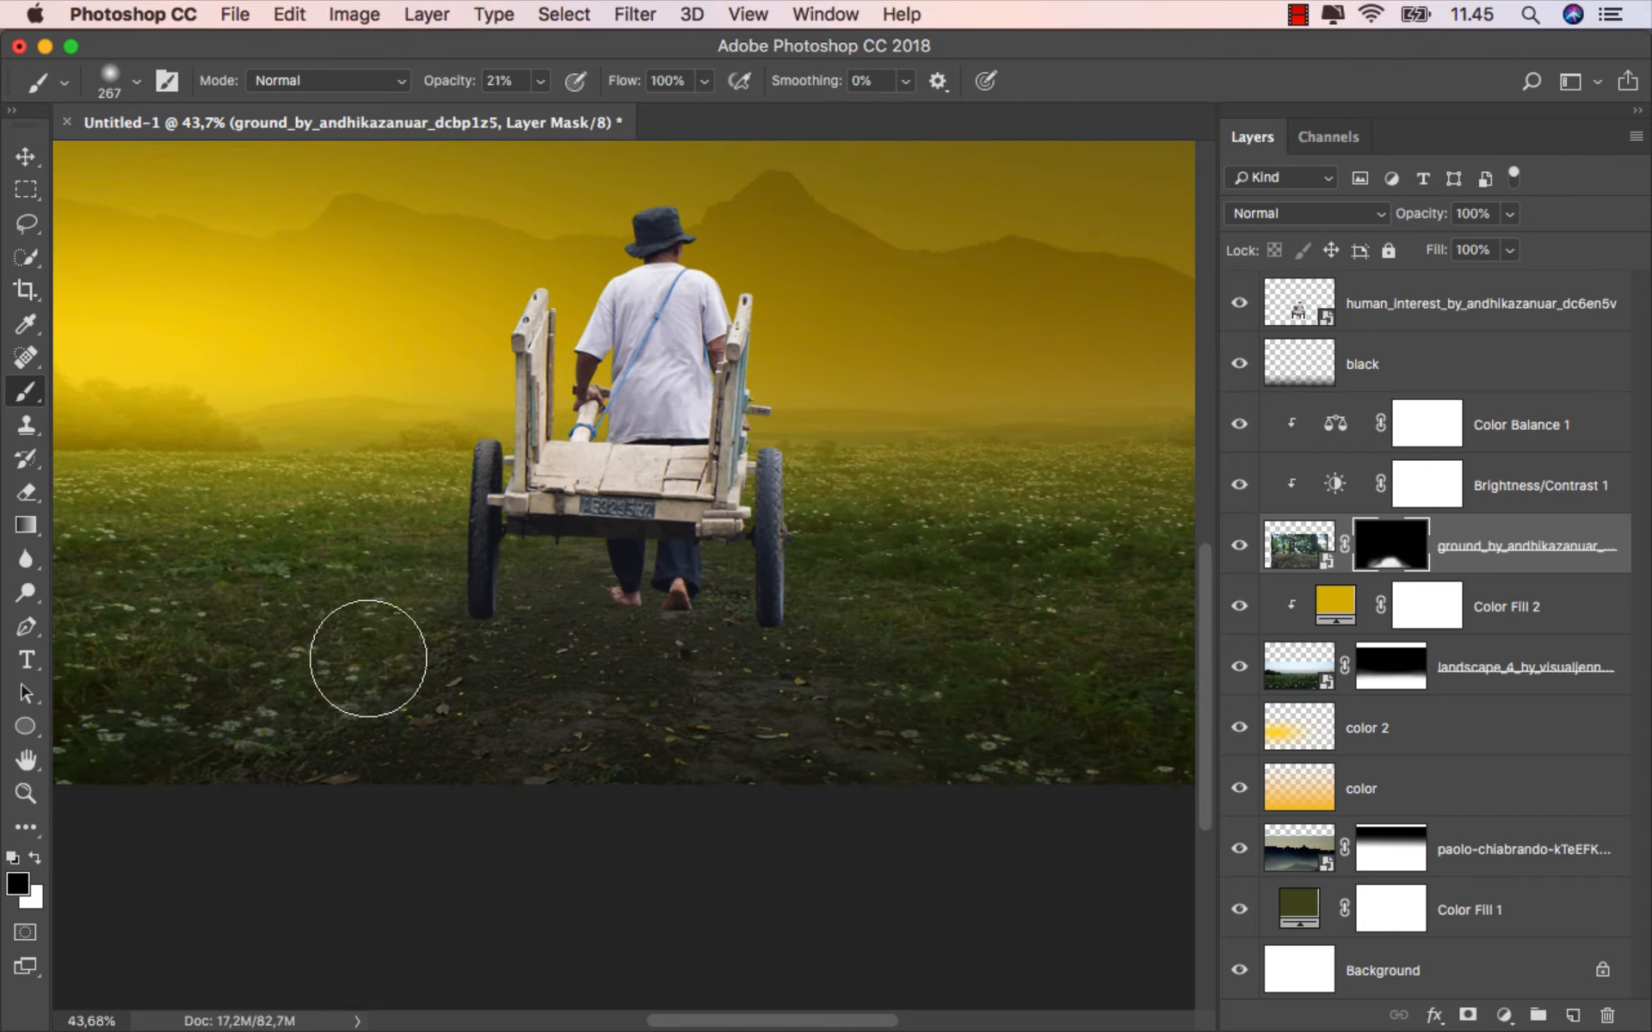
key("v")
scroll(564, 669, "down", 3)
scroll(564, 669, "down", 2)
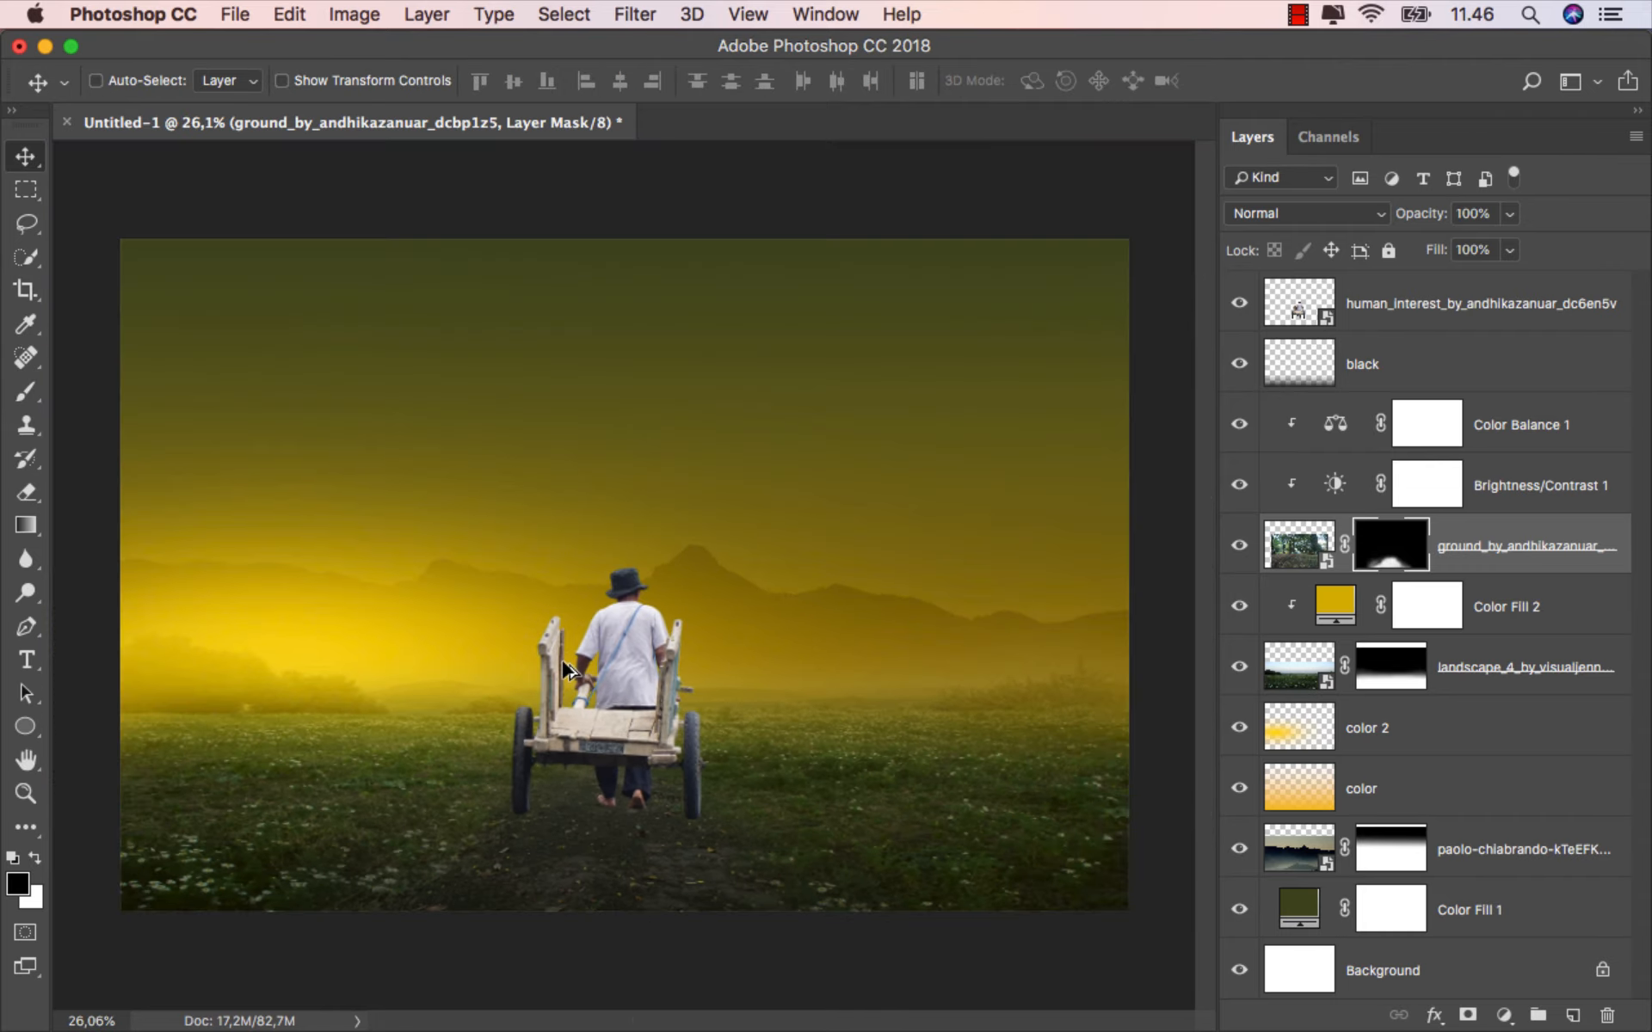
Shift the man with the cart slightly right and up on the path.
left_click(1434, 325)
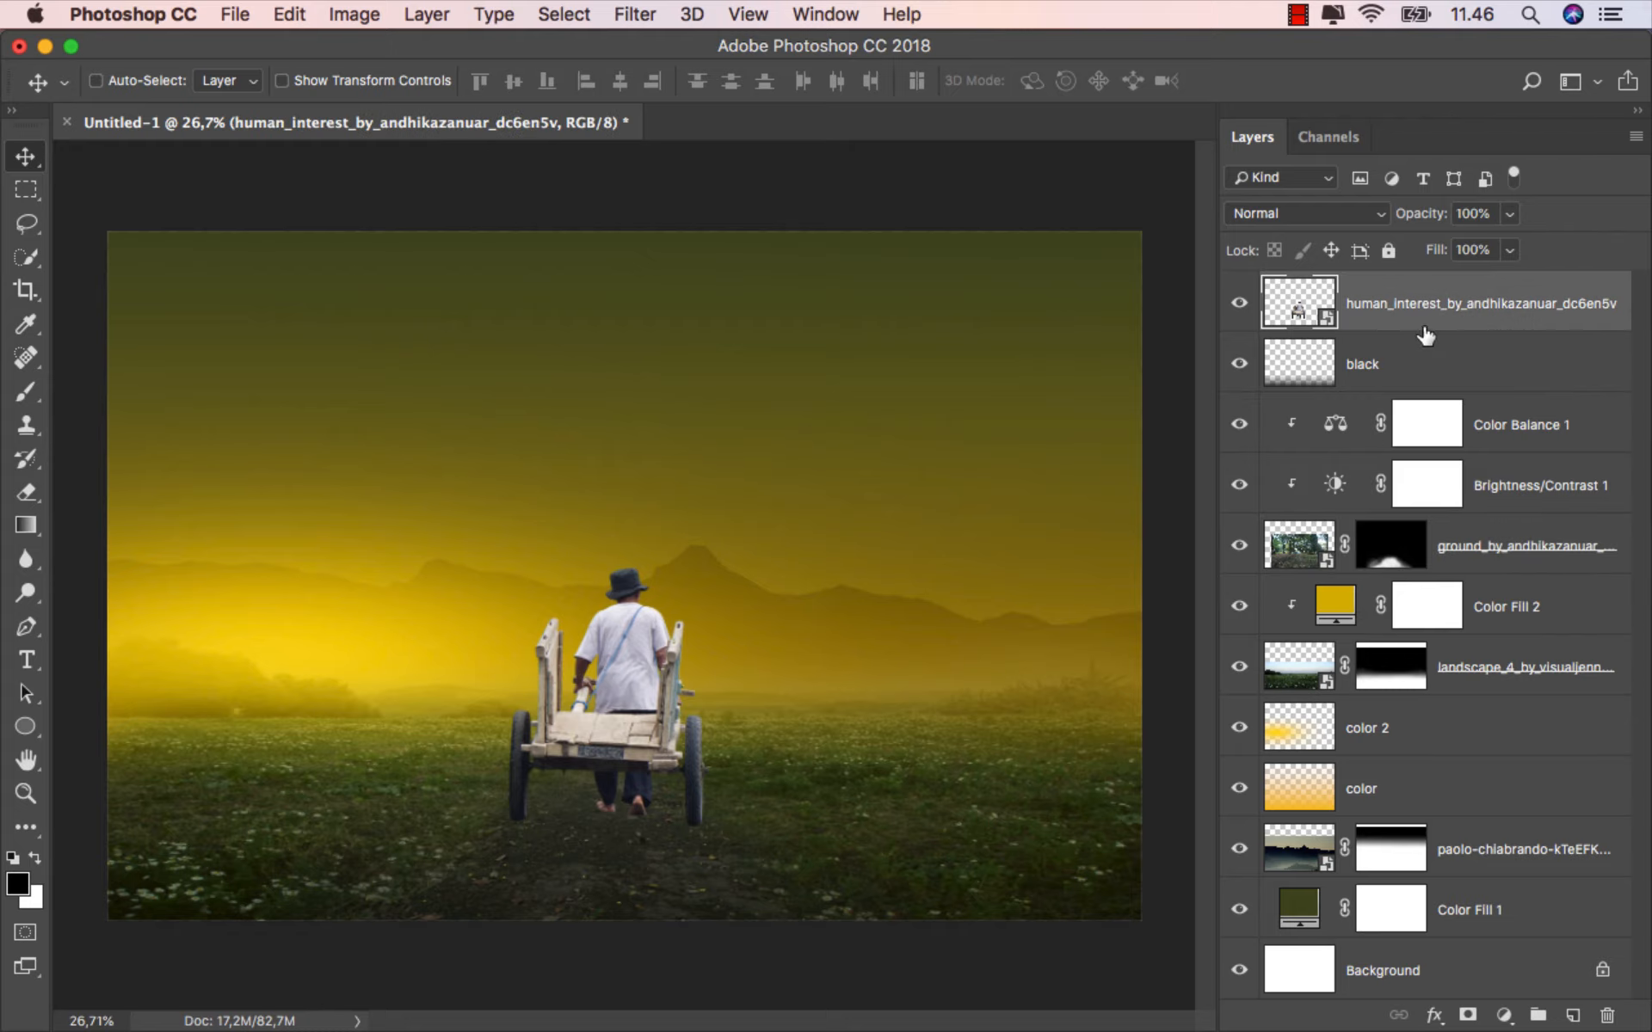
scroll(652, 716, "up", 1)
left_click_drag(727, 652, 748, 641)
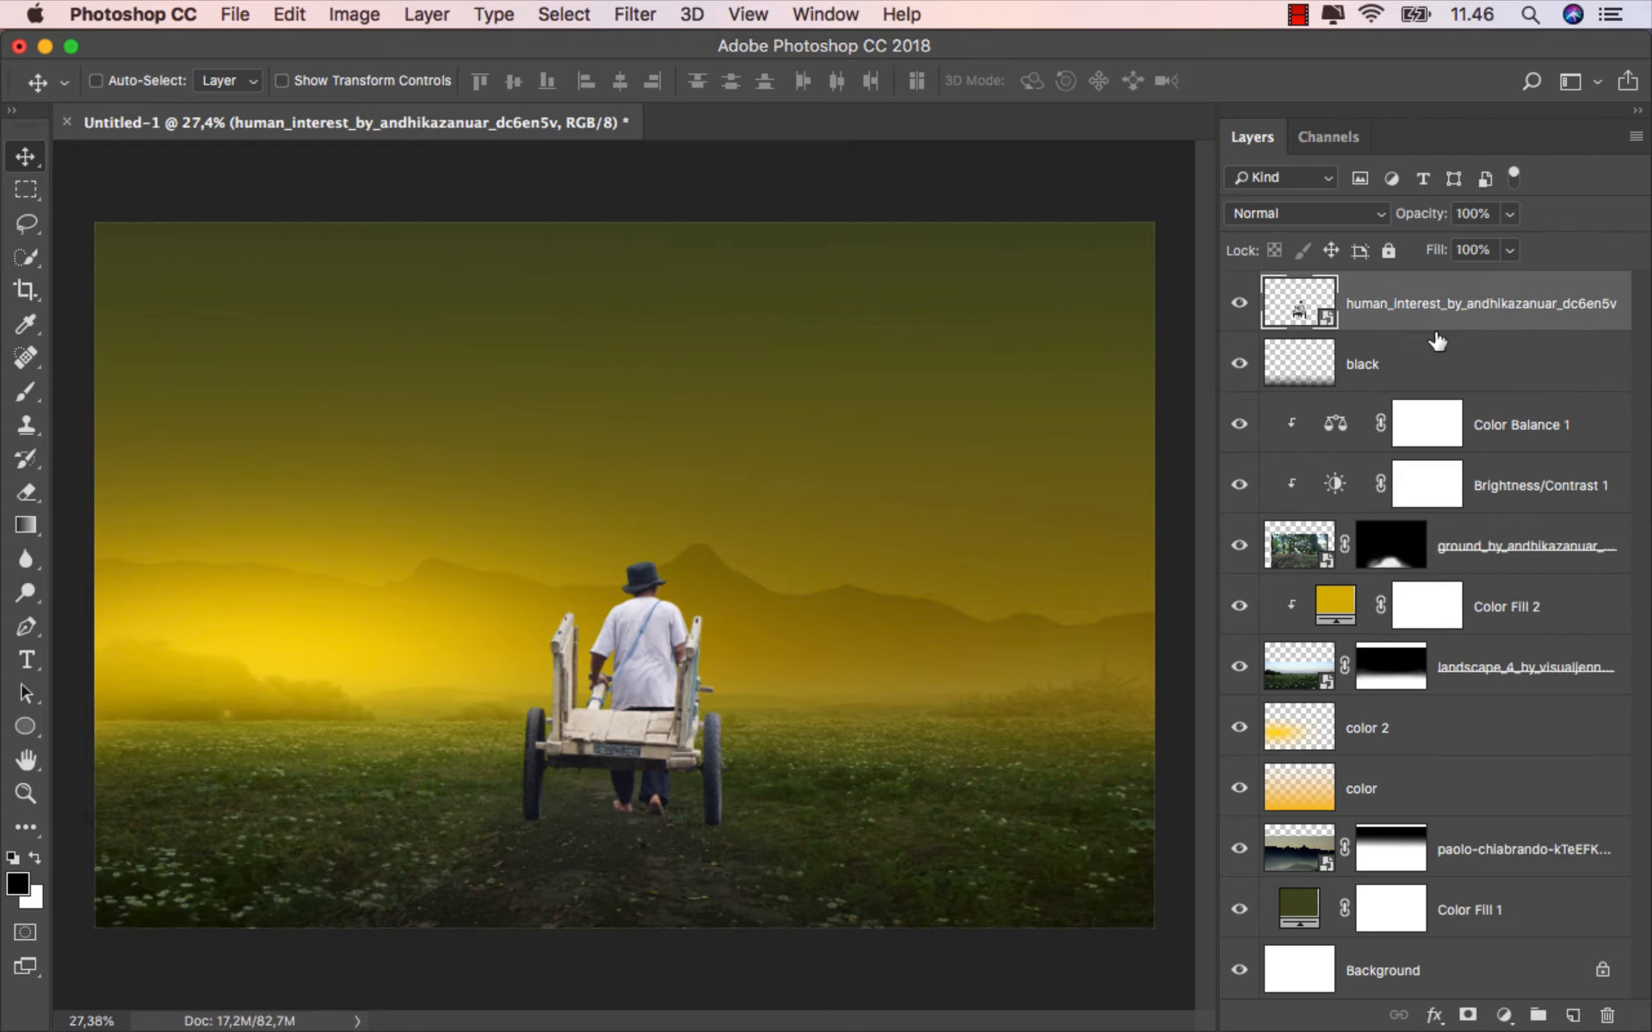
Add a Levels adjustment clipped to the man's layer, lowering the white output level to 94 and raising the black input level slightly.
left_click(1504, 1015)
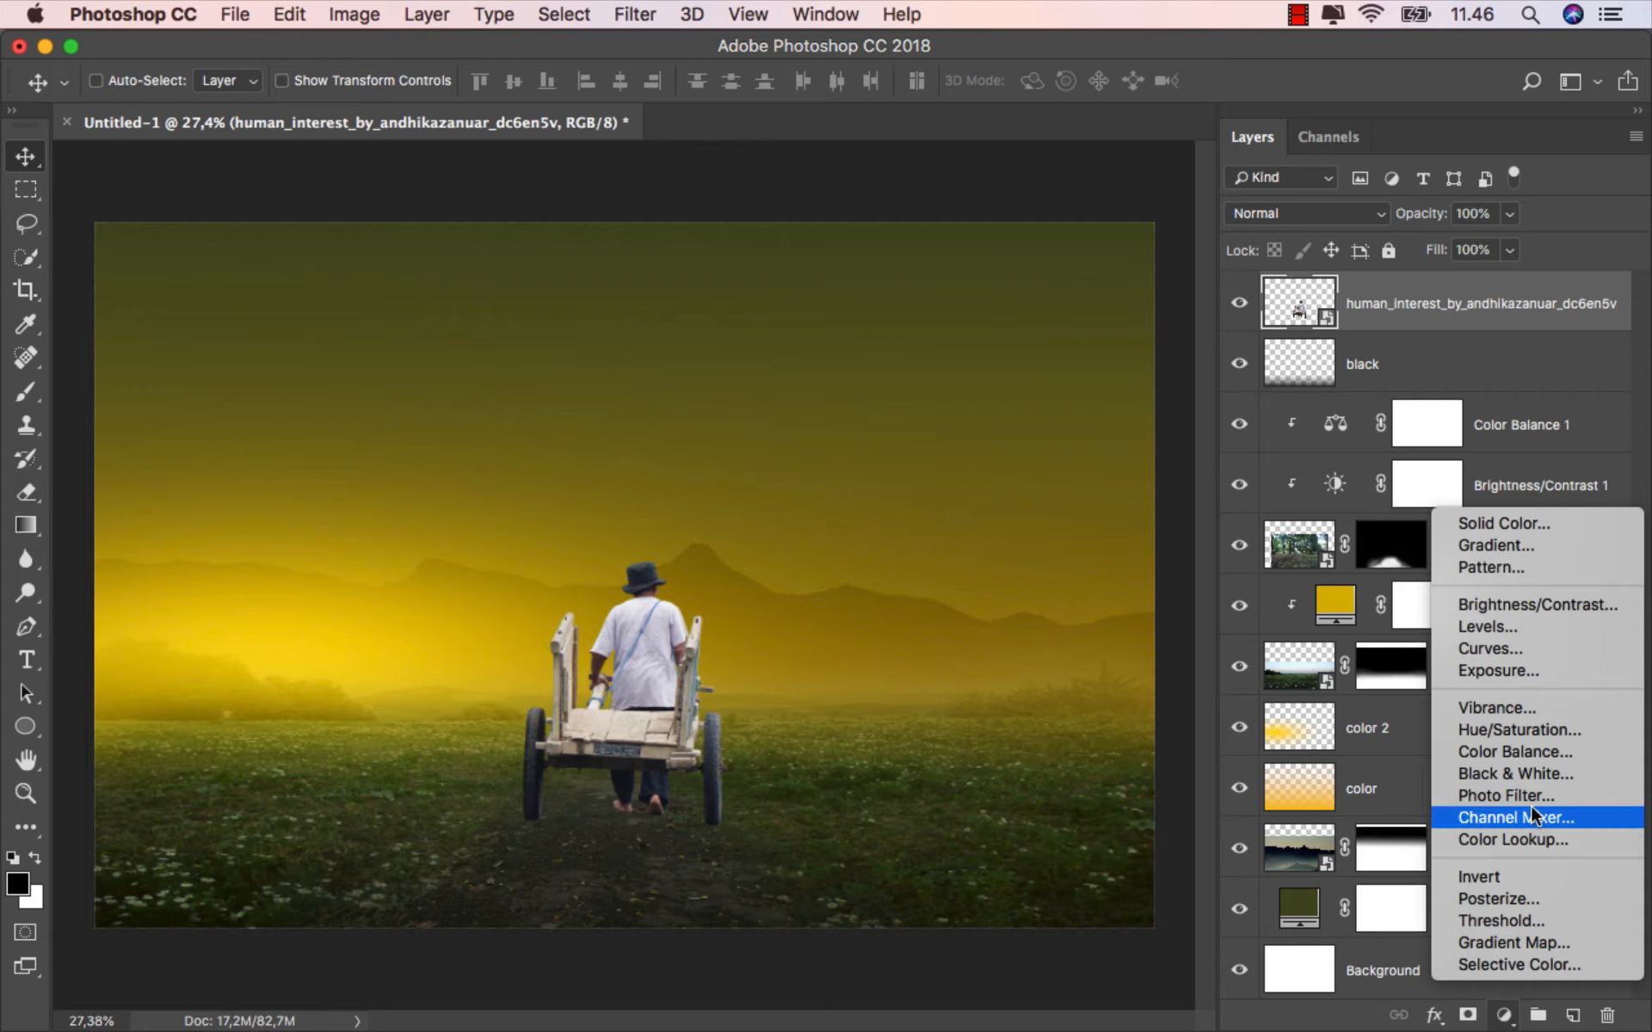
left_click(1544, 628)
left_click(1029, 909)
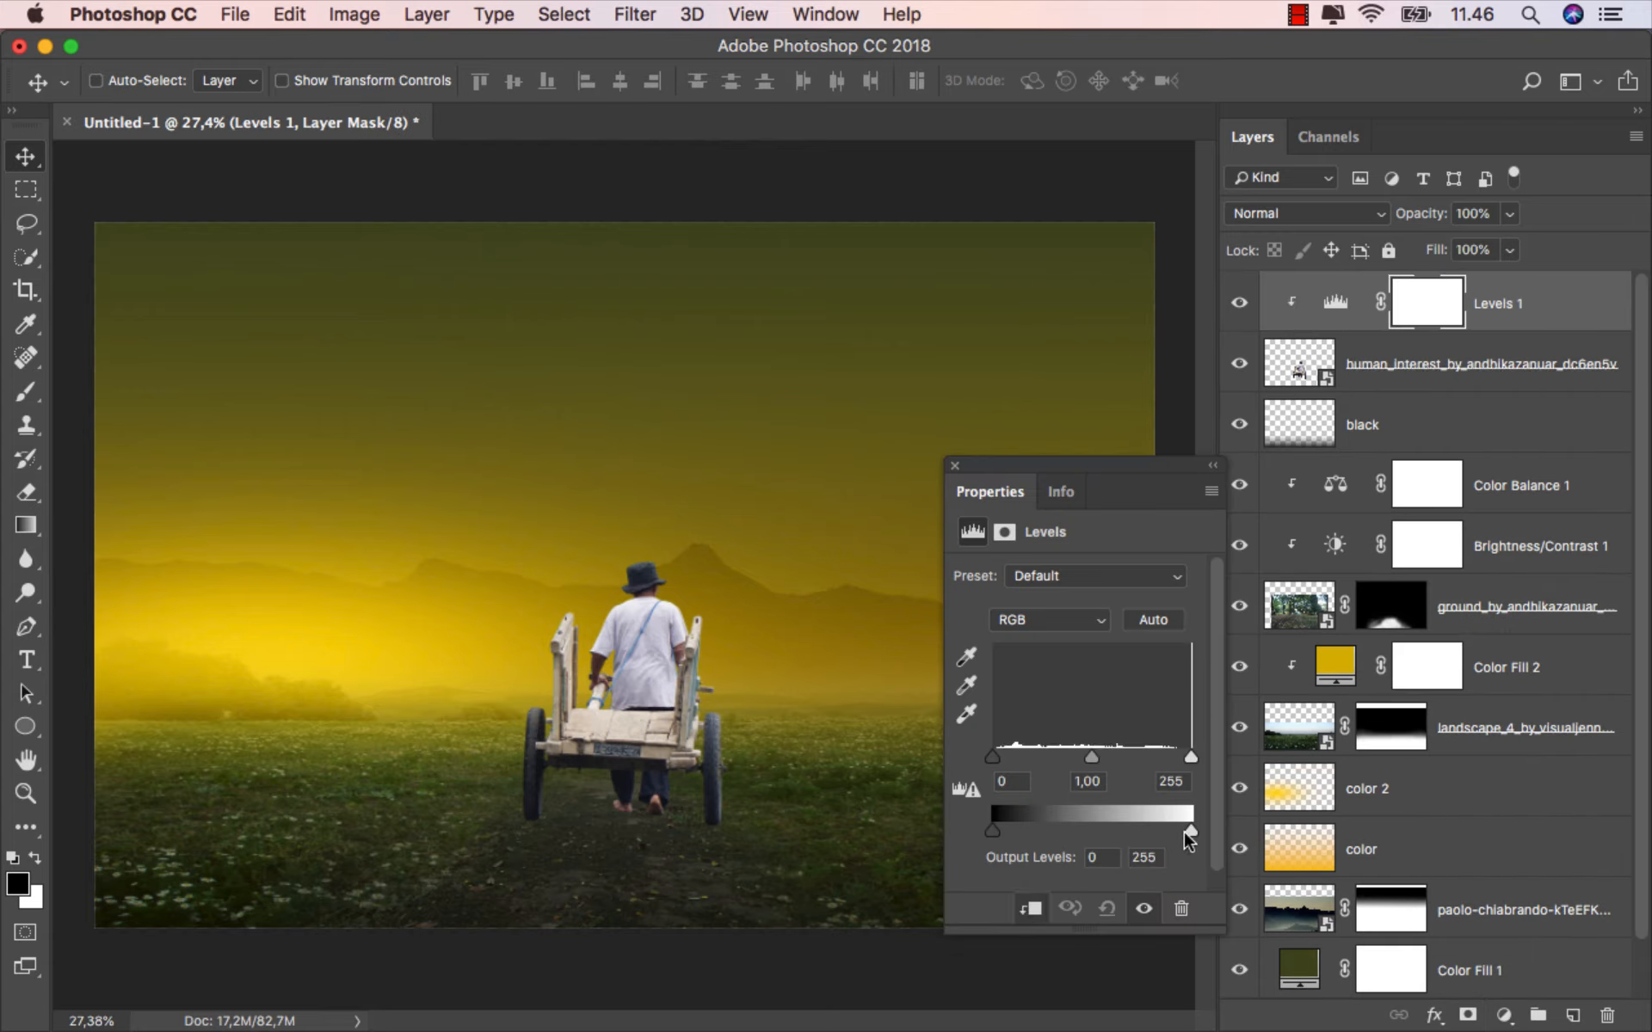
left_click_drag(1192, 830, 1070, 831)
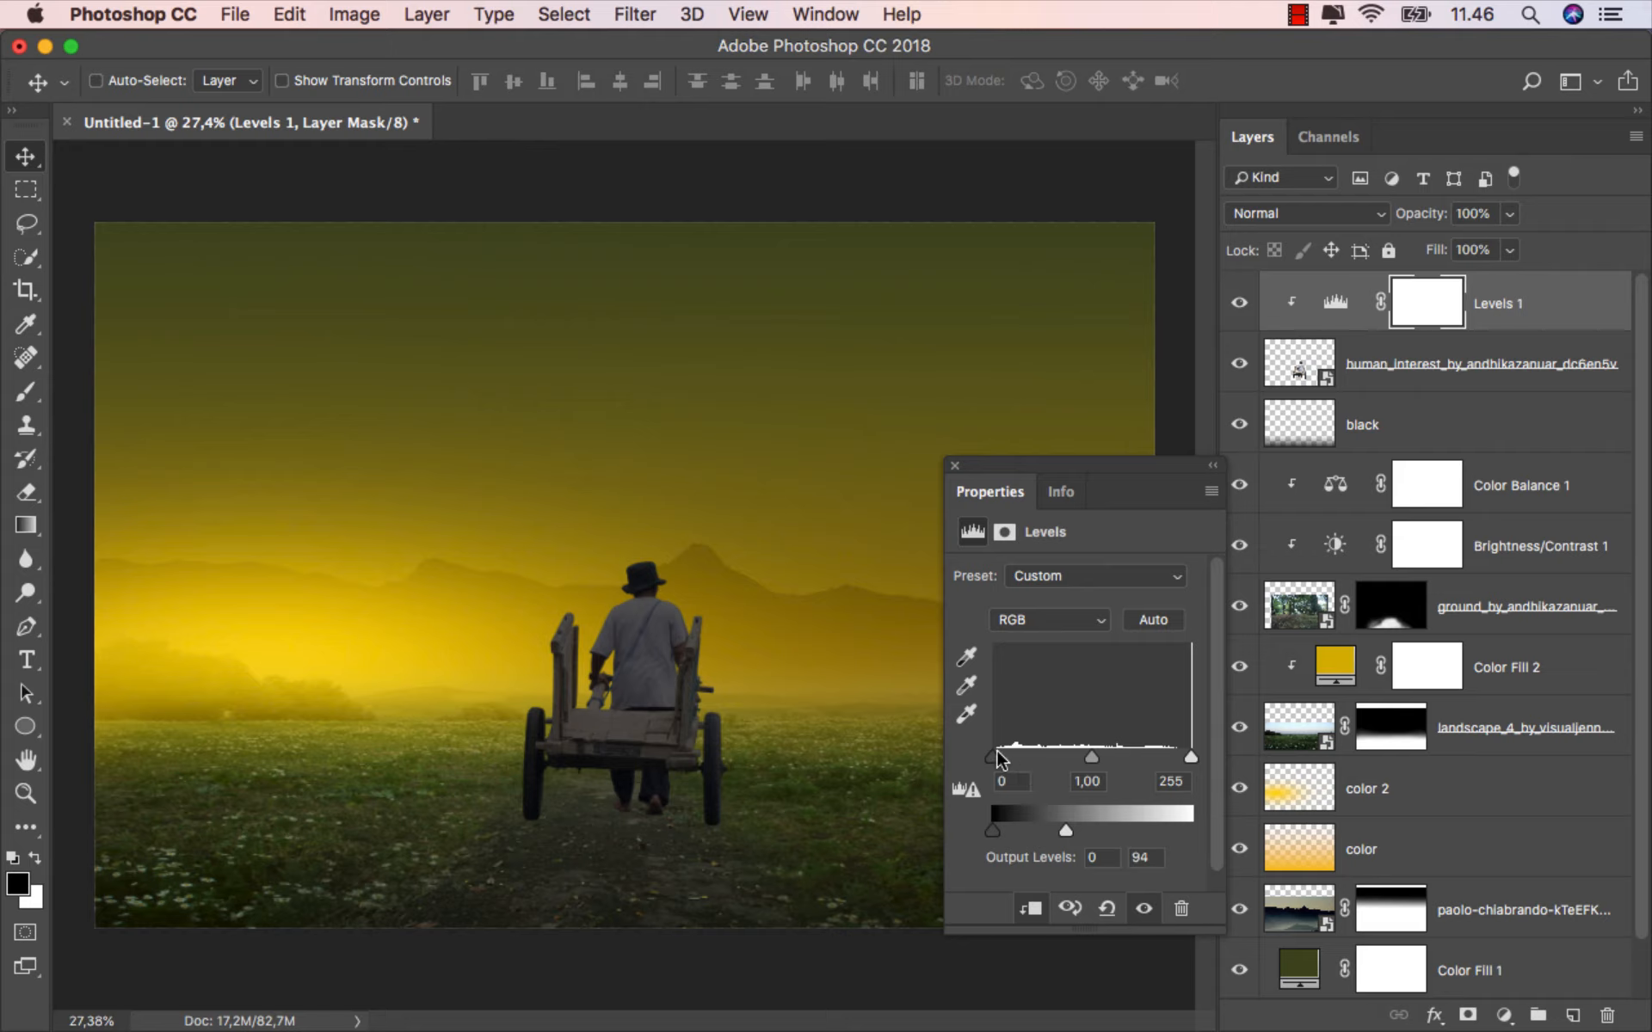
left_click_drag(994, 757, 1010, 757)
left_click(957, 464)
left_click(1240, 303)
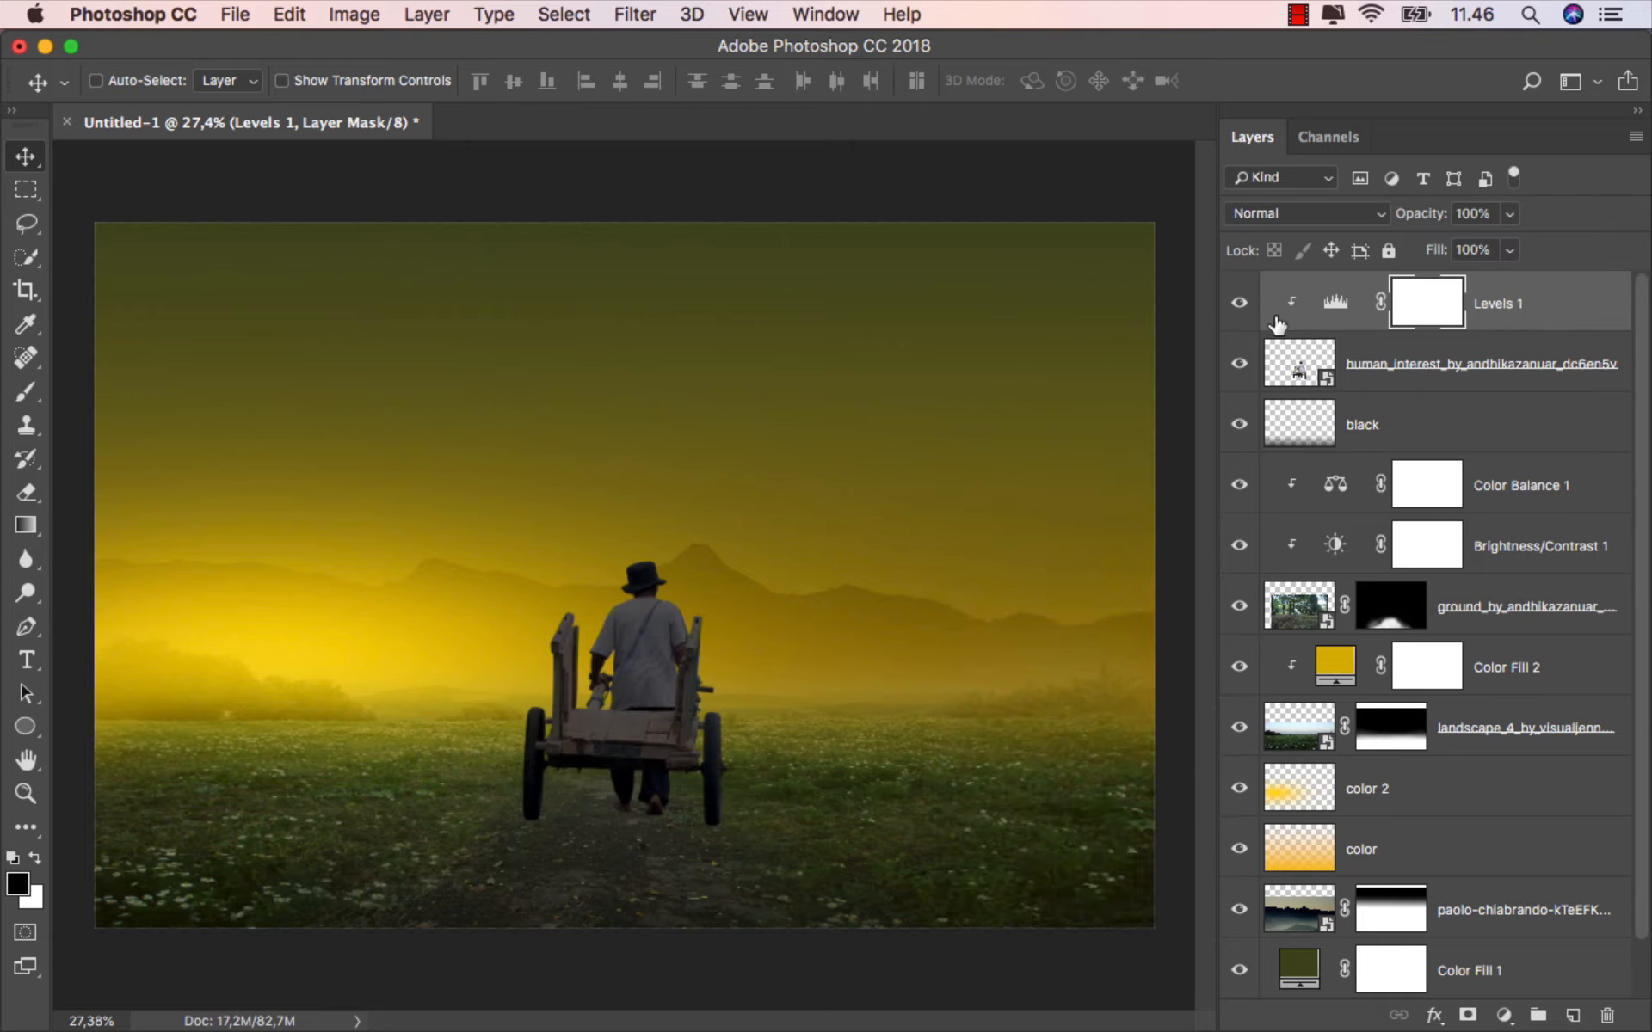
Create a new layer above the Levels adjustment and clip it to the man with the cart.
left_click(1502, 311)
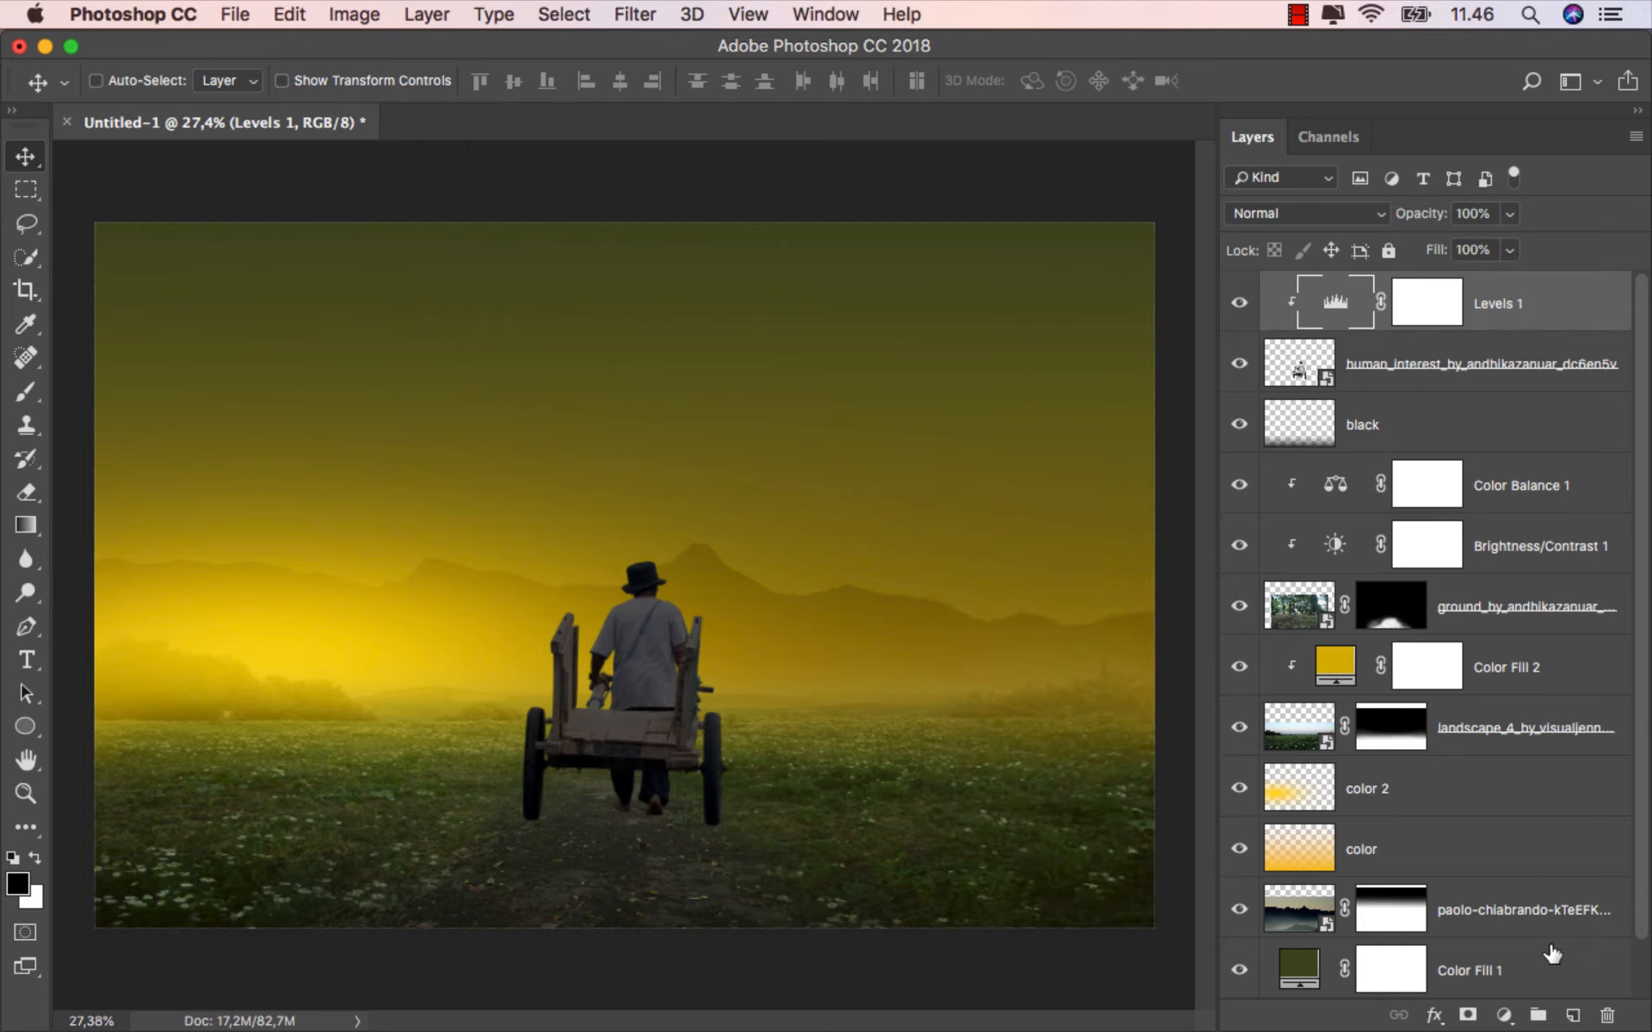
left_click(1570, 1015)
right_click(1425, 306)
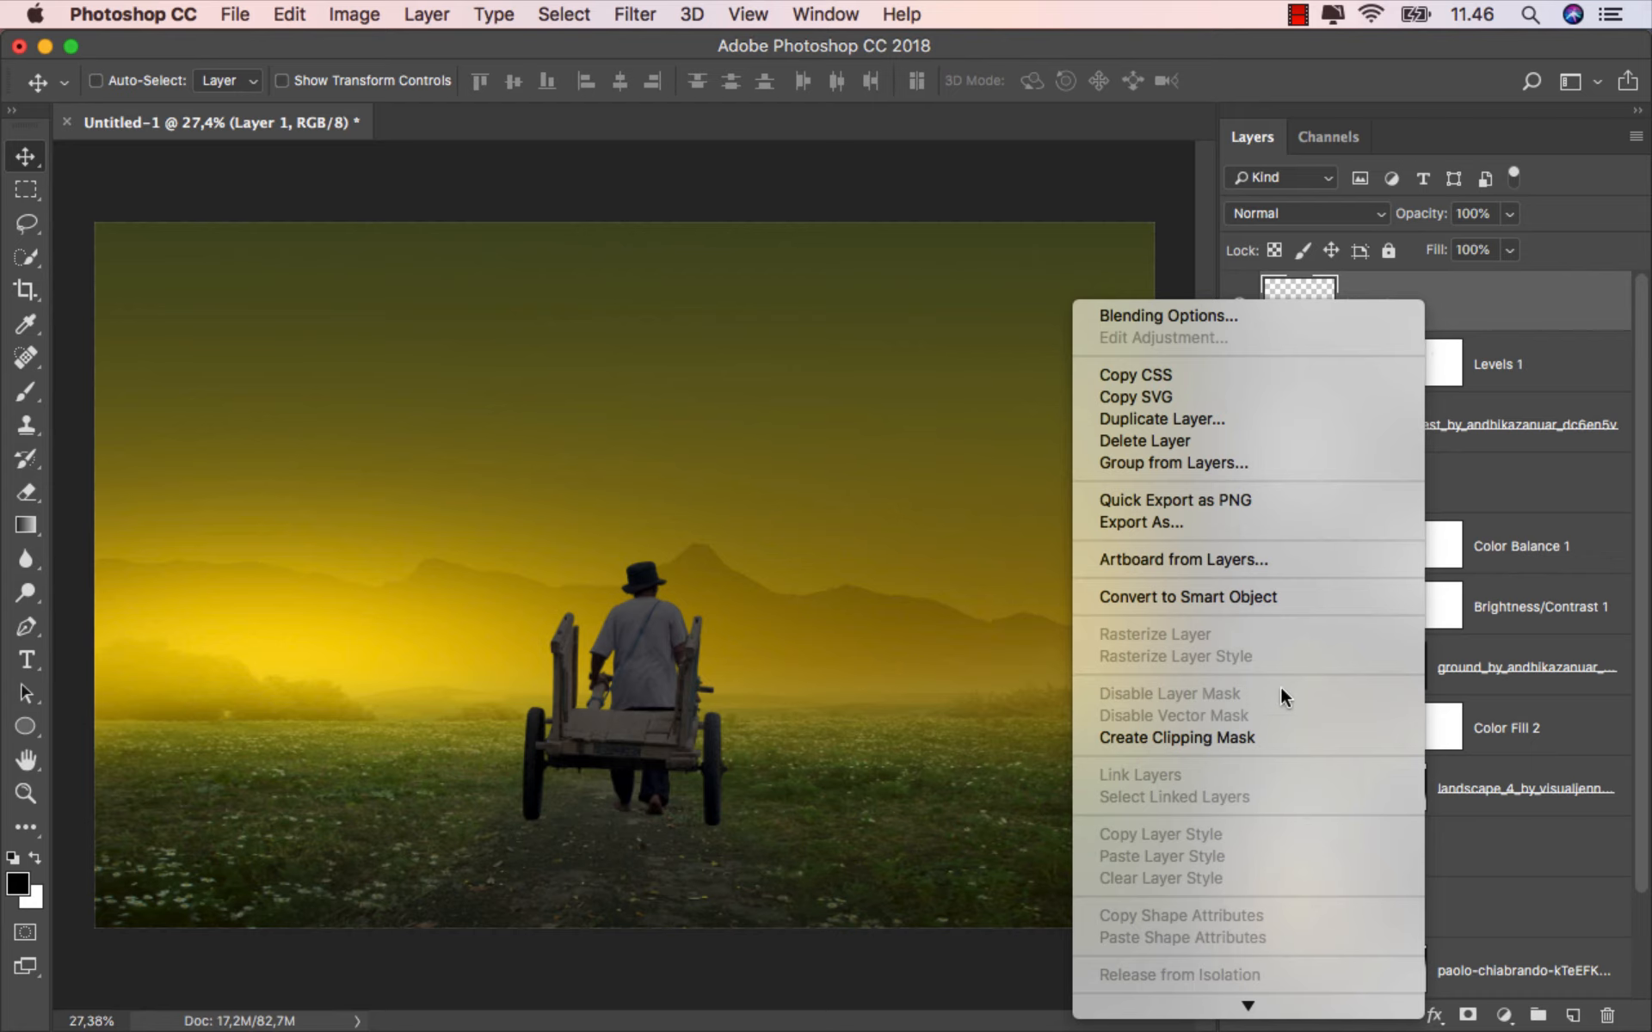
left_click(1273, 738)
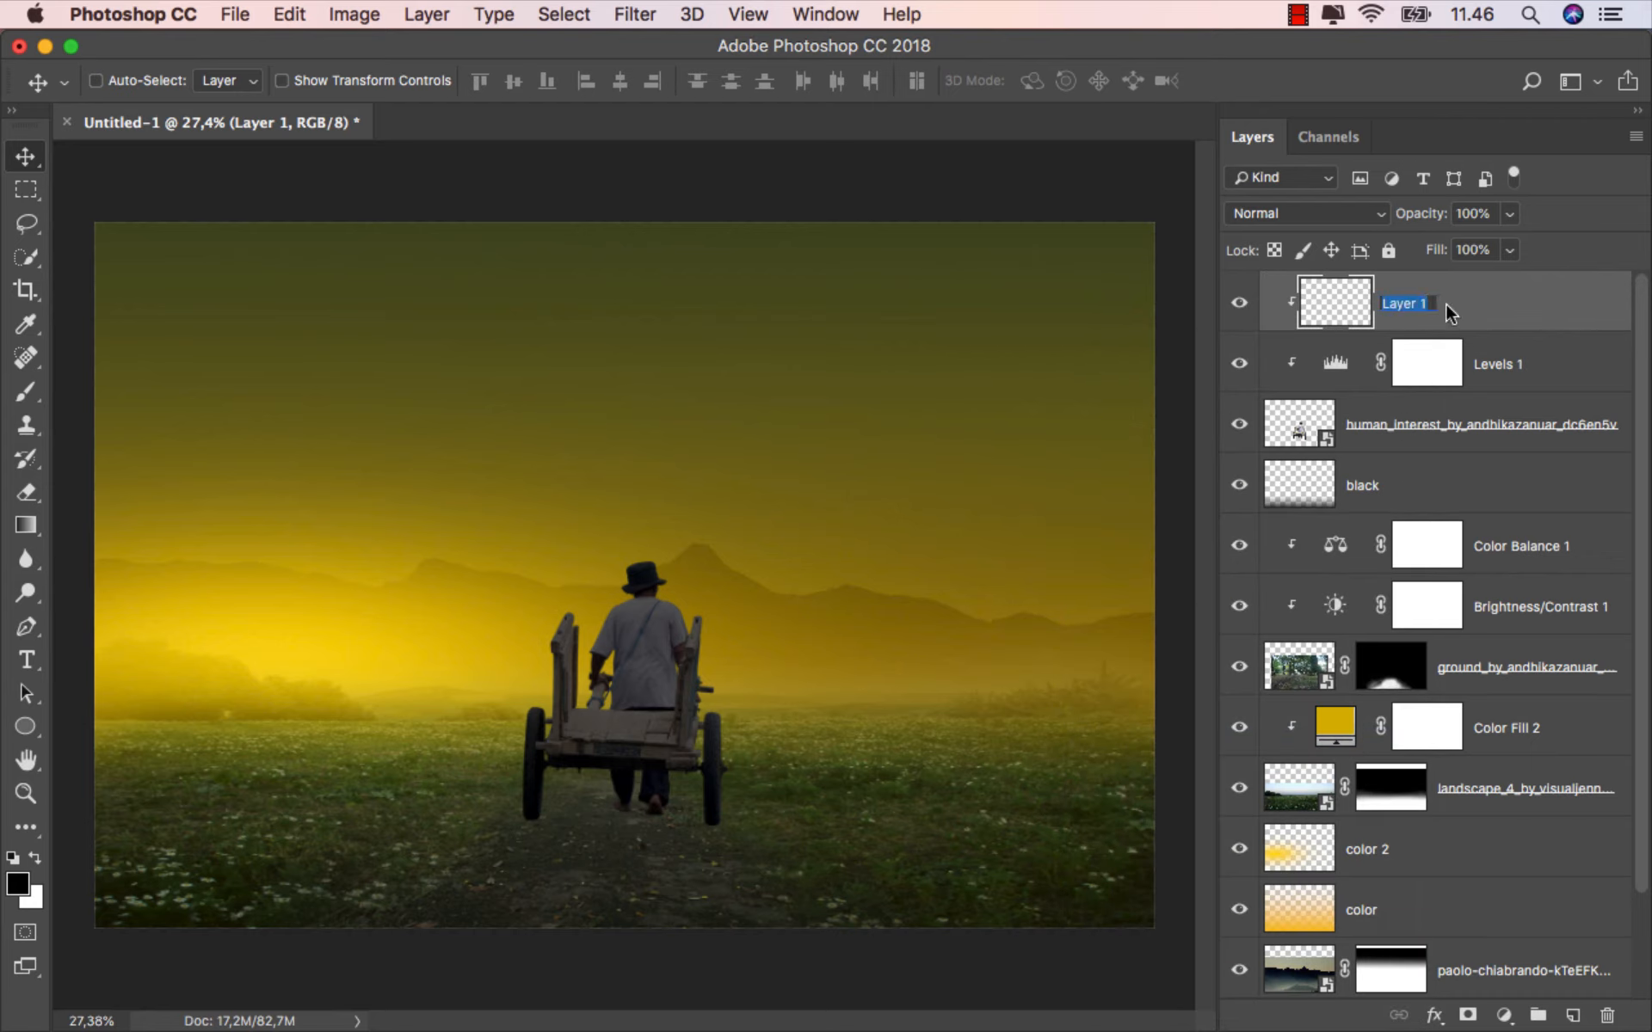
Add a clipped Solid Color fill over the man, using a dark yellow sampled from the hazy background beside him.
left_click(1503, 1015)
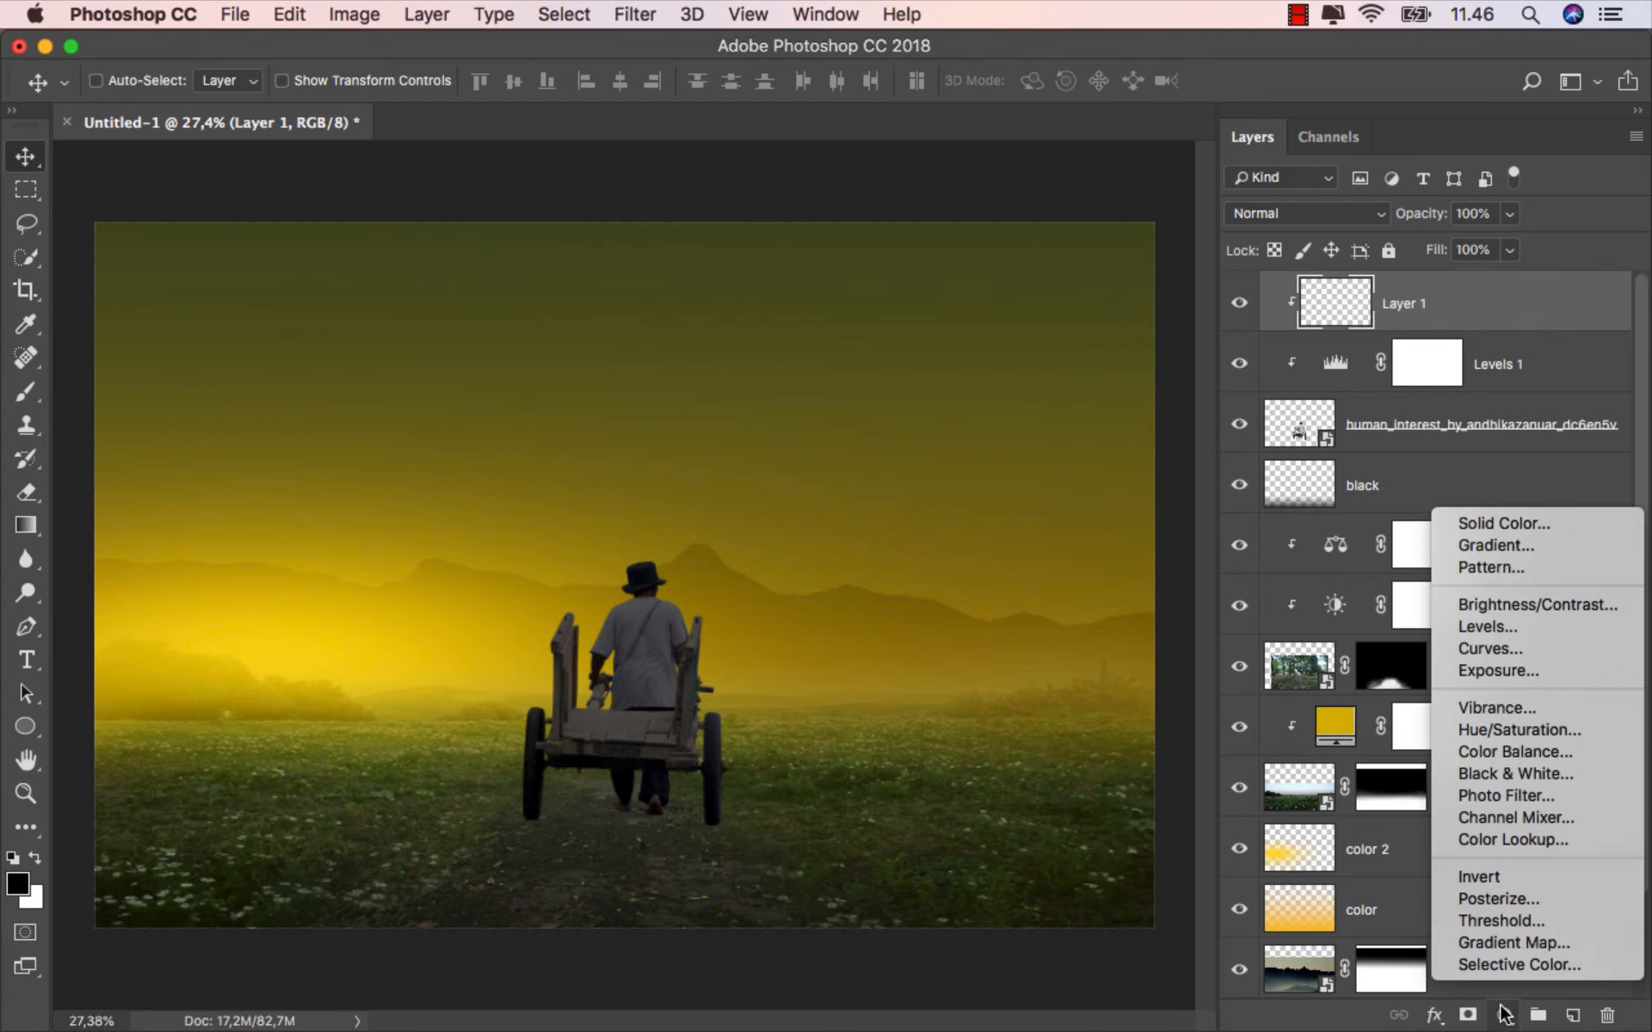
left_click(1531, 525)
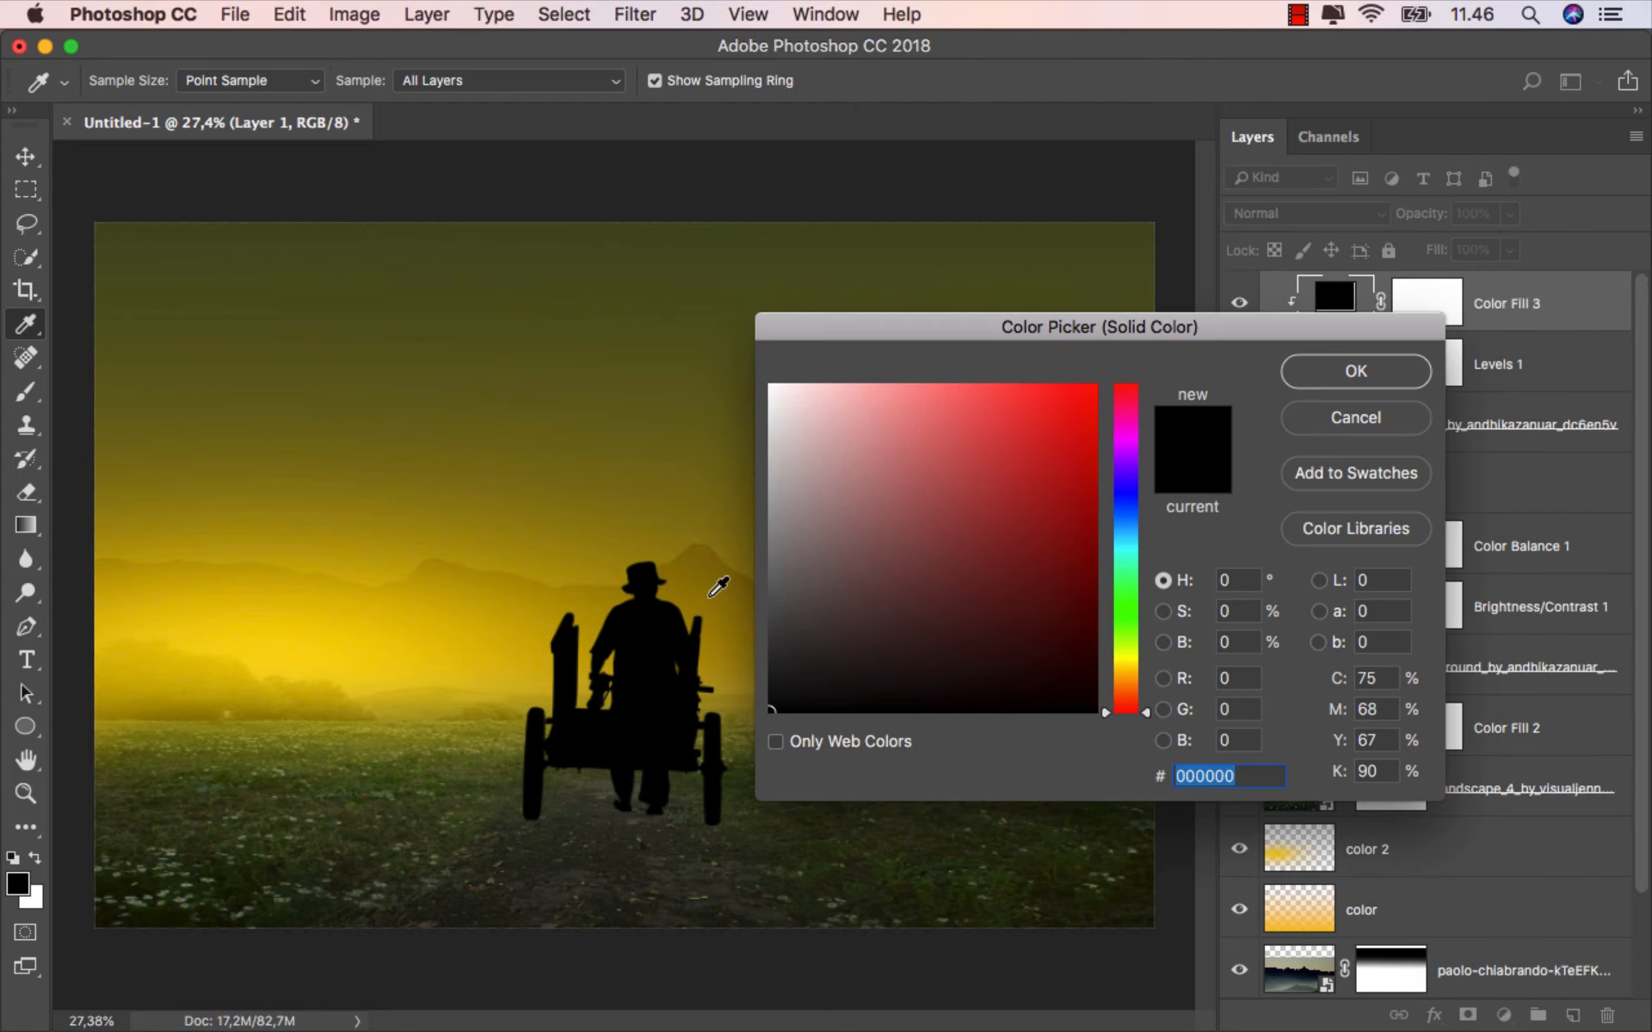
left_click(727, 566)
left_click_drag(860, 325, 1005, 328)
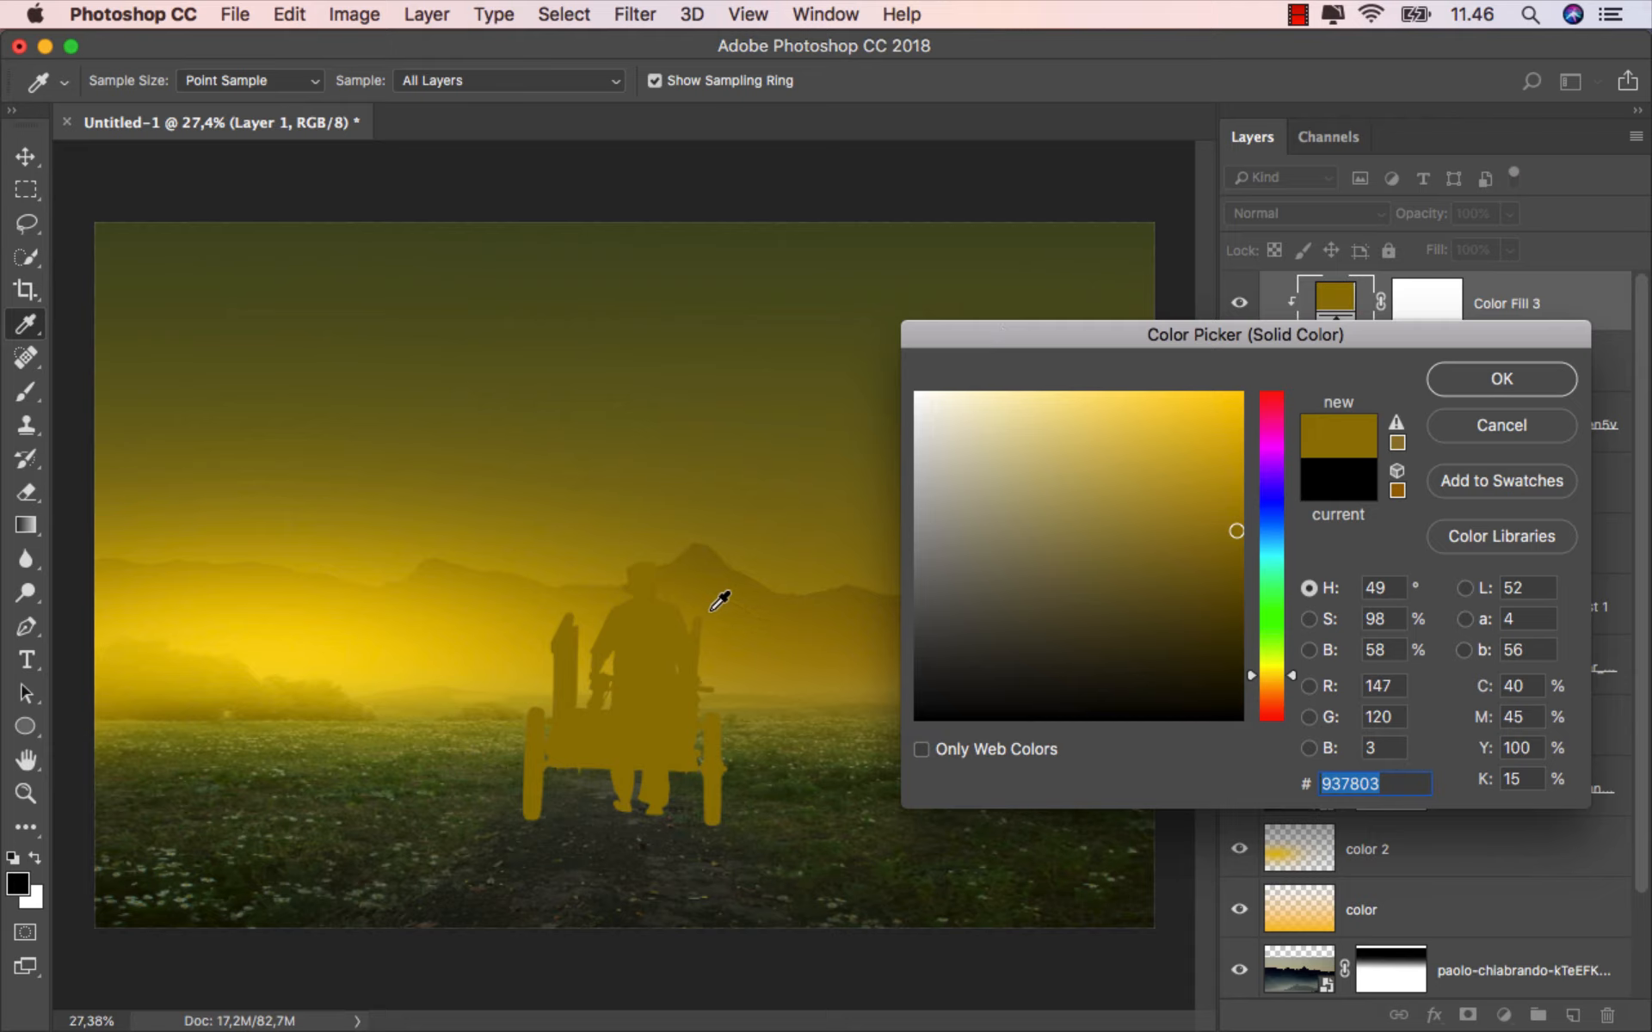
mouse_move(714, 607)
left_mouse_down()
mouse_move(721, 624)
mouse_move(699, 595)
left_mouse_up()
left_click(1502, 378)
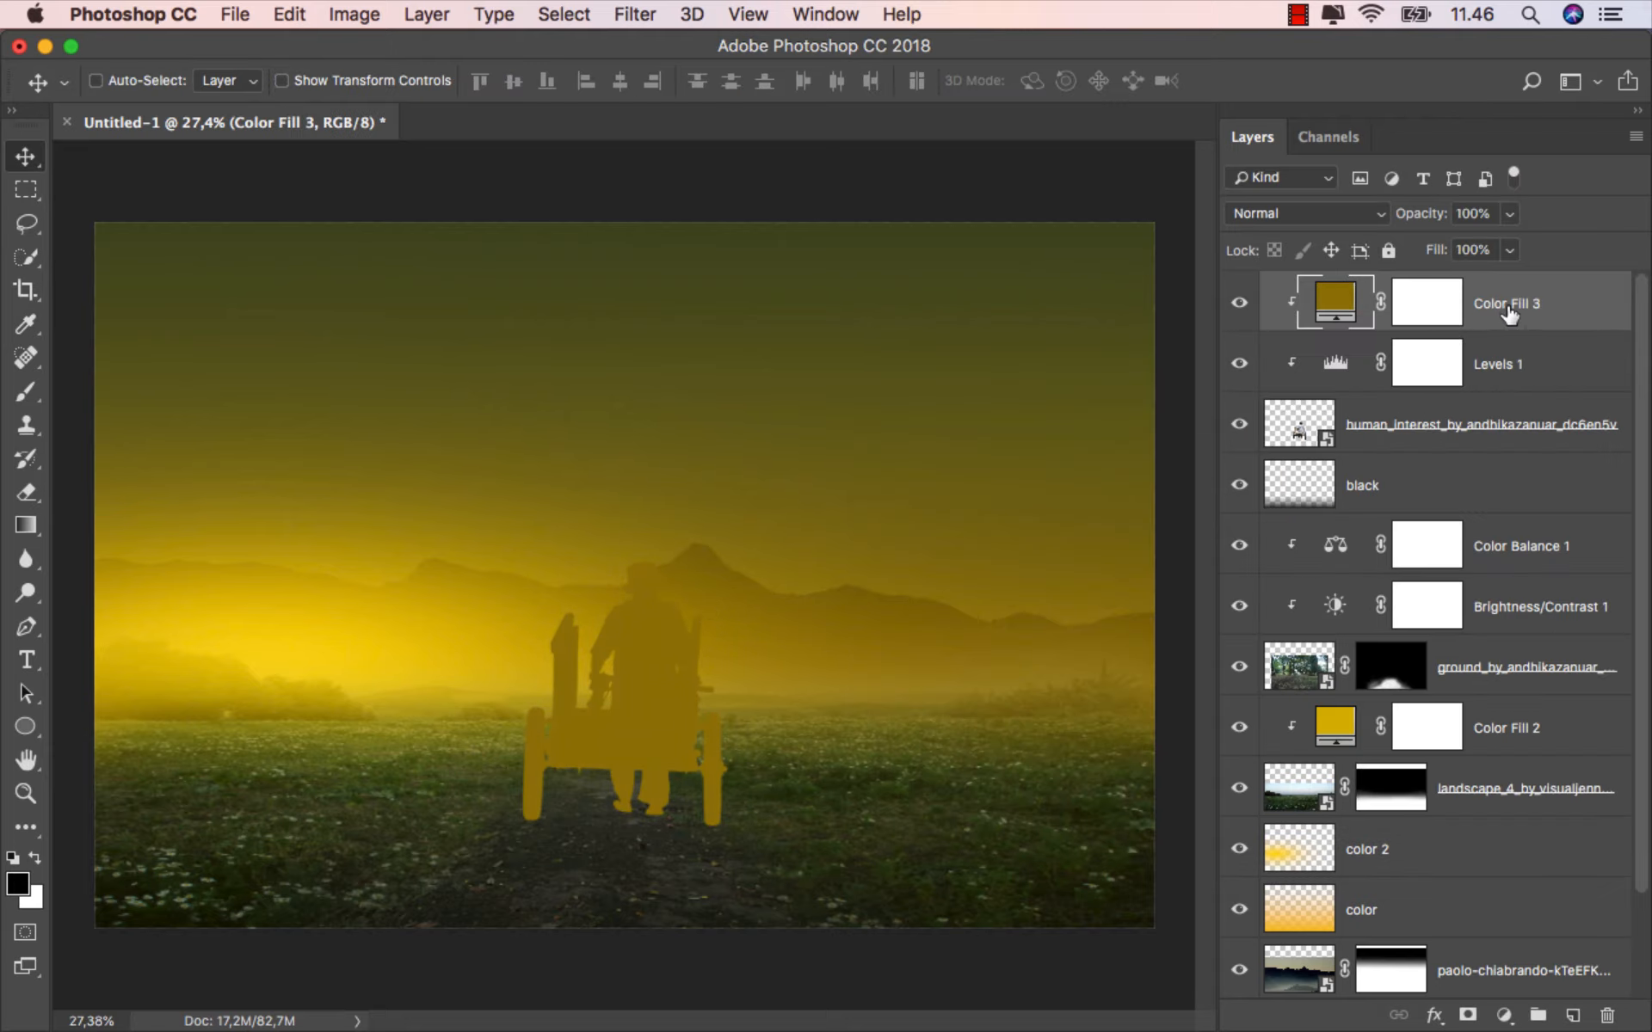
Lower the Fill of the yellow color layer over the man to 14% and compare the result with the layer hidden.
left_click(1506, 256)
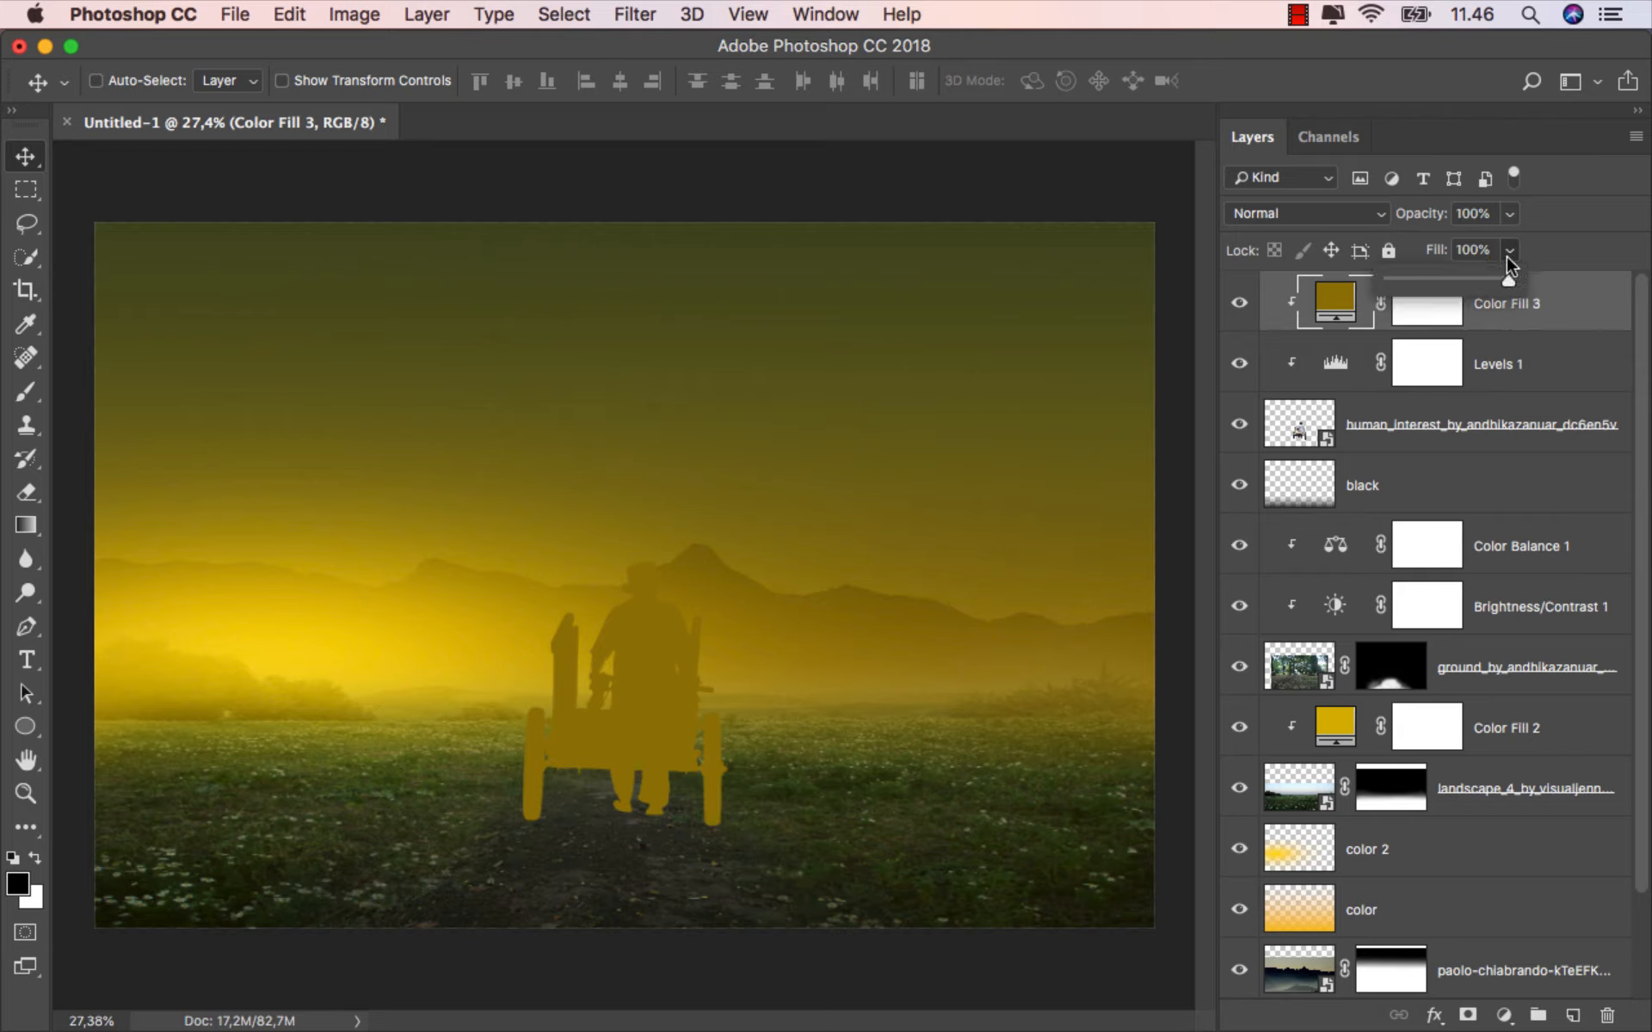
left_click_drag(1472, 279, 1406, 282)
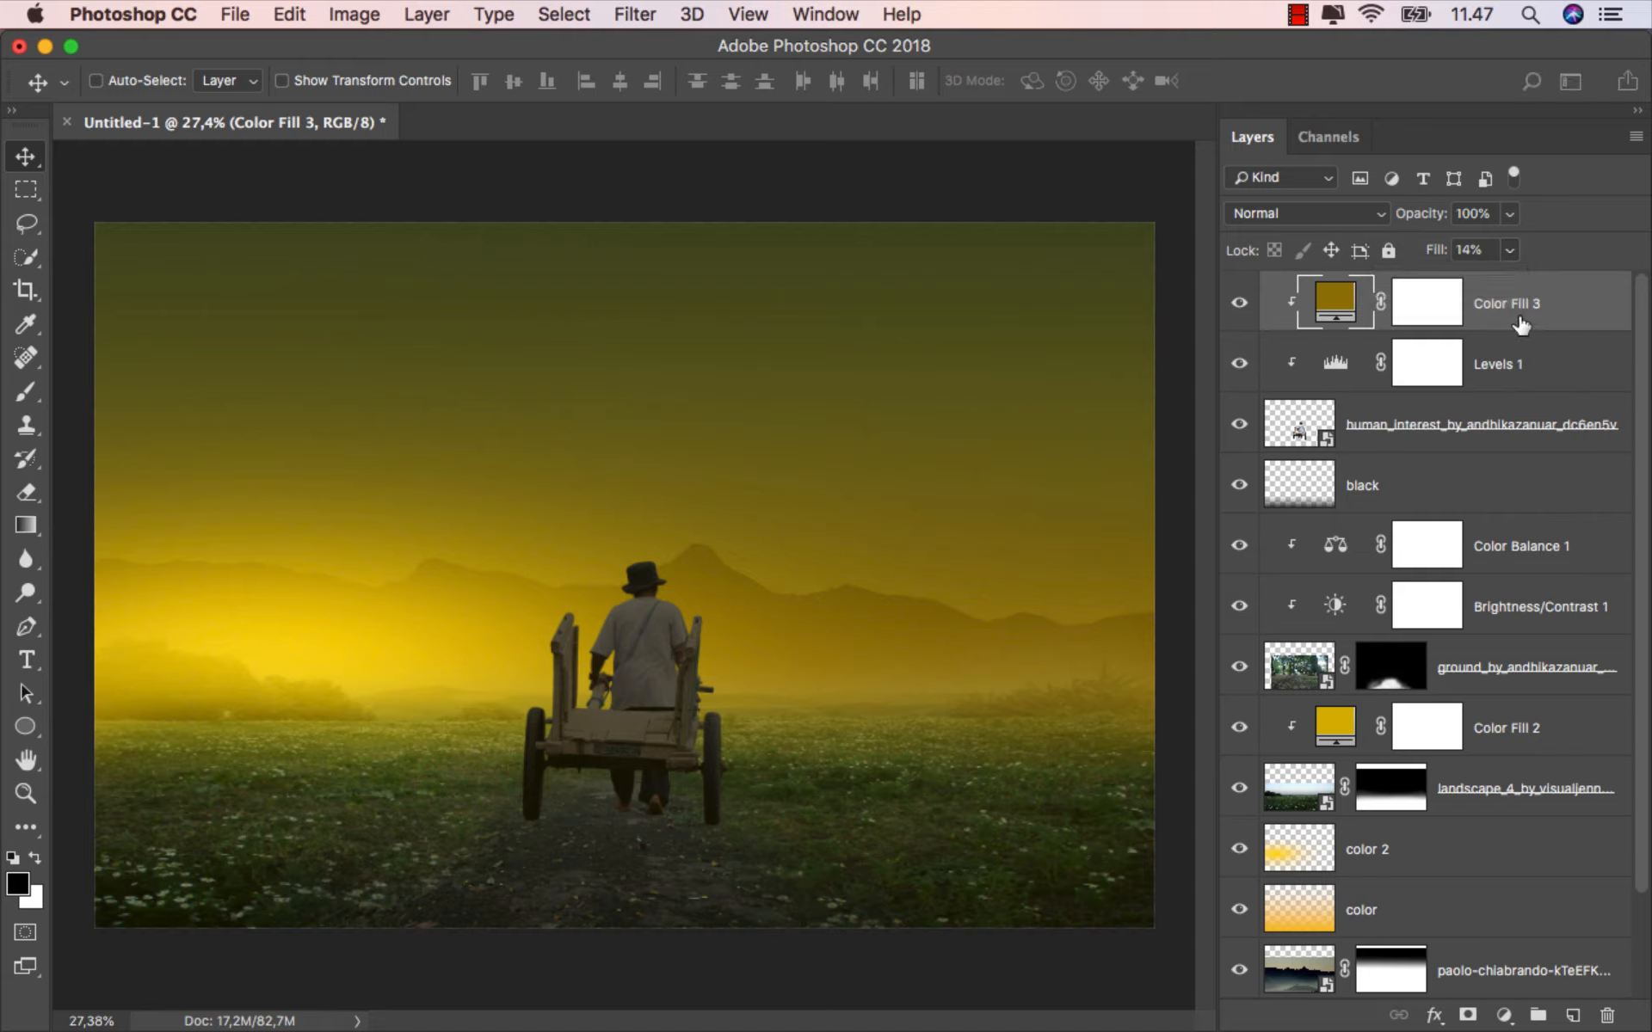
left_click(1247, 301)
Mask the yellow Color Fill 3 around the cart's wheels and the man's feet with a soft black brush at 21% opacity, then compare its visibility.
left_click(1413, 305)
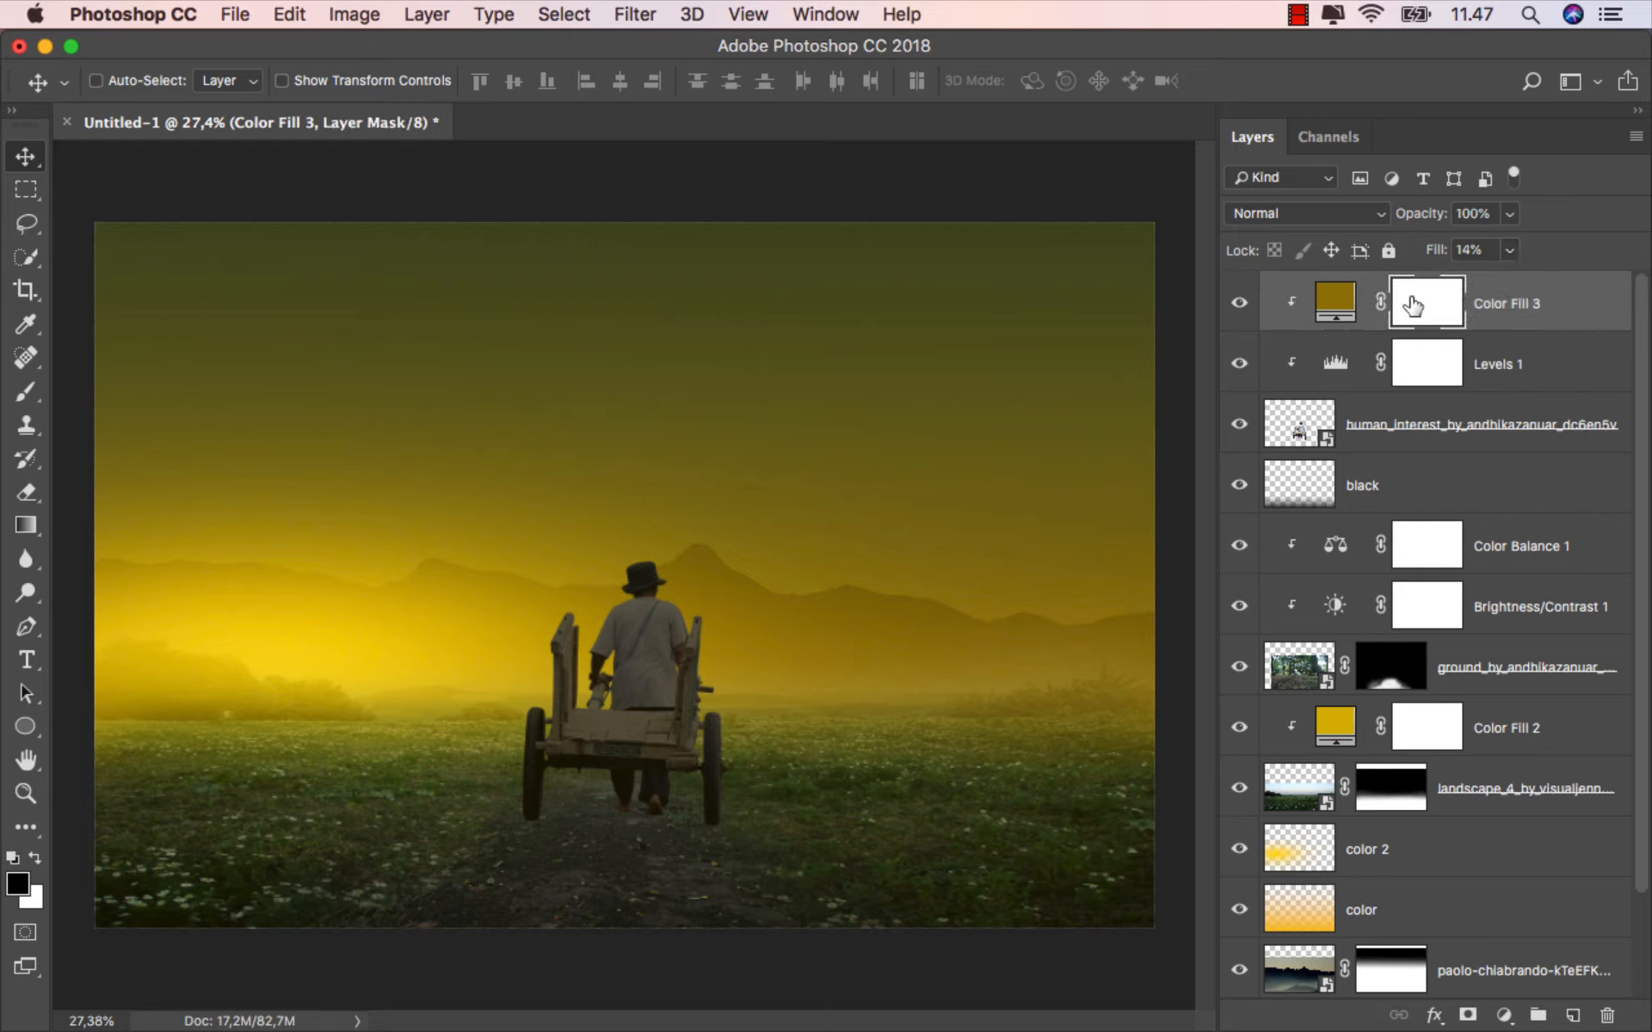
left_click_drag(25, 391, 109, 401)
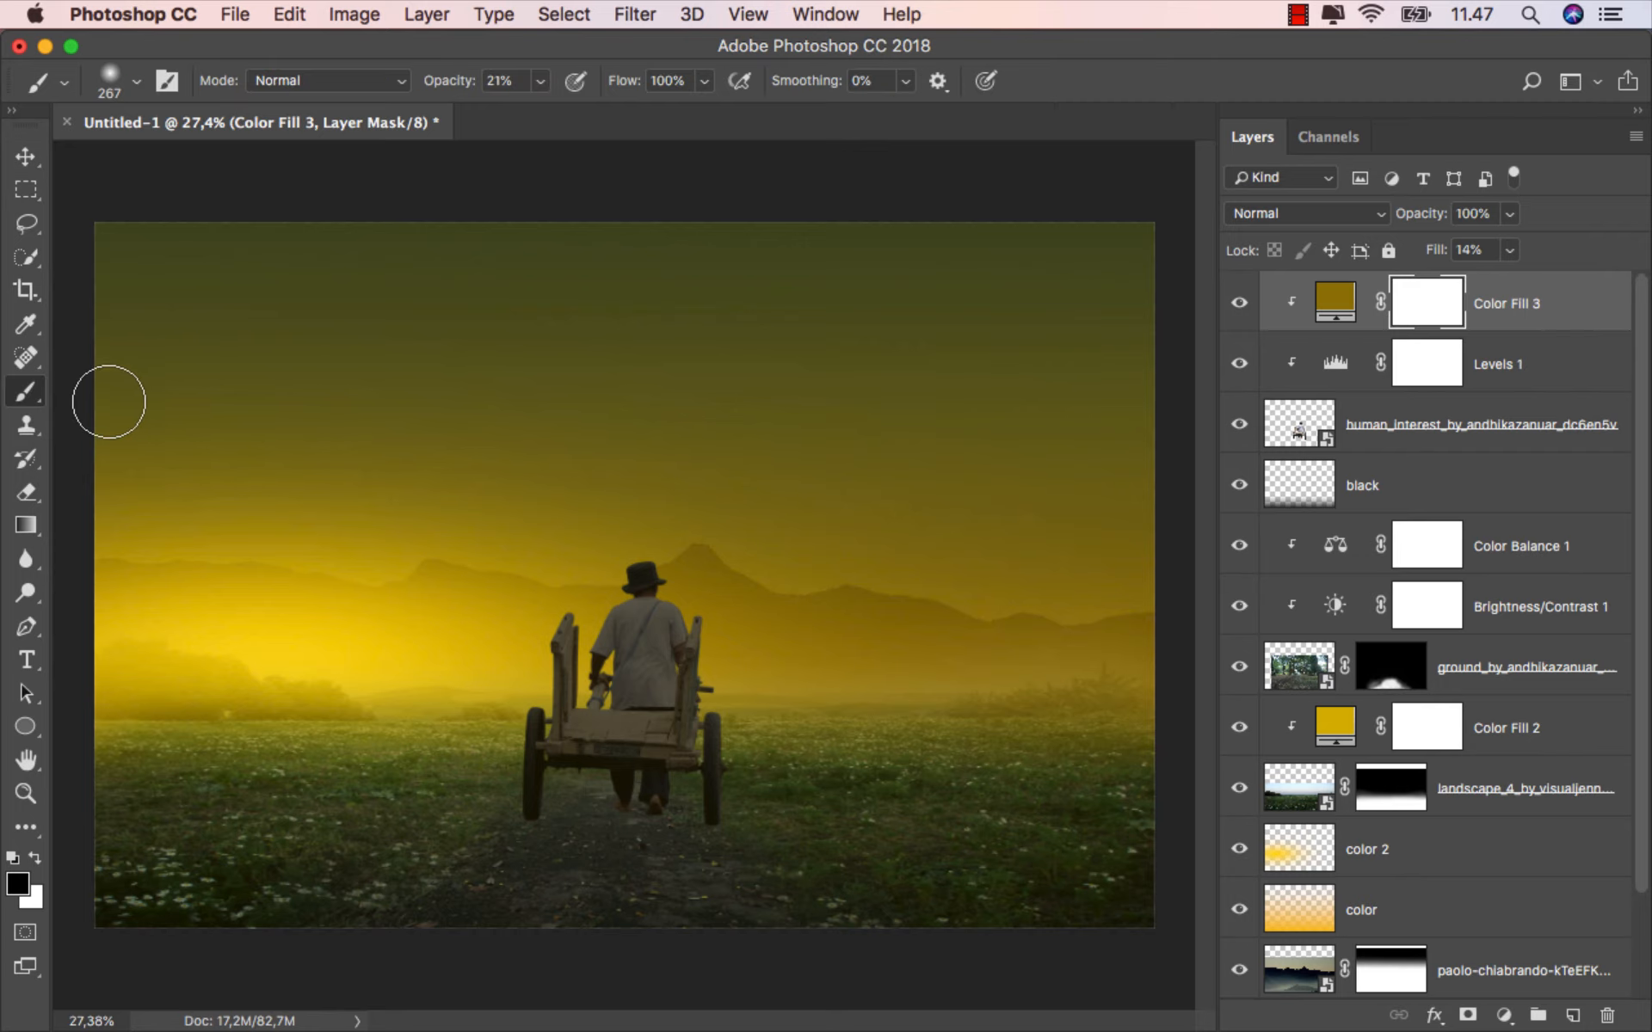
scroll(568, 830, "up", 5)
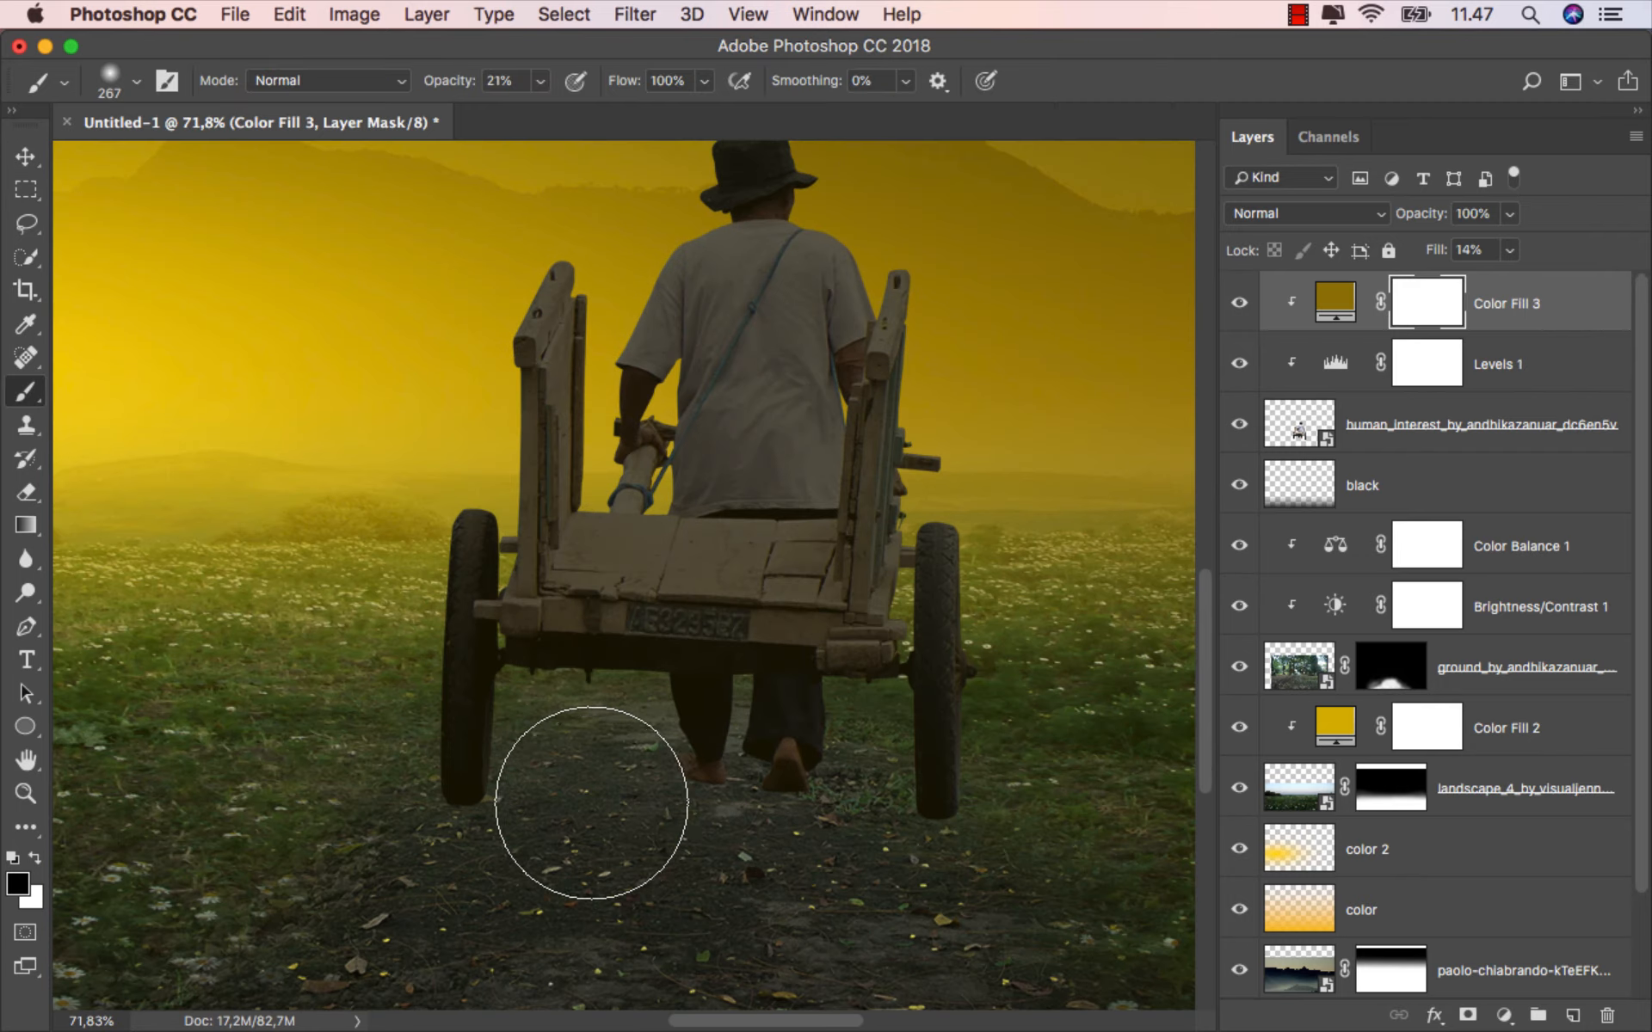
left_click_drag(592, 802, 480, 763)
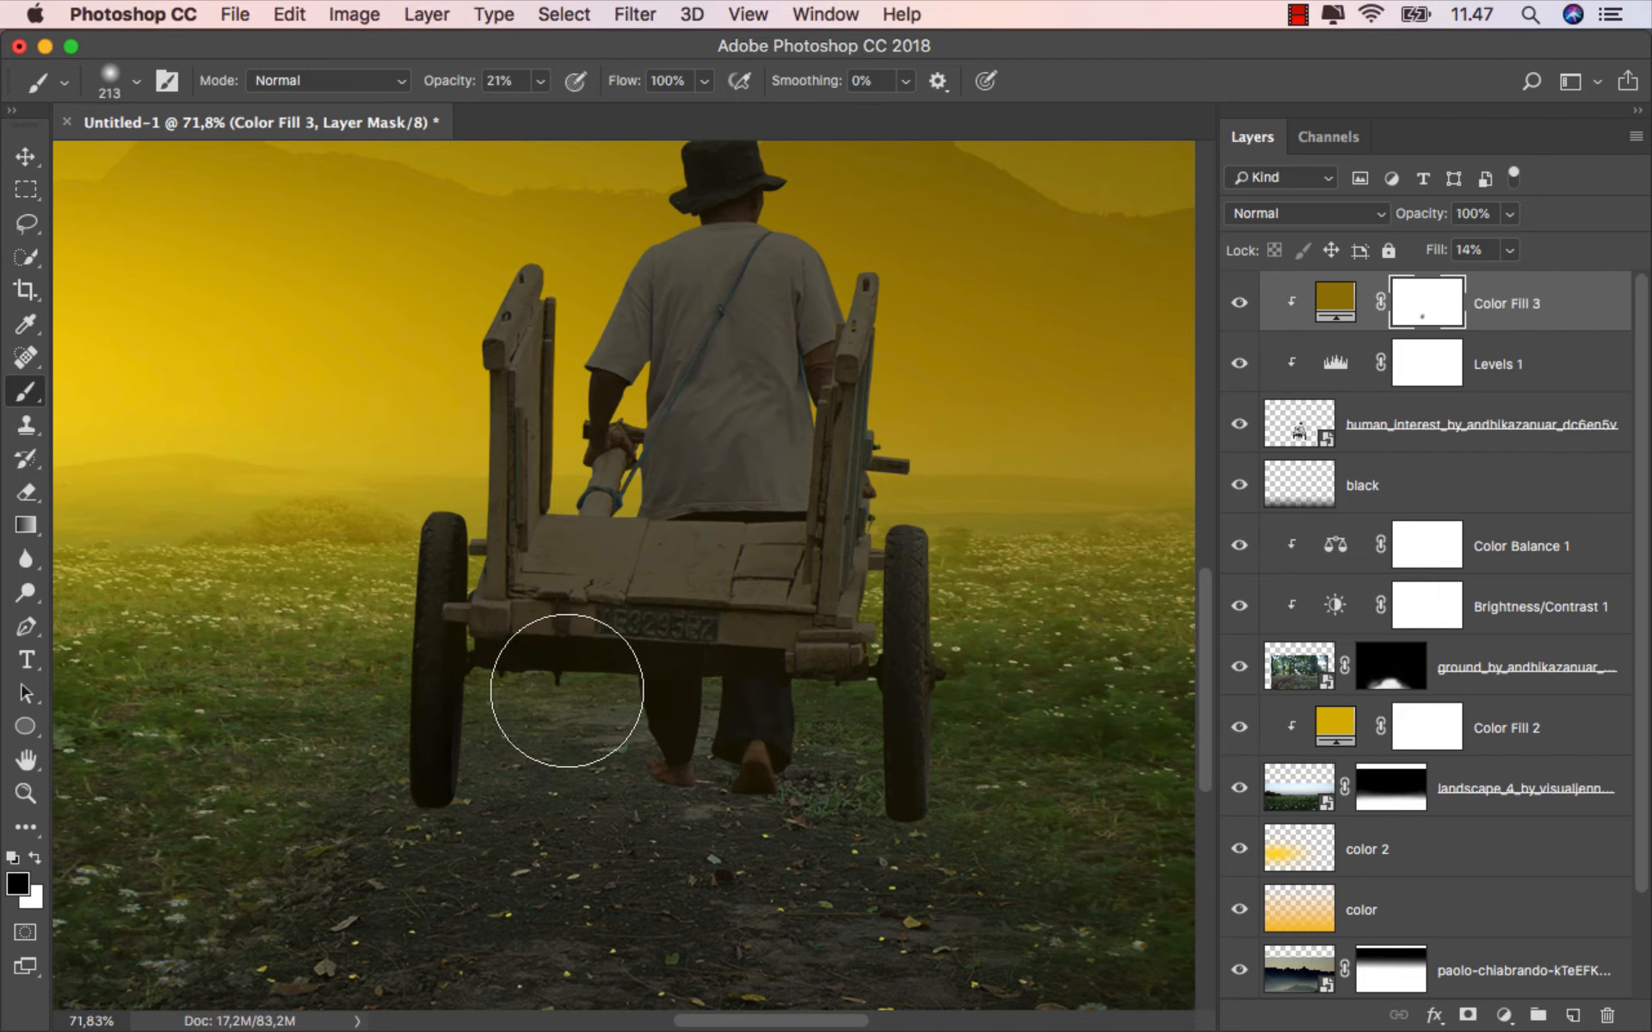
mouse_move(567, 691)
left_mouse_down()
mouse_move(671, 759)
mouse_move(732, 767)
left_mouse_up()
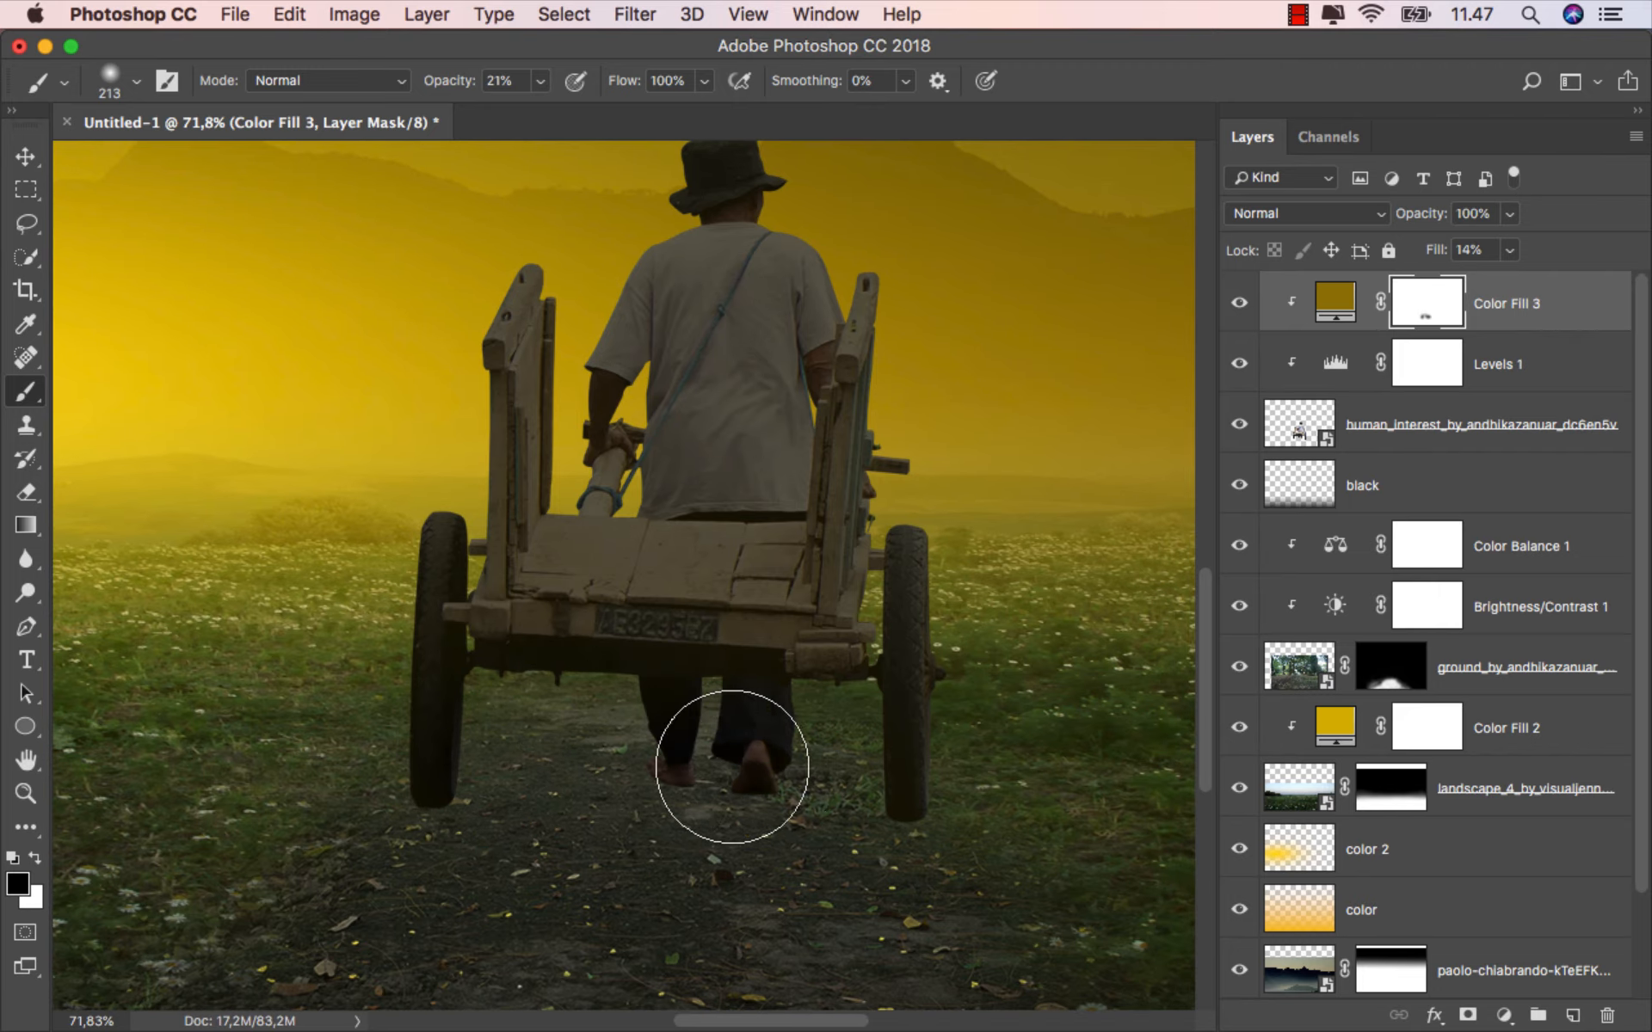
mouse_move(884, 737)
left_mouse_down()
mouse_move(941, 590)
mouse_move(929, 721)
mouse_move(924, 679)
mouse_move(514, 737)
mouse_move(455, 787)
mouse_move(755, 755)
left_mouse_up()
scroll(755, 756, "down", 10)
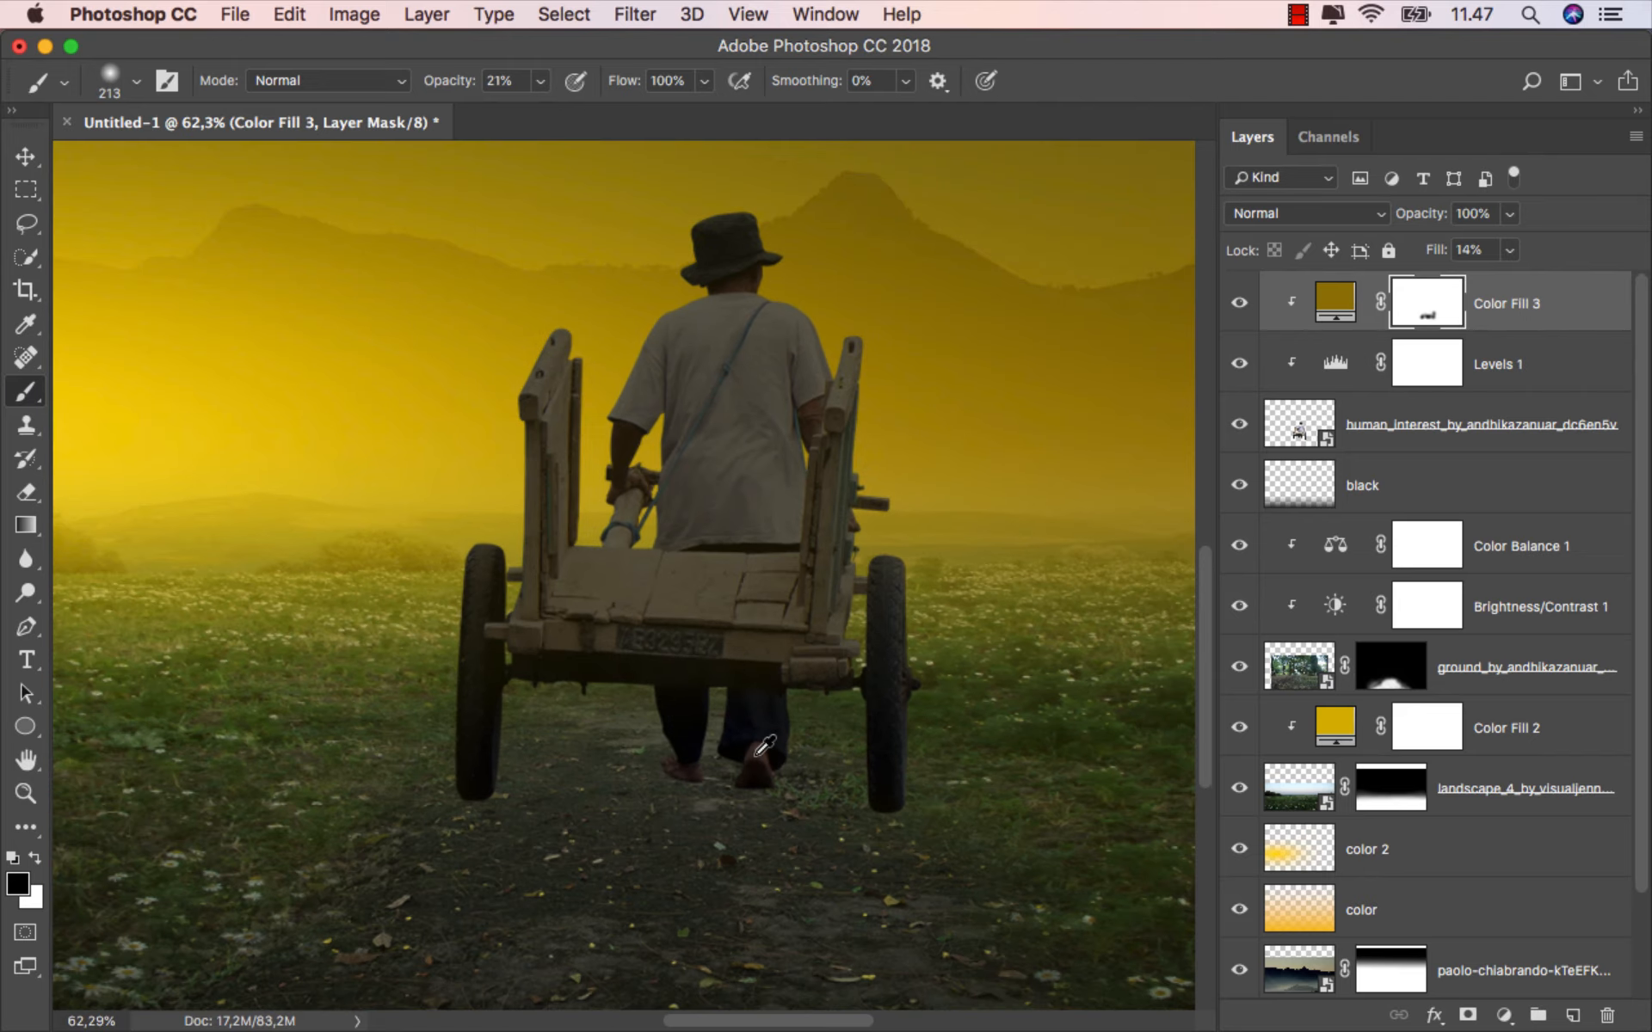
scroll(756, 756, "down", 1)
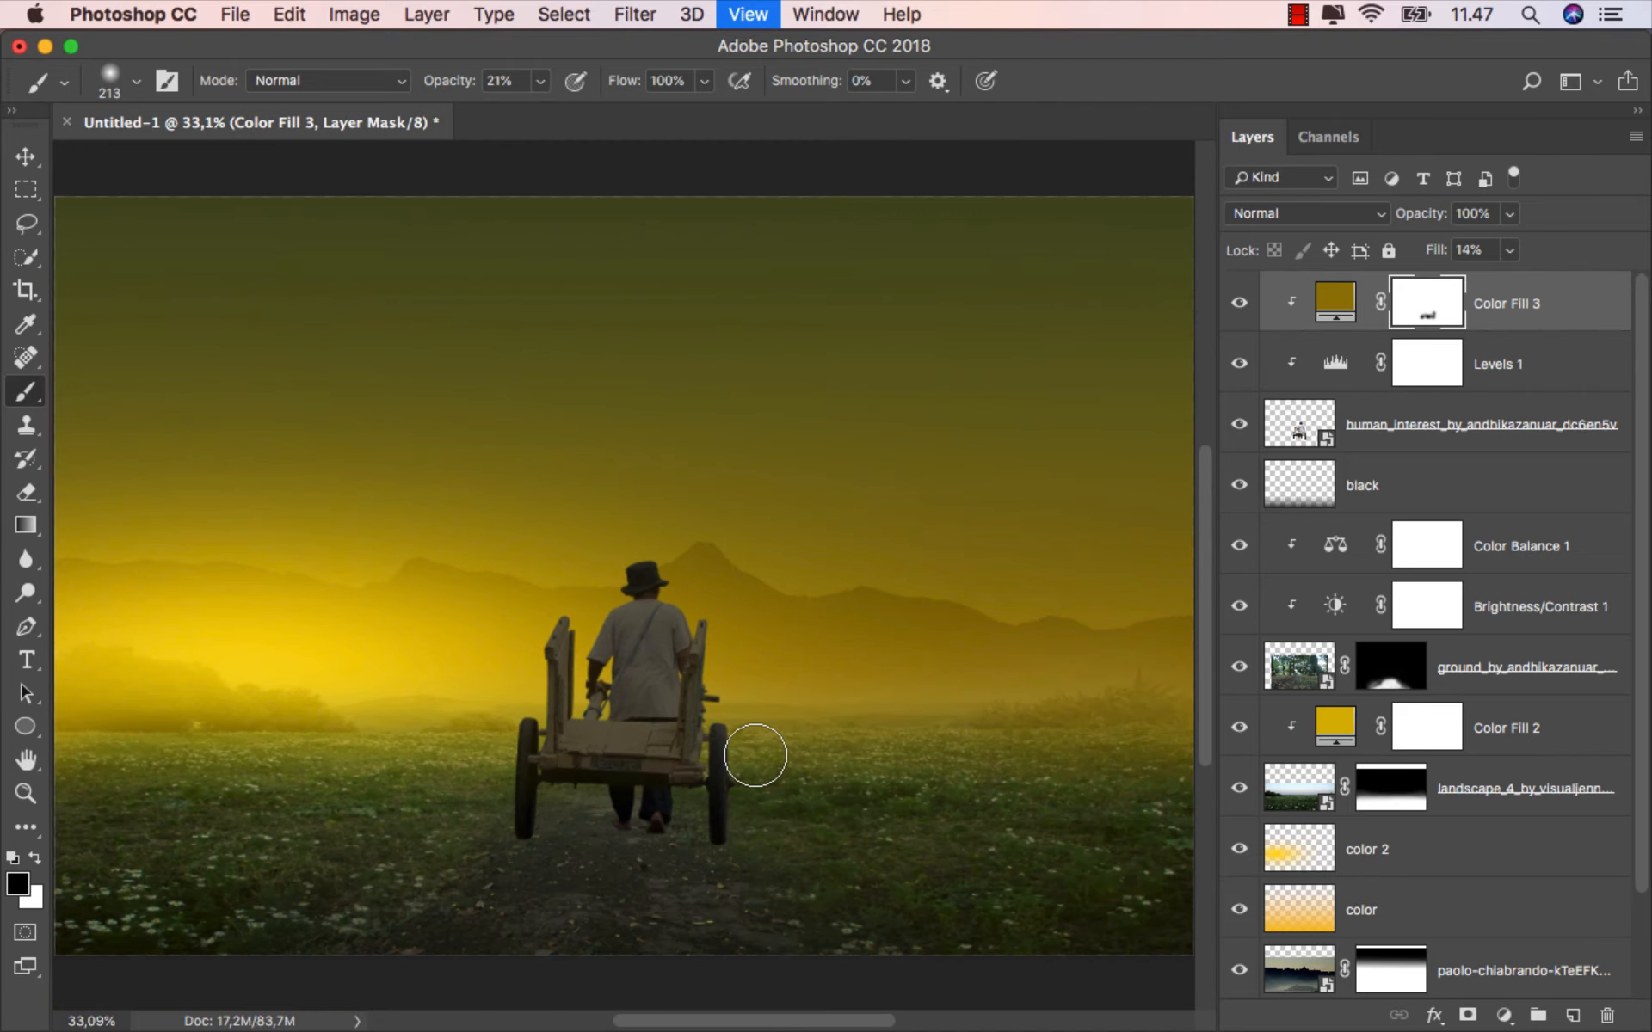
left_click(1240, 303)
left_click(1240, 303)
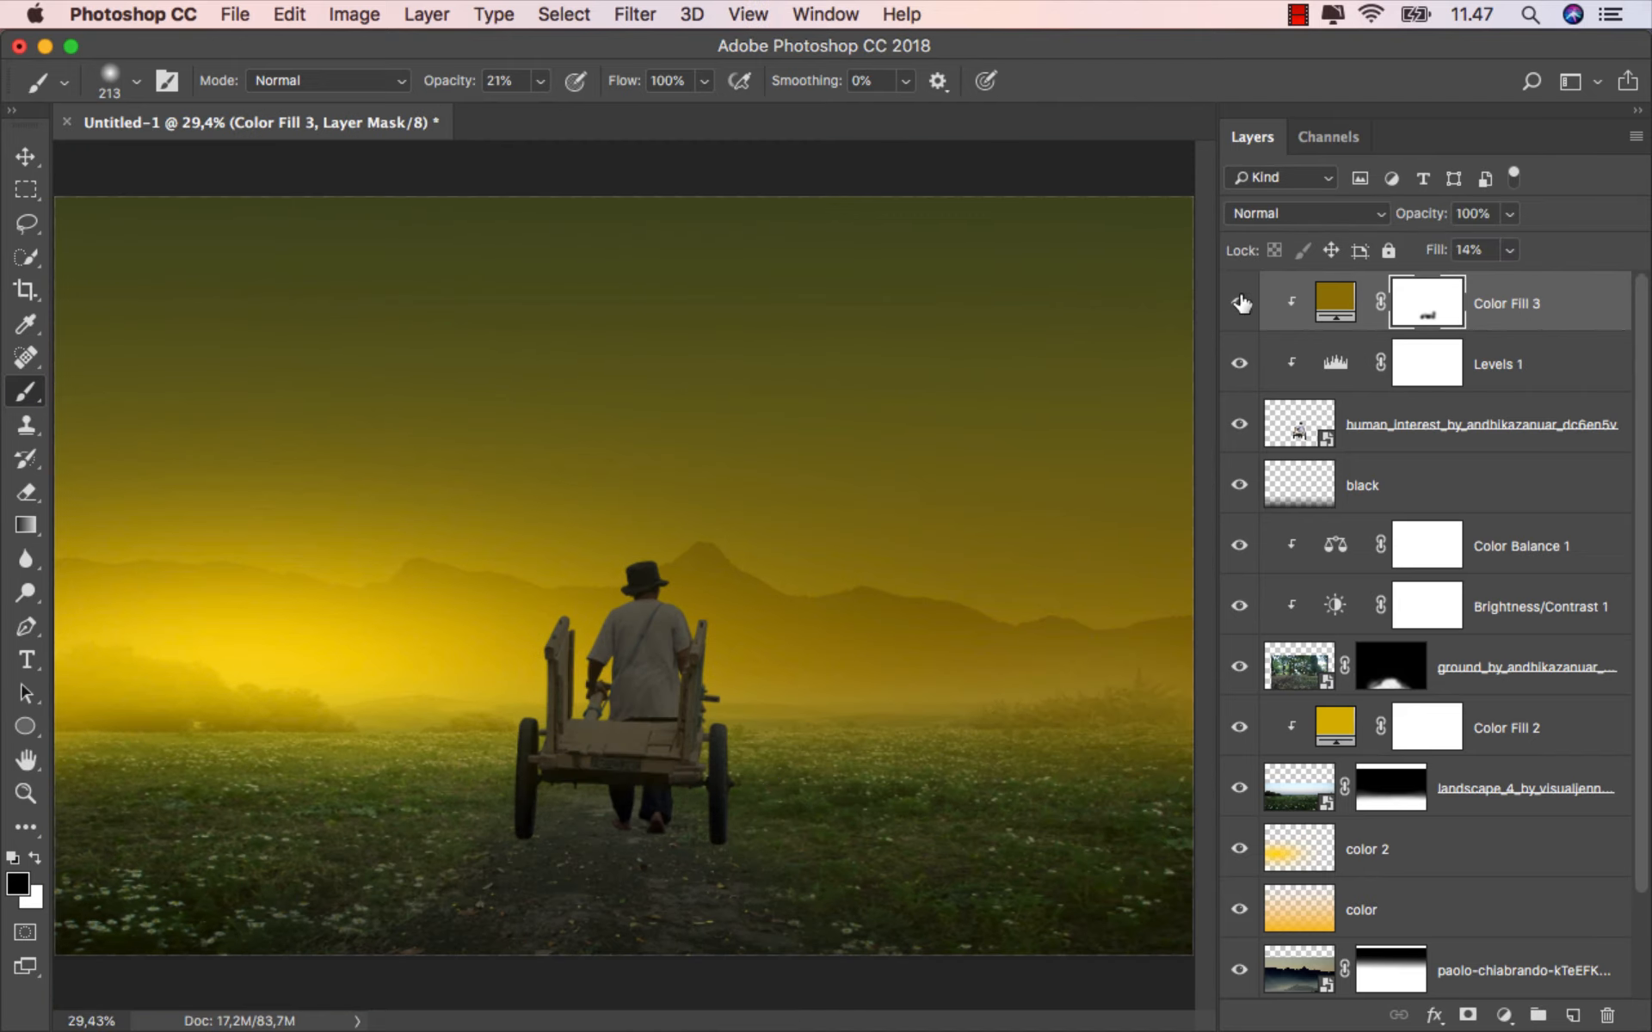
Change the Color Fill 3 color to the brighter background yellow dbb802, sampled from the haze beside the man, and compare the layer on and off.
key("super+2")
key("v")
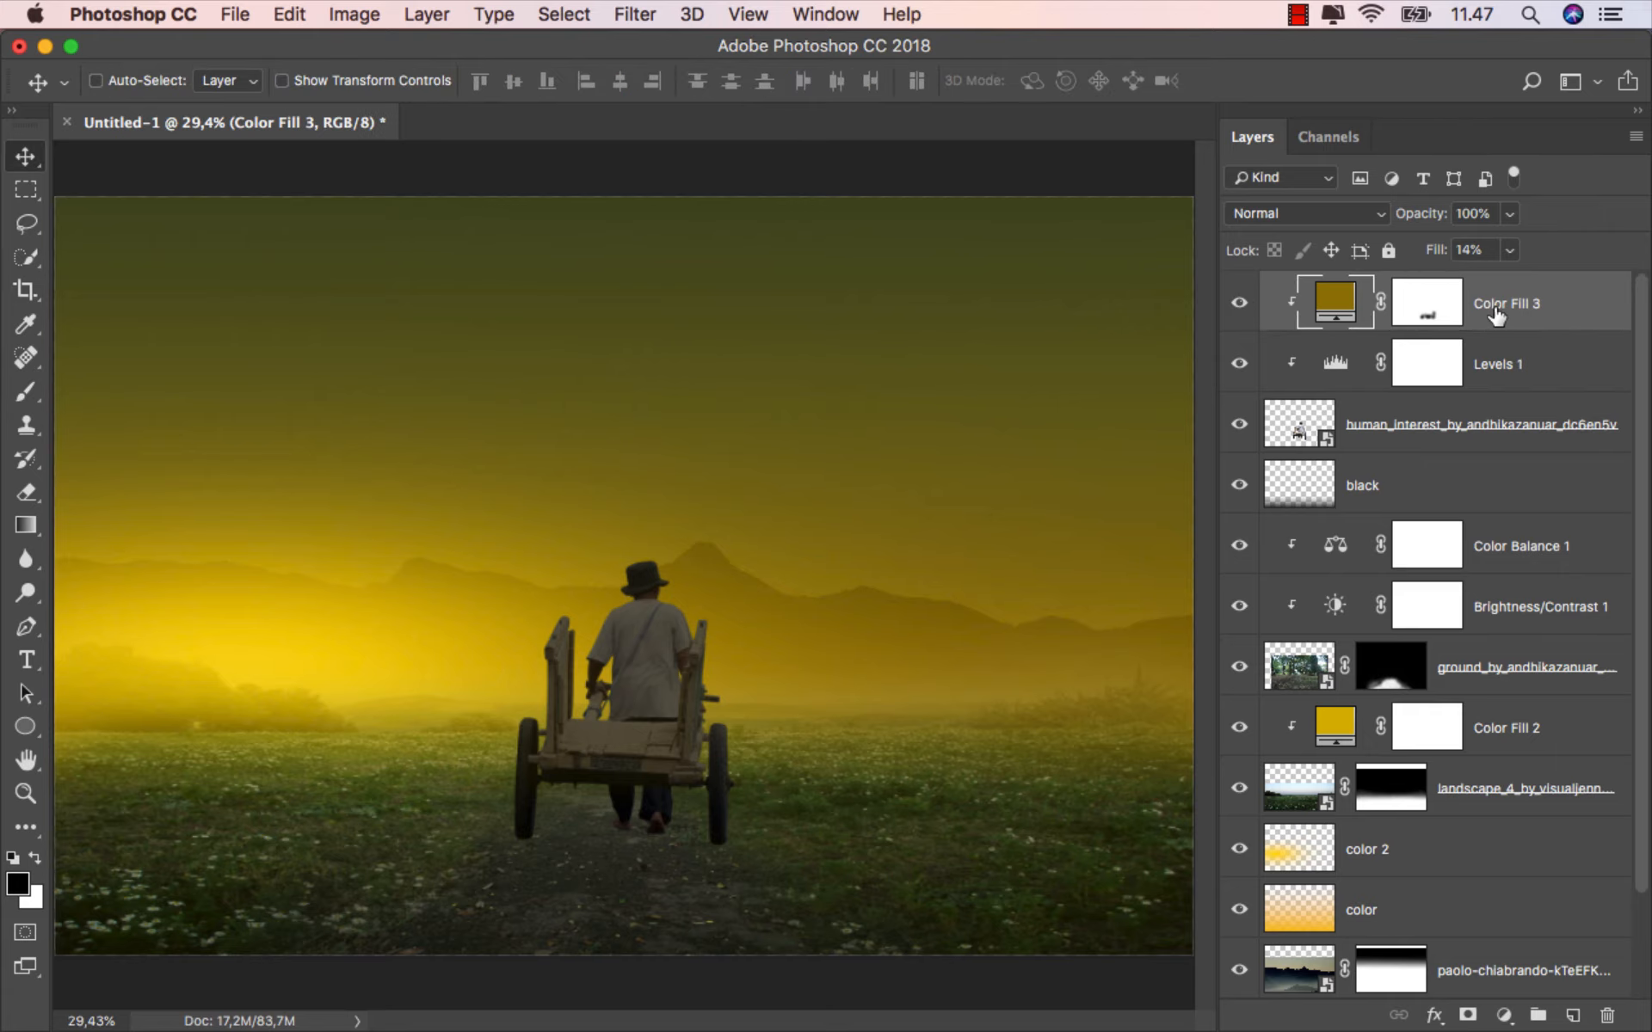
double_click(1323, 298)
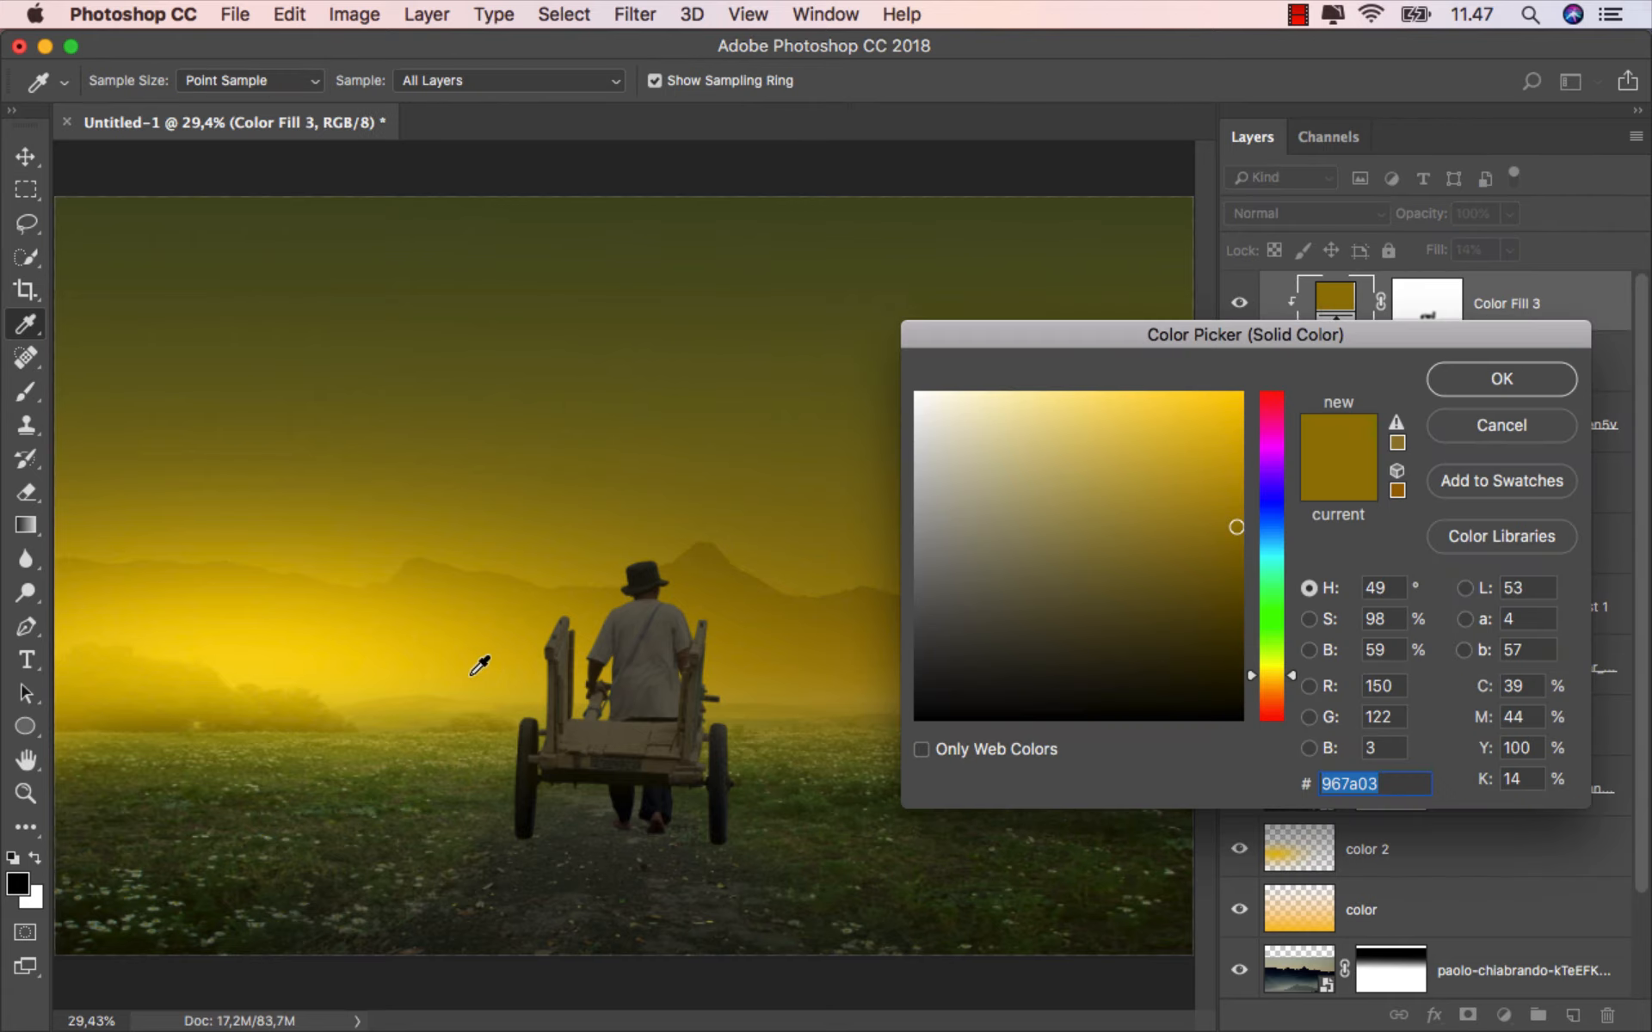
left_click(446, 665)
left_click(439, 635)
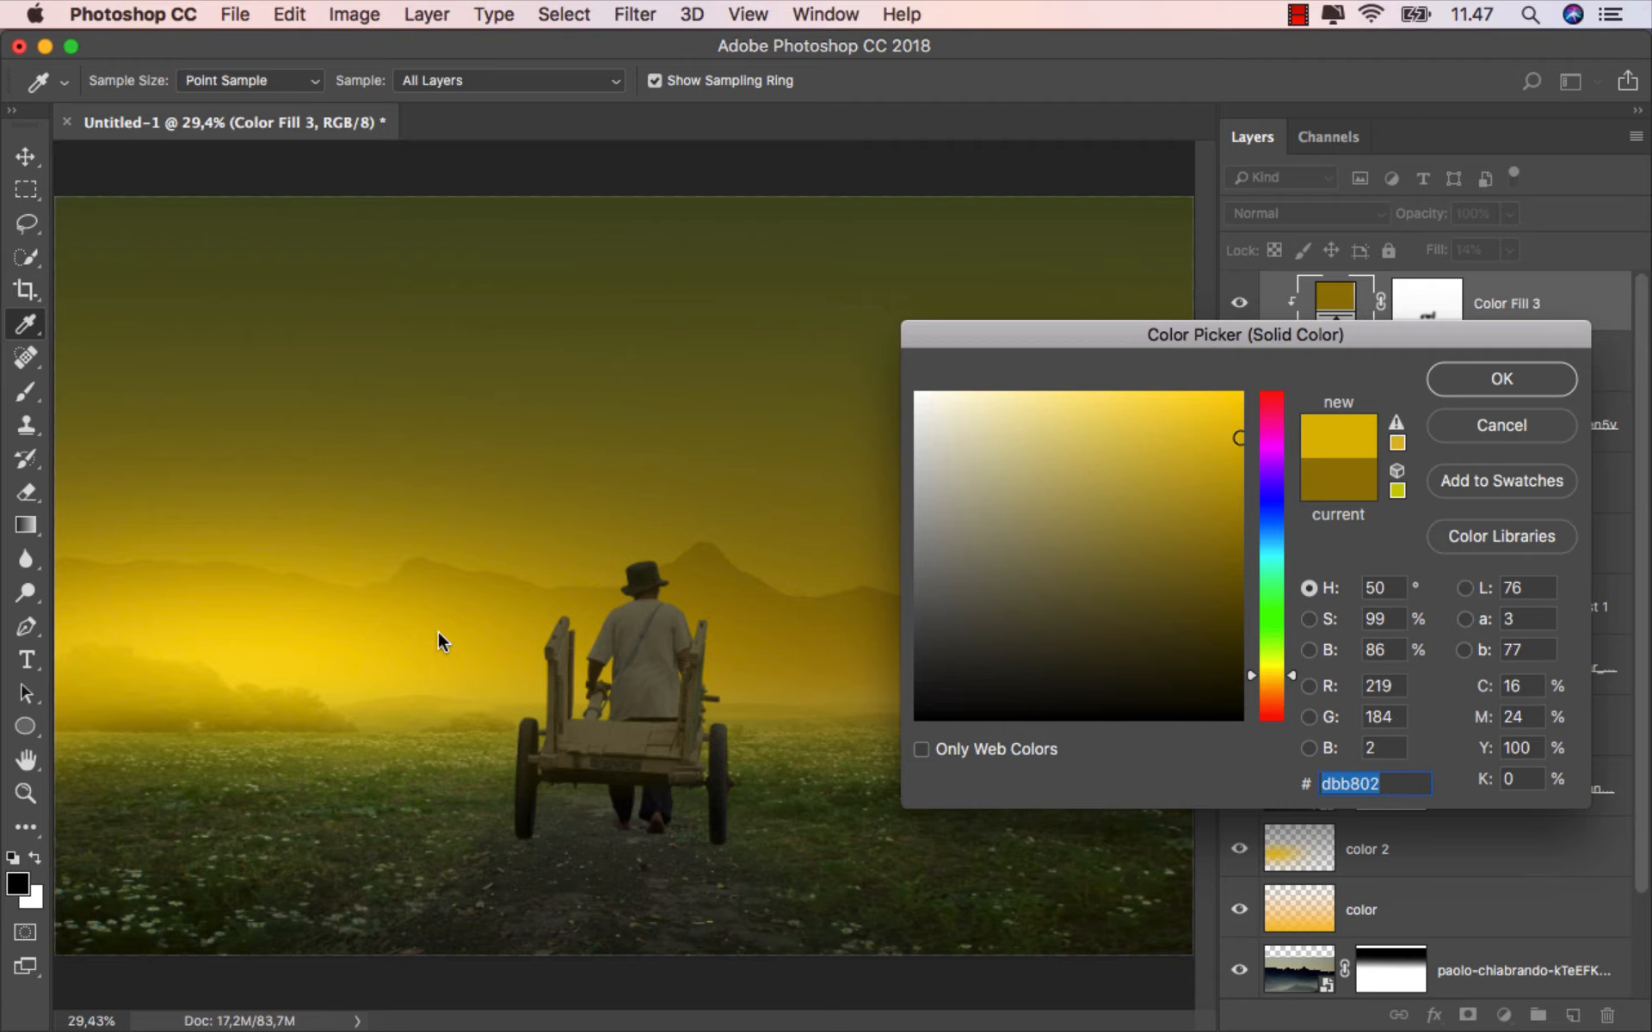
left_click(1497, 387)
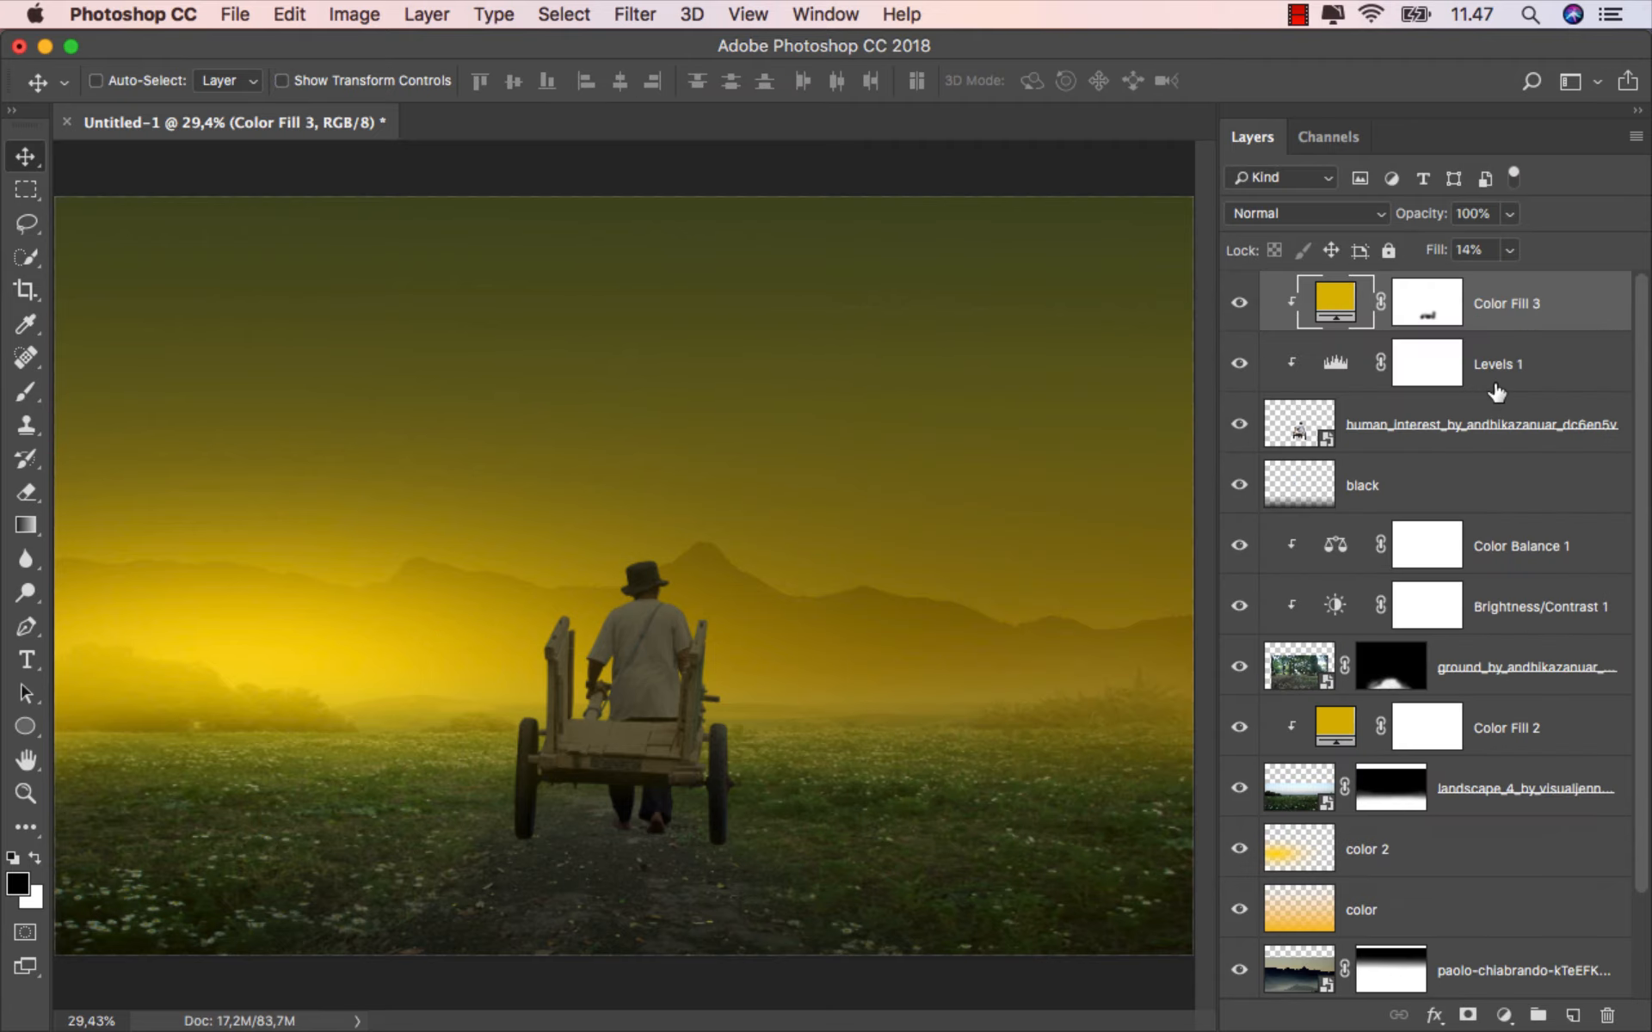
left_click(1239, 303)
left_click(1238, 303)
Add a new layer clipped above Color Fill 3, name it "black", and set its blend mode to Multiply.
left_click(1572, 1015)
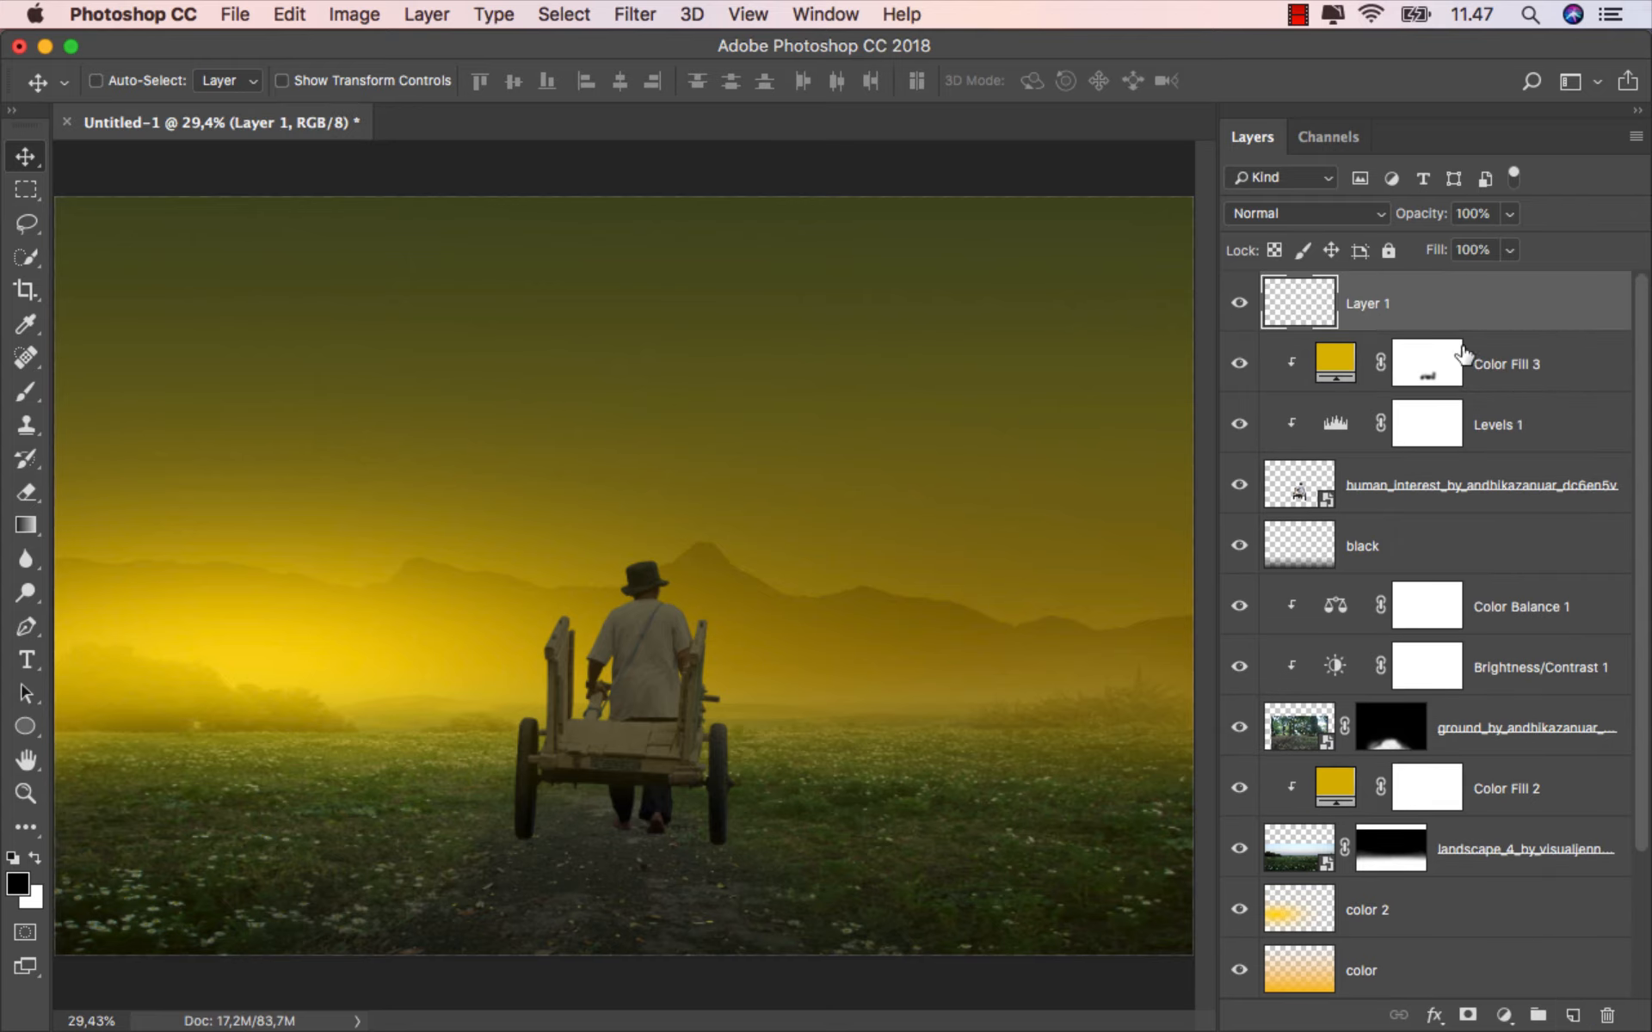
right_click(1437, 307)
left_click(1268, 743)
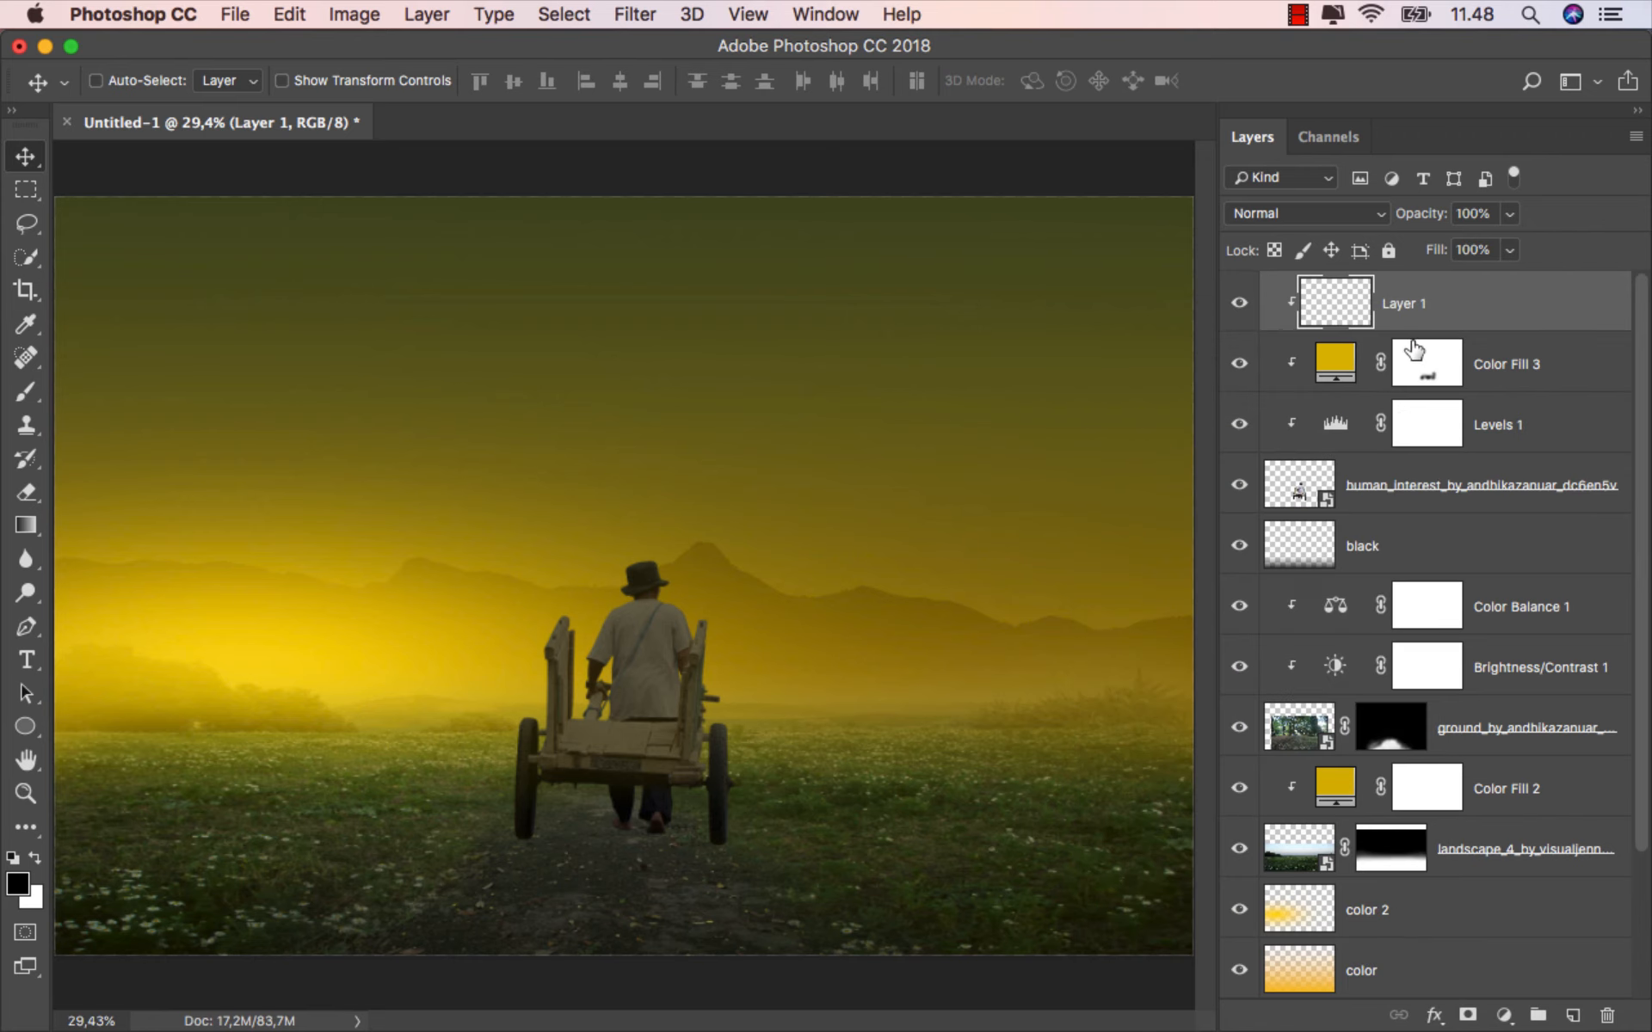
type("black")
key("Return")
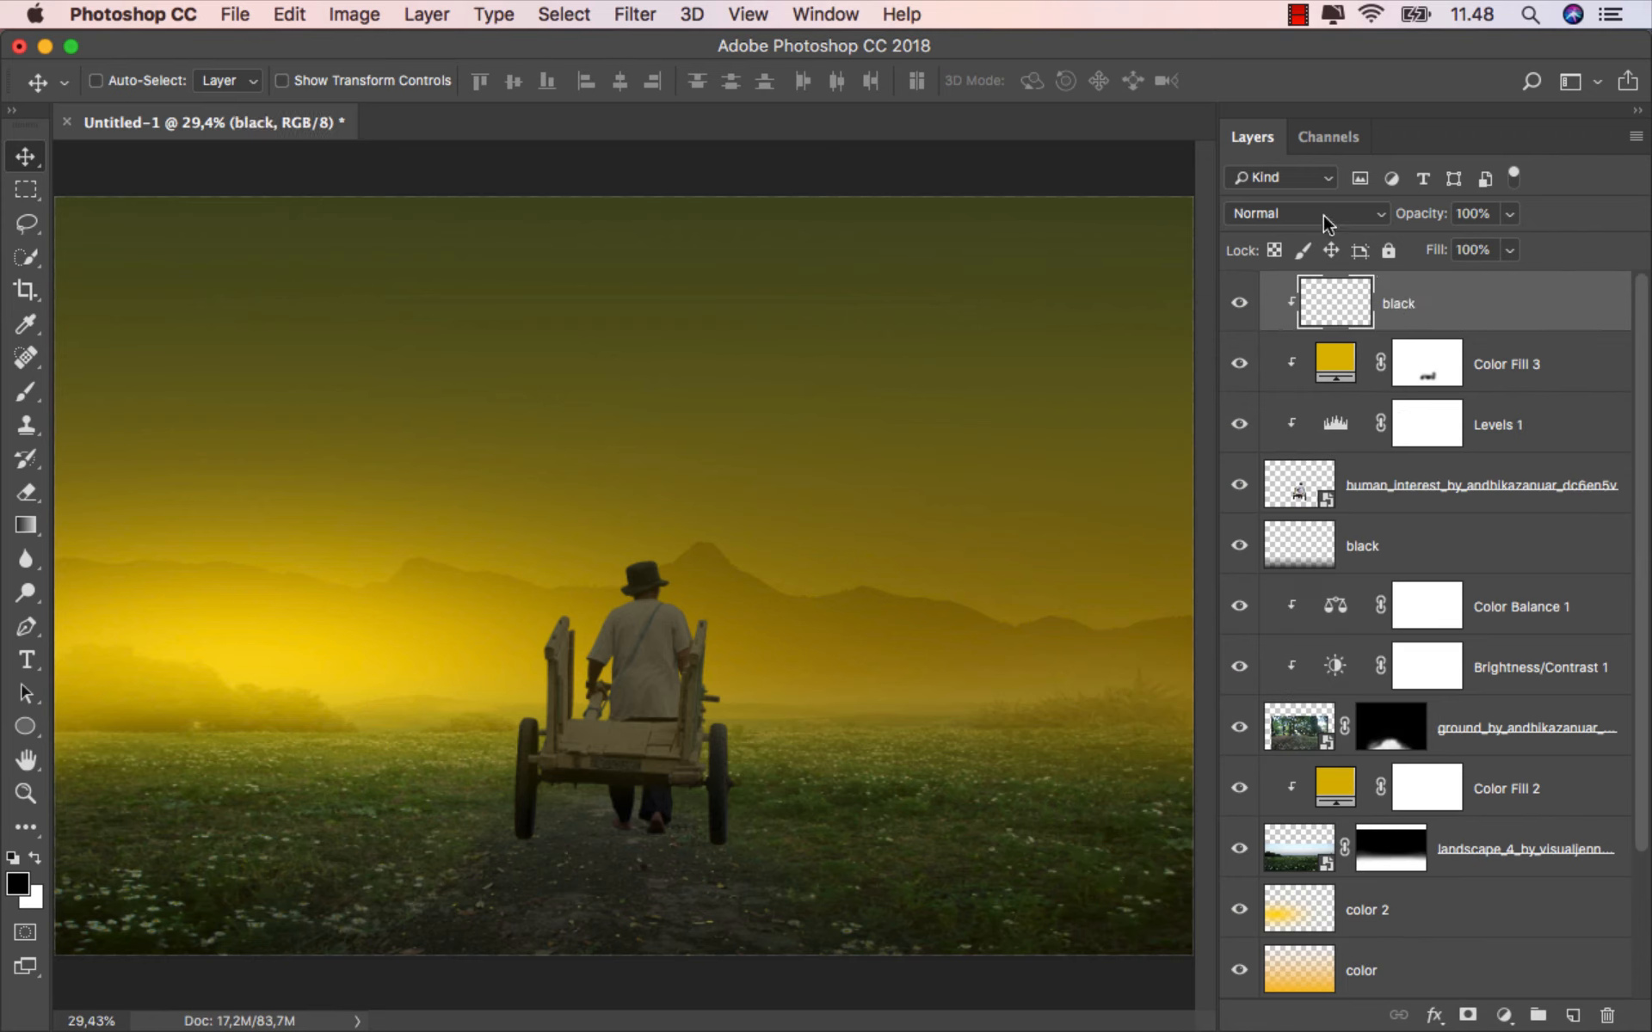
left_click(1320, 214)
left_click(1308, 281)
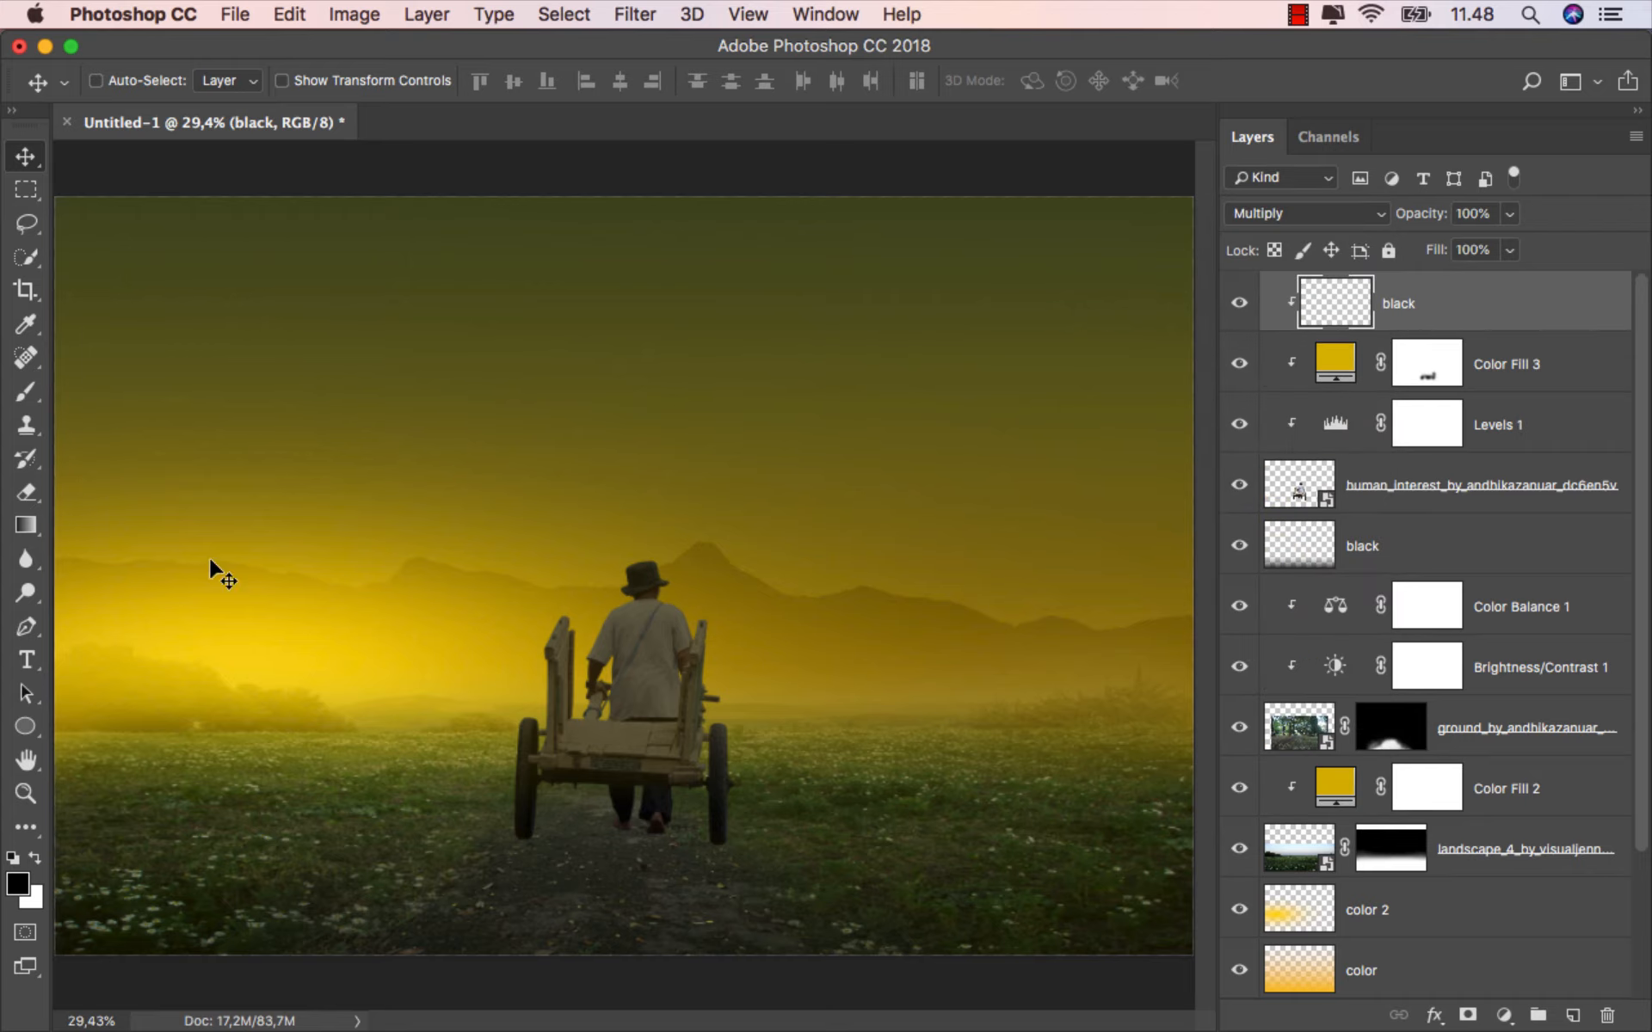
Darken the shaded side of the cart and its lower parts on the clipped black layer with a 100 px soft black brush at 12% opacity.
left_click(26, 391)
left_click(129, 392)
scroll(597, 737, "up", 3)
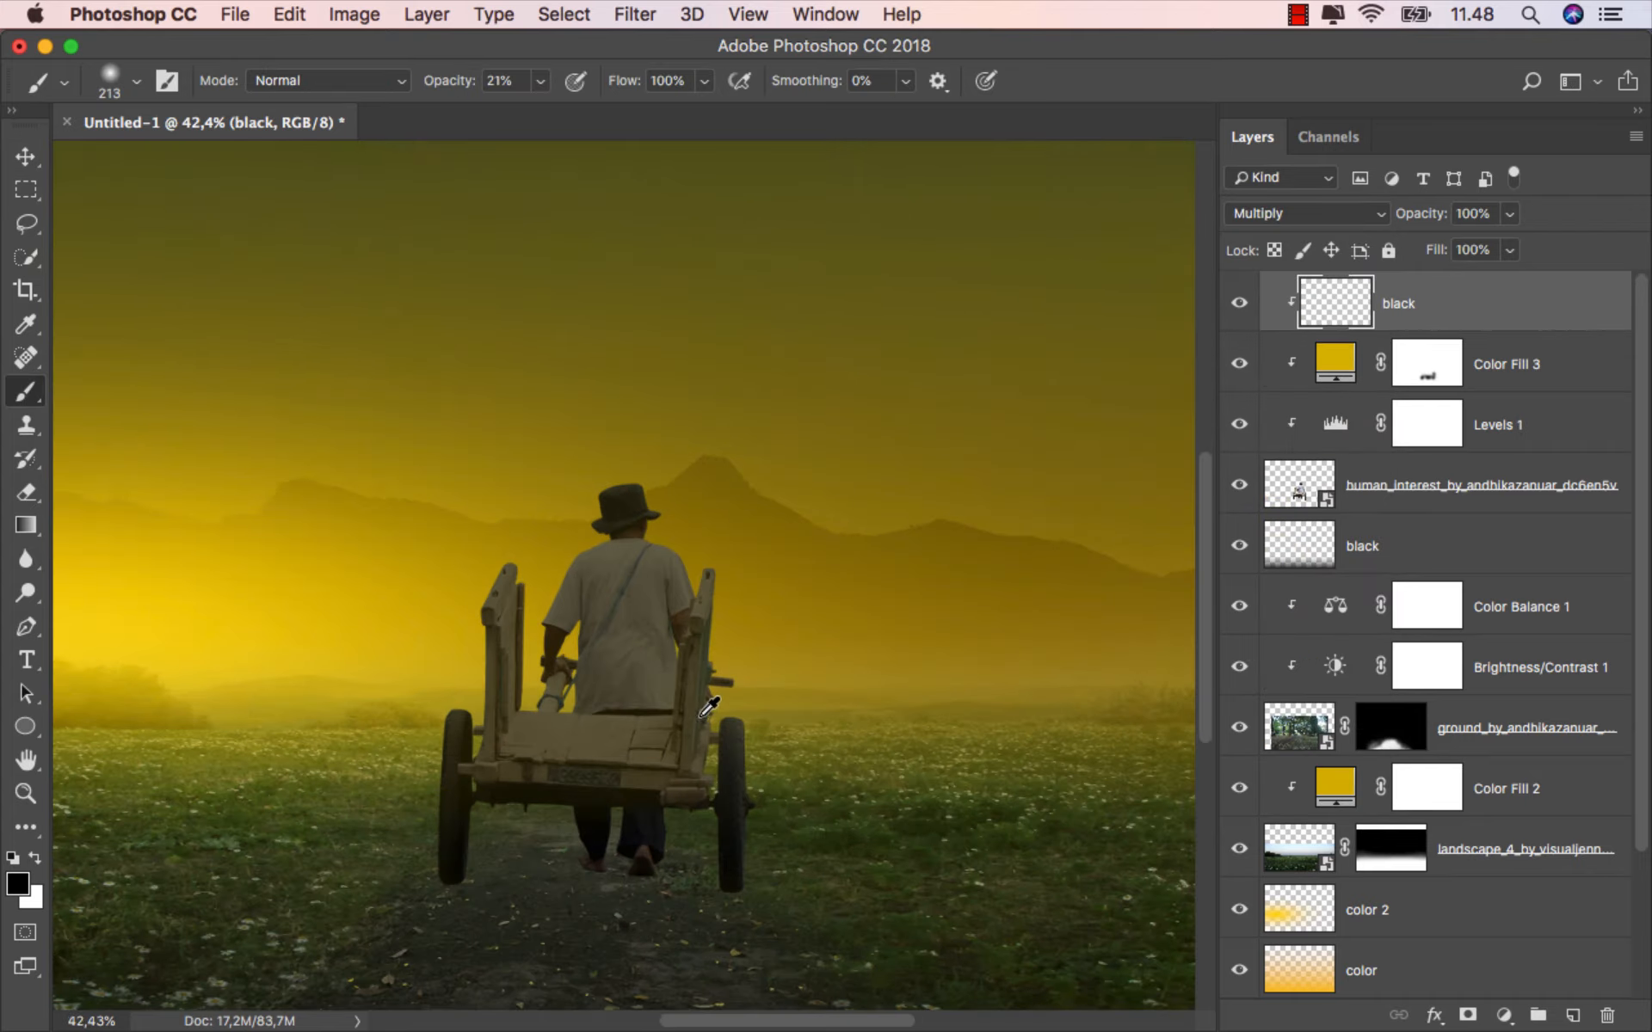
left_click(540, 81)
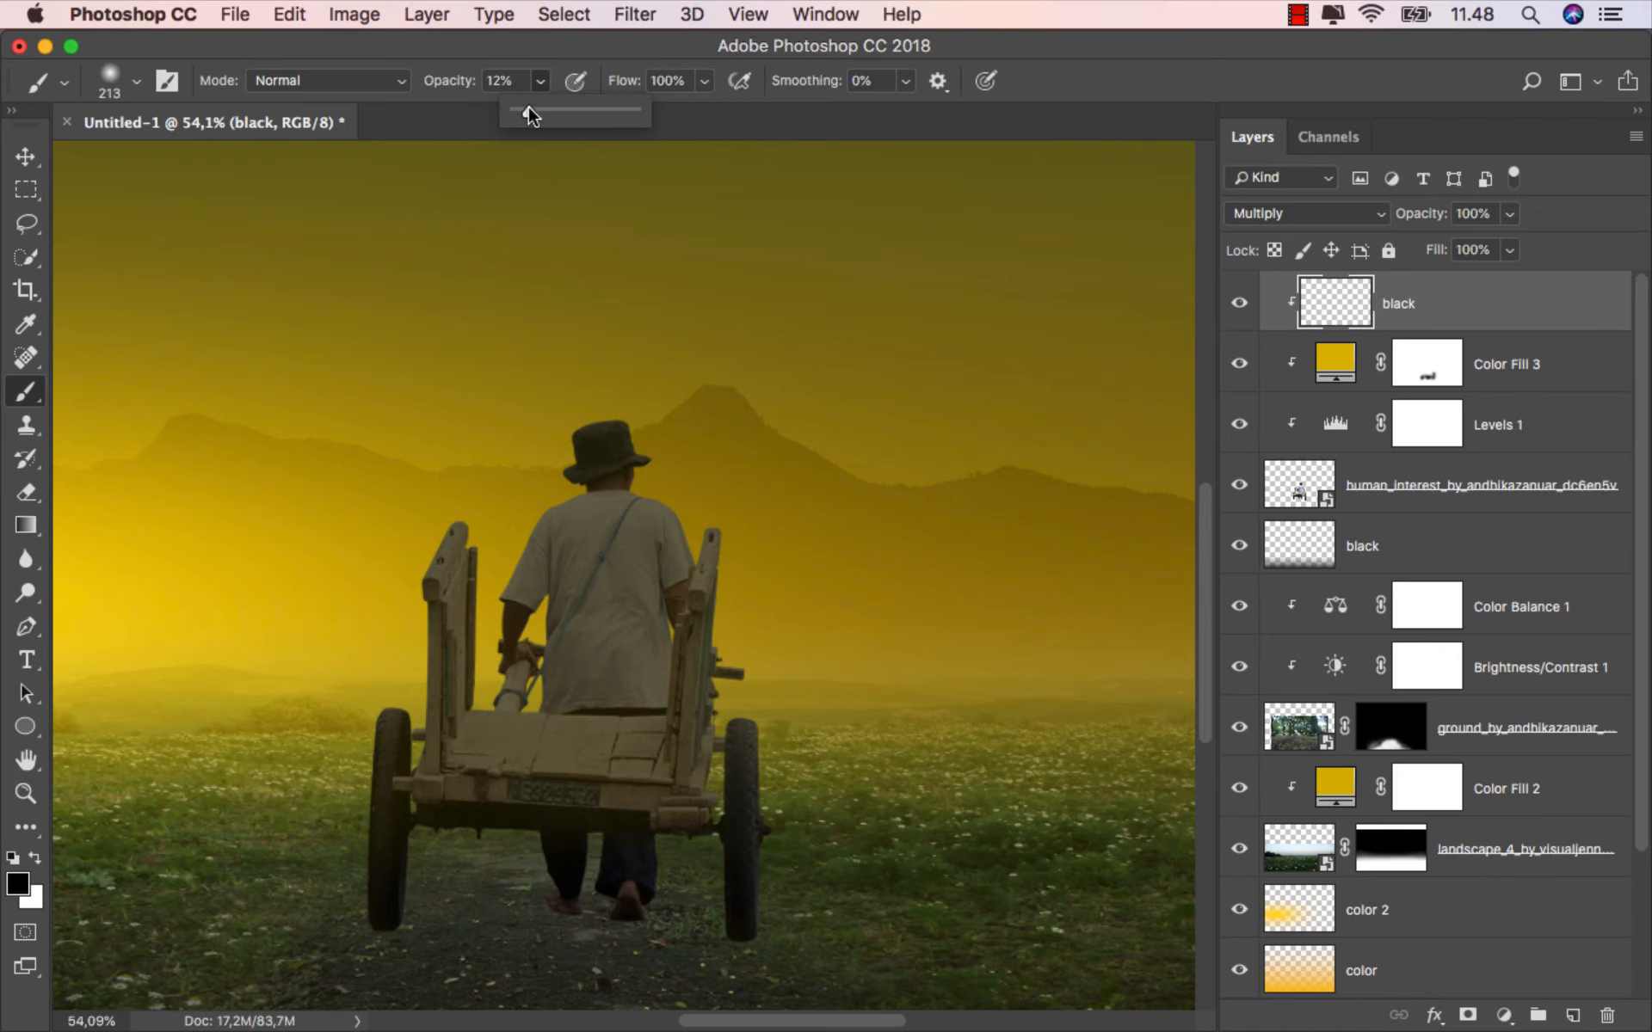
scroll(774, 550, "up", 1)
left_click_drag(756, 560, 701, 558)
scroll(664, 509, "up", 1)
scroll(723, 567, "down", 5)
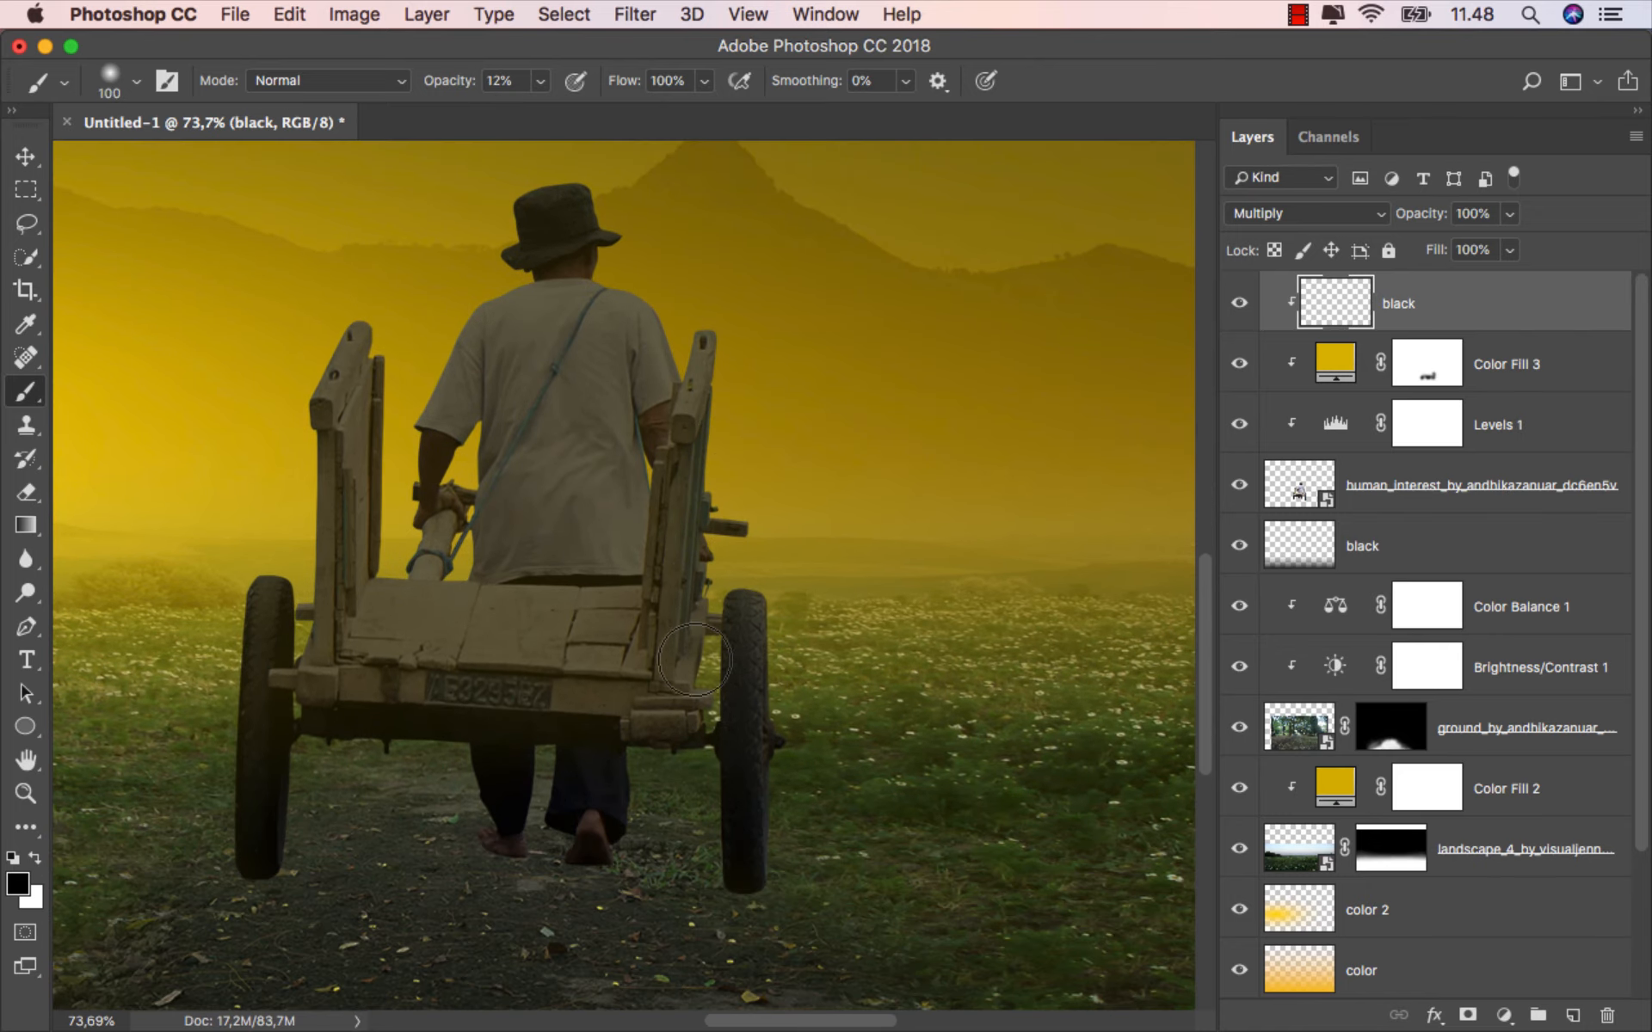
mouse_move(694, 660)
left_mouse_down()
mouse_move(699, 675)
mouse_move(344, 712)
mouse_move(303, 695)
mouse_move(271, 843)
mouse_move(708, 848)
mouse_move(590, 818)
mouse_move(538, 847)
left_mouse_up()
left_click_drag(674, 761, 647, 820)
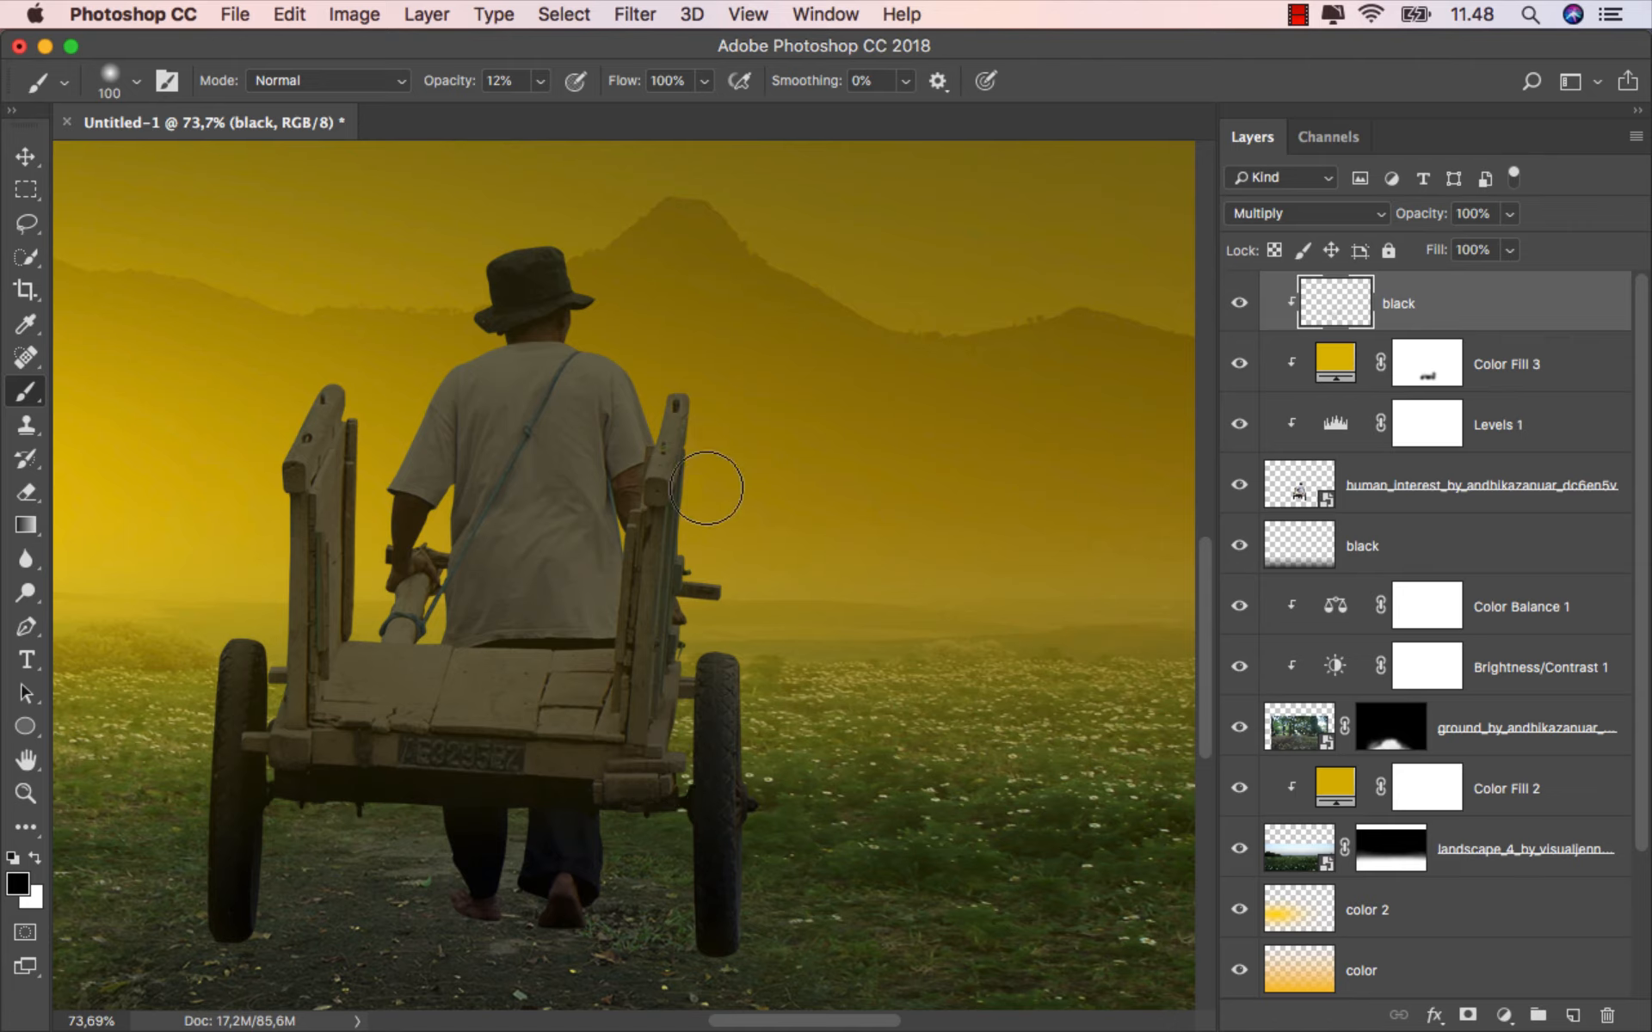
mouse_move(681, 685)
left_mouse_down()
mouse_move(709, 932)
mouse_move(712, 841)
mouse_move(669, 674)
left_mouse_up()
scroll(658, 690, "down", 3)
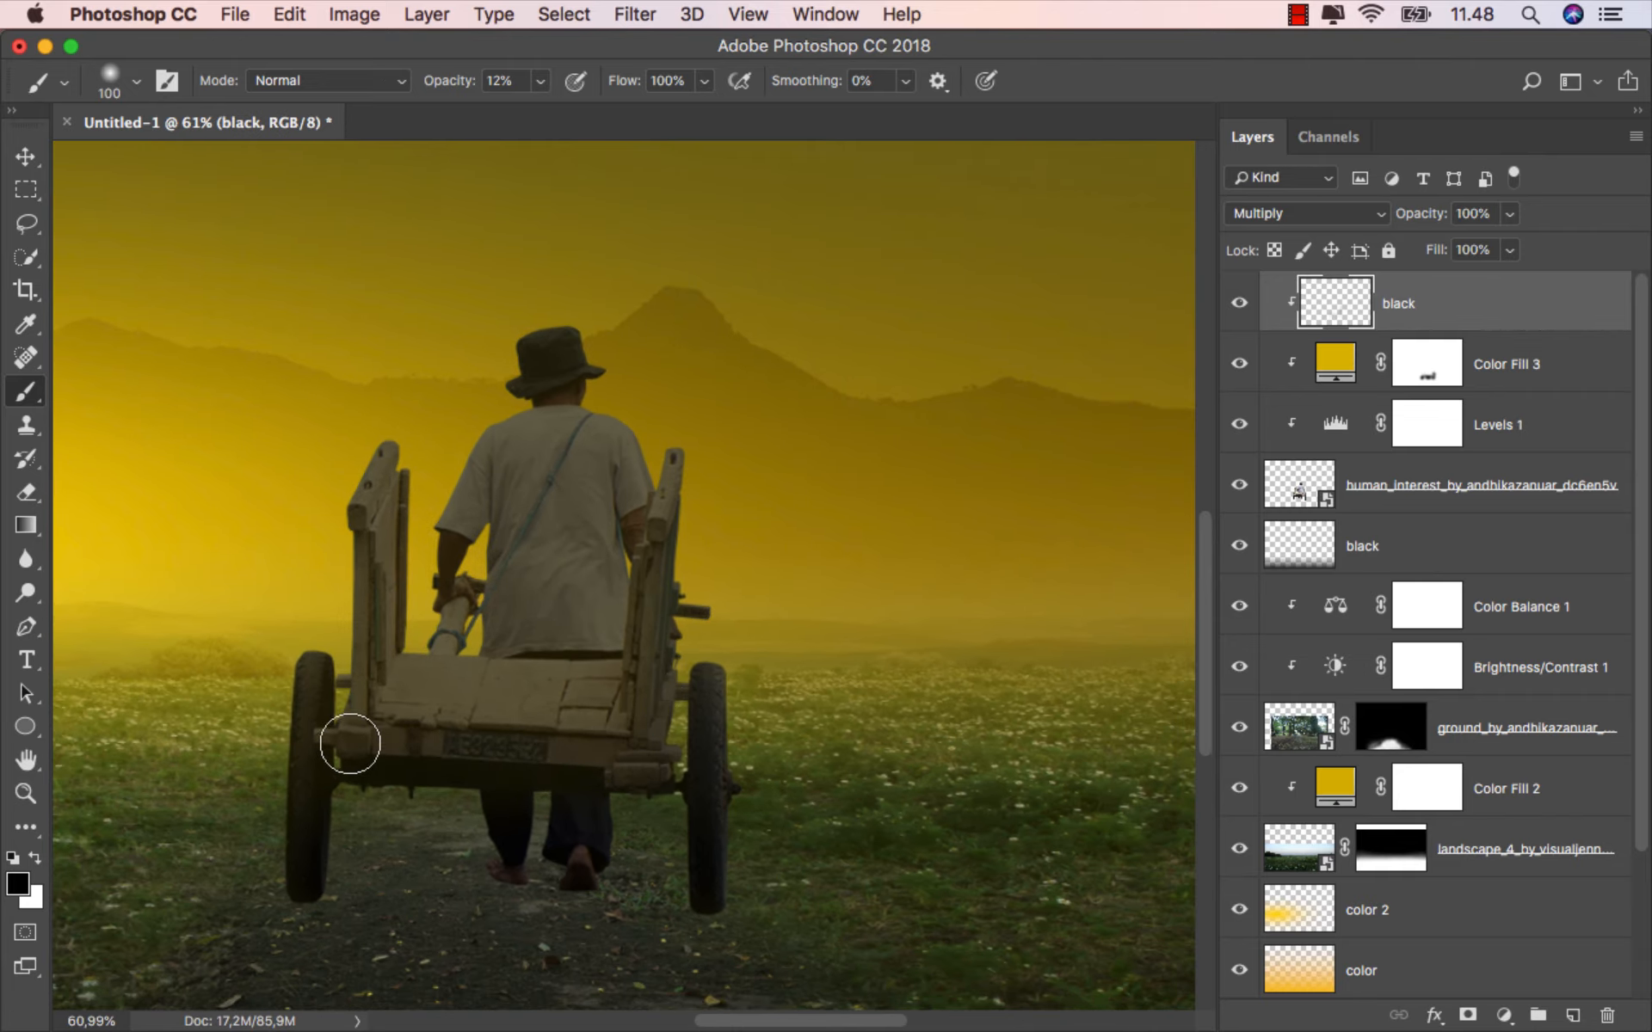
scroll(496, 709, "down", 3)
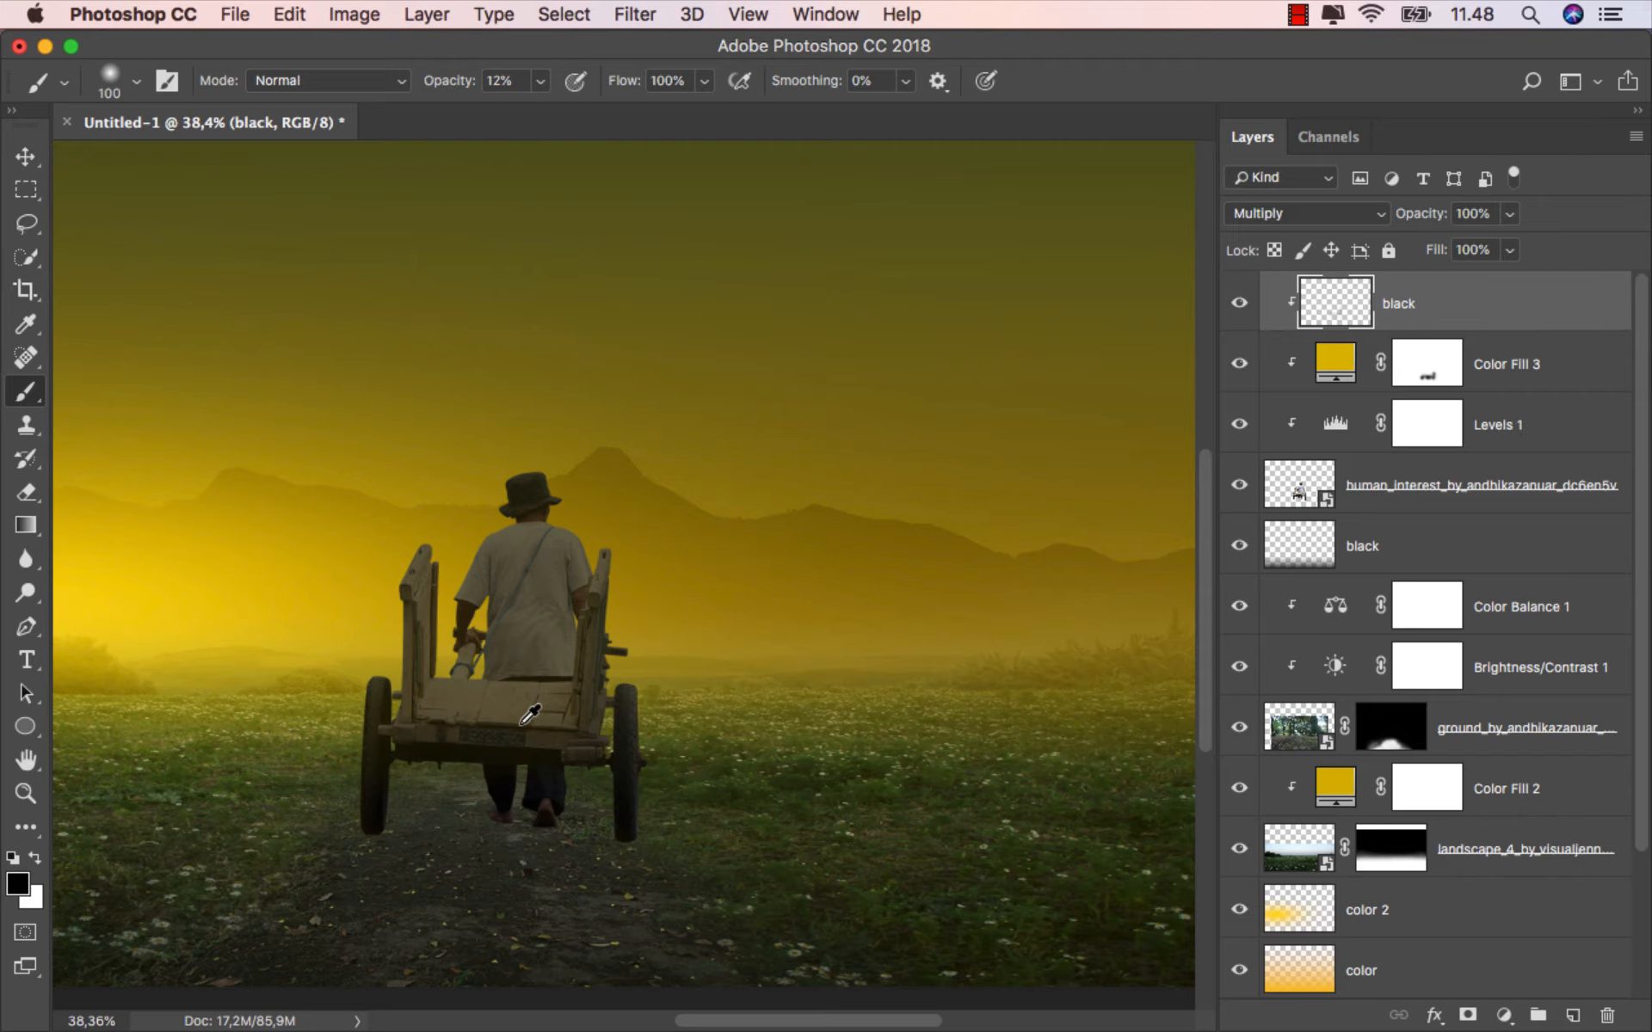
scroll(529, 714, "down", 3)
scroll(551, 722, "up", 1)
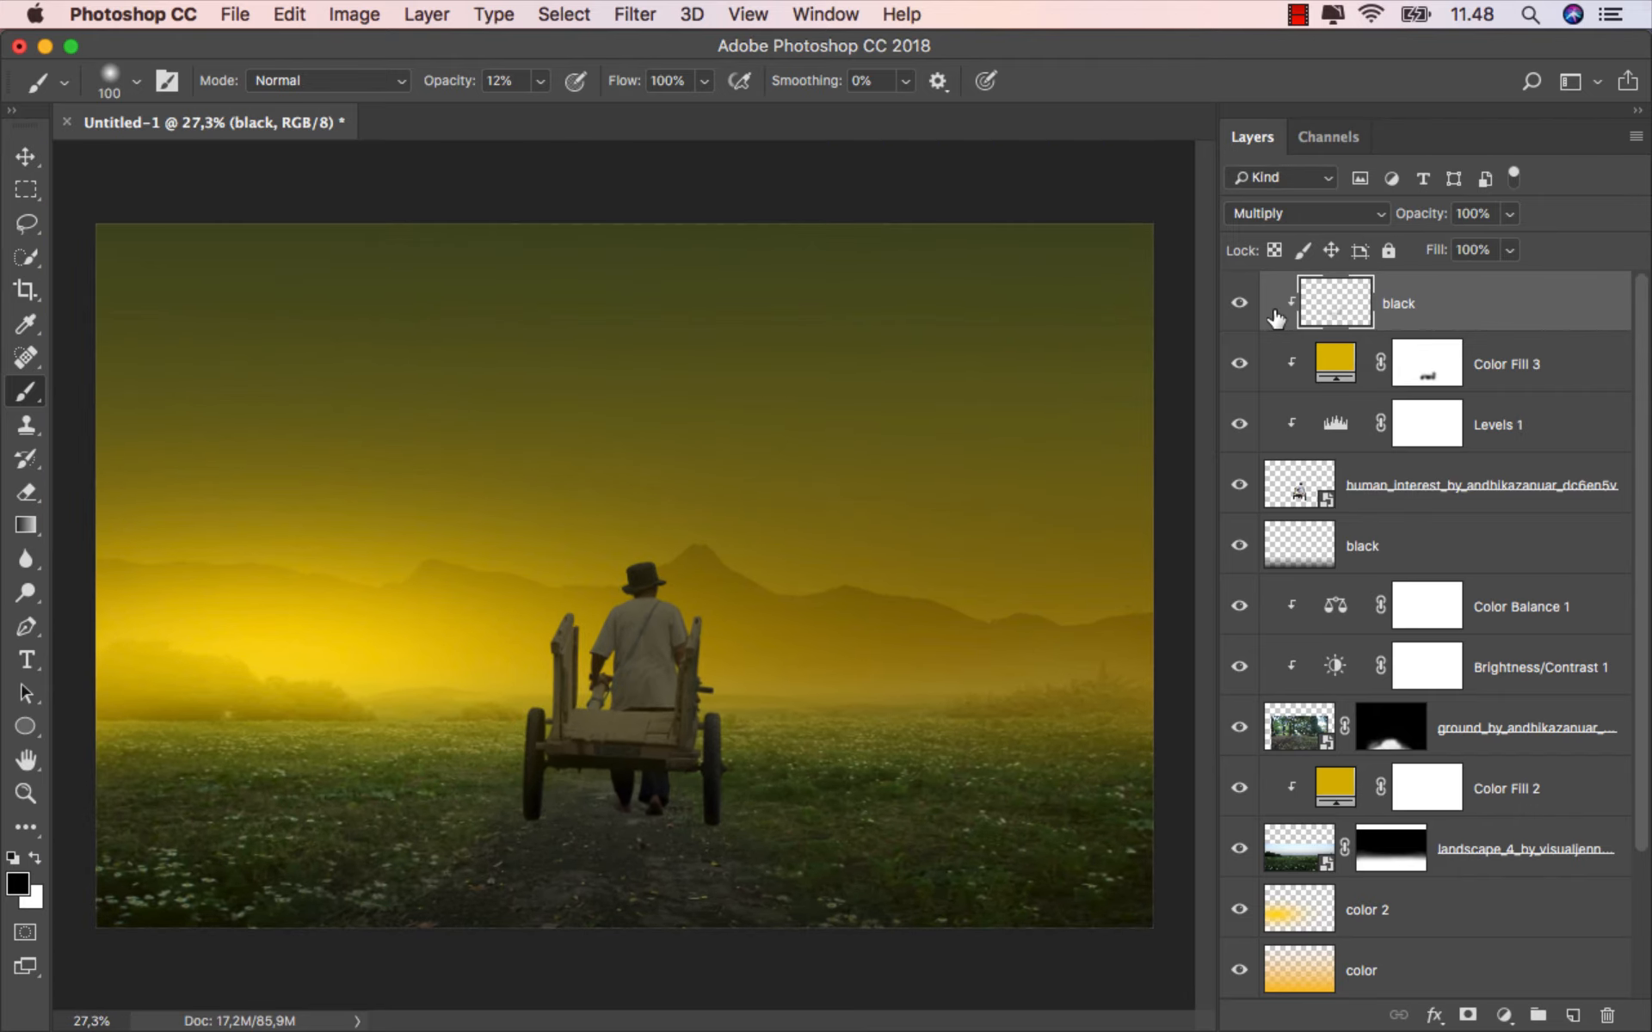
scroll(980, 577, "up", 2)
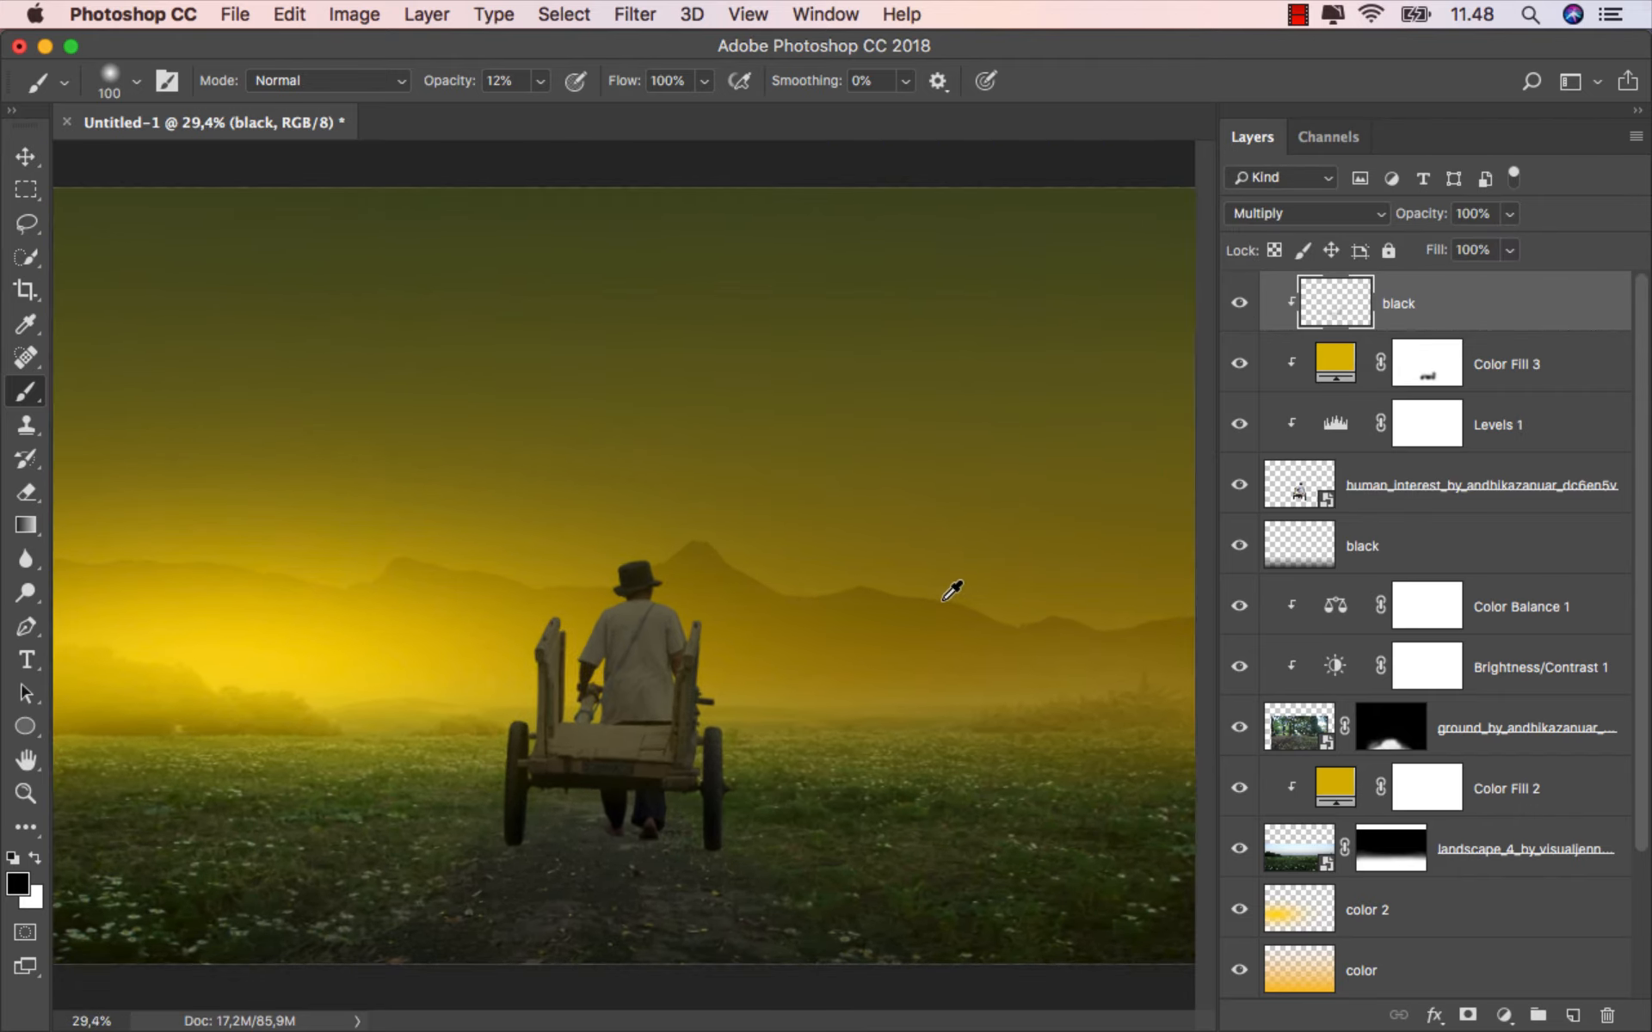
key("v")
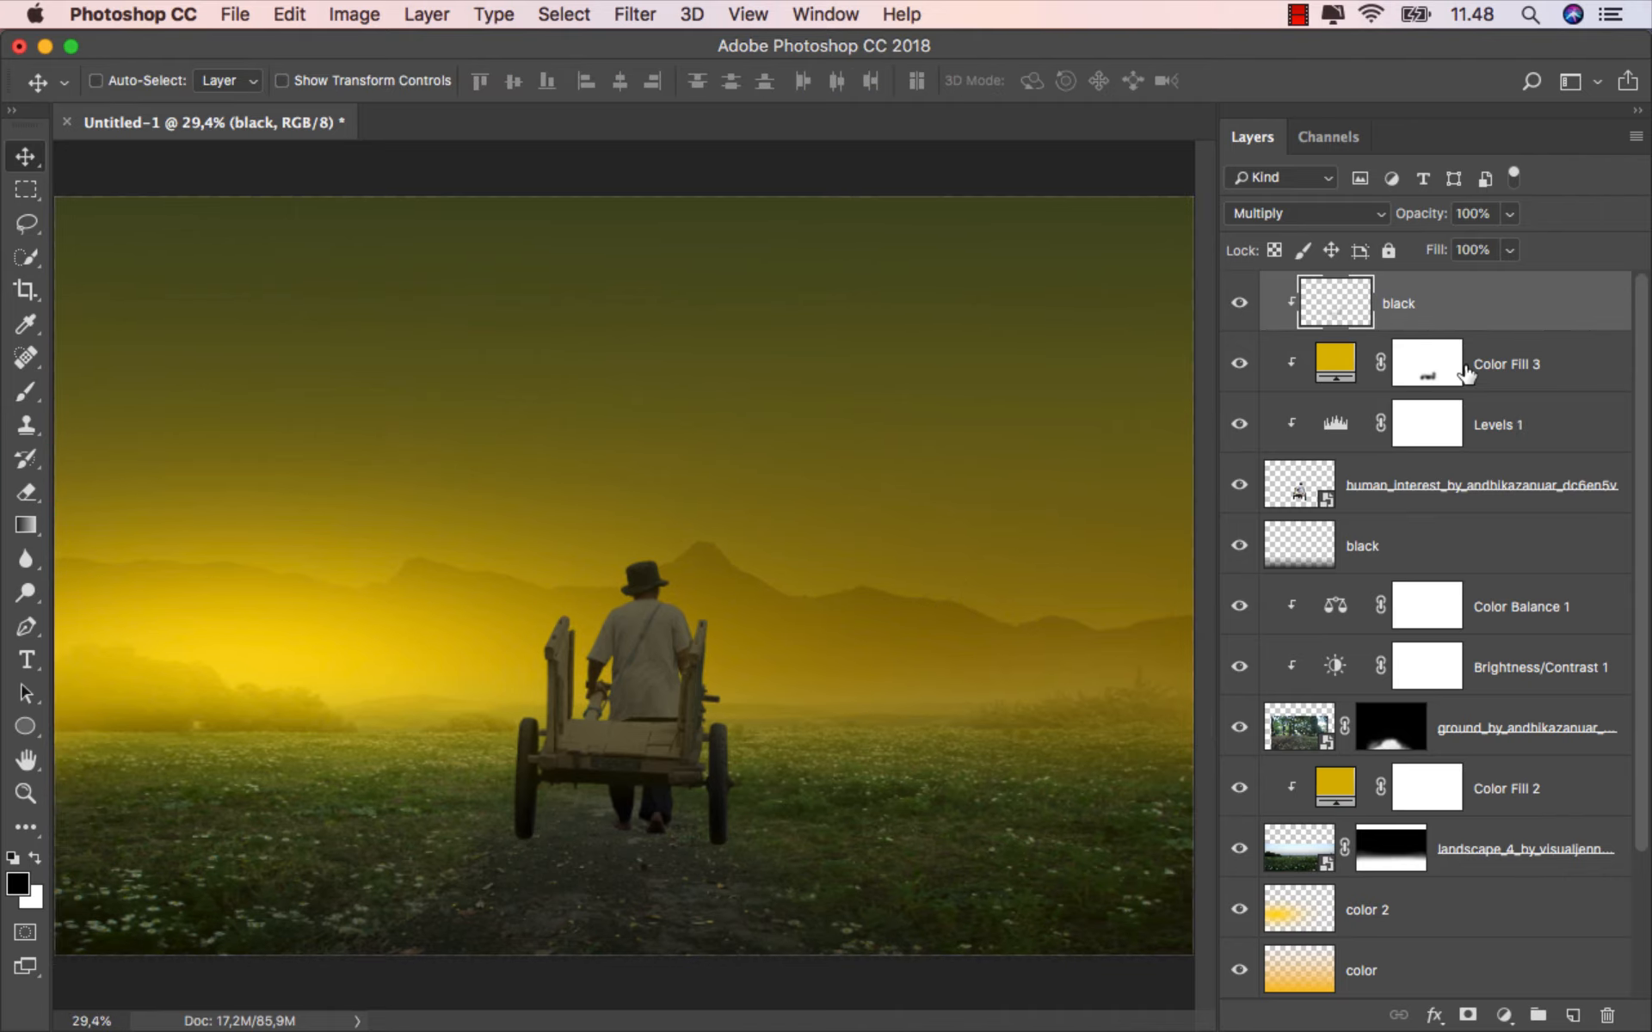
Add a layer named "shadow" directly below the man's layer and set its blend mode to Soft Light.
left_click(1452, 535)
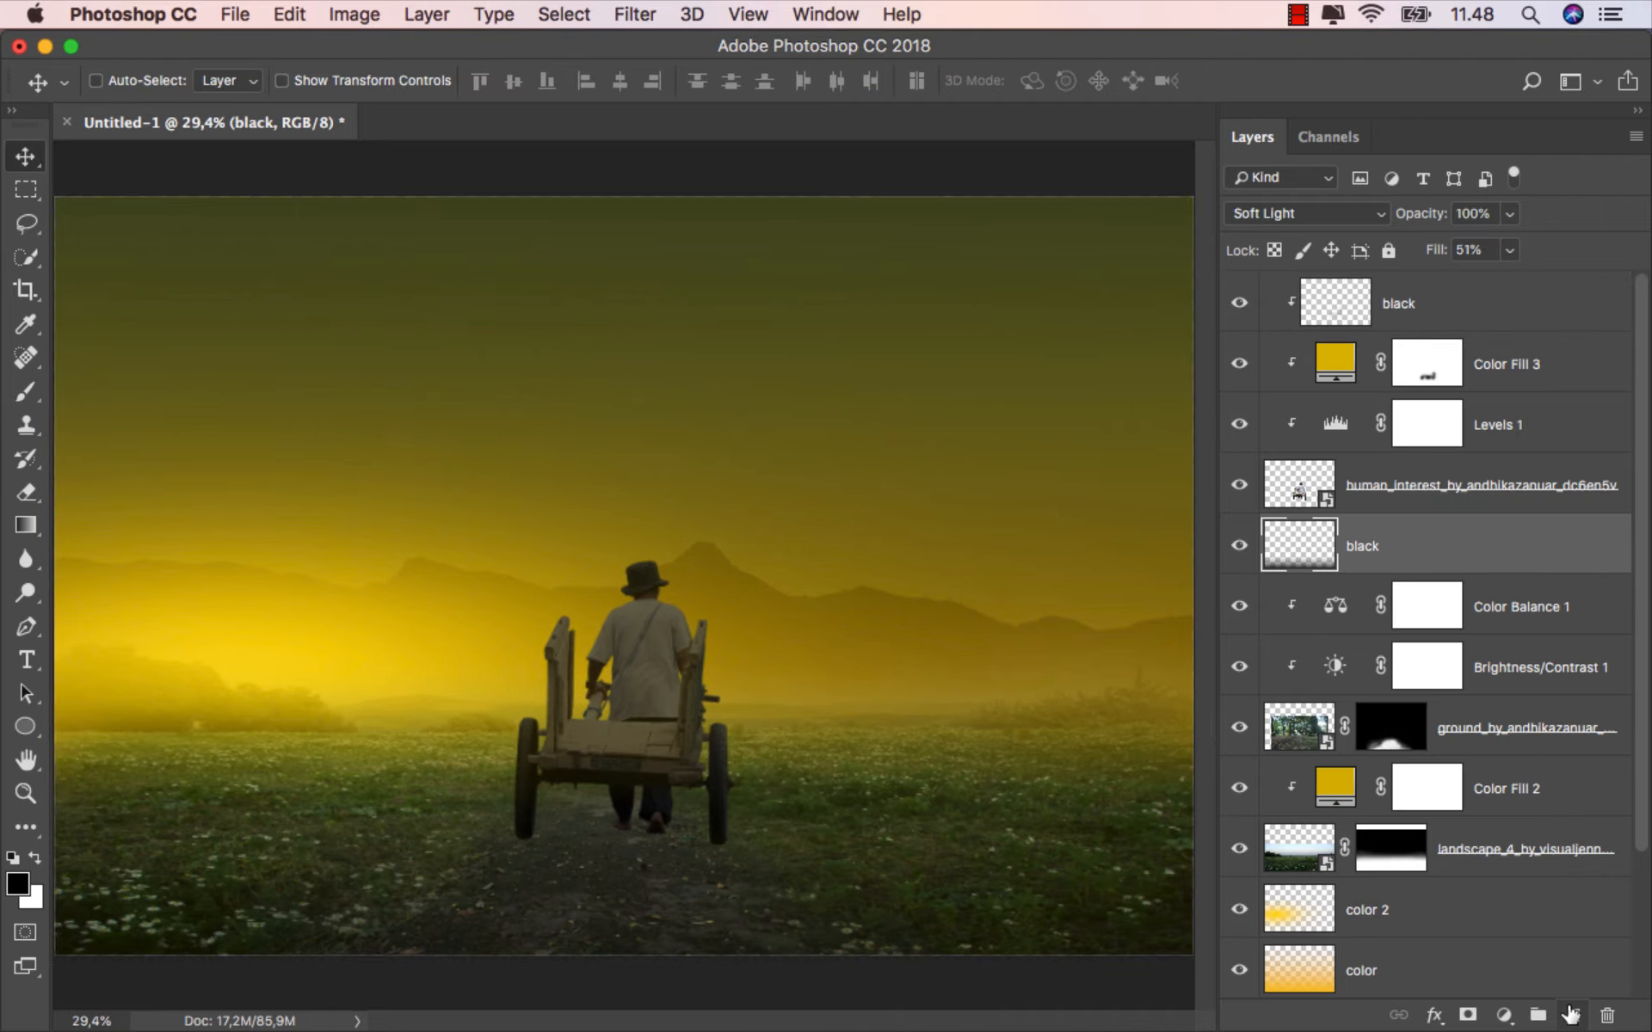
left_click(1570, 1015)
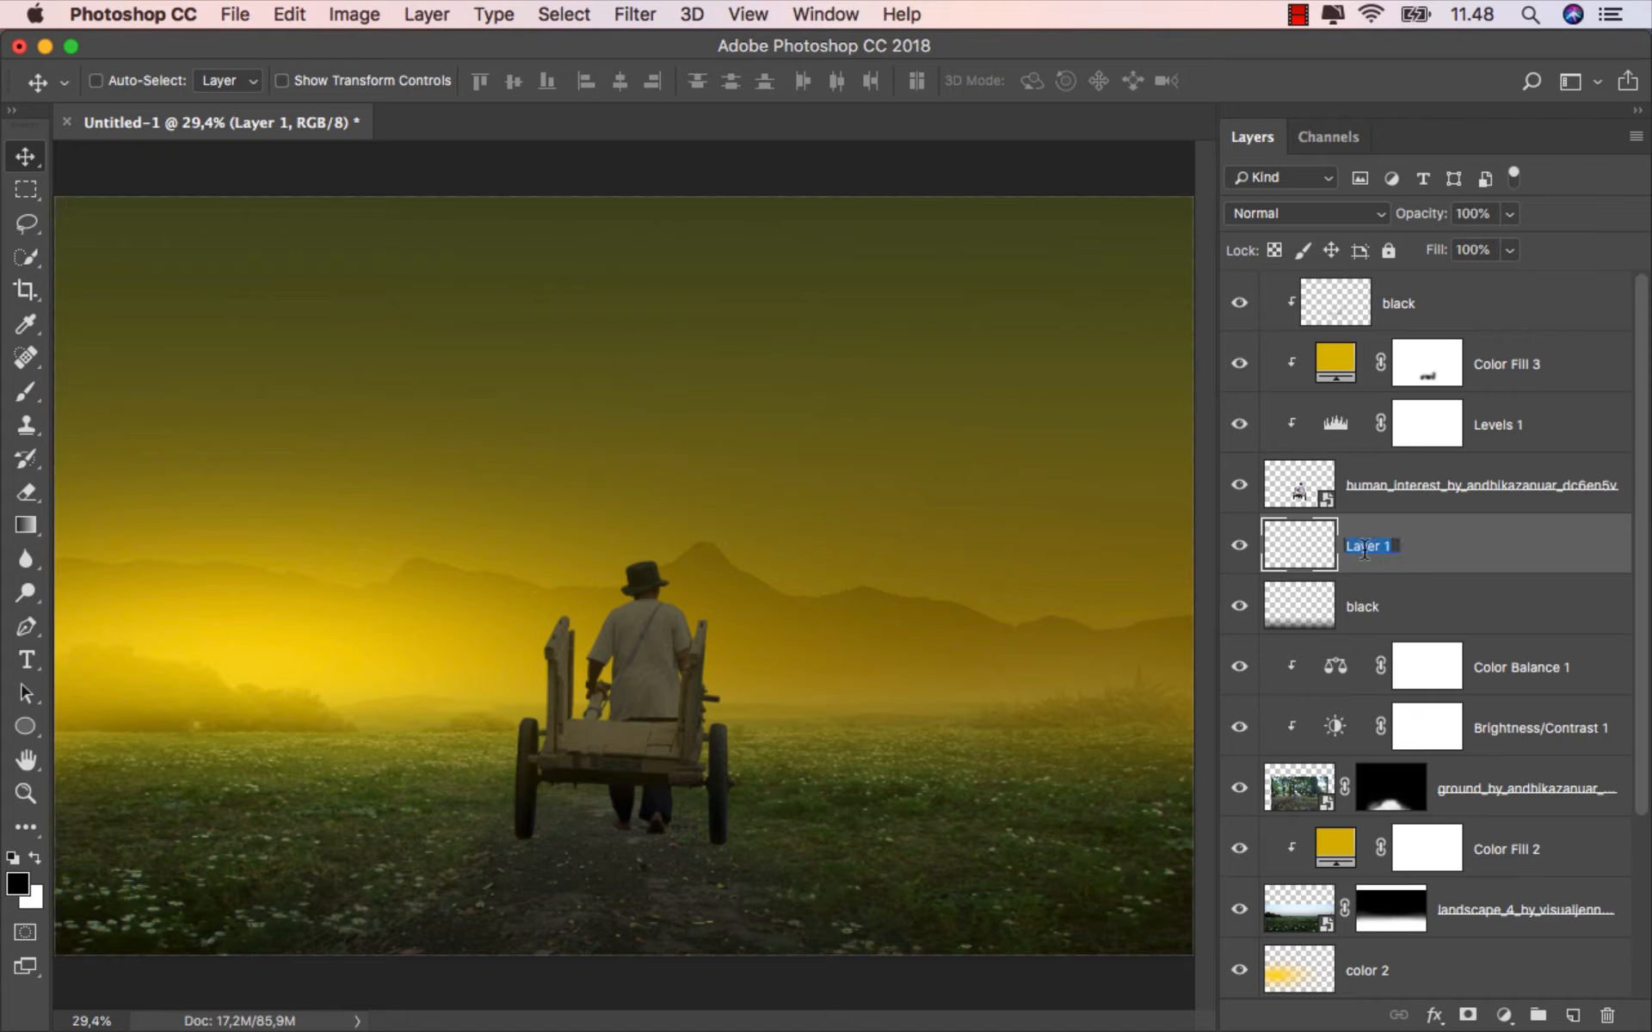
key("Return")
left_click(1294, 215)
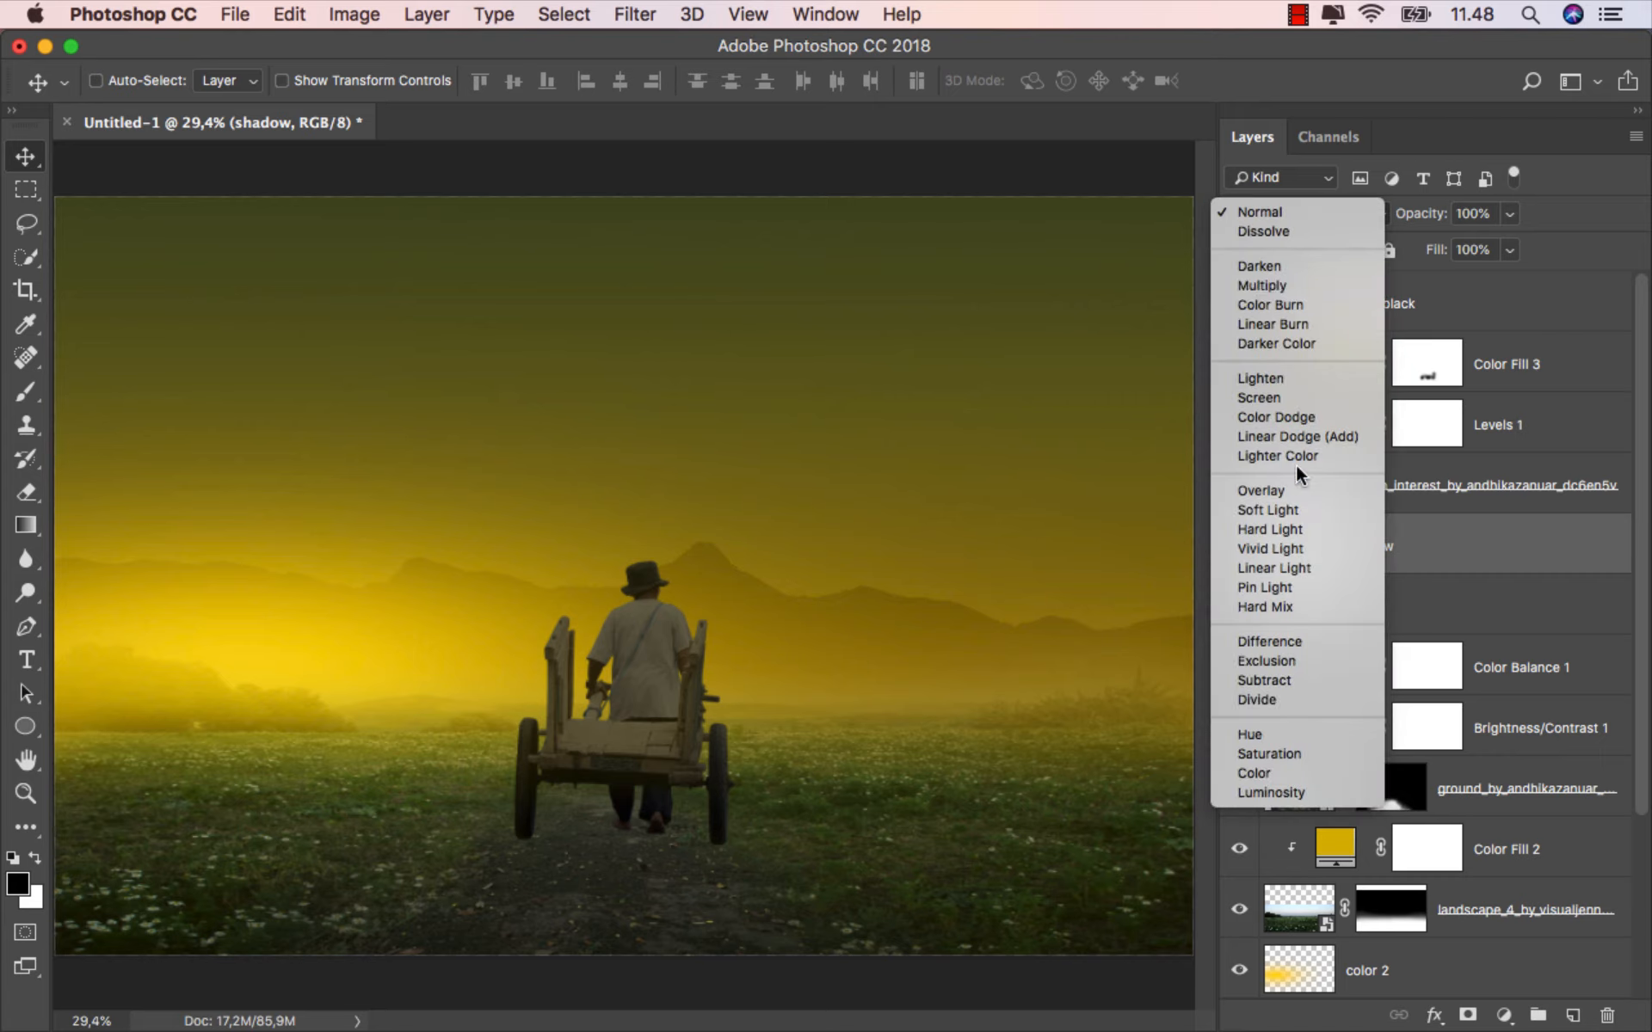
left_click(1295, 510)
Flatten the soft round brush tip into a horizontal ellipse and paint black shadow strokes on the ground beneath the cart.
key("b")
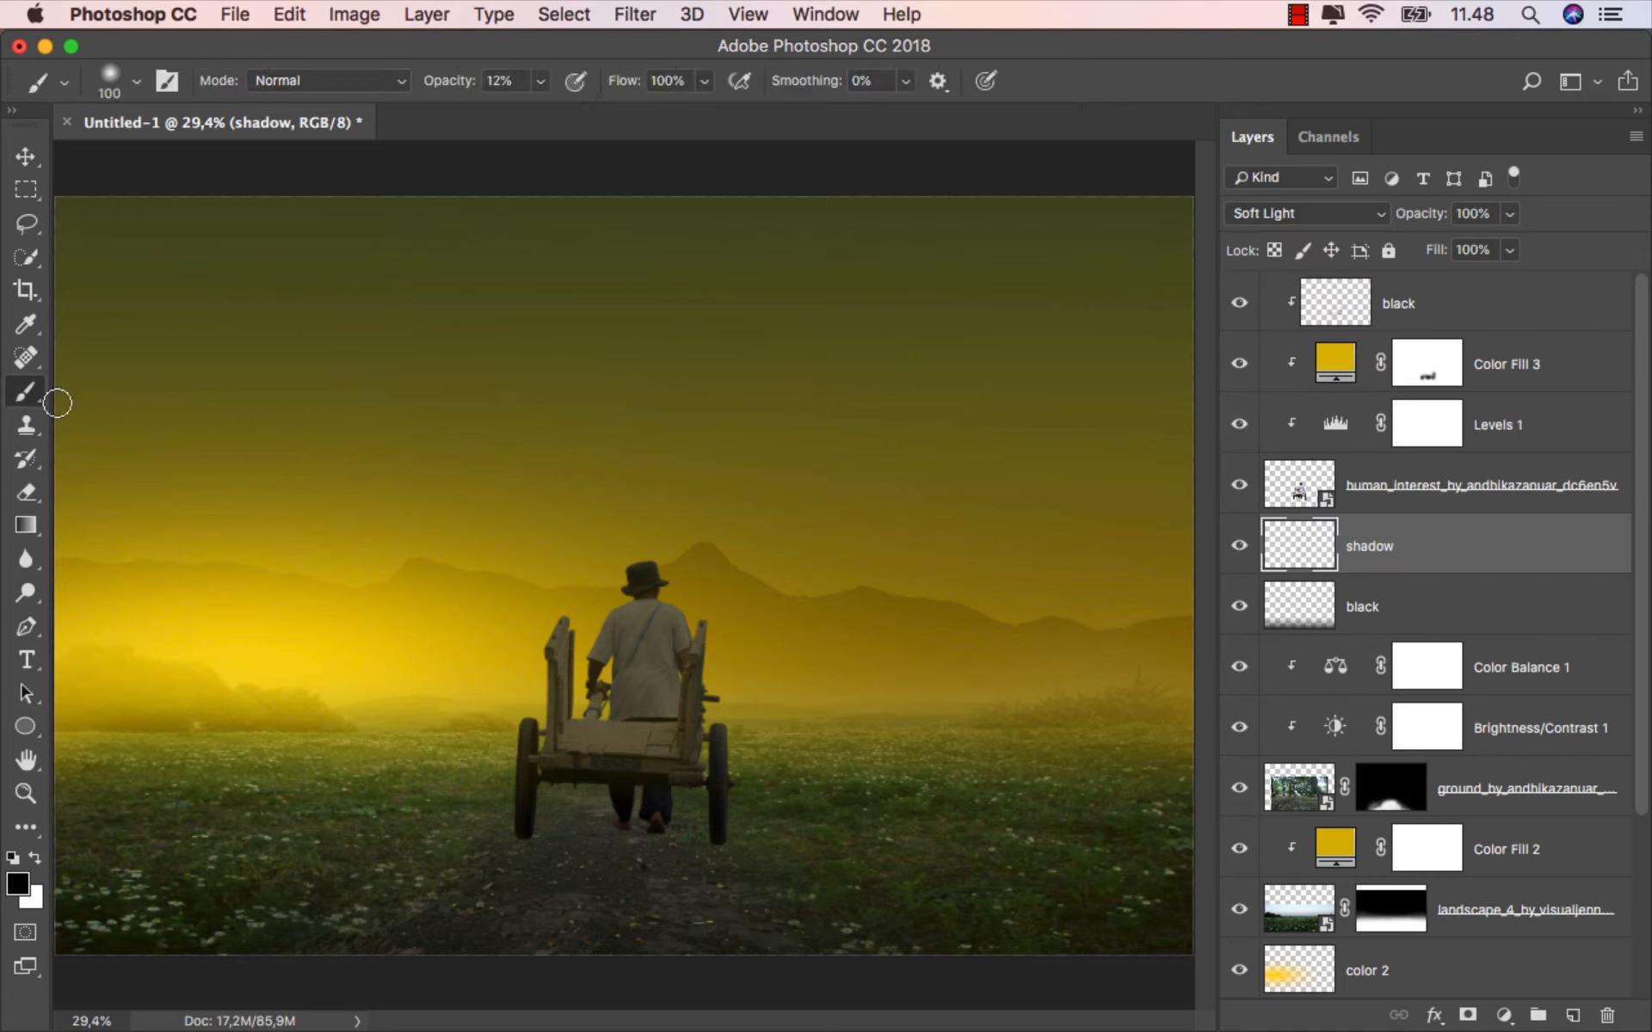
right_click(406, 446)
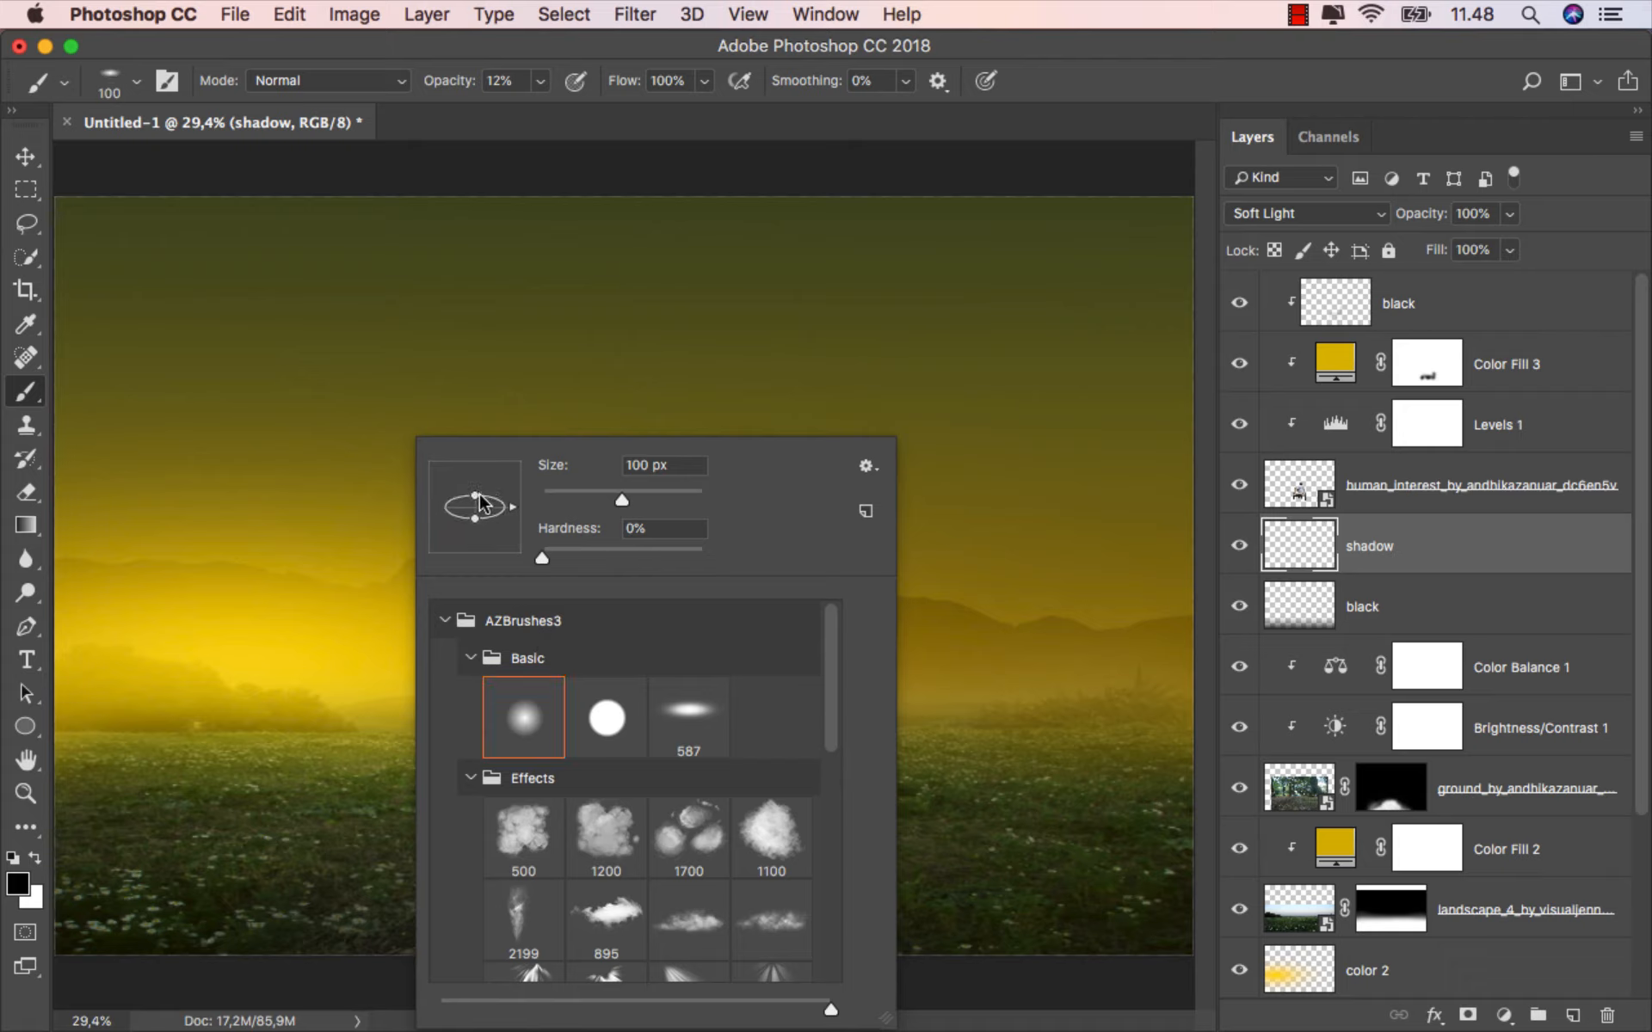
left_click_drag(489, 371, 567, 367)
scroll(650, 763, "up", 4)
scroll(638, 768, "down", 1)
left_click_drag(638, 769, 635, 710)
mouse_move(680, 749)
left_mouse_down()
mouse_move(721, 748)
mouse_move(584, 699)
mouse_move(343, 731)
left_mouse_up()
Paint soft black shadow on the ground beneath the cart with the flattened brush enlarged to 300 and 600 px.
scroll(549, 712, "up", 3)
key("bracketright")
key("bracketright")
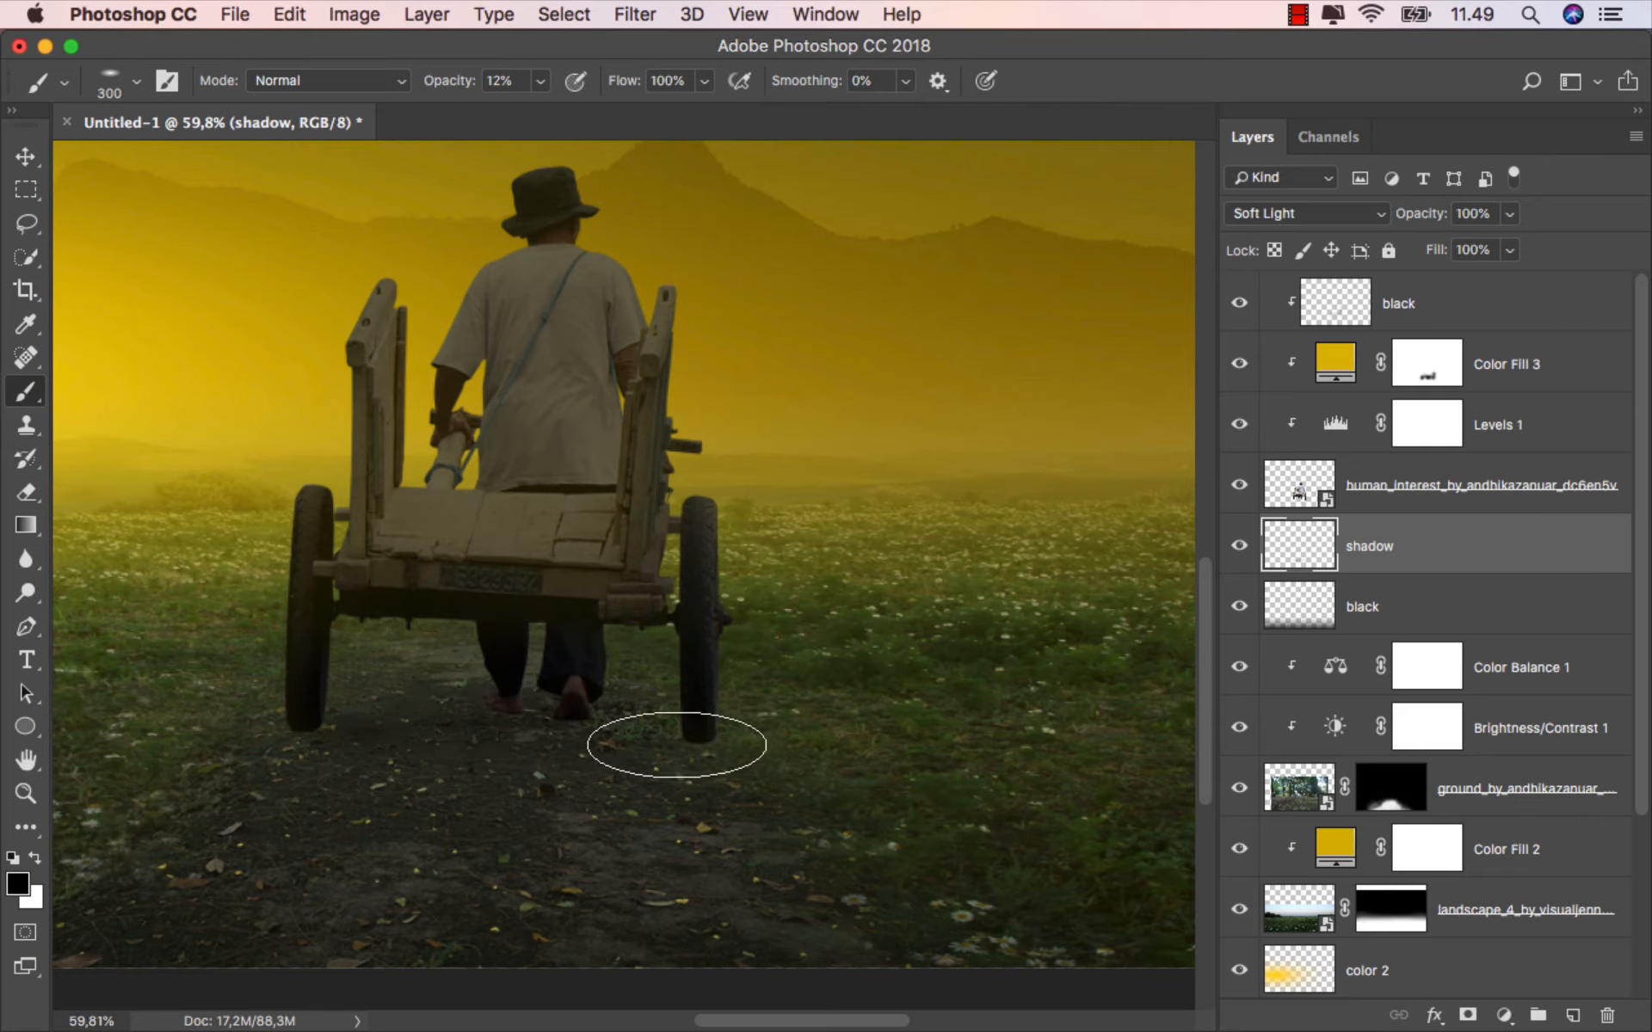
key("bracketright")
key("bracketright")
key("bracketright")
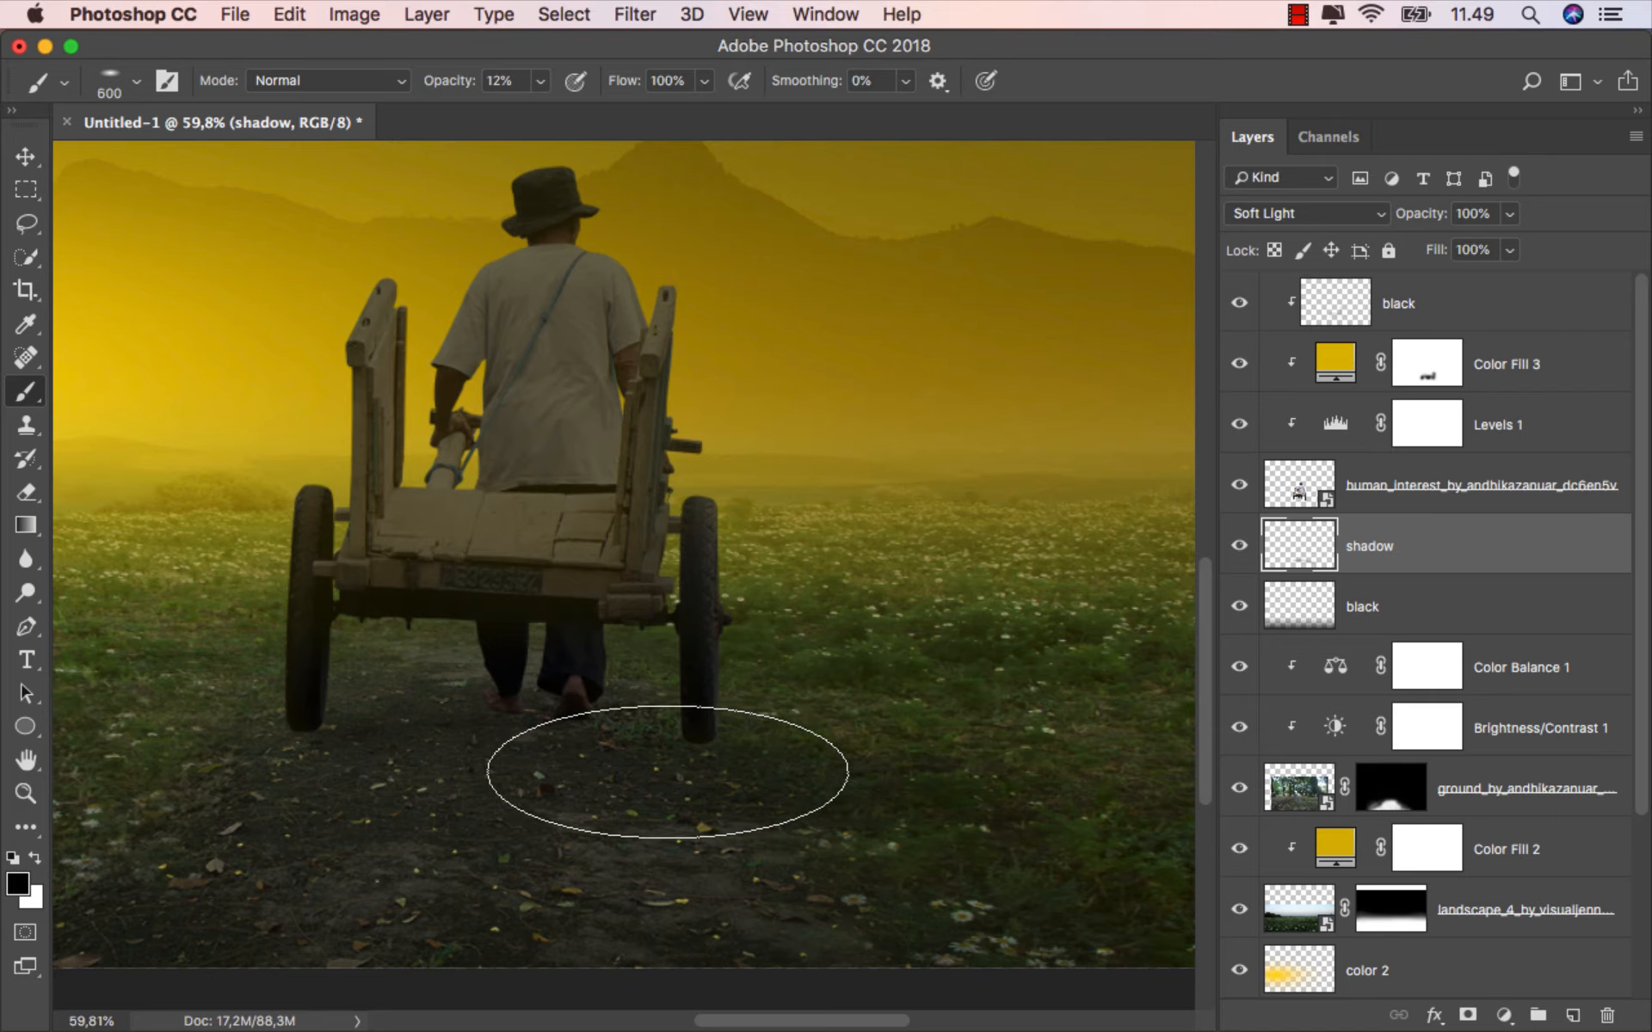
Deepen the ground shadow around both cart wheels using flattened brush sizes of 400, 255 and 308 px.
key("bracketleft")
key("bracketleft")
scroll(682, 767, "down", 2)
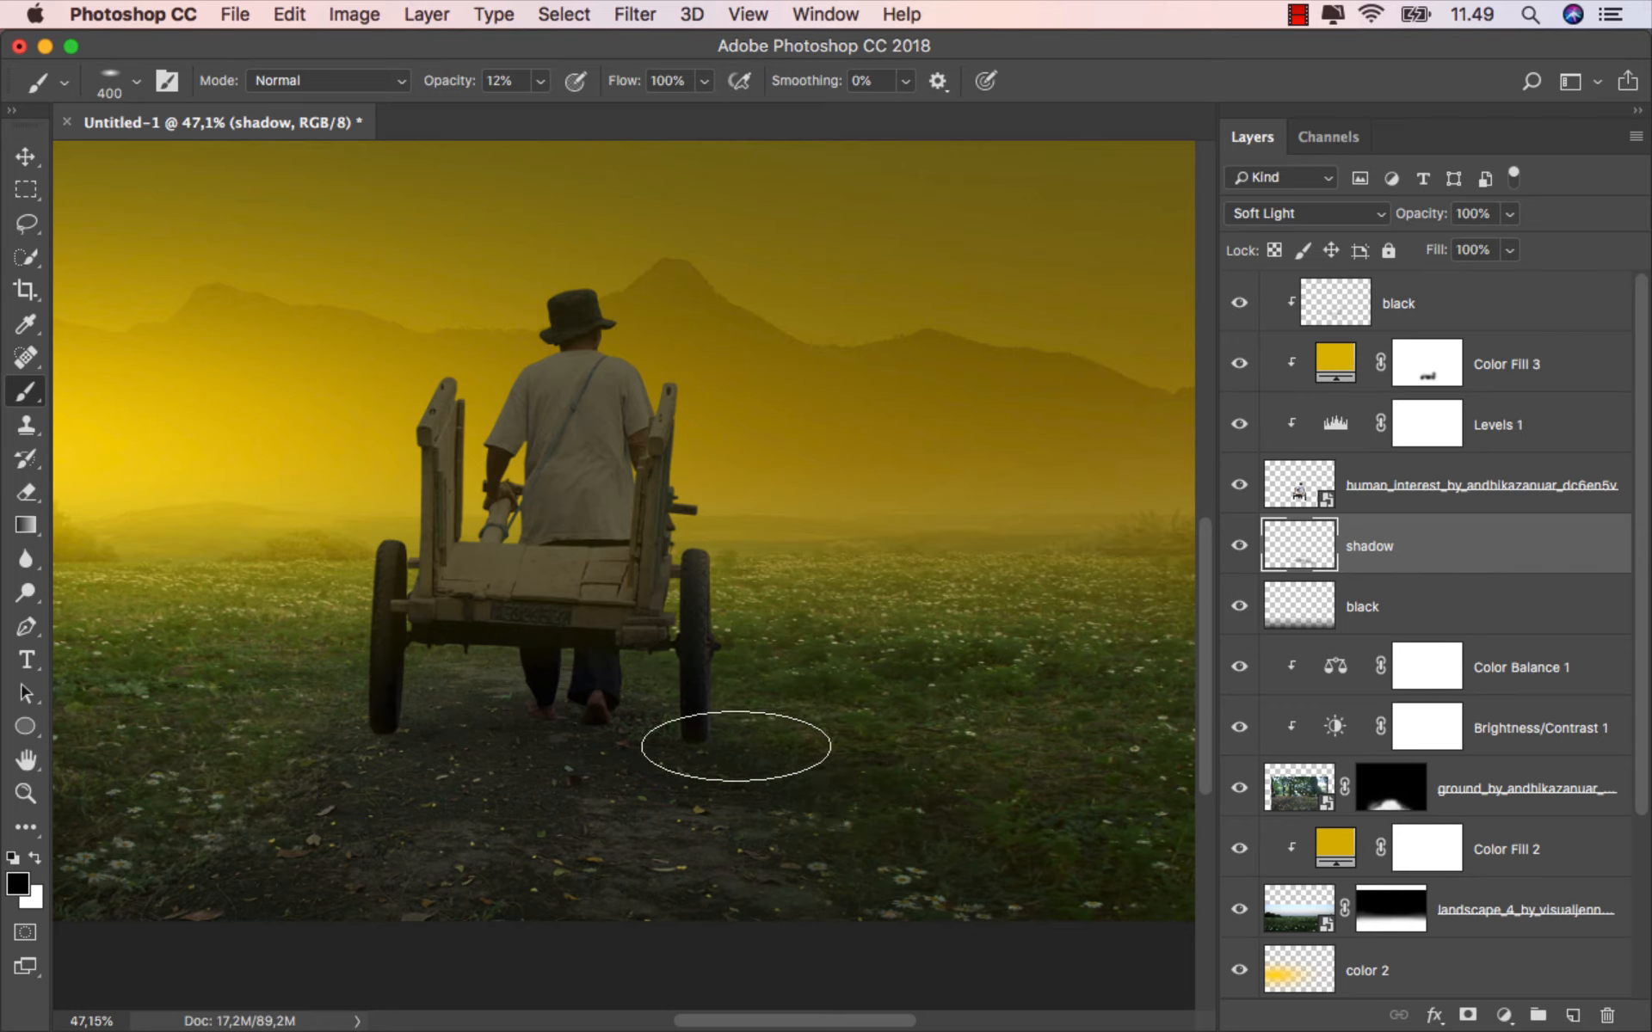
mouse_move(520, 753)
left_mouse_down()
mouse_move(477, 726)
mouse_move(429, 731)
left_mouse_up()
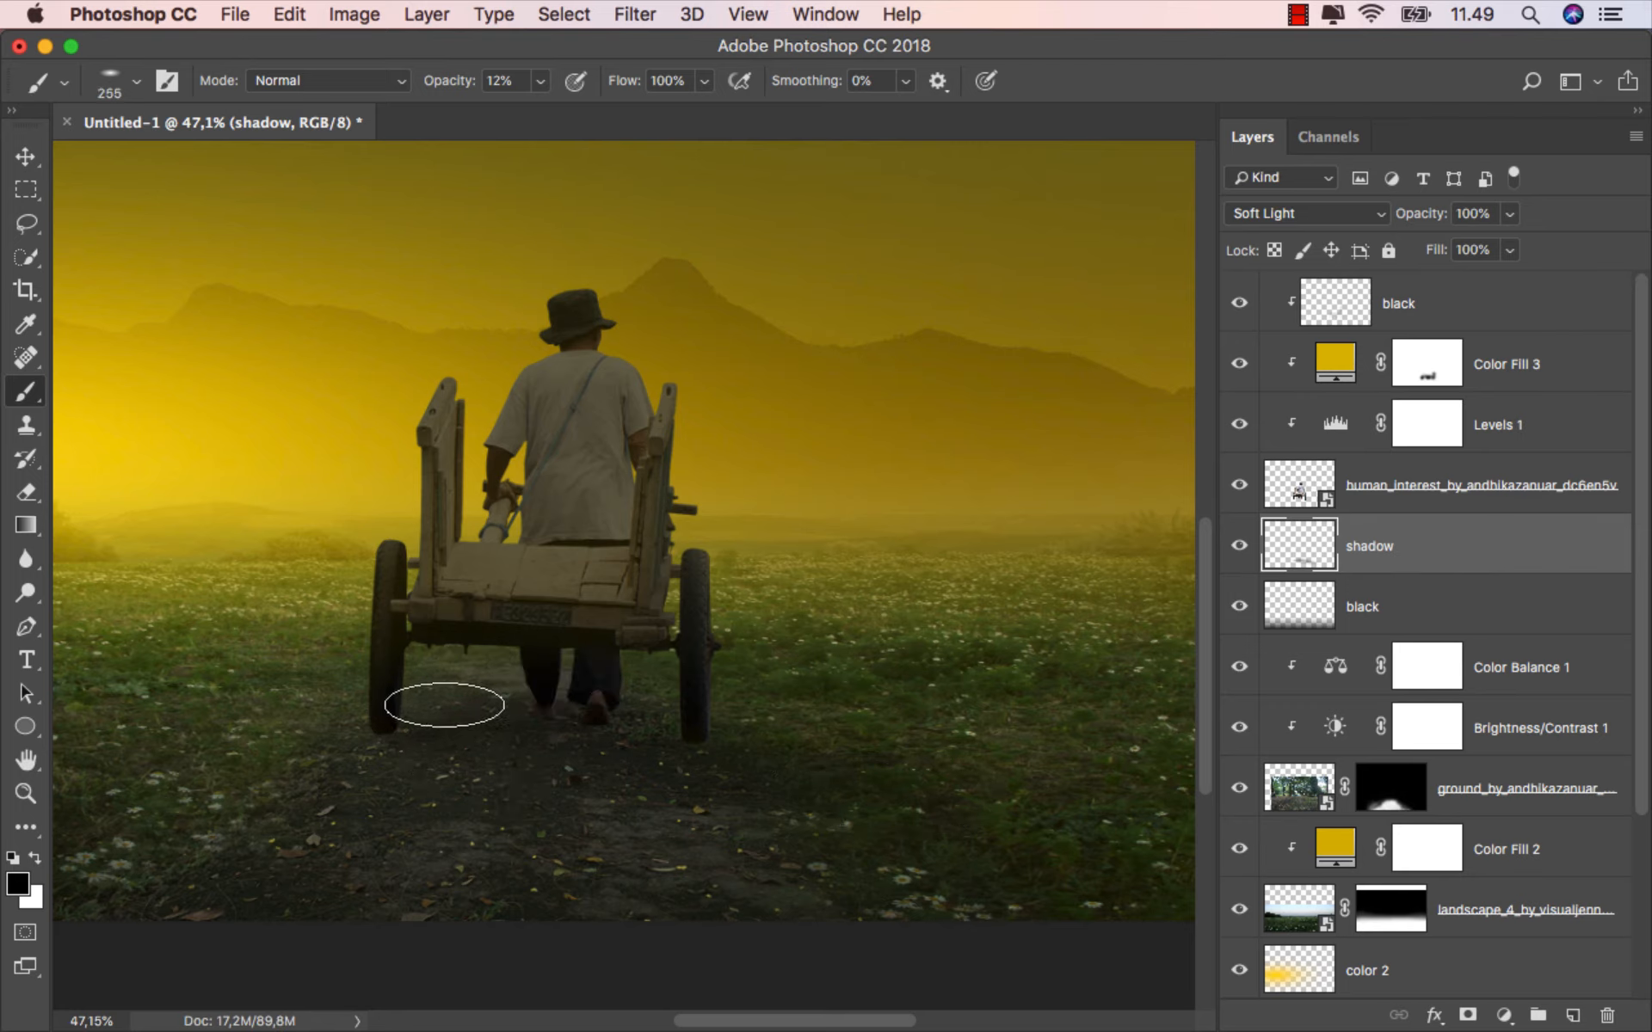
left_click_drag(724, 783, 741, 782)
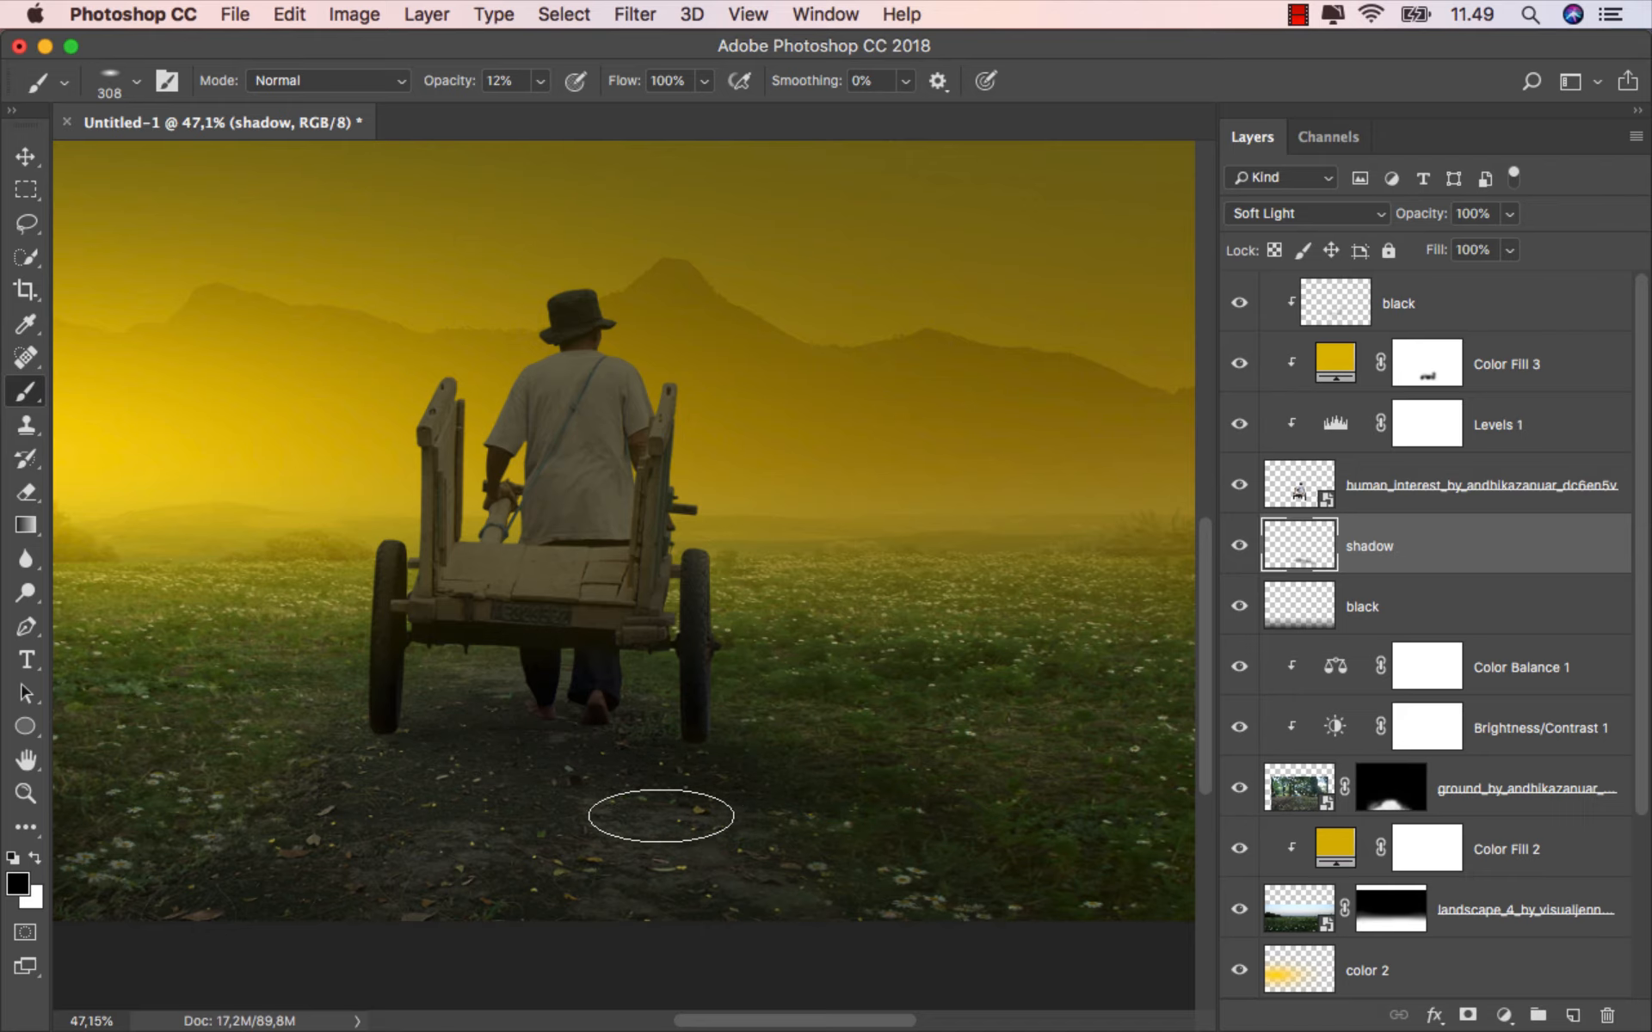
scroll(671, 762, "down", 2)
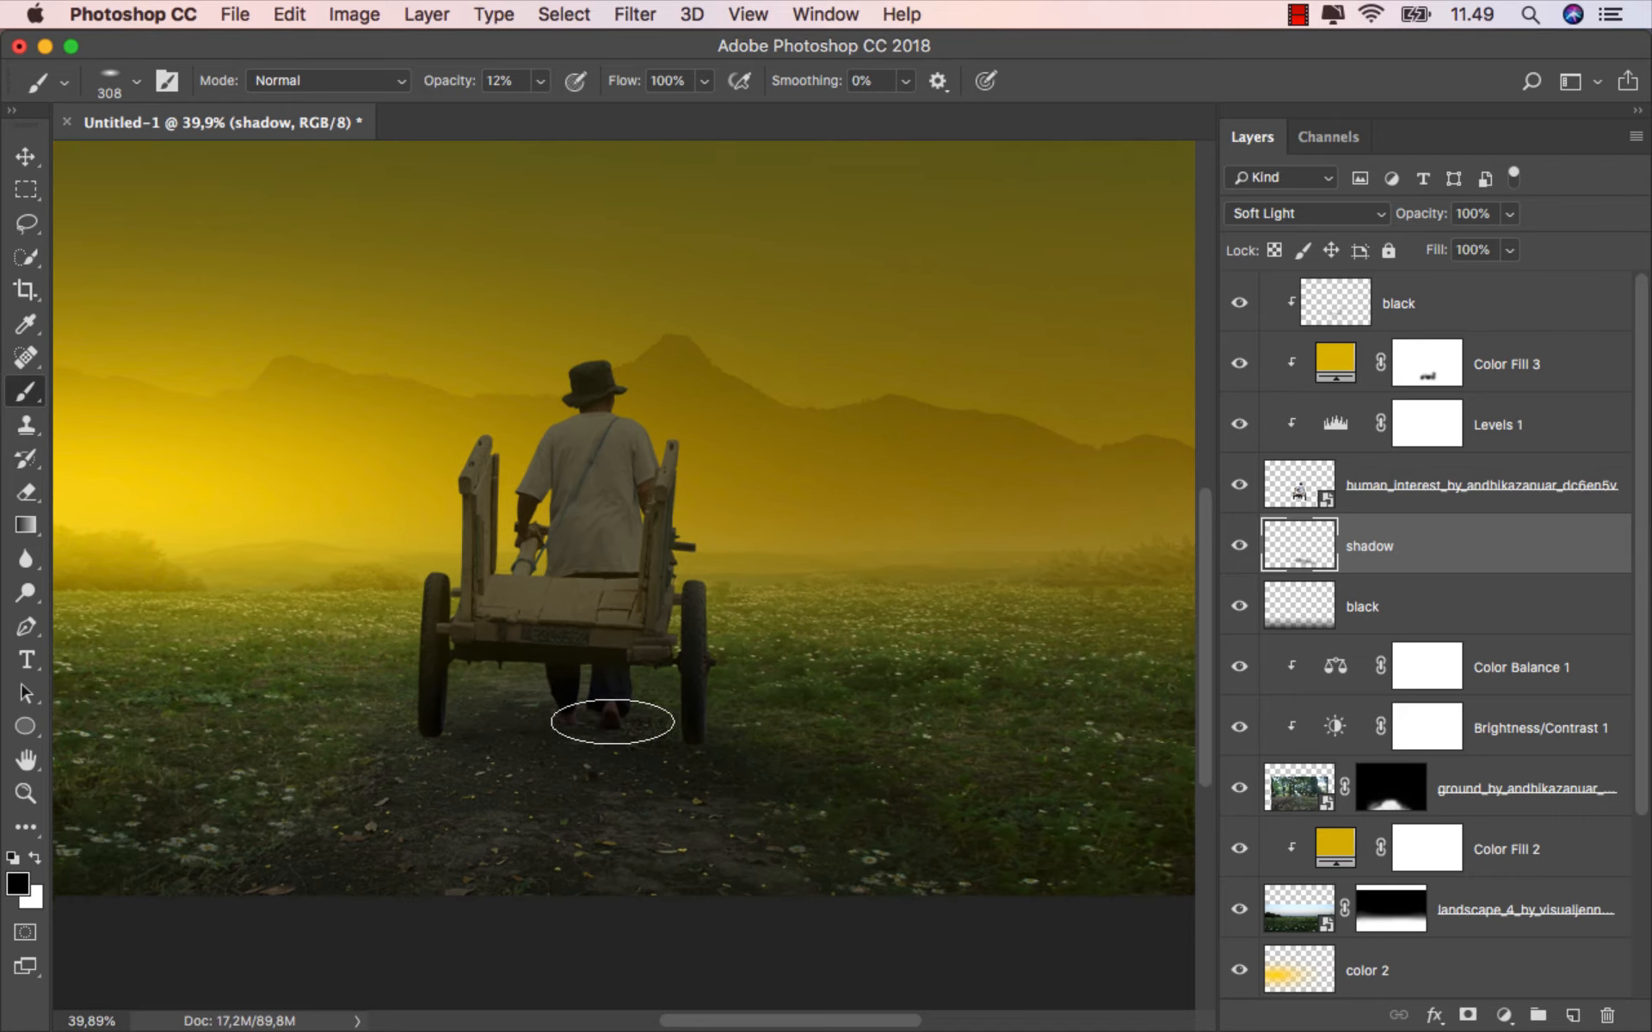
Paint fine contact shadows under both wheels and the man's feet with the flattened brush at 81 and 71 px.
scroll(596, 736, "up", 10)
mouse_move(590, 734)
left_mouse_down()
mouse_move(416, 721)
mouse_move(655, 723)
left_mouse_up()
scroll(419, 727, "up", 2)
mouse_move(404, 730)
left_mouse_down()
mouse_move(370, 734)
mouse_move(435, 746)
mouse_move(362, 735)
left_mouse_up()
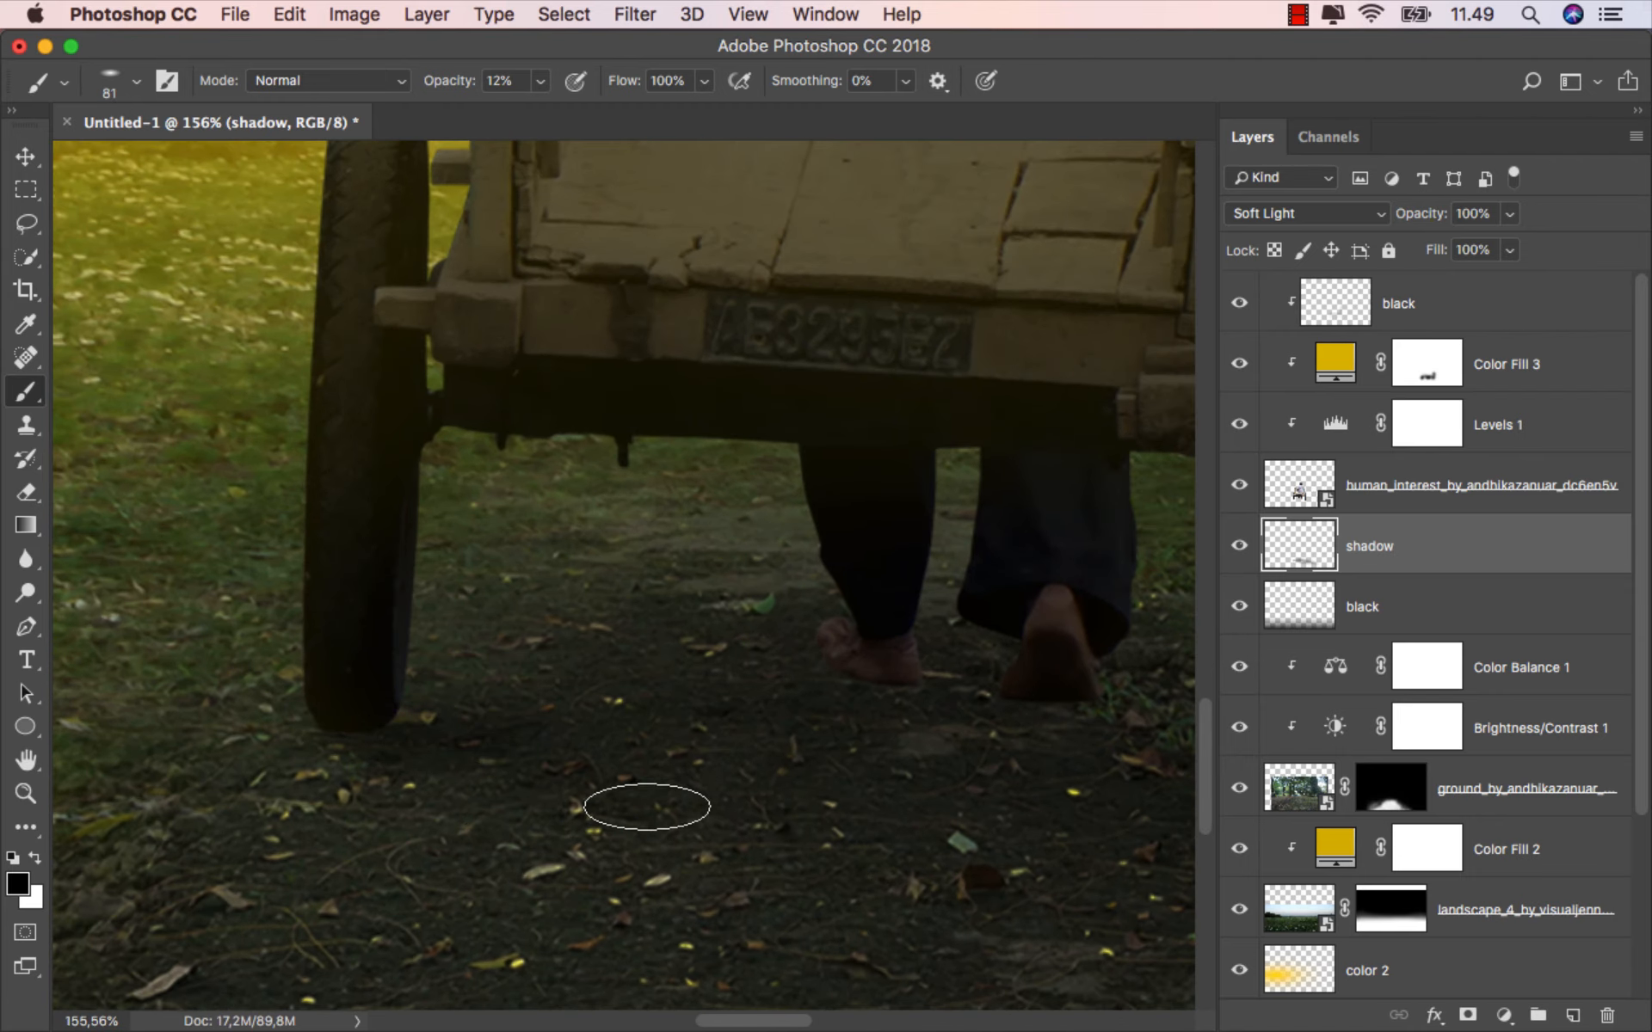
left_click_drag(808, 802, 483, 825)
left_click_drag(746, 719, 737, 719)
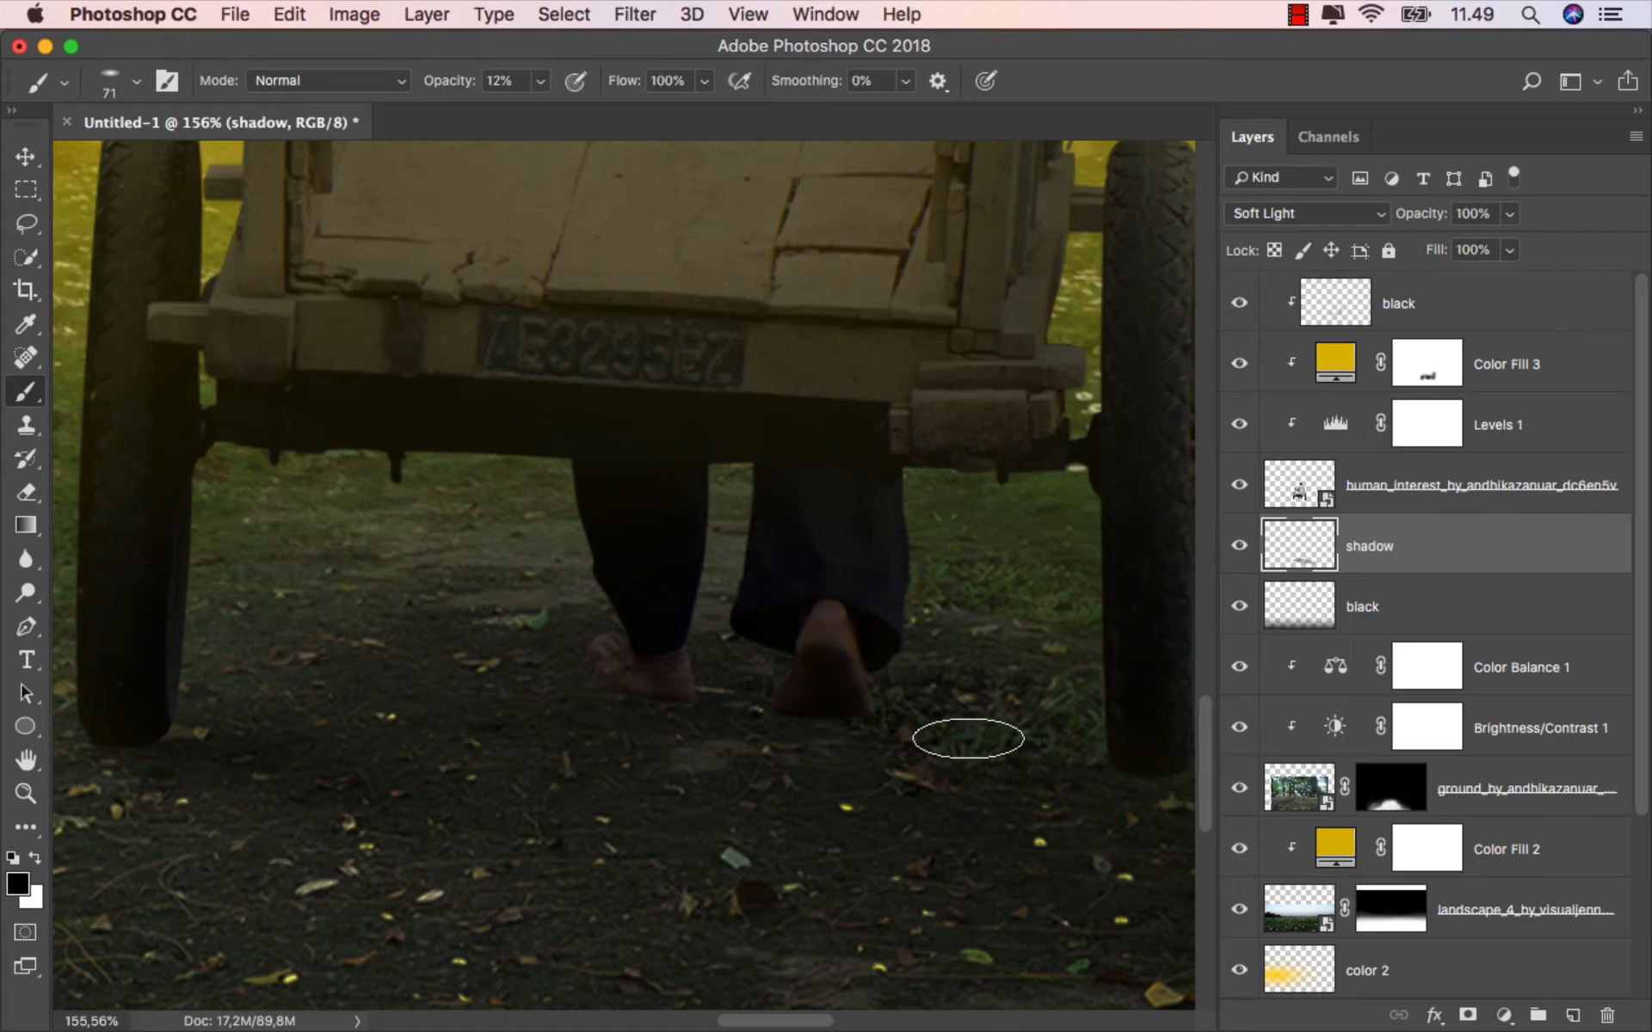
scroll(677, 714, "down", 5)
scroll(756, 738, "right", 10)
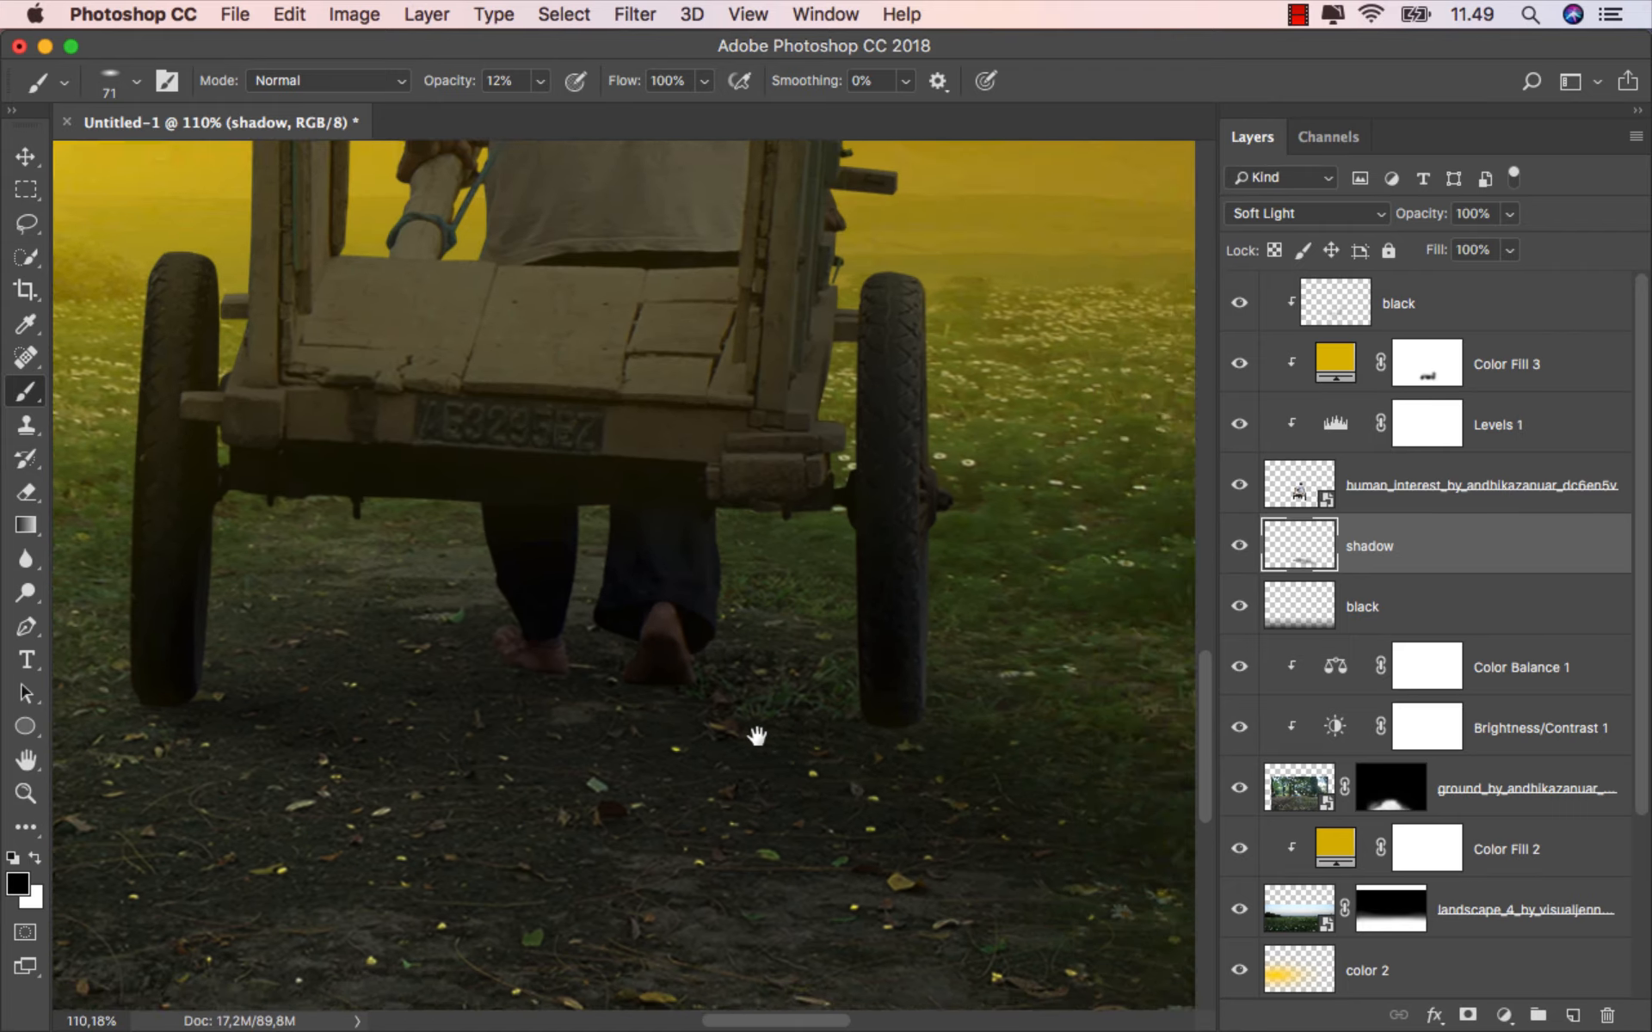
scroll(746, 670, "up", 4)
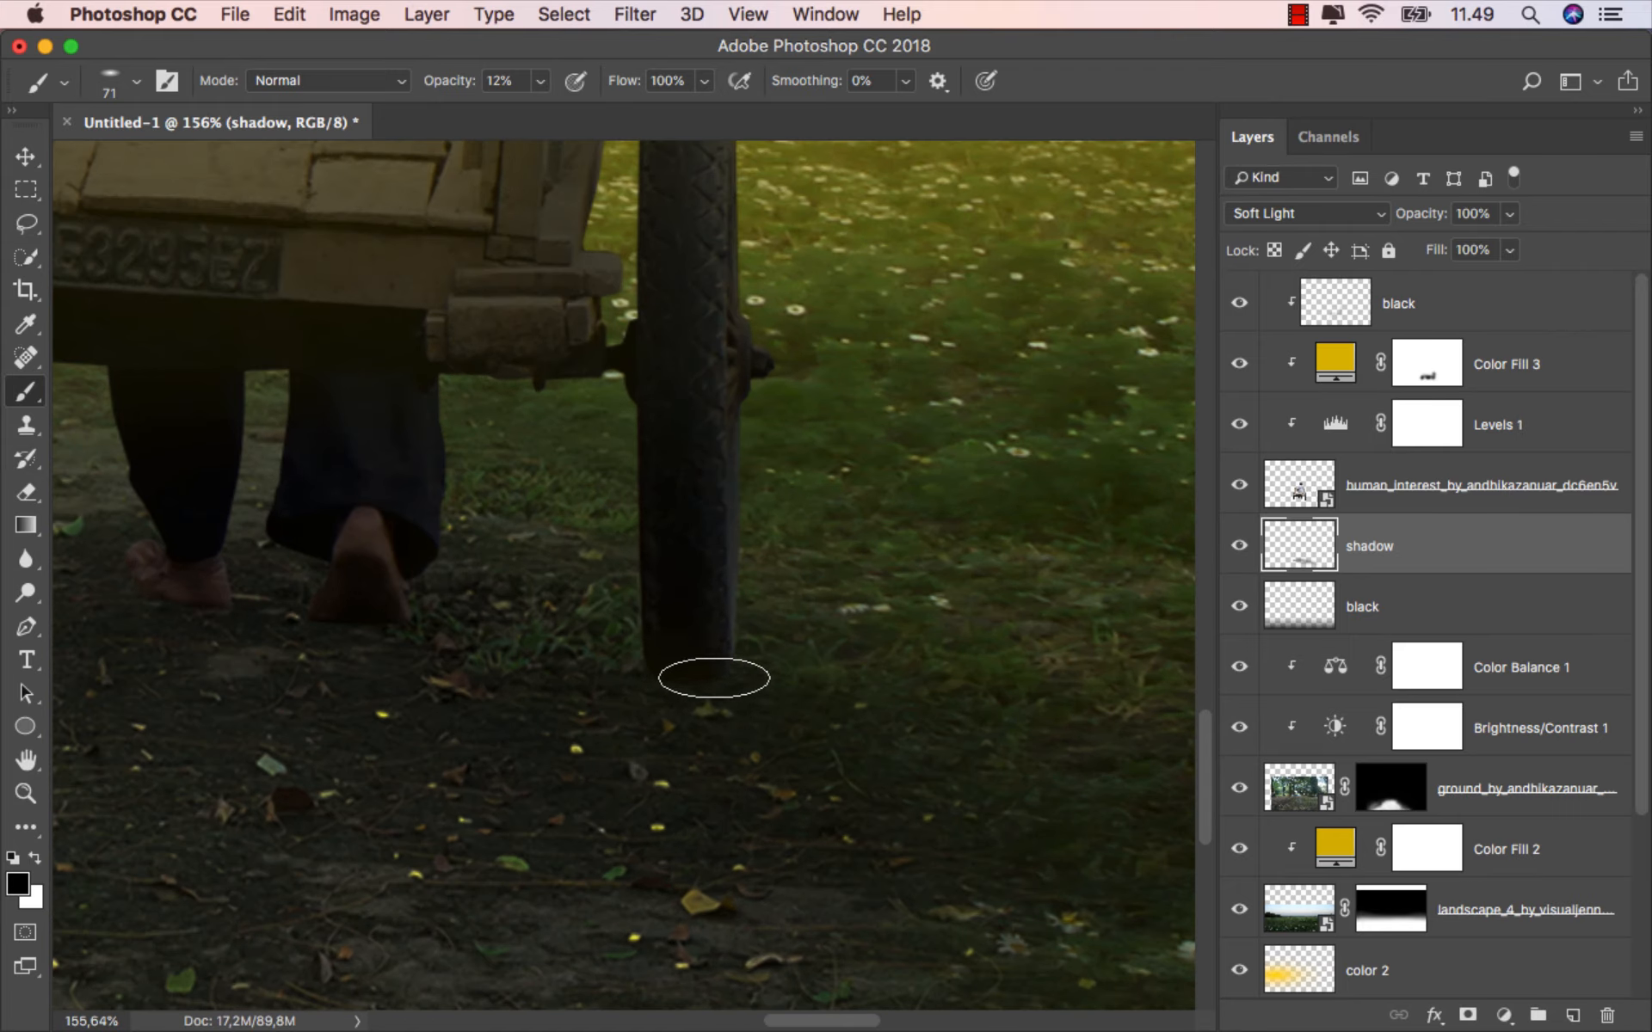
scroll(717, 685, "down", 3)
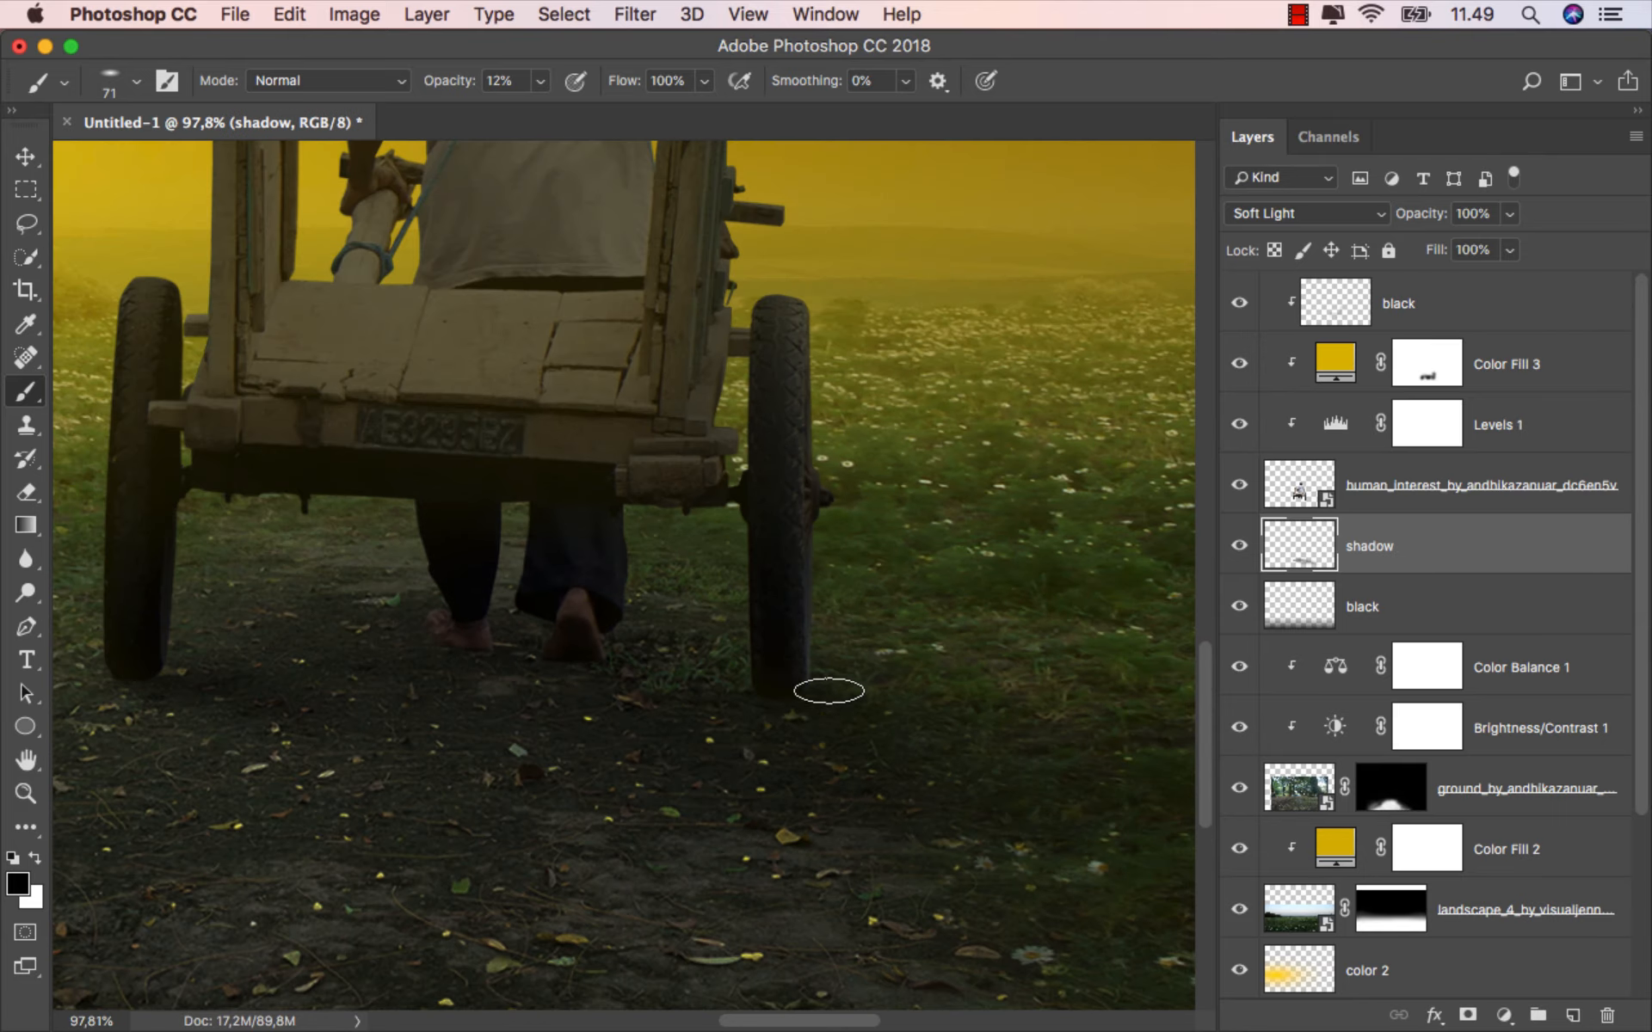
Spread a broad shadow over the ground in front of the cart with a 617 px brush and compare with the shadow layer hidden.
scroll(829, 691, "down", 3)
scroll(918, 723, "down", 3)
scroll(914, 723, "up", 1)
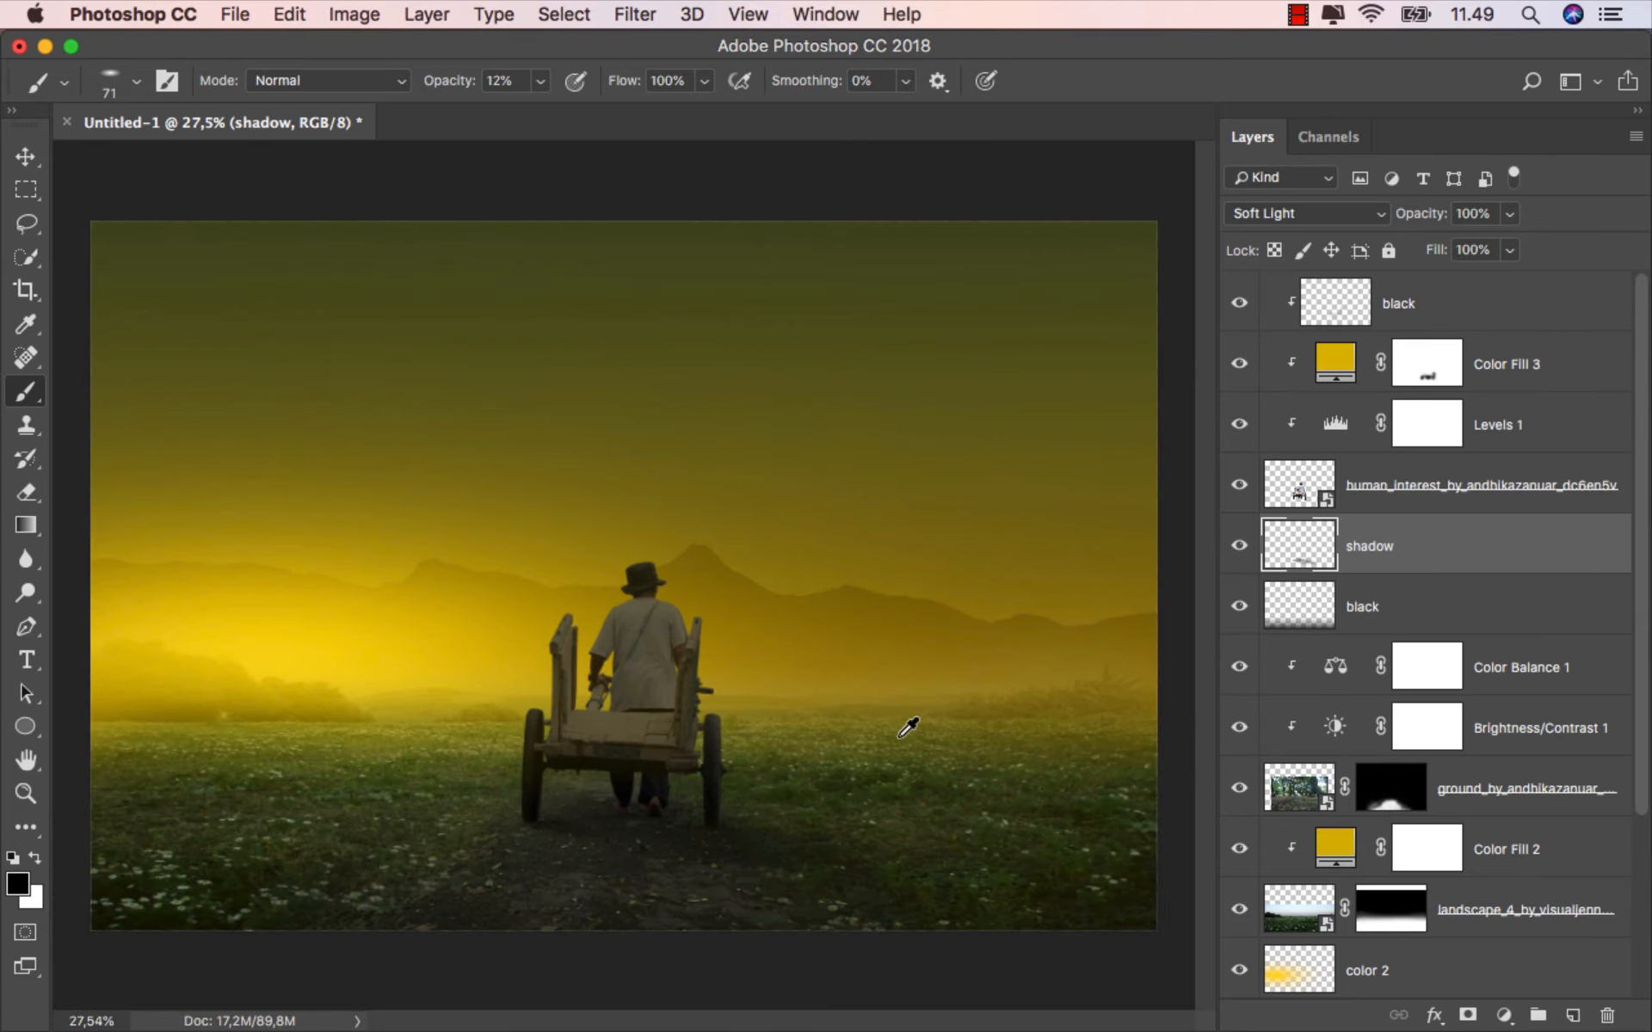
left_click_drag(768, 806, 879, 813)
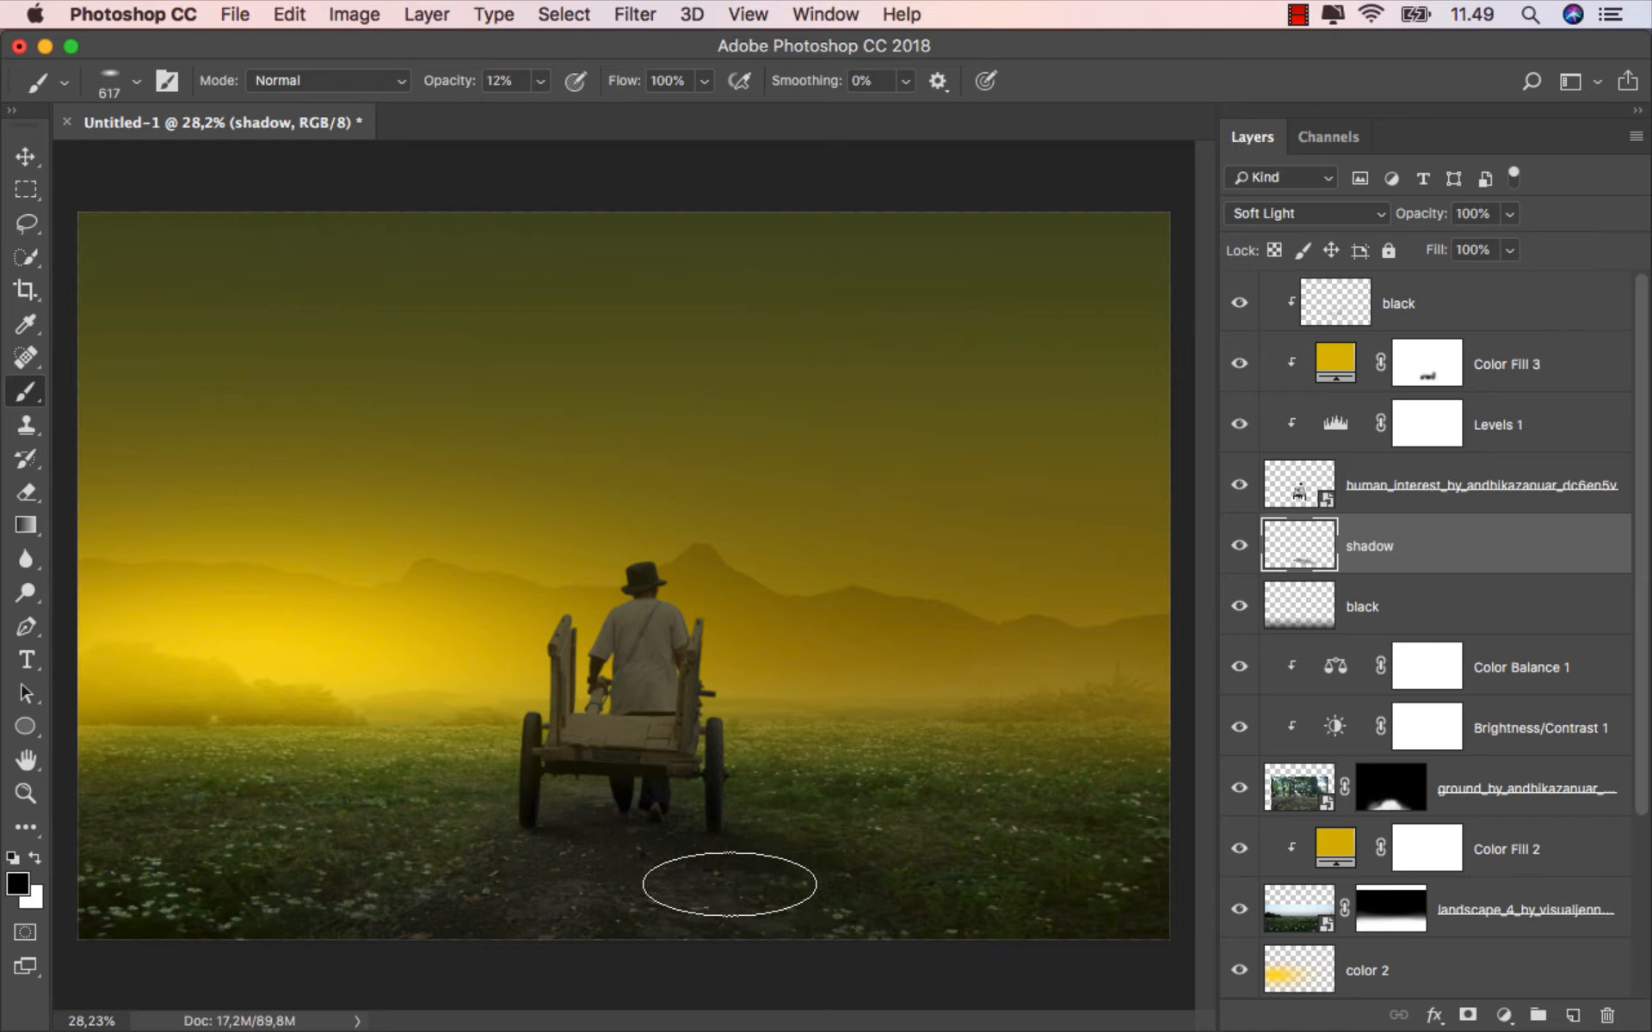
left_click_drag(782, 897, 840, 881)
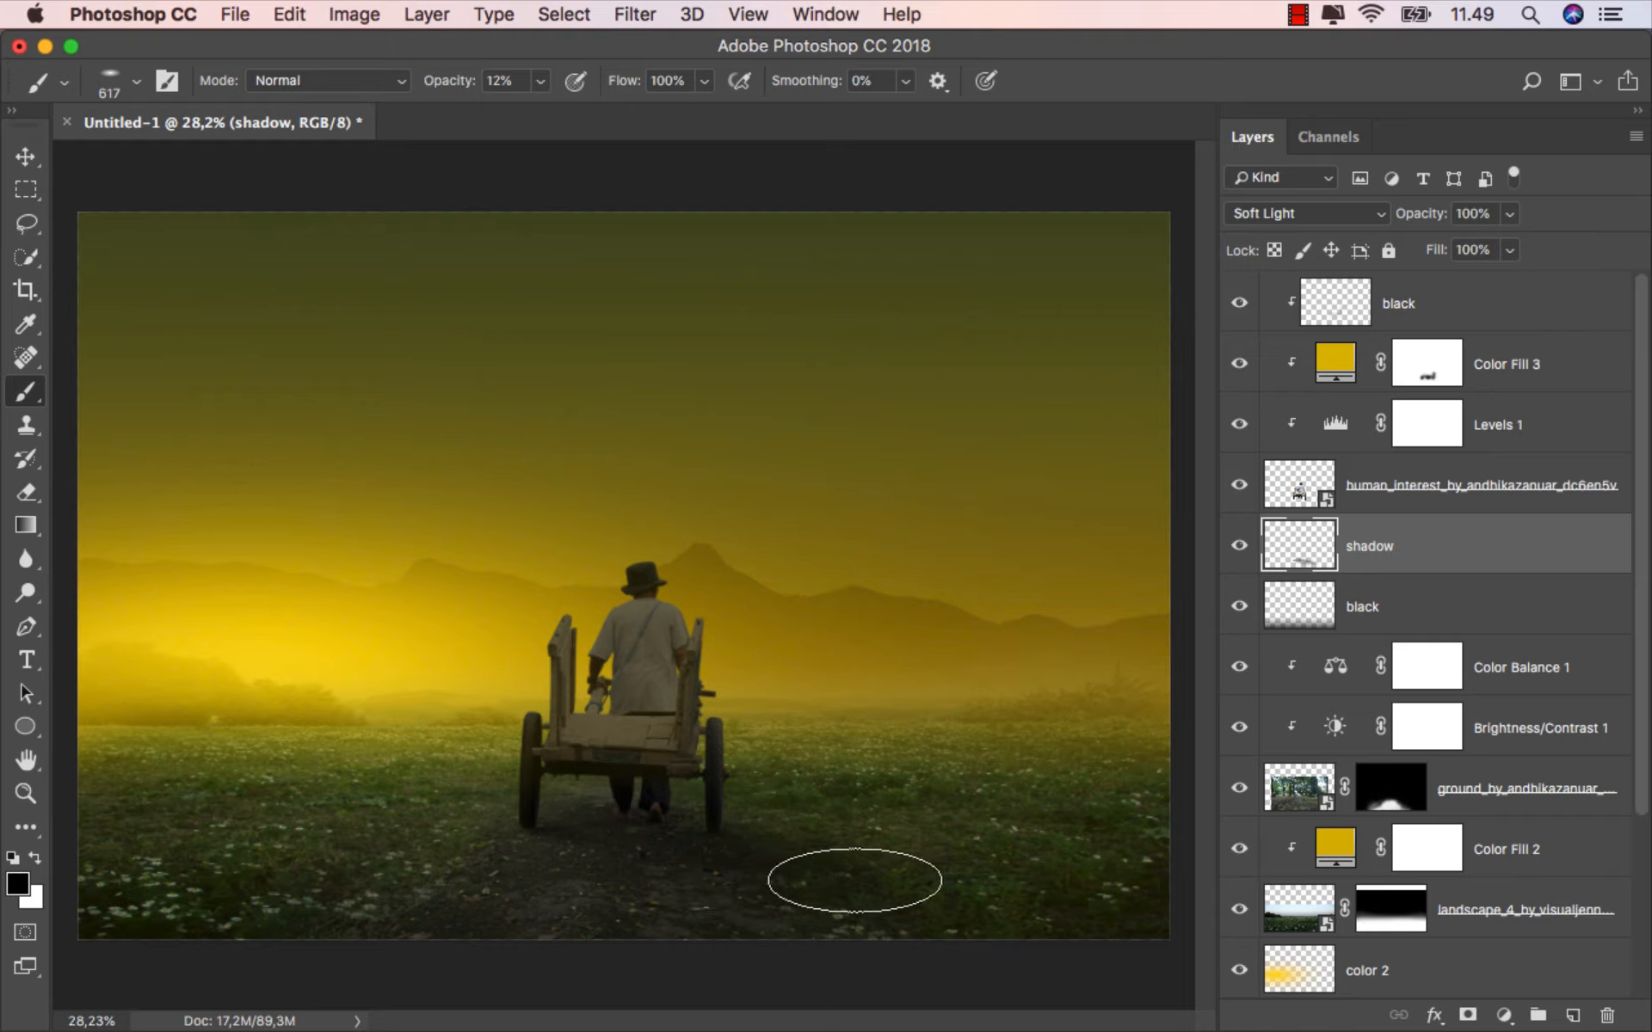
left_click(1239, 546)
left_click(1238, 546)
Place the black rook PNG into the composite above the clipped black layer.
key("v")
left_click(1486, 311)
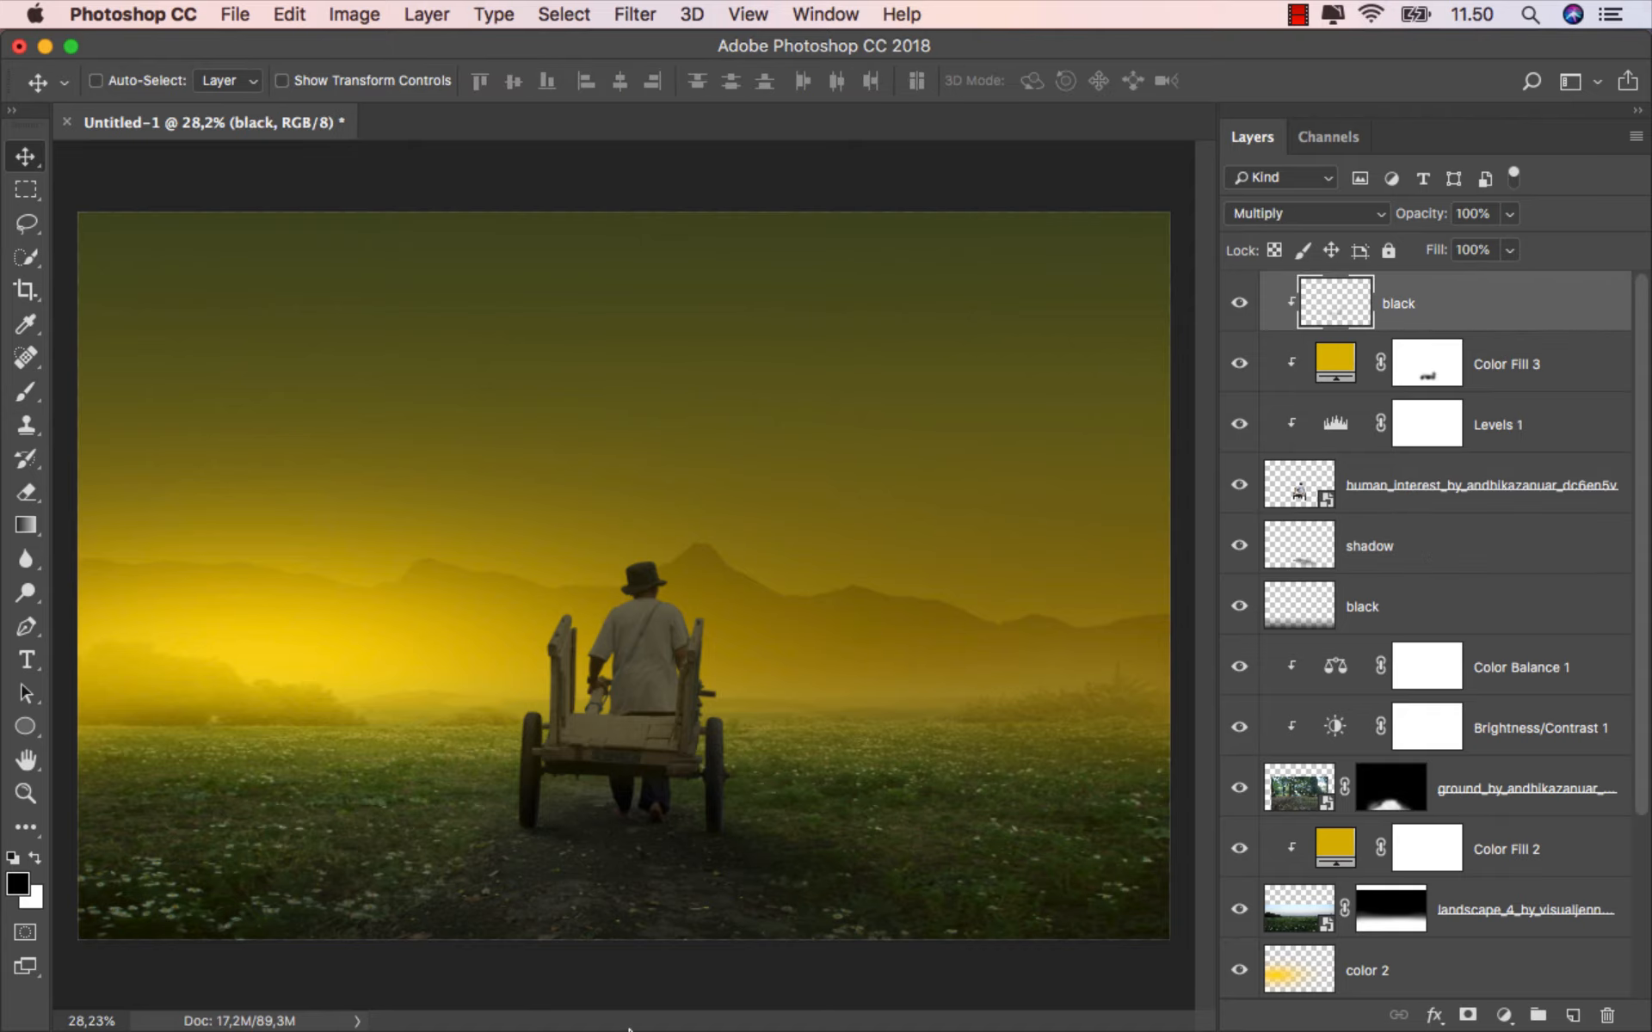
mouse_move(628, 1028)
left_click(623, 979)
left_click_drag(900, 194, 577, 538)
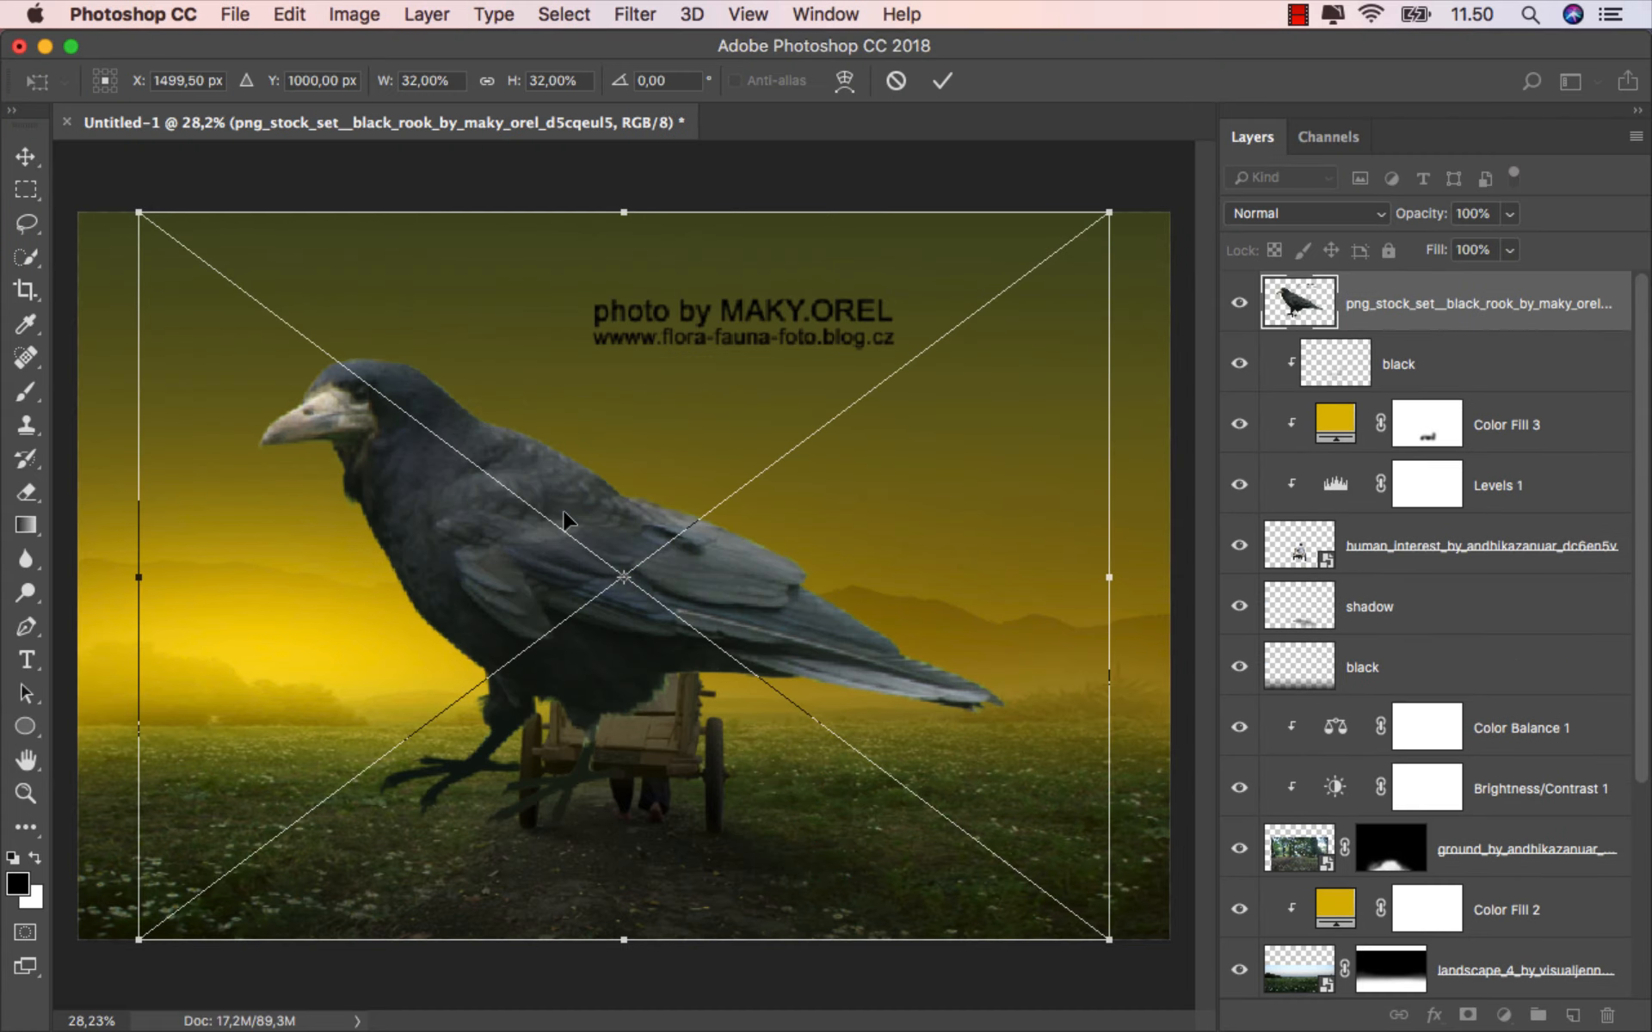
Flip the rook horizontally, scale it down to a small bird, and position it near the top of the cart's left post.
right_click(591, 523)
left_click(680, 895)
left_click_drag(1111, 207, 715, 580)
scroll(578, 586, "up", 10)
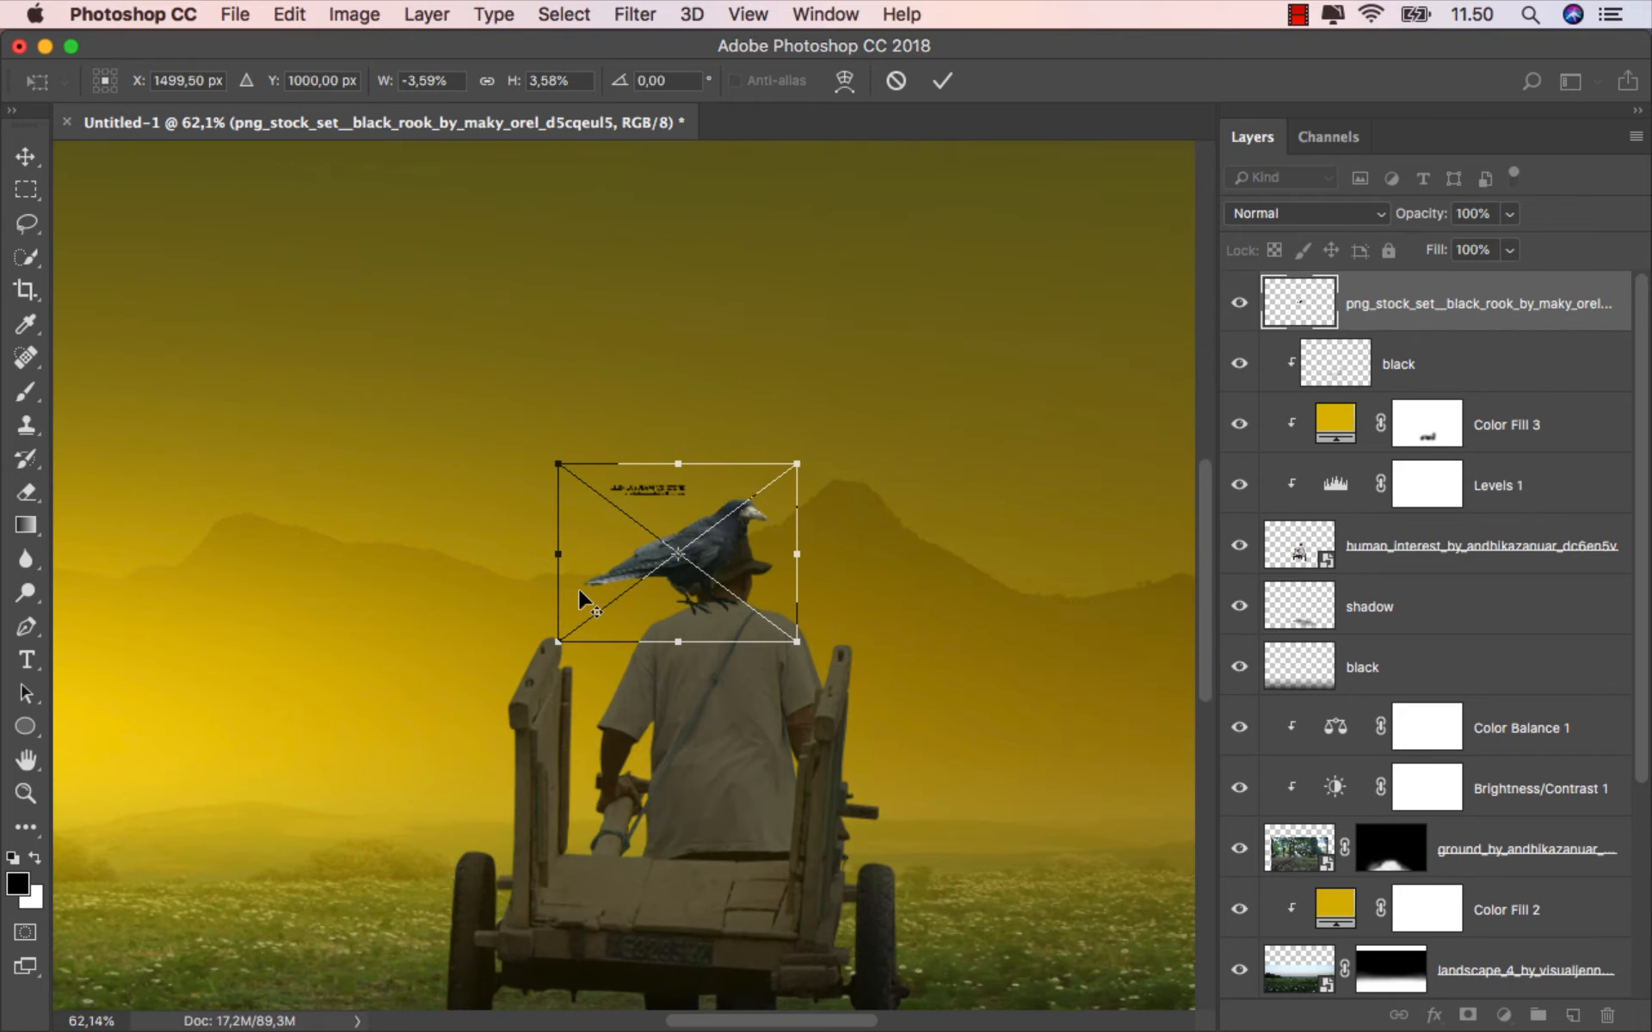
left_click_drag(735, 465, 488, 535)
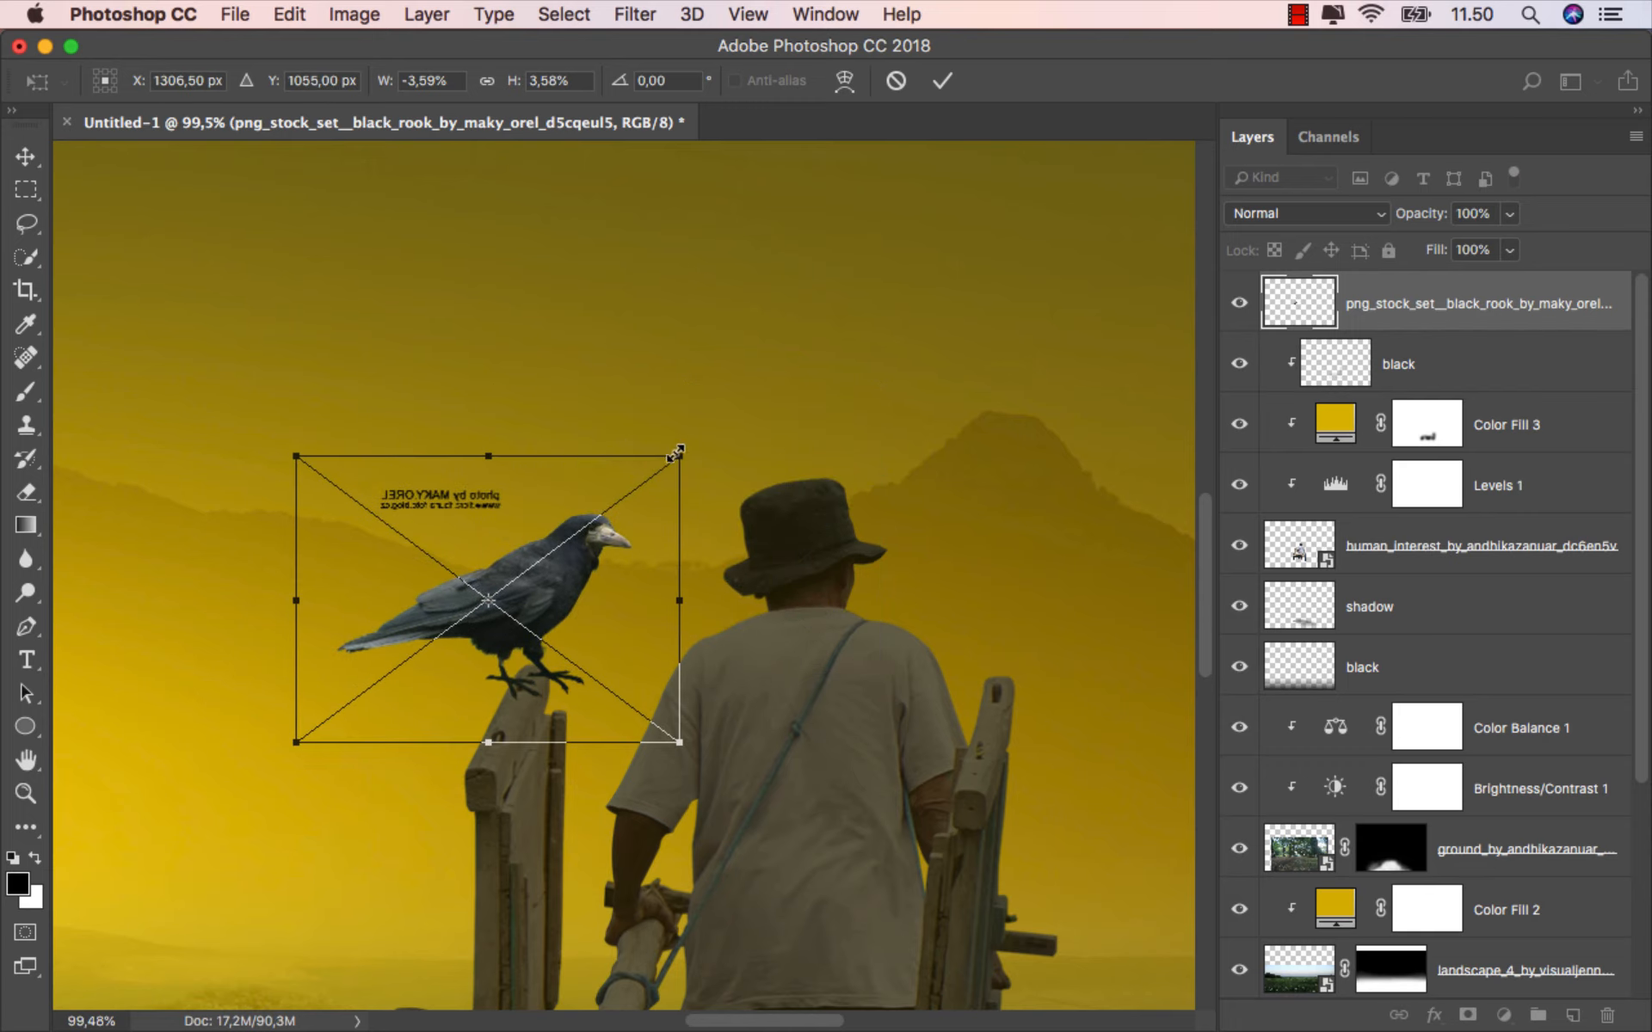
left_click_drag(674, 457, 558, 552)
left_click(944, 81)
Move the rook so its feet rest on top of the cart's left post.
scroll(545, 606, "up", 6)
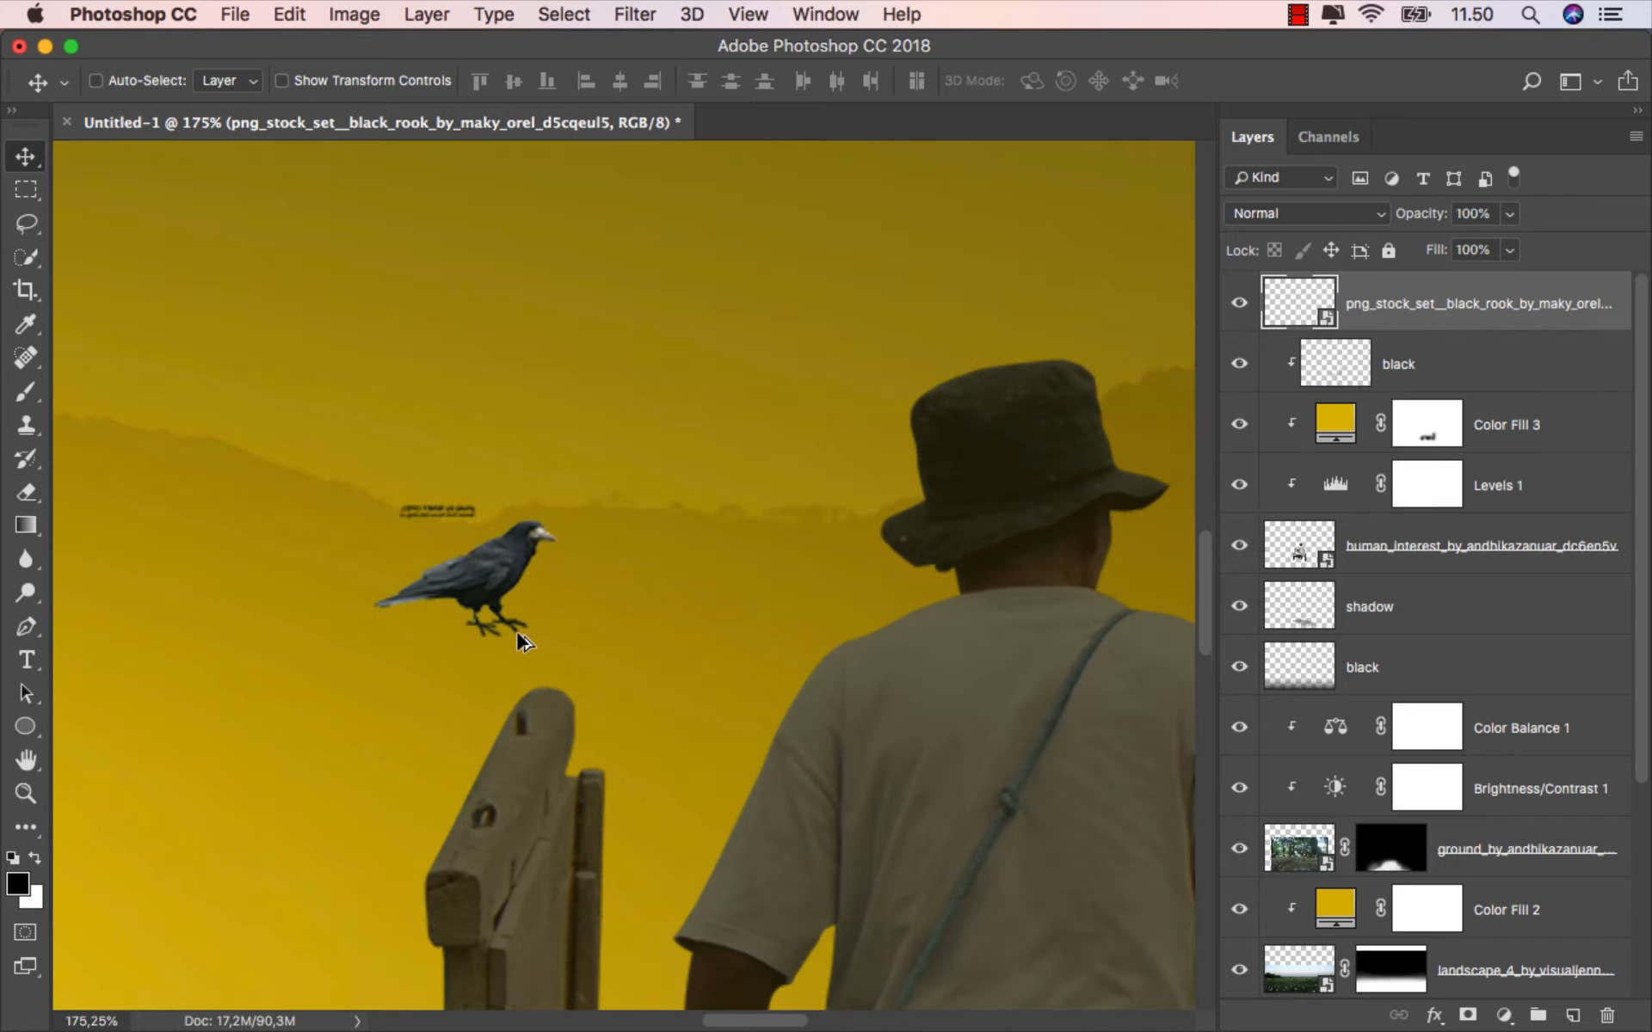
left_click_drag(427, 565, 473, 642)
scroll(478, 641, "up", 4)
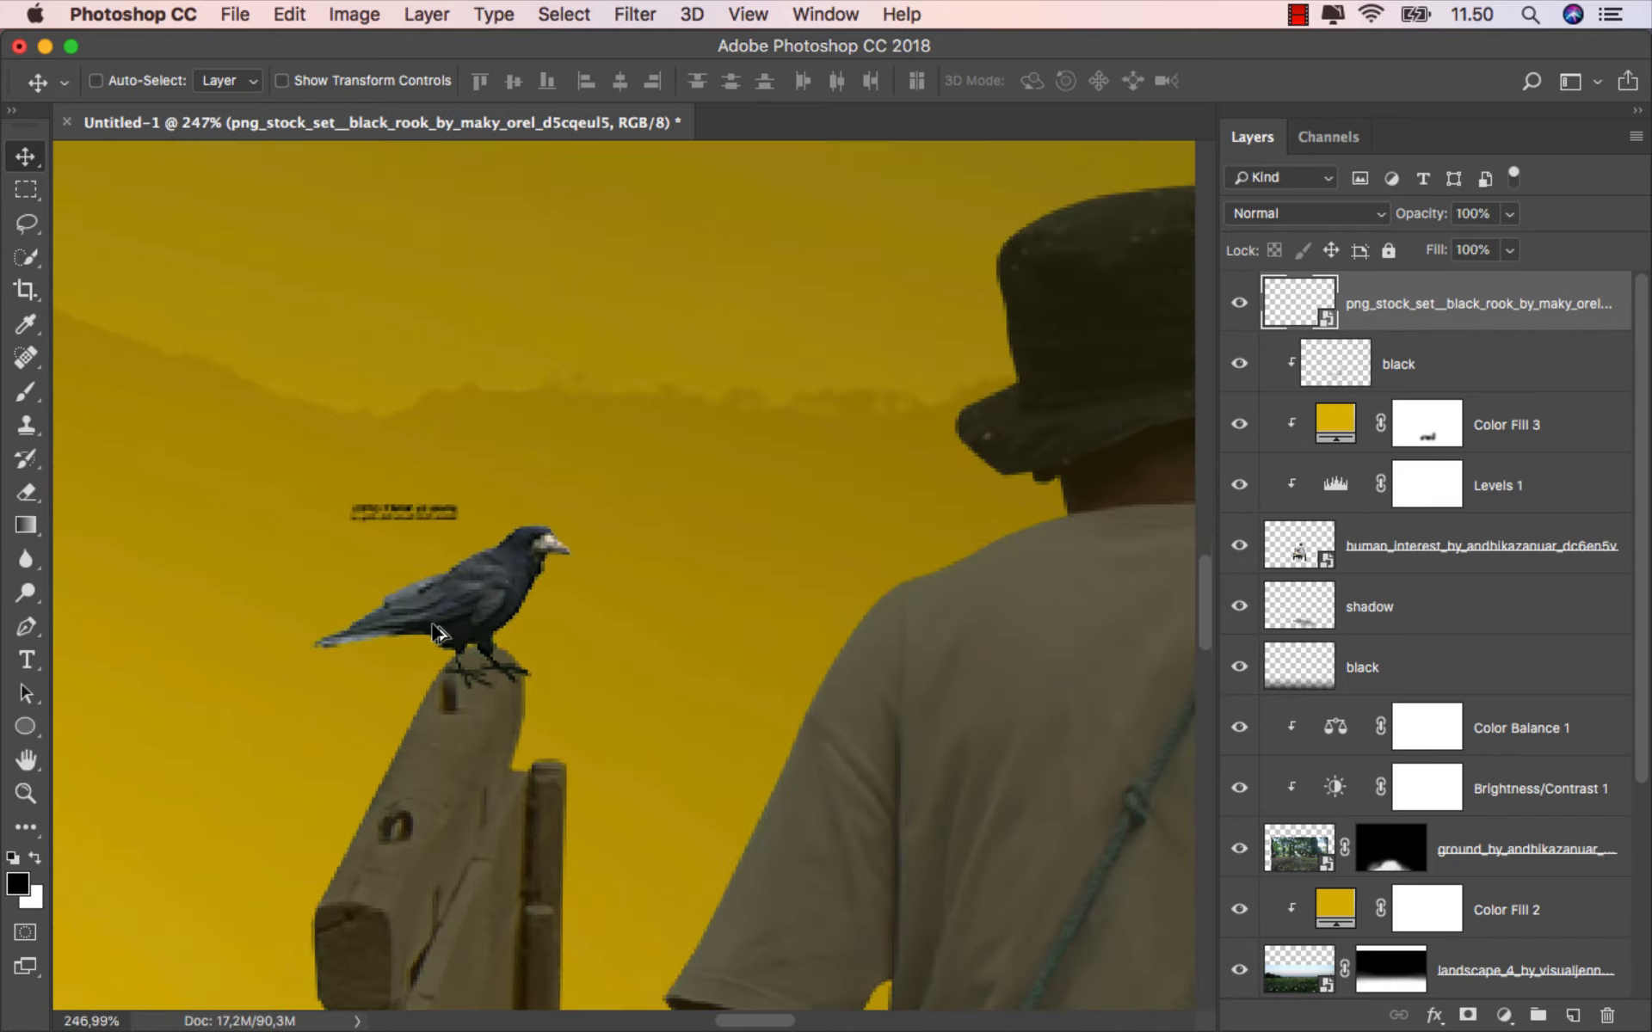
key("Left")
key("Left")
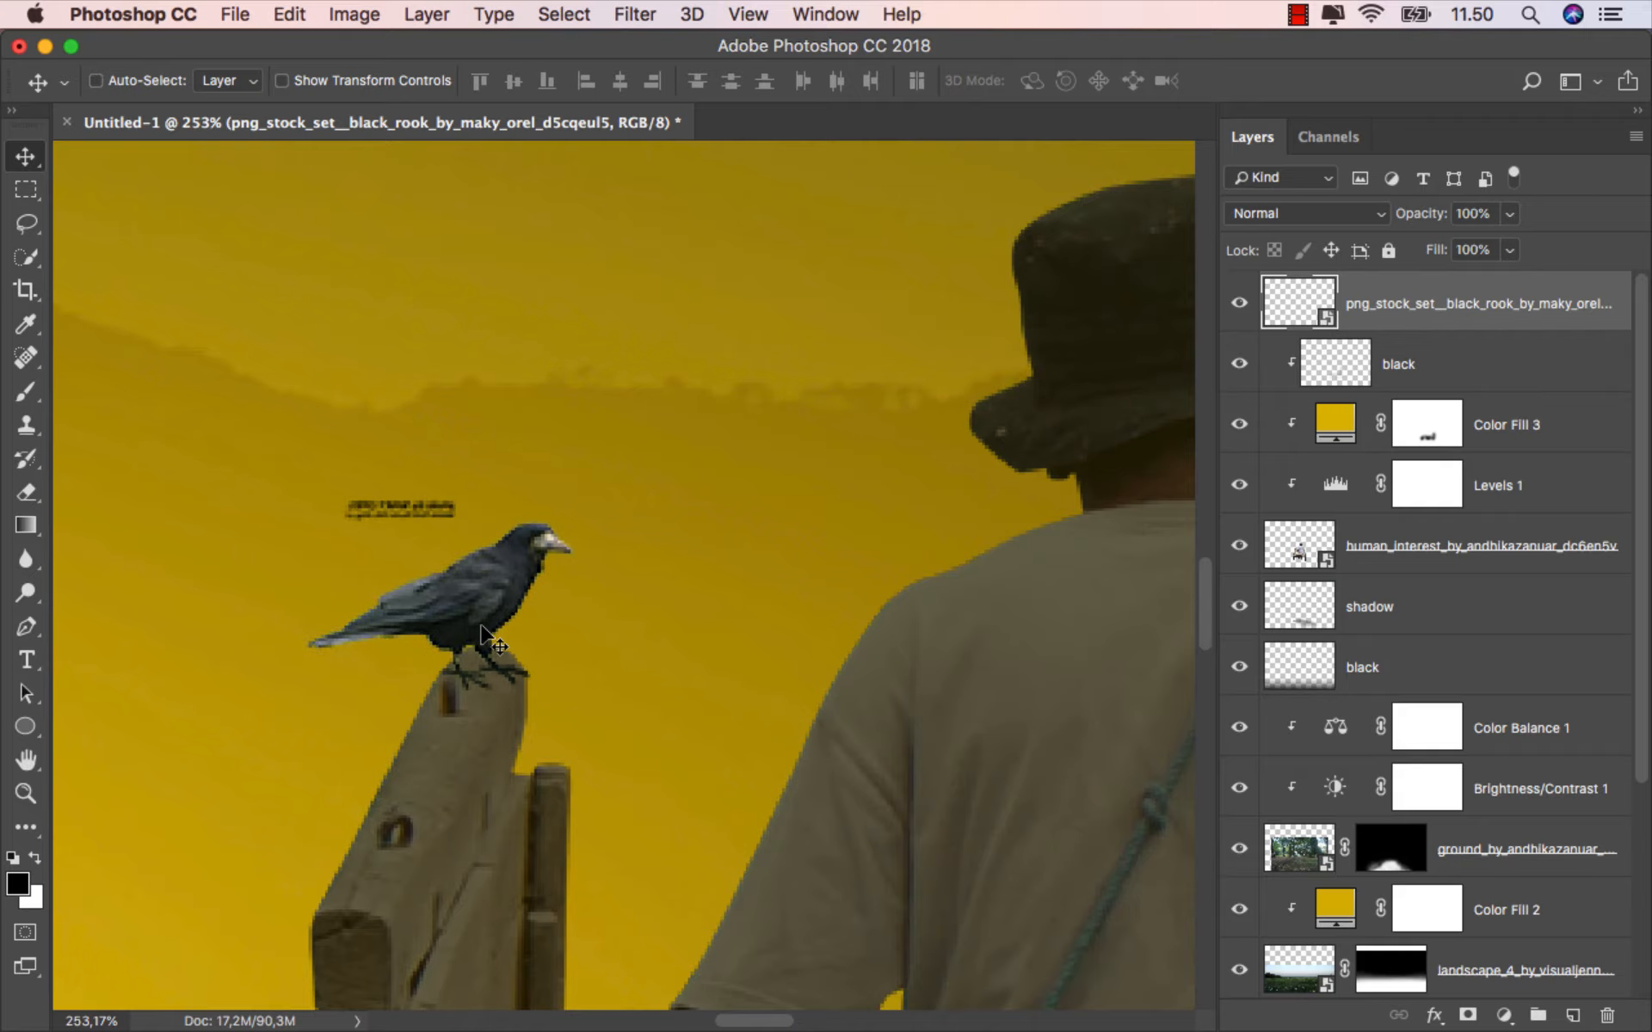
scroll(486, 635, "down", 5)
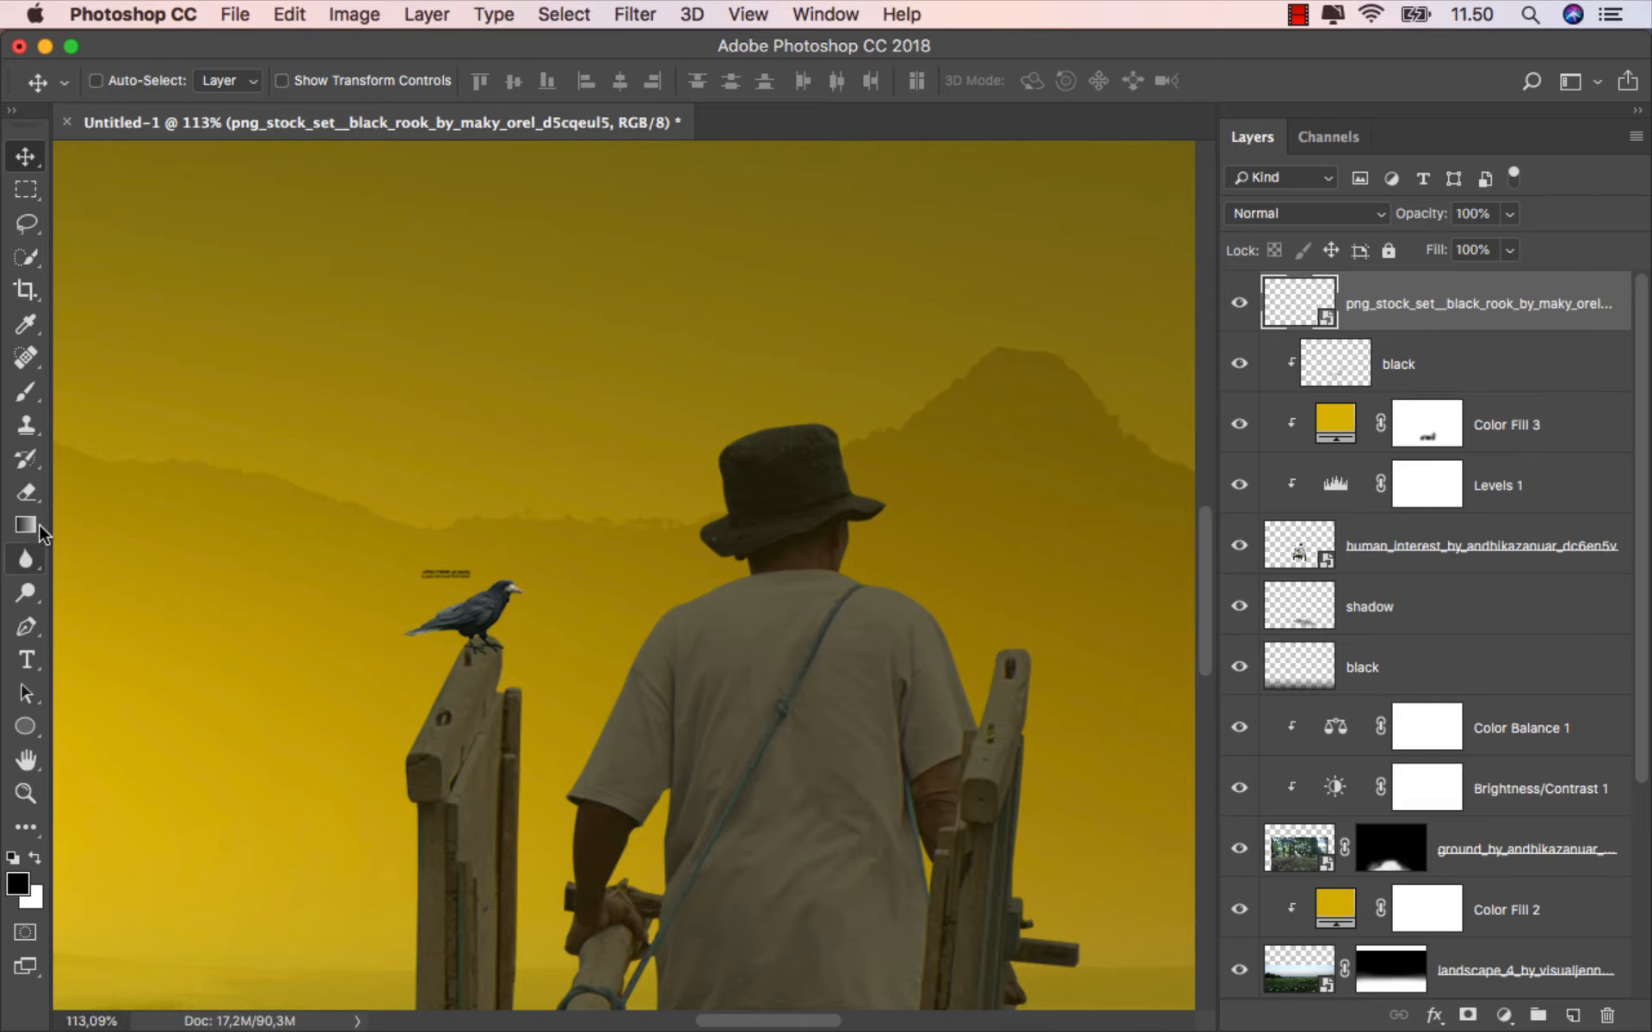
Rasterize the rook layer and erase the photo credit text above the bird with a 52 px eraser at 100% opacity.
left_click(26, 492)
left_click(98, 492)
left_click(404, 509)
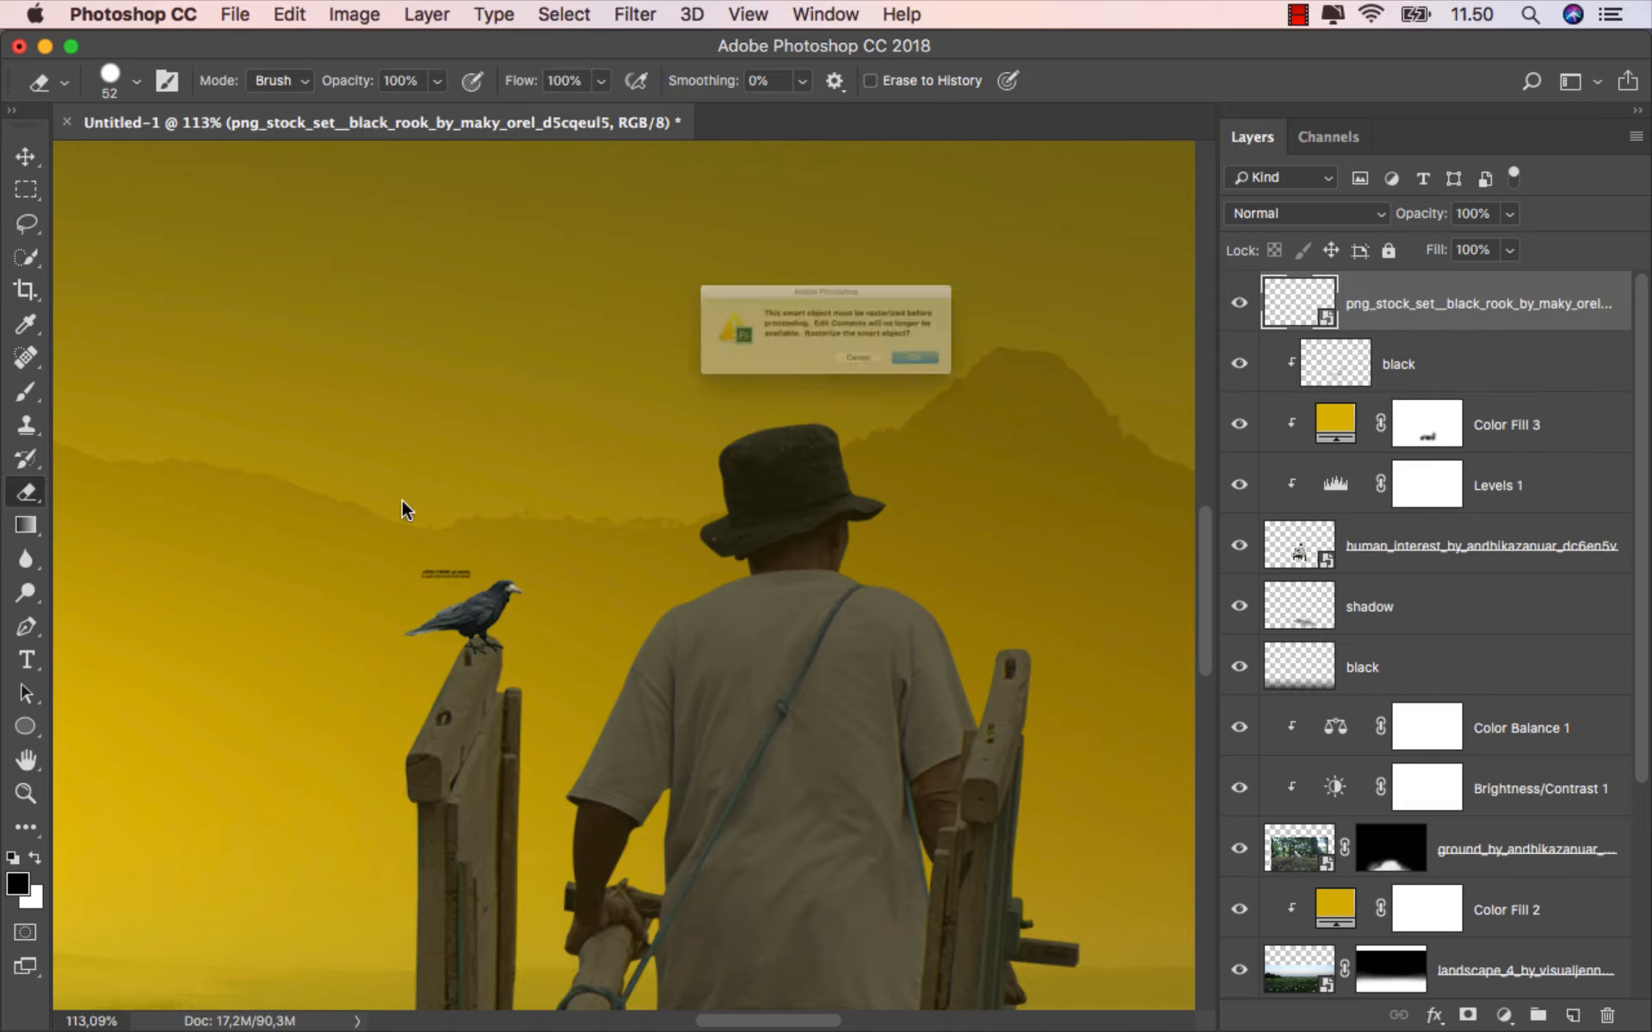
left_click(1014, 397)
scroll(467, 536, "up", 1)
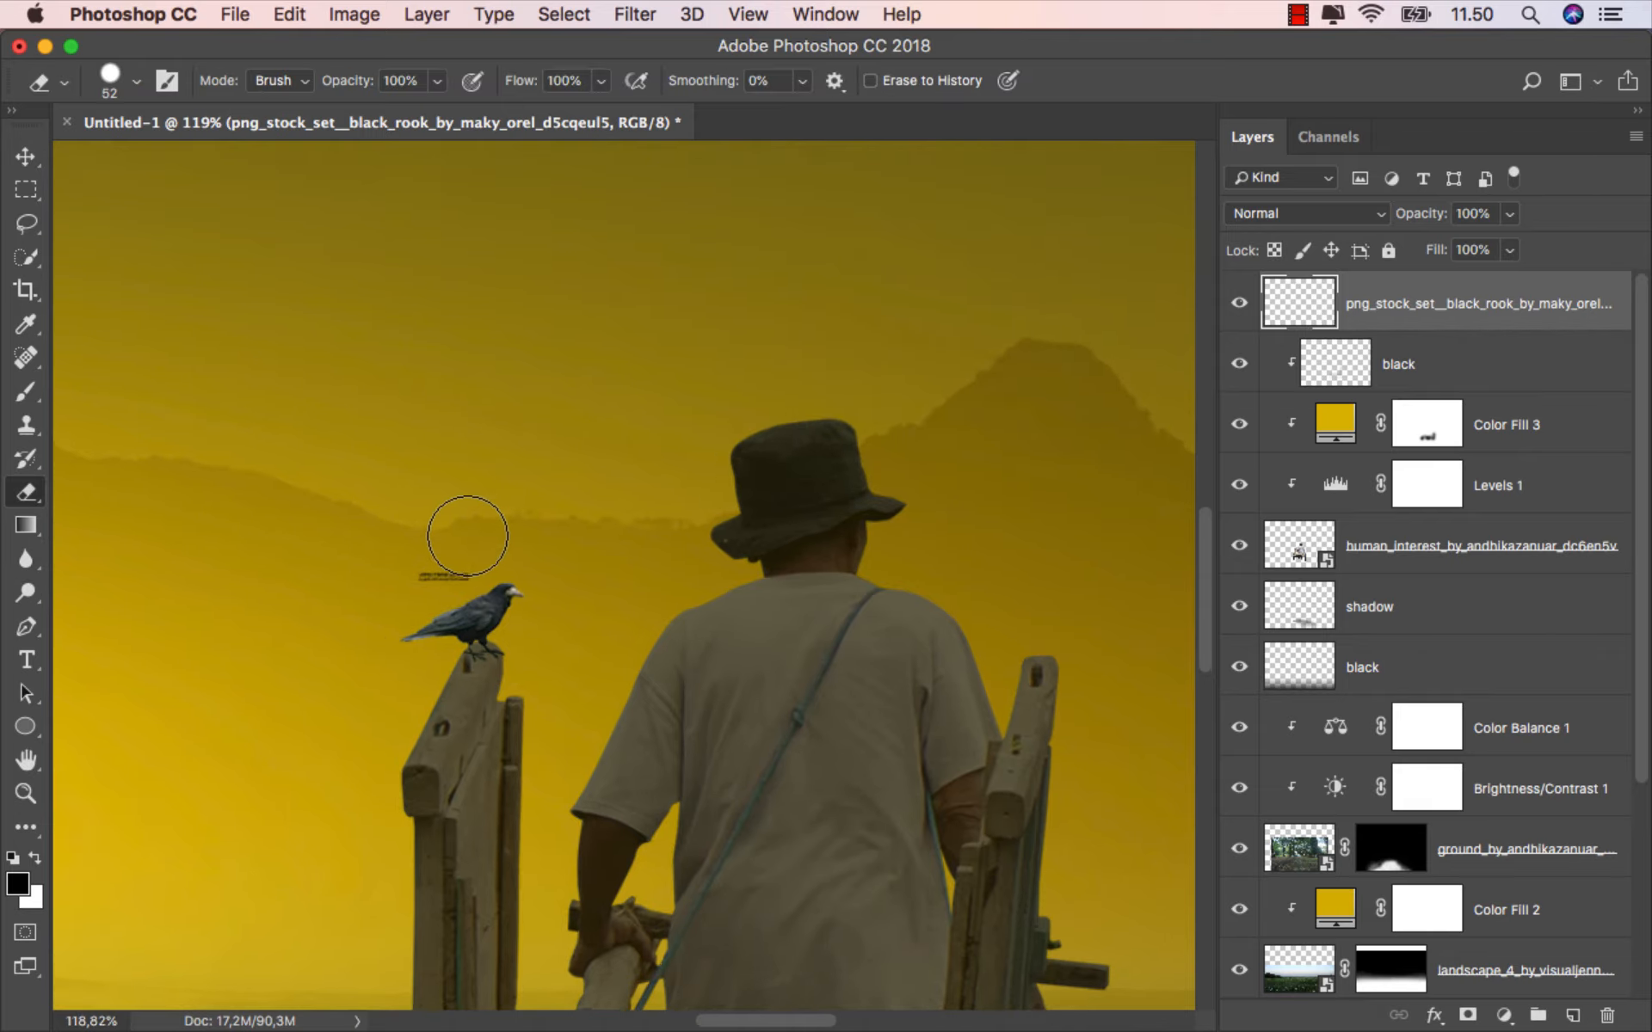
scroll(463, 519, "down", 1)
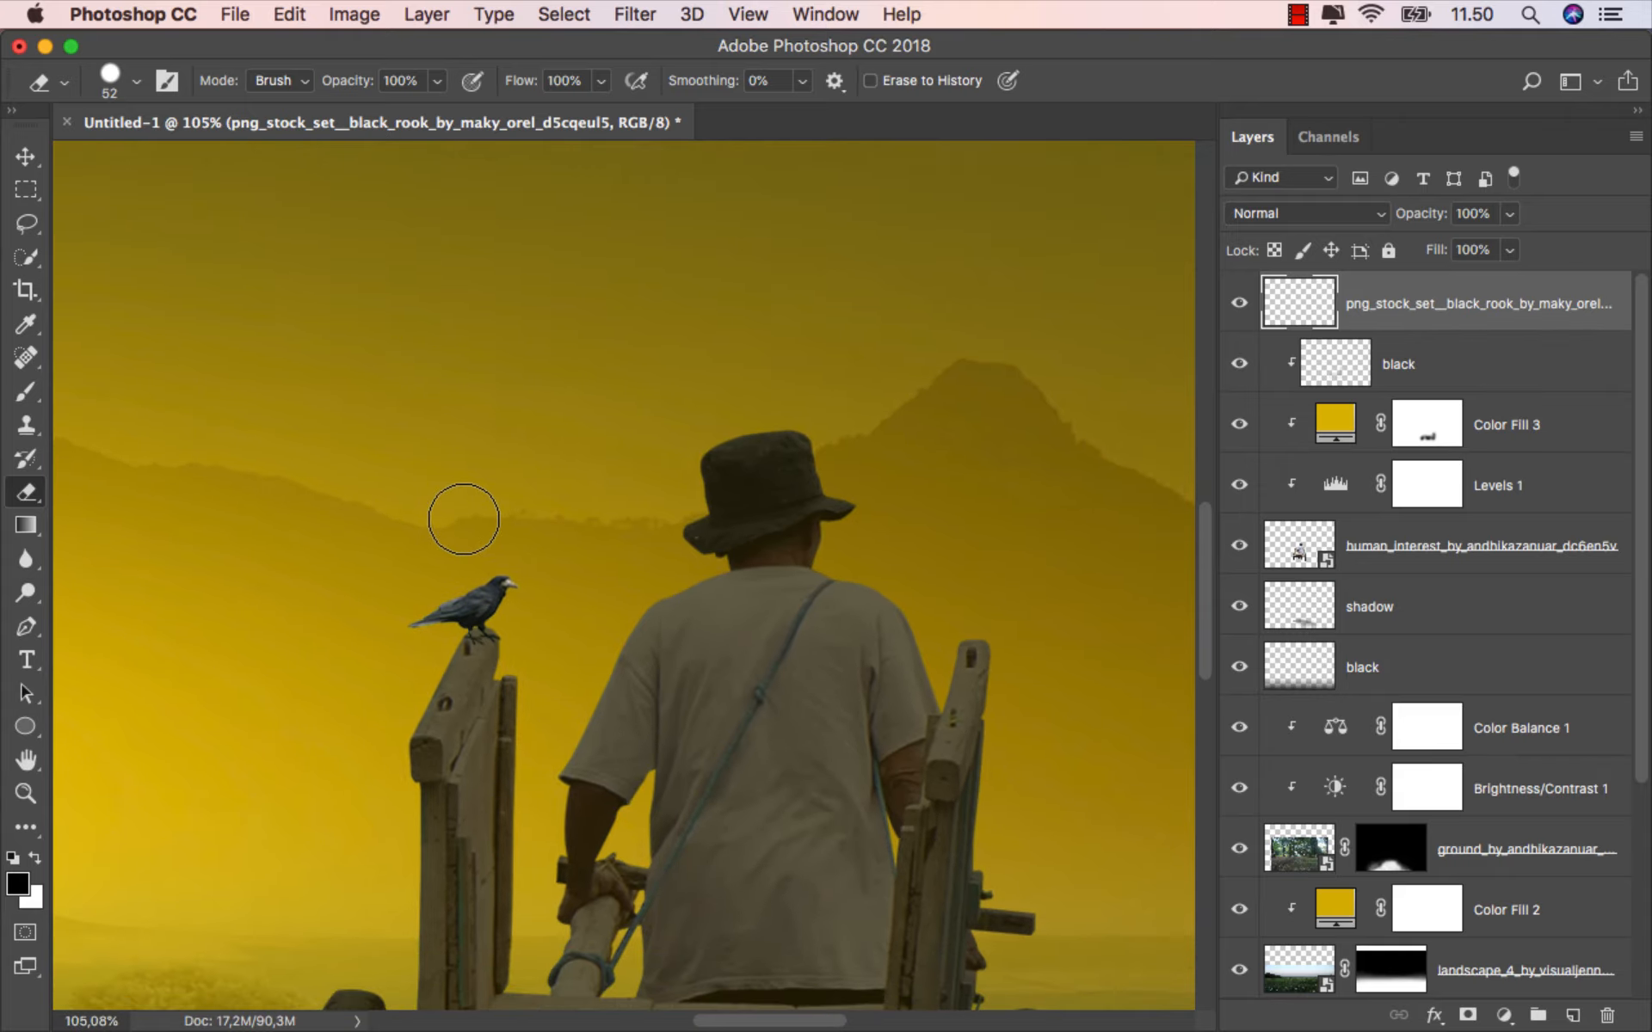
key("v")
scroll(388, 457, "down", 1)
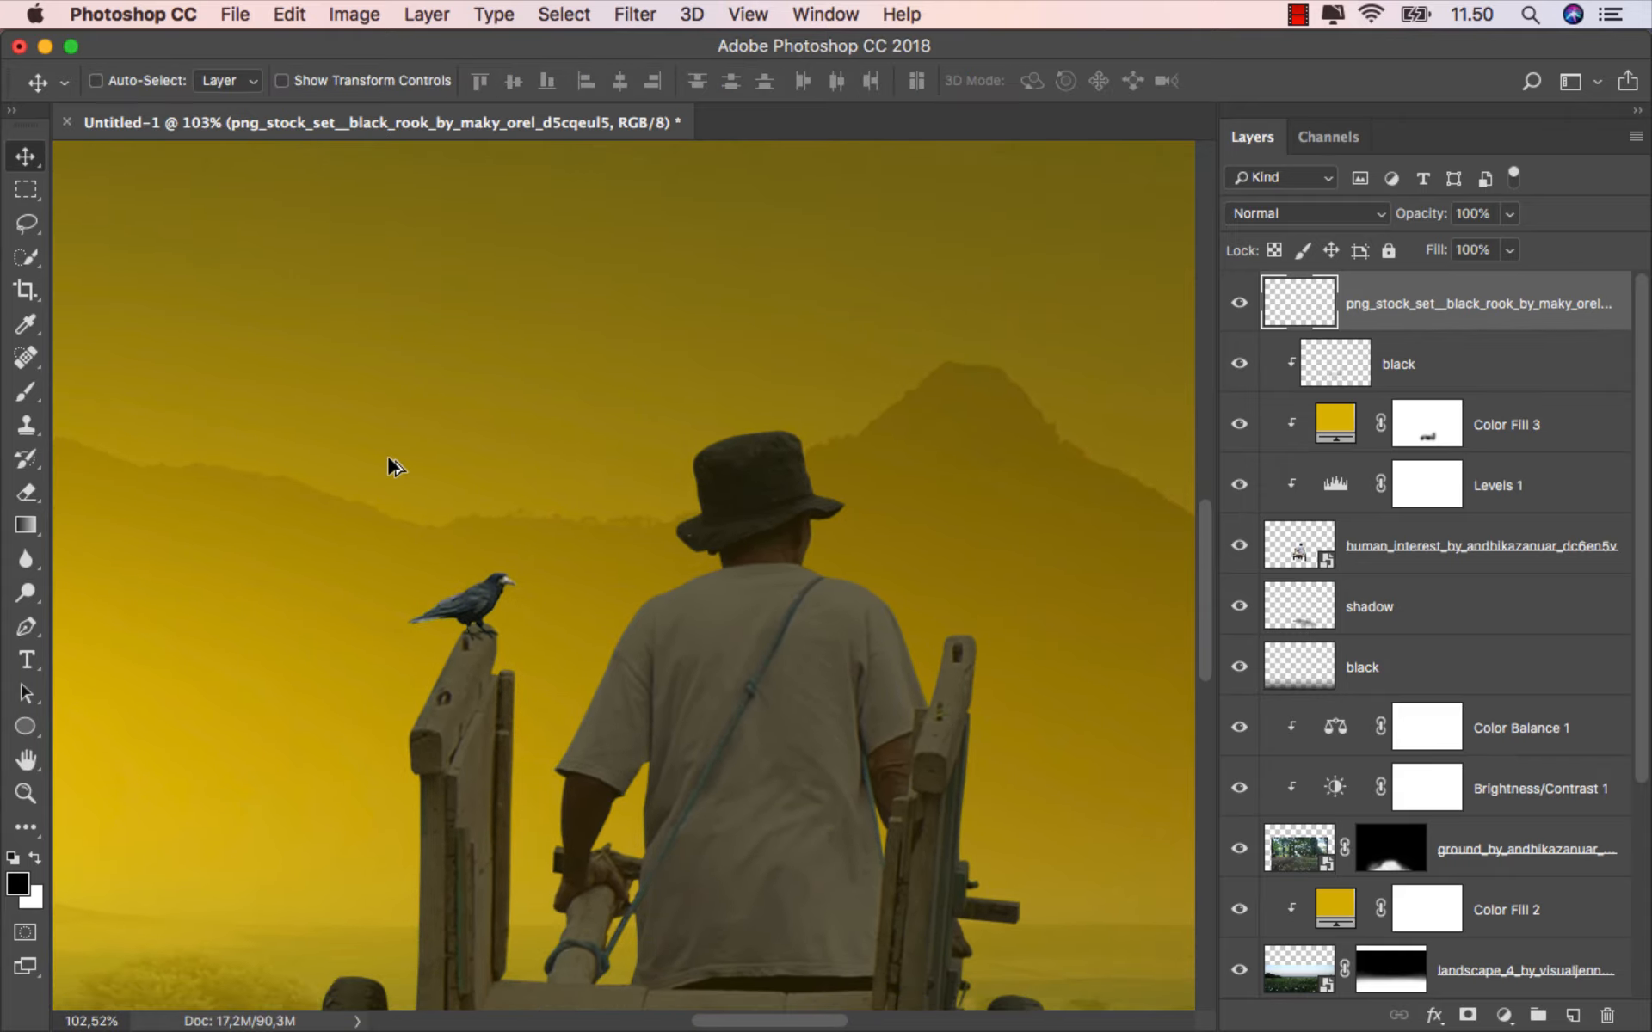
Darken the rook with a clipped Levels adjustment, output white at 94 and input black raised slightly, and compare before and after.
scroll(388, 457, "up", 3)
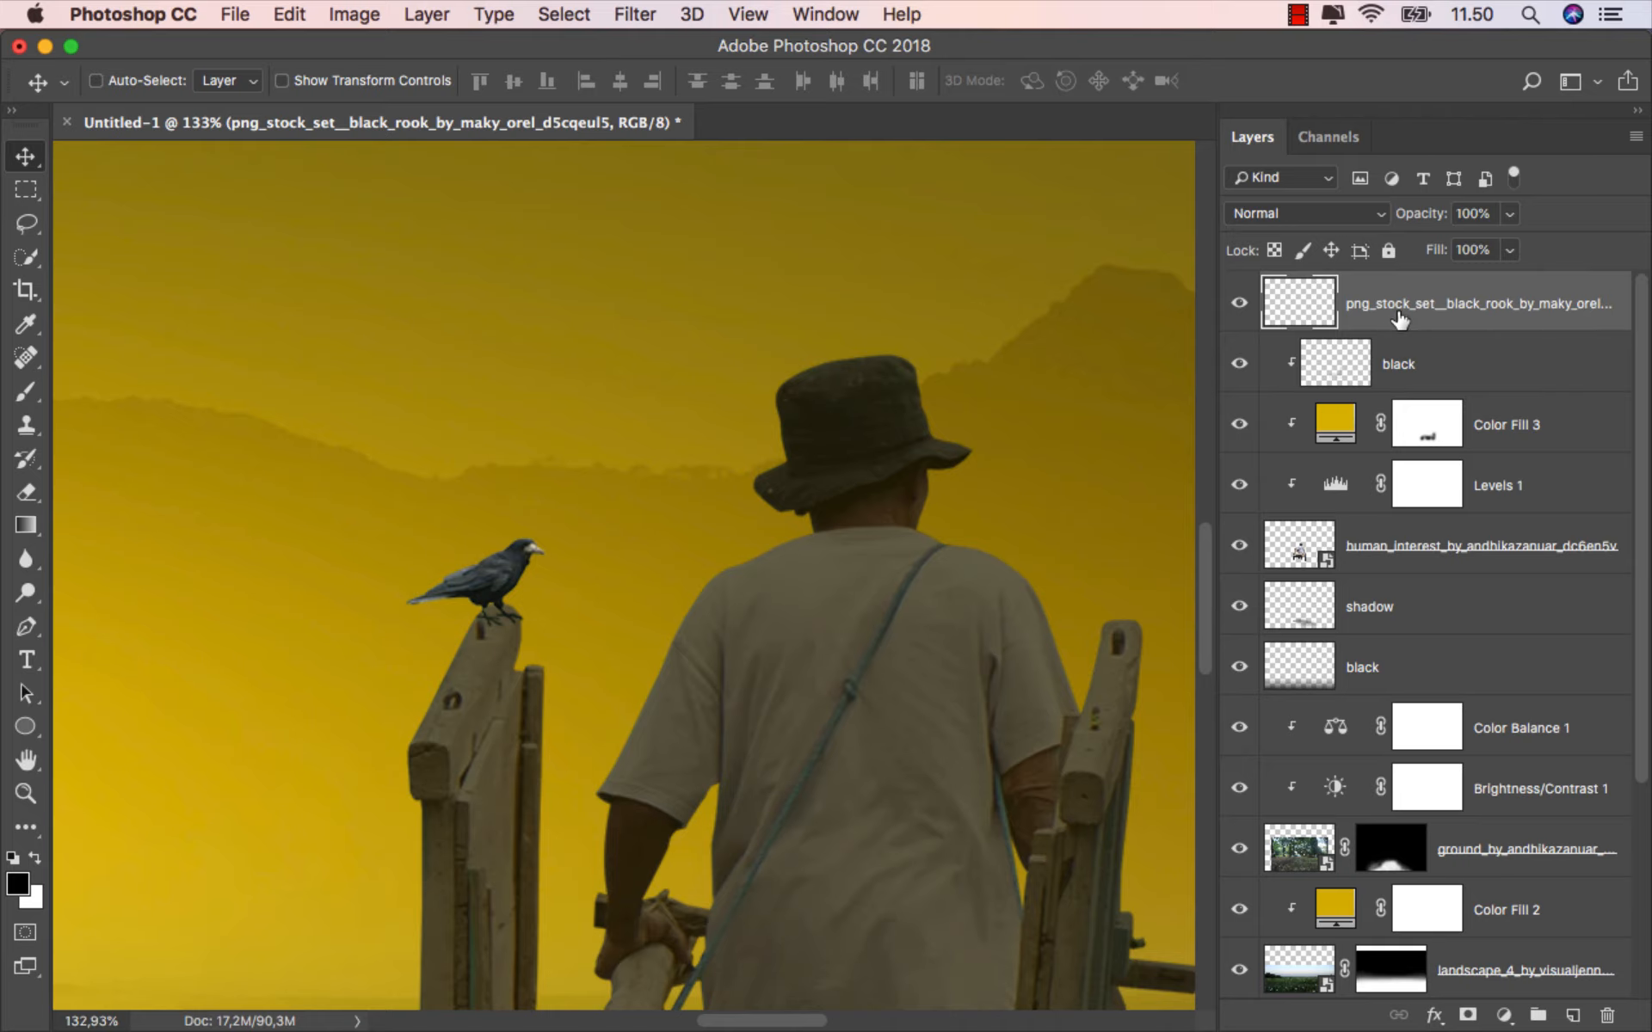
left_click(1496, 1015)
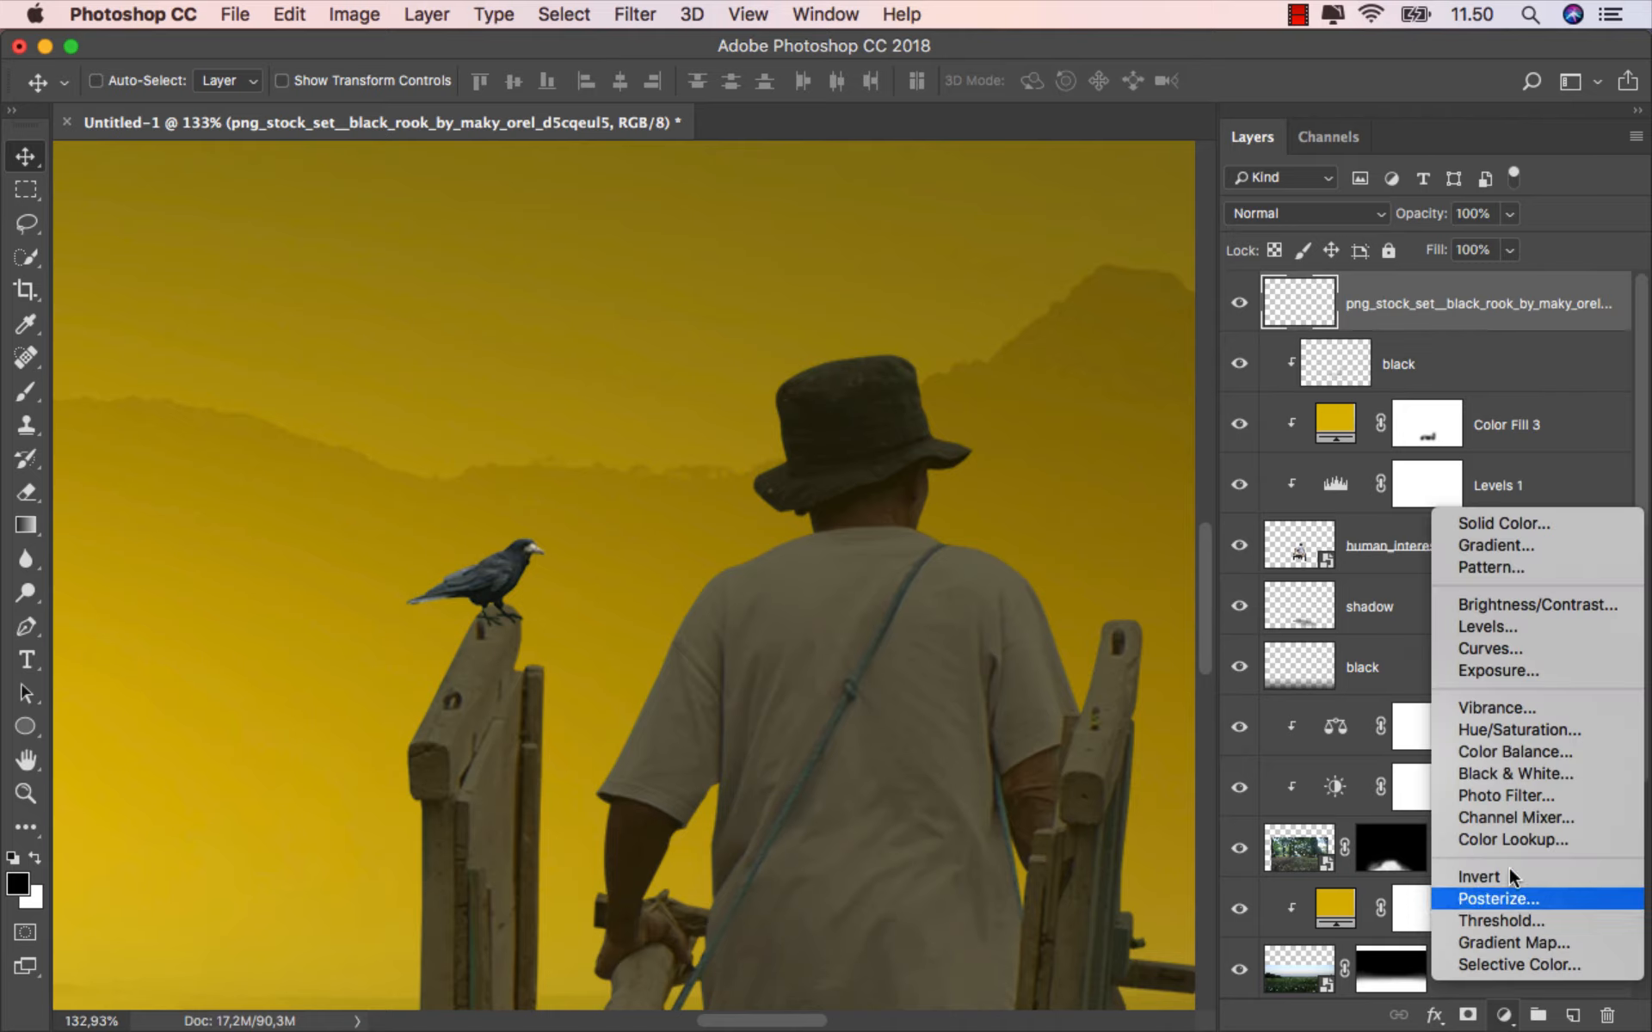
left_click(1531, 632)
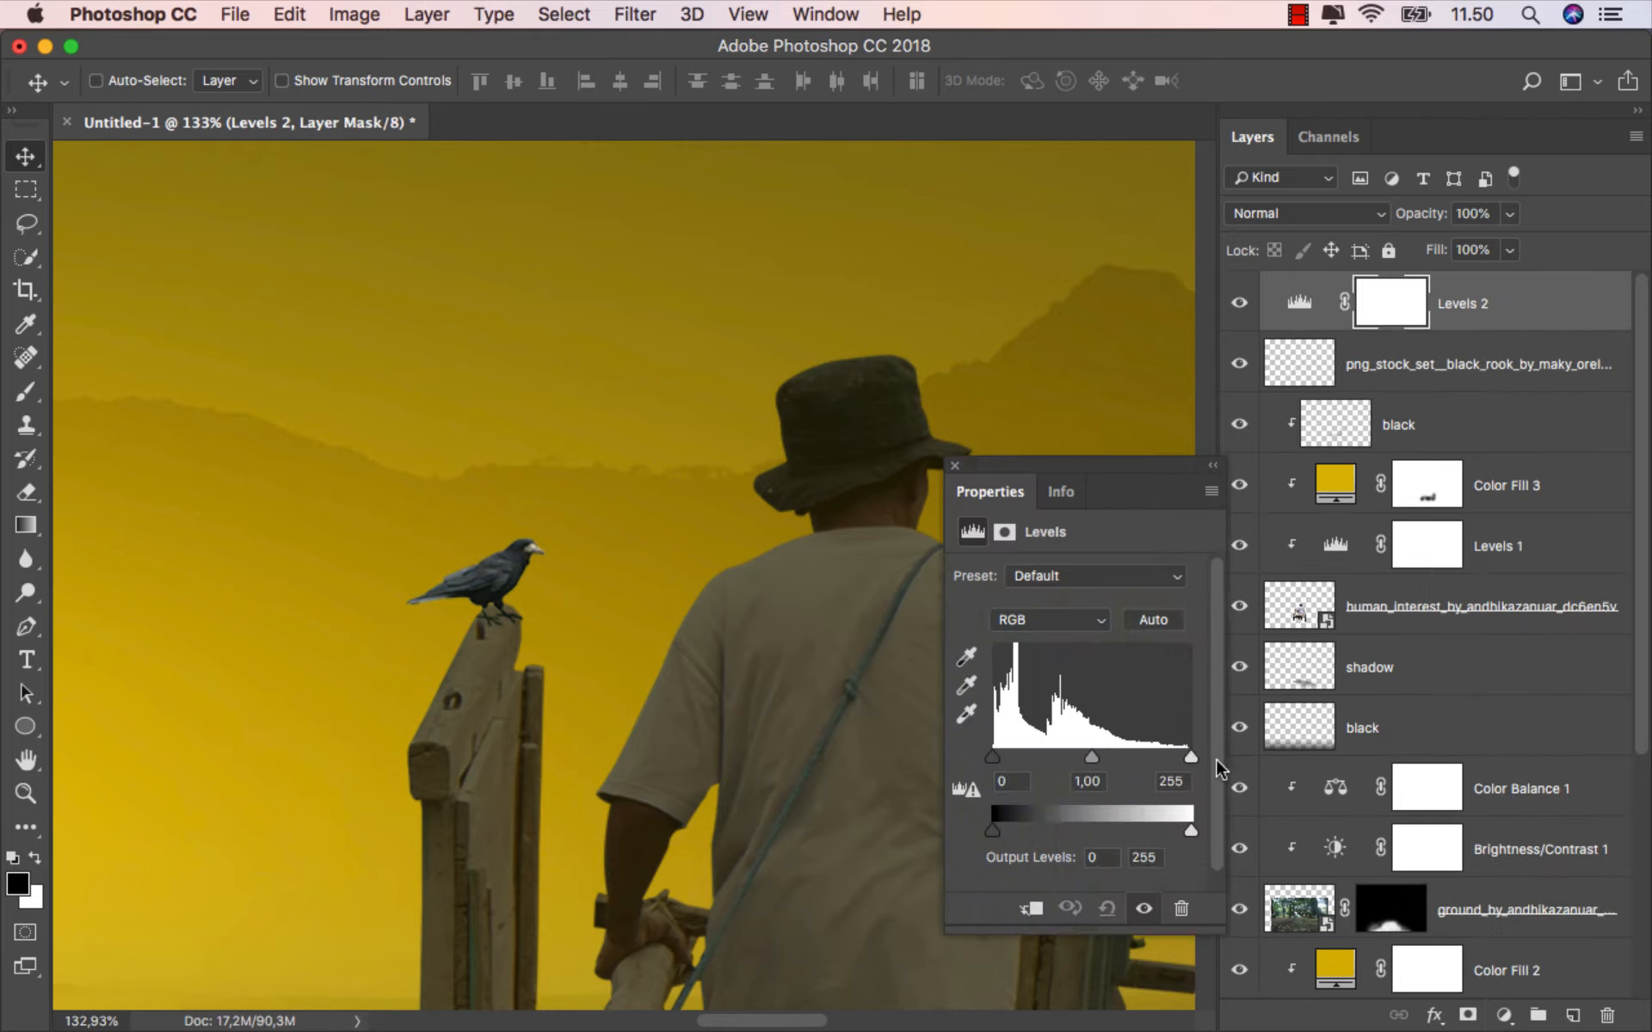
left_click(1033, 910)
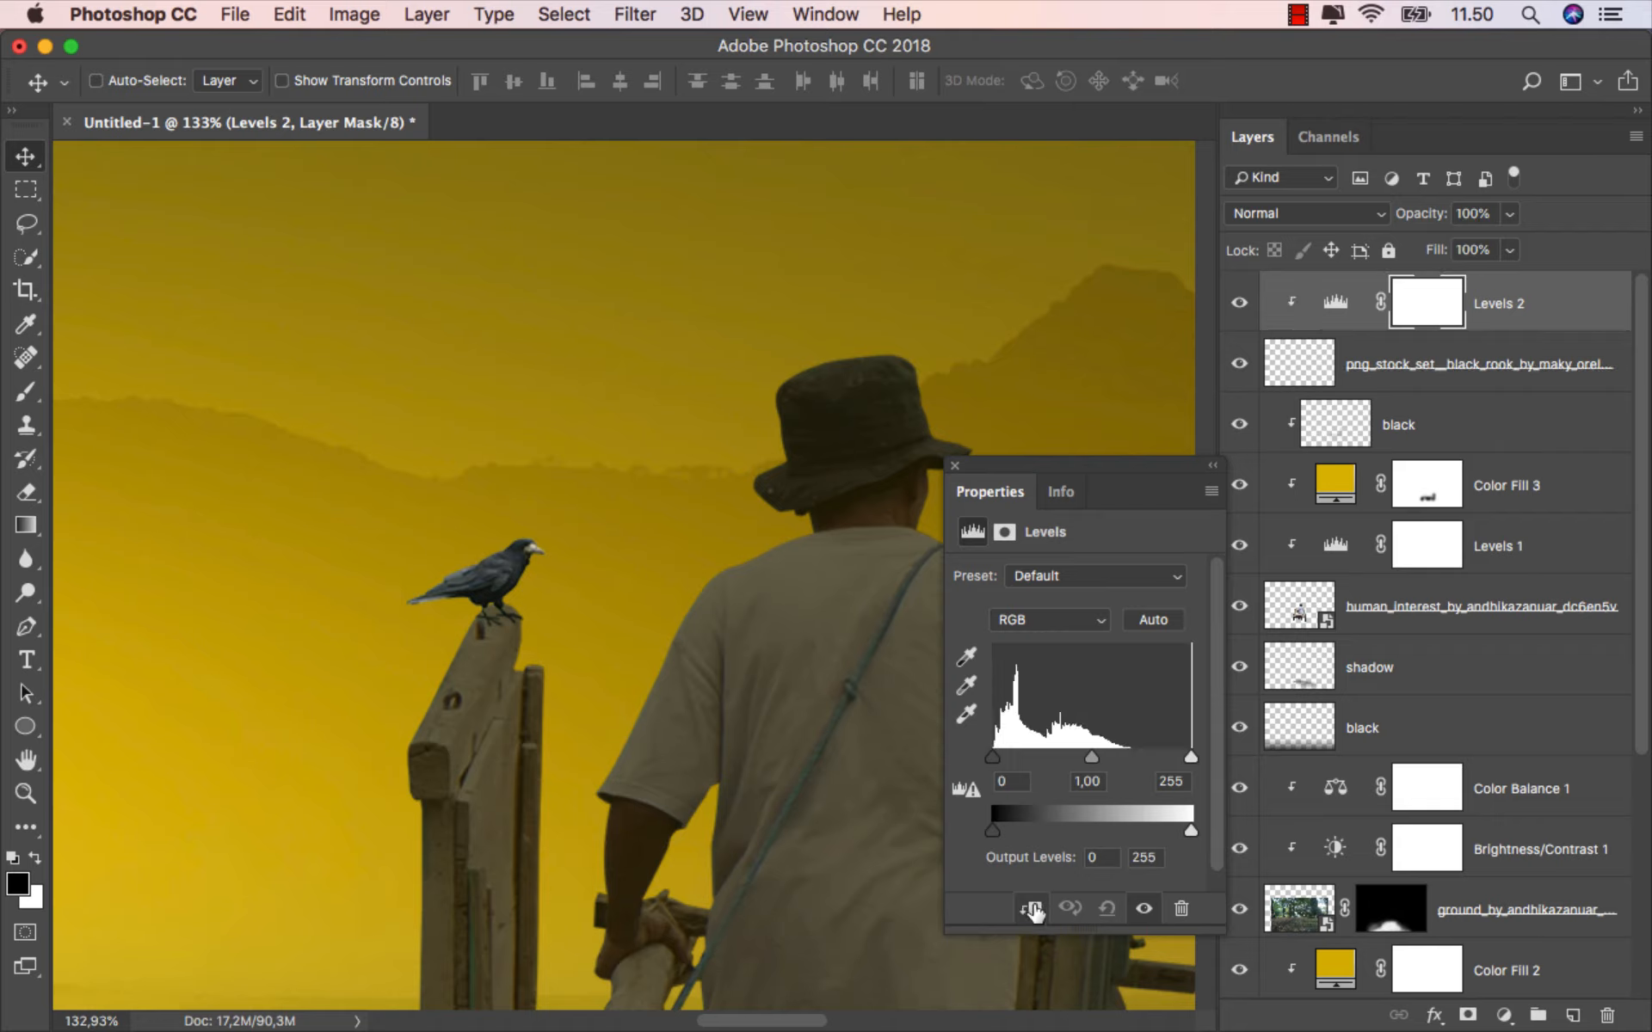
left_click_drag(1190, 832, 1065, 838)
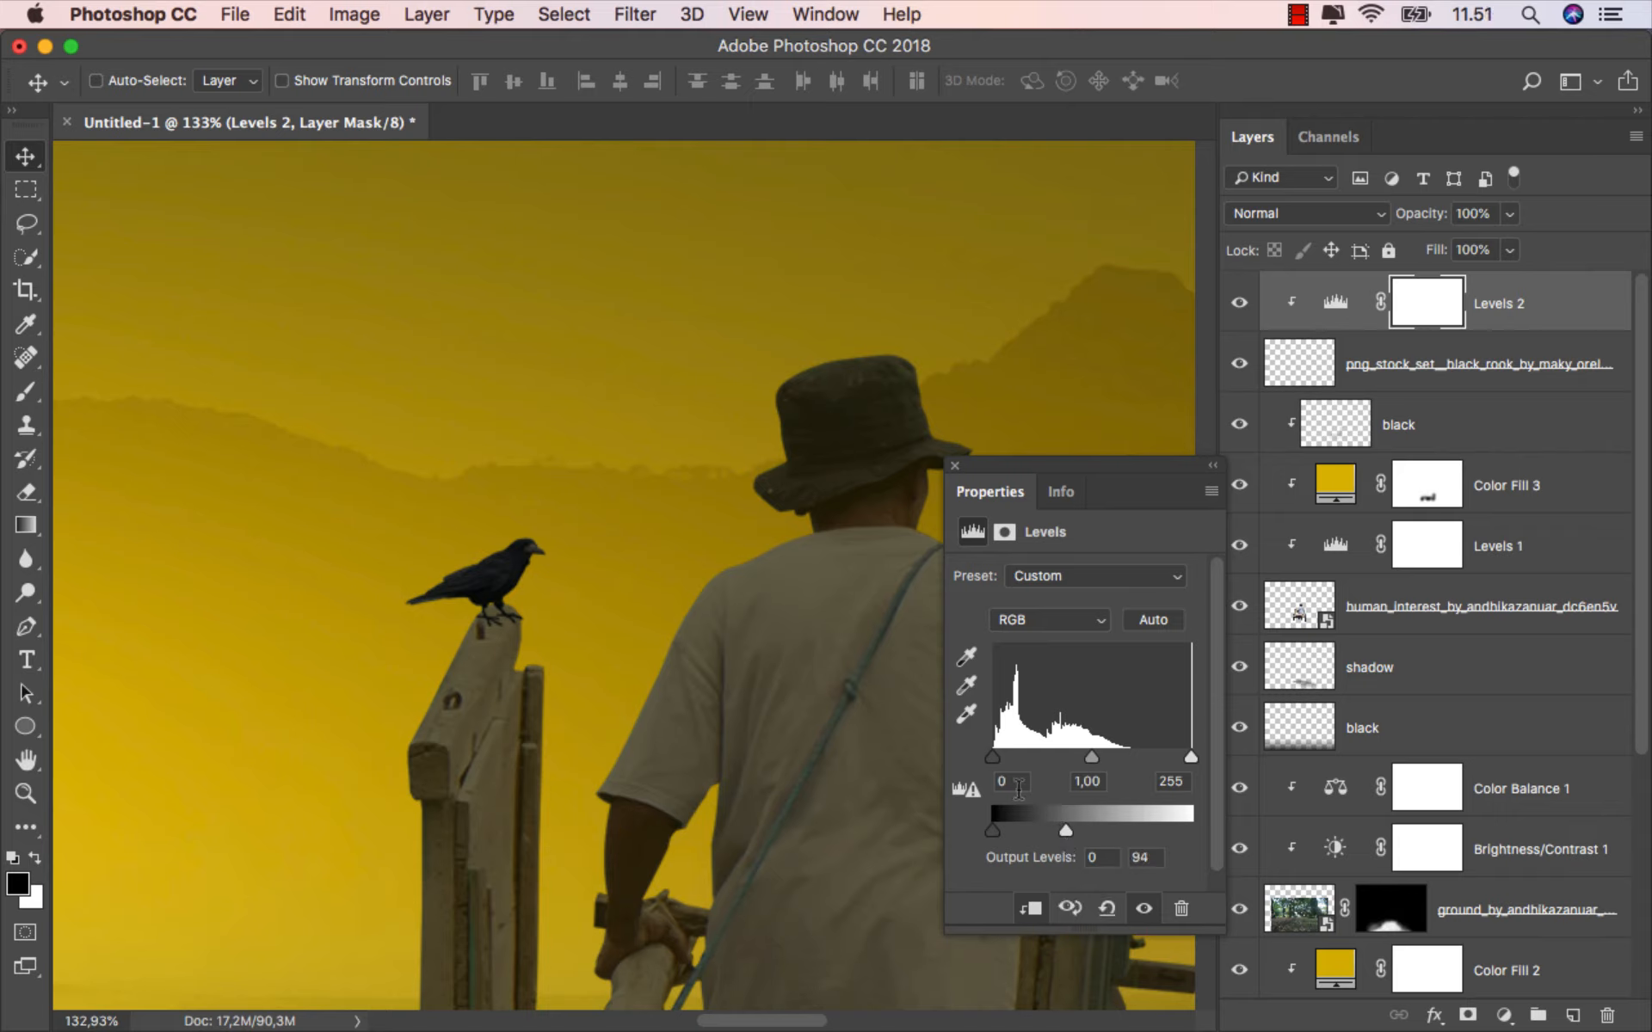
left_click_drag(996, 750, 1009, 751)
left_click(954, 466)
left_click(1240, 303)
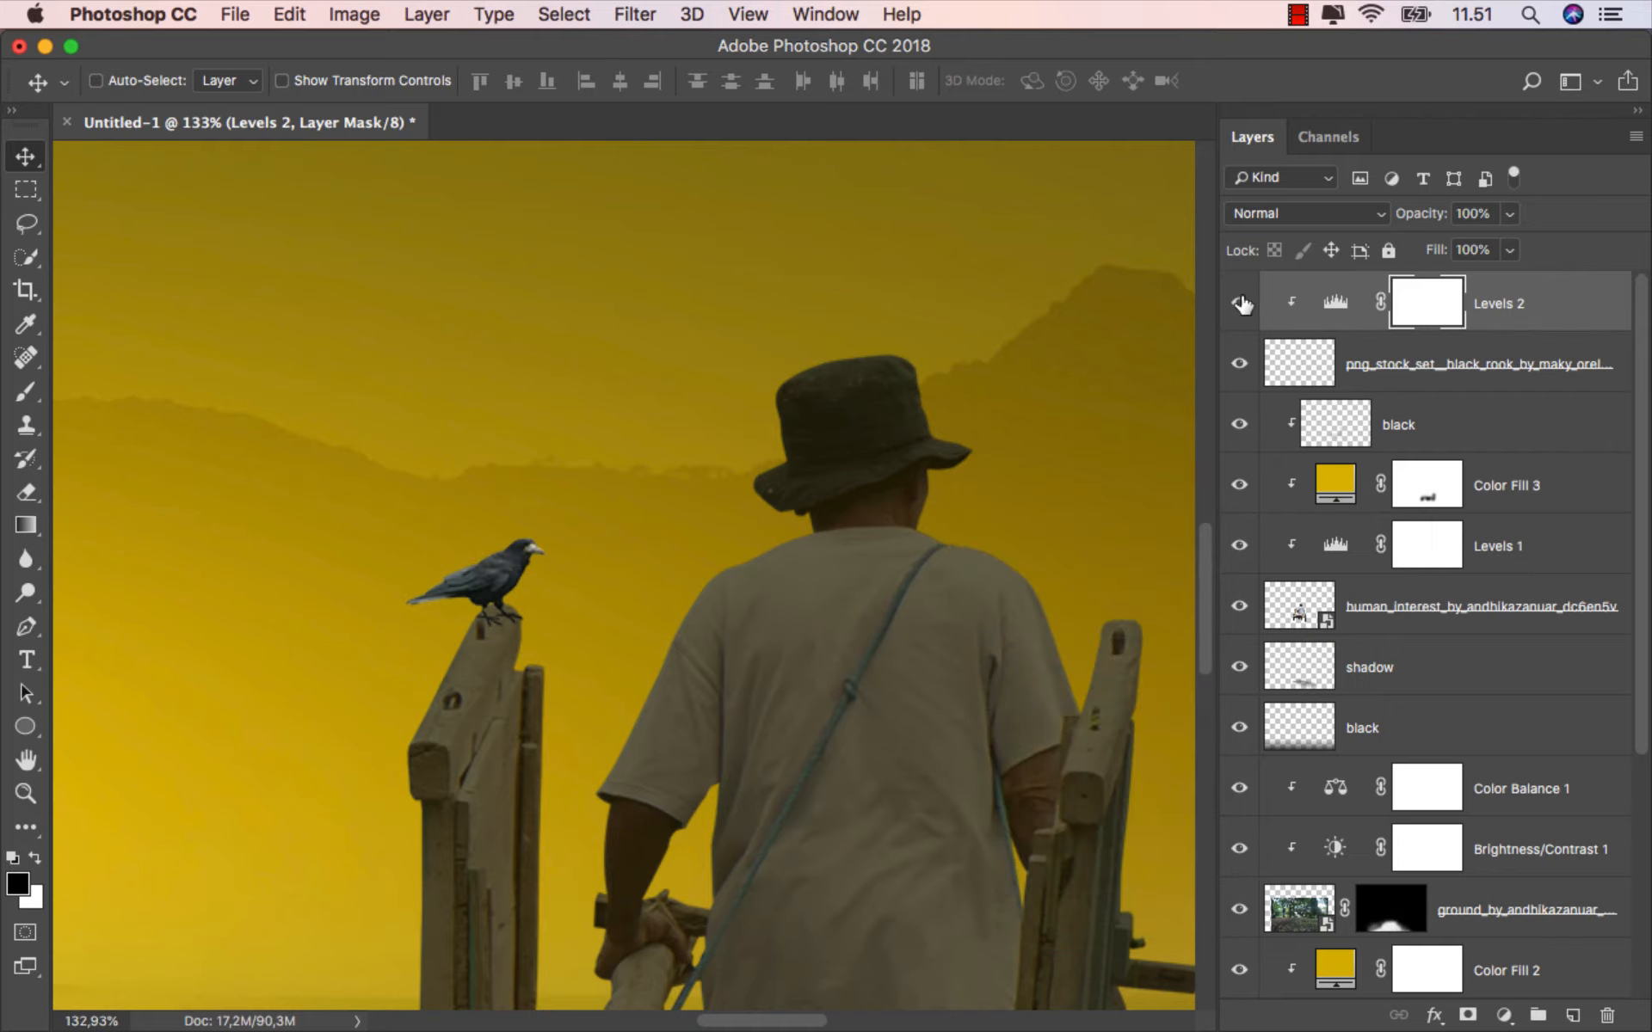
left_click(1240, 303)
Add a new layer above Levels 2 and clip it to the rook.
left_click(1501, 305)
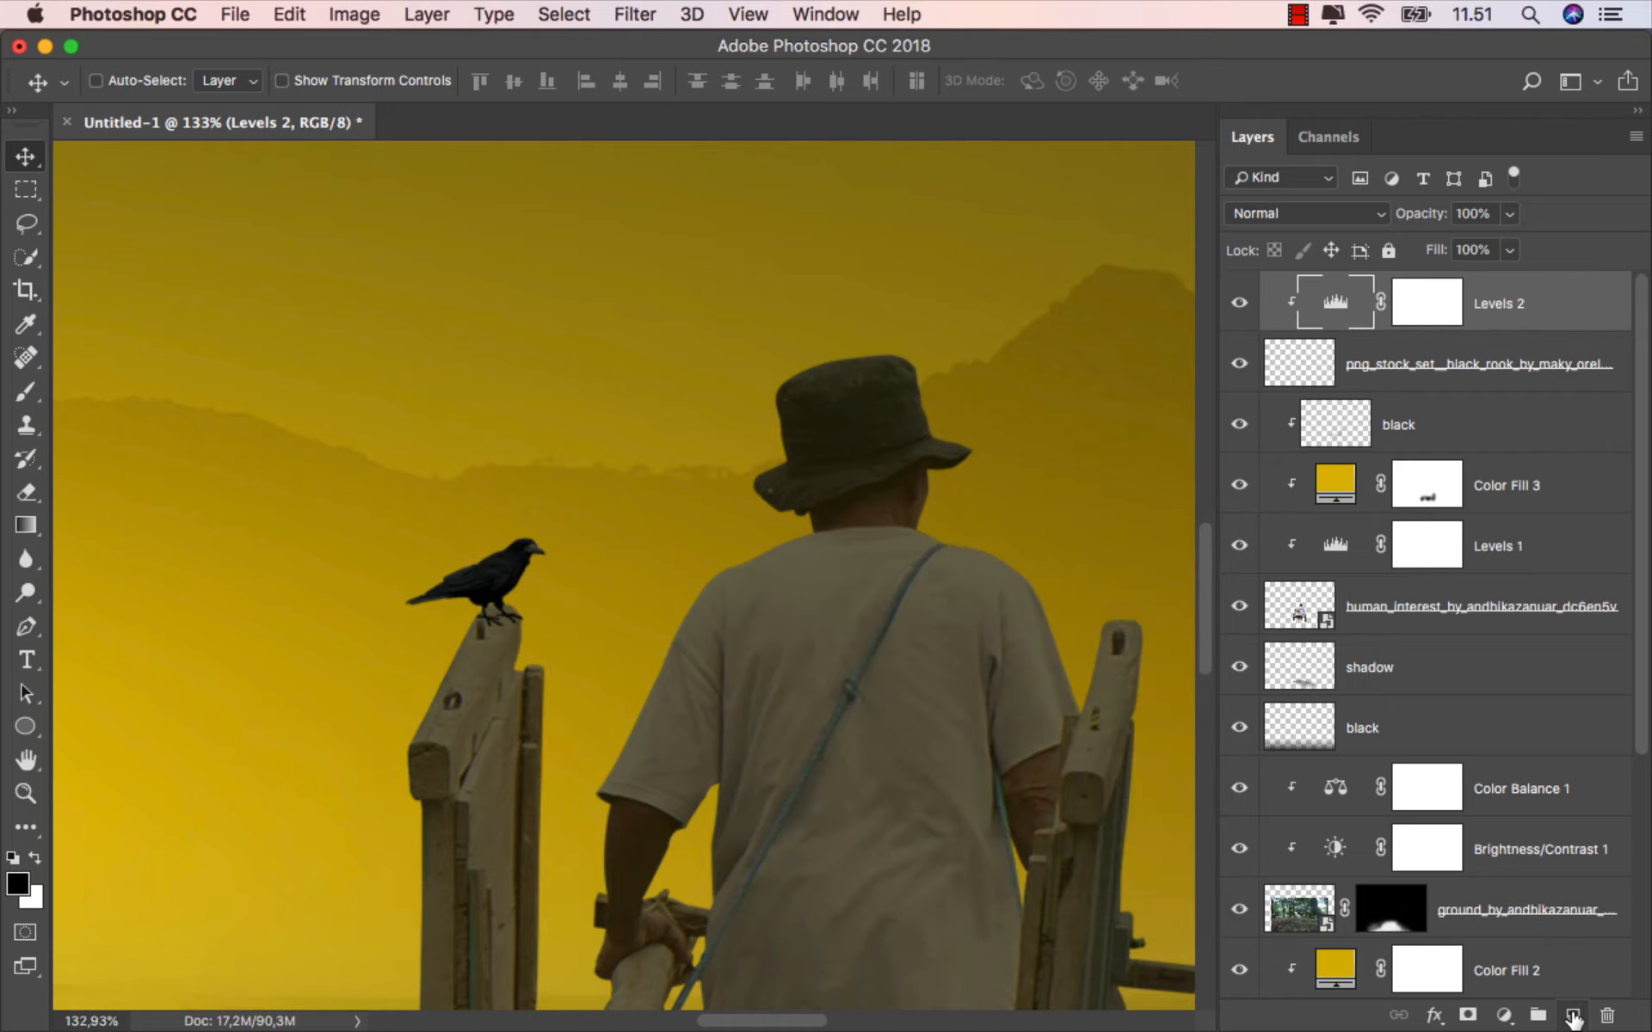
left_click(1573, 1018)
right_click(1417, 304)
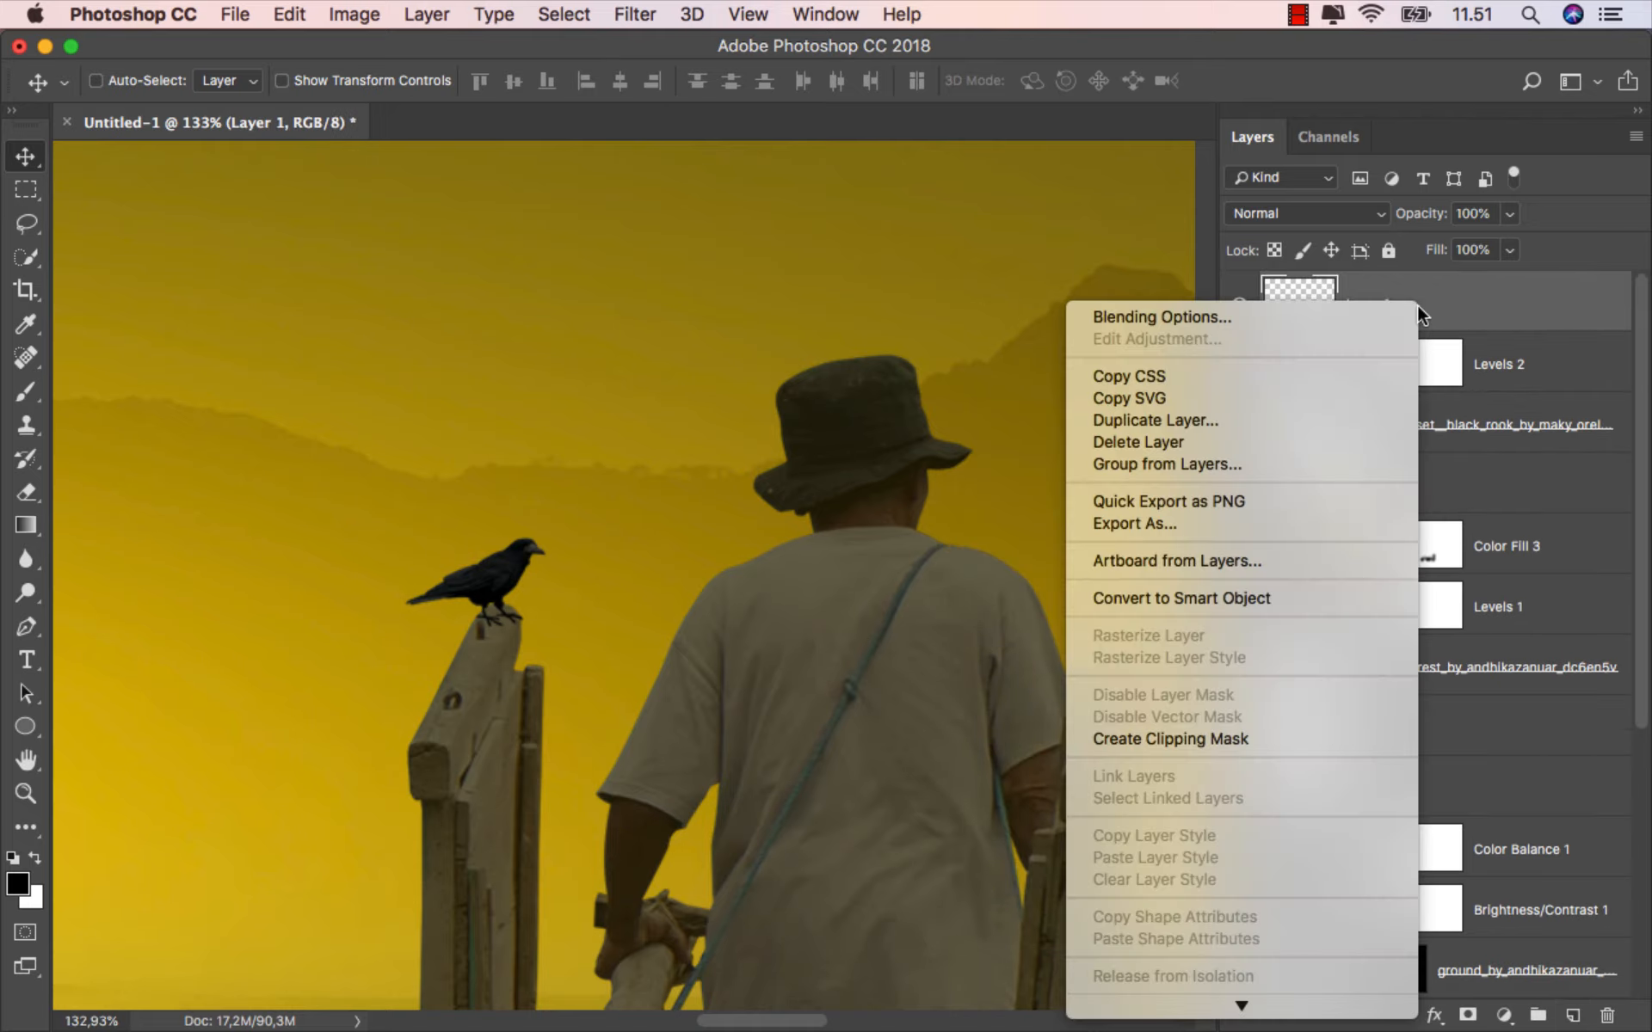
left_click(1268, 738)
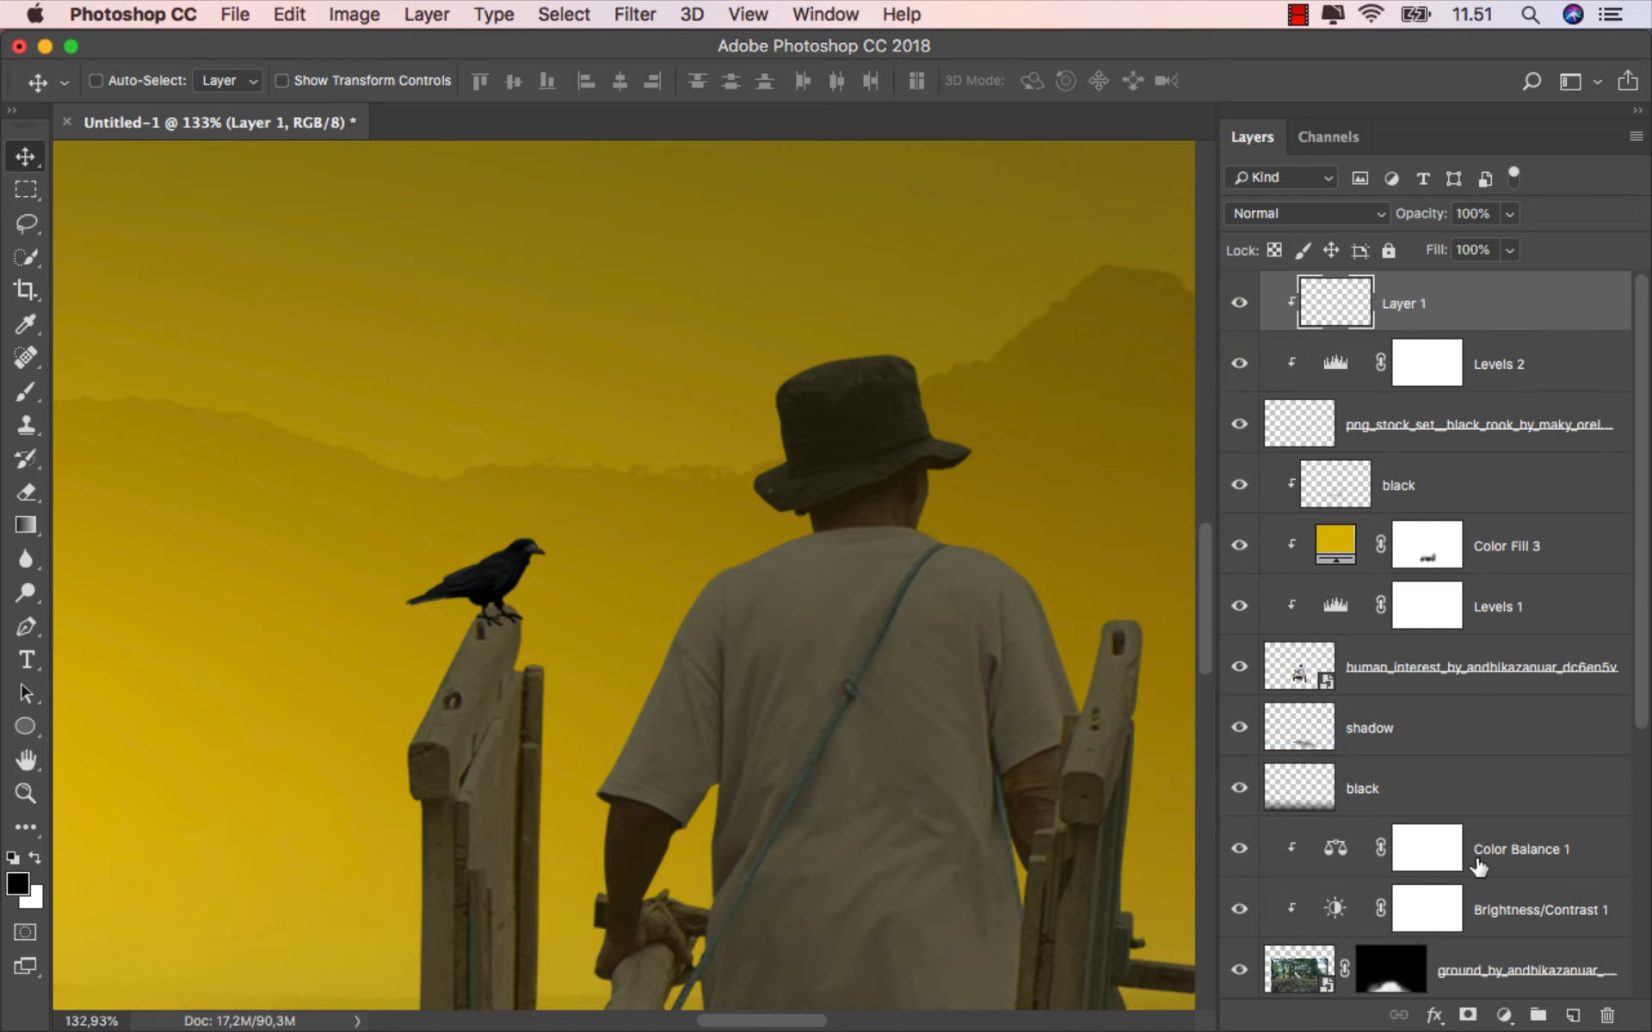
Tint the rook with a clipped Solid Color fill b59602 sampled from the sky, at 20% Fill, and compare before and after.
left_click(1501, 1017)
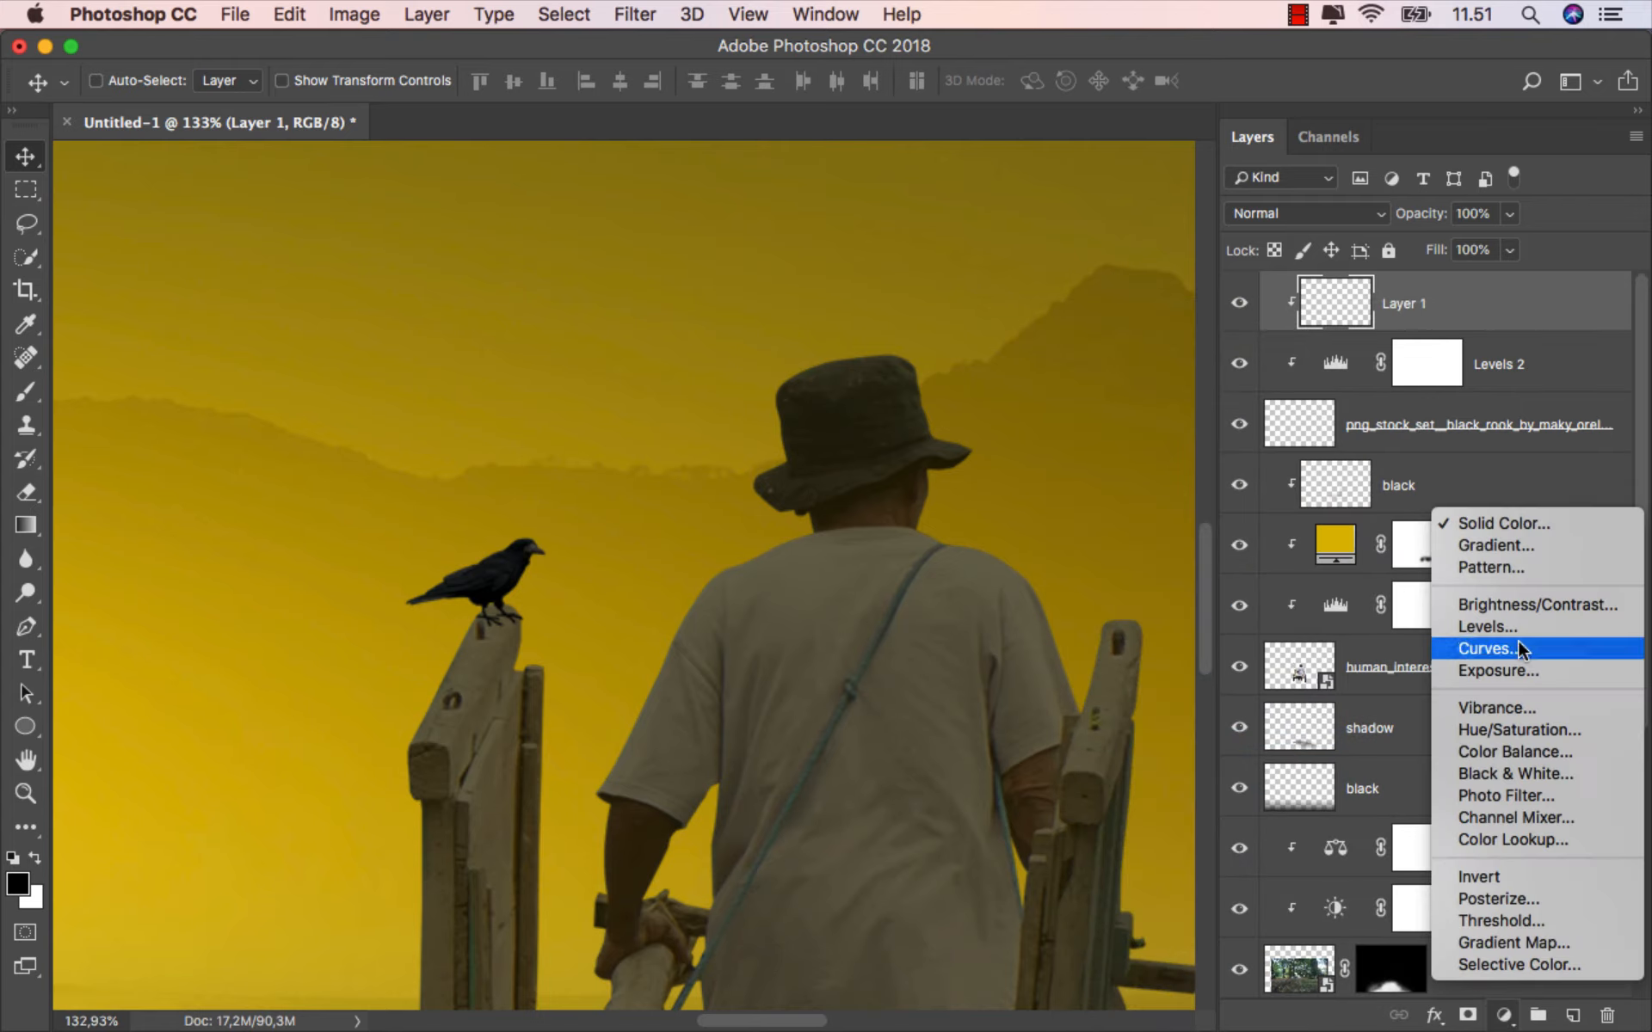
left_click(1537, 523)
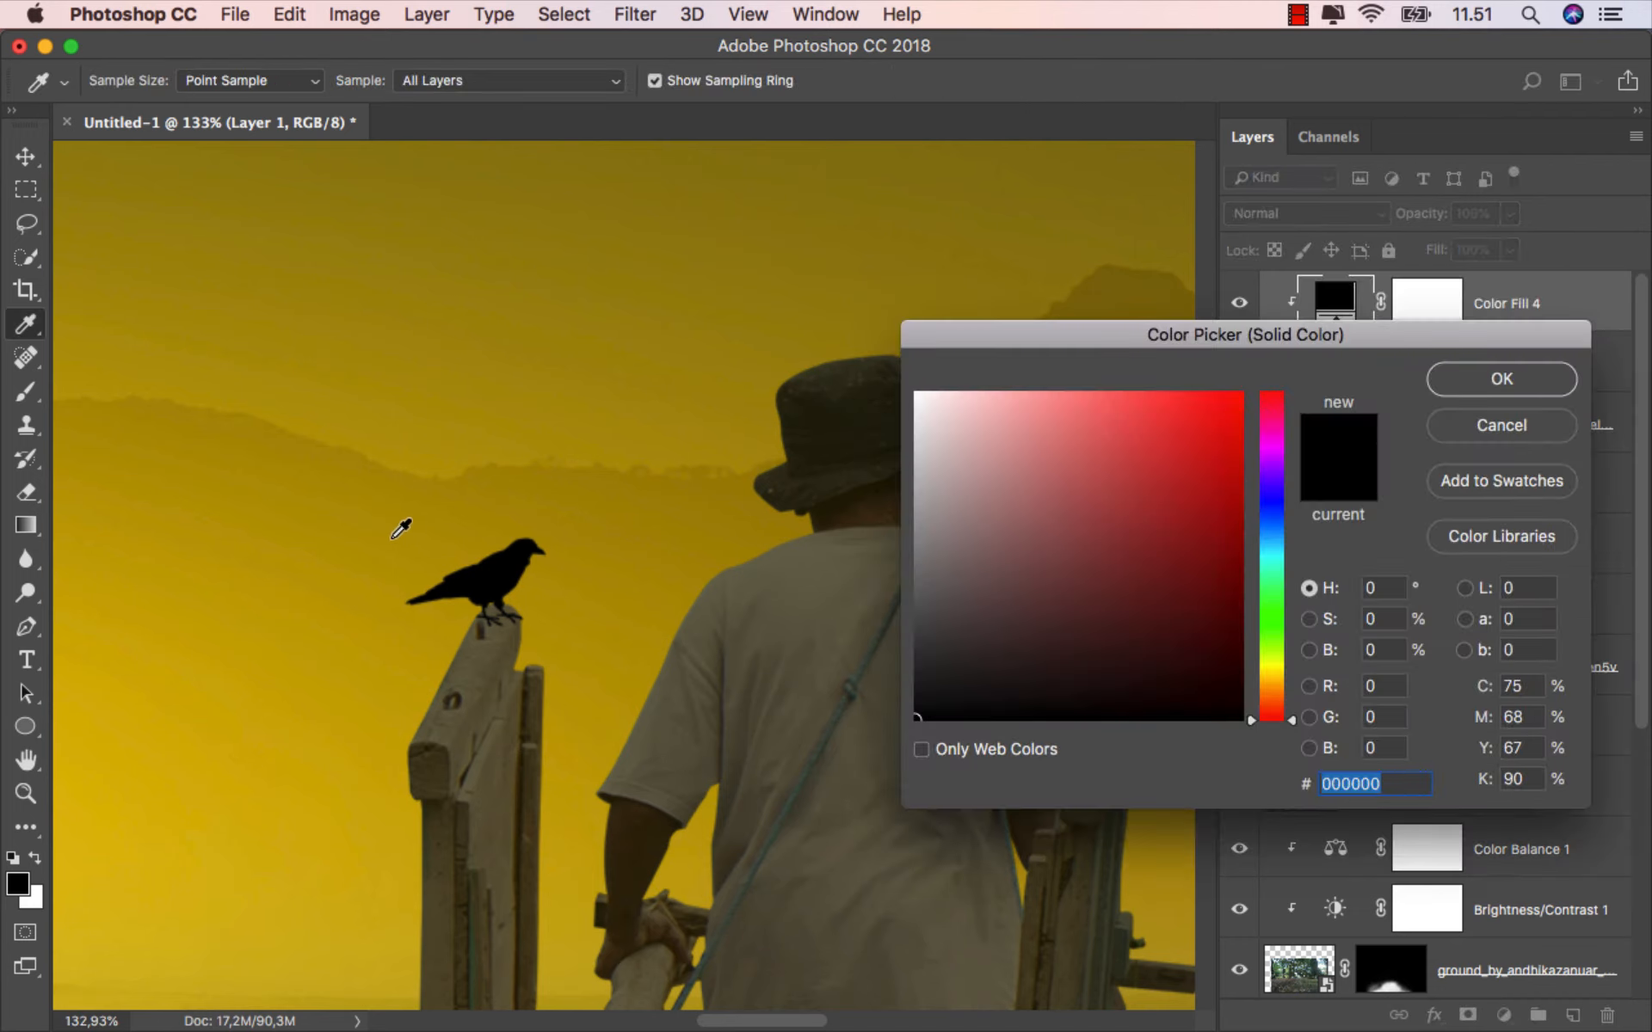
left_click(404, 525)
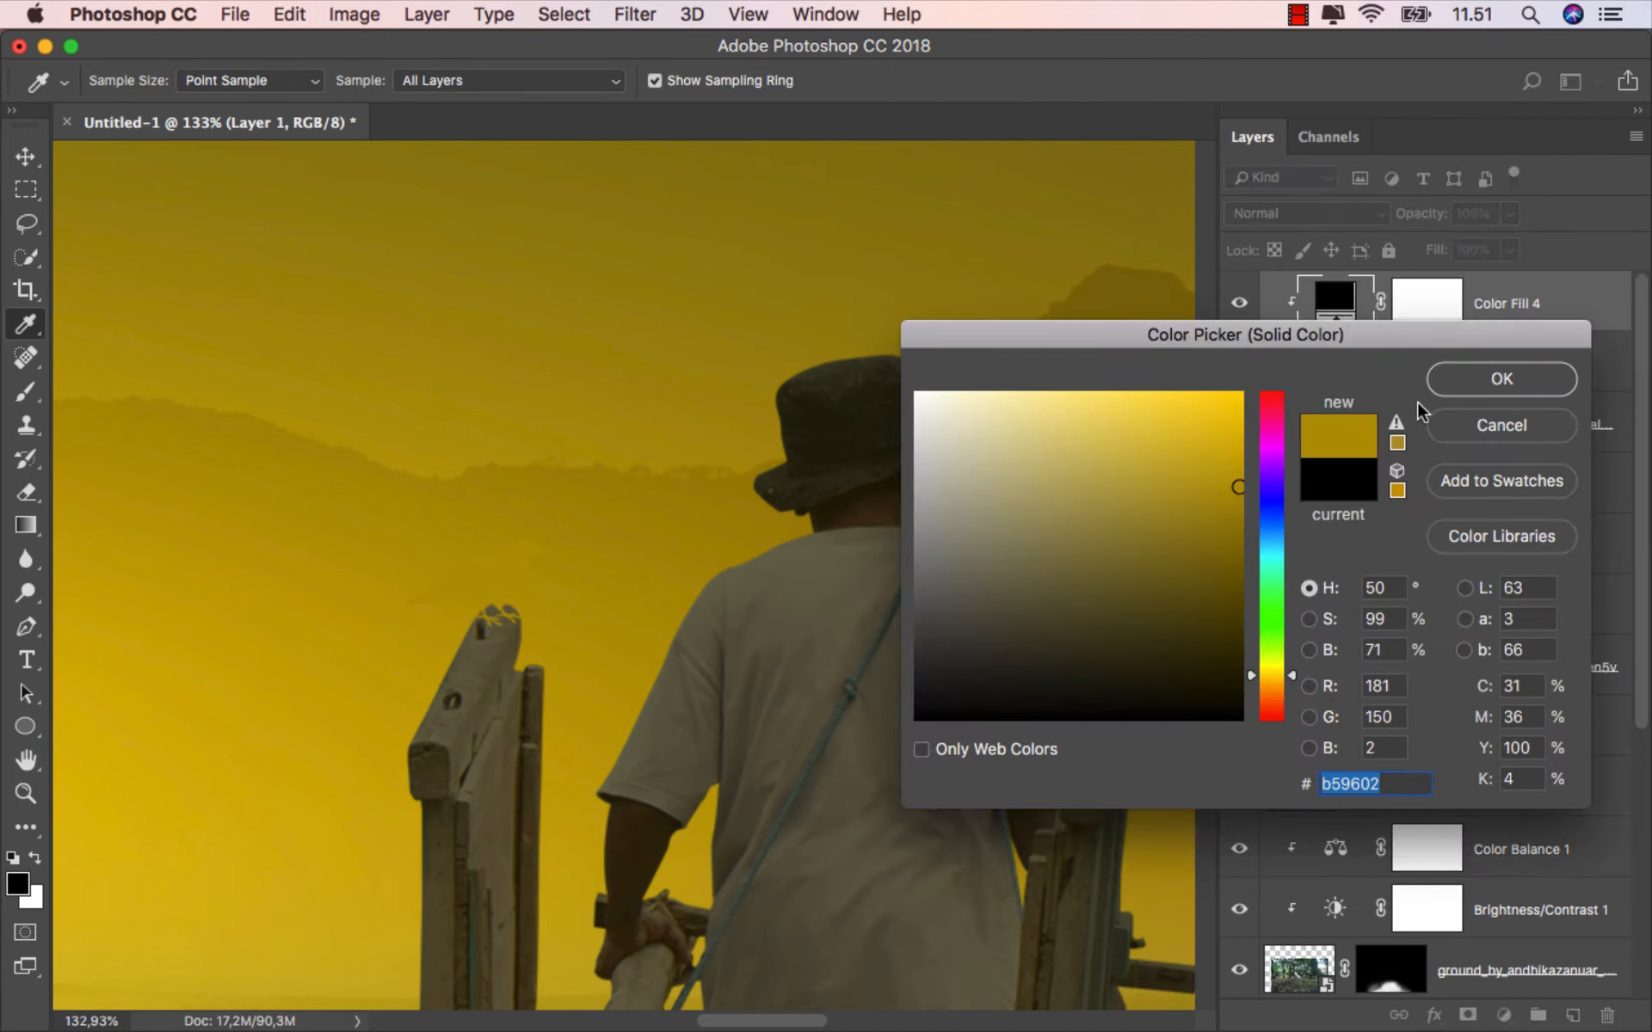
left_click(1498, 379)
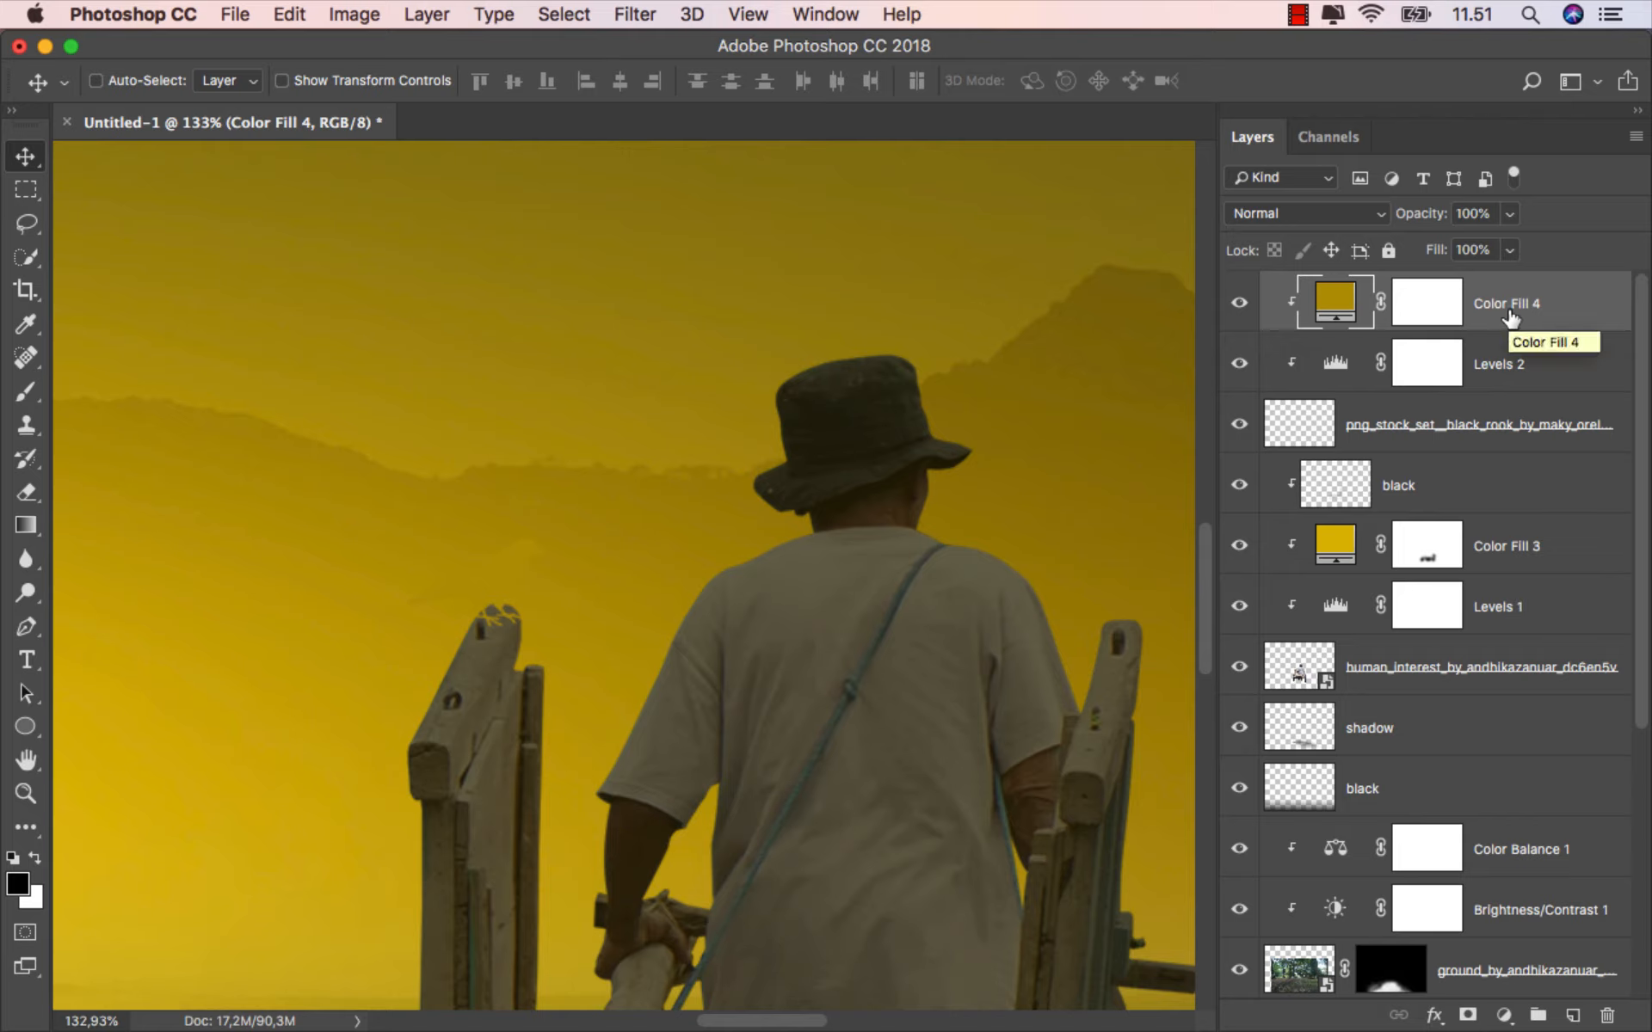
left_click(1504, 251)
left_click_drag(1419, 280, 1411, 280)
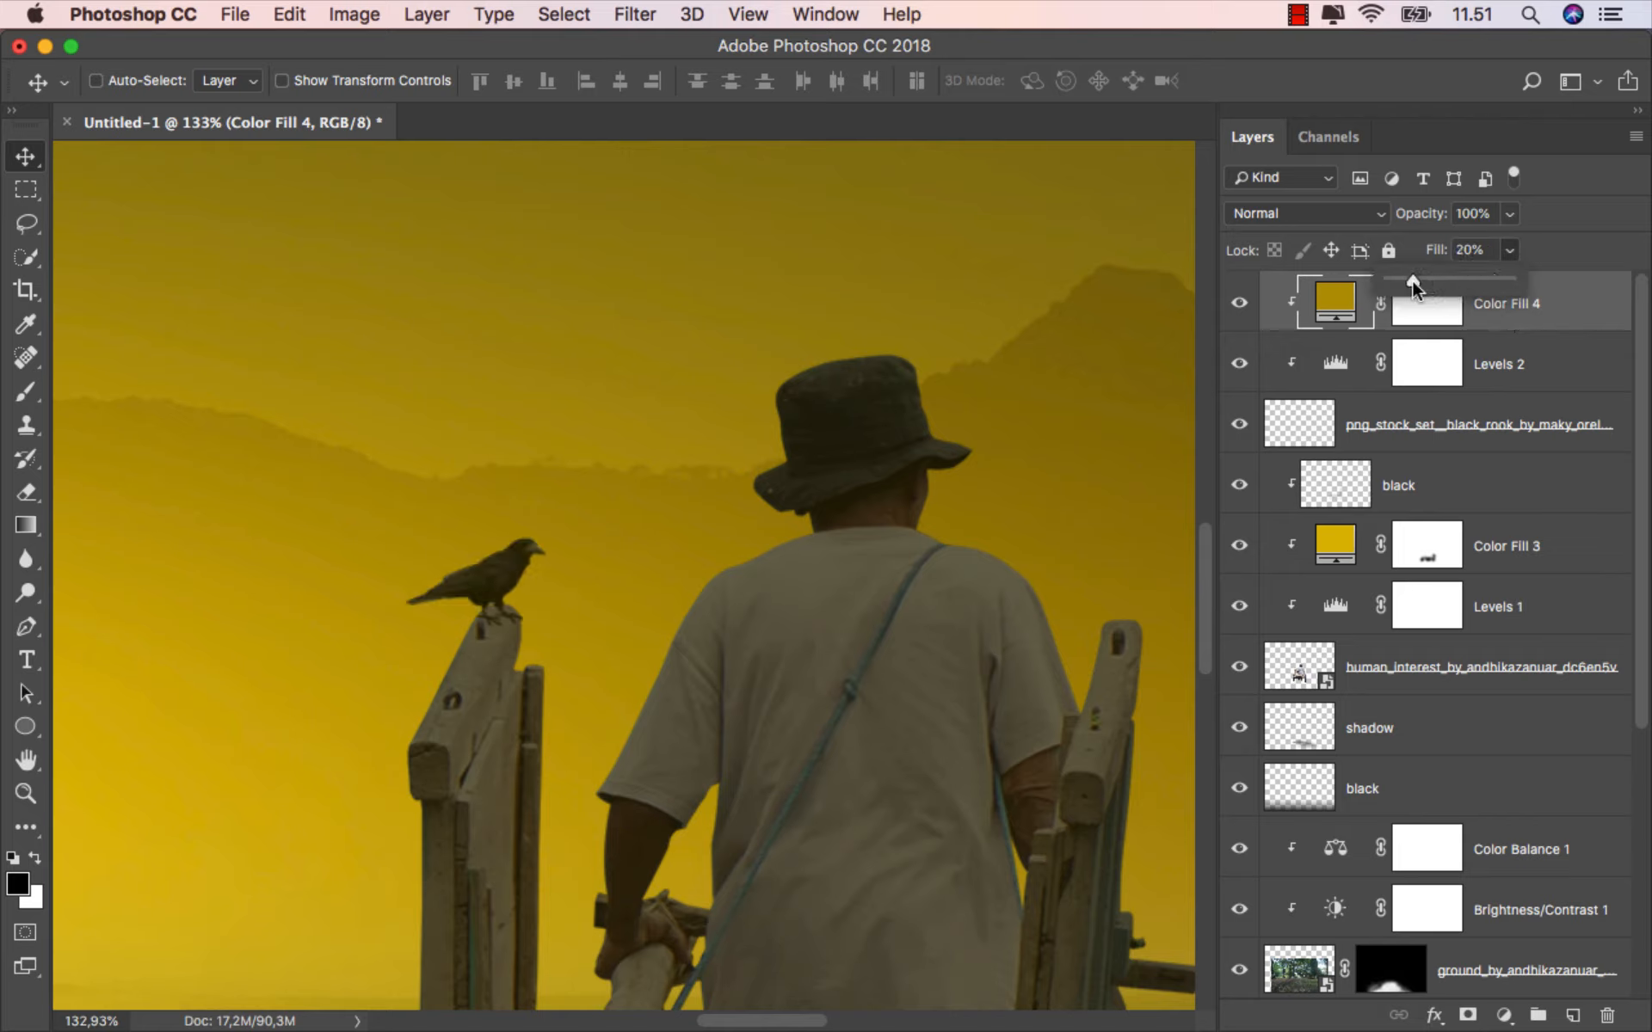
left_click(1246, 312)
left_click(1247, 312)
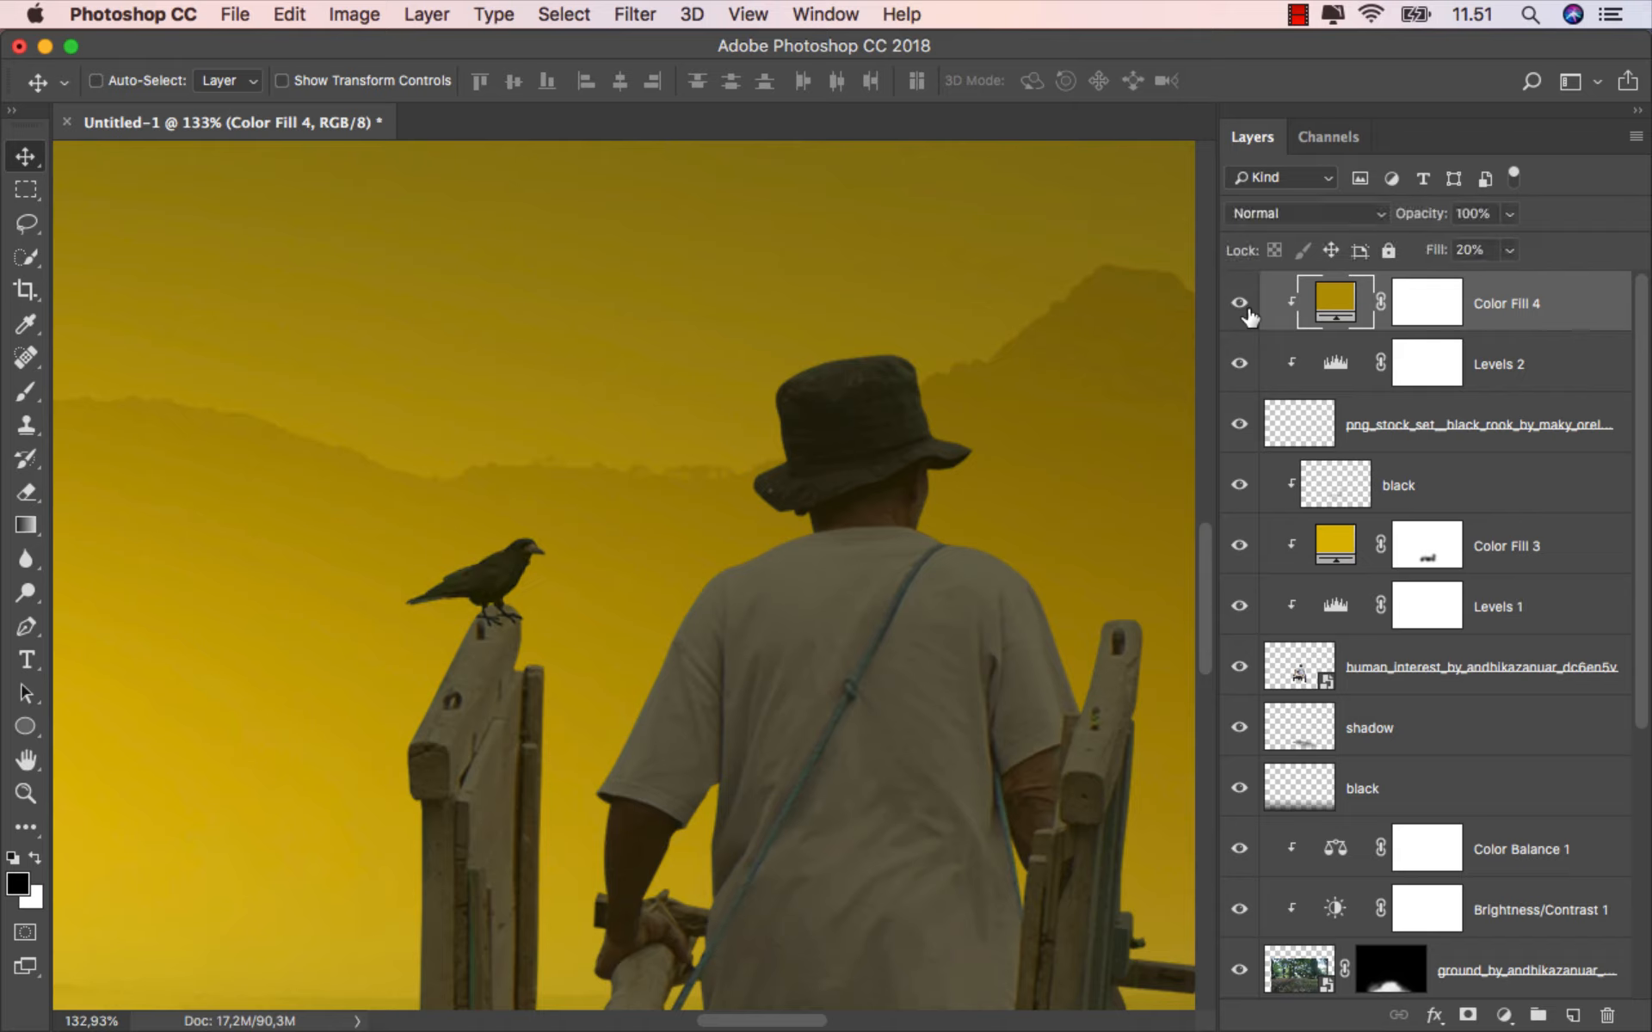
Add a clipped layer named shadow above the man's black layer and set its blend mode to Soft Light.
left_click(1467, 479)
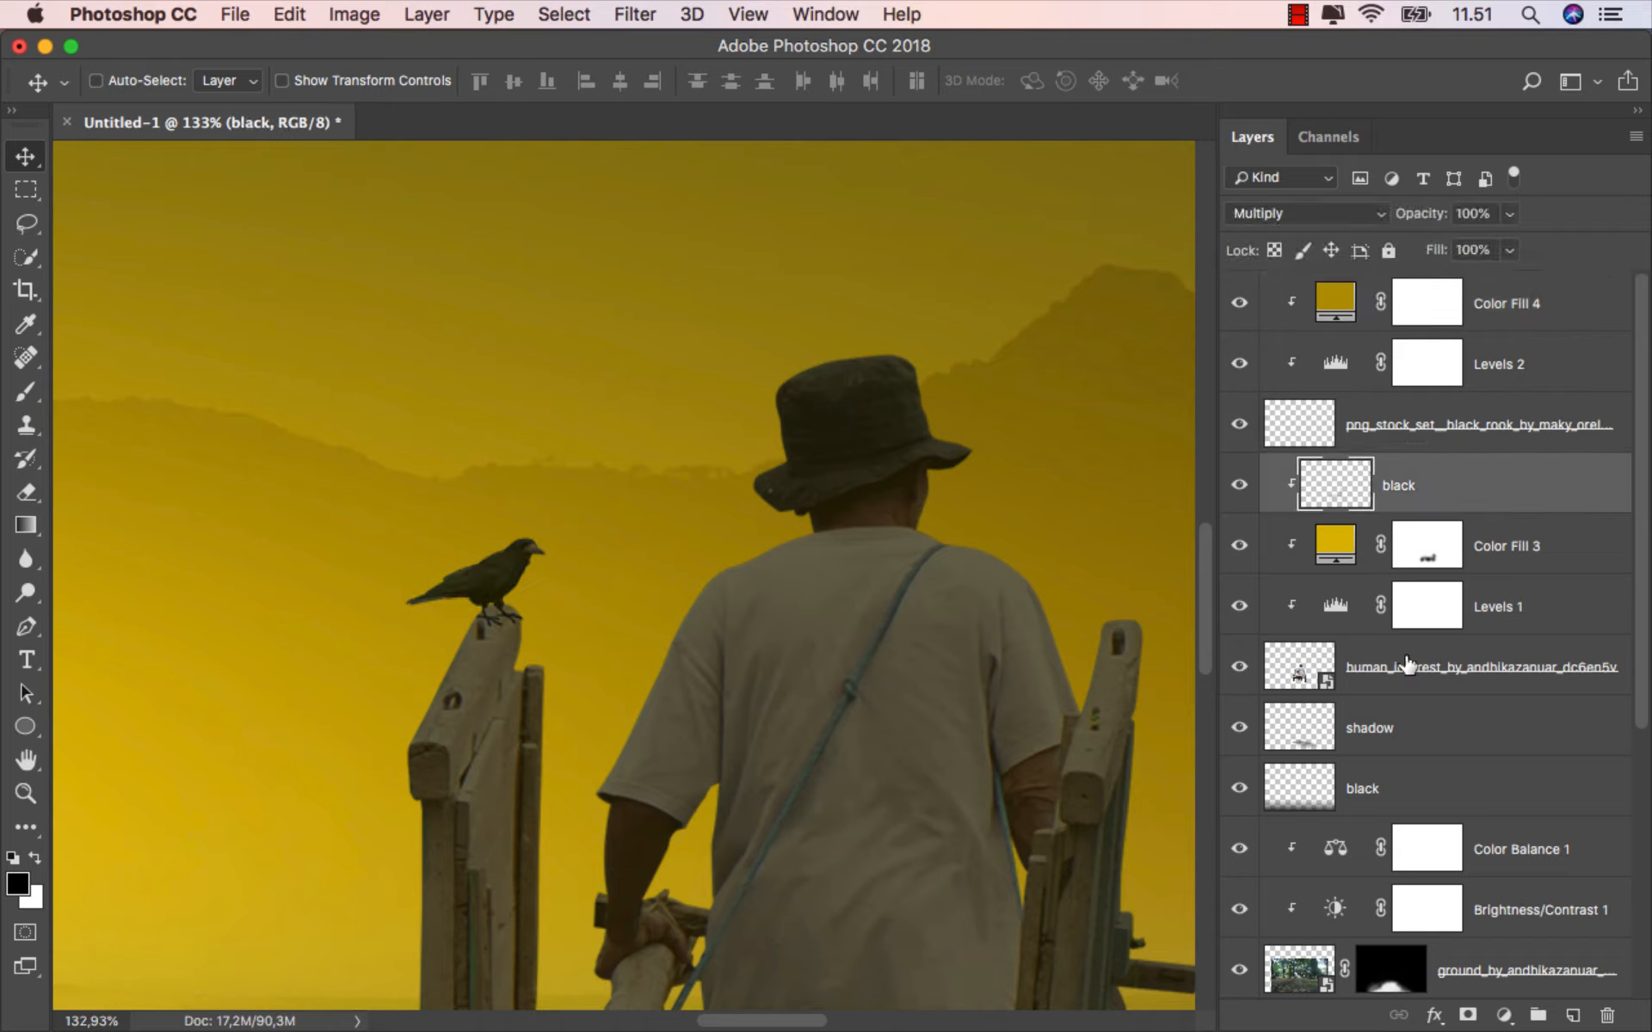
key("super+alt+shift+n")
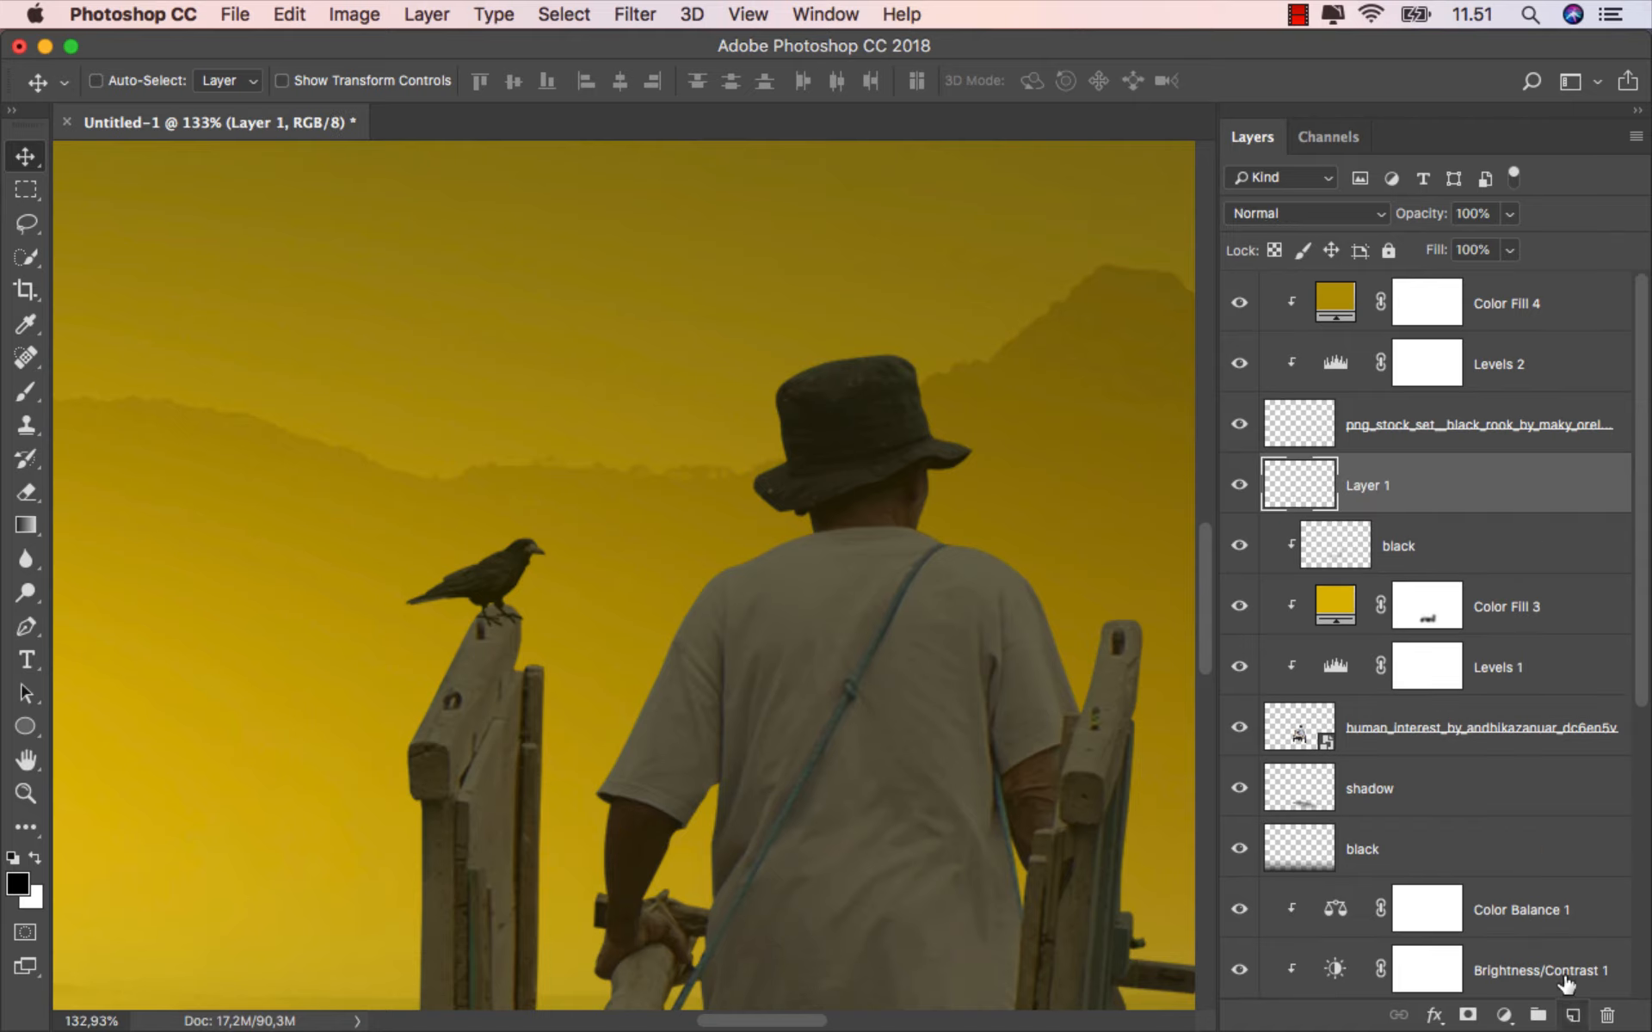
right_click(1386, 517)
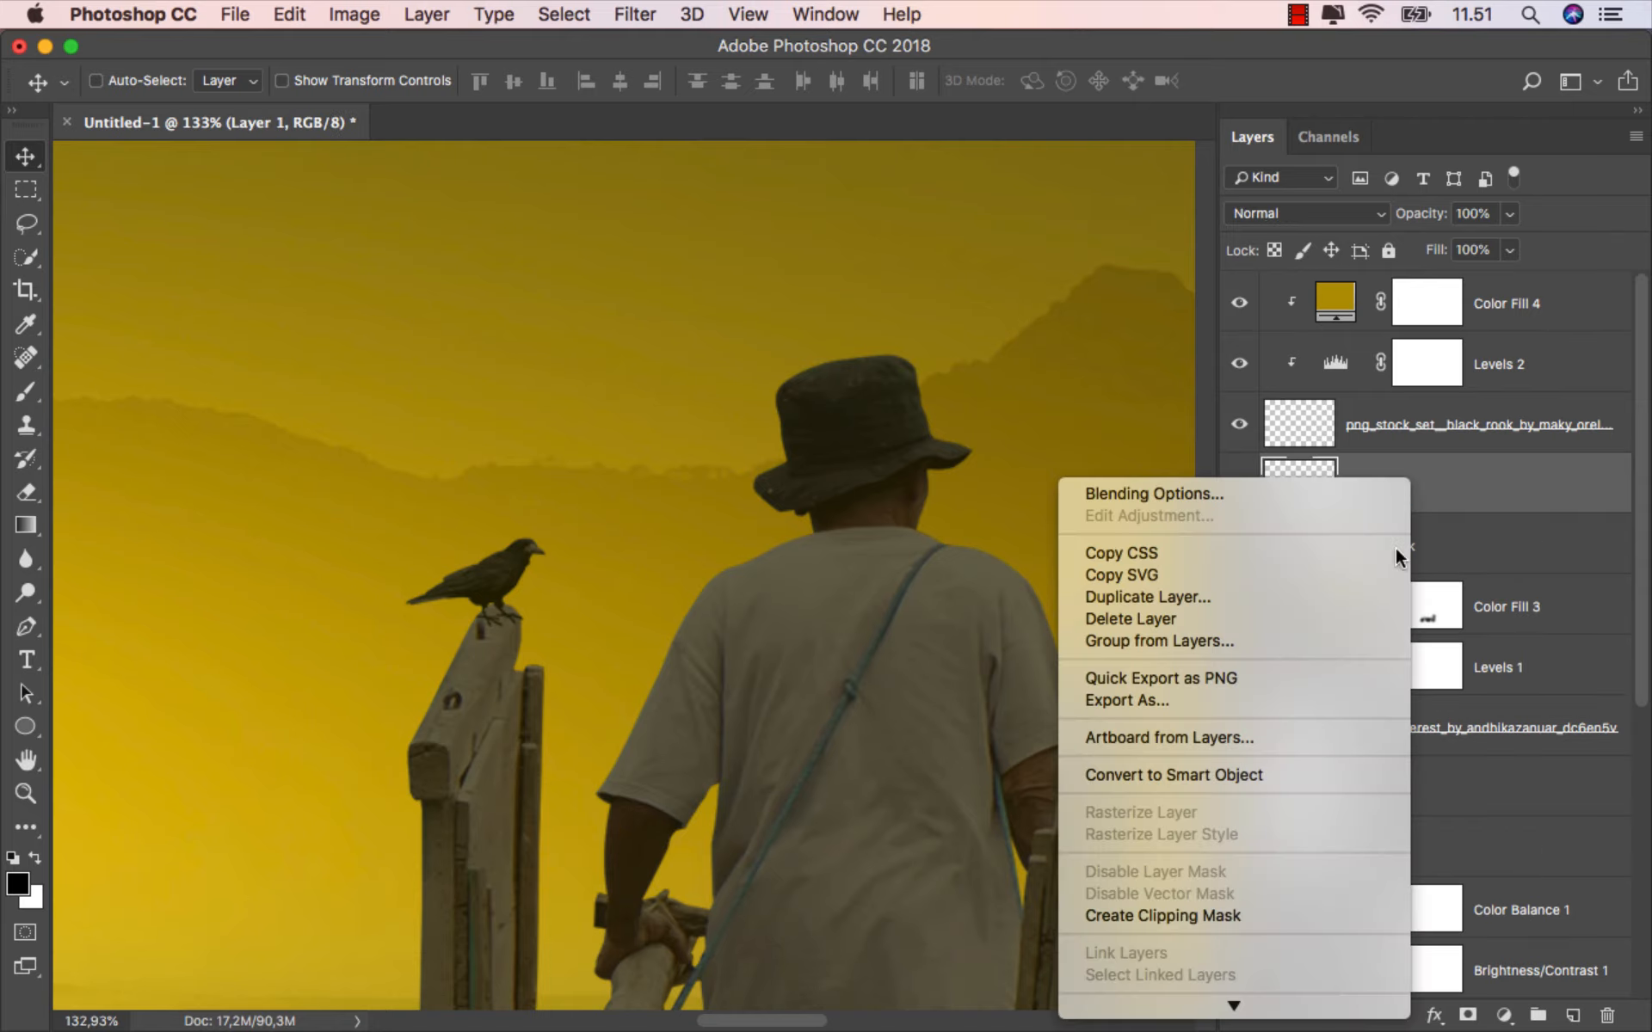
left_click(1267, 910)
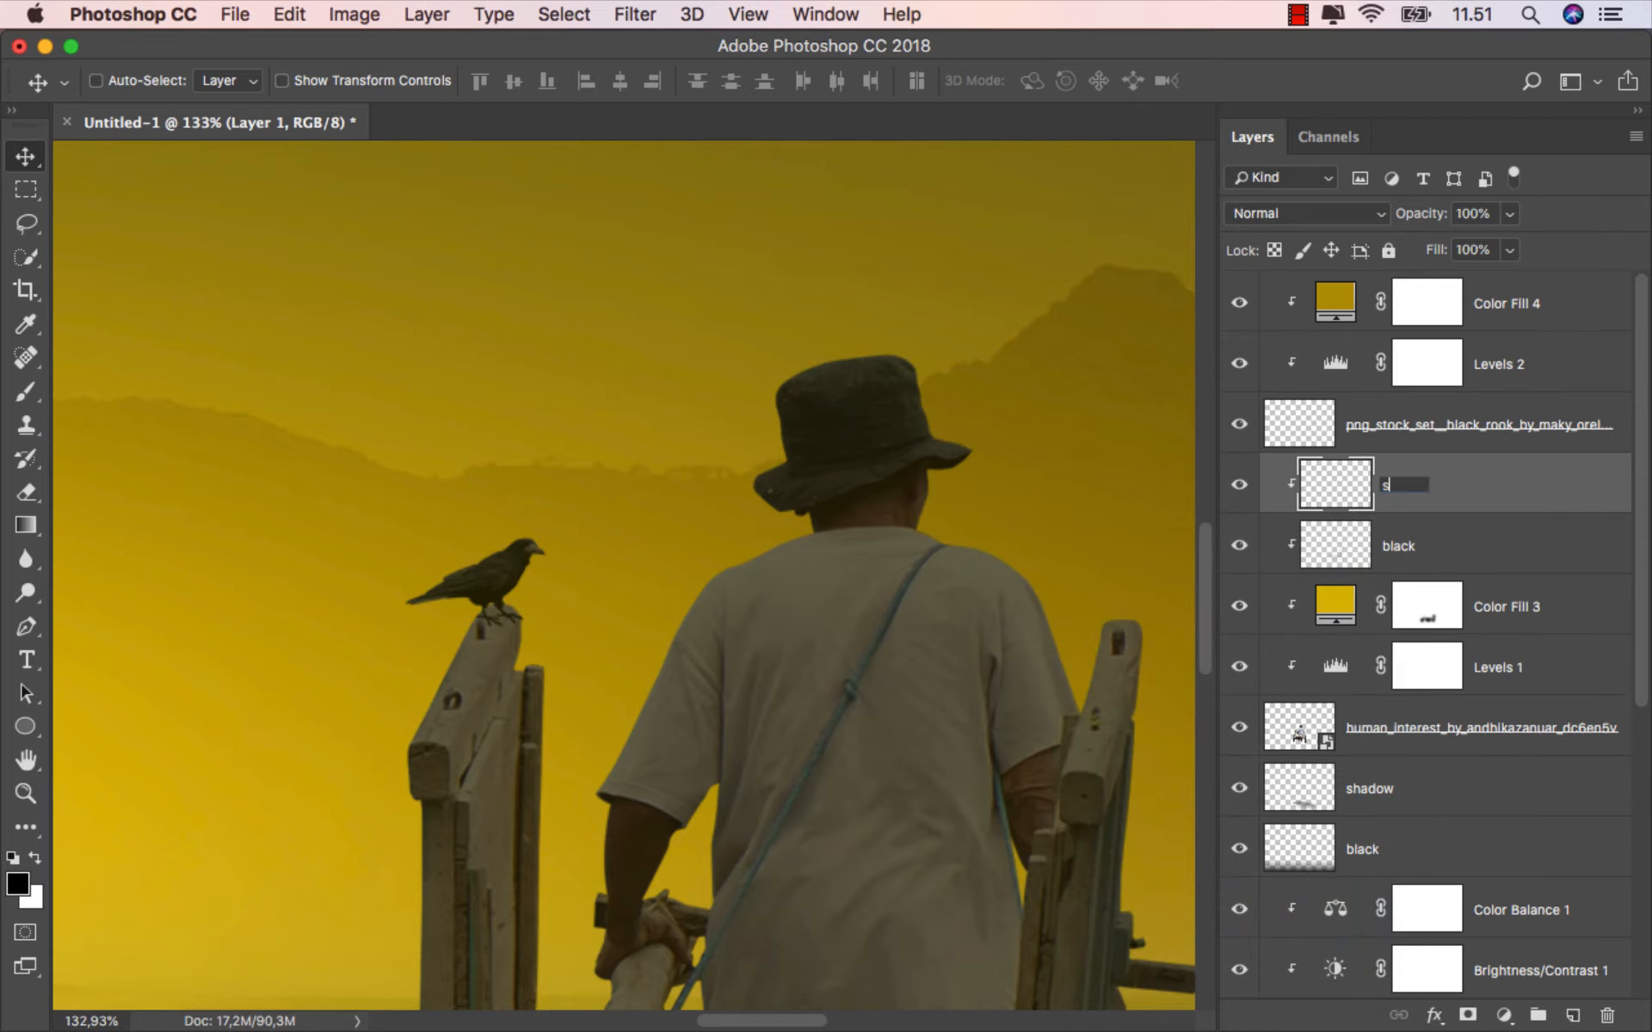
key("Return")
left_click(1301, 215)
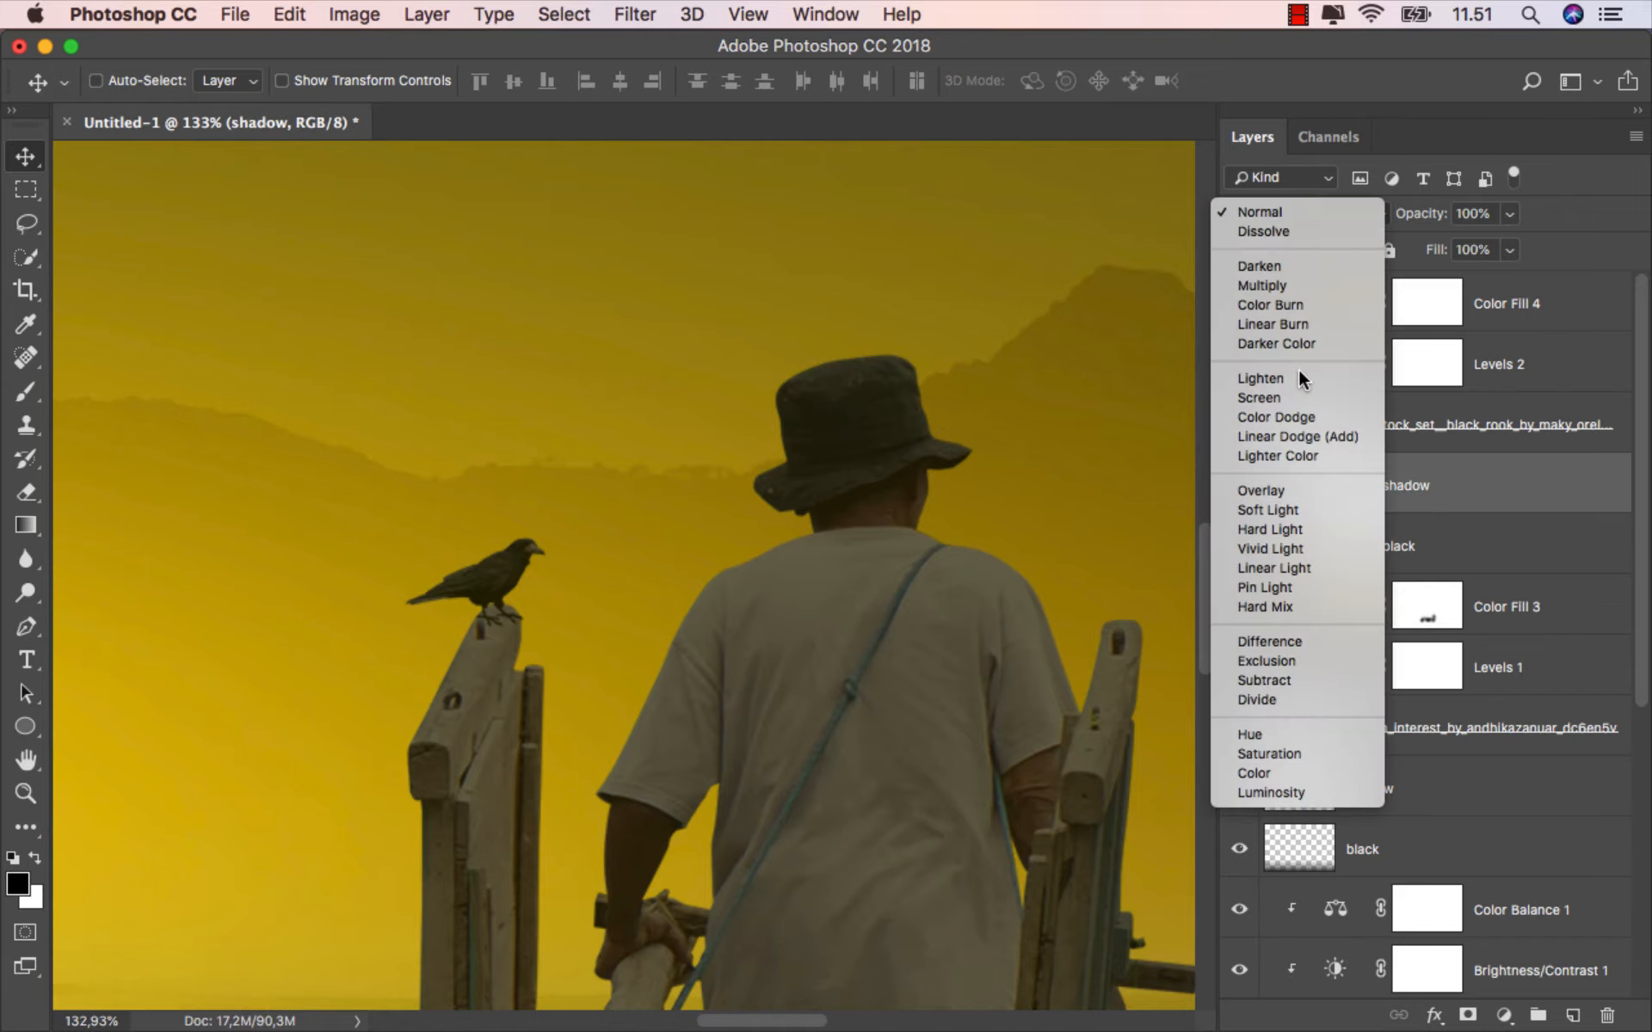
left_click(1302, 508)
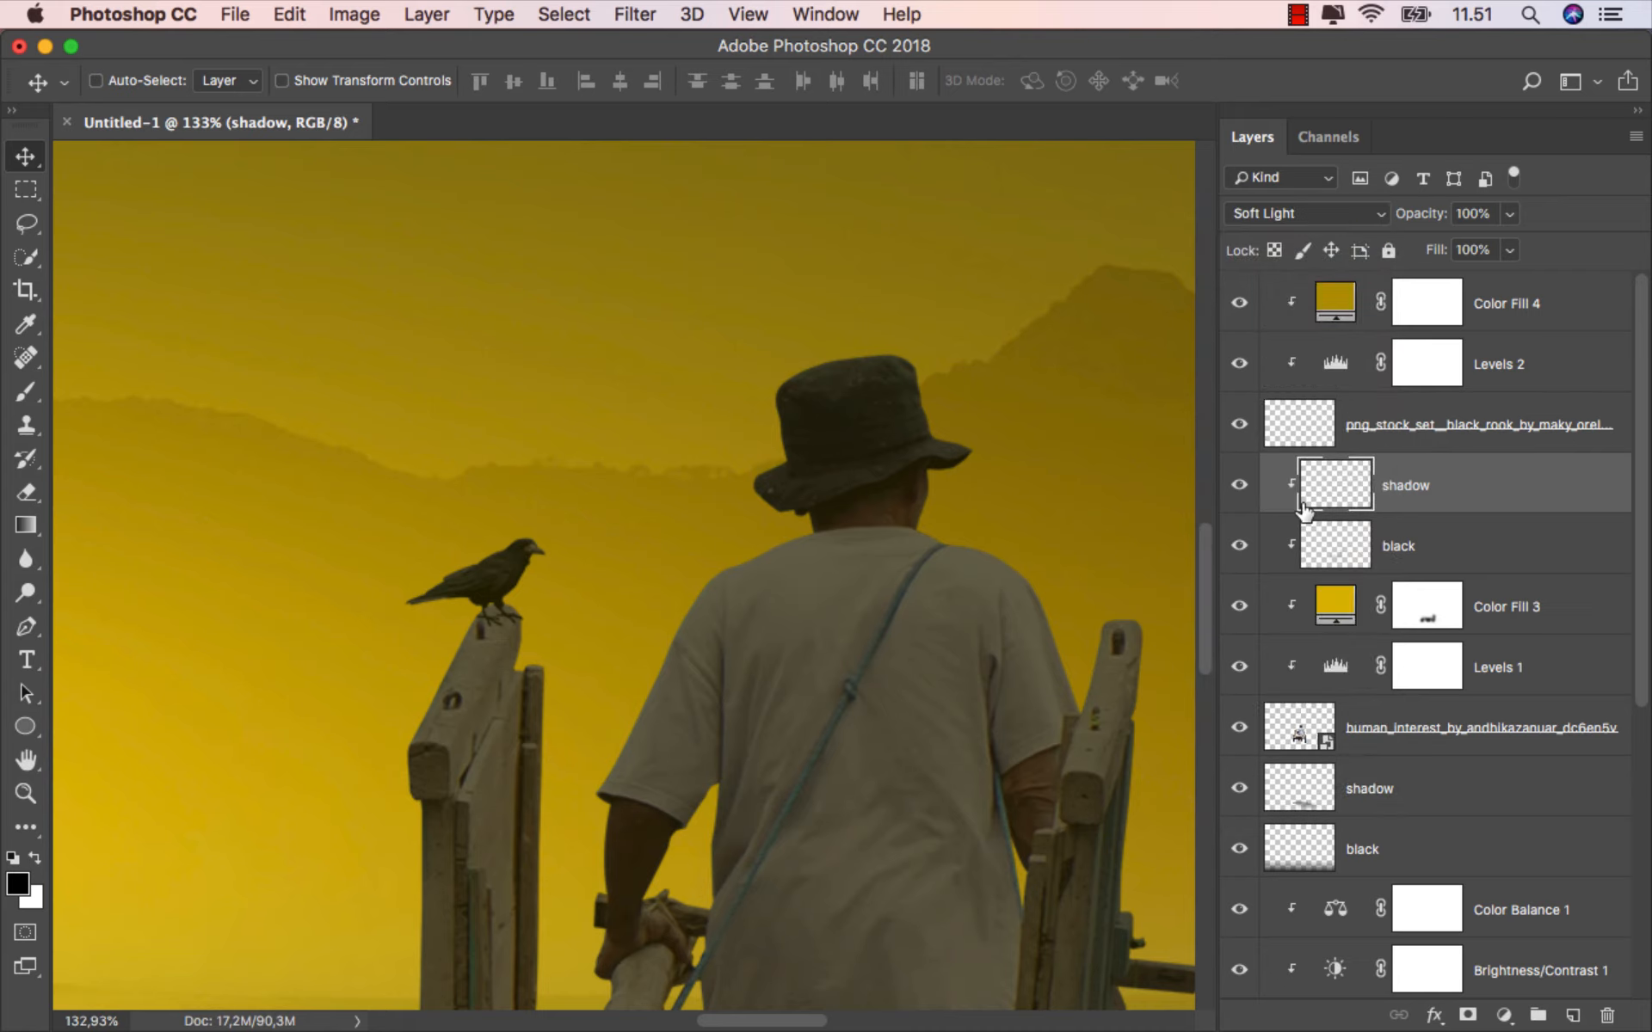
Paint the rook's black shadow on the top of the left cart post with a soft round 7 px brush at 100% opacity.
left_click(26, 392)
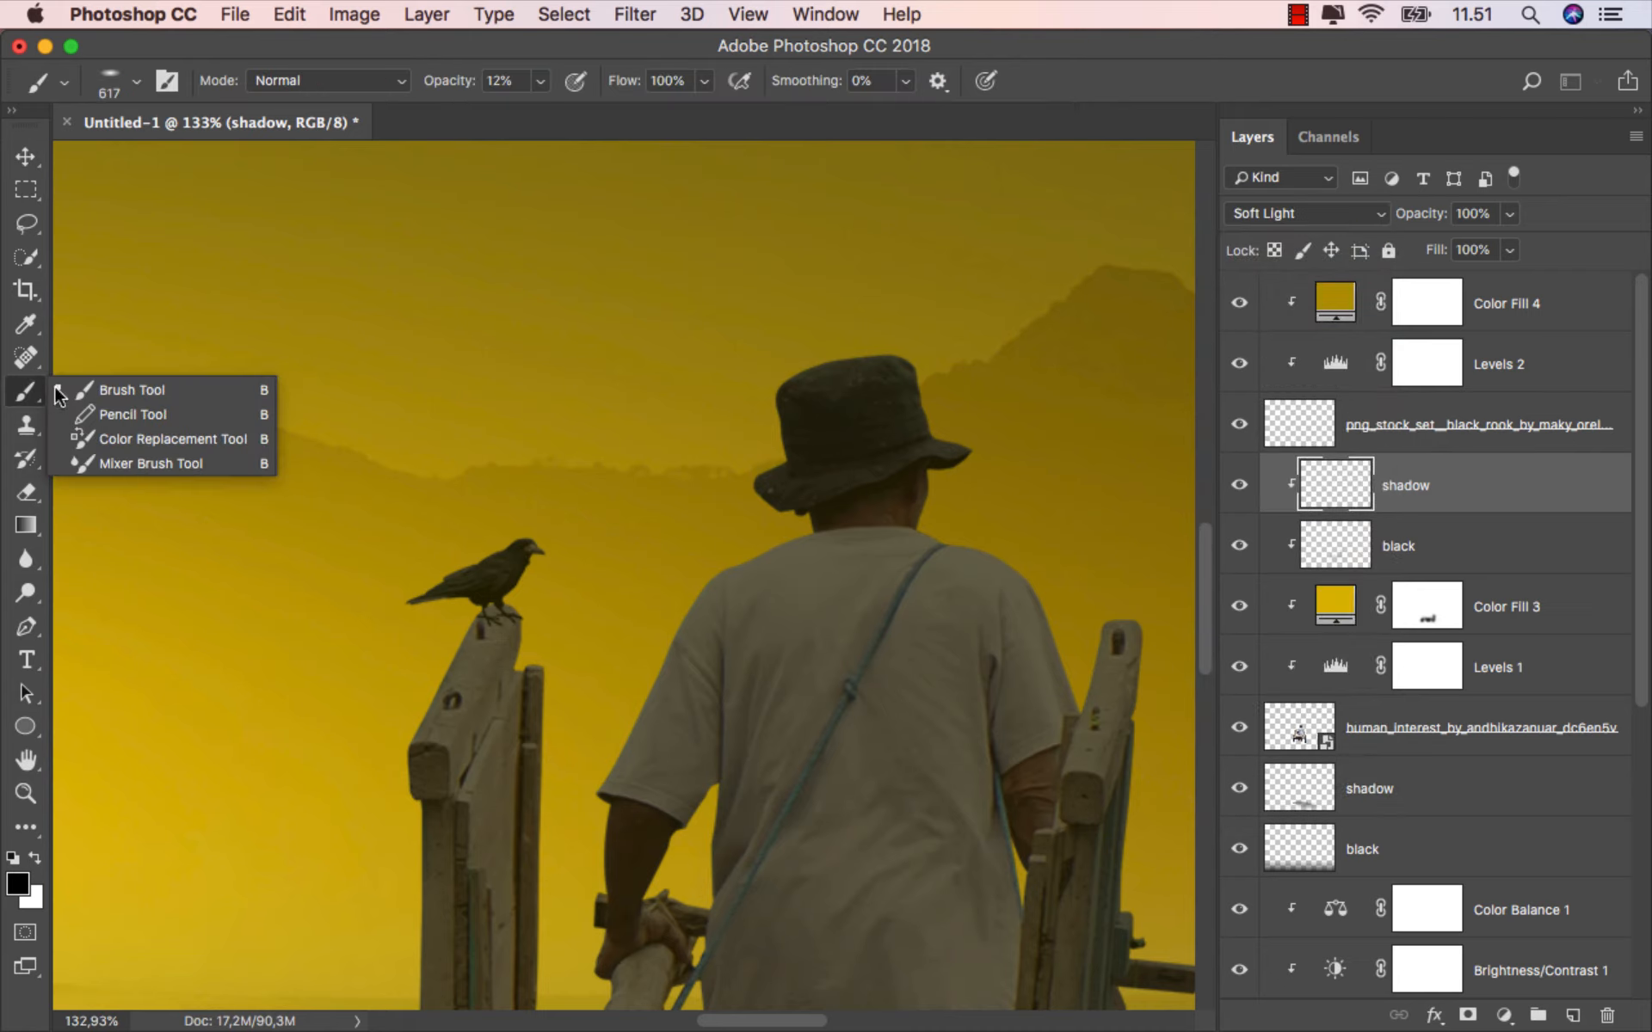
left_click(147, 381)
right_click(680, 575)
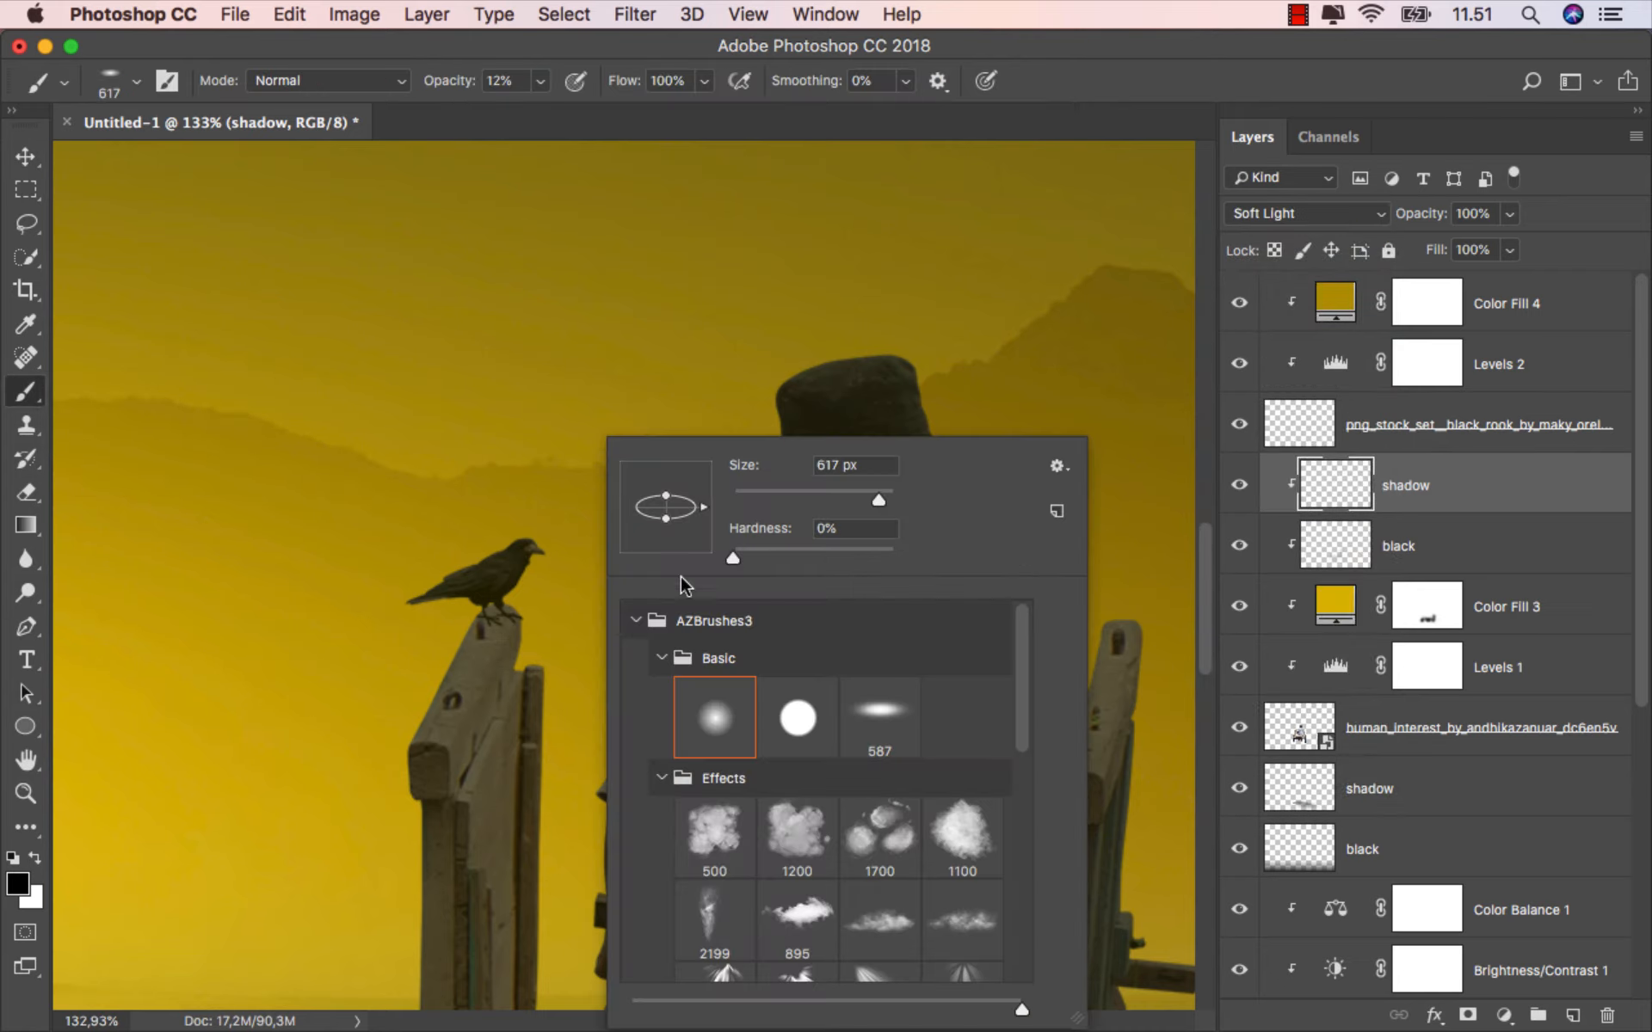
left_click(721, 714)
left_click(540, 82)
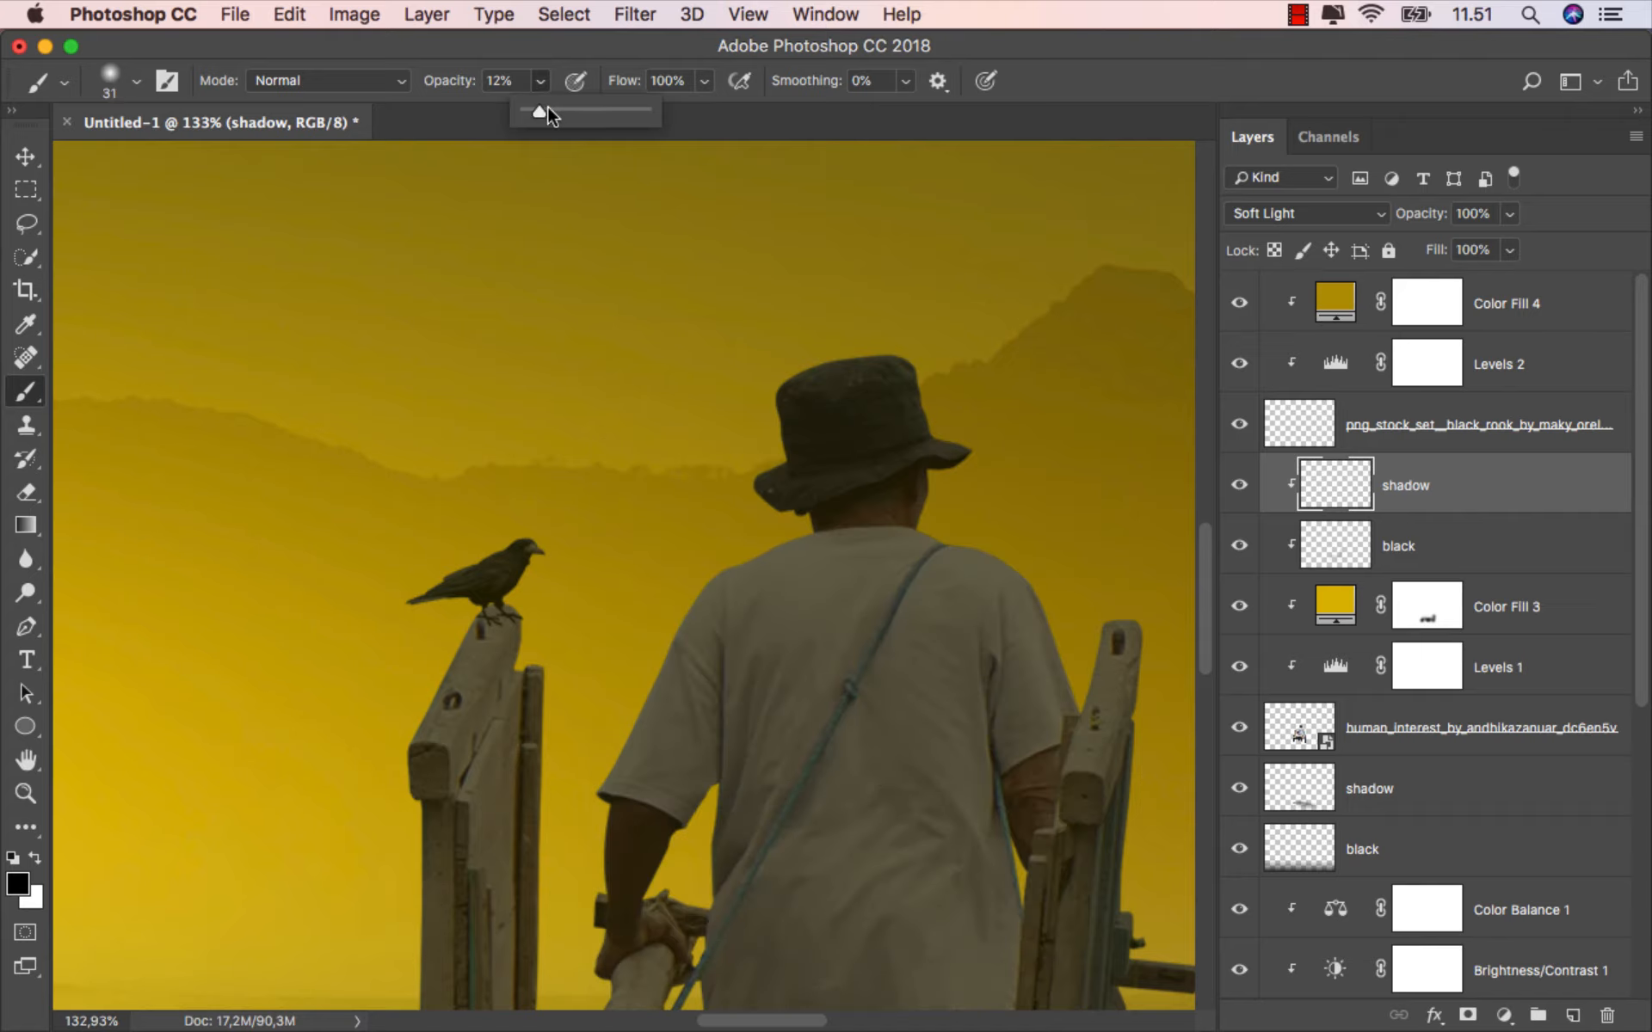
left_click(576, 80)
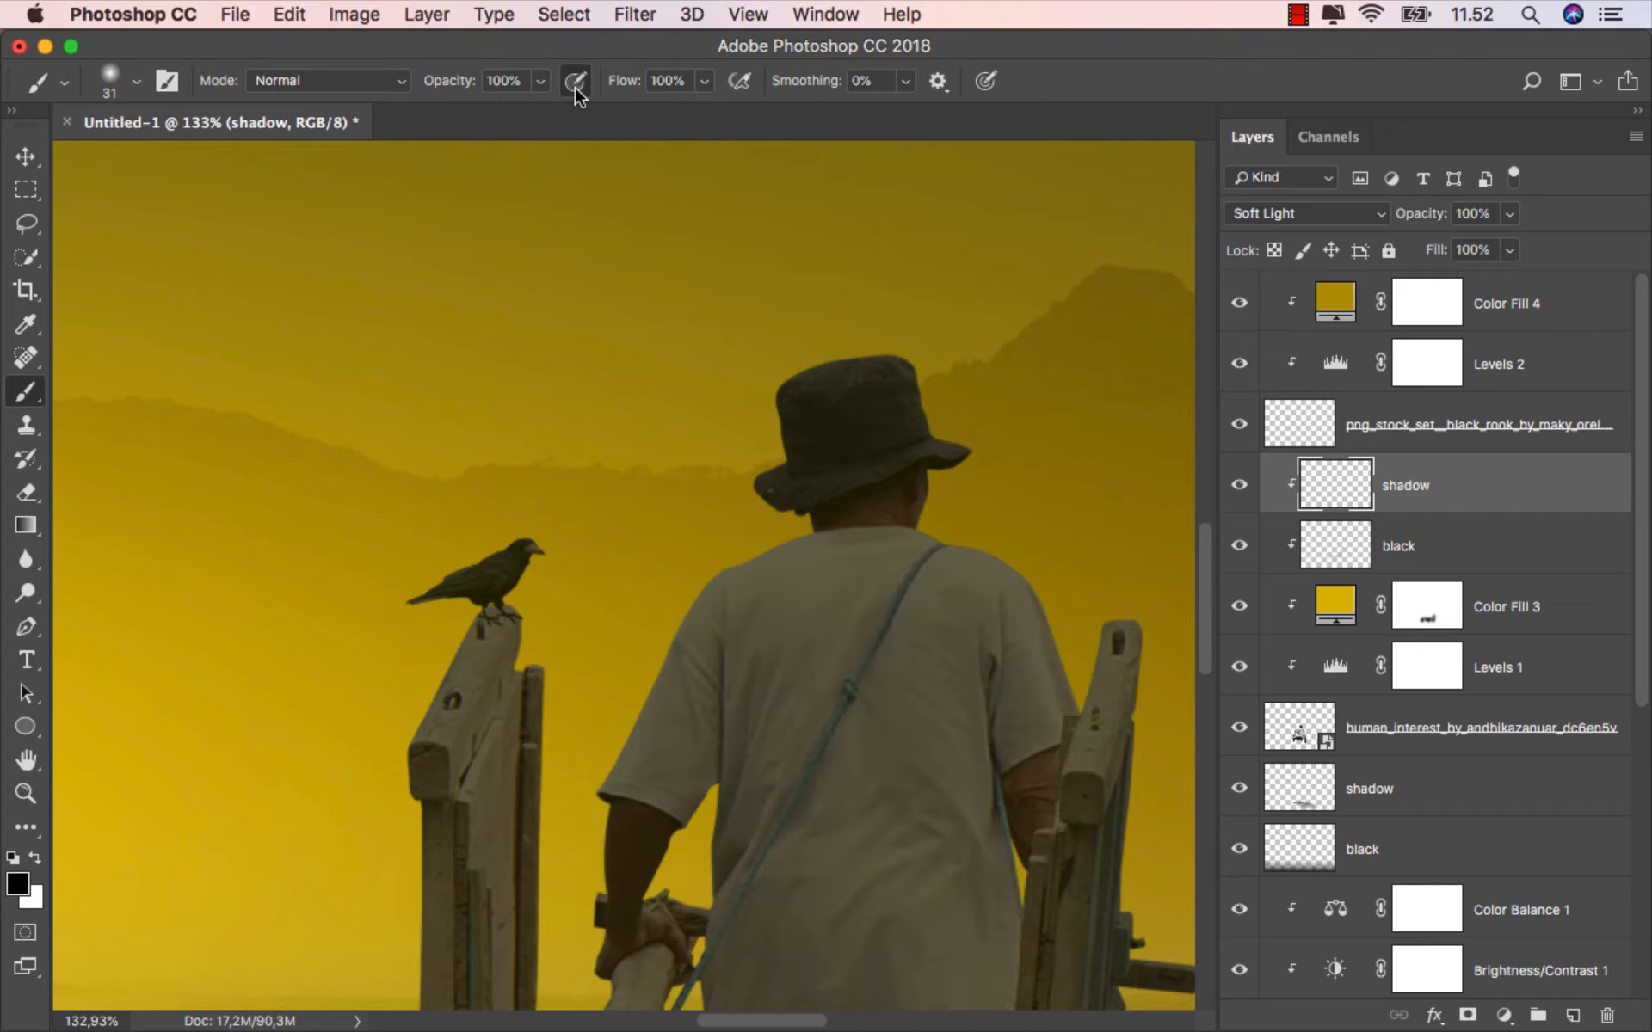
scroll(527, 621, "up", 4)
left_click_drag(481, 619, 447, 626)
scroll(490, 615, "up", 2)
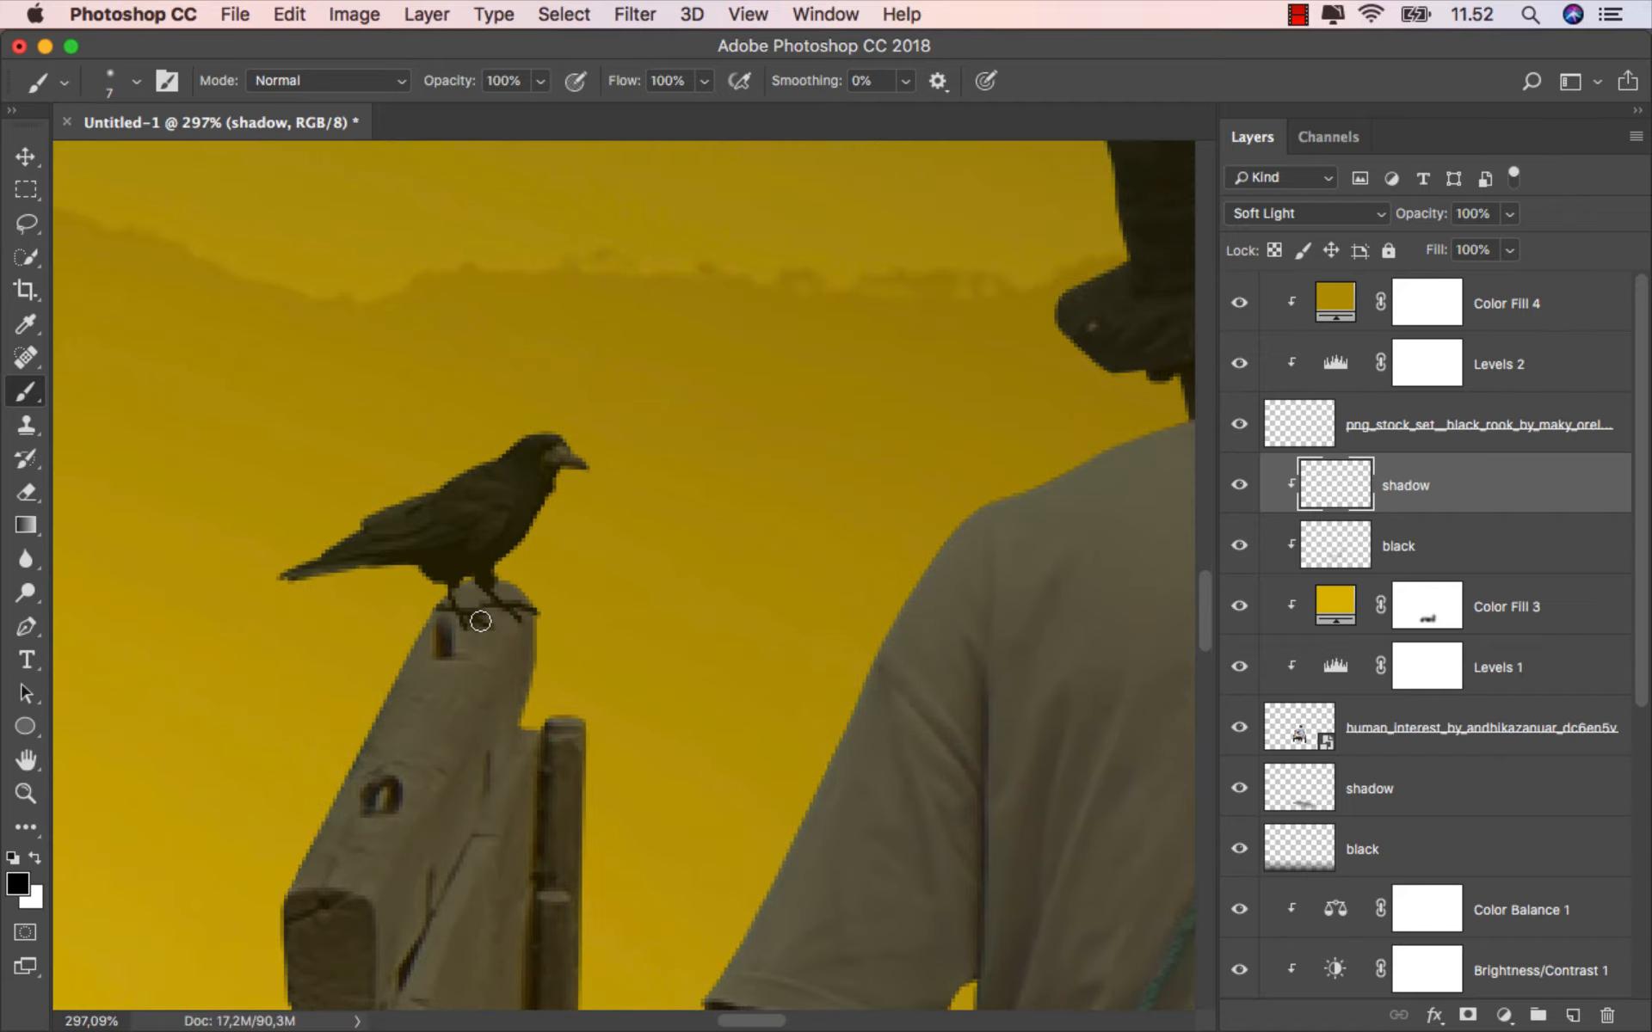
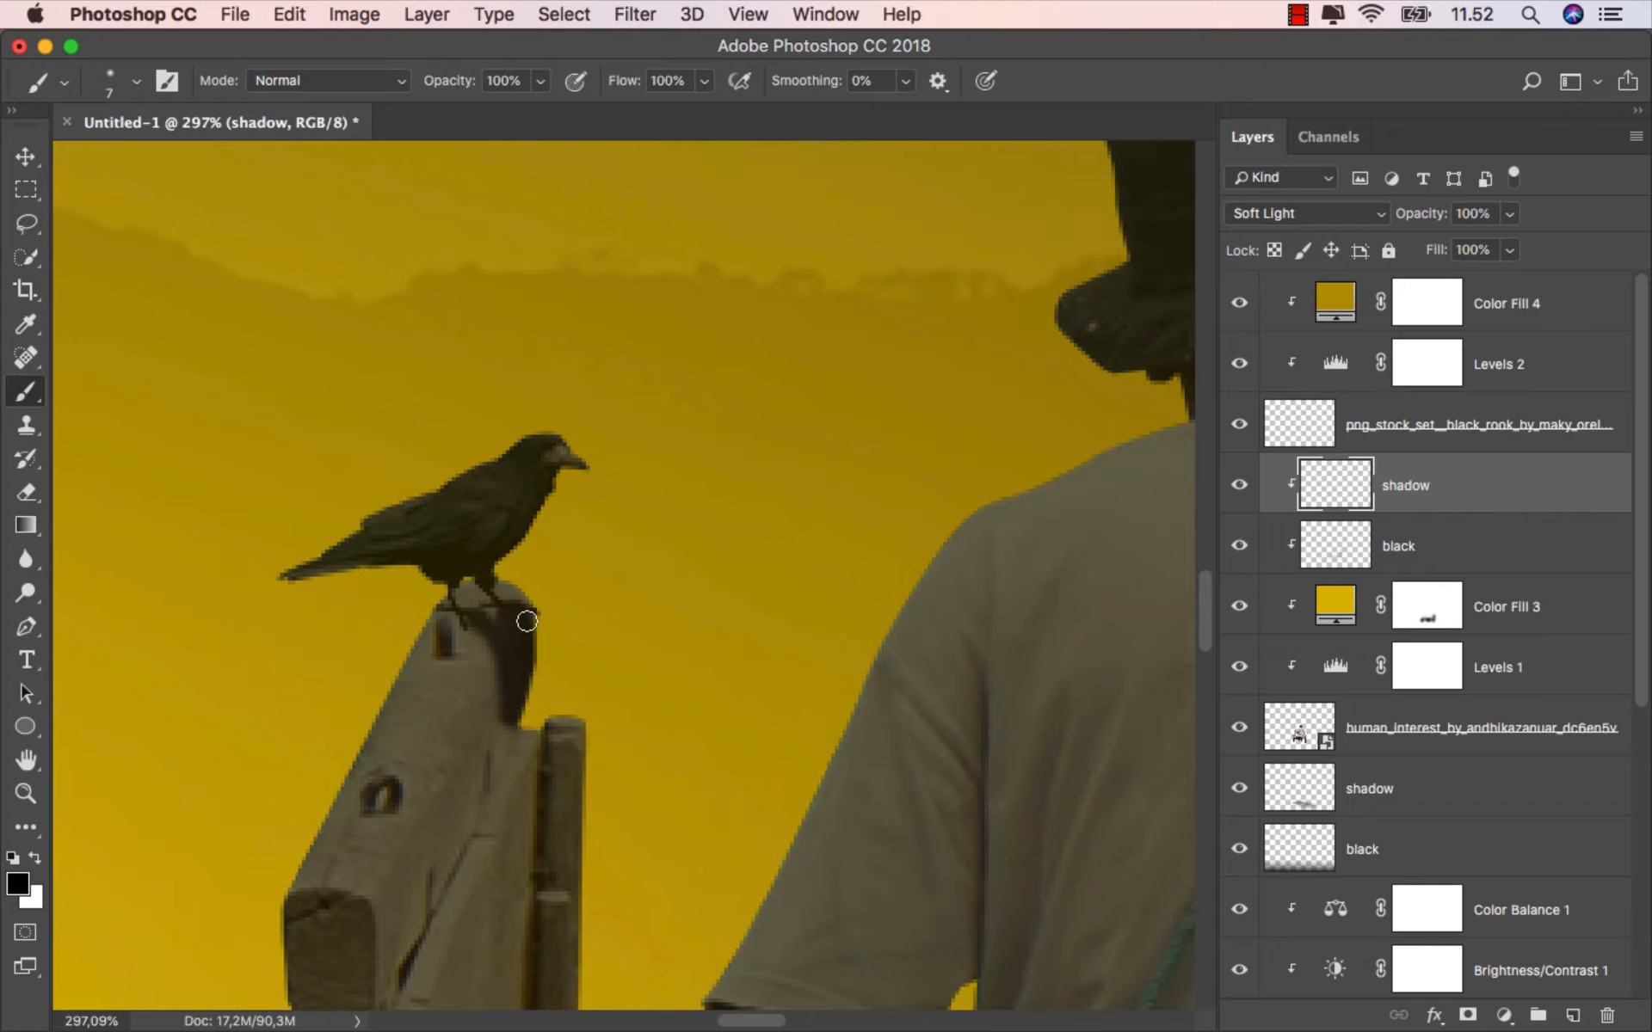
scroll(515, 668, "down", 2)
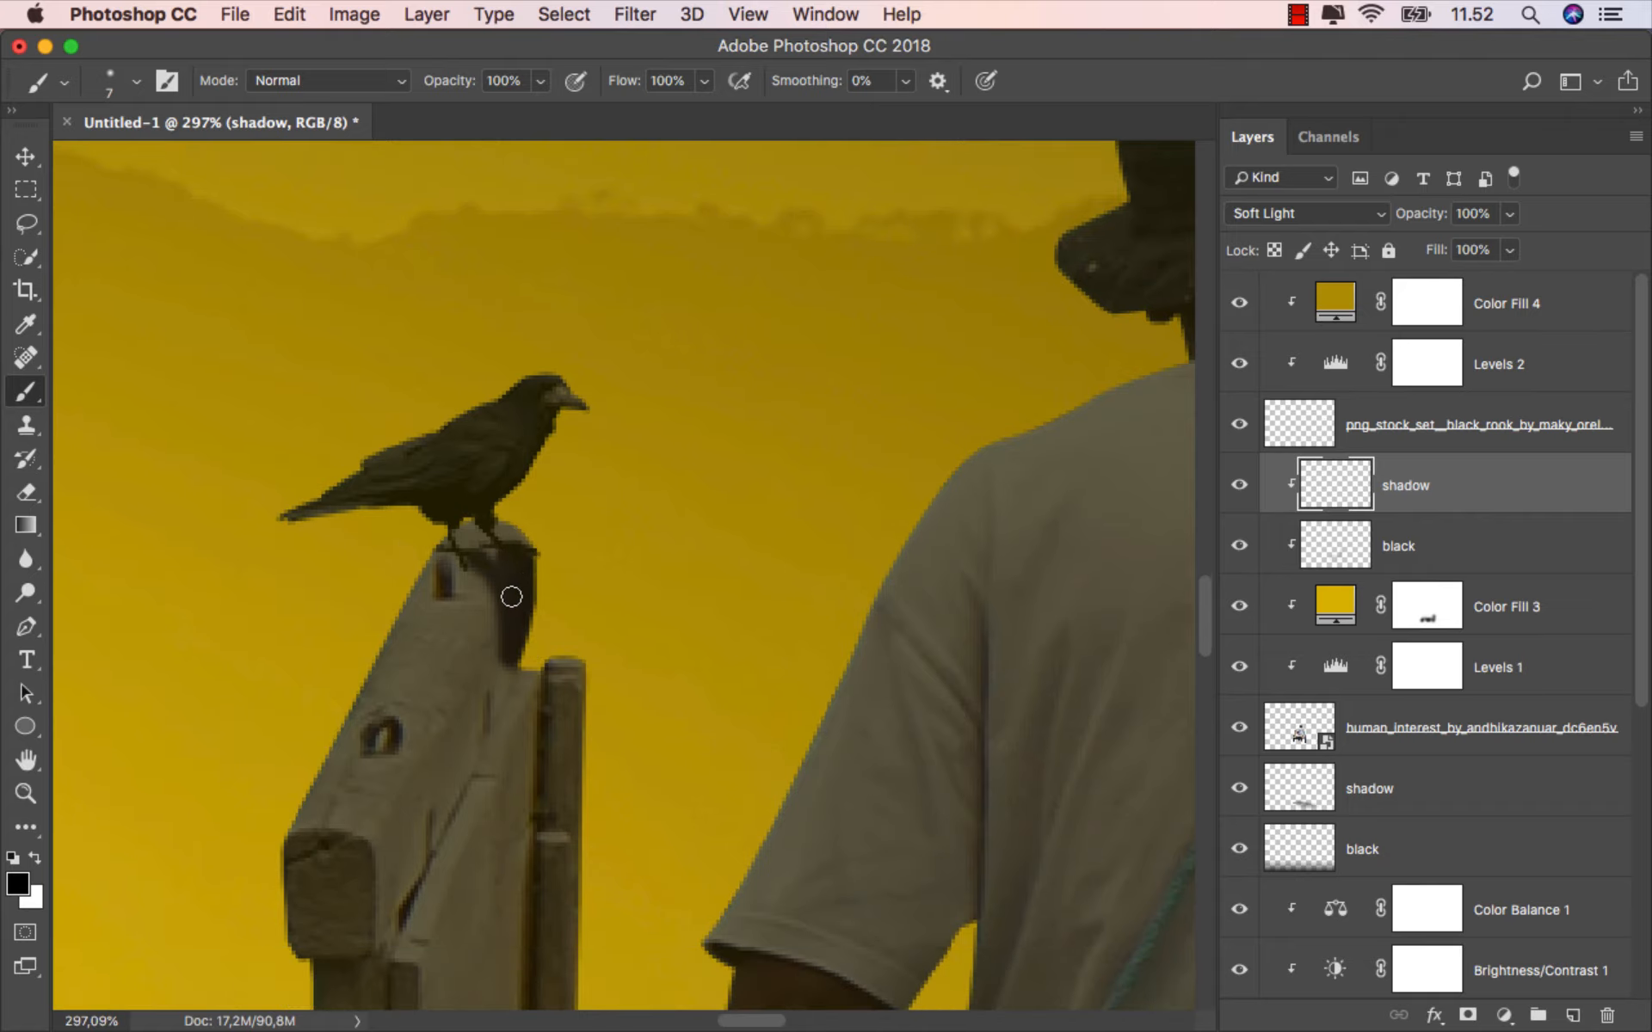
left_click_drag(519, 671, 536, 672)
scroll(634, 590, "down", 5)
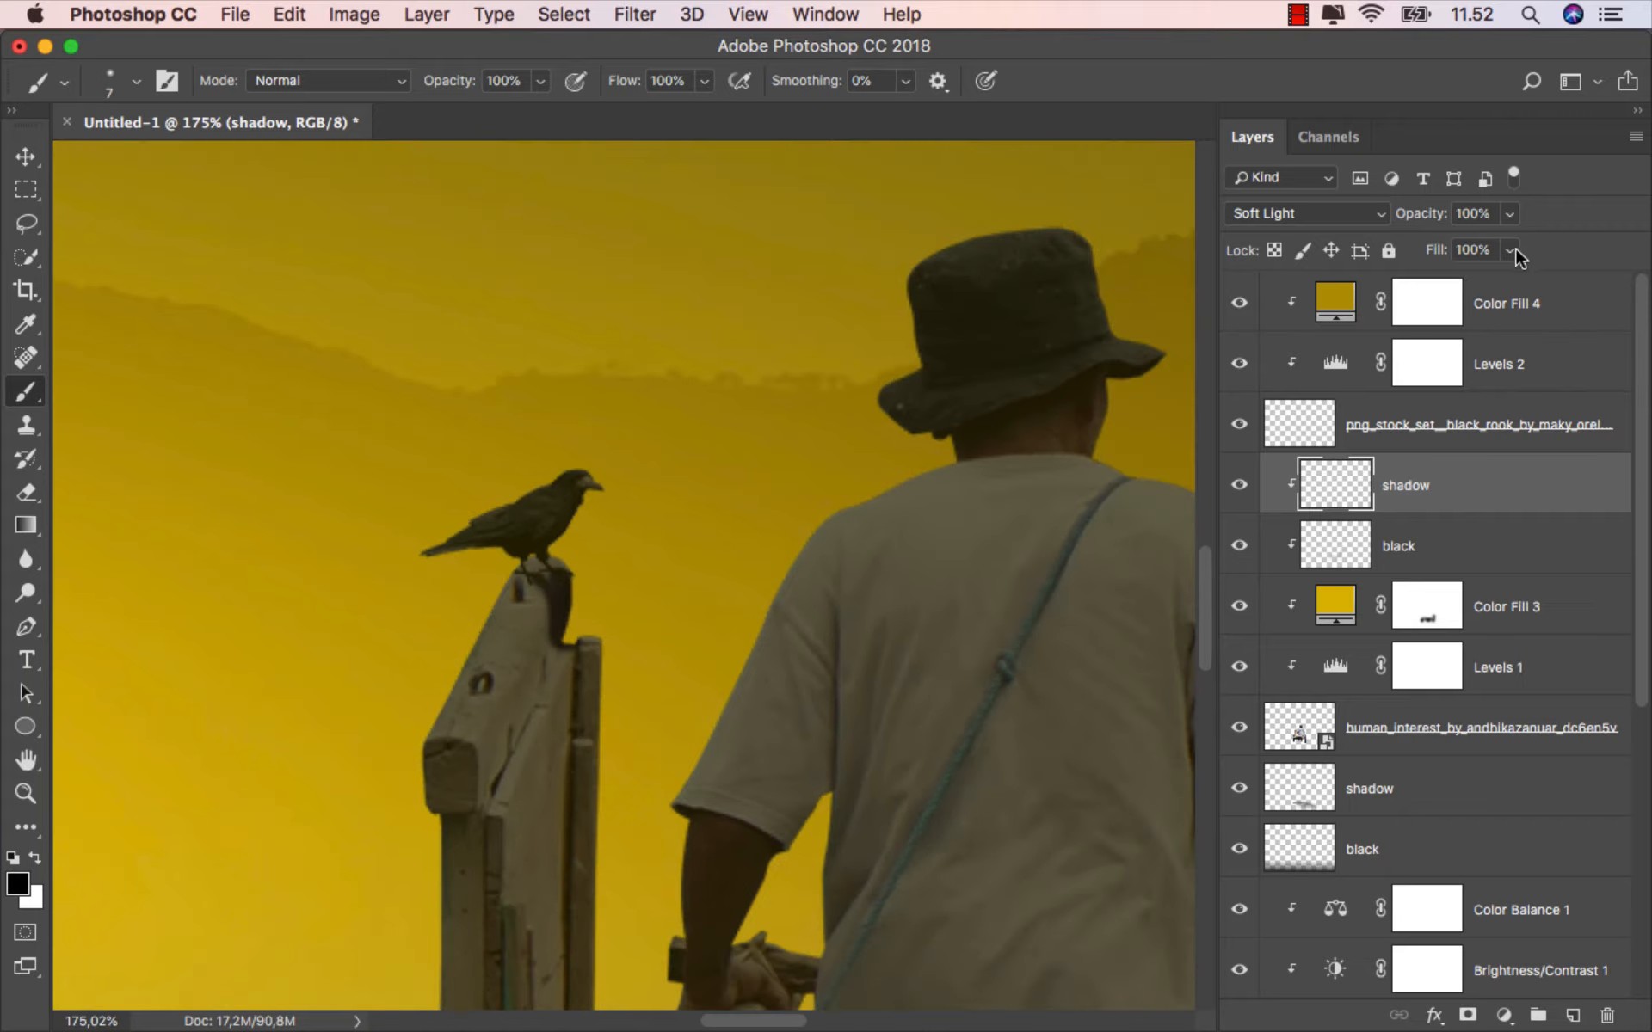
Lower the rook's shadow layer to 29% Fill and check it against the whole image.
left_click(1515, 248)
left_click_drag(1516, 280, 1425, 281)
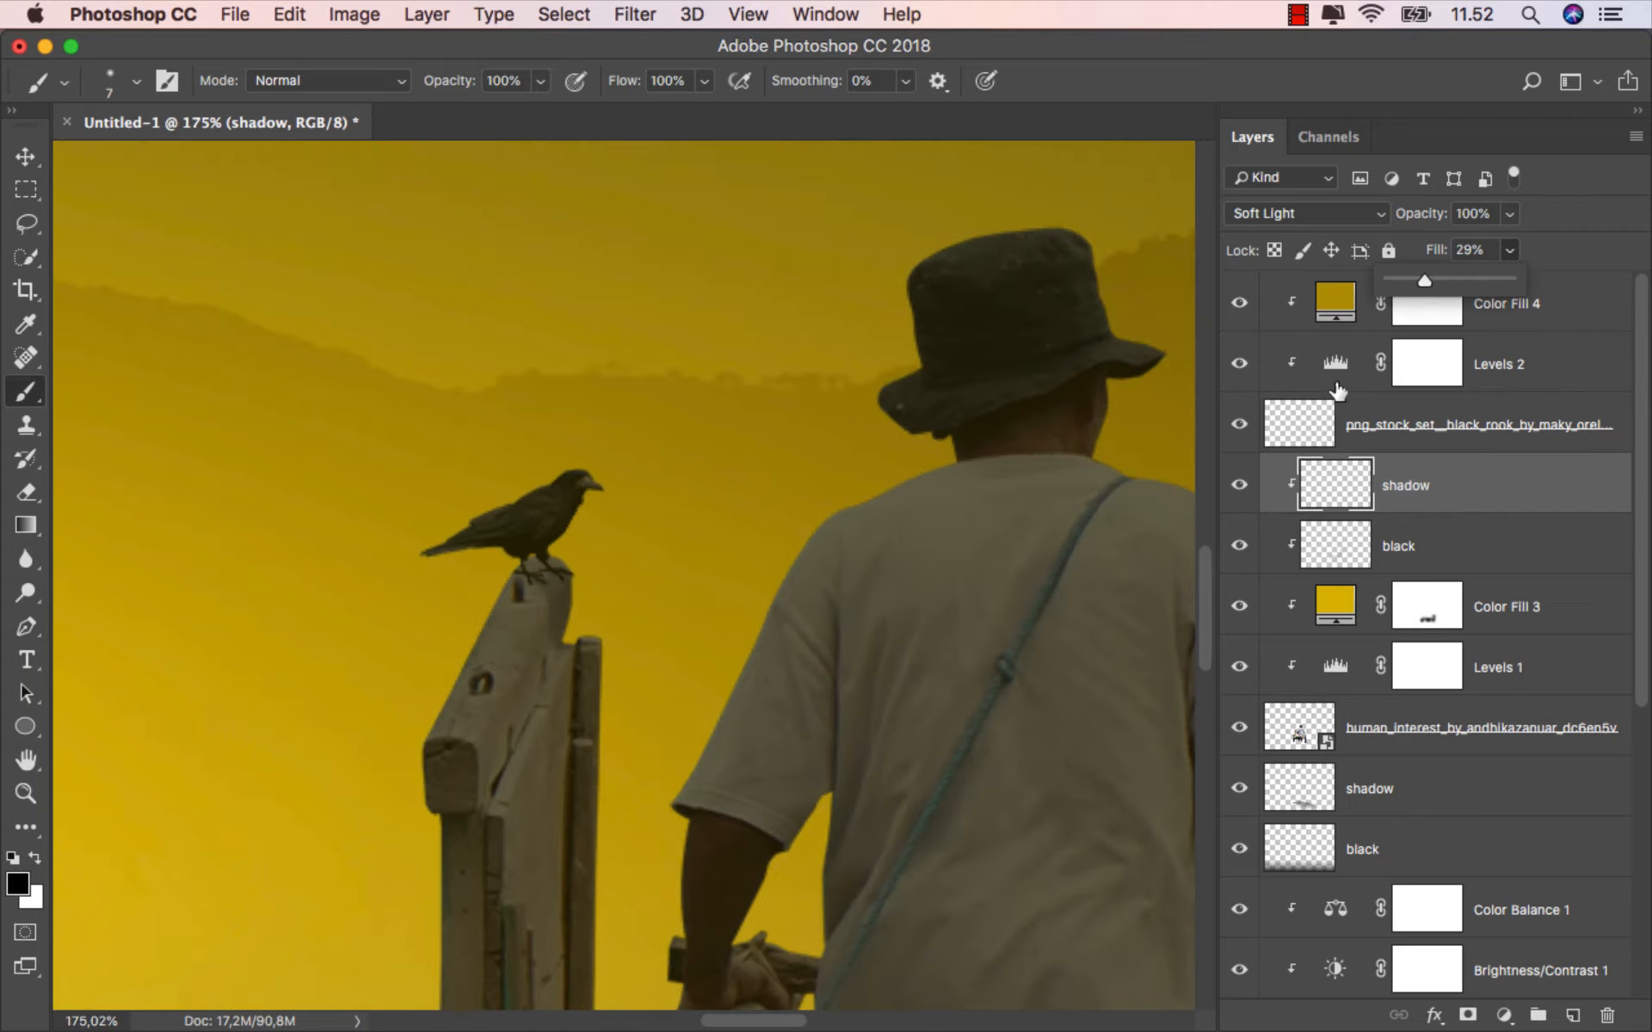
left_click(1254, 479)
scroll(719, 547, "down", 3)
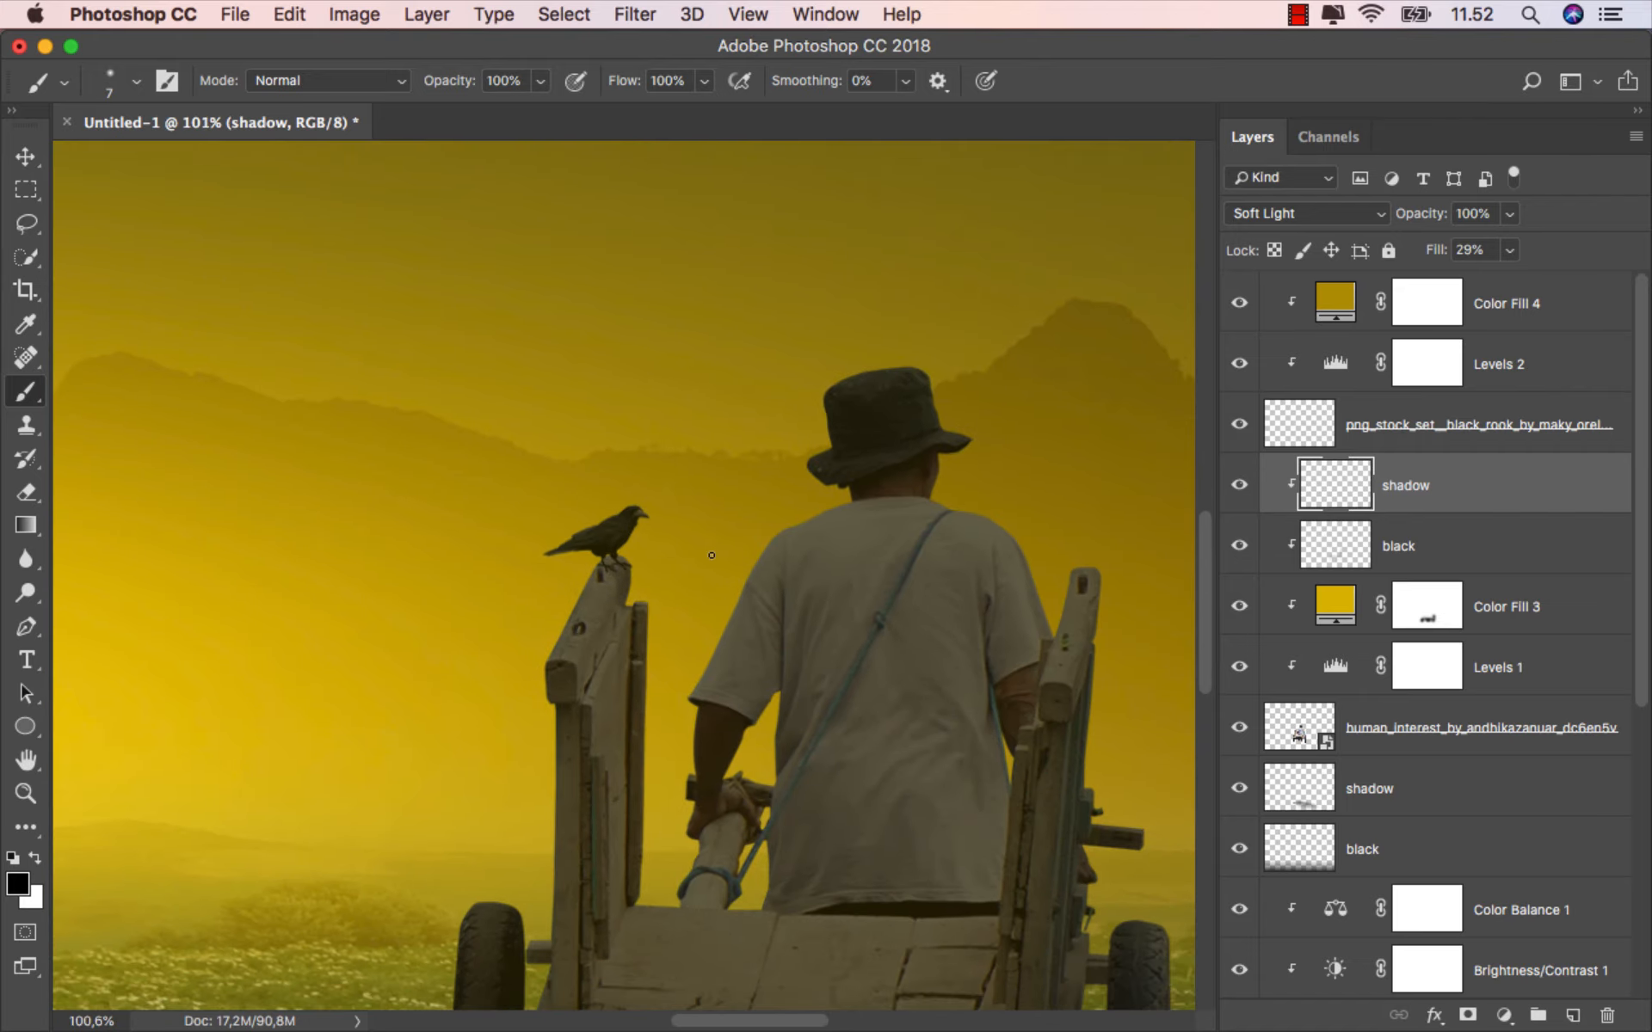
scroll(711, 555, "down", 5)
key("v")
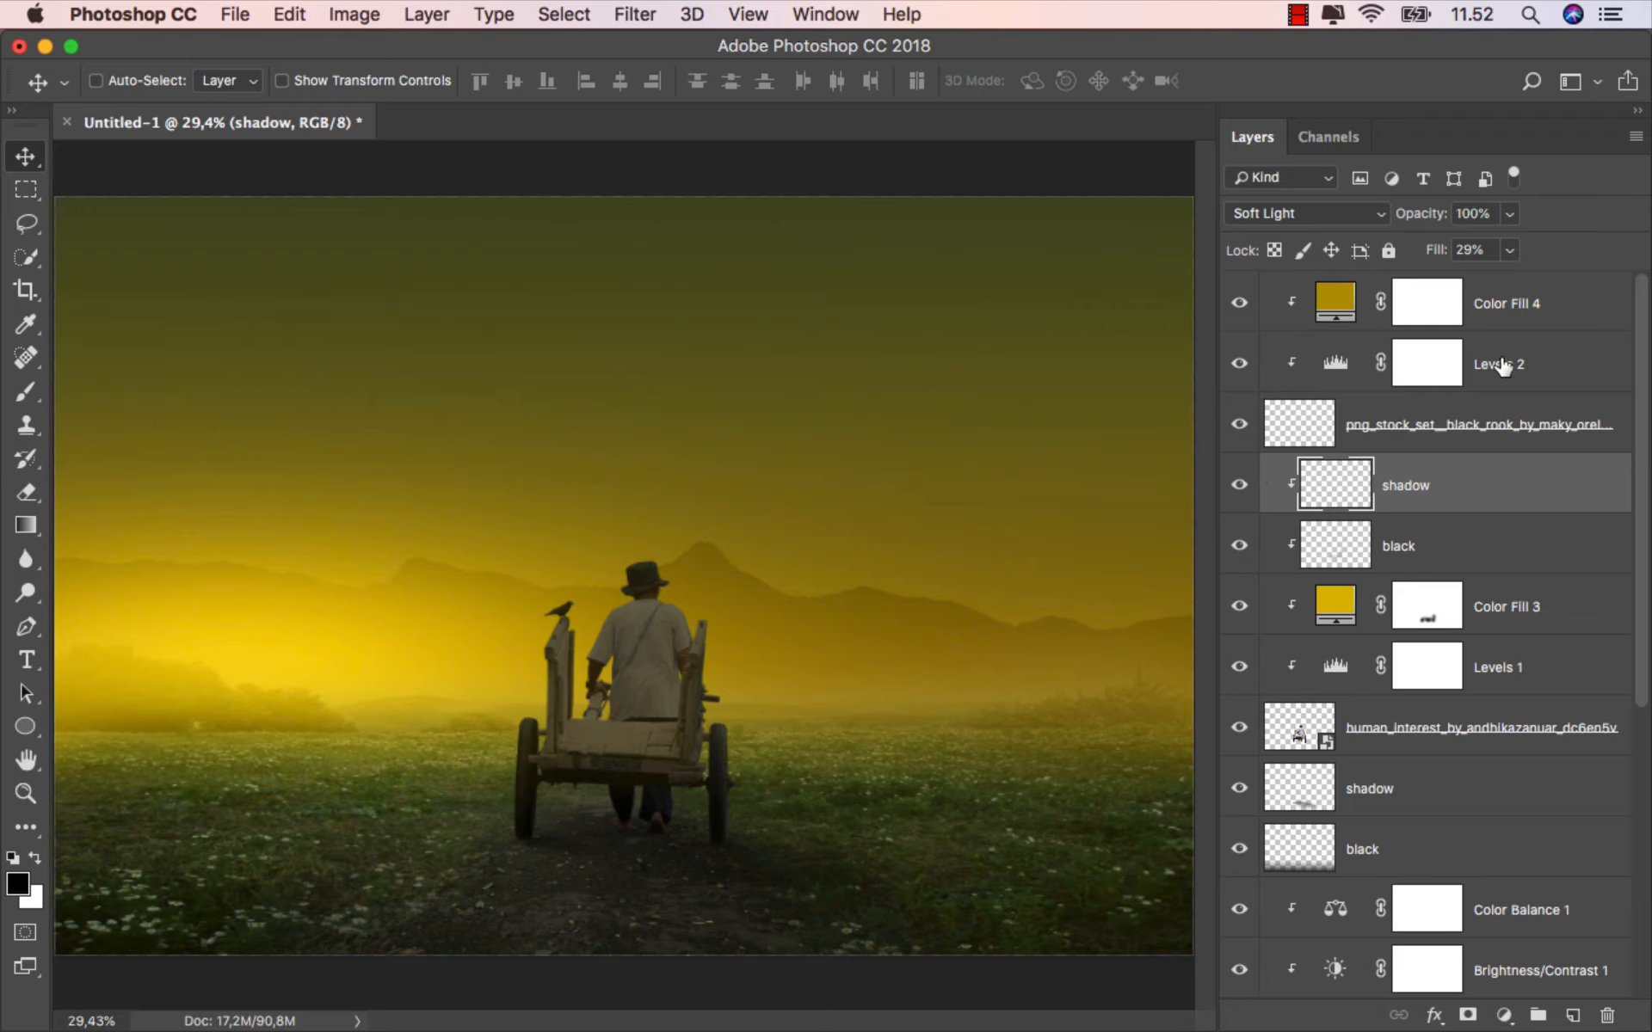
Add a layer named fog above Color Fill 4 and set its blend mode to Screen.
left_click(1509, 310)
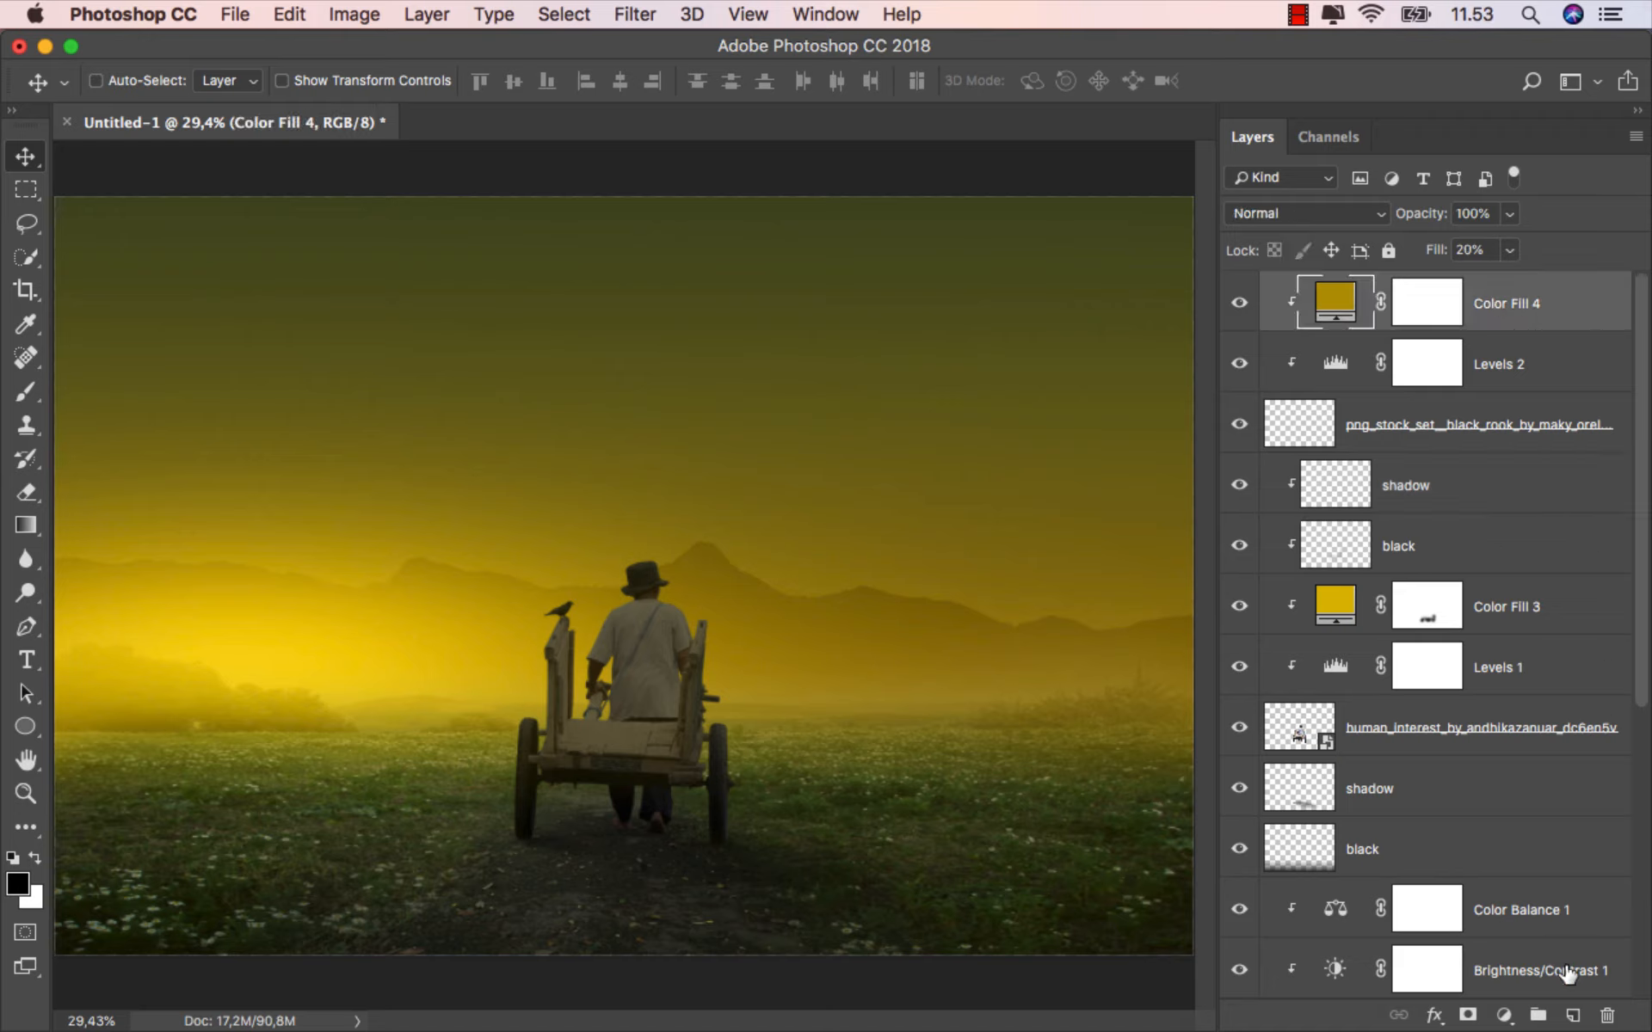
left_click(1571, 1015)
double_click(1377, 302)
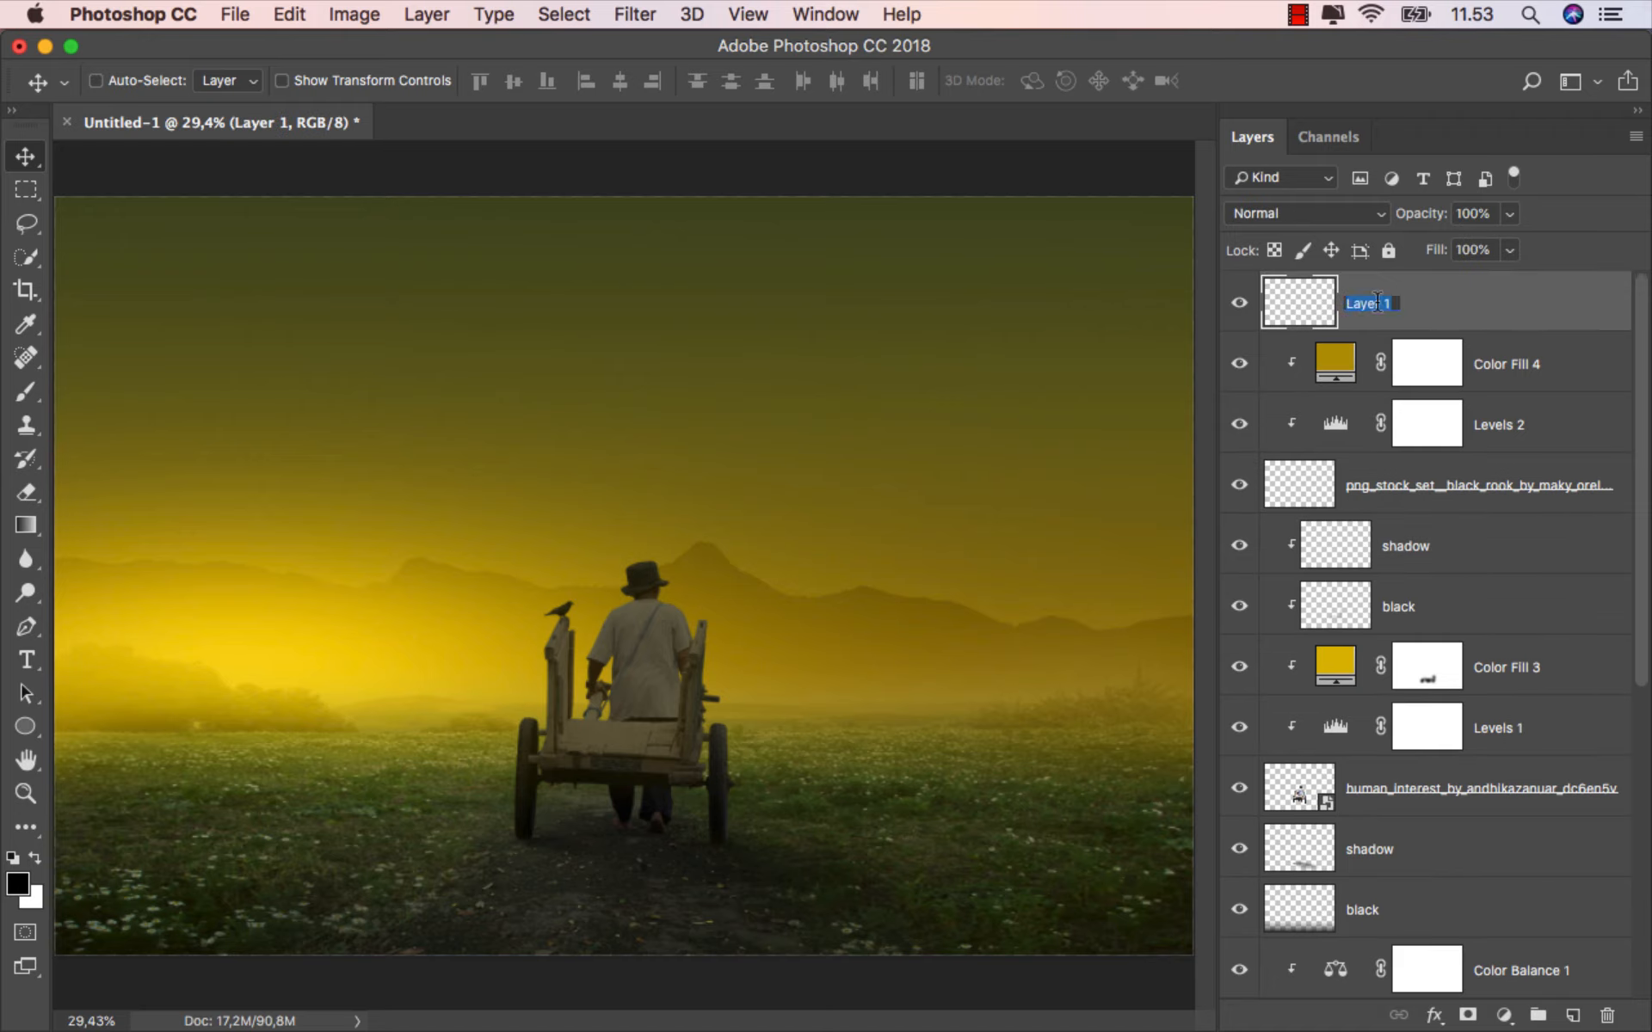
type("fog")
key("Return")
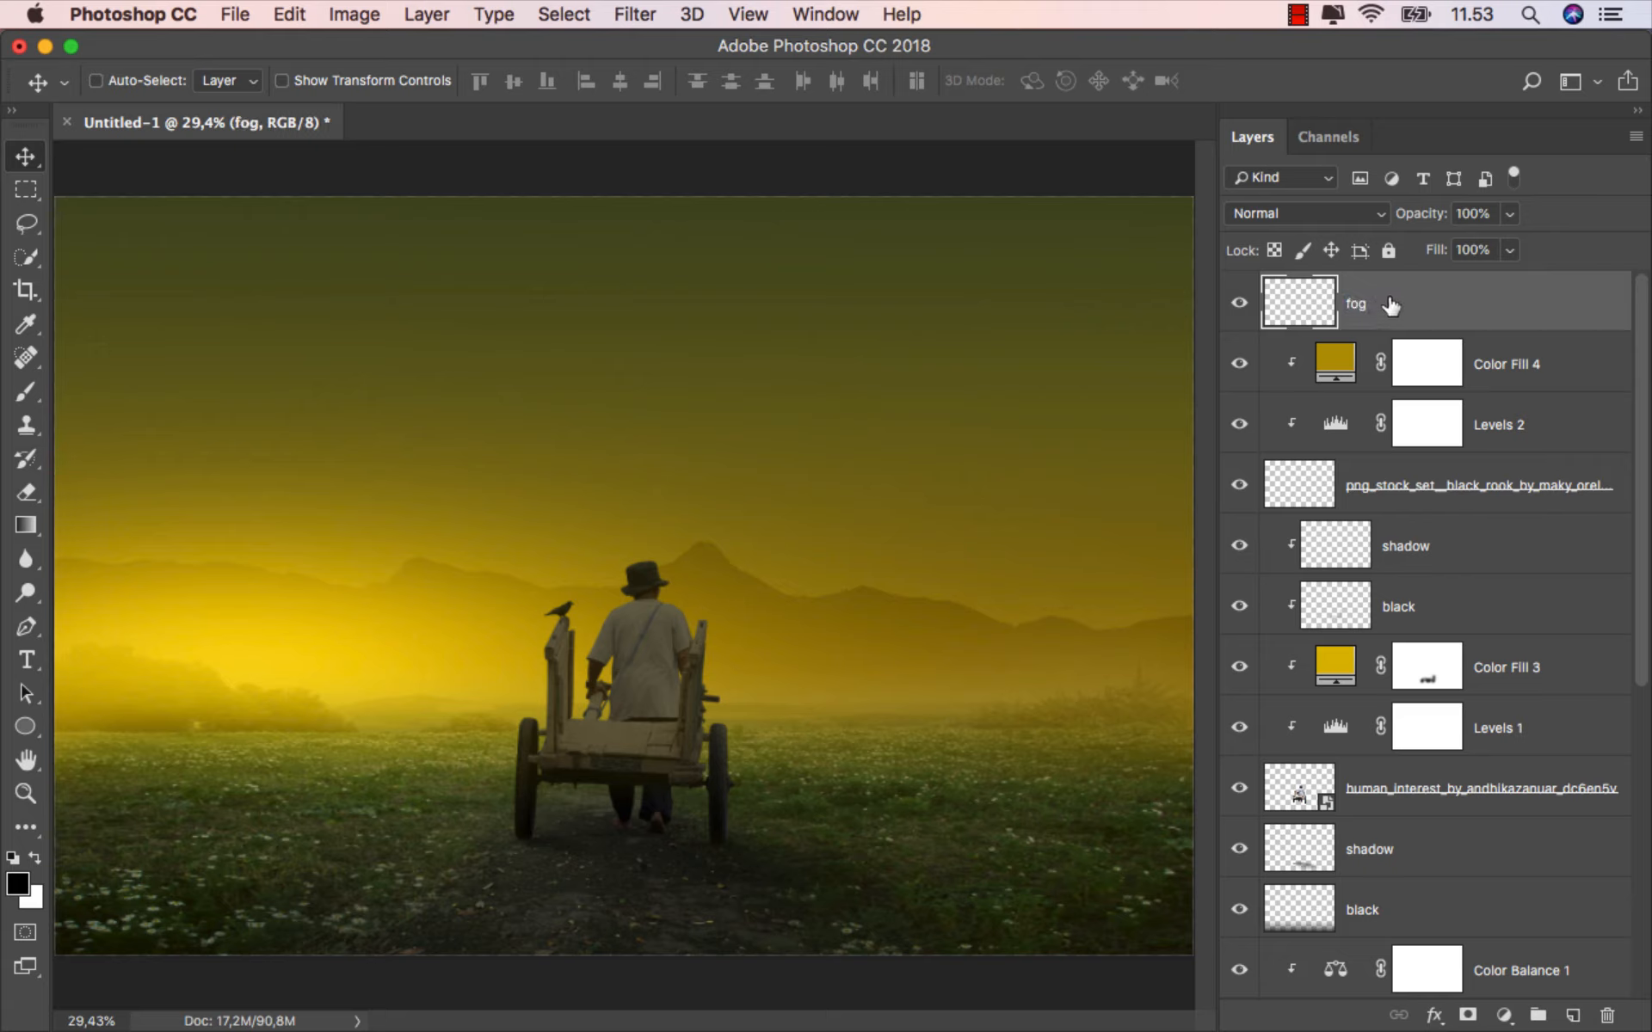
left_click(1294, 214)
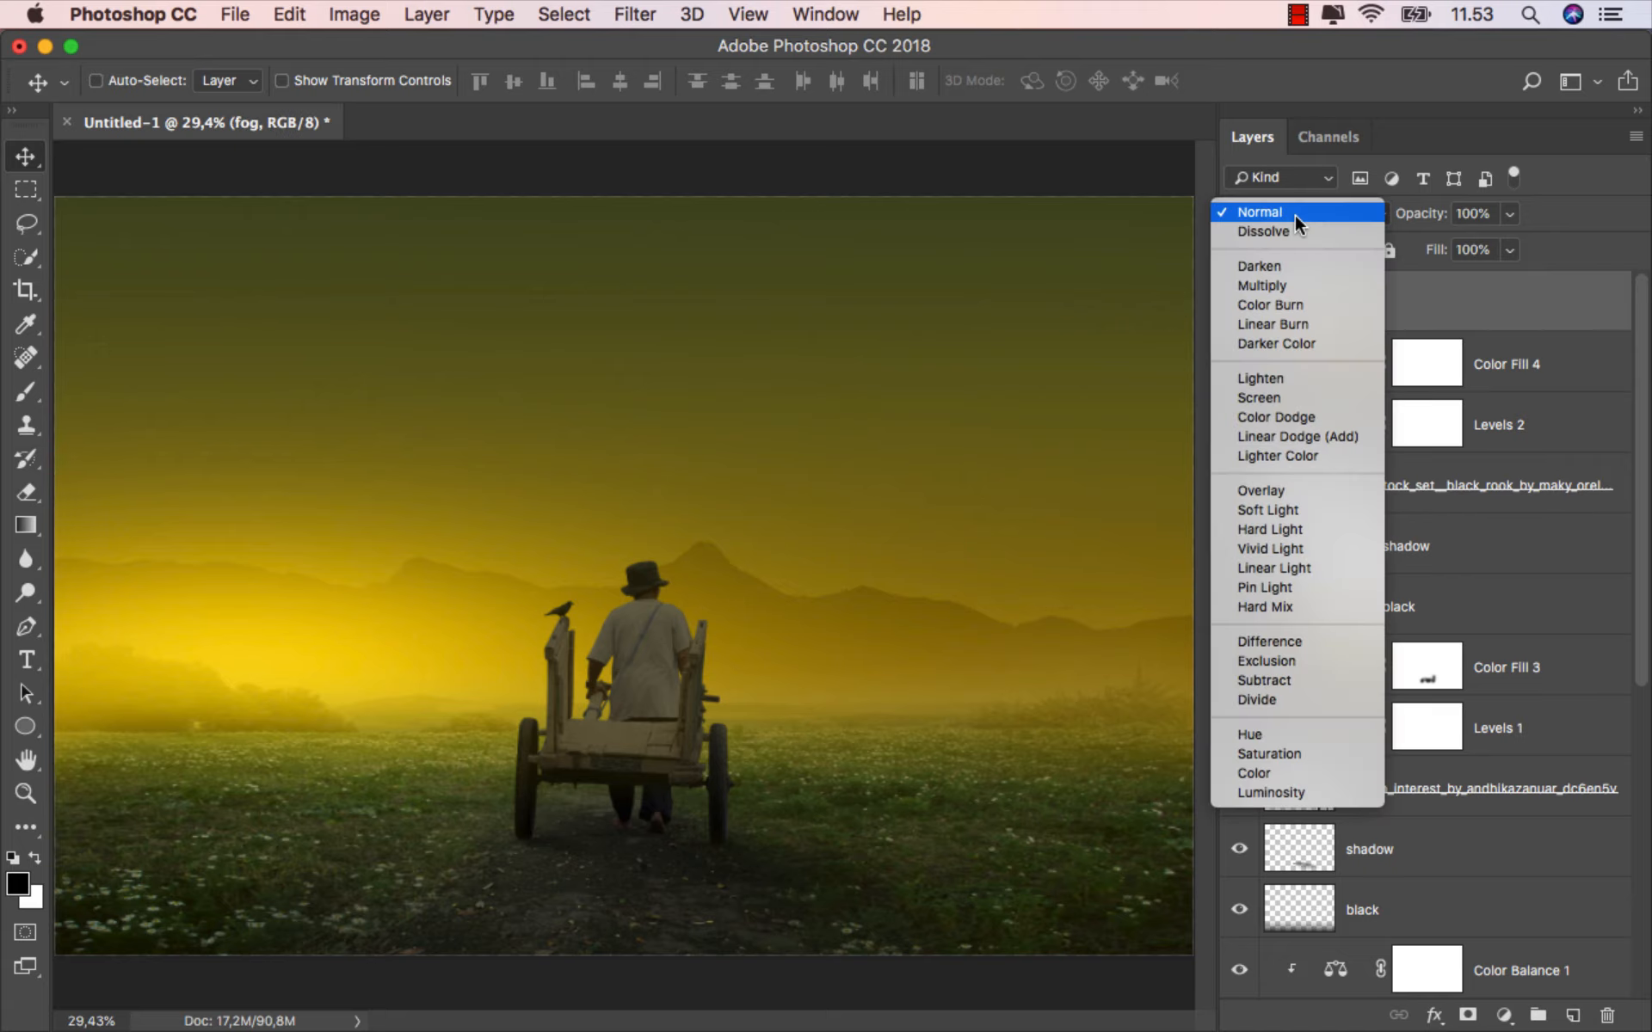
left_click(1294, 395)
Choose the flat, wispy cloud brush tip from the Effects group at 2000 px for painting on the fog layer.
left_click(28, 396)
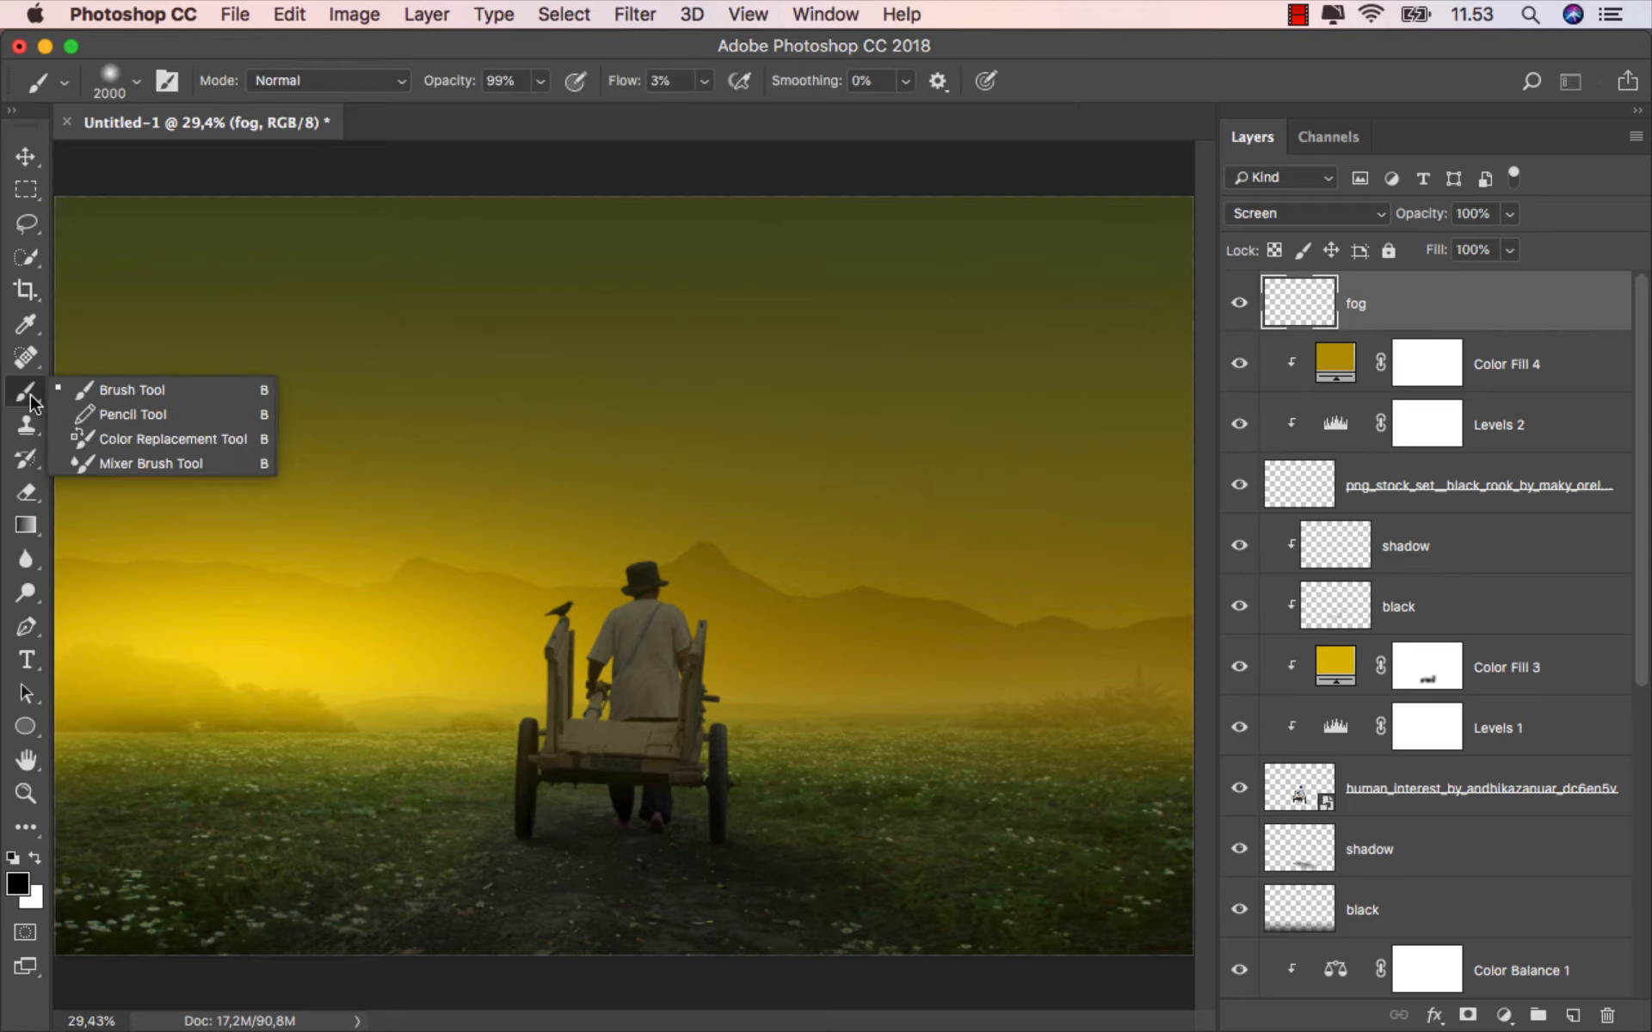
left_click(129, 390)
right_click(468, 420)
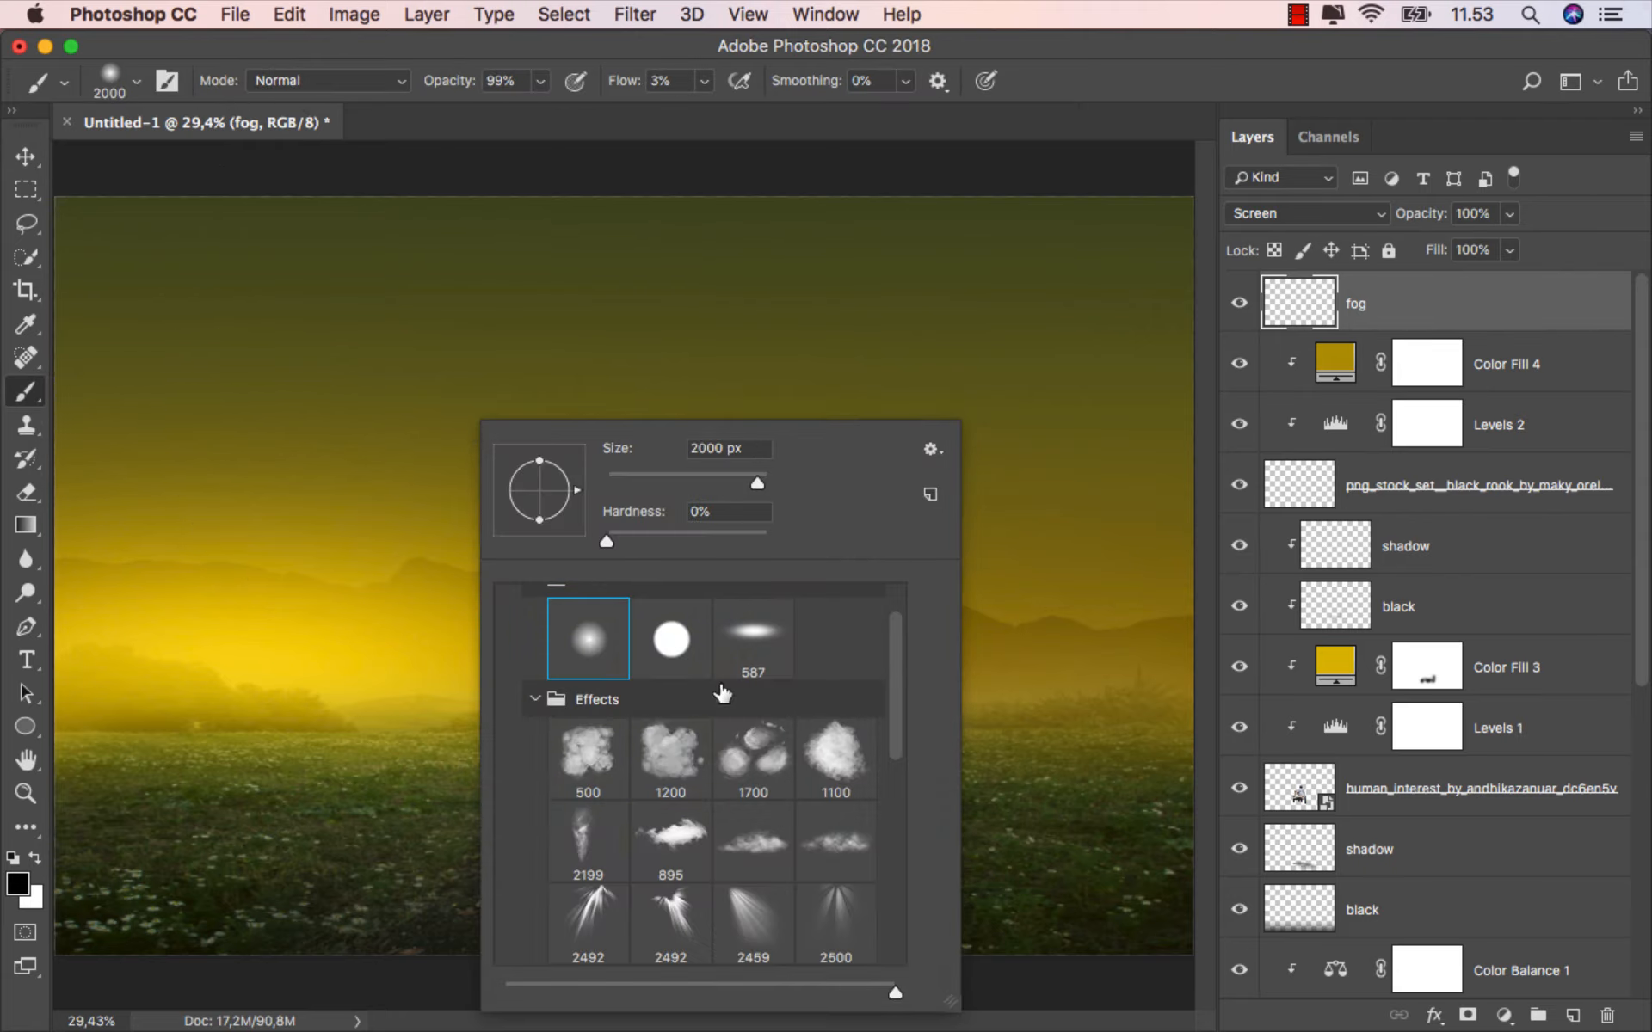
left_click(827, 835)
left_click(754, 836)
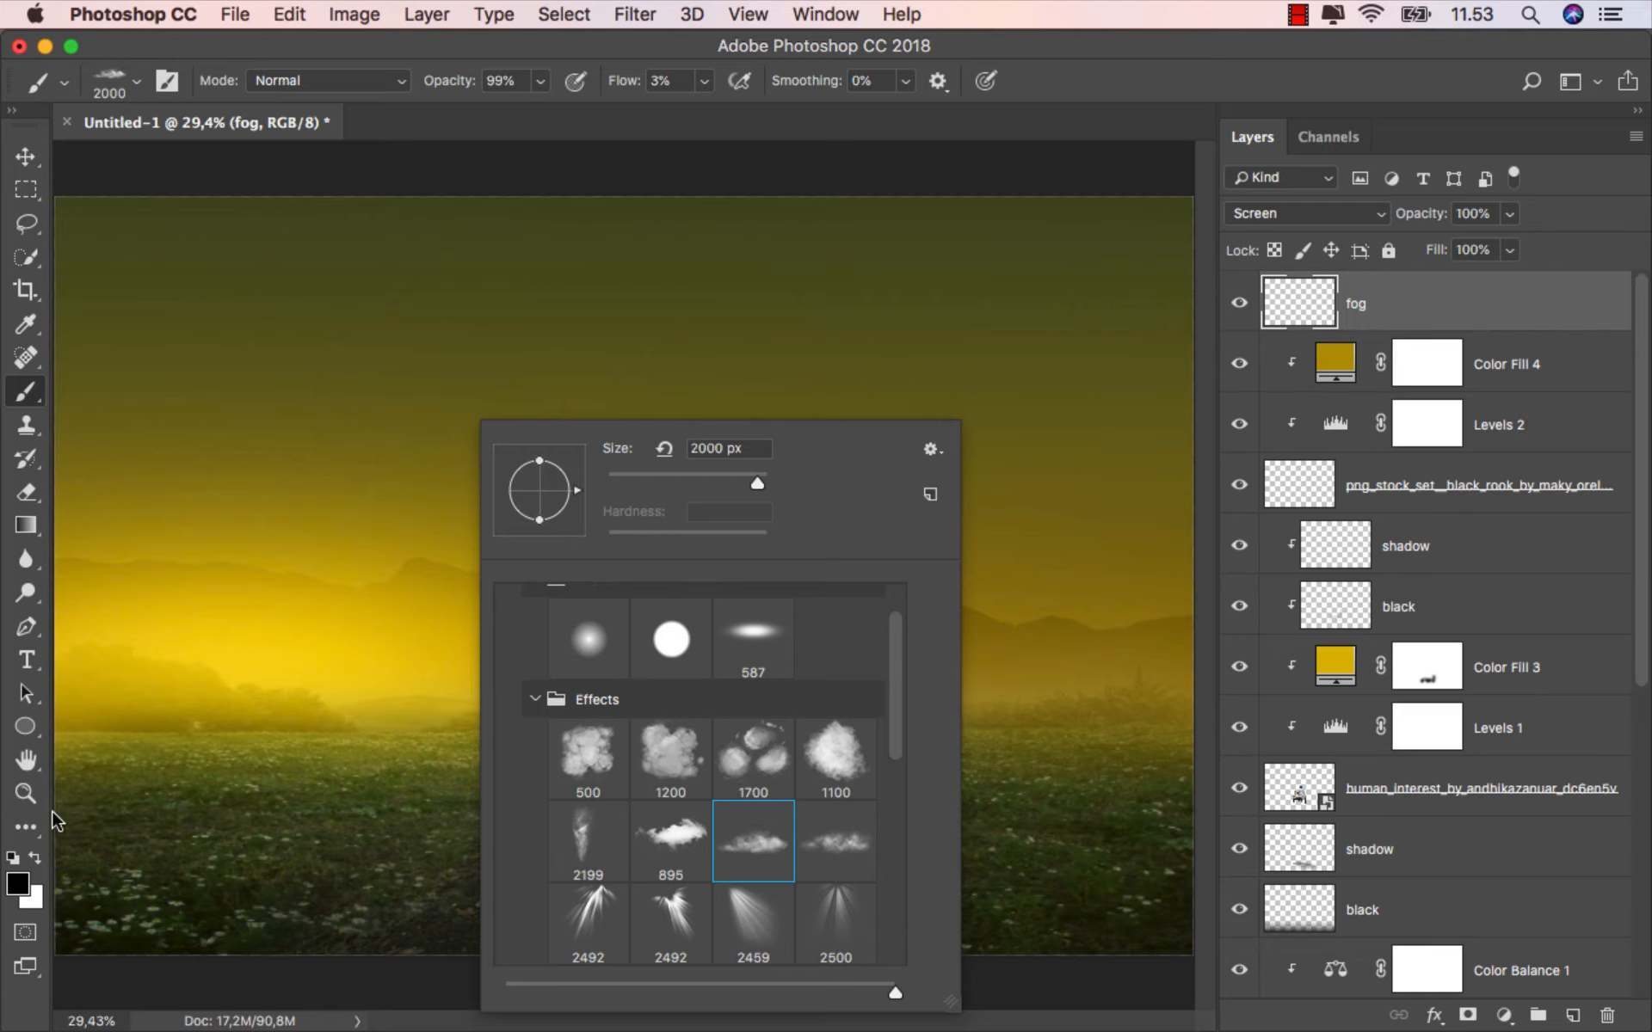
Sample the yellow glow in the picture as the foreground color, e5c105.
left_click(15, 885)
left_click(454, 610)
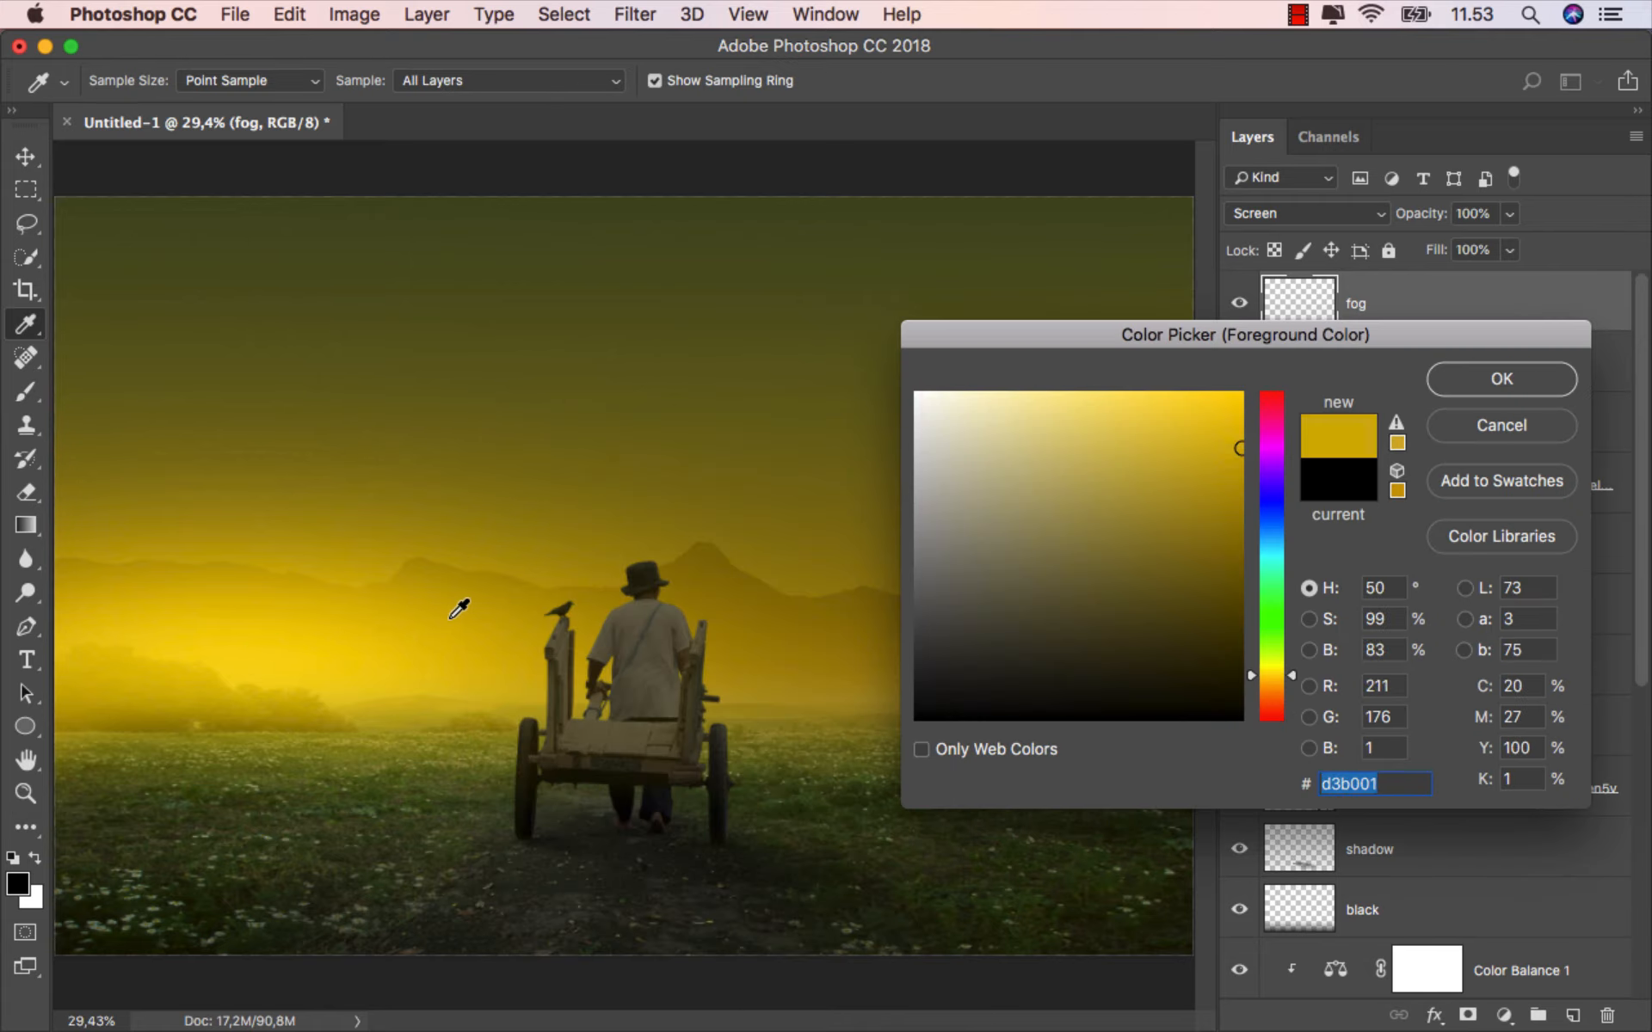
left_click_drag(453, 611, 866, 568)
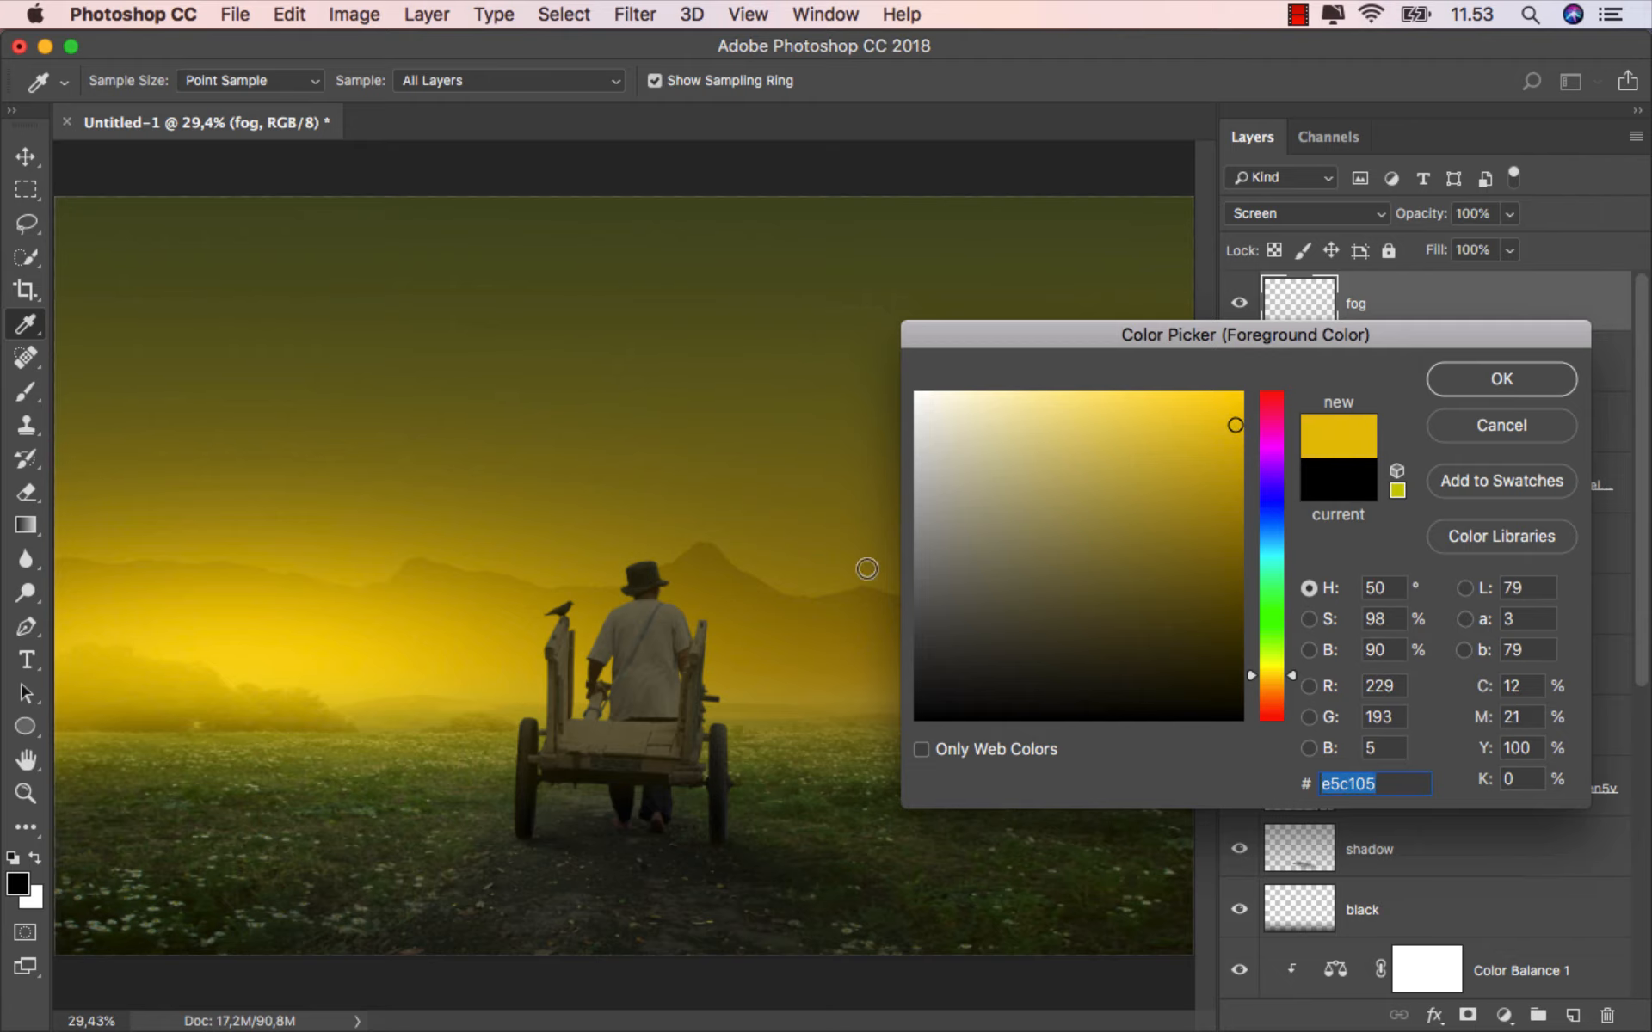
left_click(1457, 379)
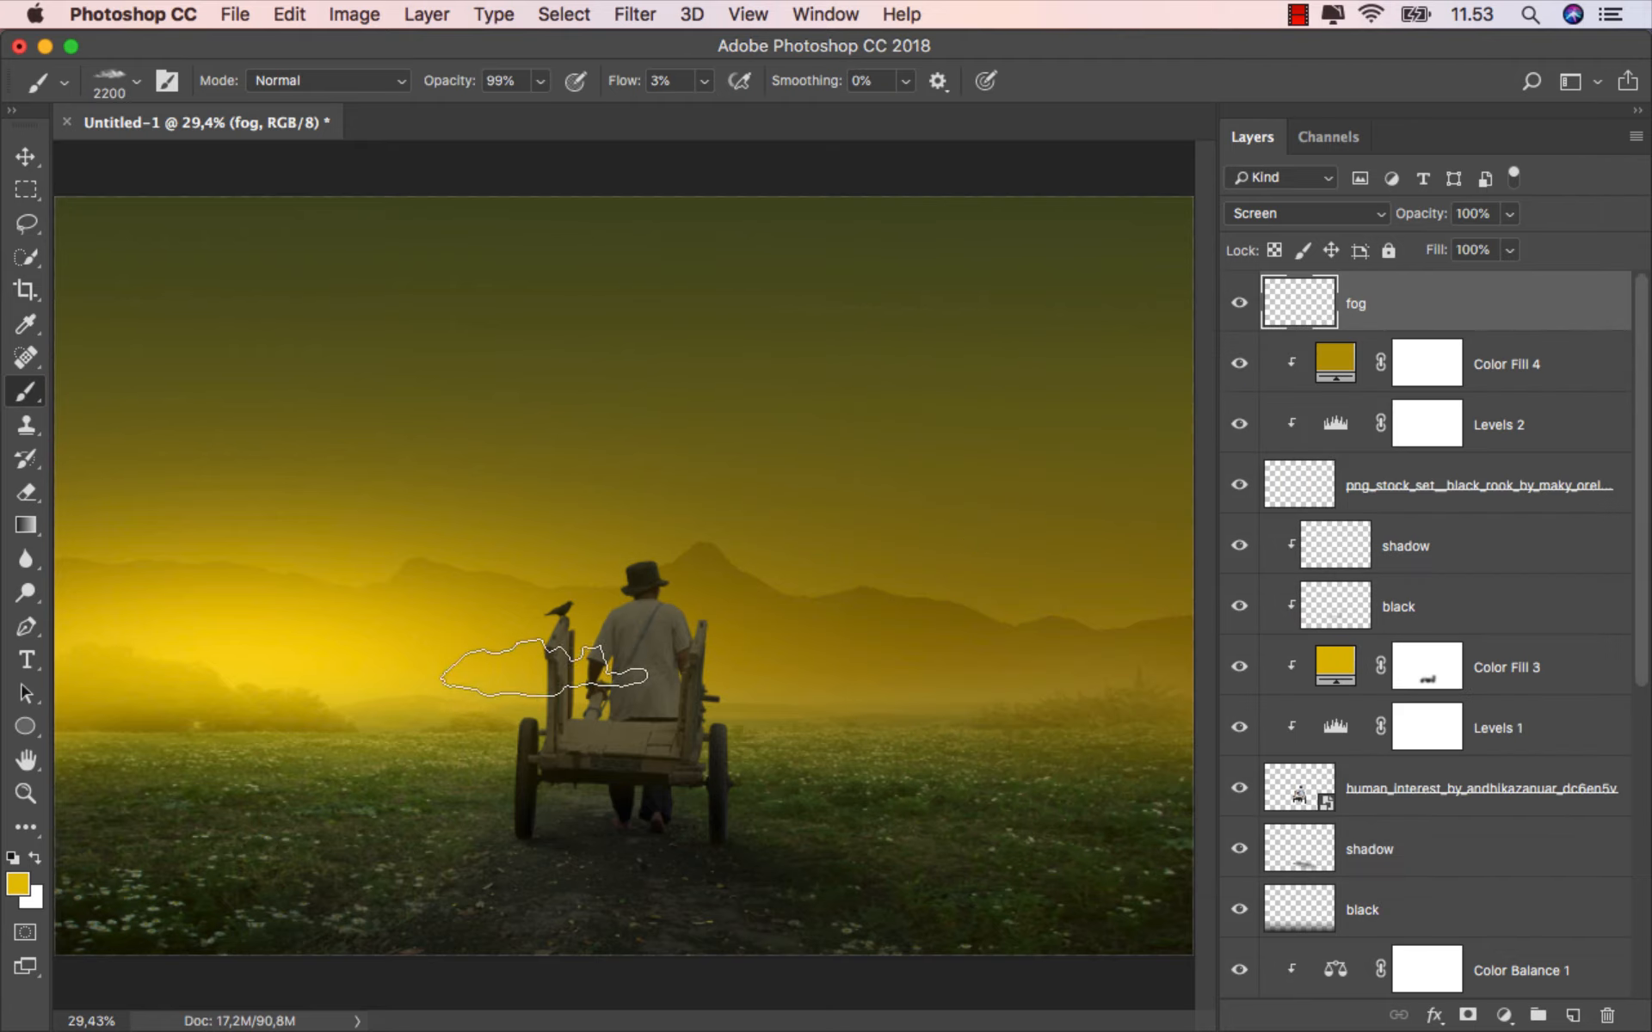
Paint yellow fog across the cart and the field's horizon with the cloud brush at 2600 px, reducing it to 1900 px.
key("bracketright")
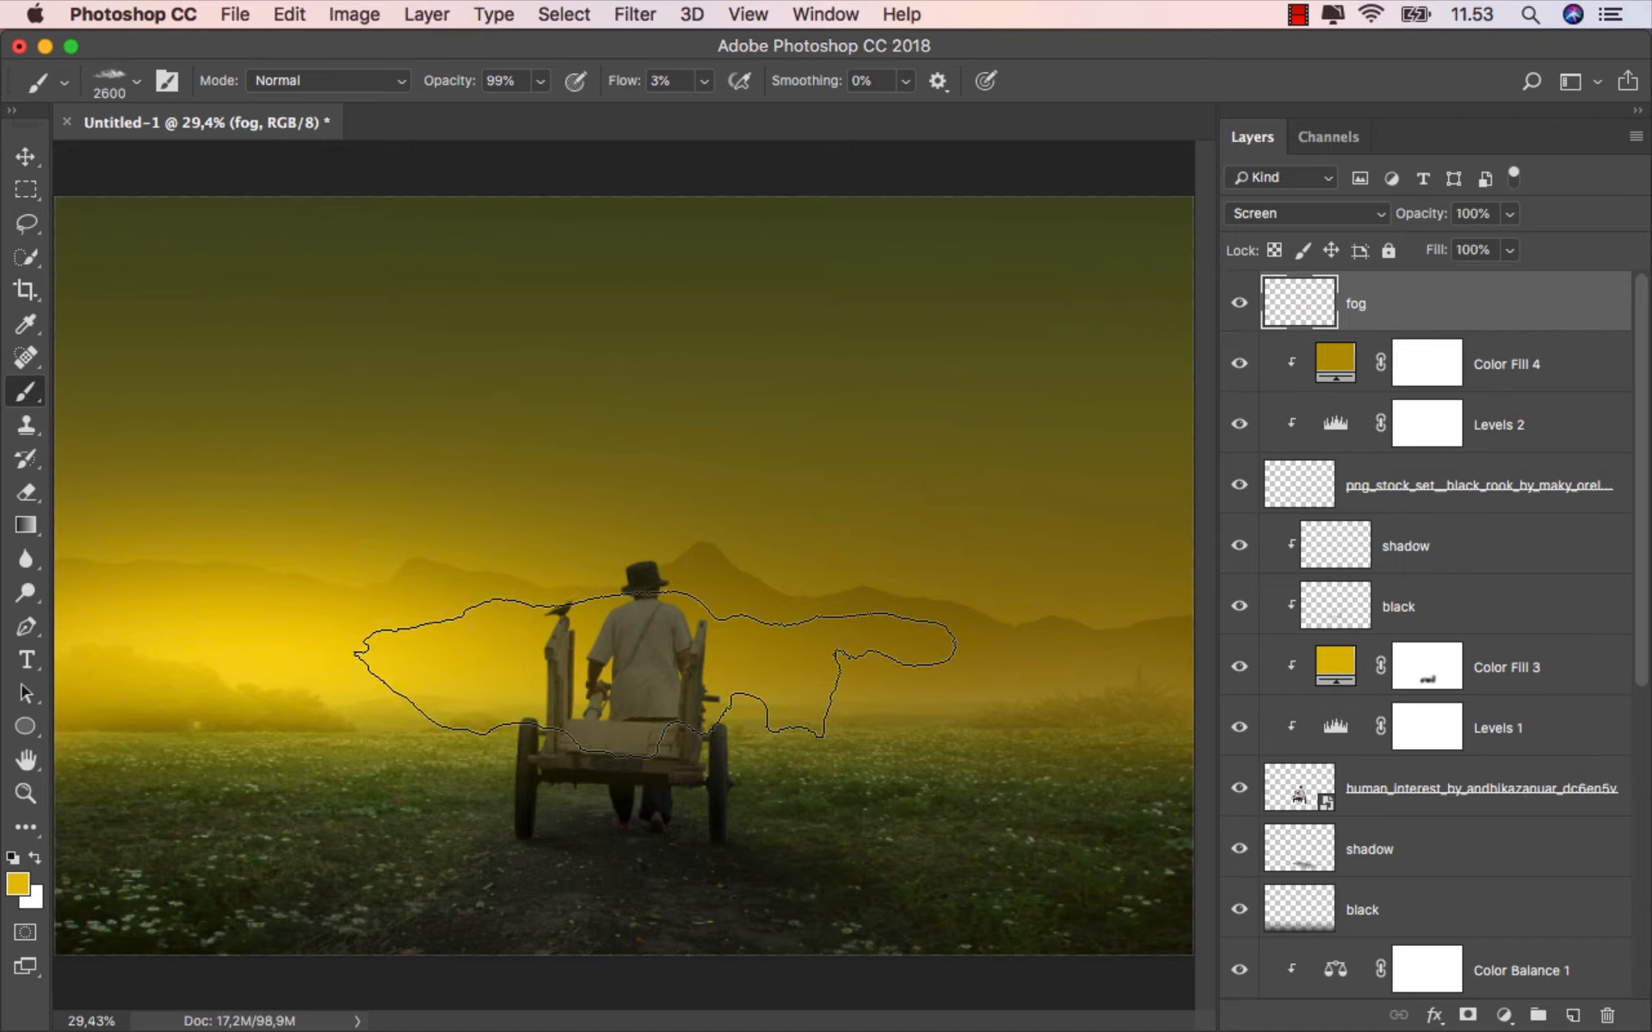
mouse_move(698, 665)
left_mouse_down()
mouse_move(663, 645)
mouse_move(845, 658)
left_mouse_up()
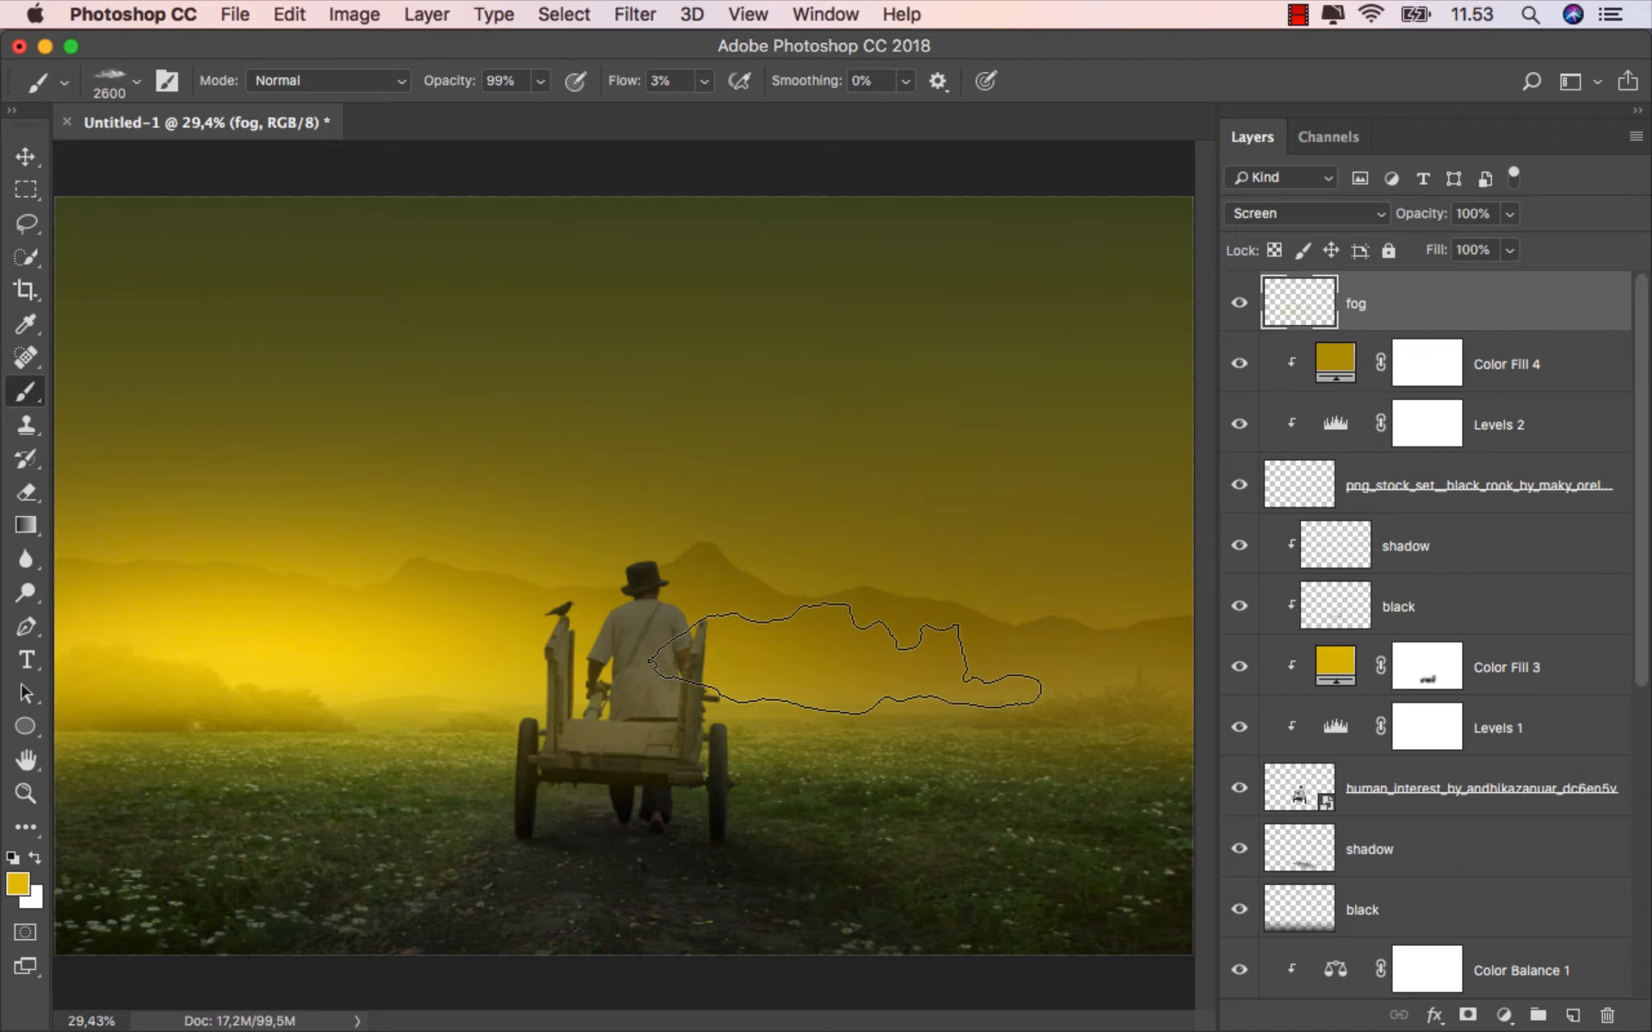
key("bracketleft")
key("bracketleft")
key("bracketleft")
key("bracketleft")
key("bracketleft")
key("bracketleft")
key("bracketleft")
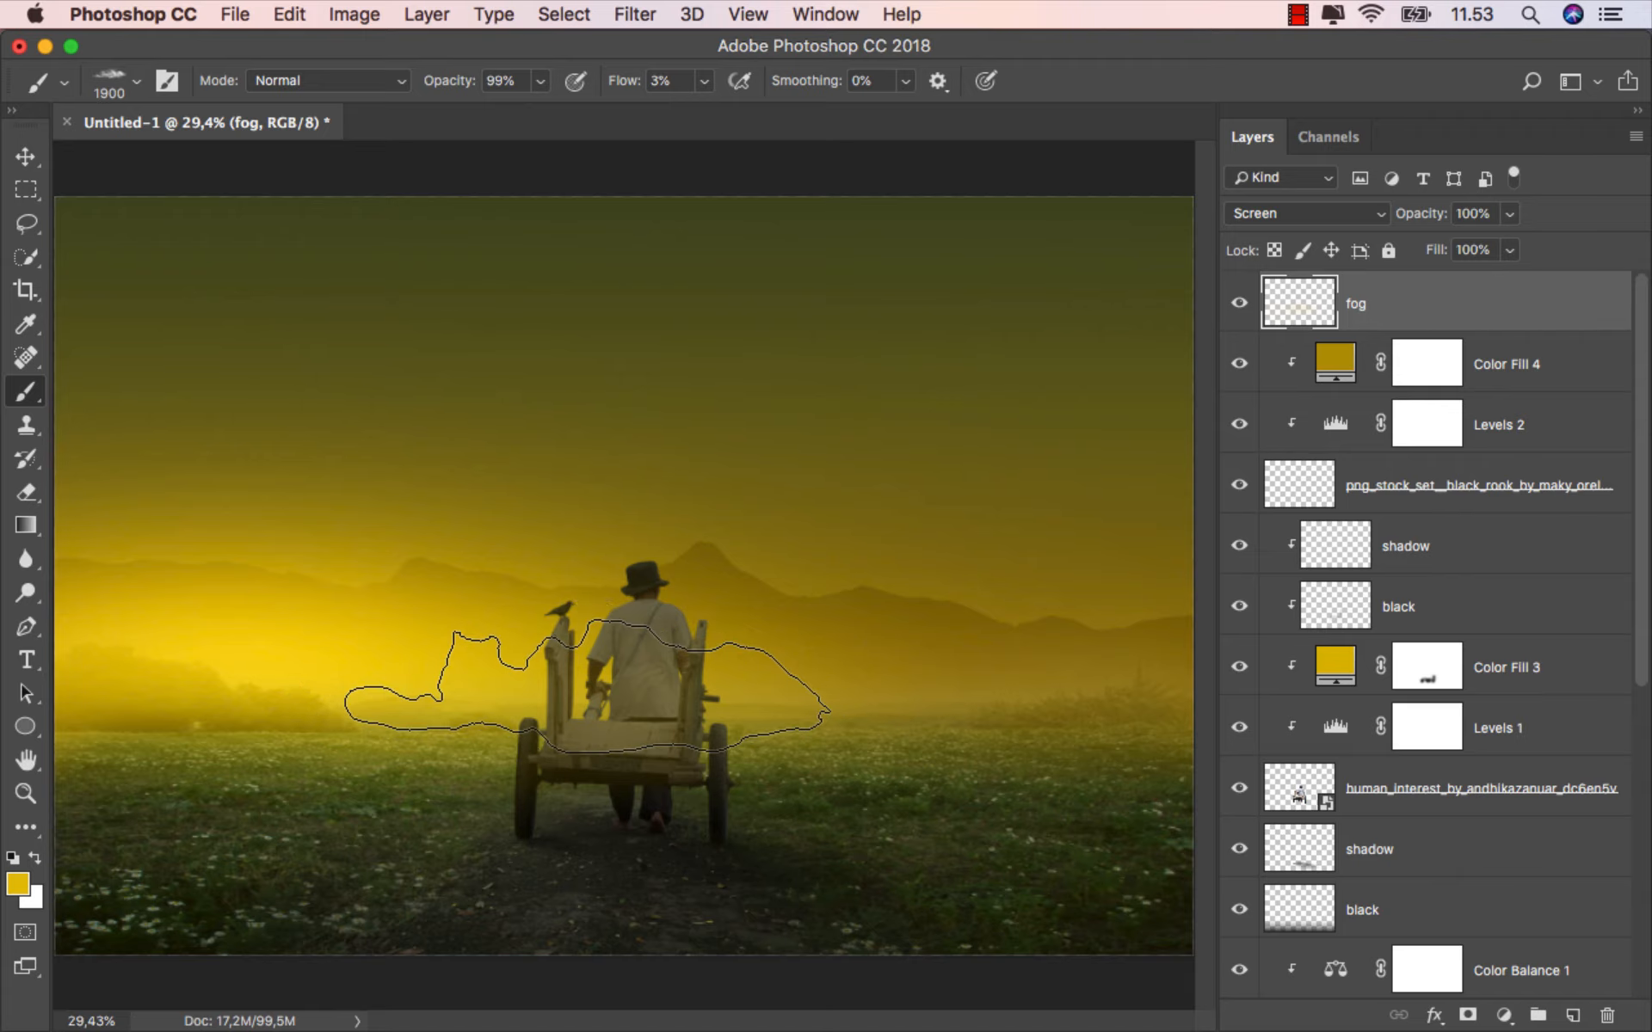
Reduce the cloud brush to 1300 px and paint more fog along the horizon from the right edge to the cart.
key("bracketleft")
key("bracketleft")
key("bracketleft")
key("bracketleft")
key("bracketleft")
key("bracketleft")
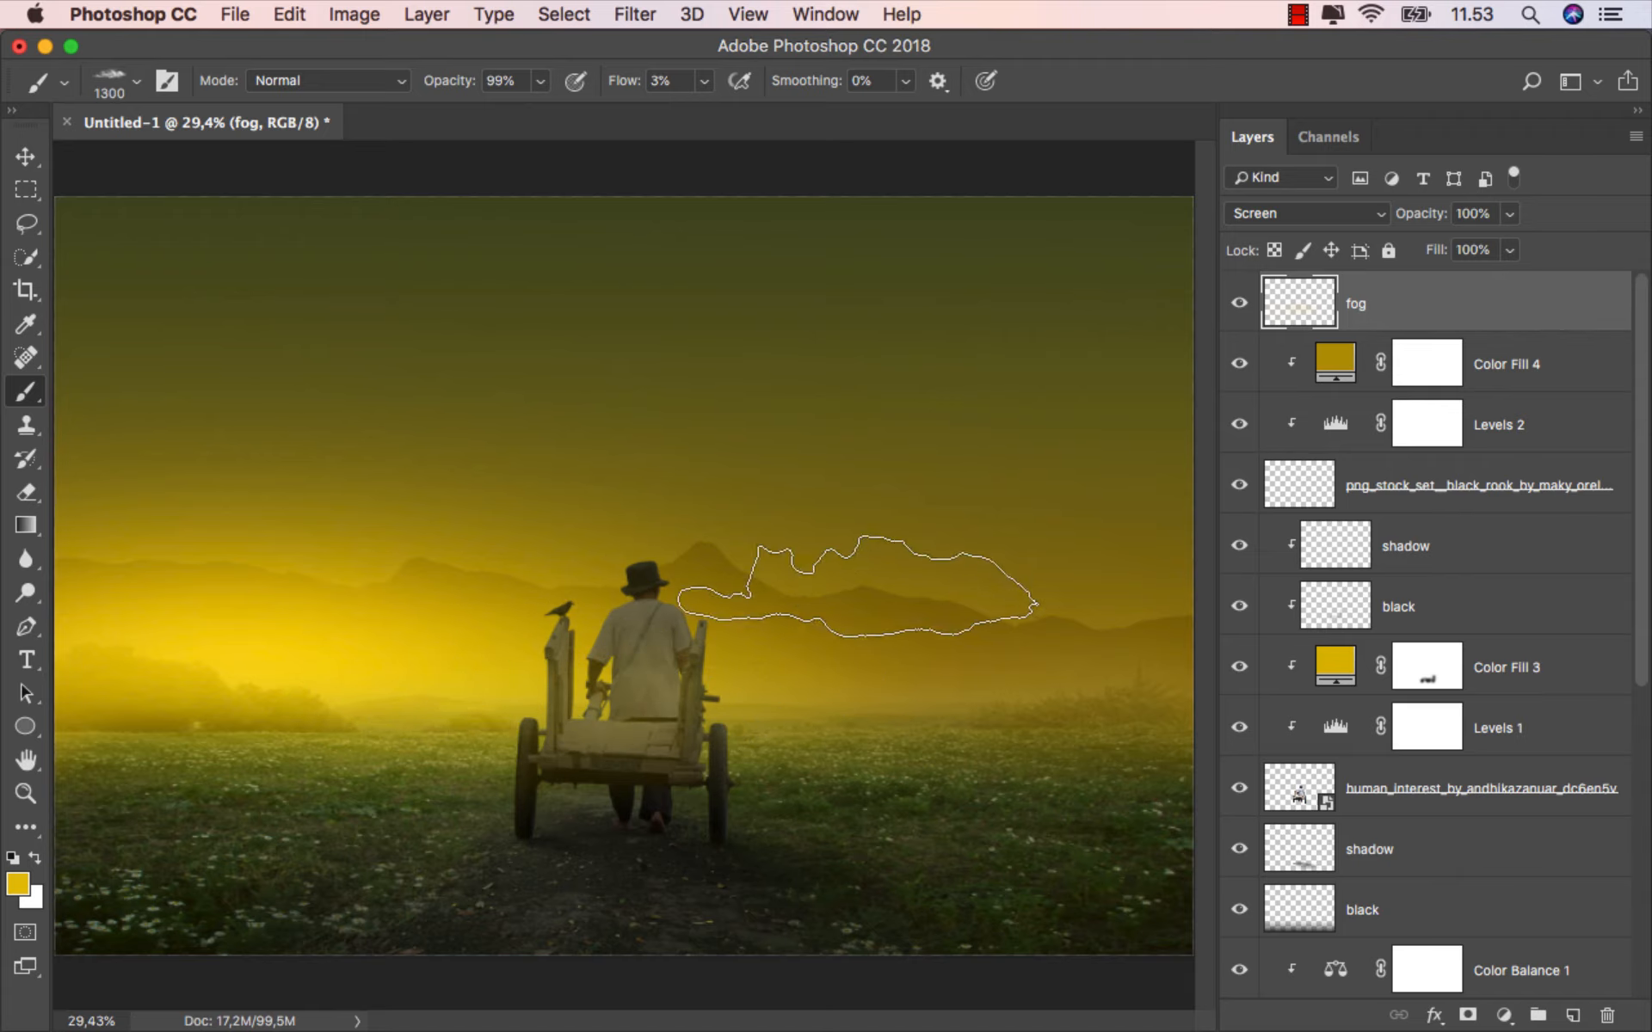
left_click(1240, 305)
left_click(1240, 305)
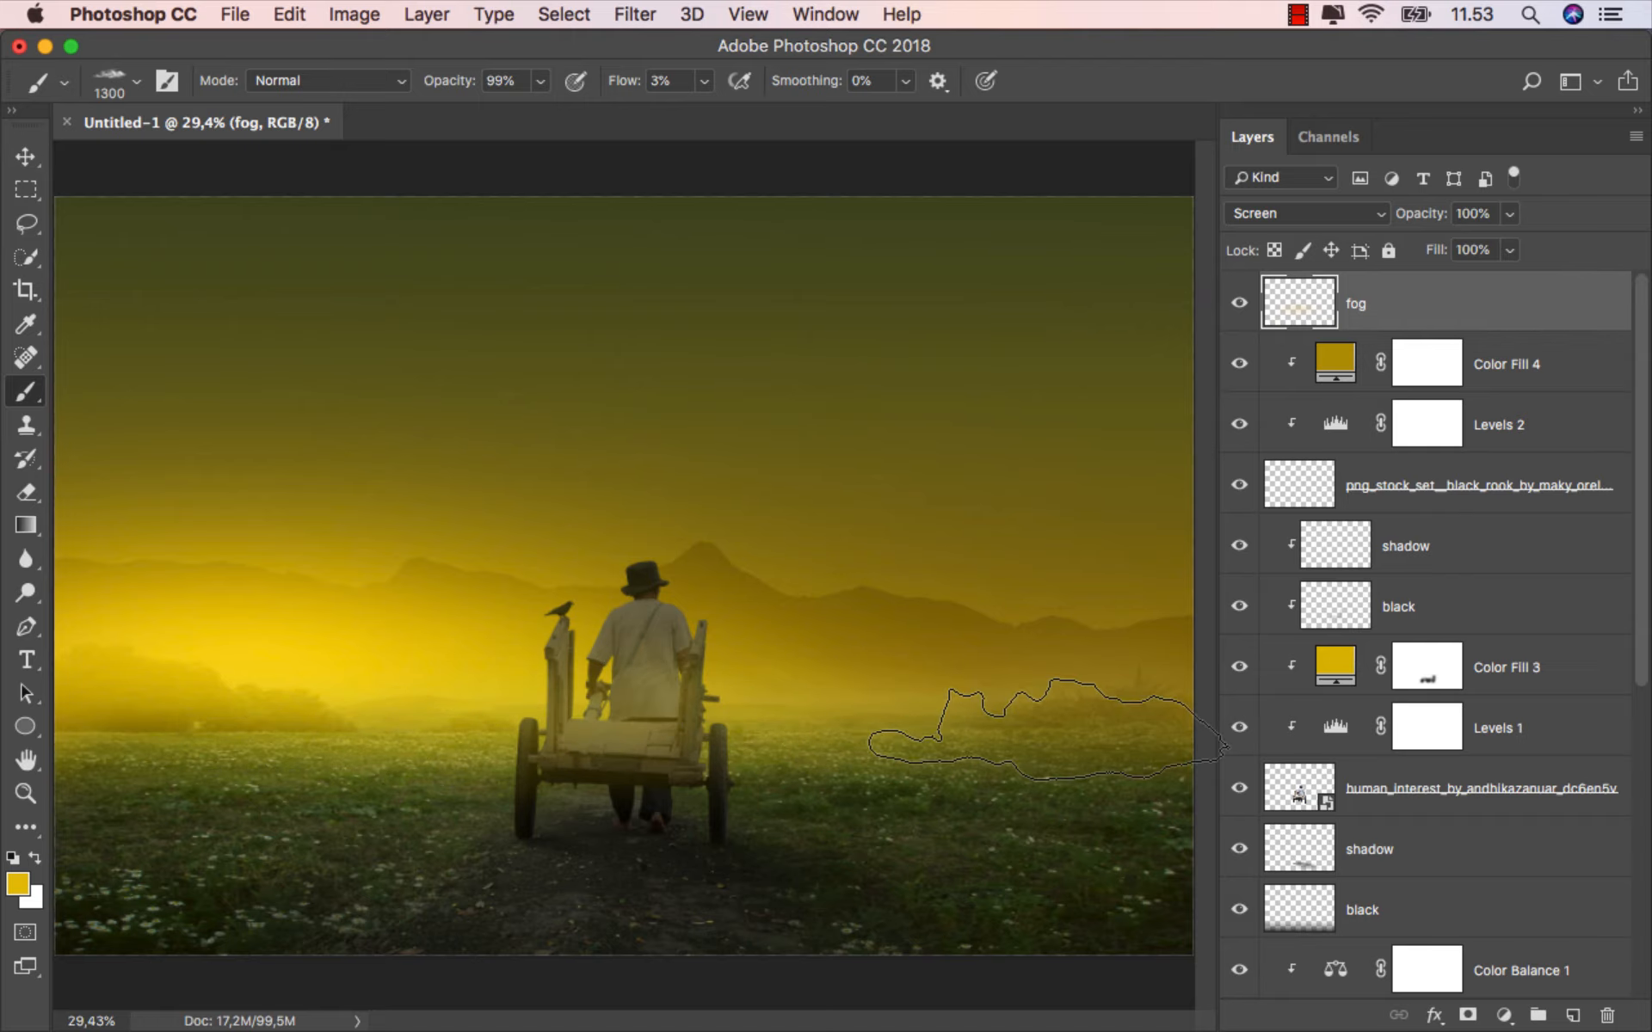
mouse_move(1048, 729)
left_mouse_down()
mouse_move(781, 745)
mouse_move(168, 680)
mouse_move(158, 642)
mouse_move(601, 651)
mouse_move(726, 686)
left_mouse_up()
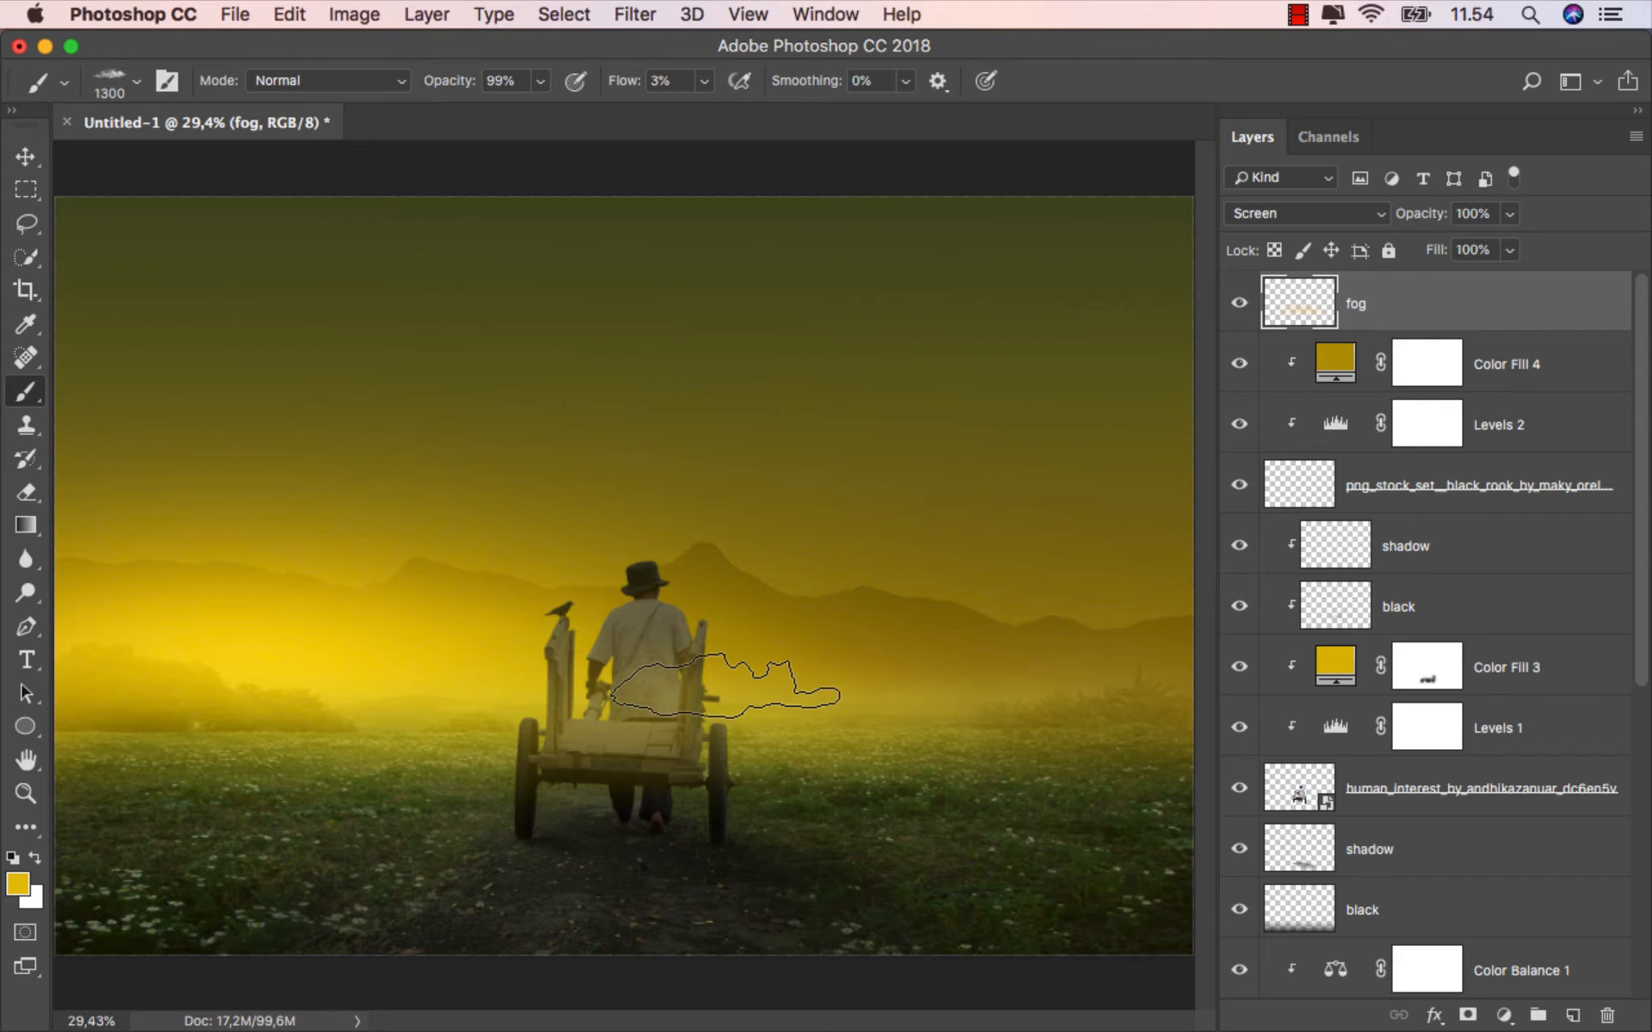
Lower the fog layer's opacity to 30% and compare the picture with and without it.
left_click(25, 156)
left_click(1239, 303)
left_click(1239, 304)
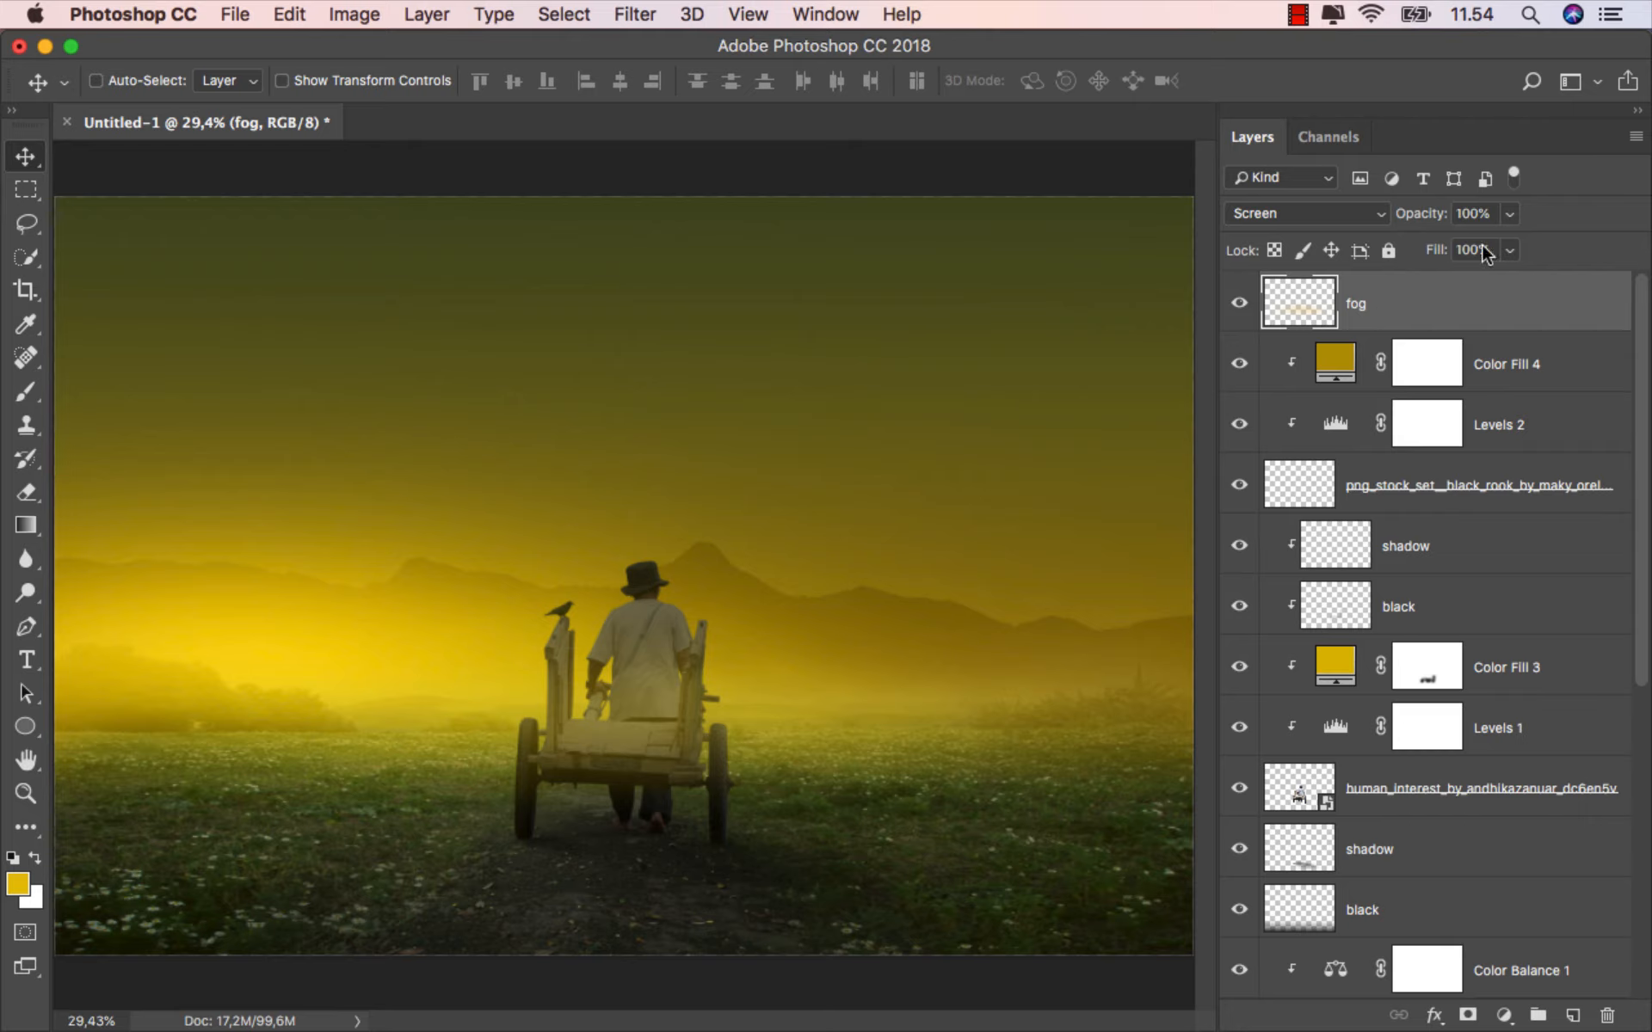
left_click_drag(1511, 222, 1427, 246)
left_click(1419, 314)
left_click(1238, 305)
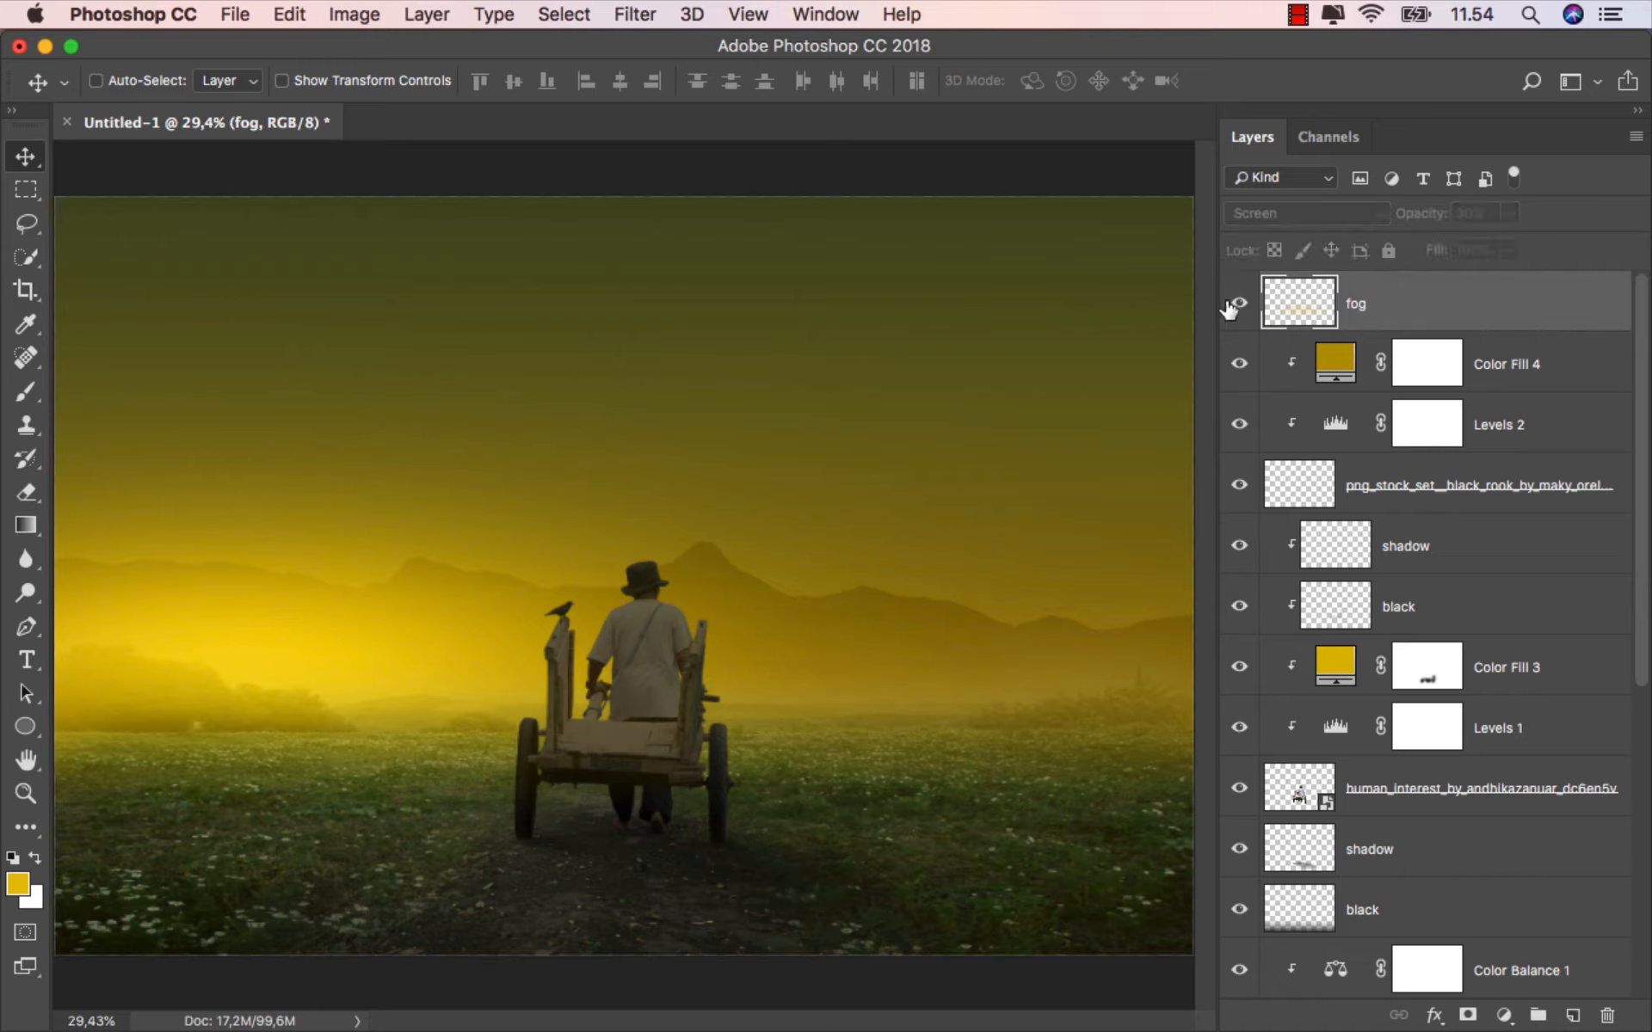
left_click(1238, 304)
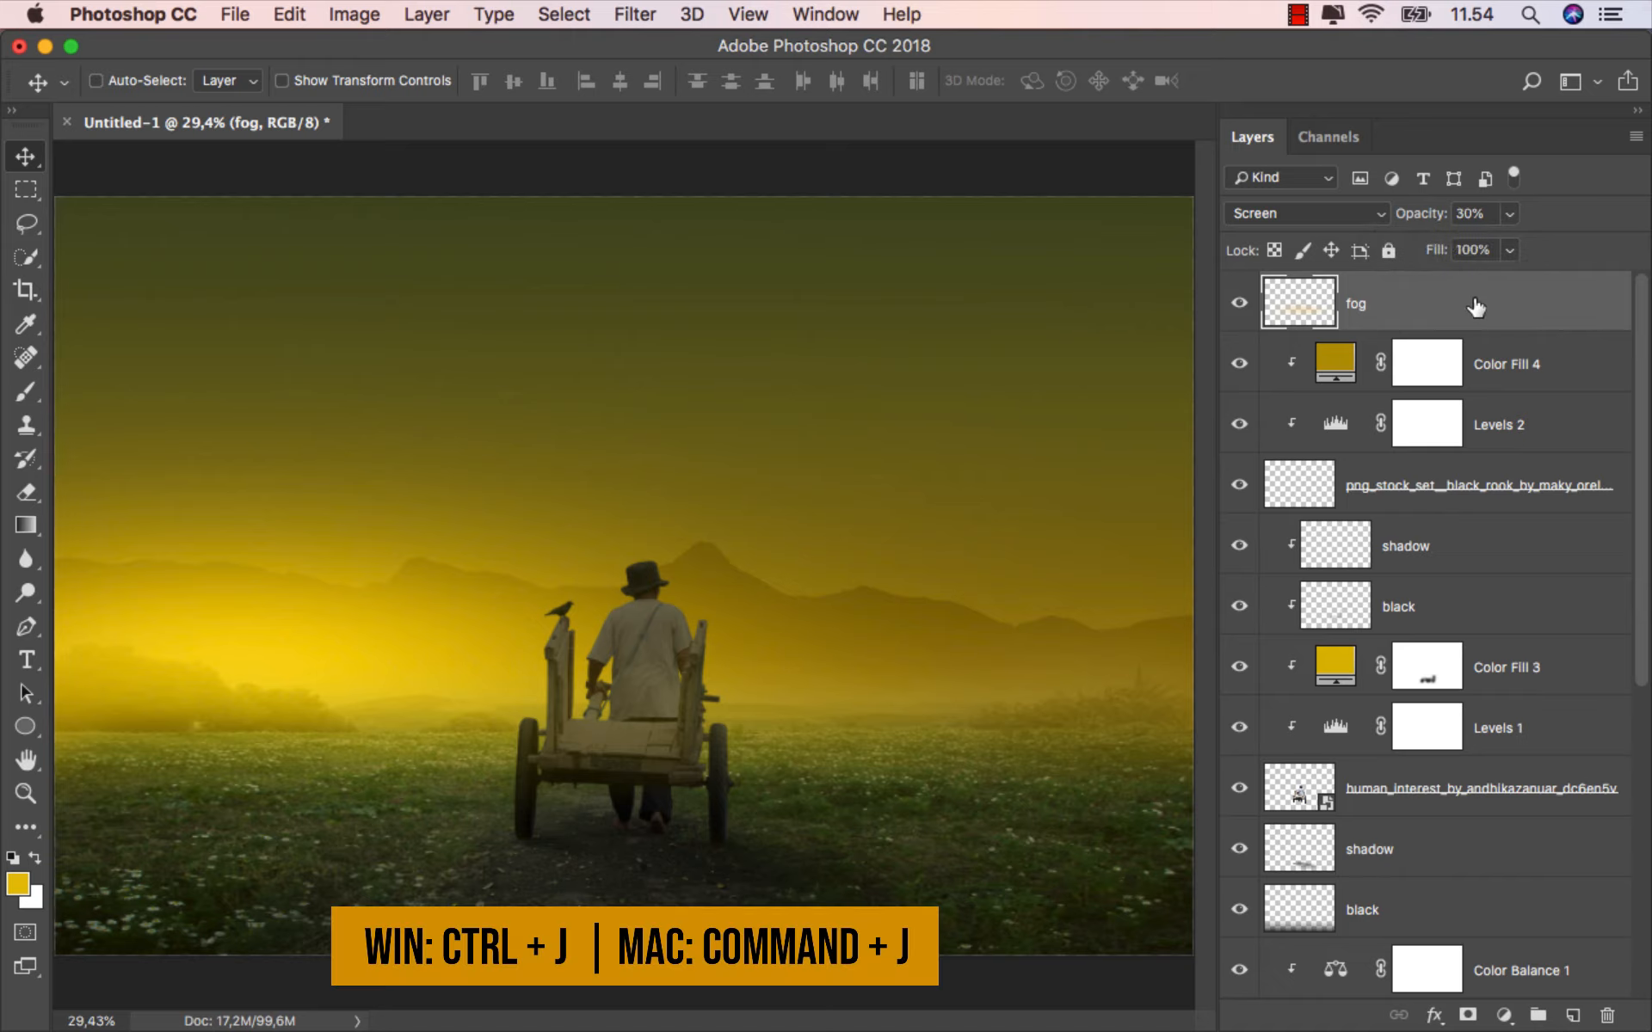
Duplicate the fog layer, set the lower original's blend mode to Multiply and check its effect.
key("super+j")
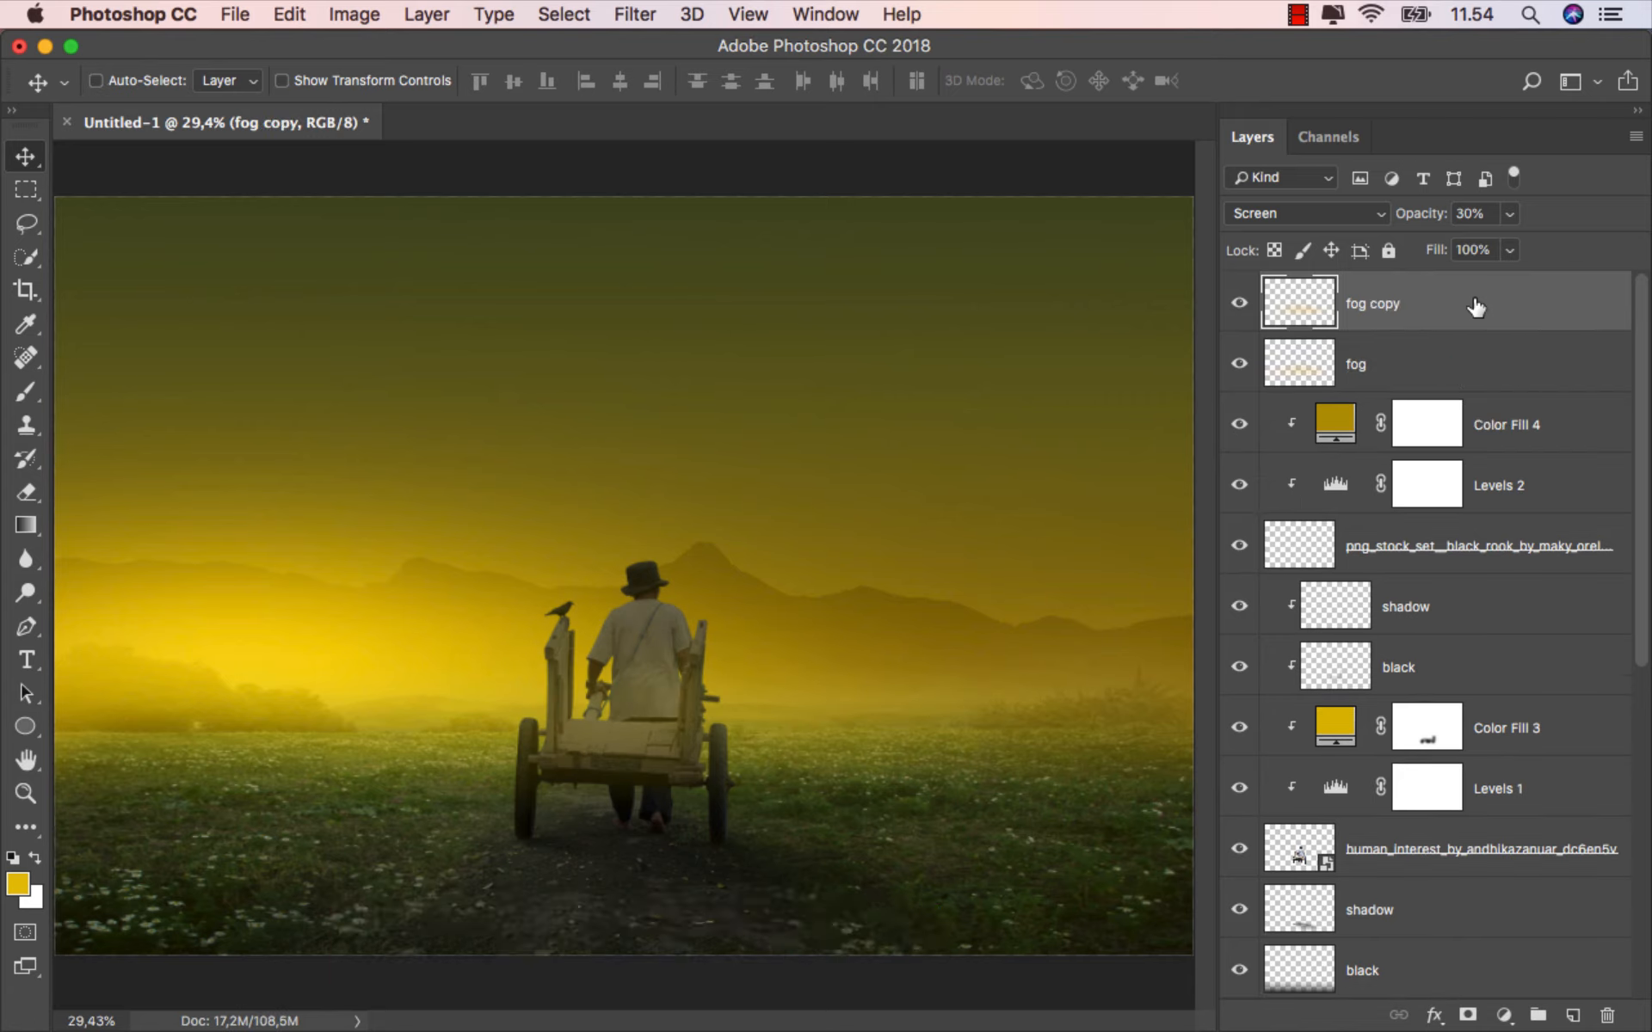
left_click(1387, 366)
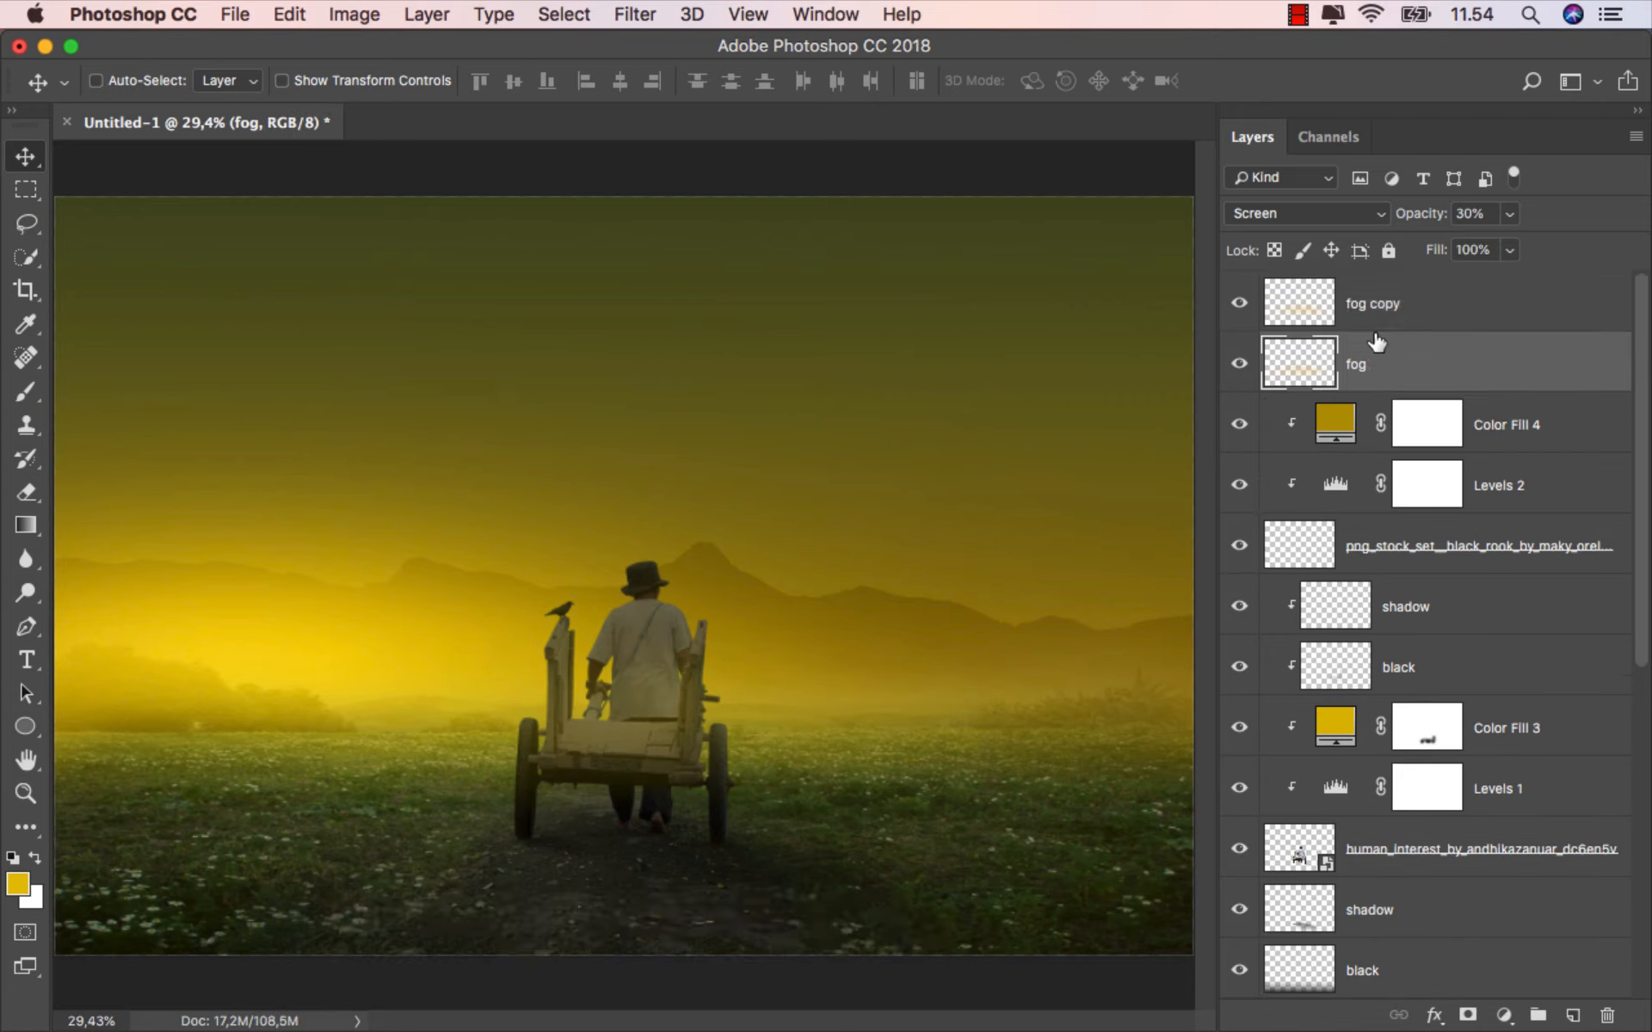
left_click(1306, 216)
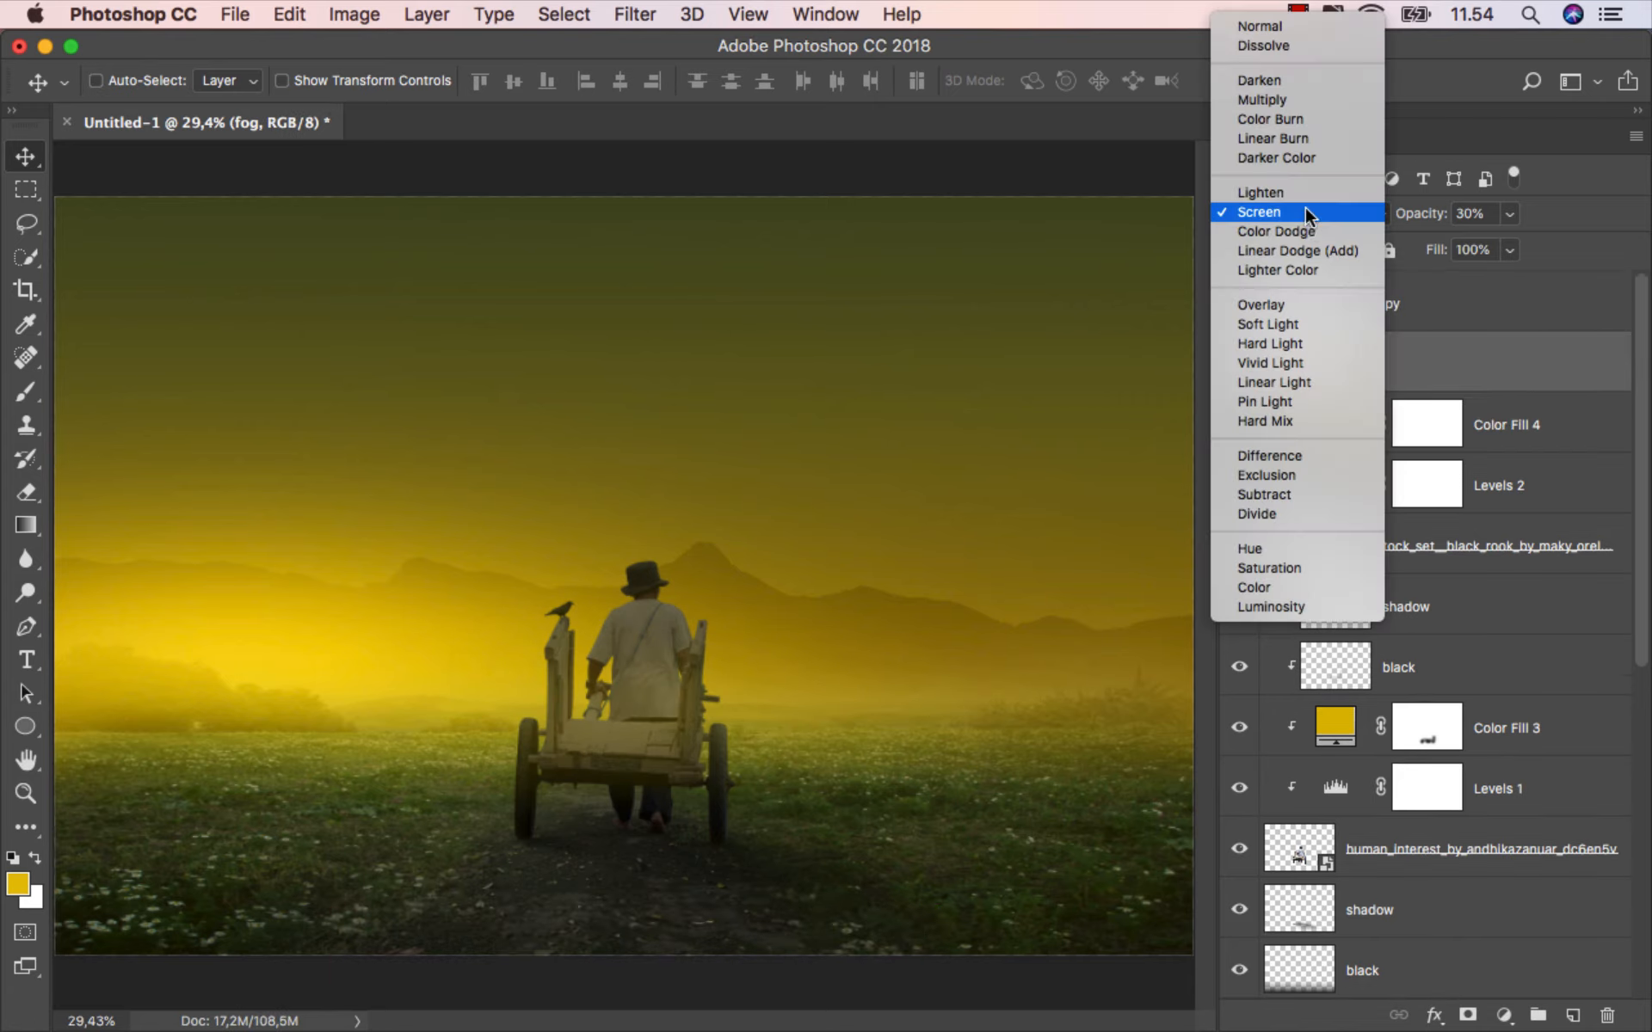
left_click(1290, 98)
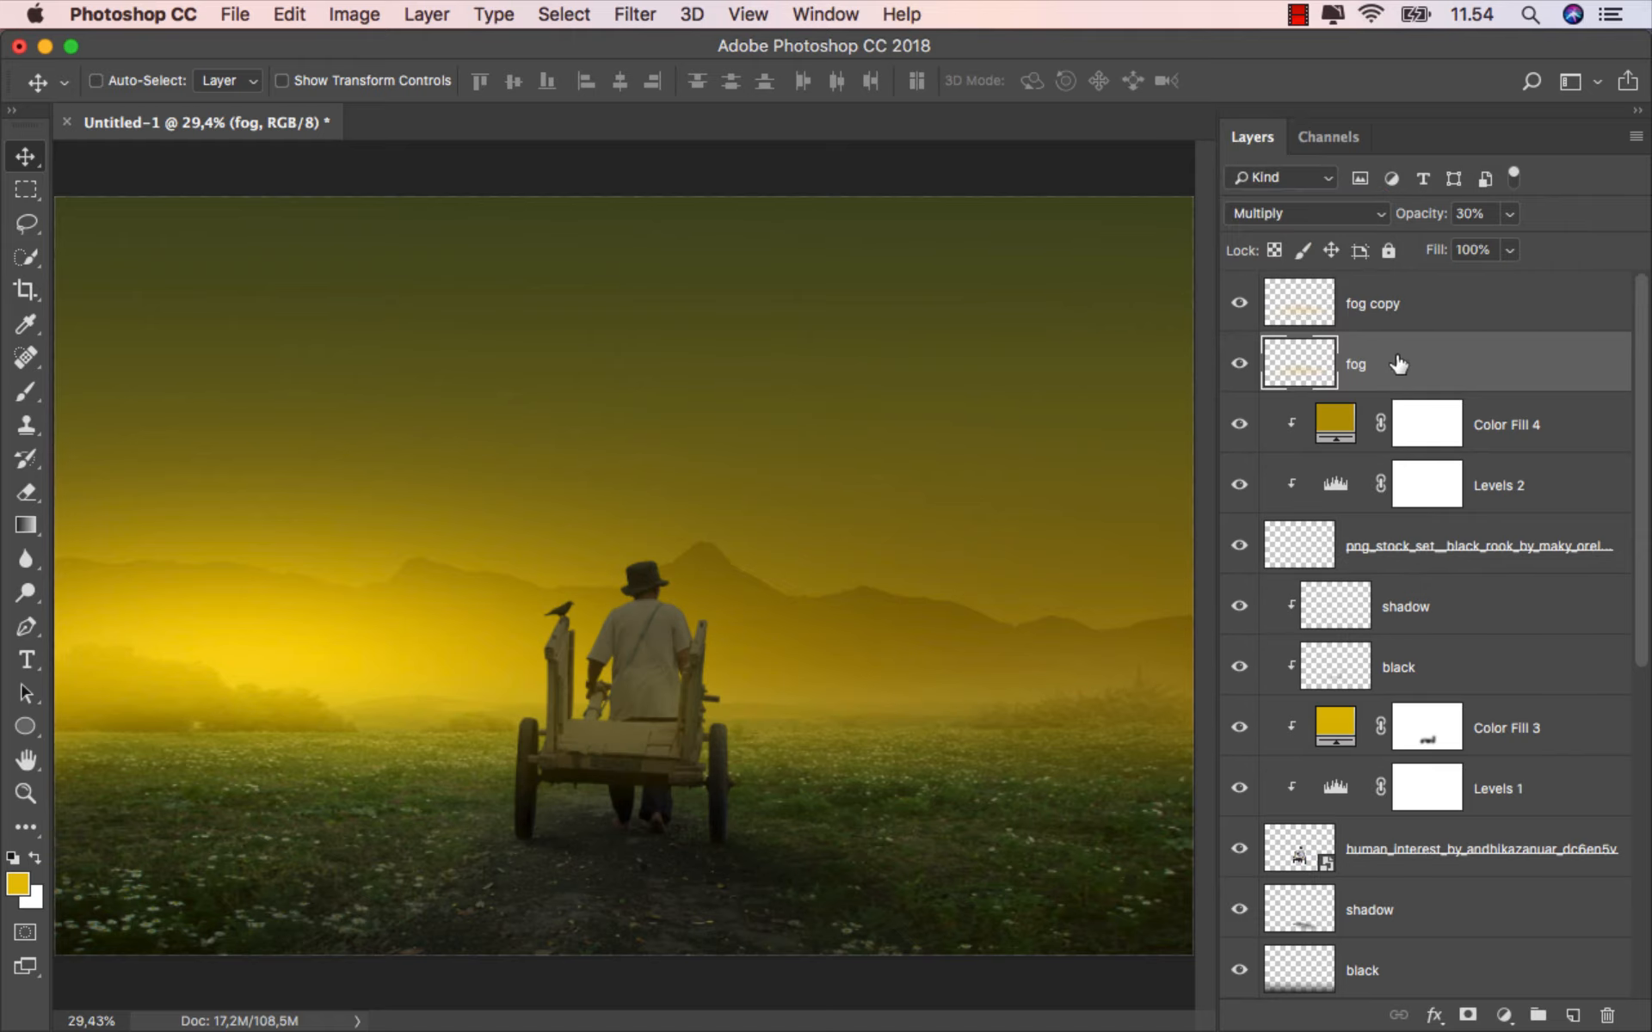
left_click(1239, 365)
left_click(1238, 366)
Set the Multiply fog layer to 100% Opacity and 60% Fill, and compare the picture with and without it.
left_click_drag(1431, 221, 1586, 221)
left_click(1239, 363)
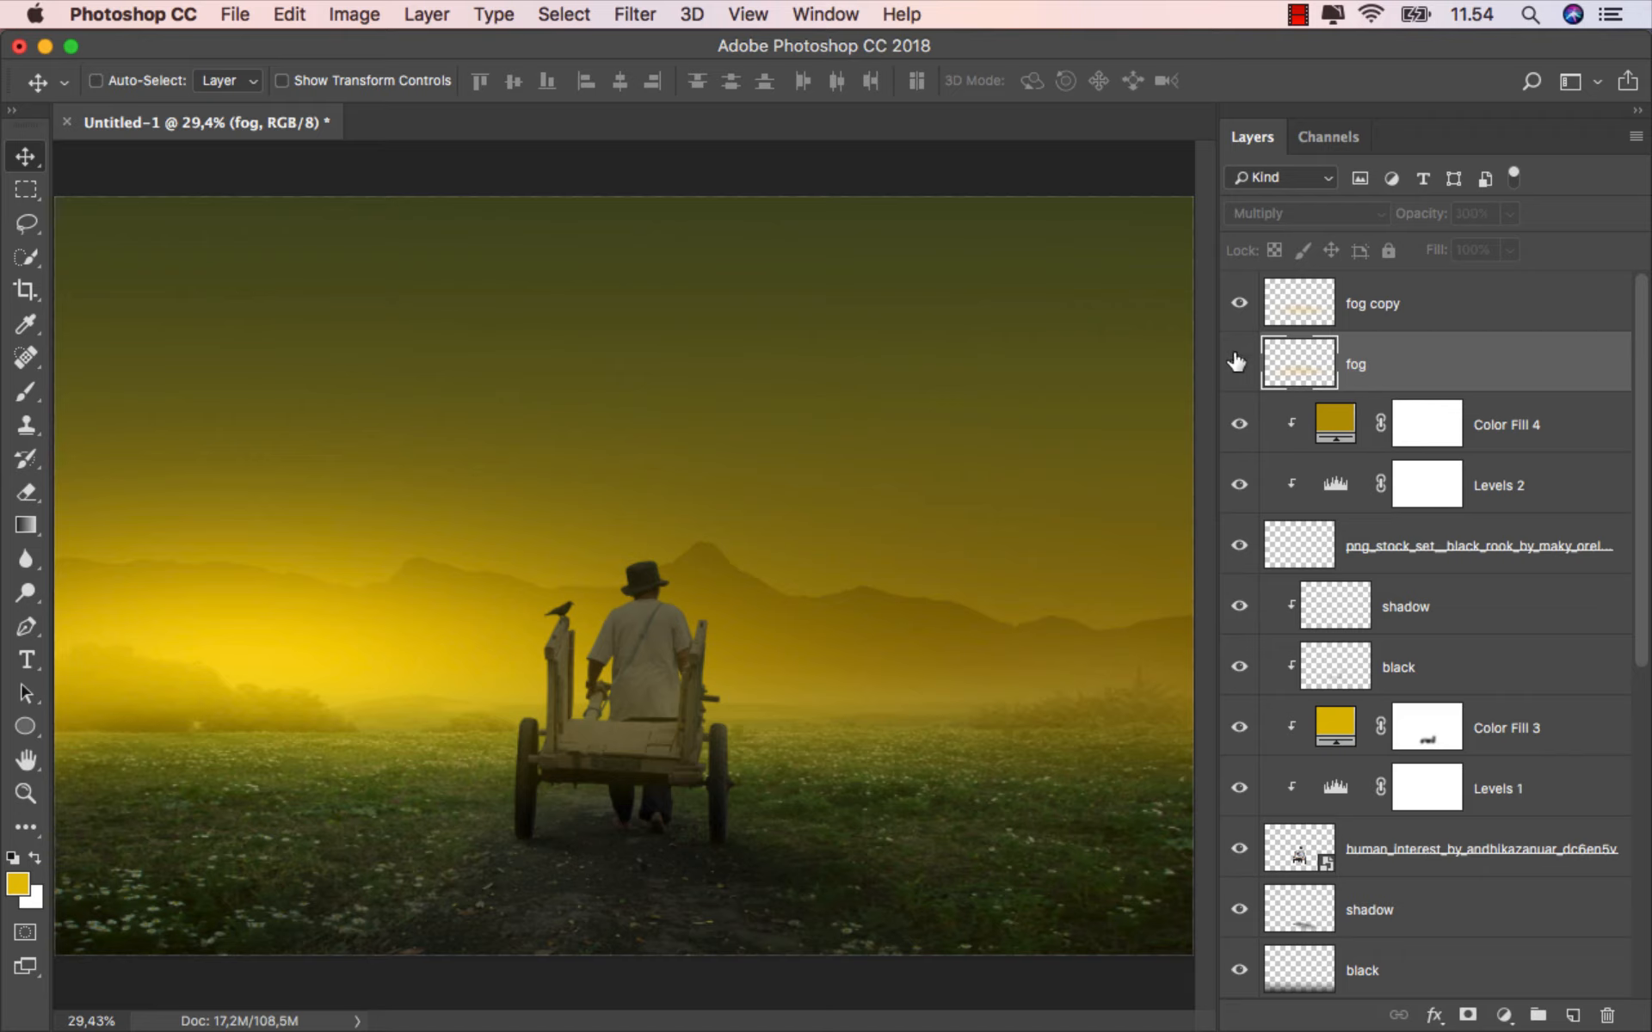
left_click(1239, 363)
left_click(1510, 251)
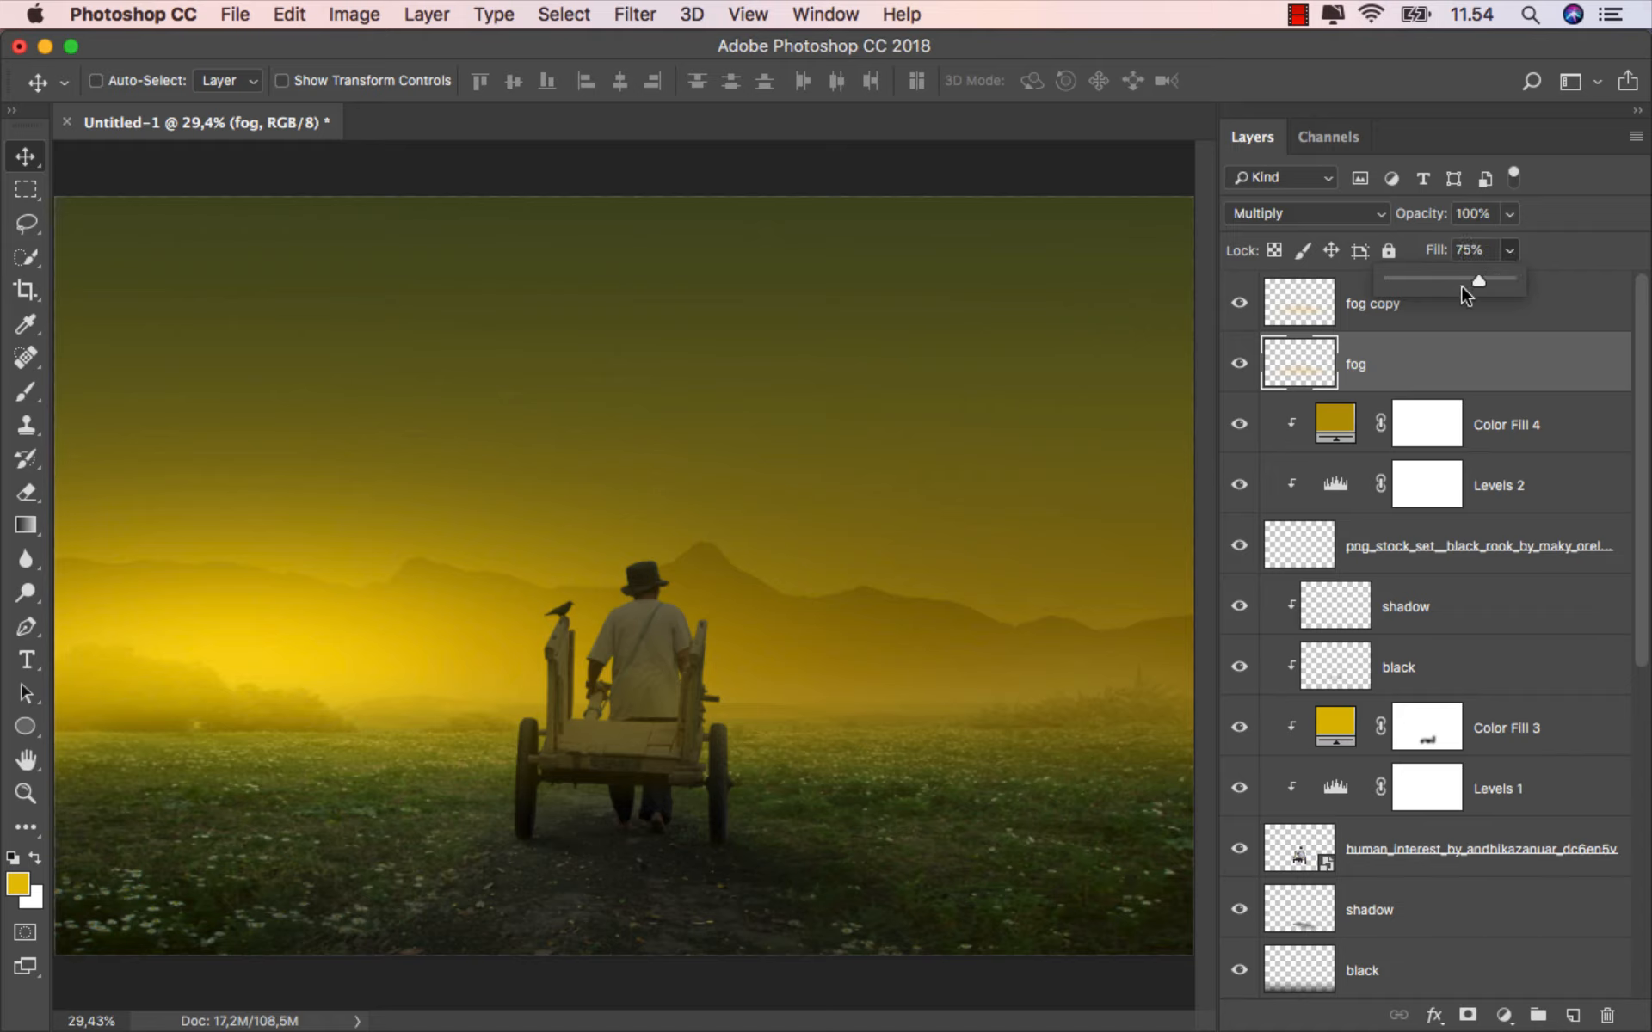
left_click_drag(1453, 287, 1461, 286)
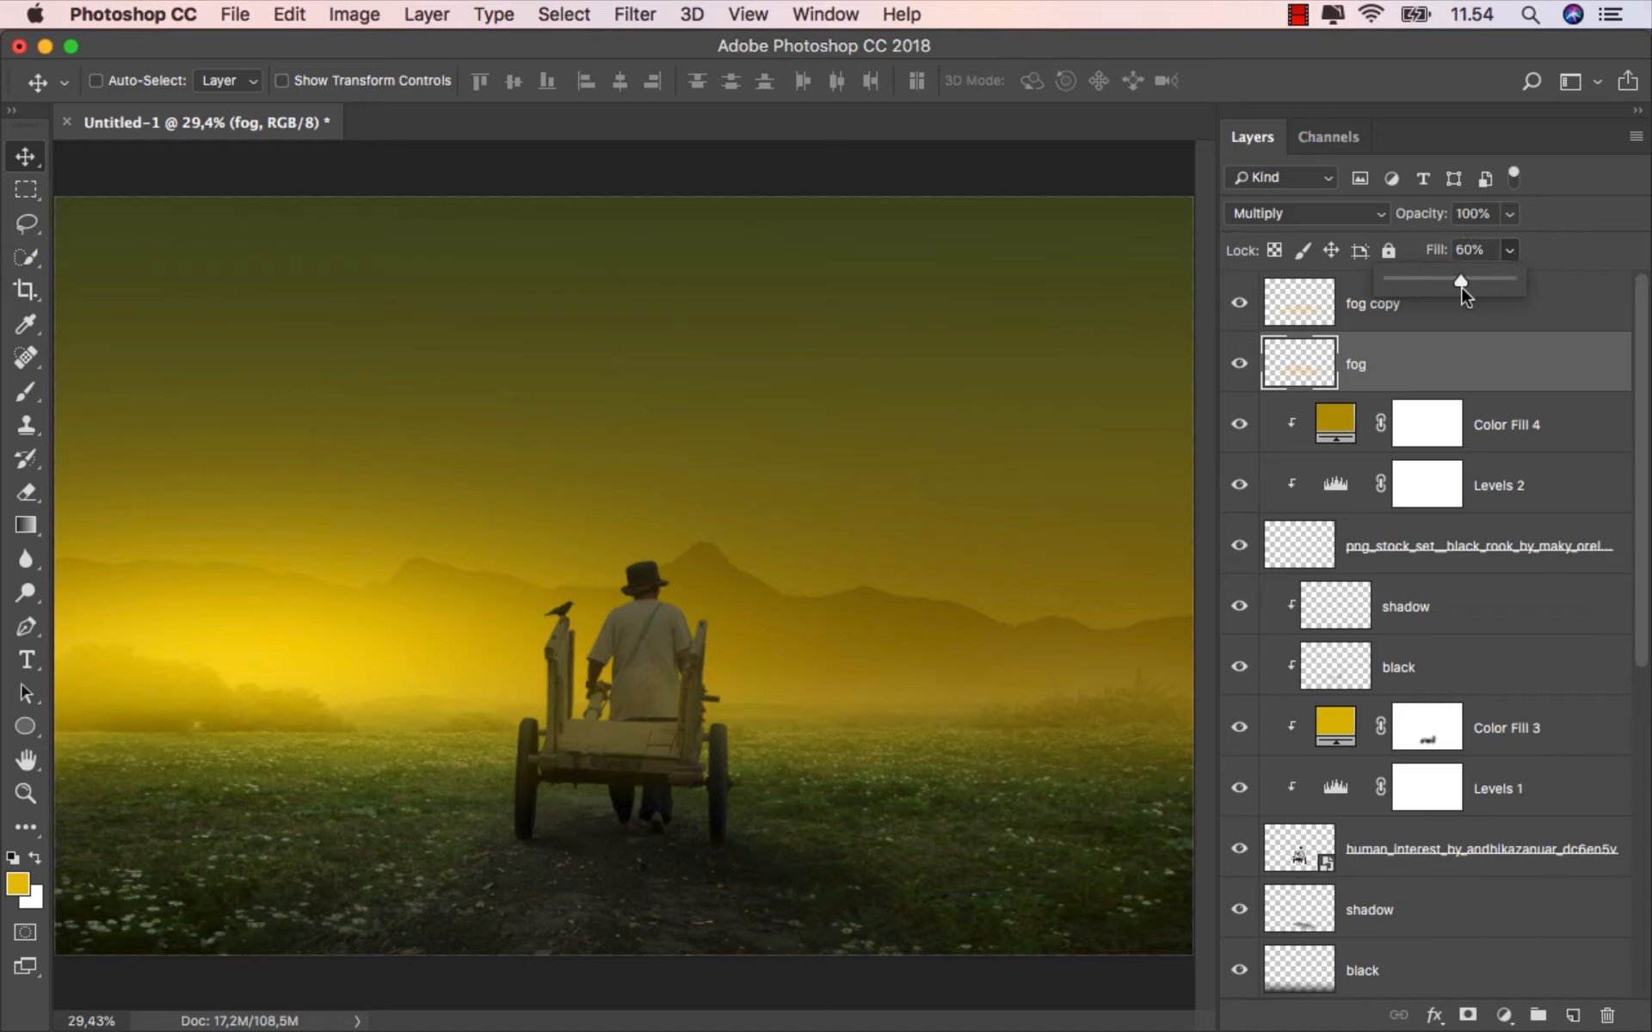
left_click(1237, 366)
left_click(1237, 366)
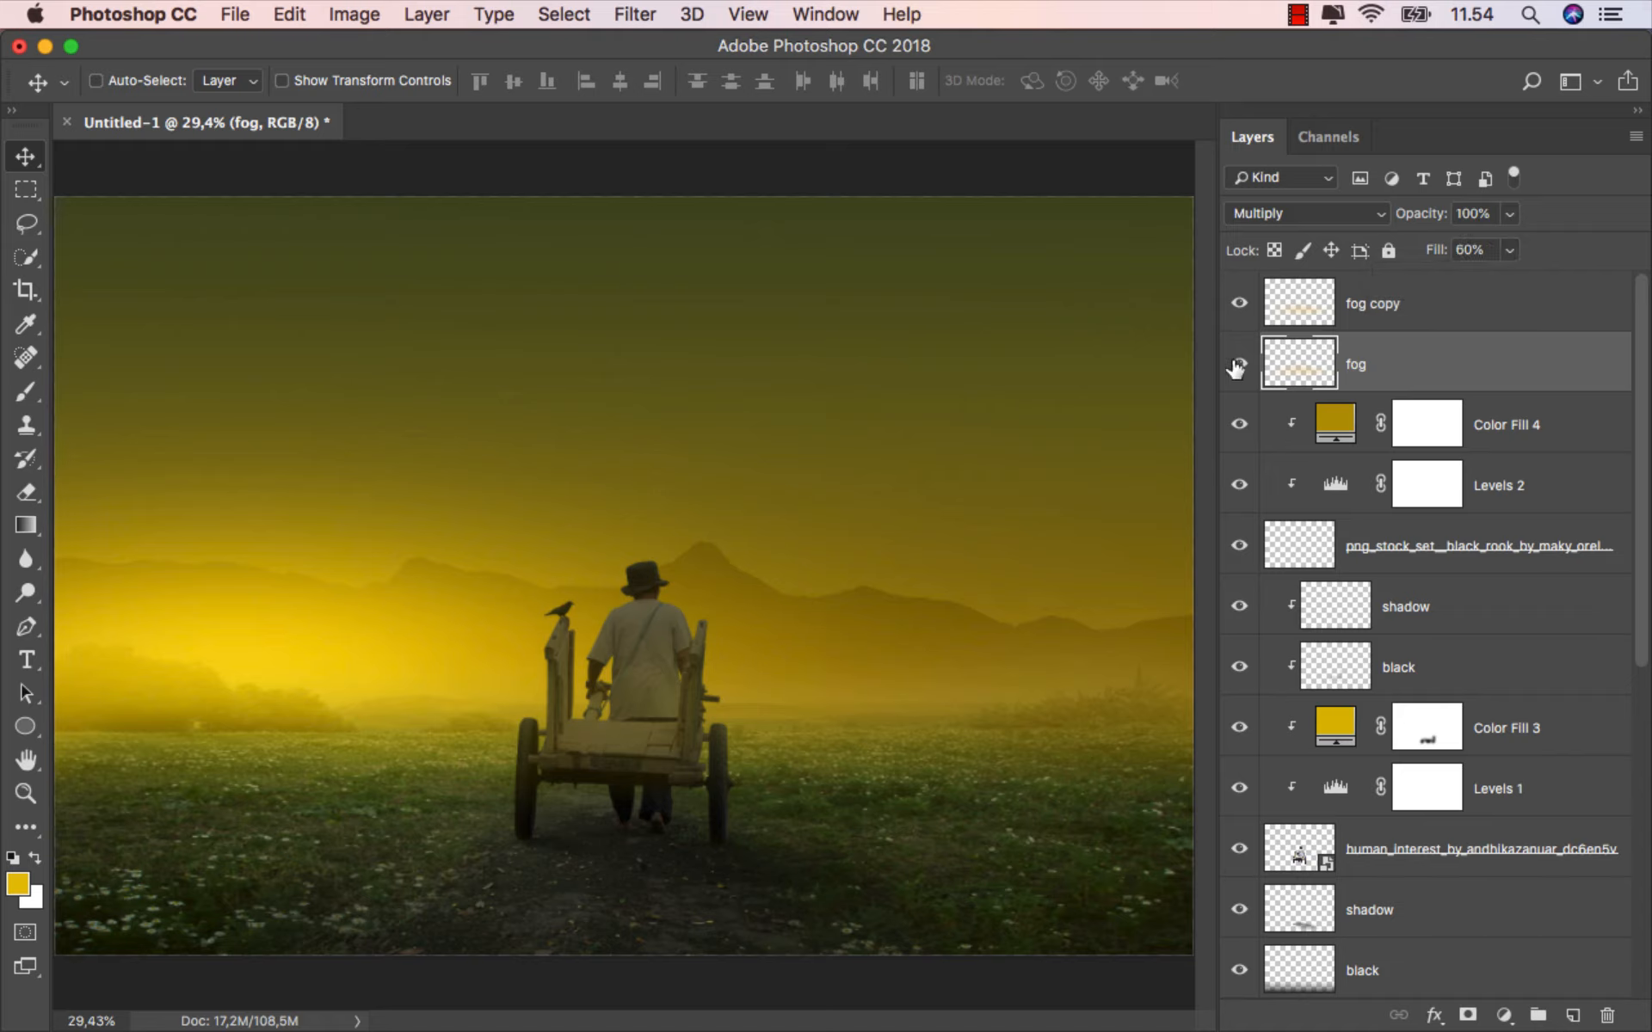
Add a Selective Color adjustment above fog copy and set Magenta to +9% for the Yellows.
left_click(1450, 310)
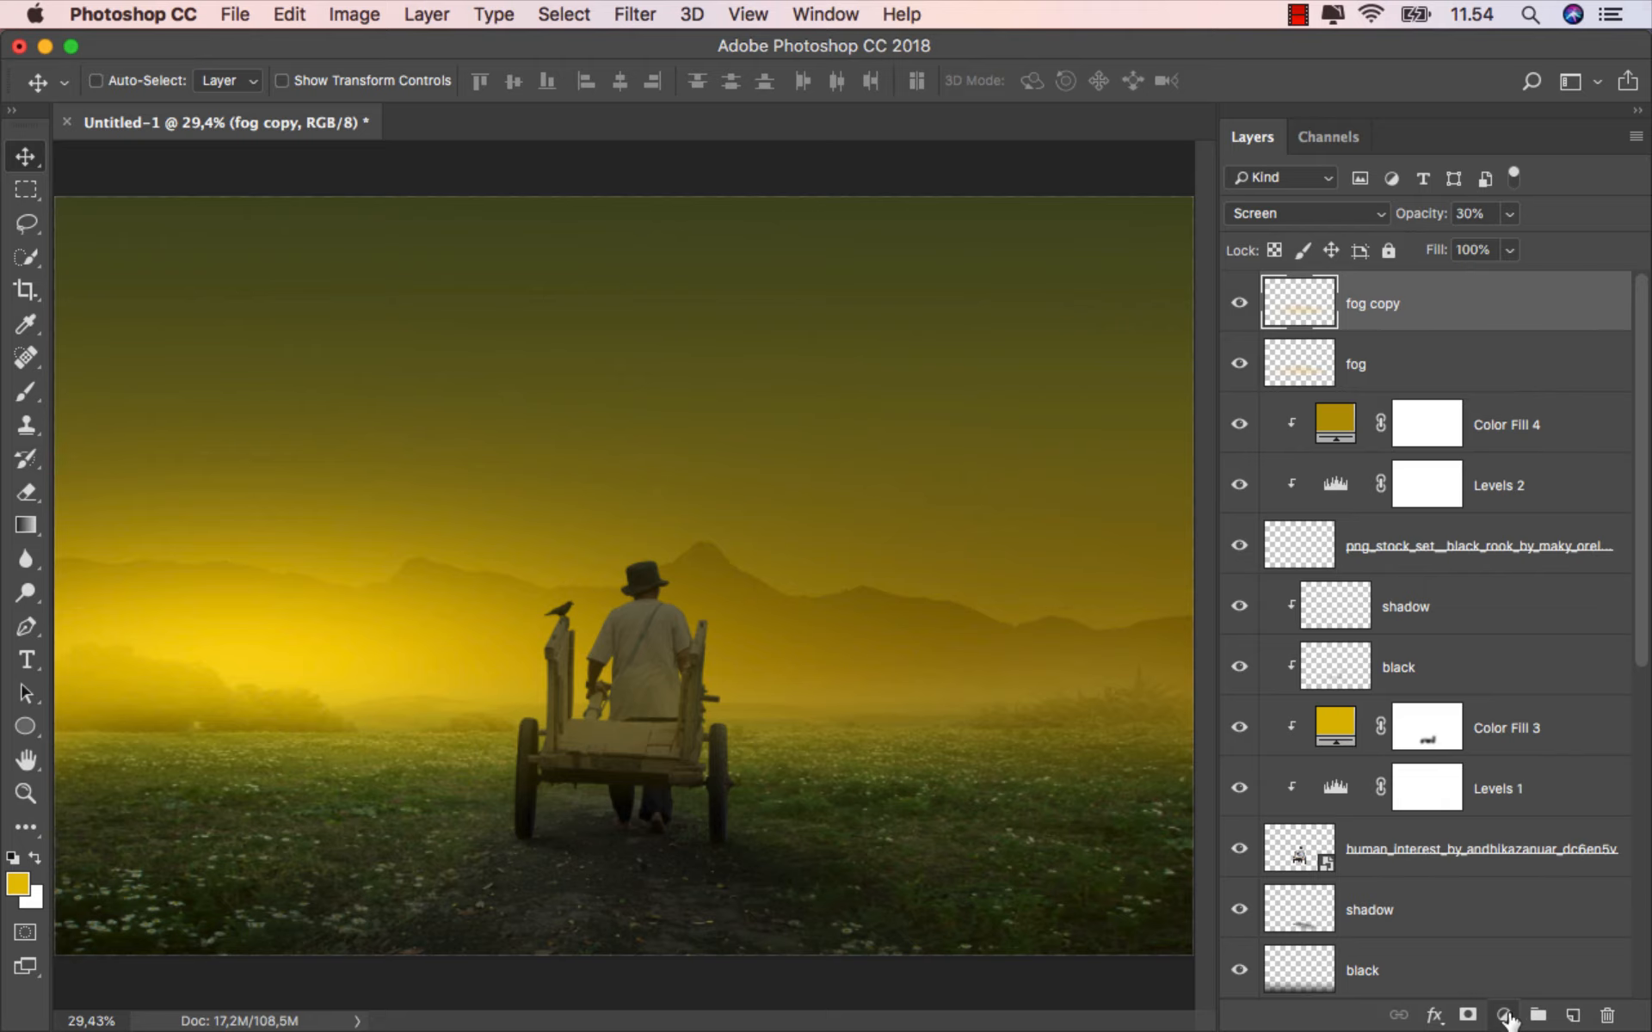
left_click(1506, 1017)
left_click(1528, 971)
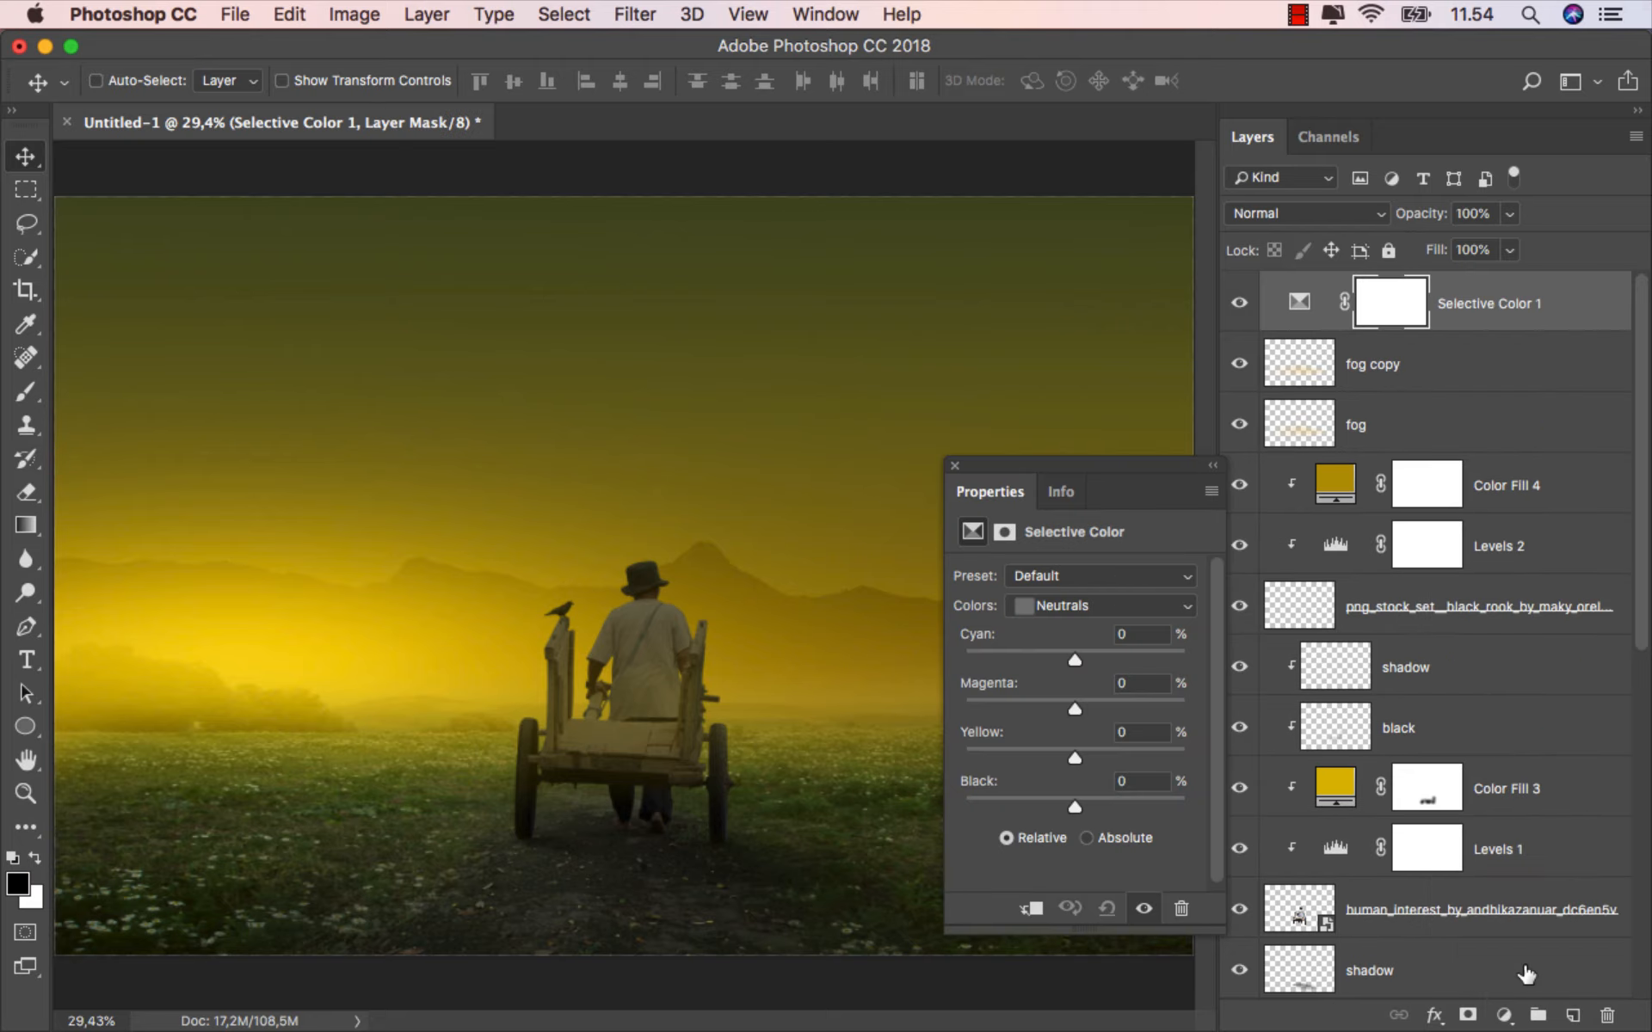
left_click(1072, 612)
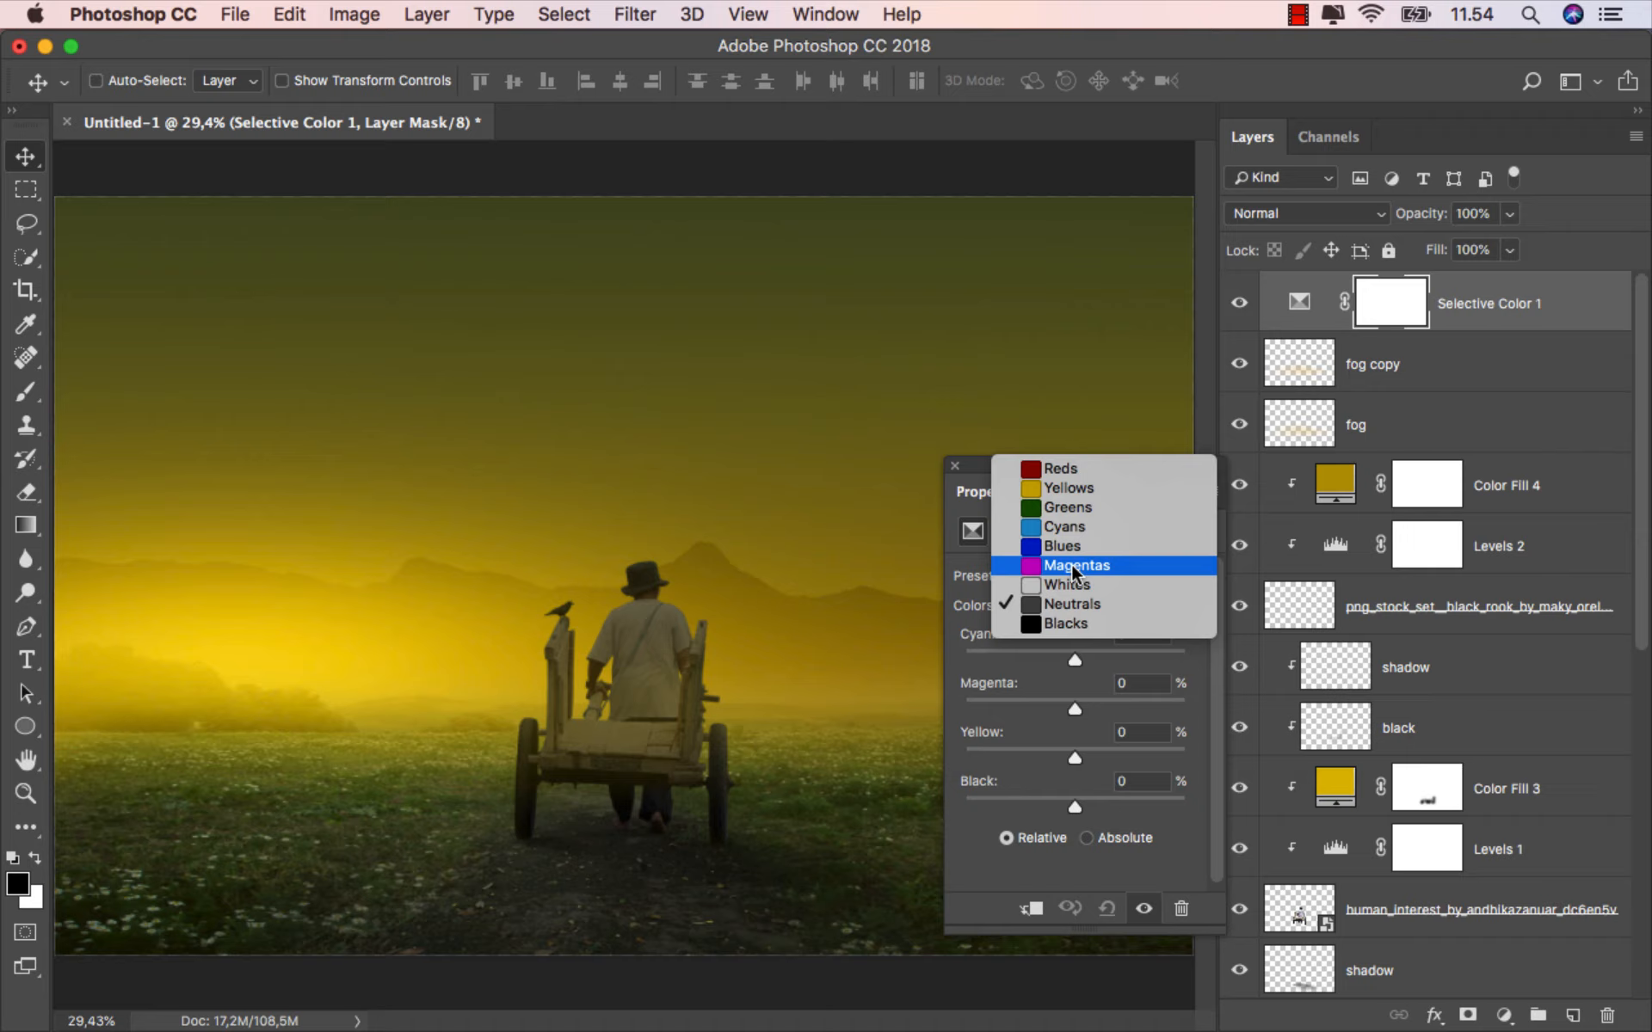
left_click(1082, 489)
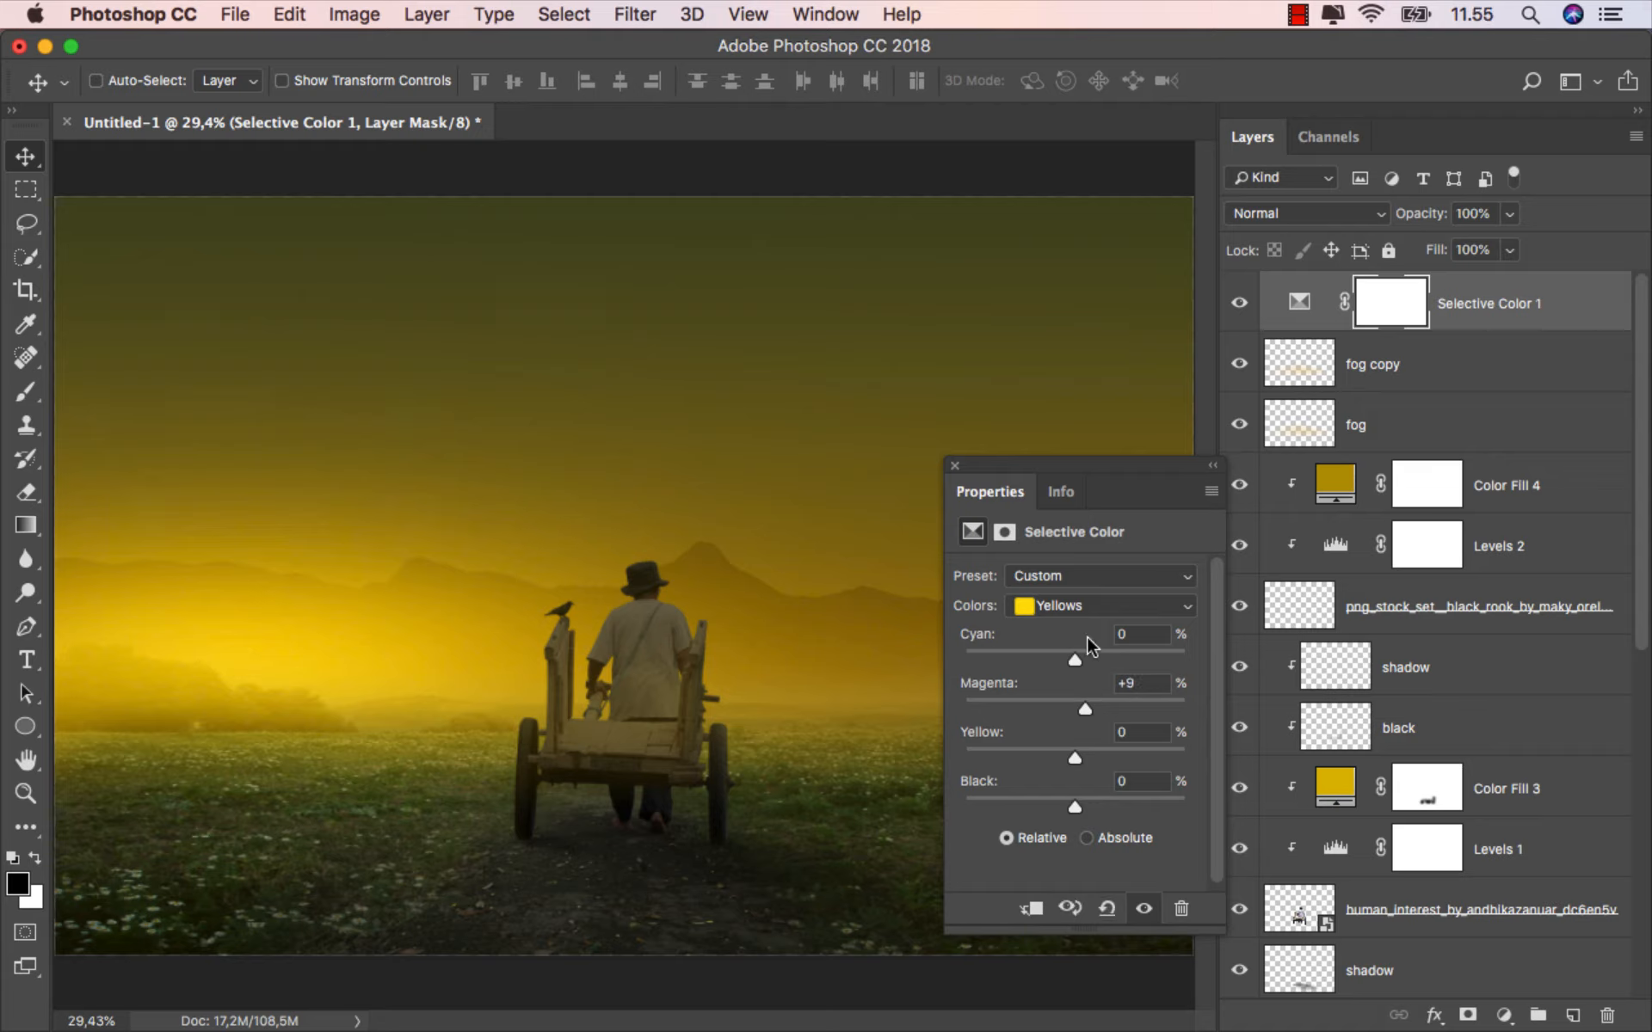
Set the Selective Color Neutrals to Cyan -6% and Black +5%, and compare the picture with and without the adjustment.
left_click(1088, 607)
left_click(1087, 724)
left_click_drag(1075, 658, 1067, 656)
left_click_drag(1077, 806, 1080, 806)
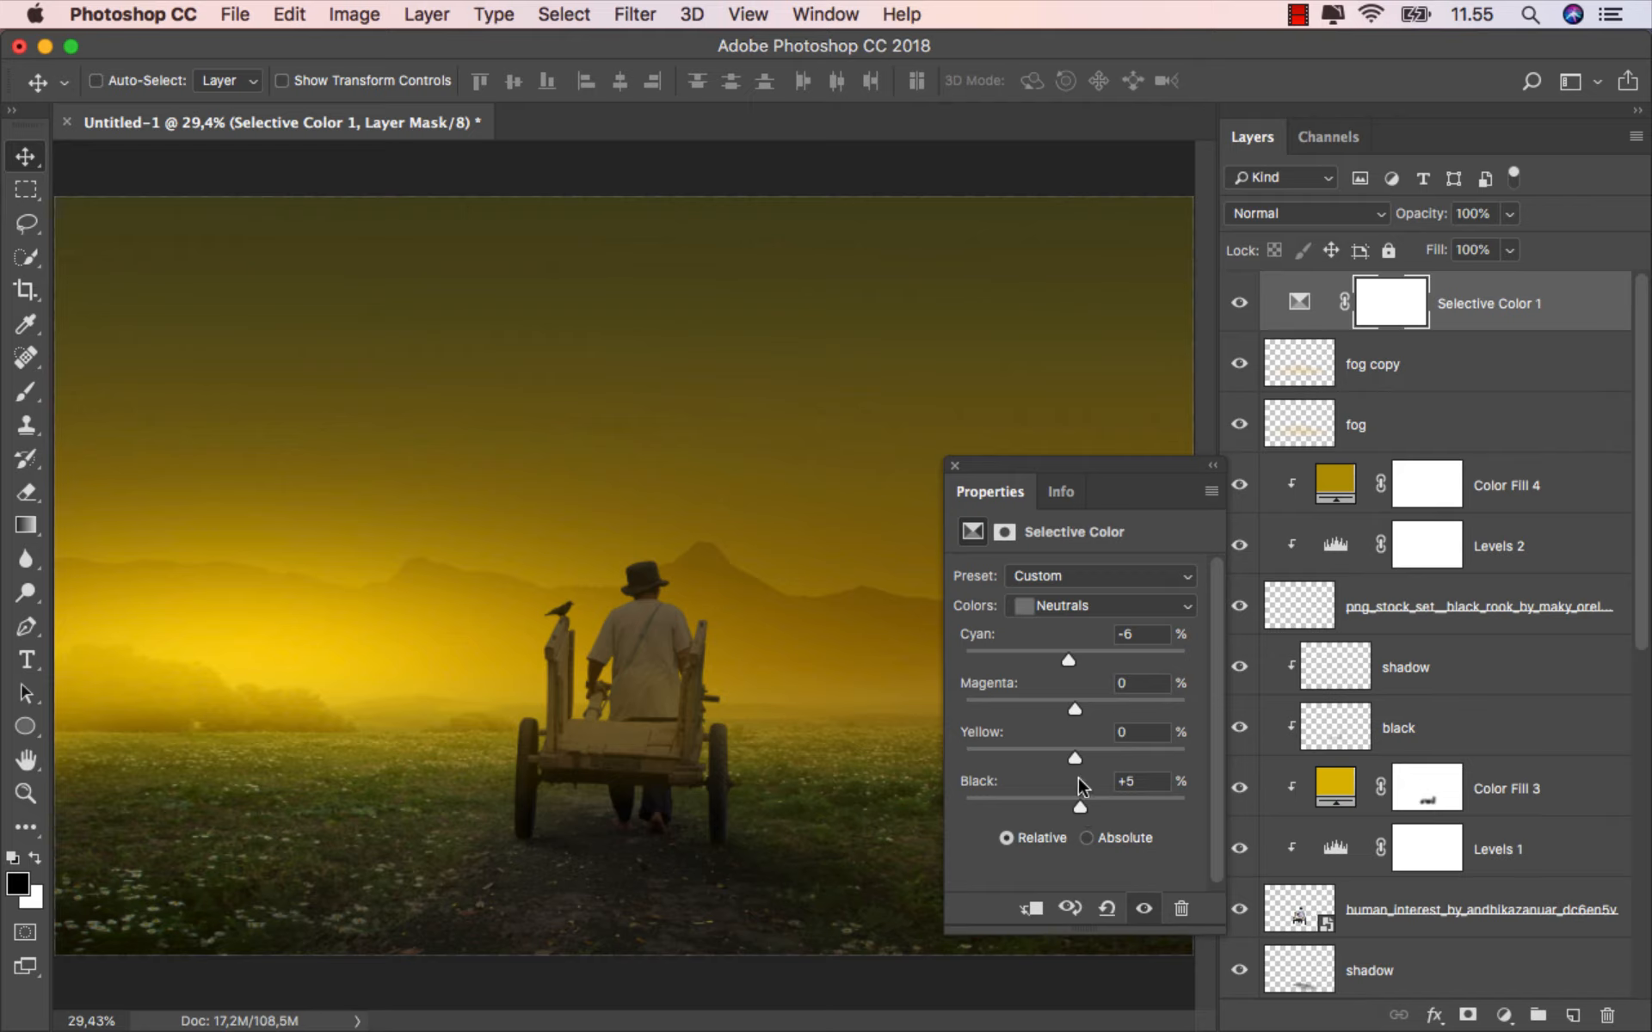
left_click(955, 467)
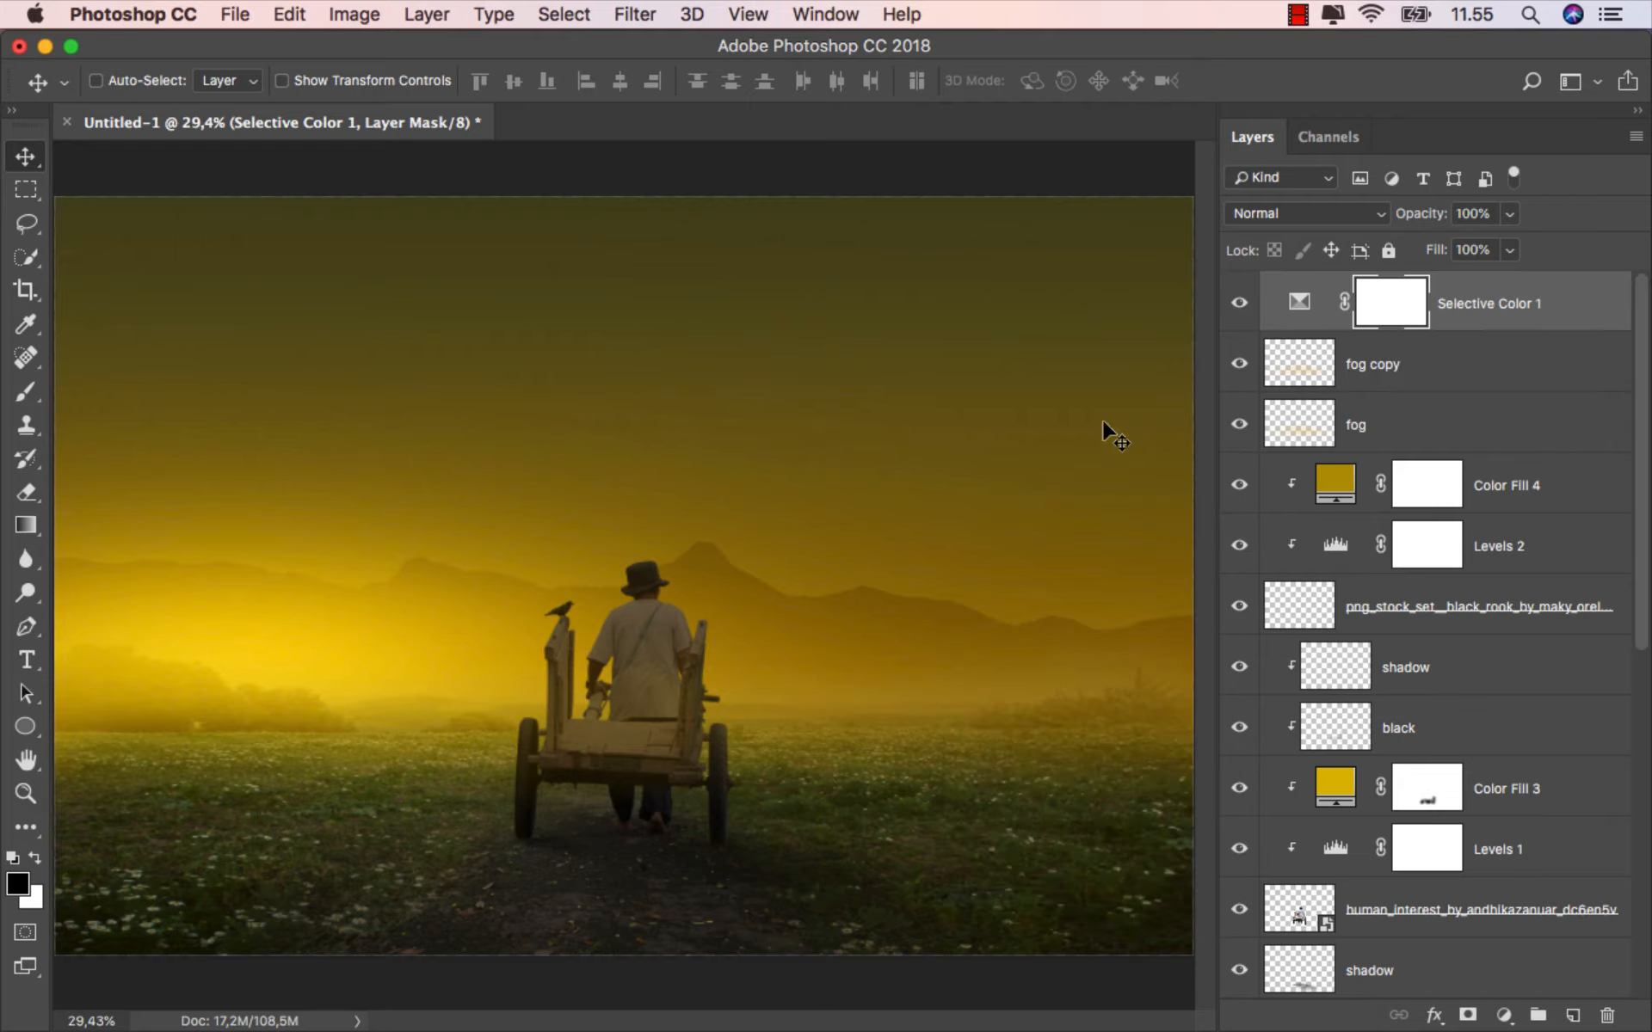
left_click(1239, 305)
left_click(1238, 305)
left_click(1239, 306)
left_click(1239, 306)
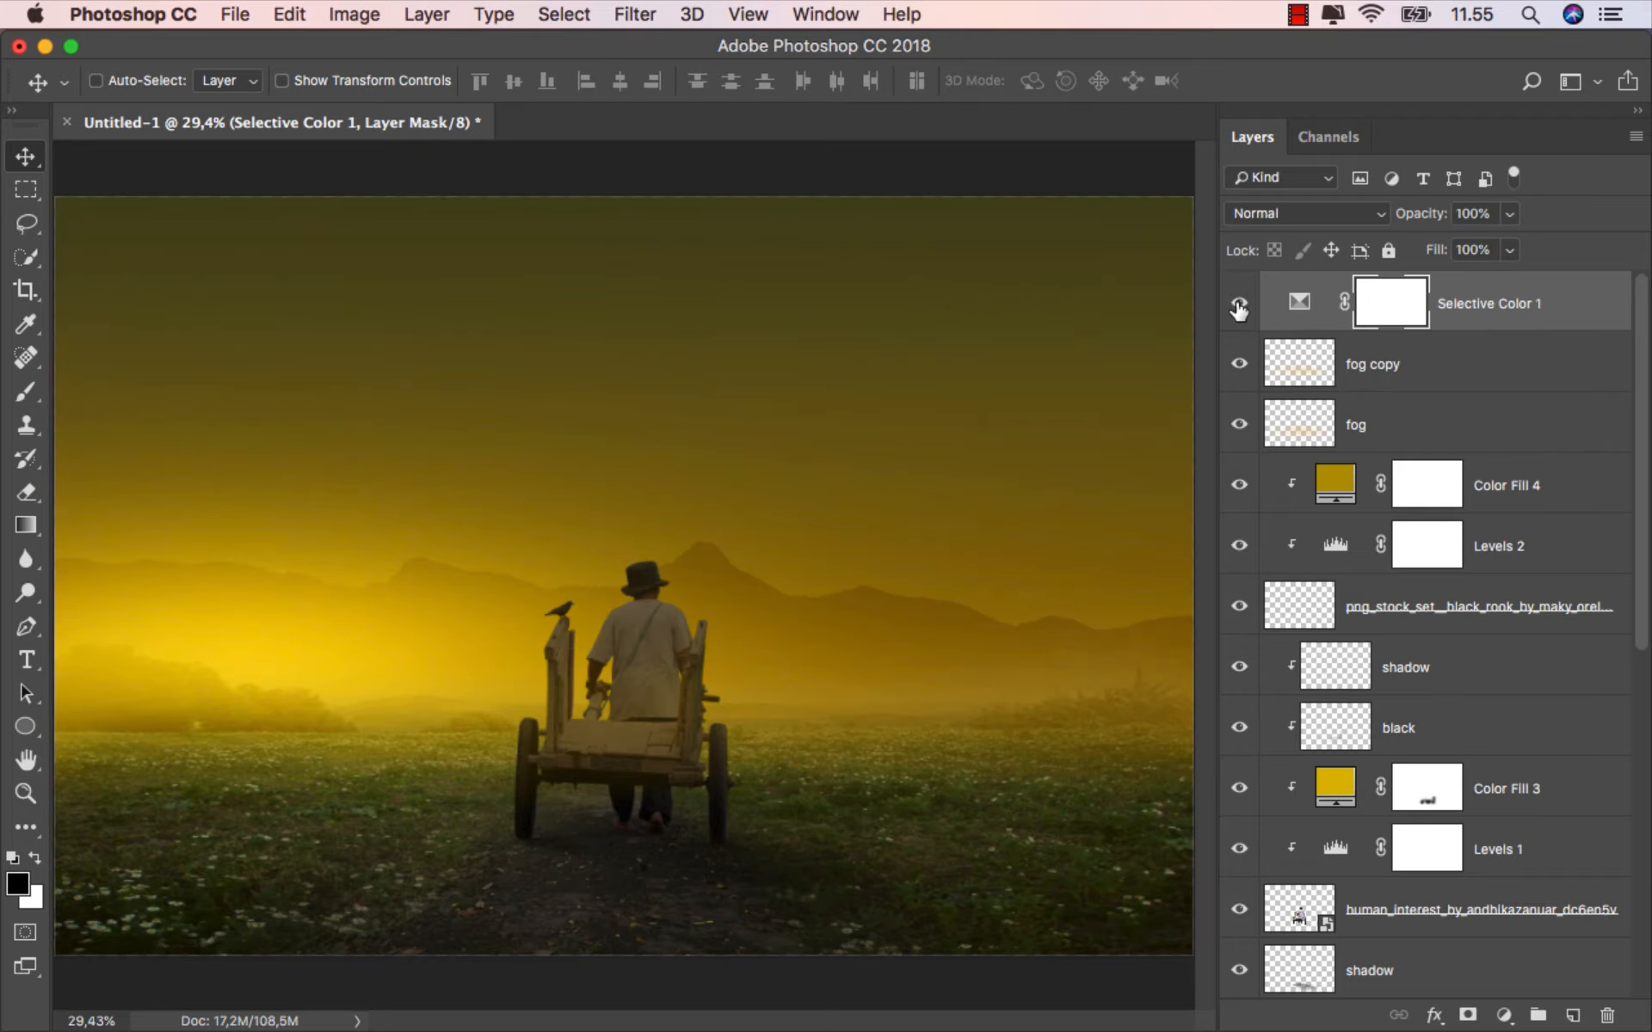
Add a Brightness/Contrast adjustment above Selective Color 1 with Brightness 14 and invert its mask to black.
left_click(1502, 316)
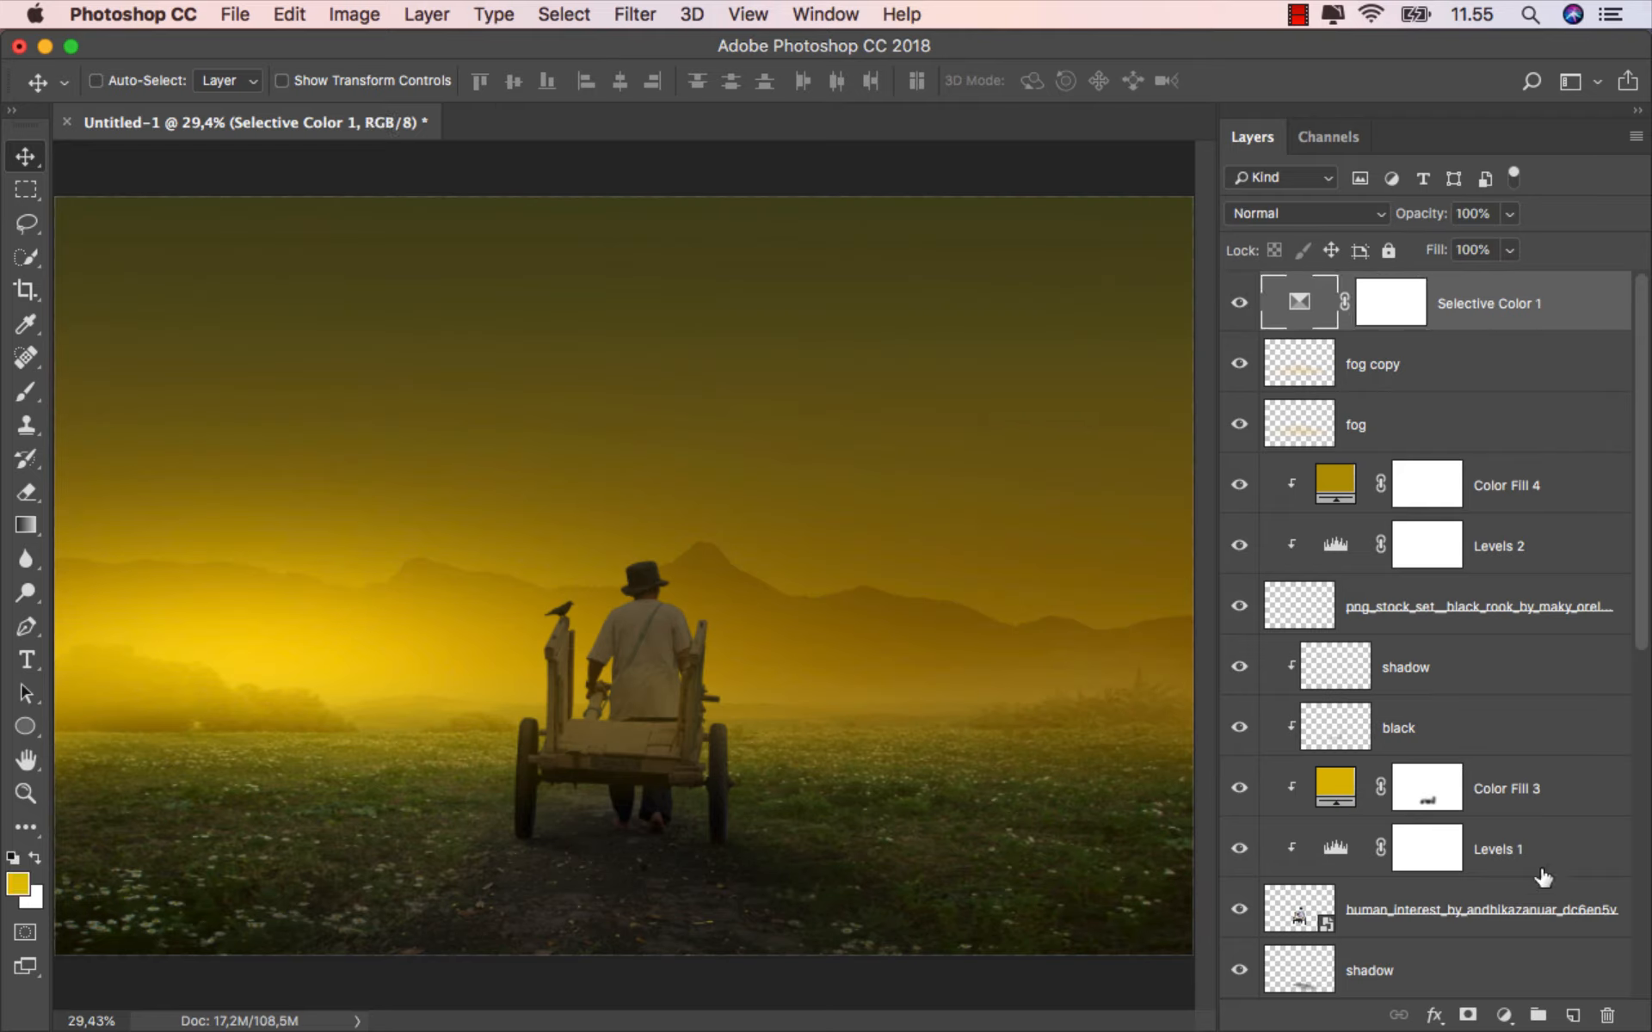
left_click(1504, 1015)
left_click(1539, 605)
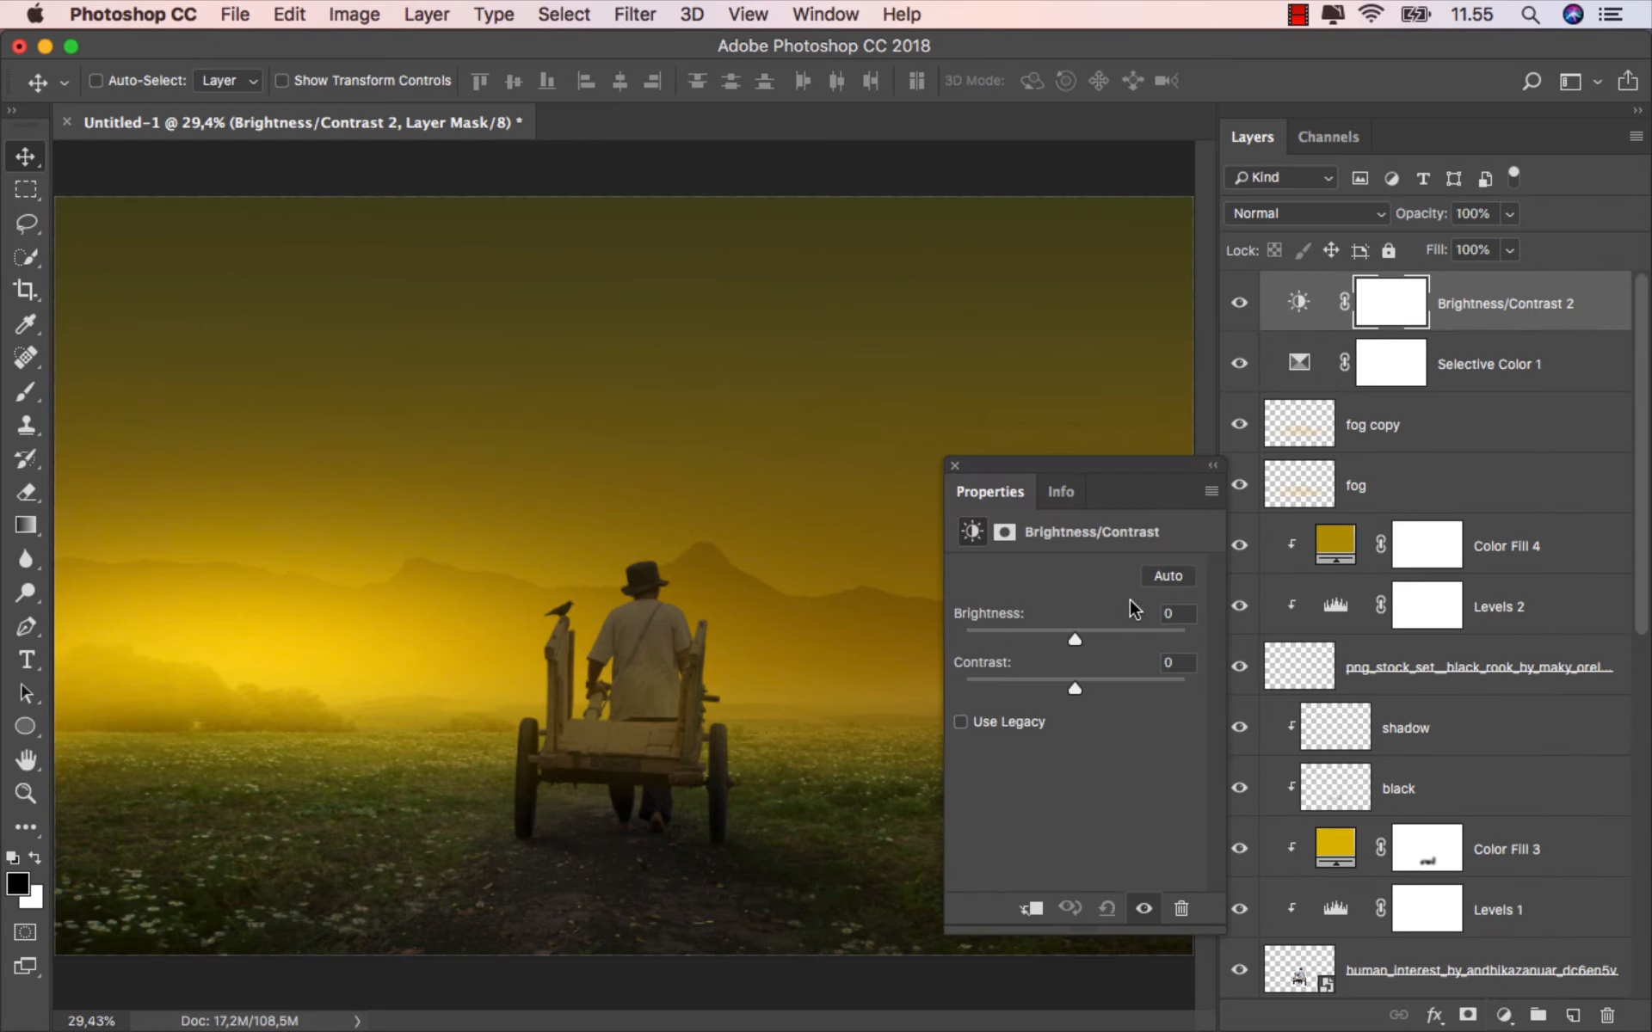
left_click_drag(1084, 637, 1087, 638)
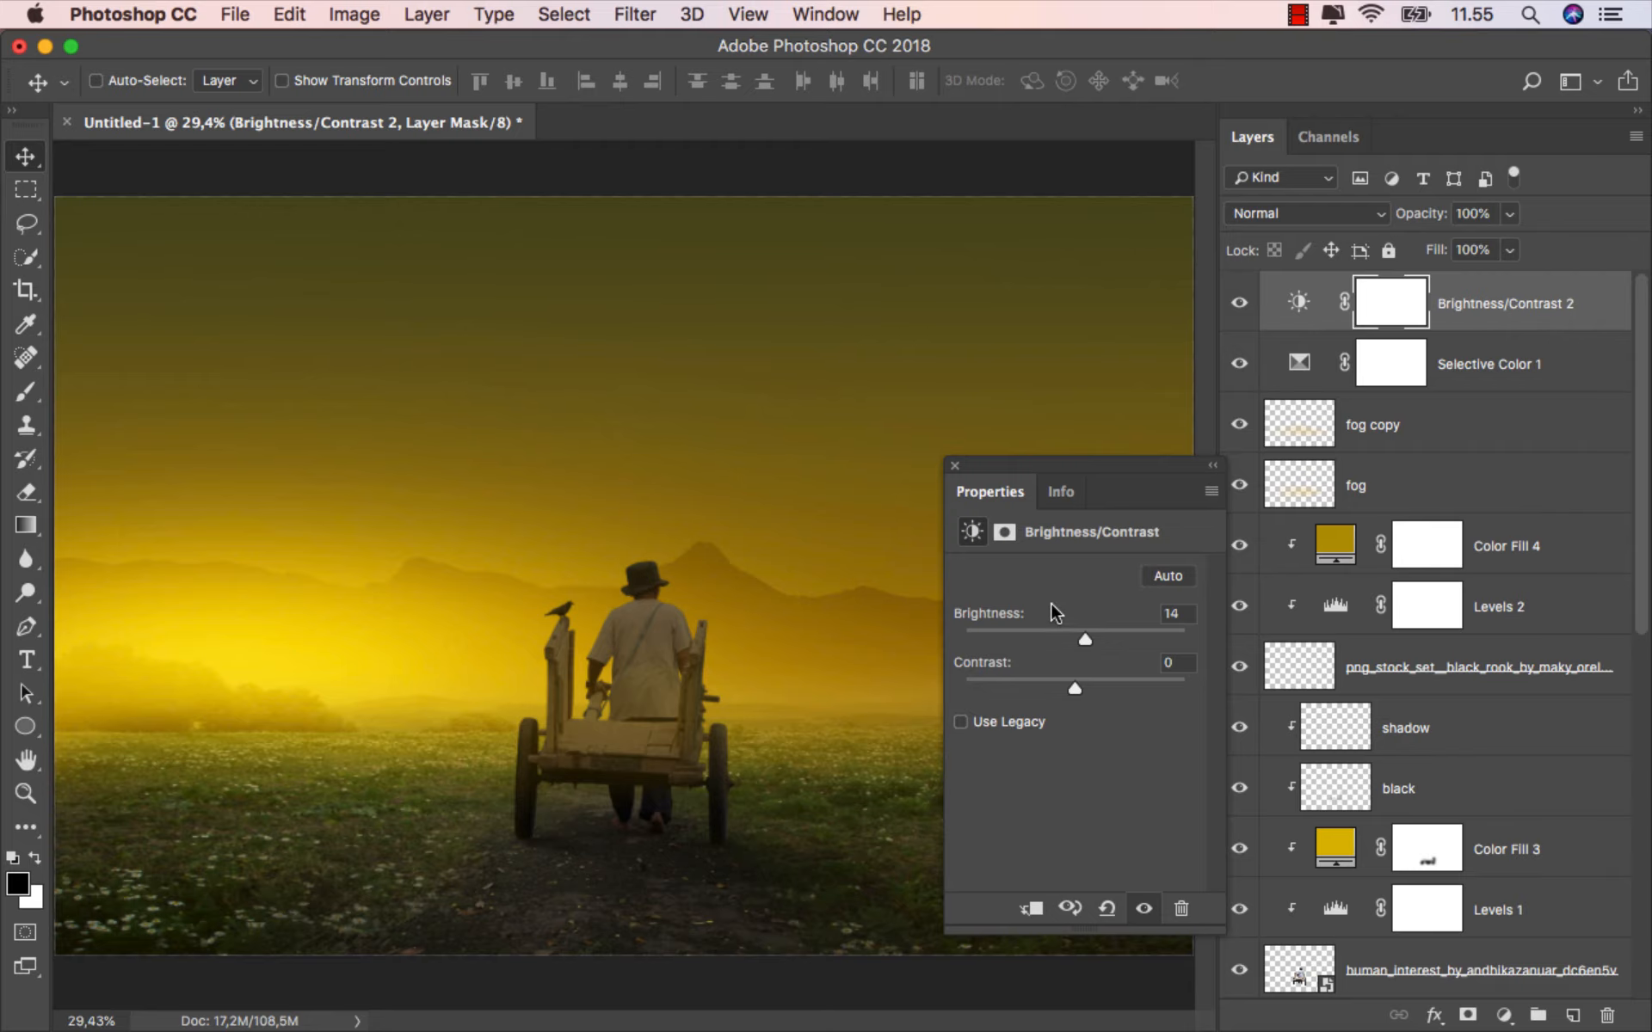
left_click(954, 464)
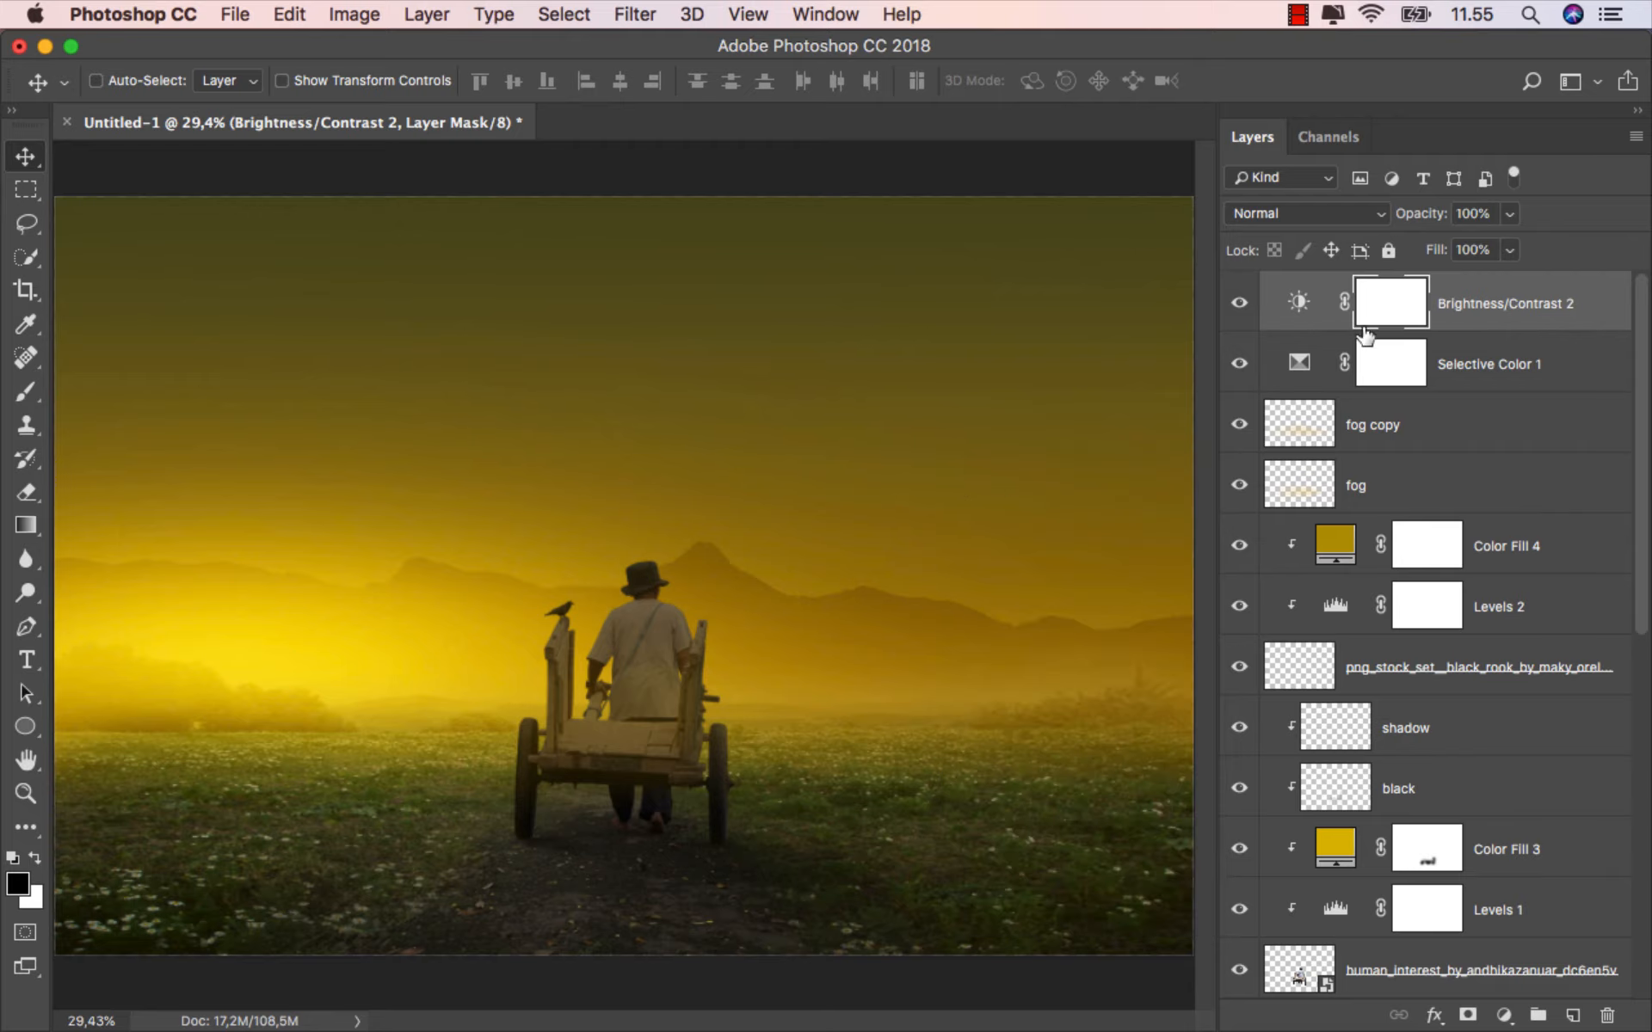
key("super+i")
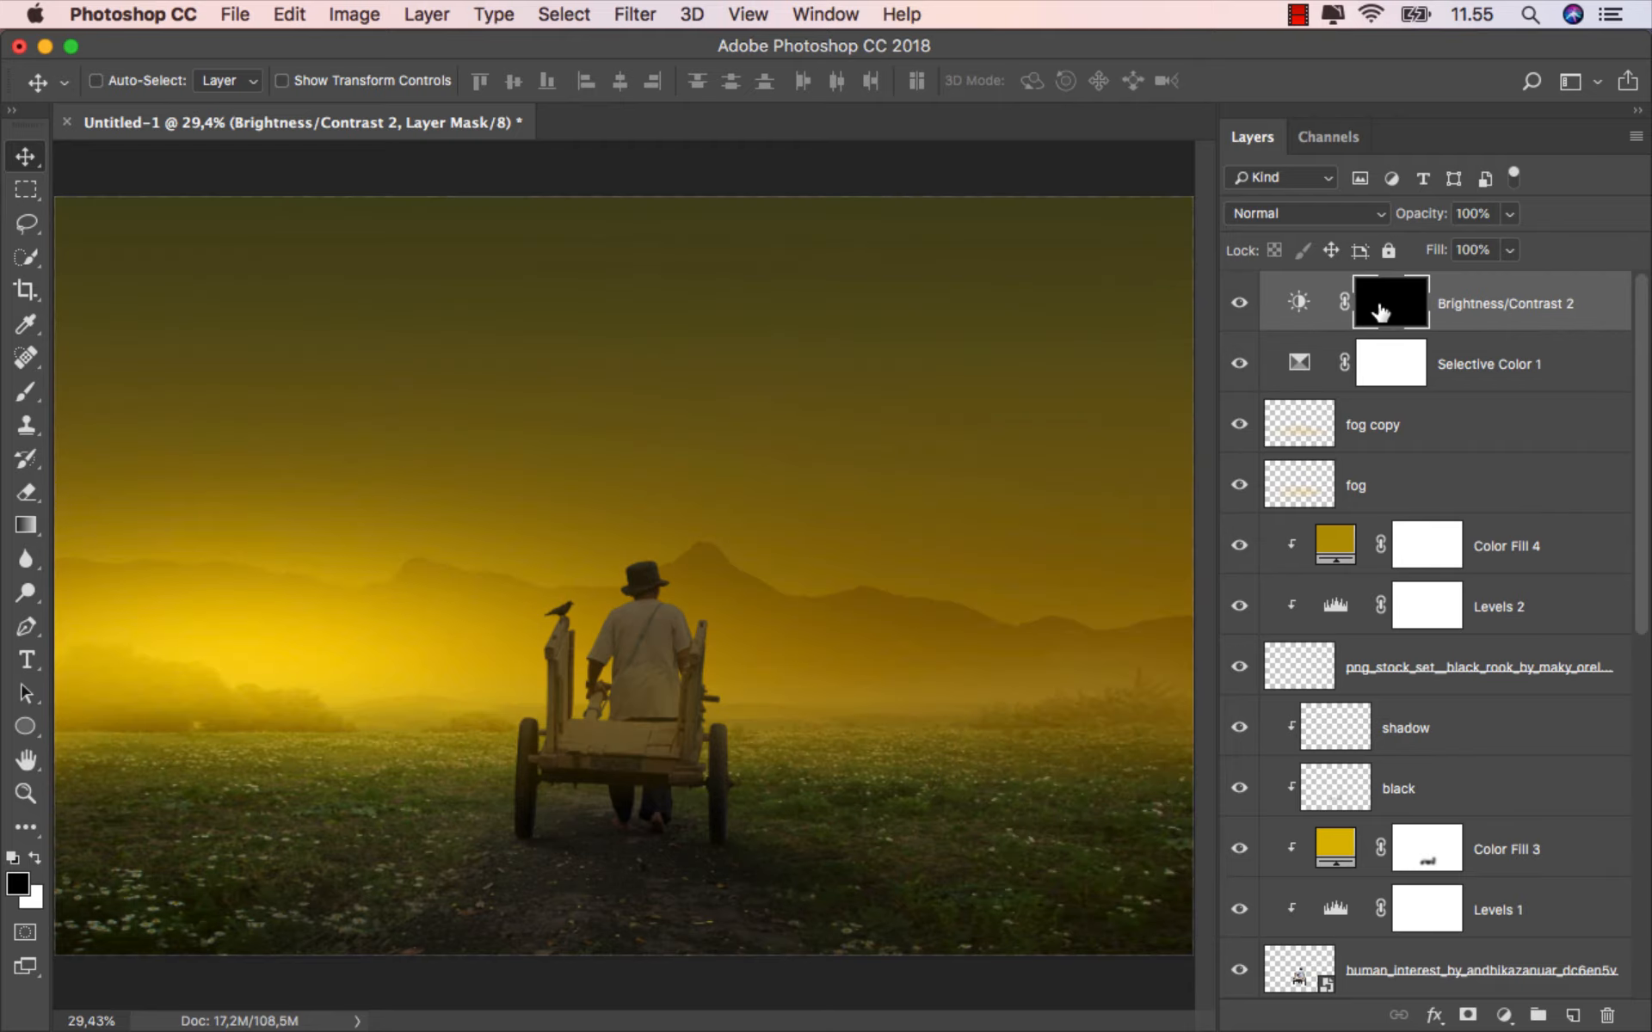
Set up a white, flattened soft round brush with 100% Opacity and 100% Flow for the Brightness/Contrast 2 mask.
left_click(26, 391)
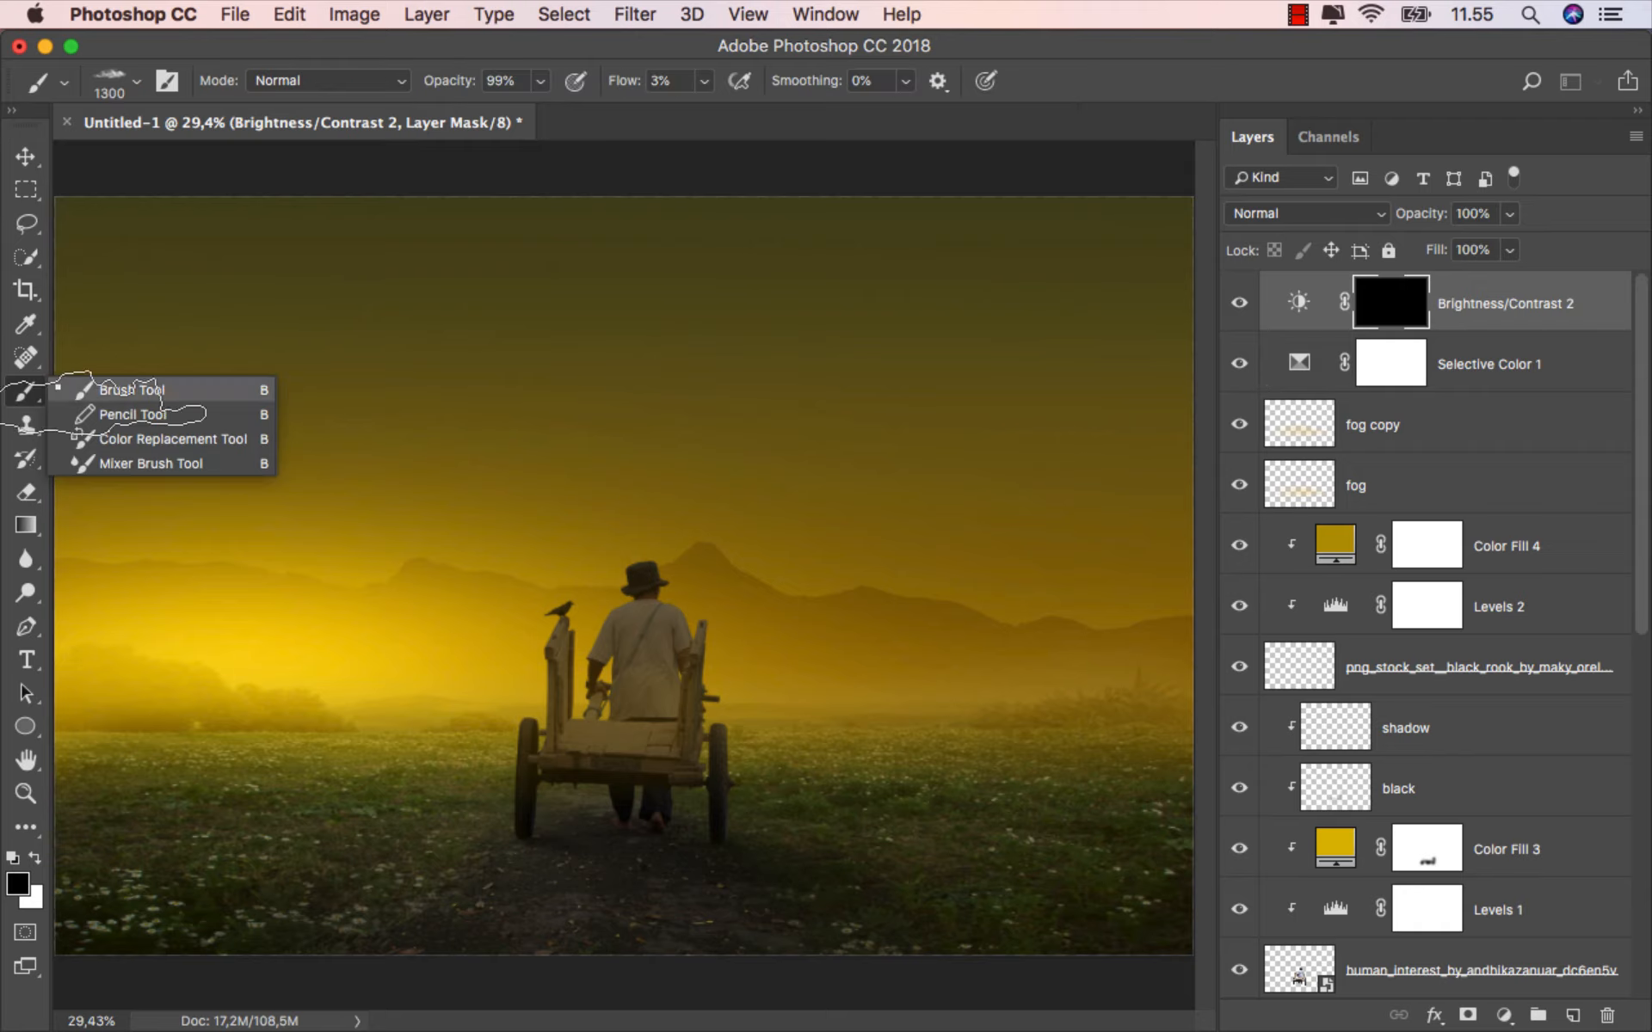
left_click(129, 384)
left_click(32, 860)
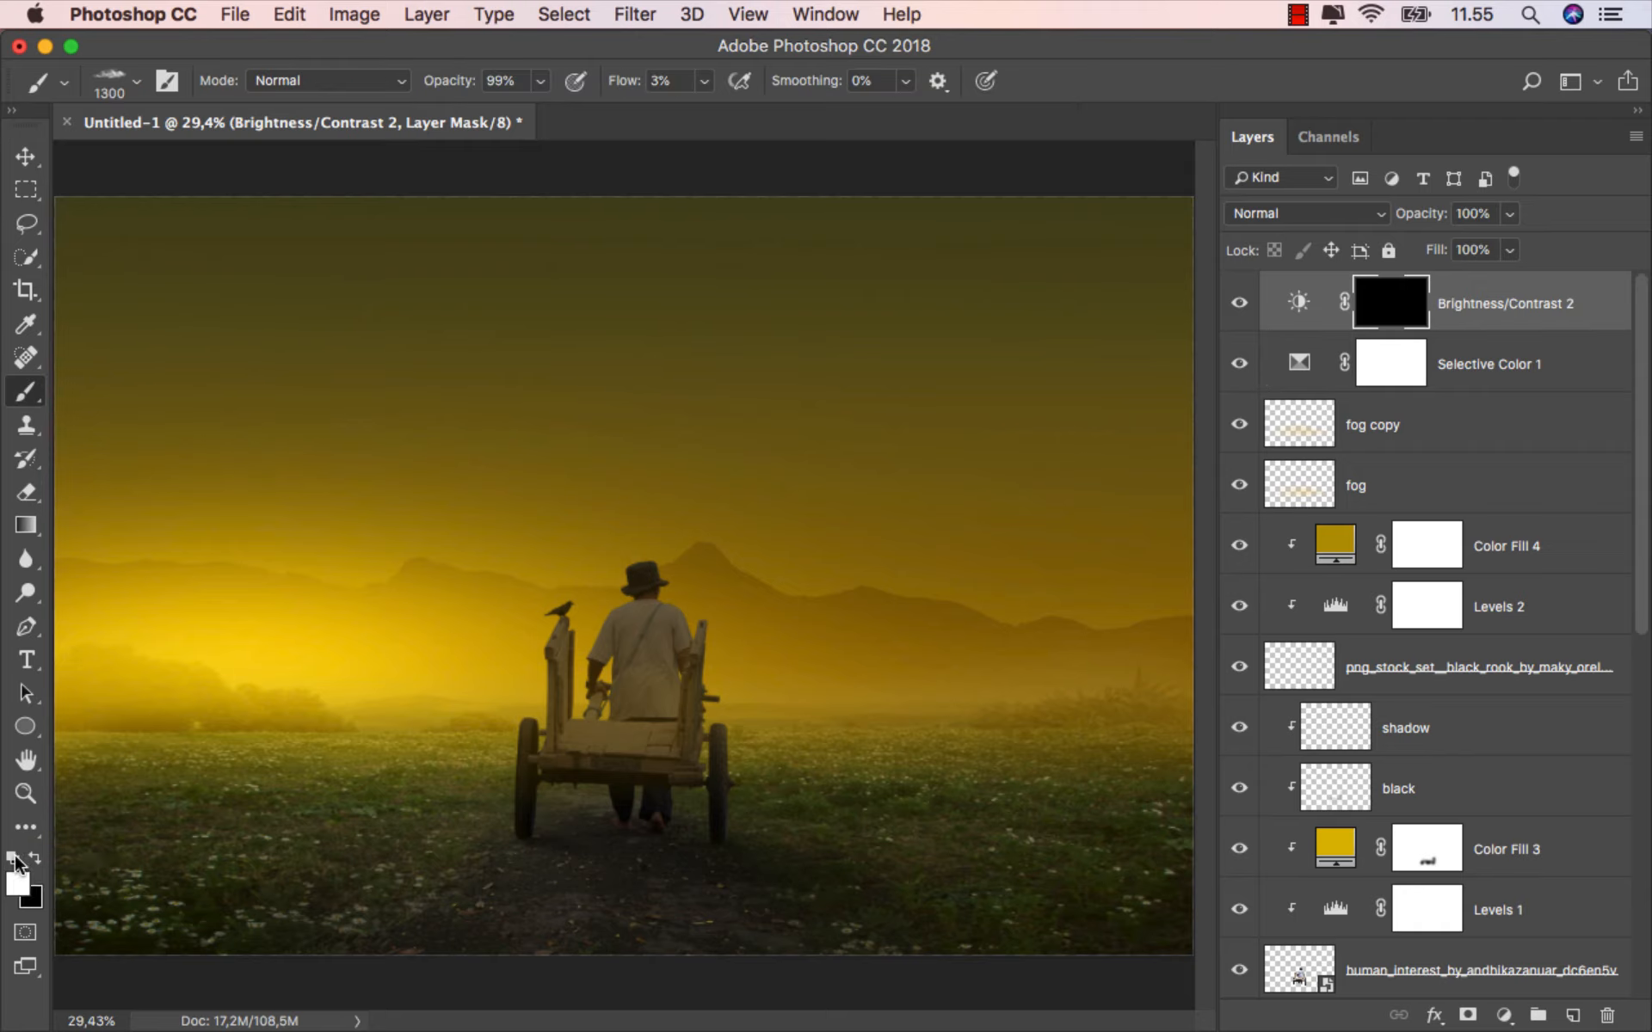
right_click(448, 527)
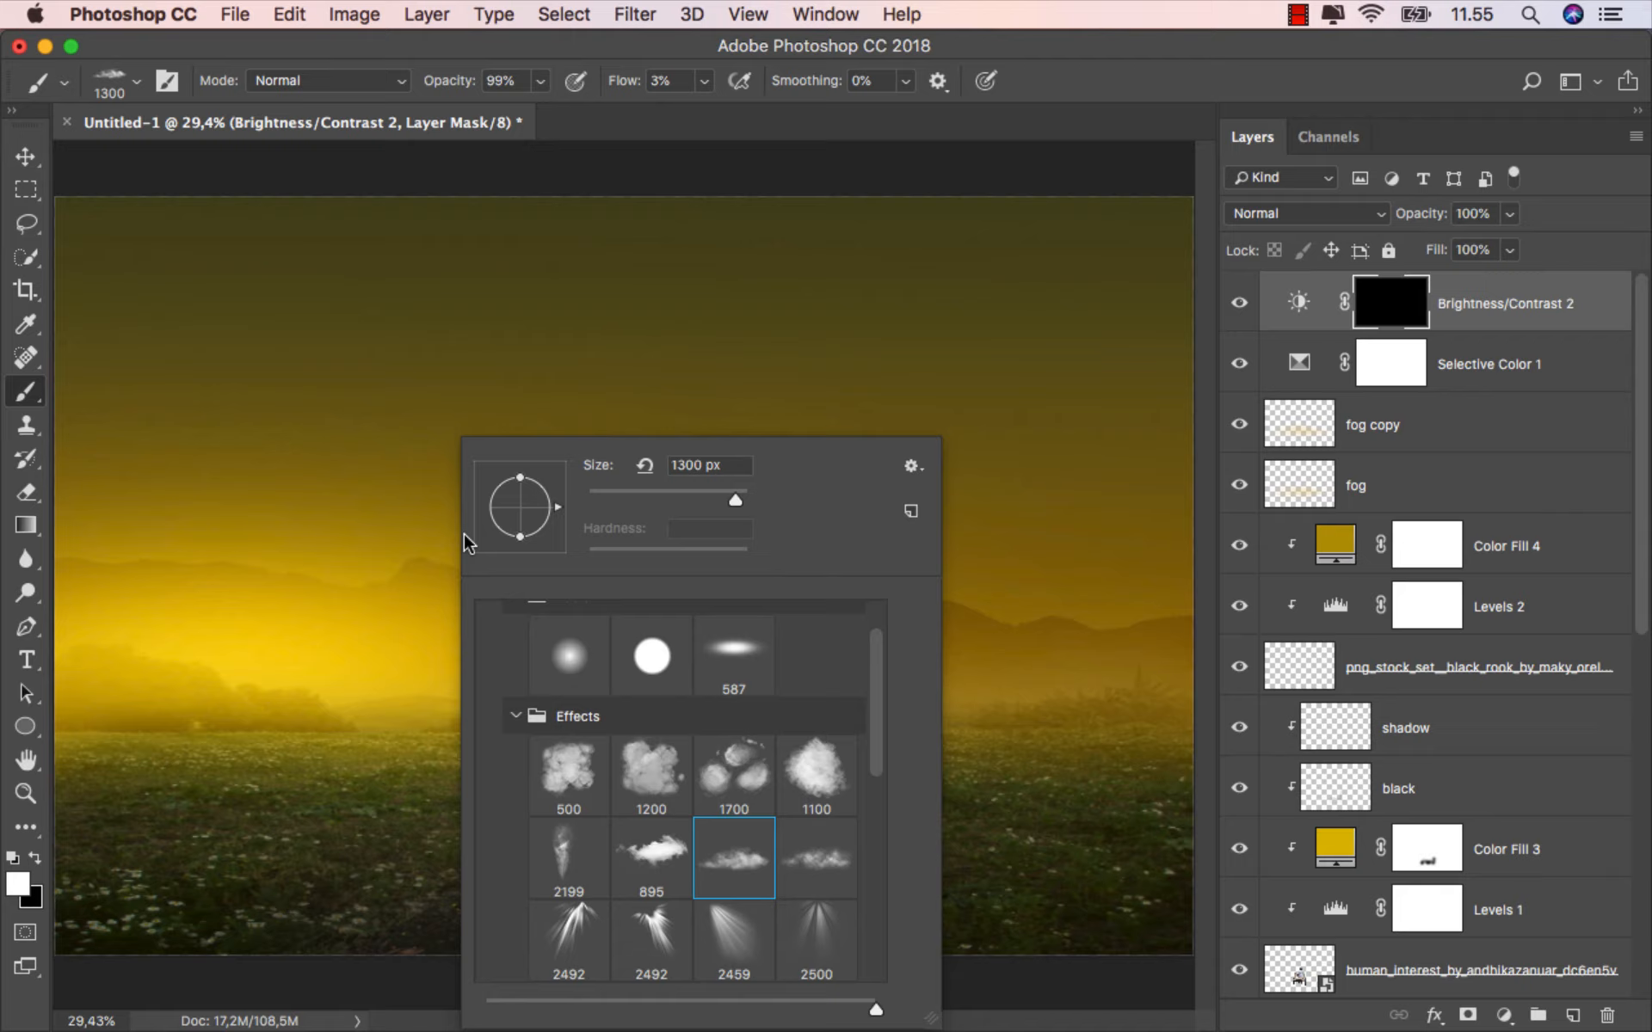
left_click(569, 656)
left_click_drag(520, 478, 522, 499)
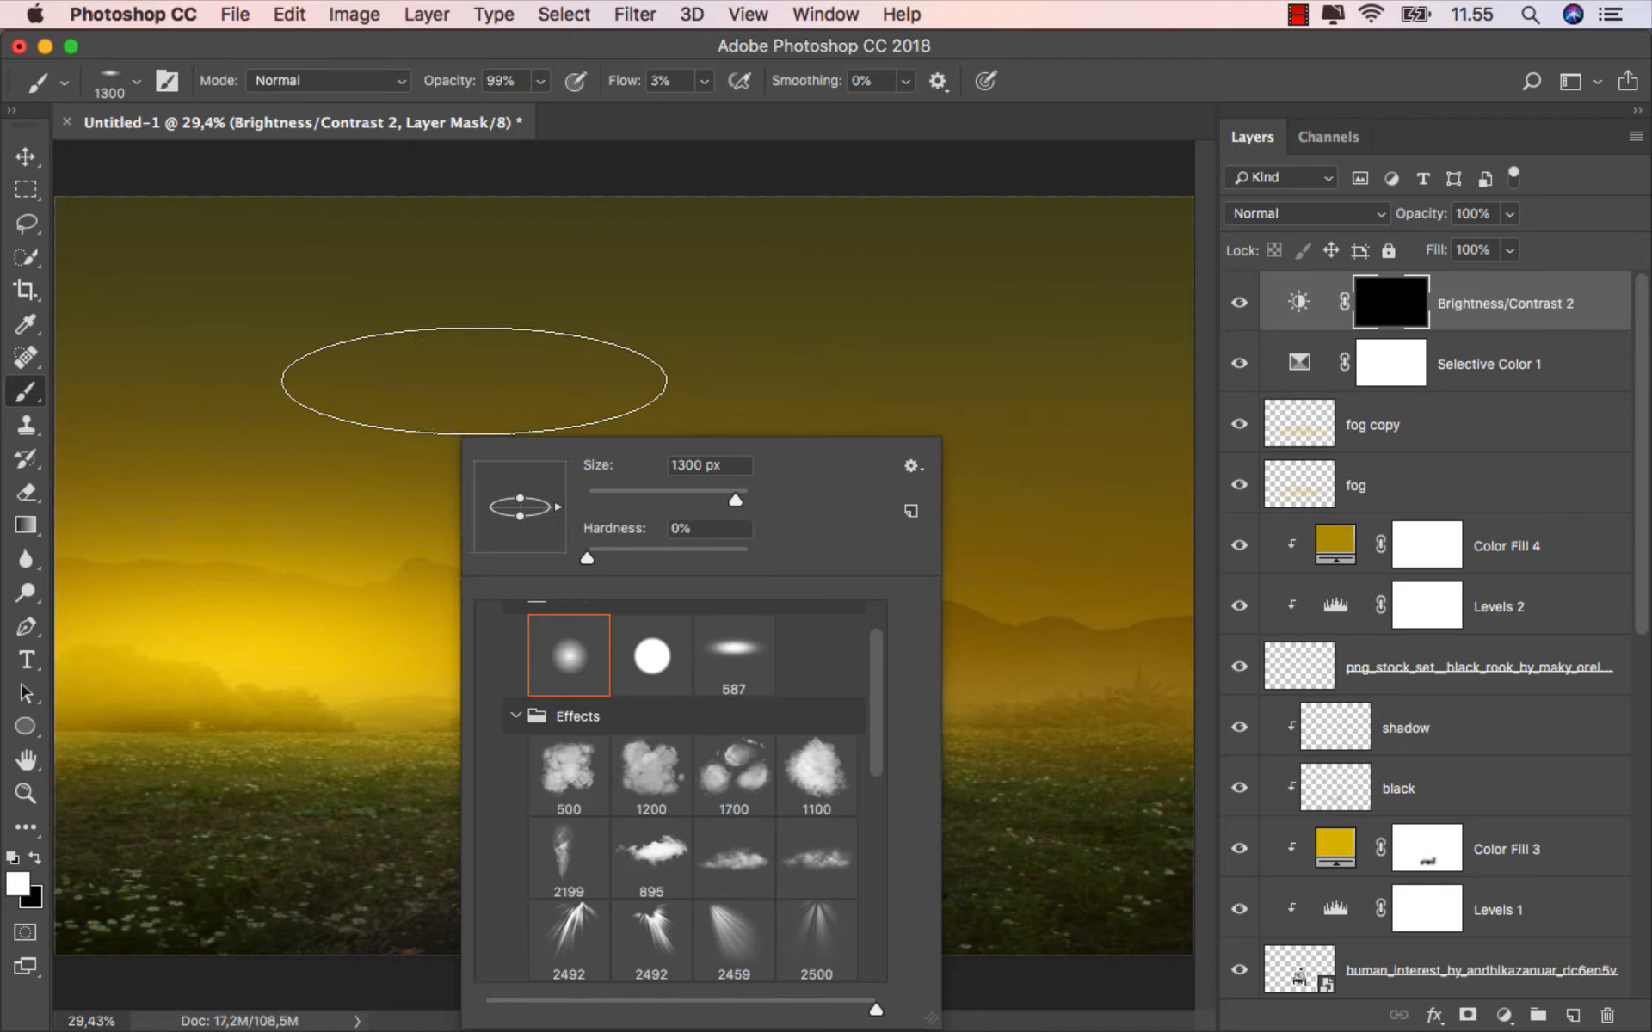
left_click(707, 81)
left_click_drag(706, 110, 929, 152)
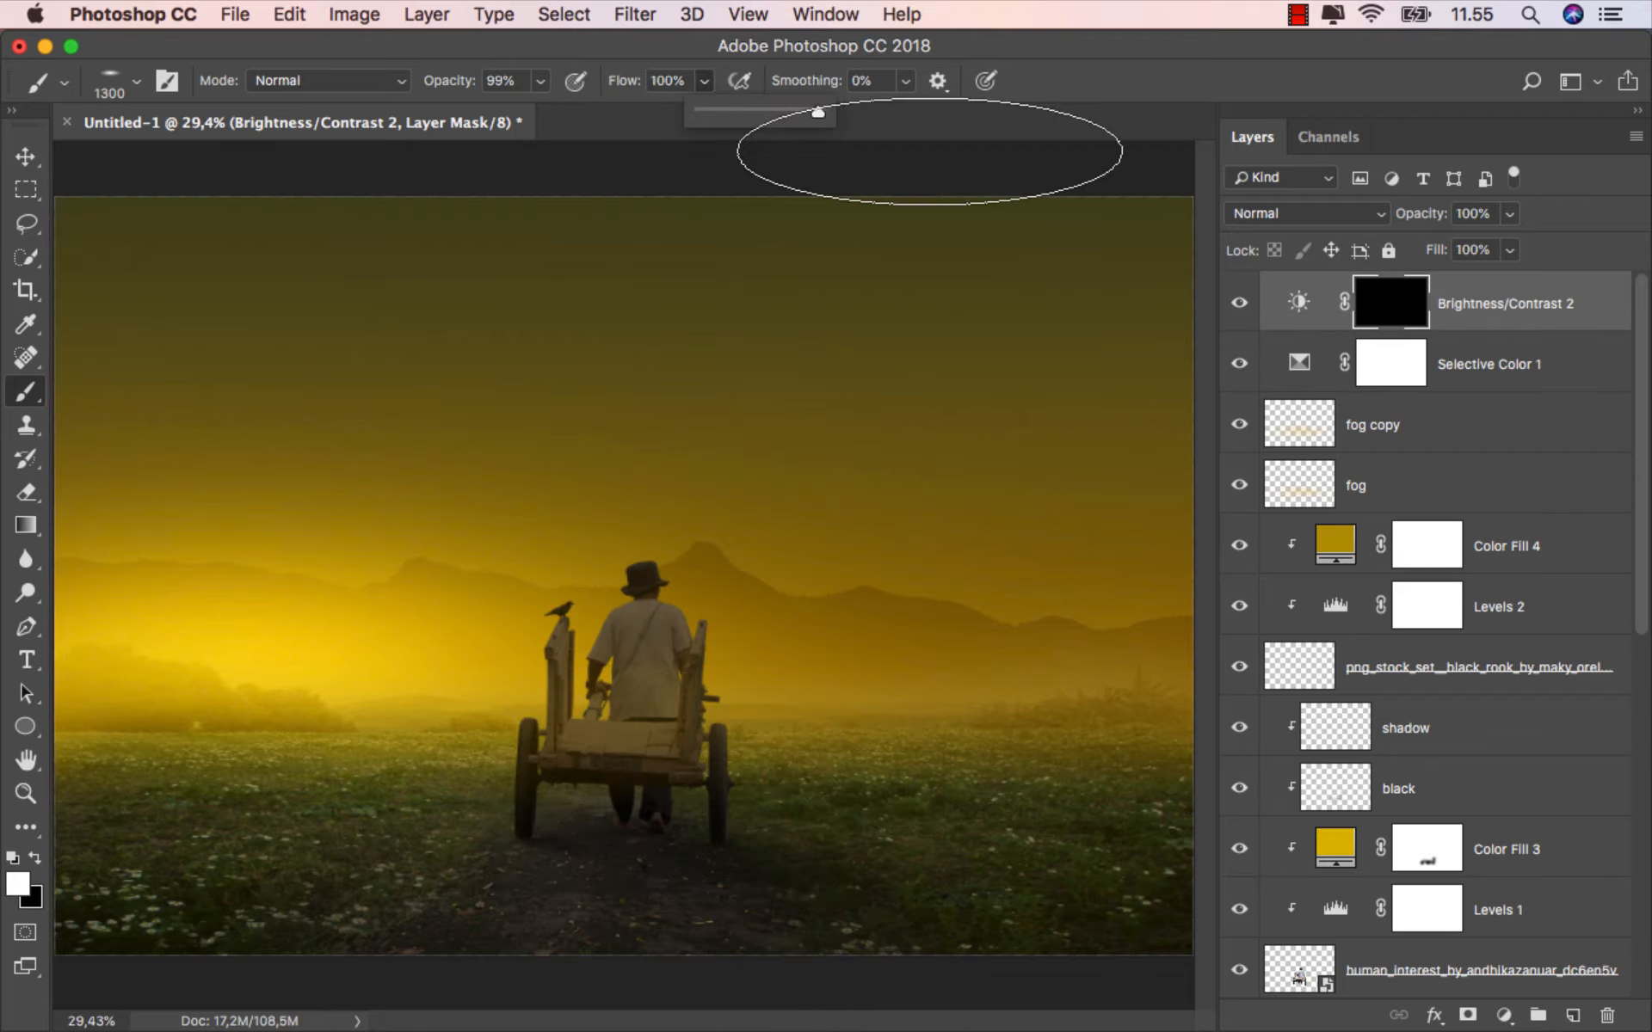
left_click_drag(434, 87, 454, 89)
Paint the Brightness/Contrast 2 mask white over the glowing horizon left of the man with a 2568 px brush, and compare with and without the adjustment.
scroll(482, 482, "down", 2)
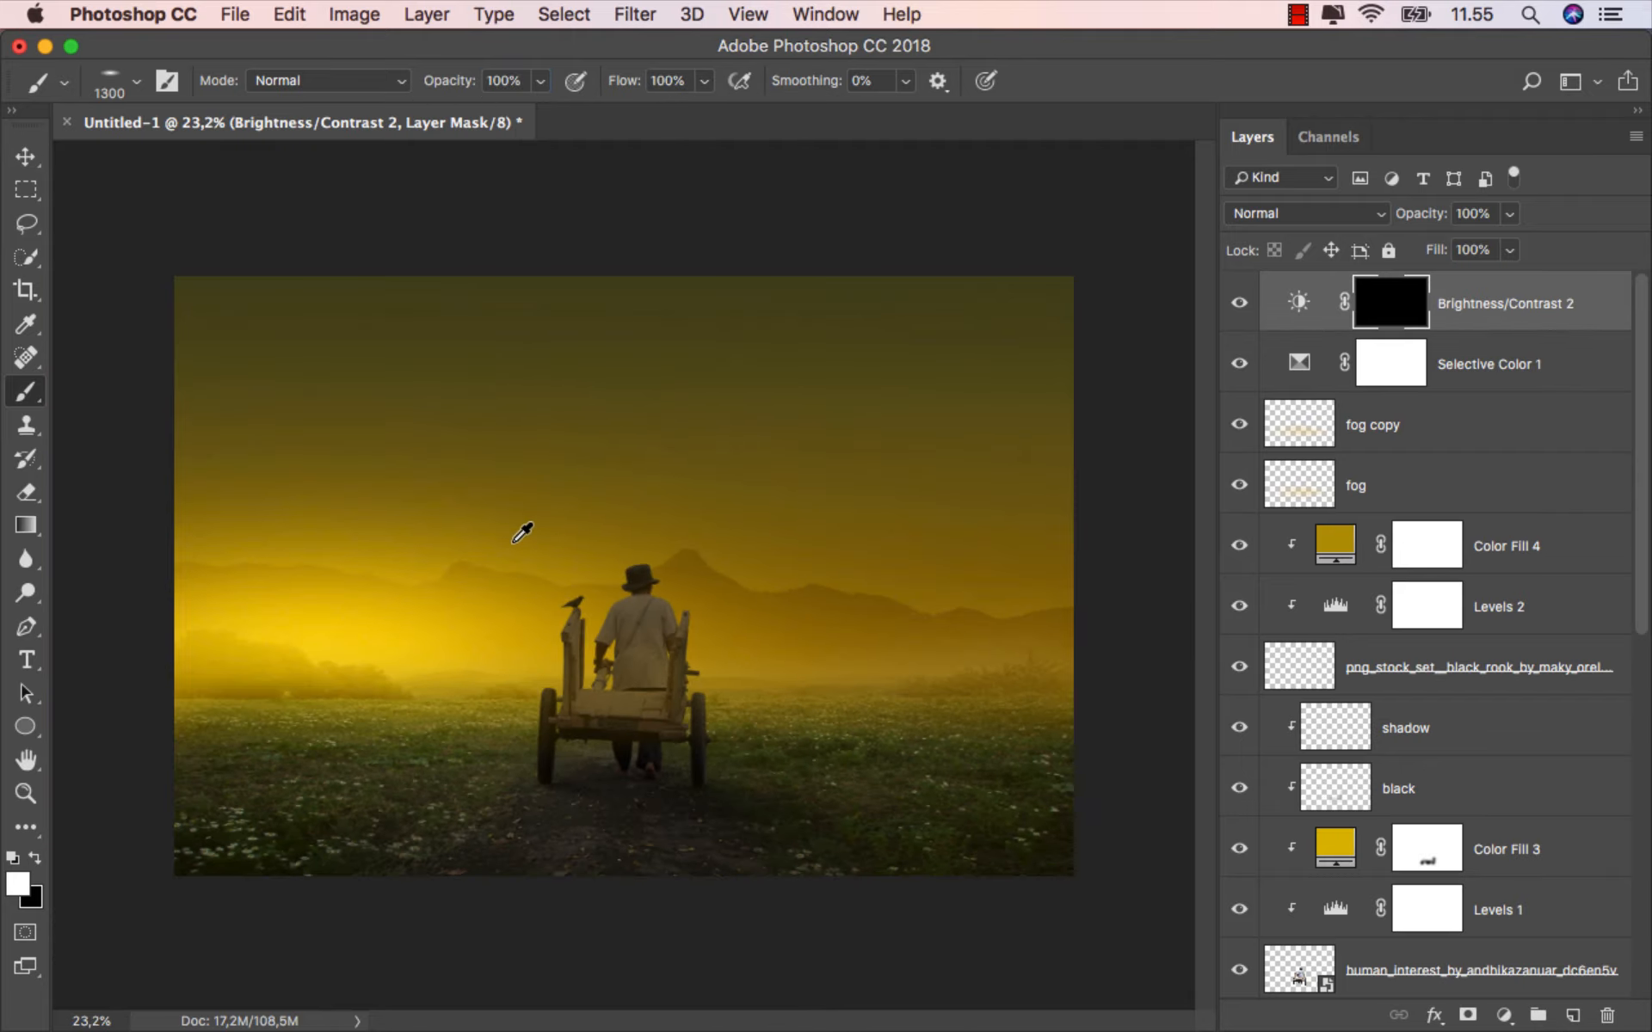
left_click_drag(499, 574, 695, 577)
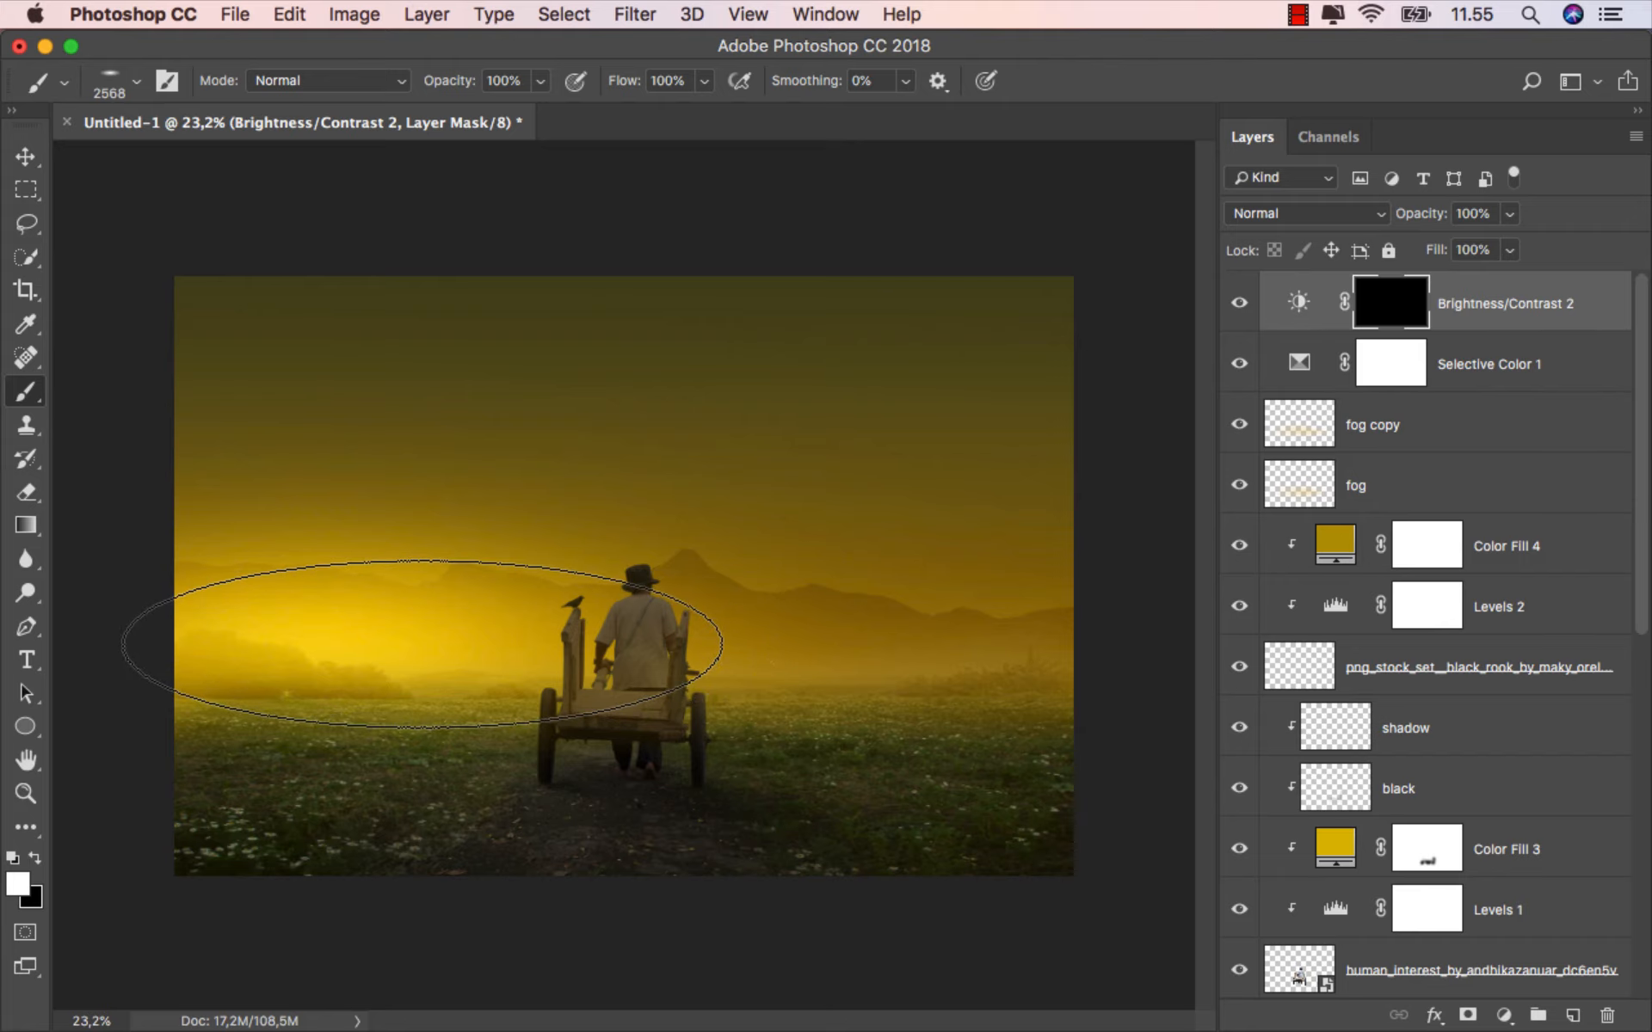
left_click(432, 649)
left_click(415, 676)
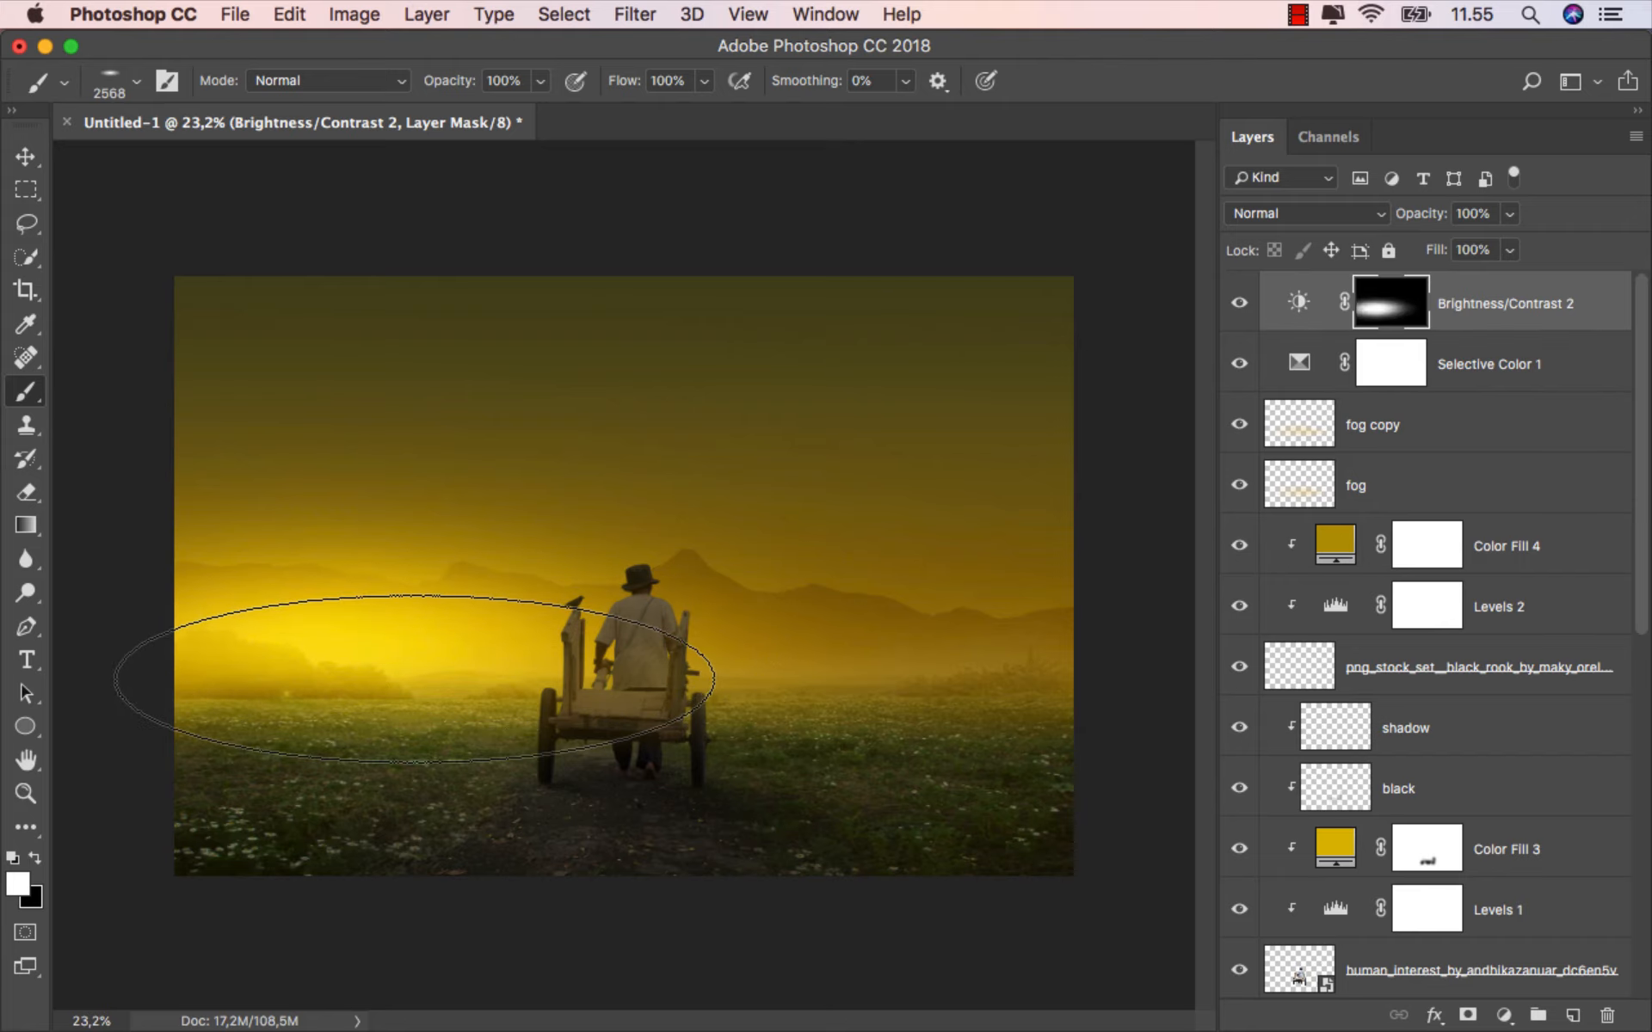
left_click(427, 648)
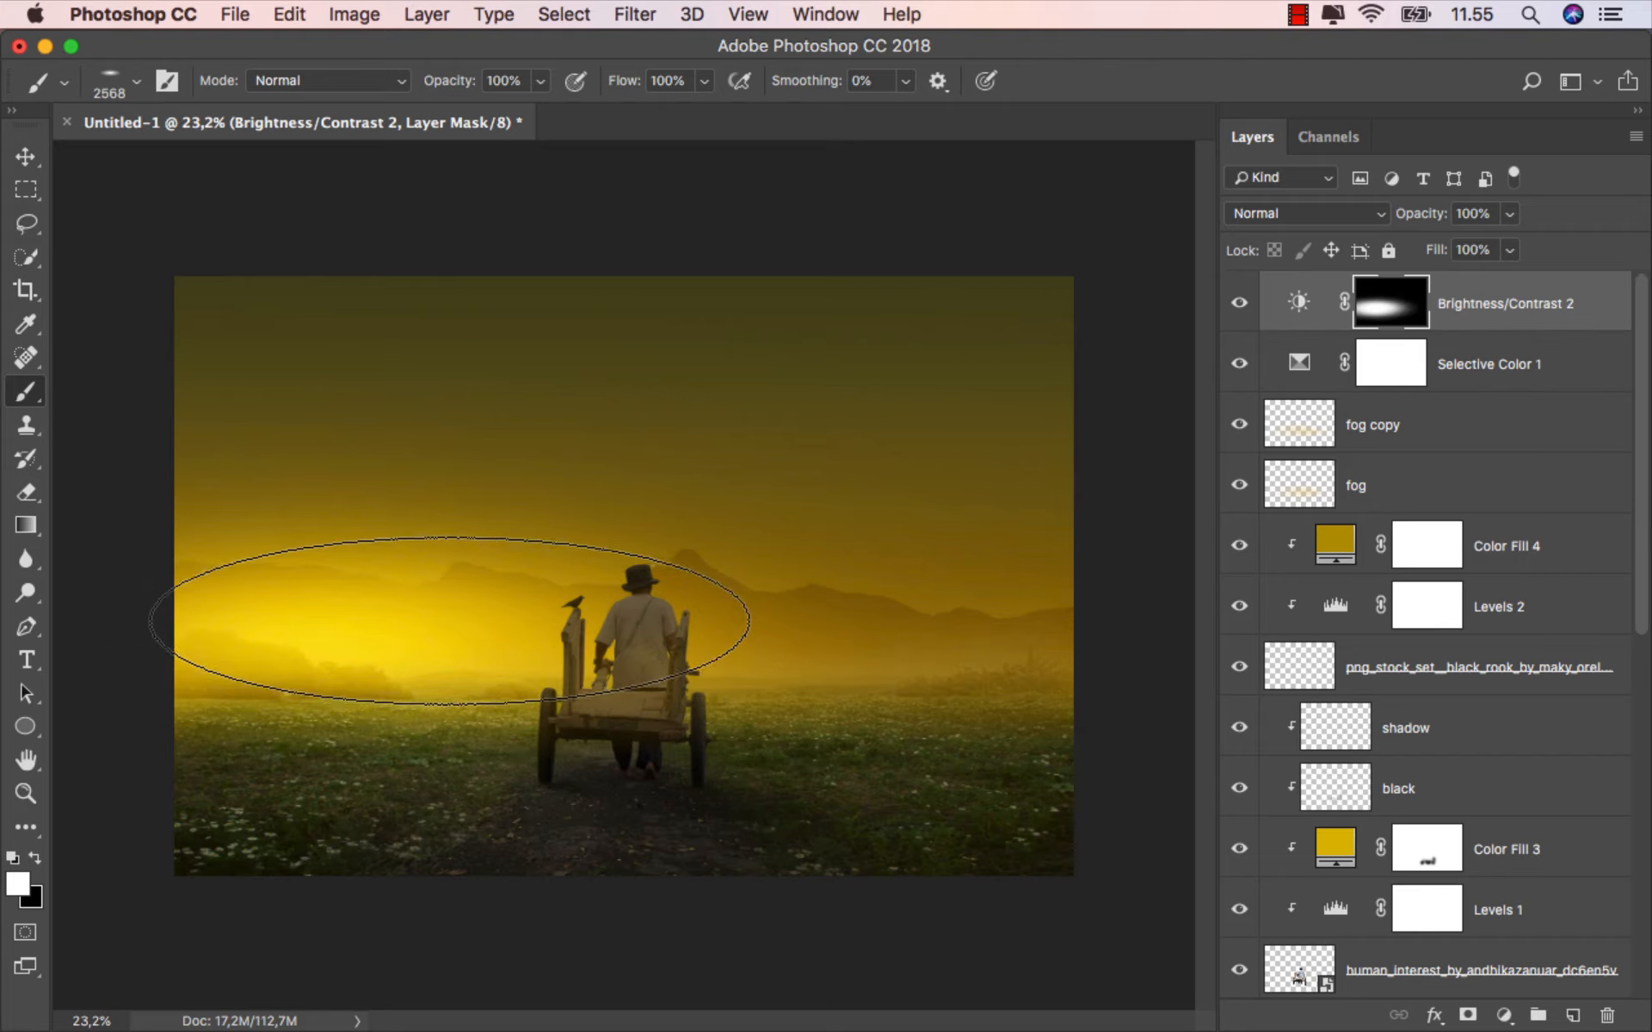
scroll(471, 624, "up", 1)
scroll(471, 623, "up", 1)
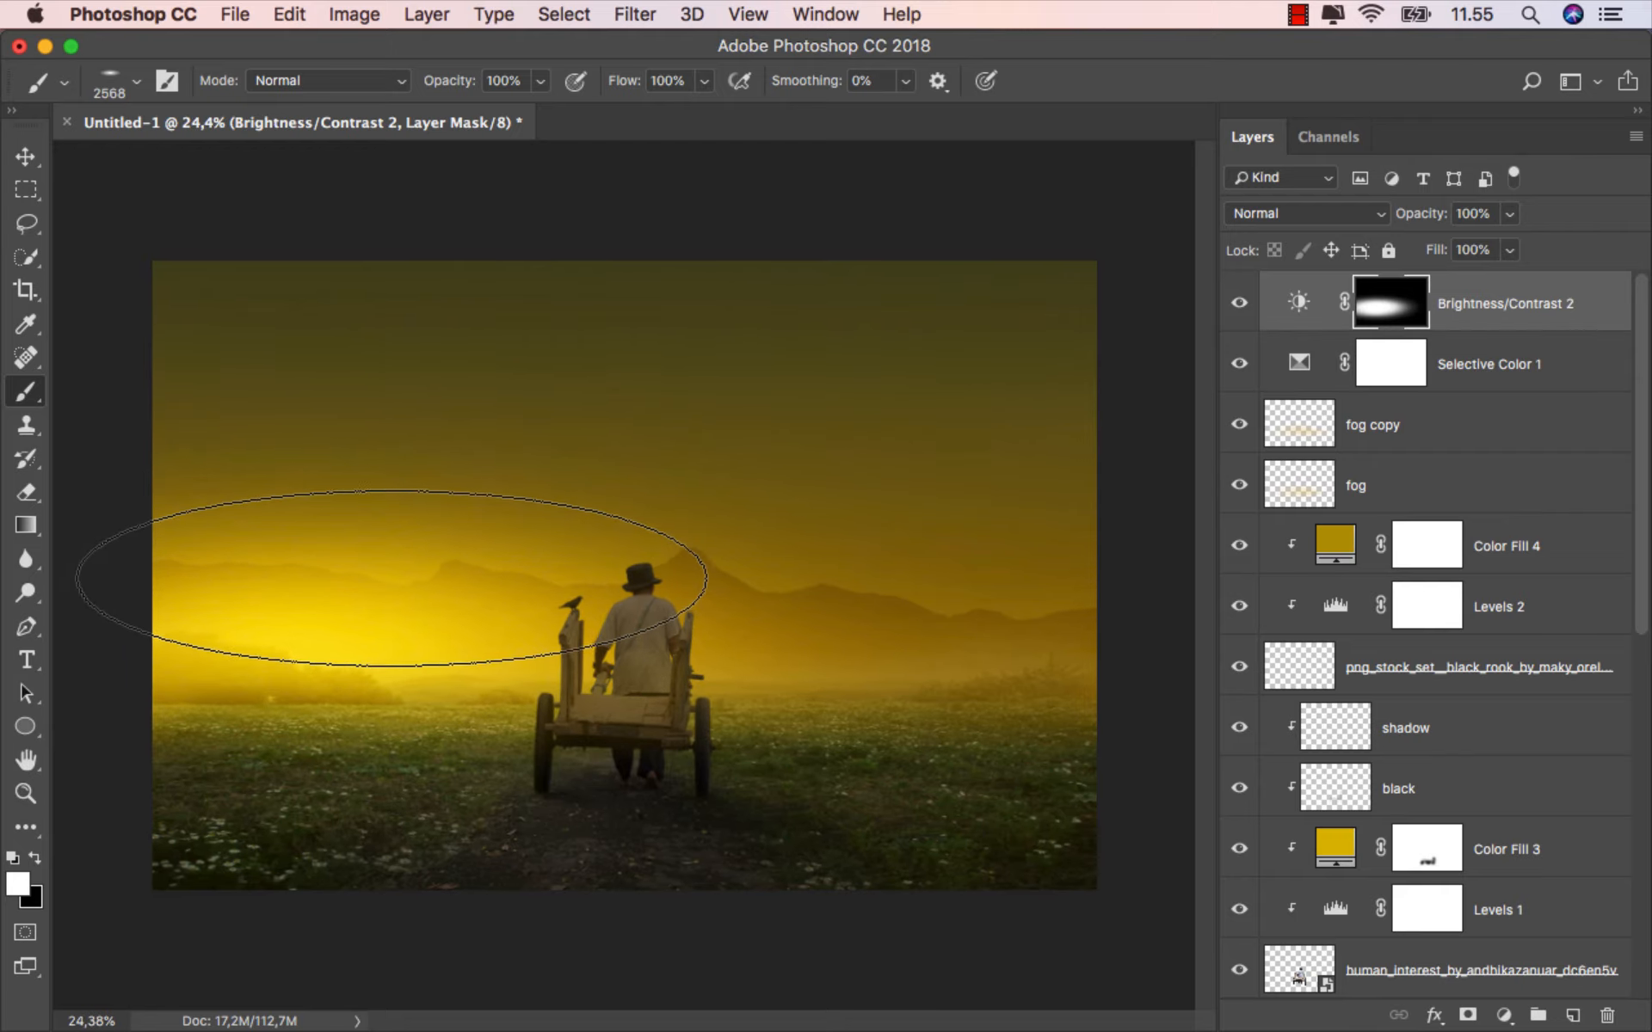
left_click(26, 156)
scroll(443, 621, "up", 1)
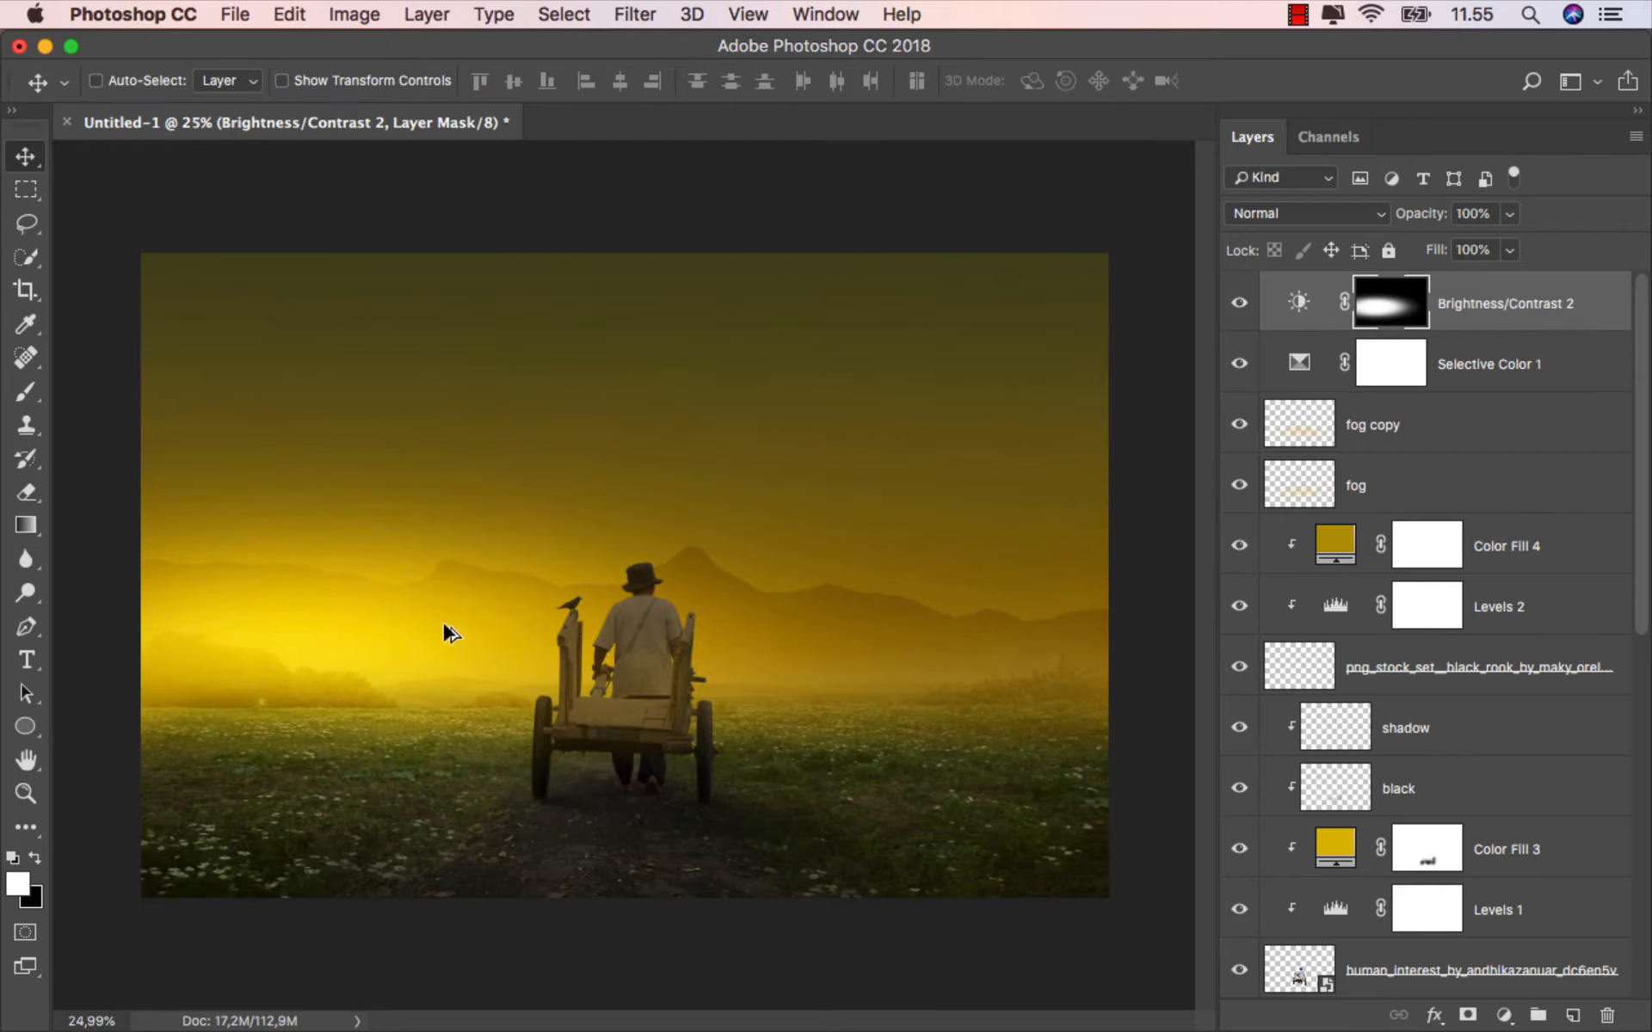
left_click(1240, 301)
left_click(1239, 301)
scroll(988, 548, "up", 3)
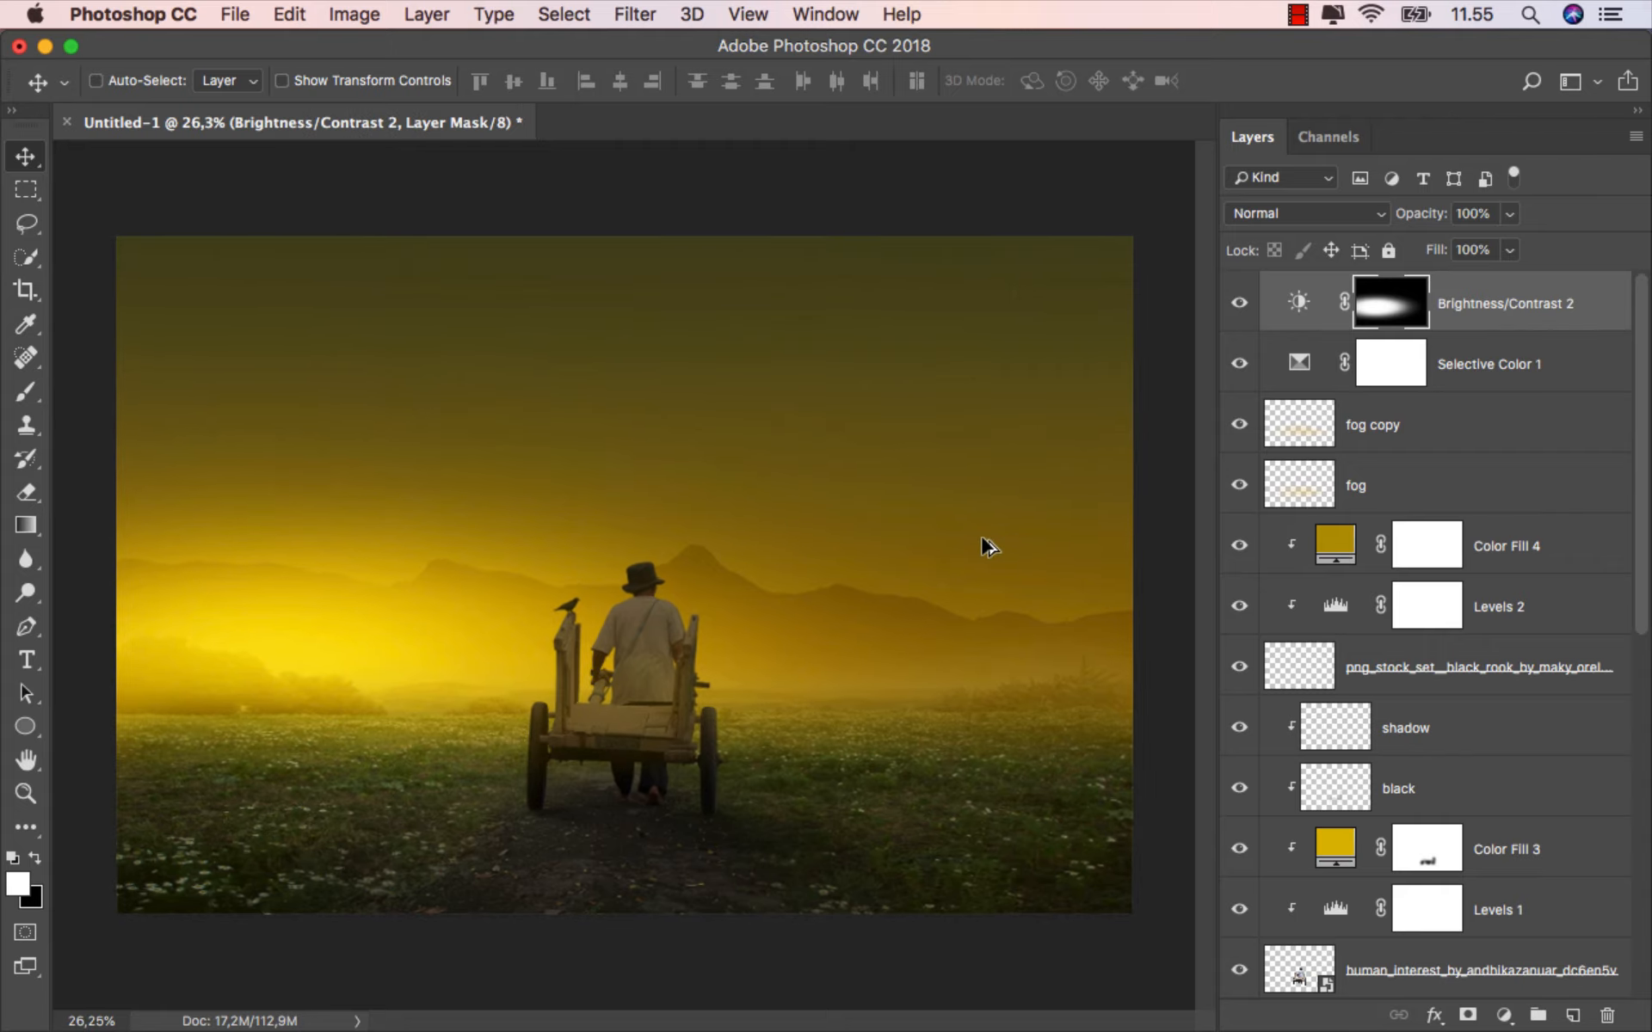
Add a Curves adjustment above Brightness/Contrast 2 with an S-curve through 66/62, 128/130 and 191/203, and compare the picture with and without it.
left_click(1487, 313)
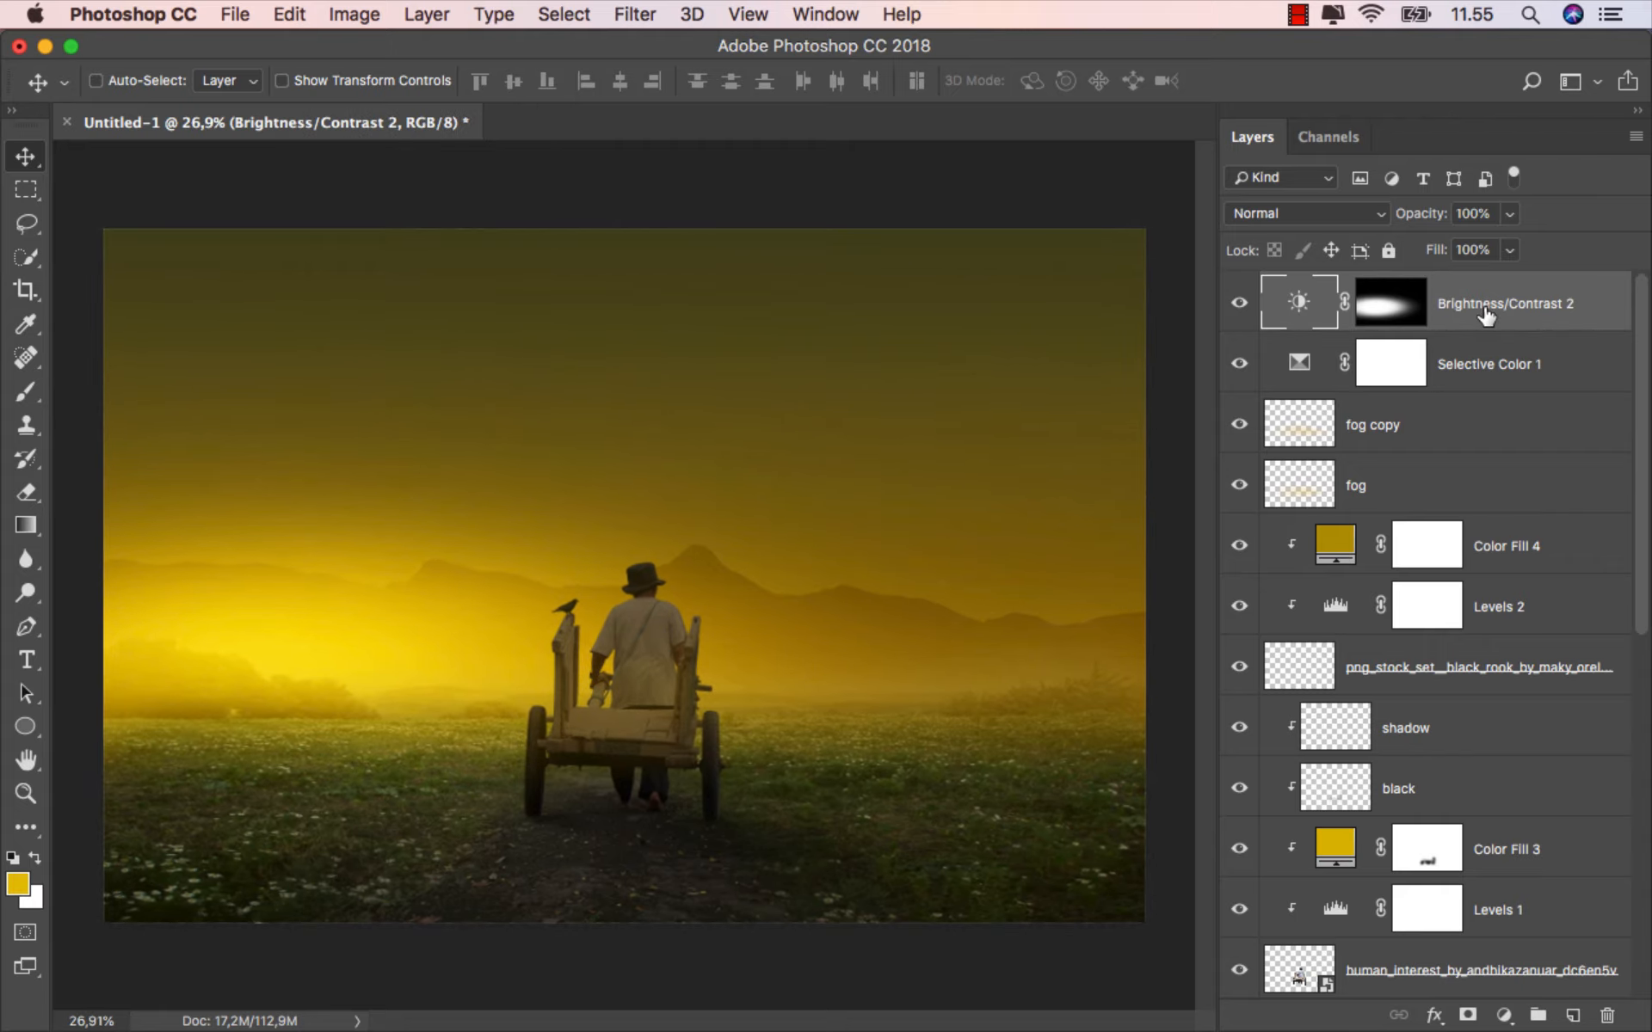
left_click(1504, 1016)
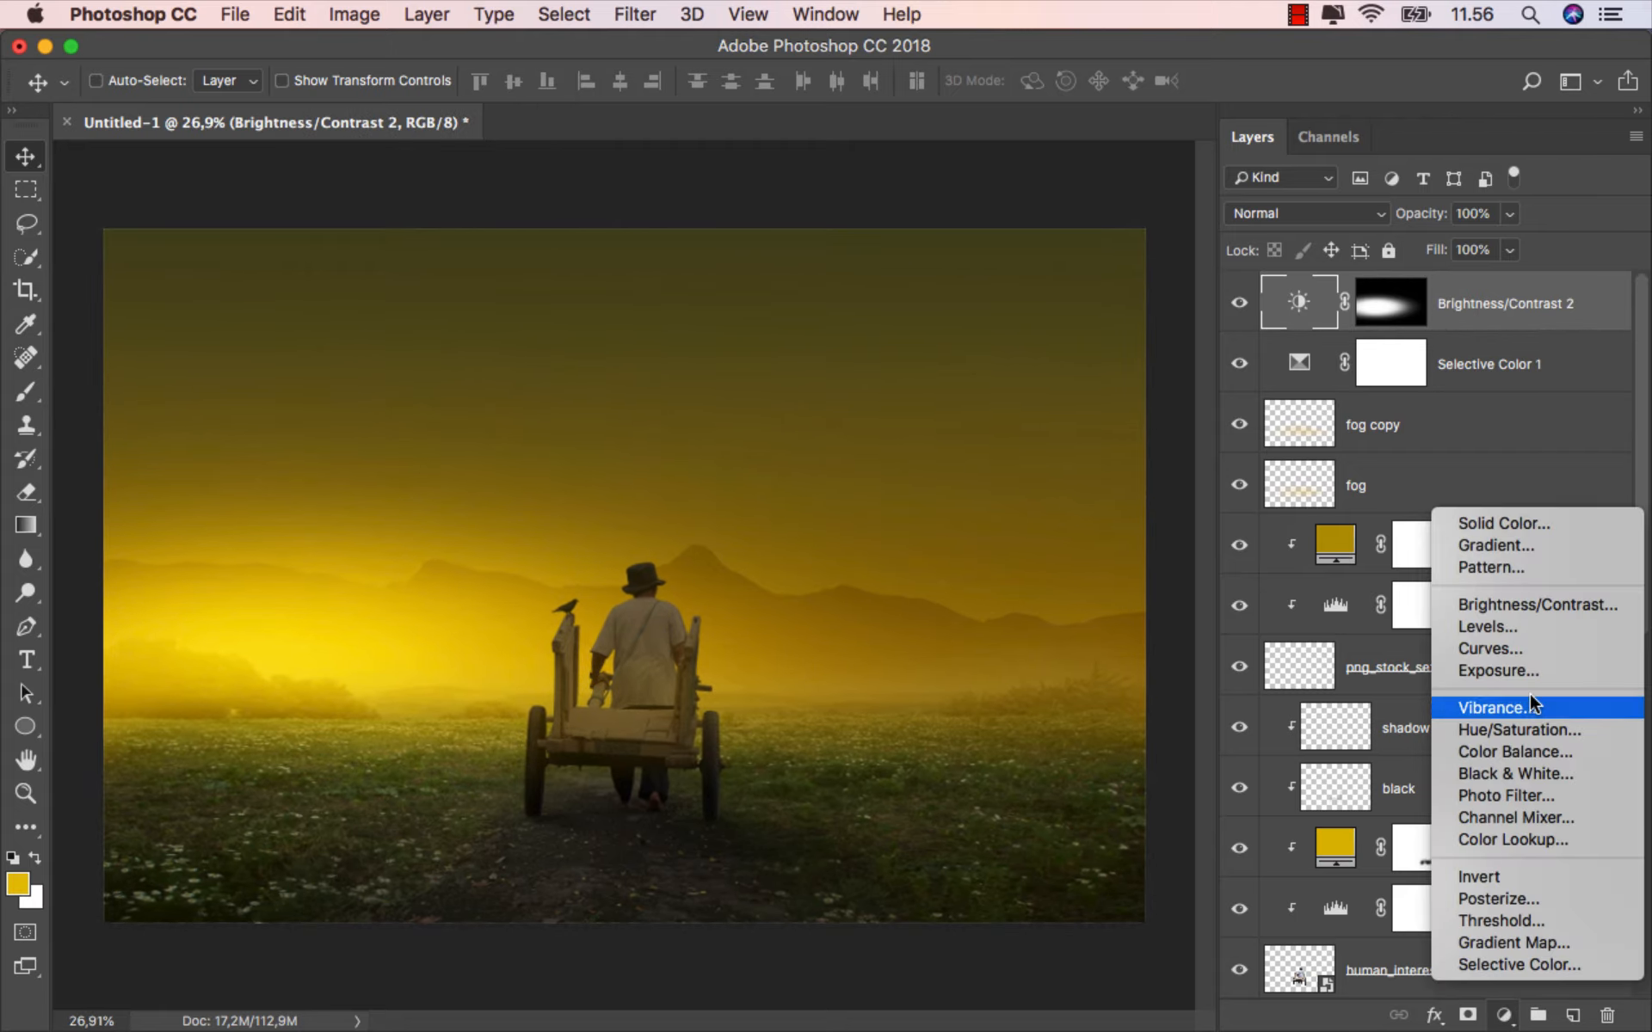
left_click(1541, 650)
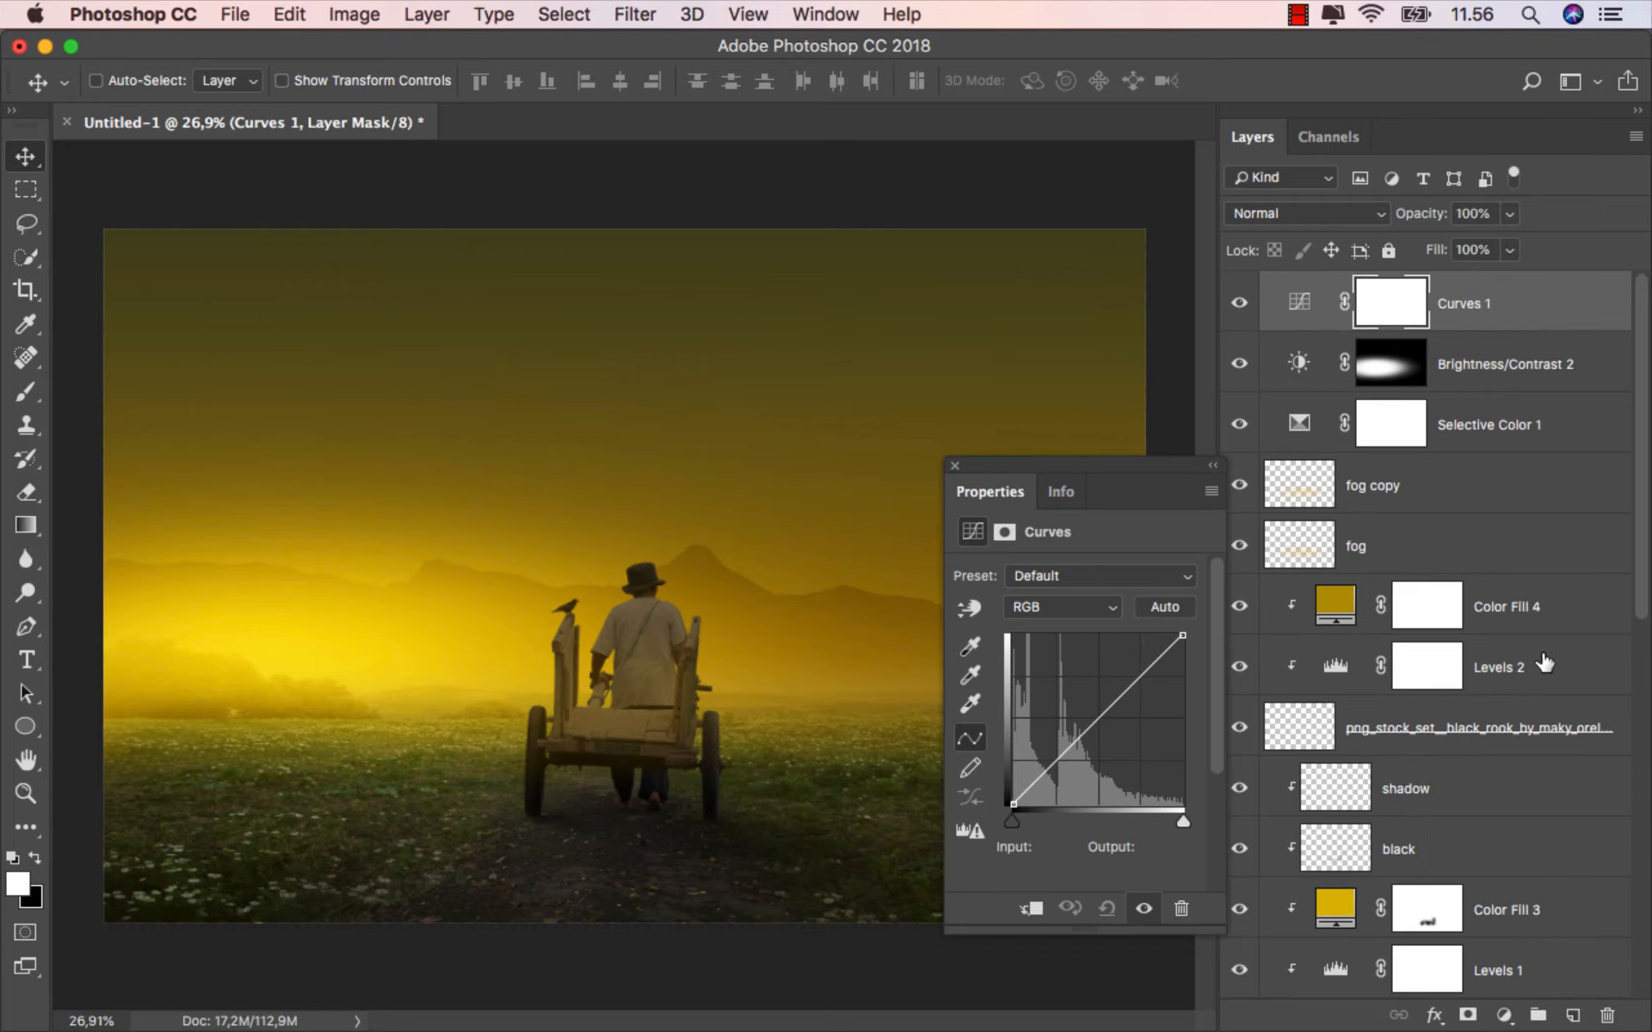
left_click(1097, 717)
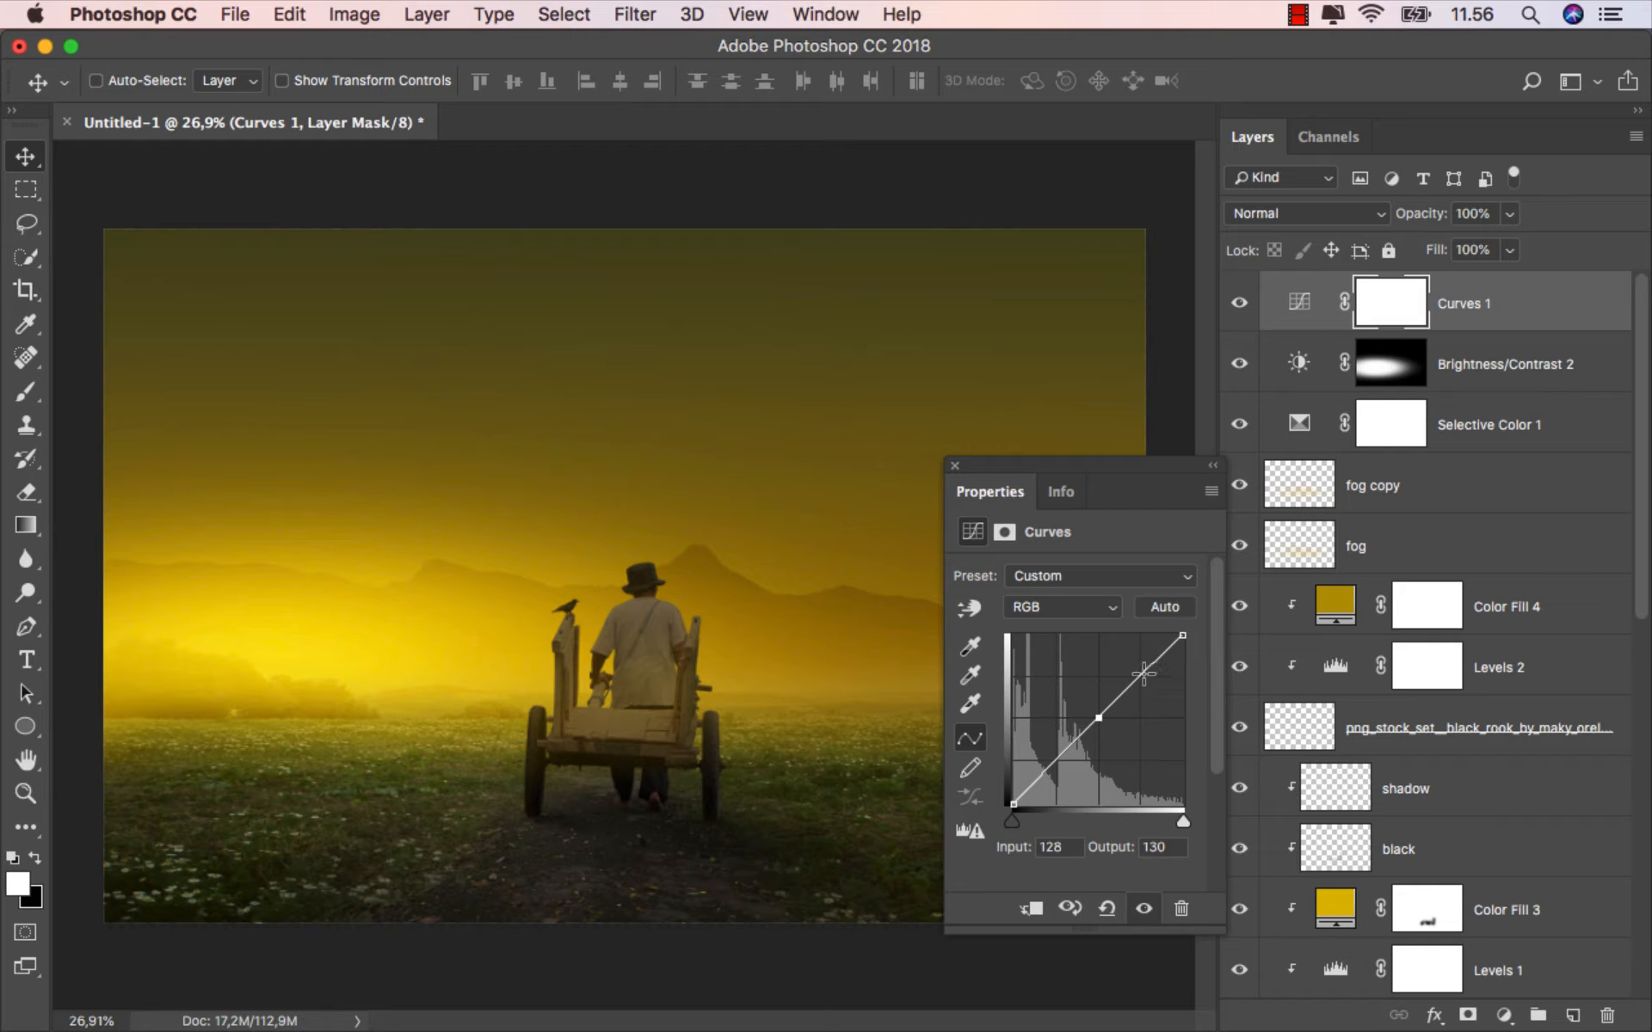
left_click_drag(1141, 675, 1139, 667)
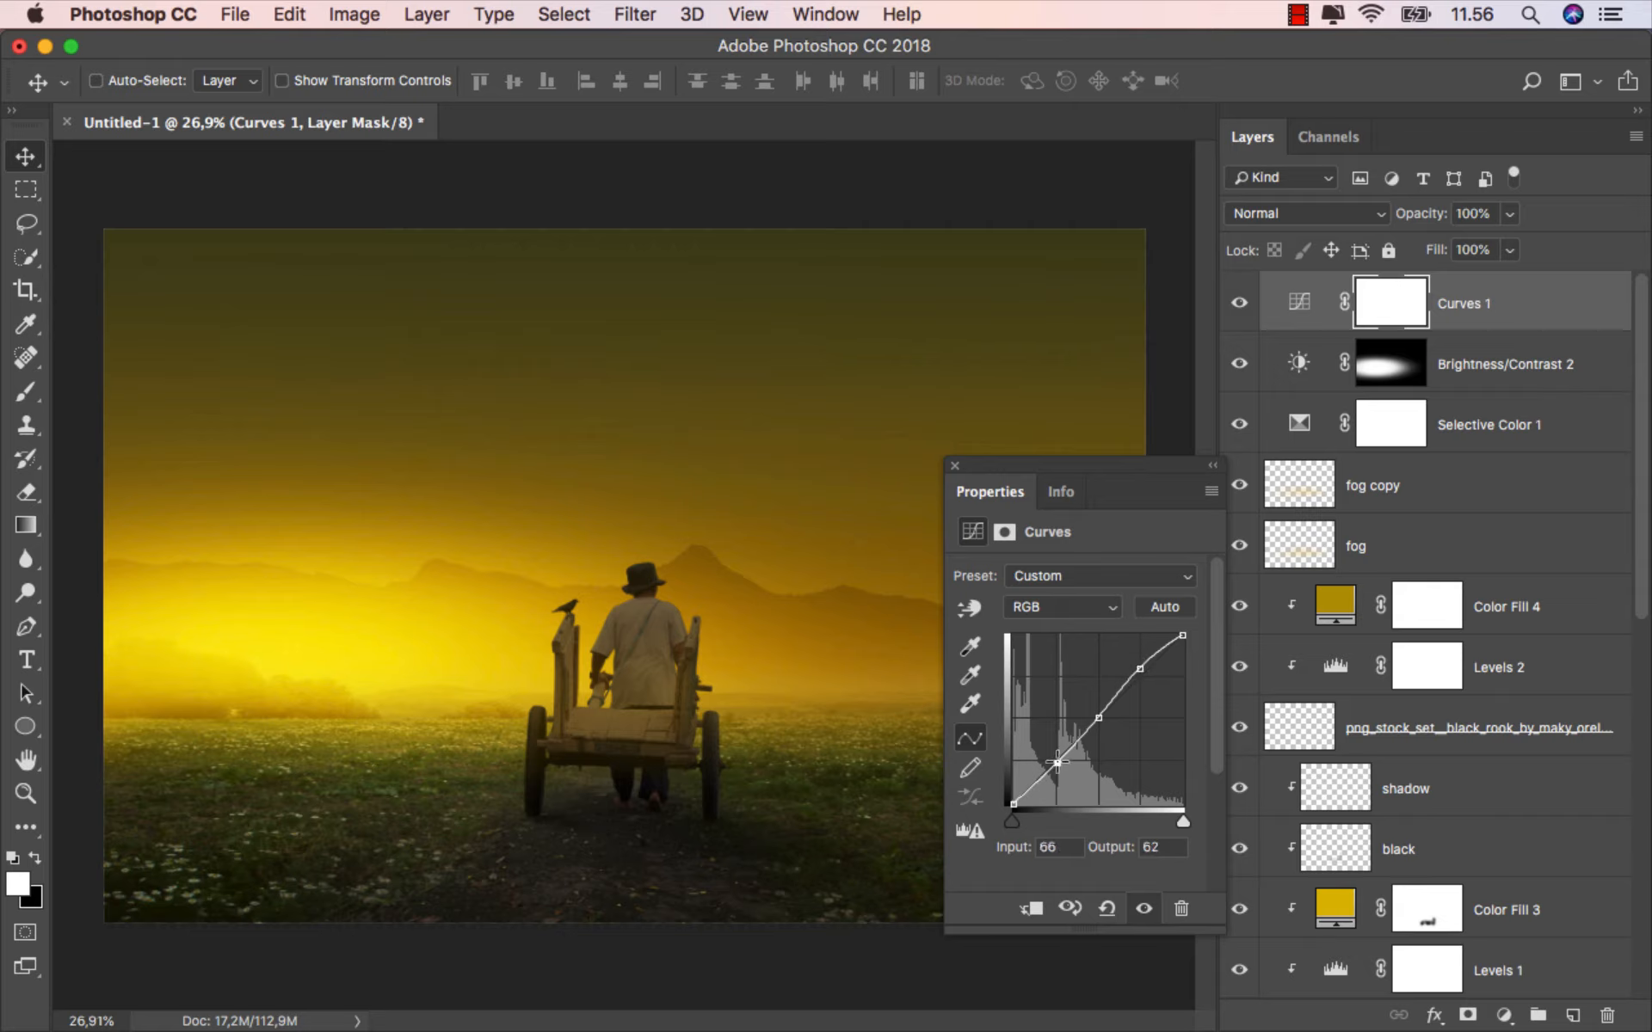
left_click_drag(1141, 667, 1140, 671)
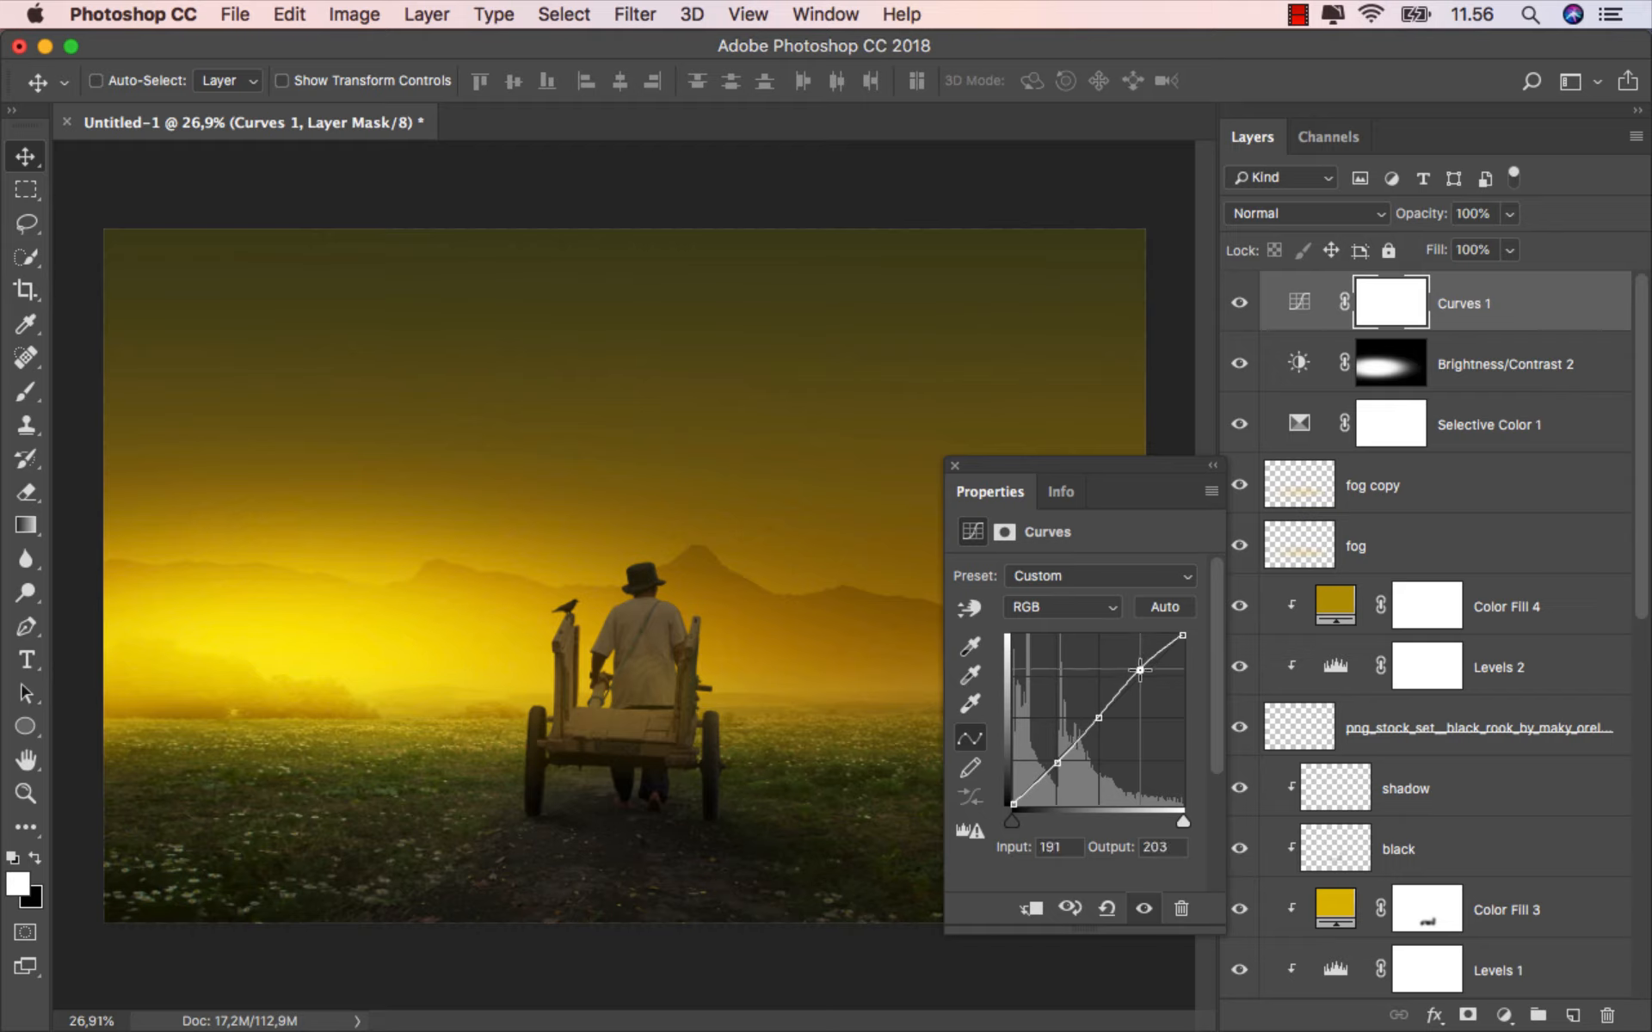
left_click_drag(1141, 670, 1140, 670)
left_click(955, 466)
left_click(1235, 304)
left_click(1234, 303)
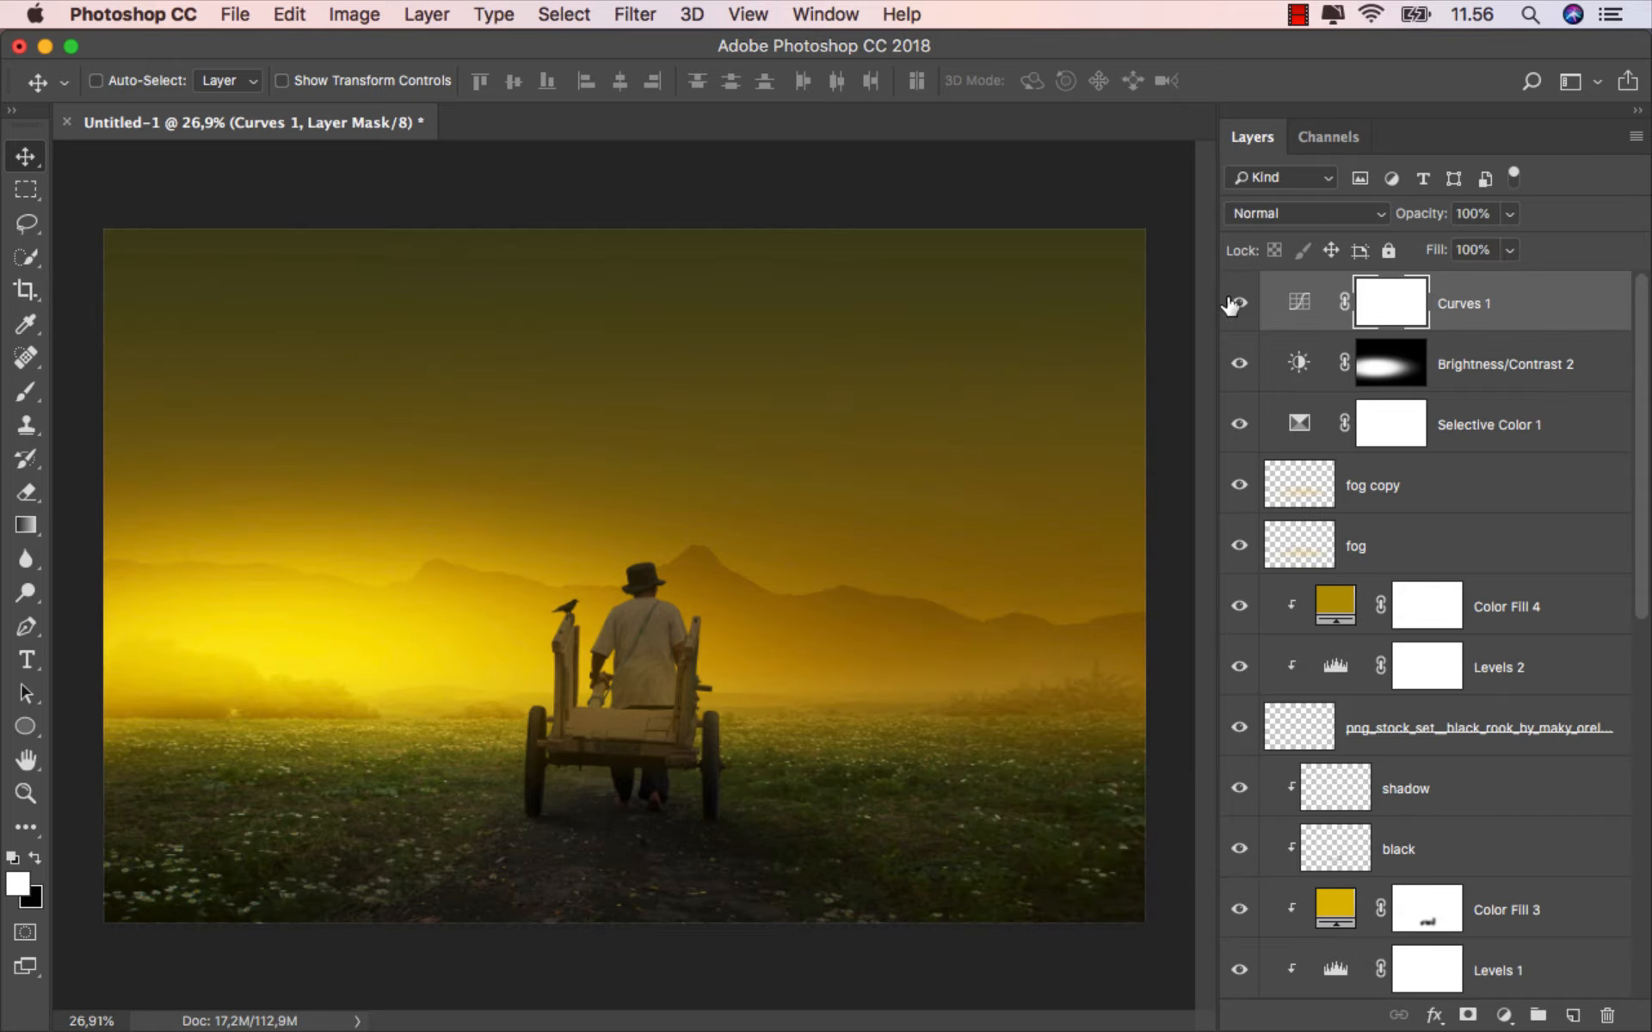
Compare the picture with and without the color 2 layer and set its Fill to 90%.
left_click(1477, 307)
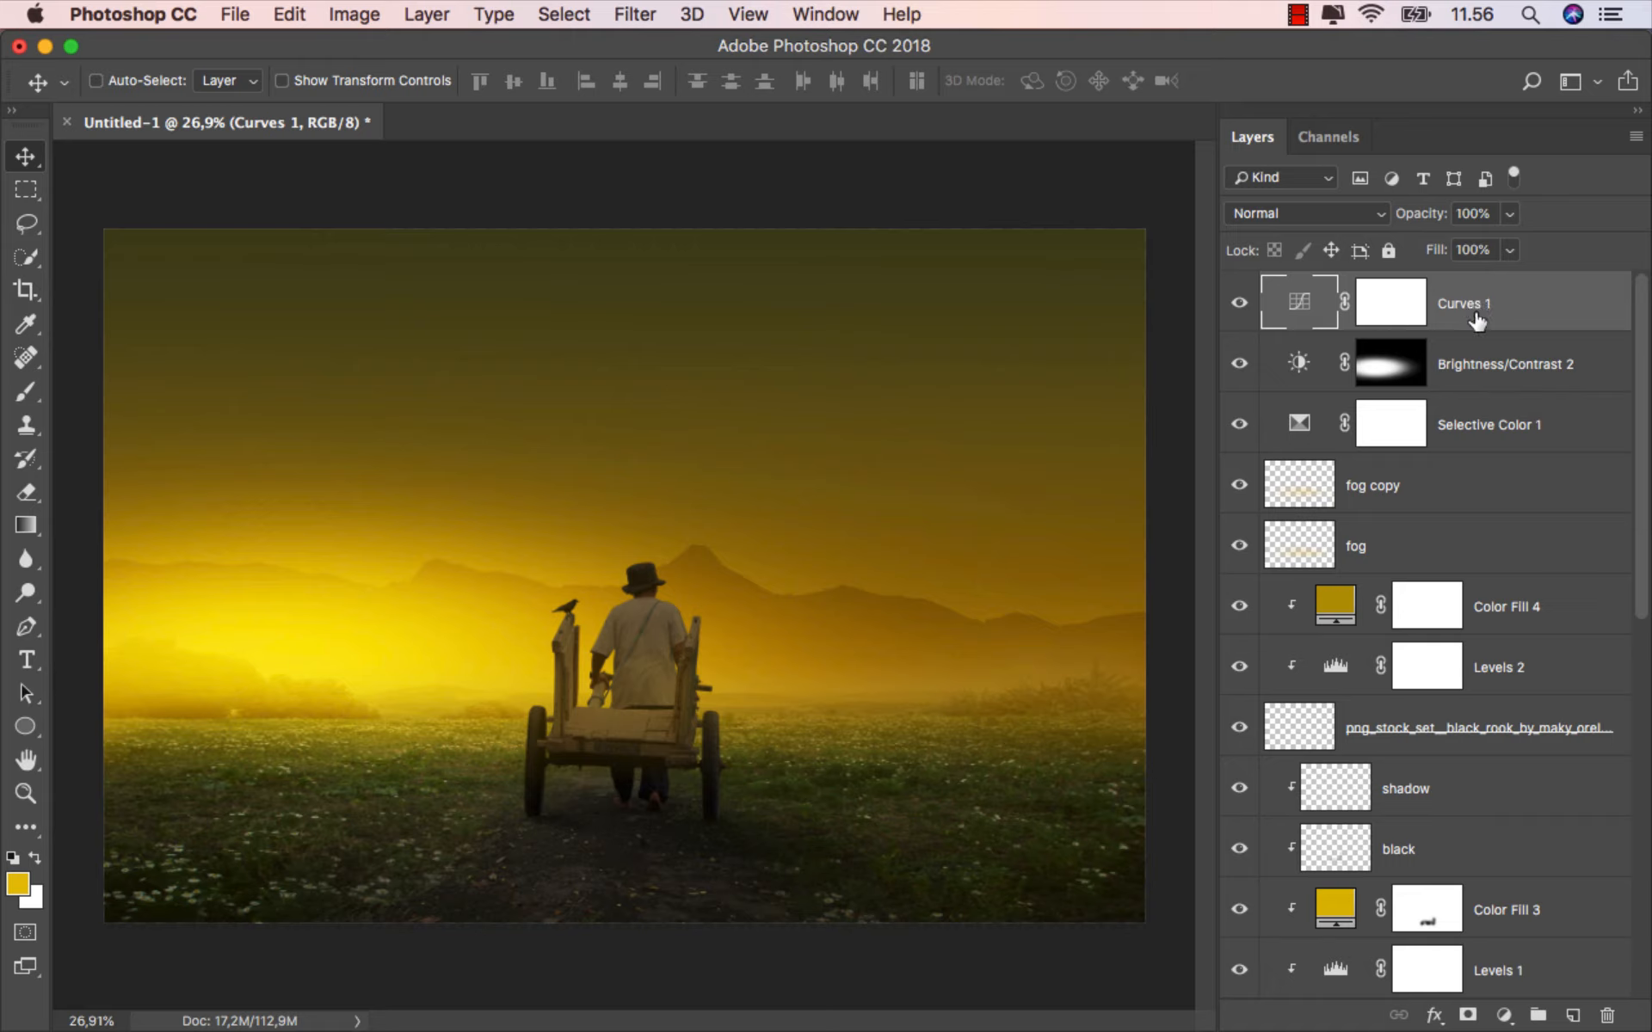
left_click_drag(1643, 509, 1635, 906)
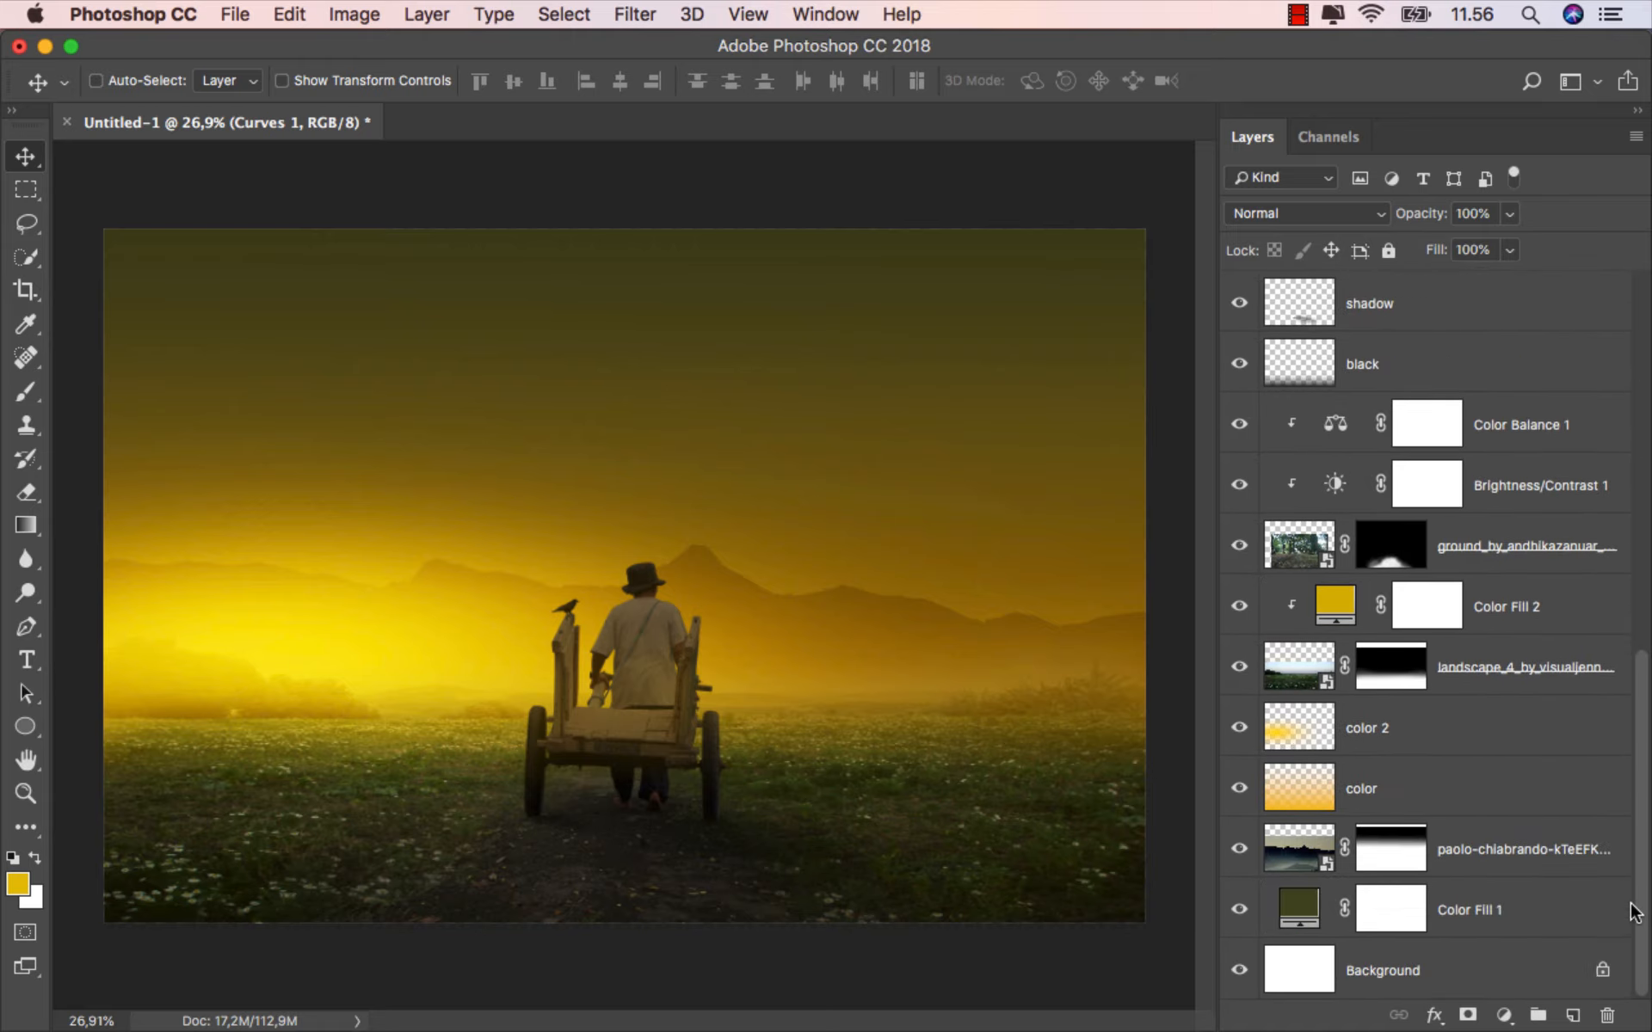
left_click(1240, 728)
left_click(1240, 729)
left_click(1411, 728)
left_click(1510, 250)
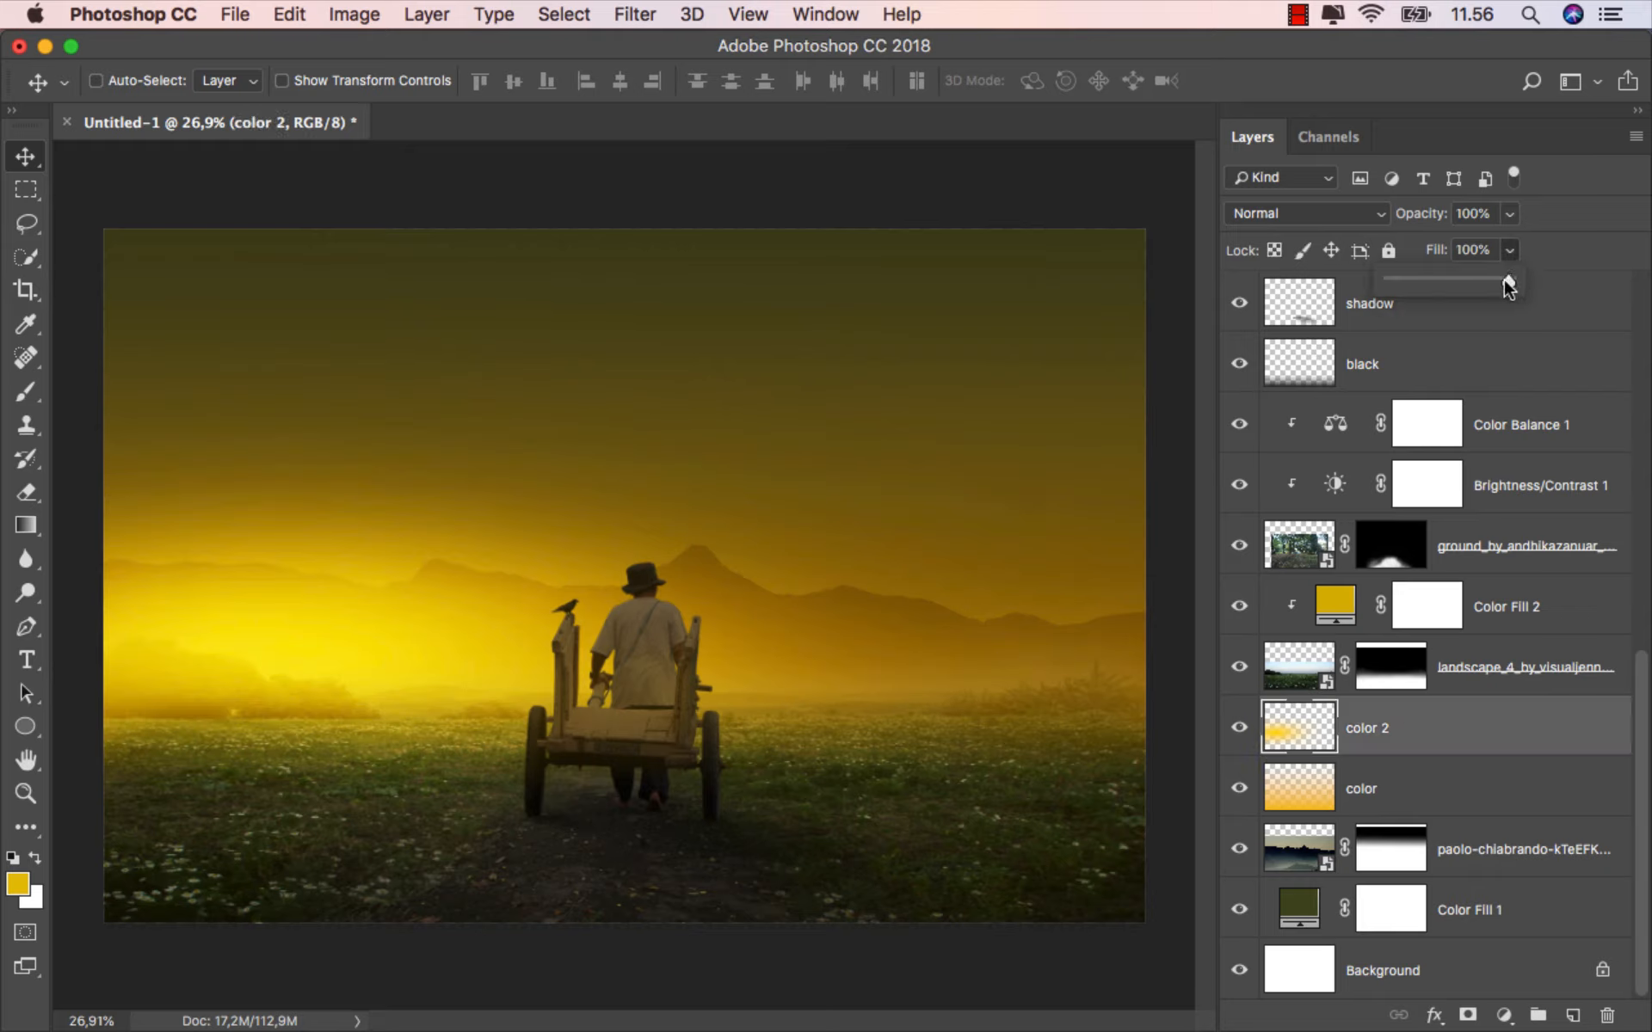
left_click_drag(1508, 287, 1499, 293)
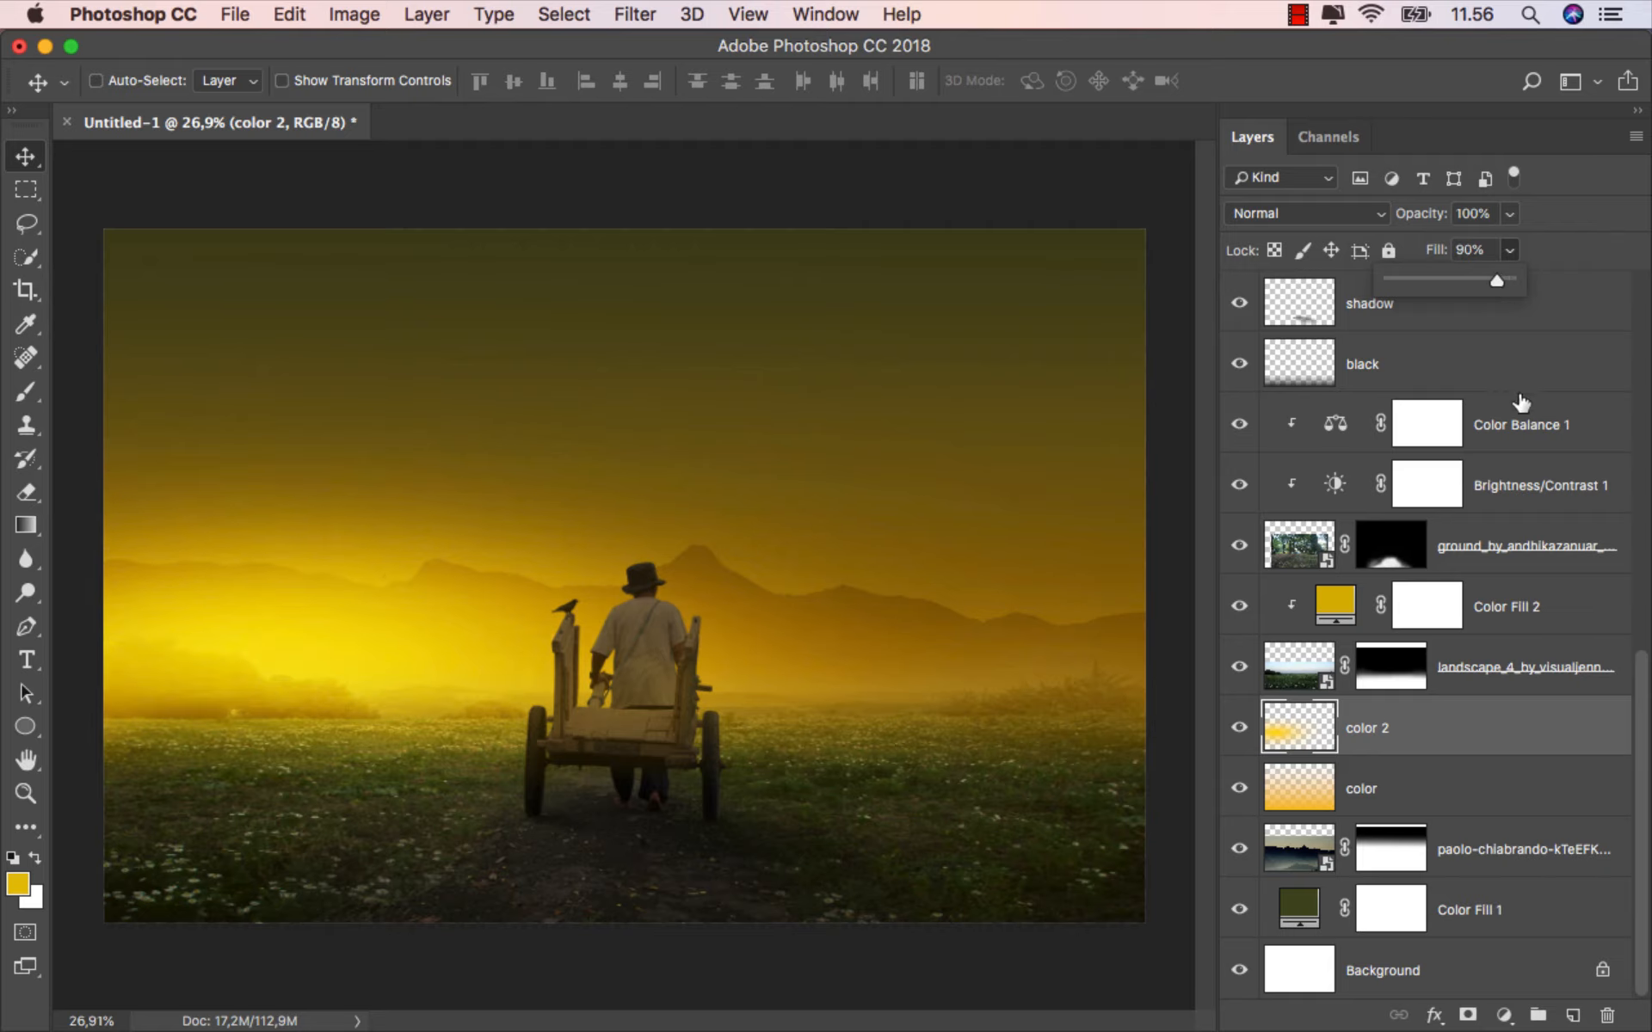
Check the effect of the Soft Light shadow layer beneath the cart man layer and add a layer mask to it.
left_click_drag(1645, 766, 1643, 669)
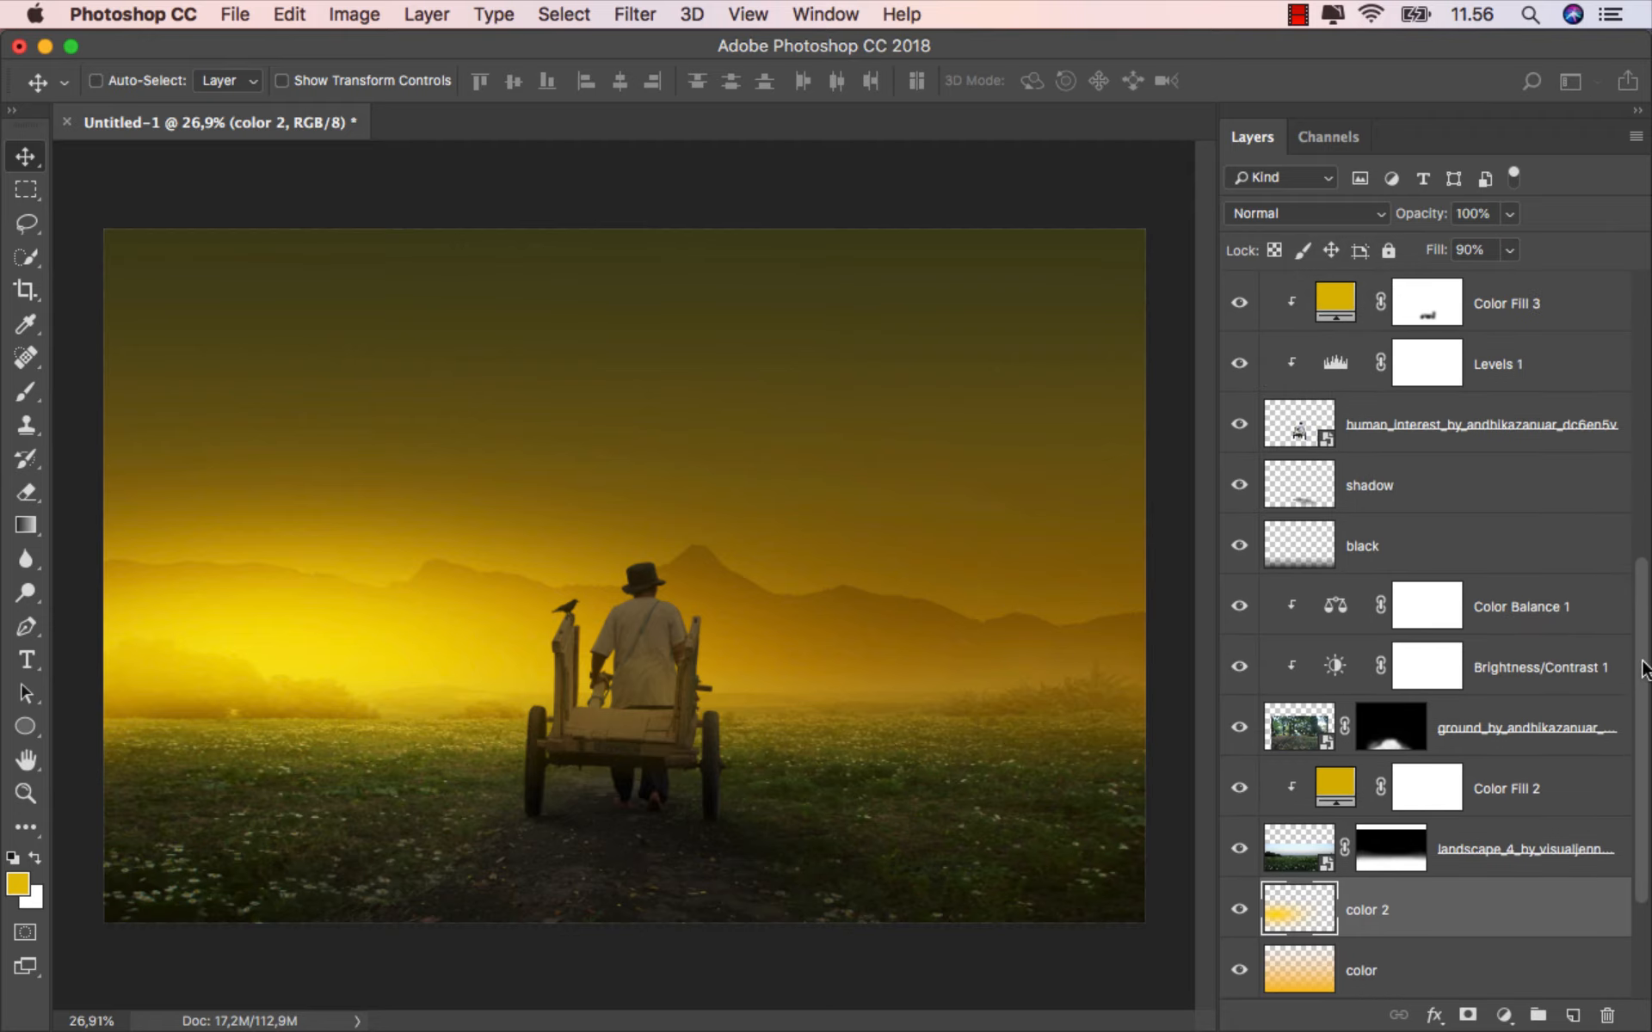
left_click(1432, 484)
left_click(1246, 484)
left_click(1246, 484)
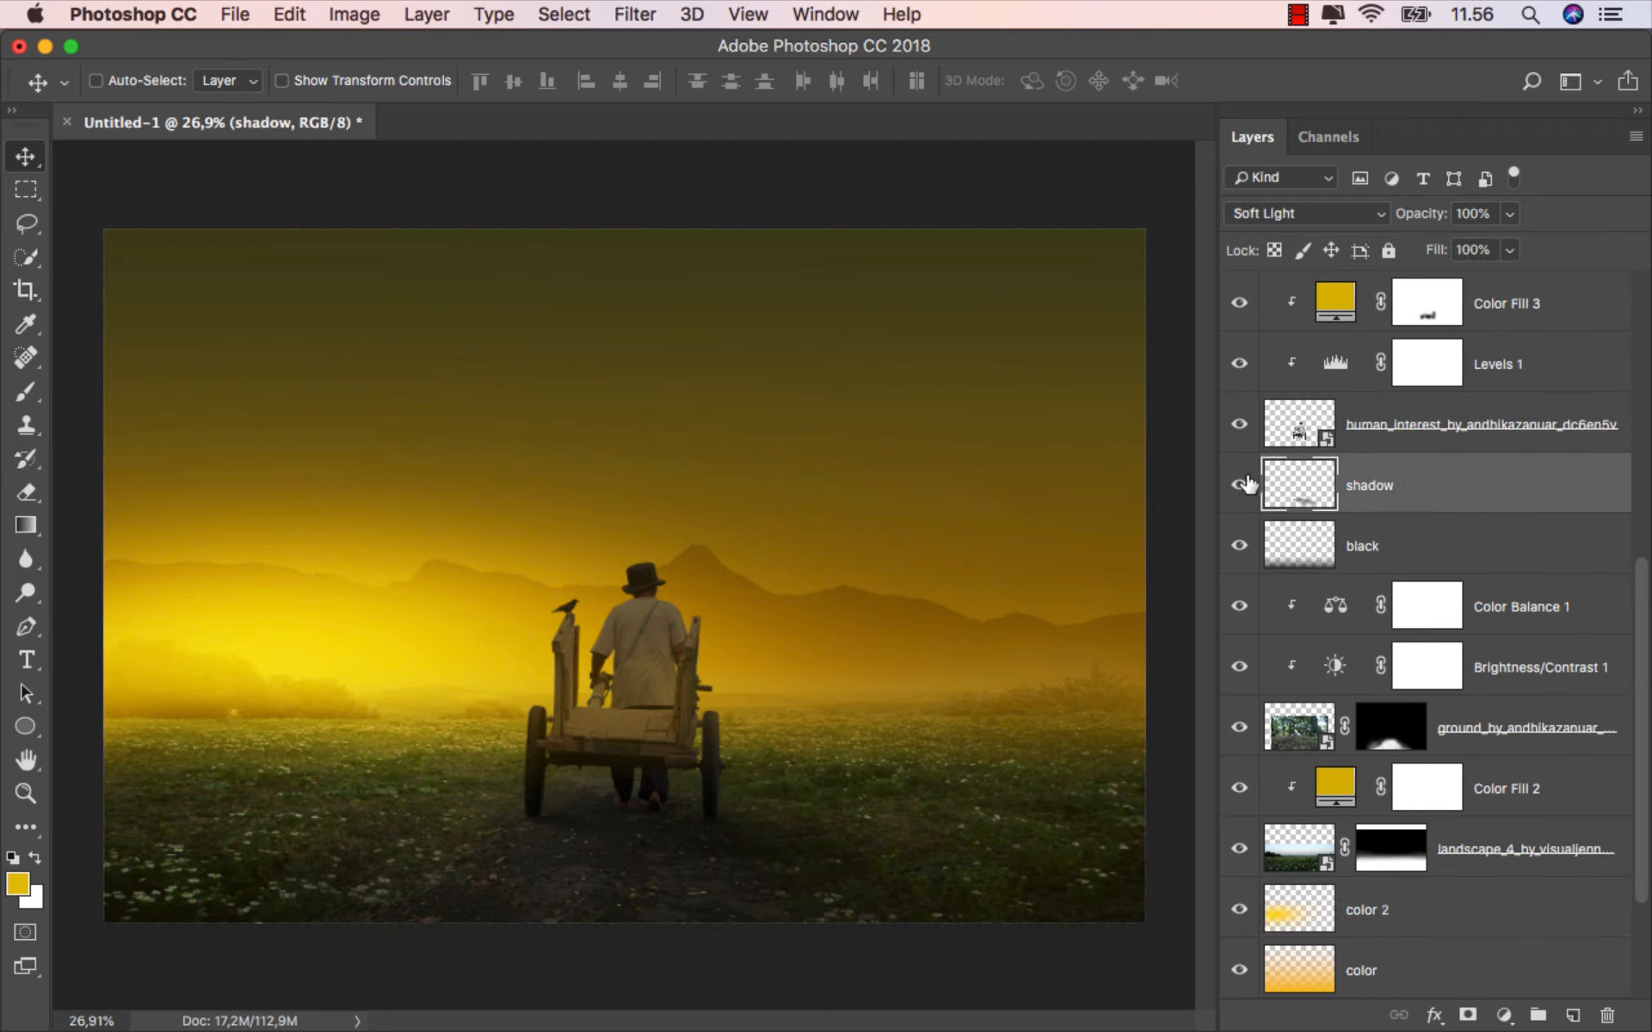
left_click(1468, 1015)
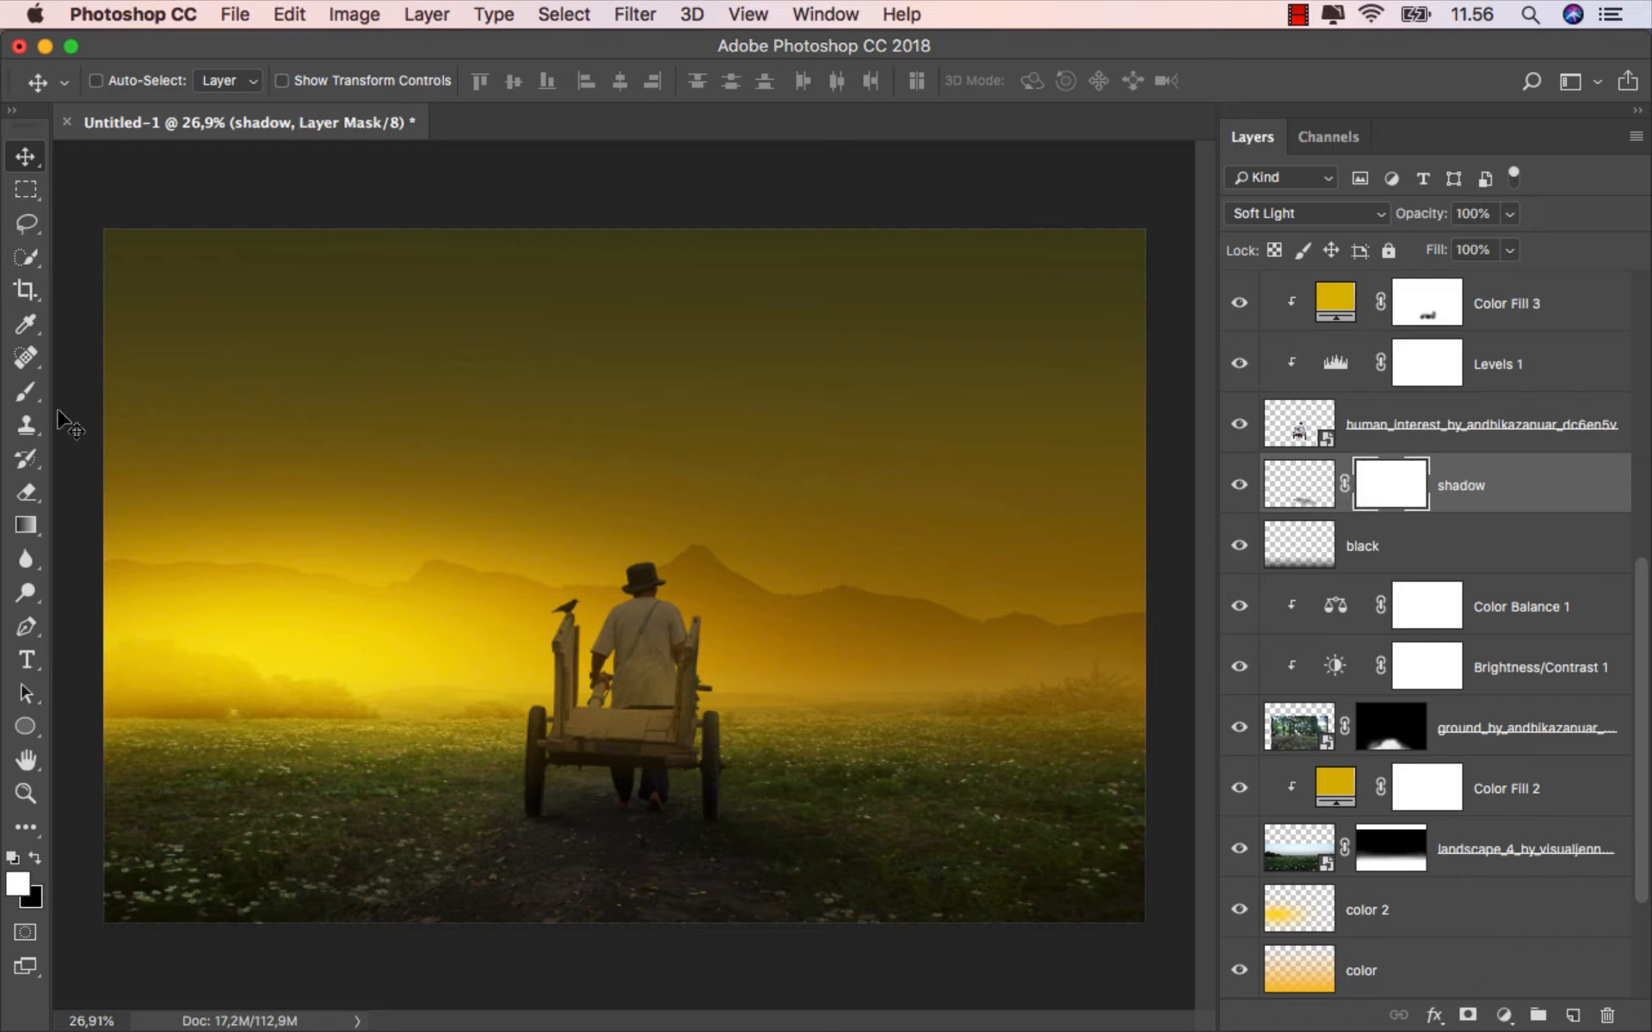
Set up a black soft round brush of 489 px at 18% Opacity for the shadow layer's mask.
left_click(26, 391)
left_click(95, 394)
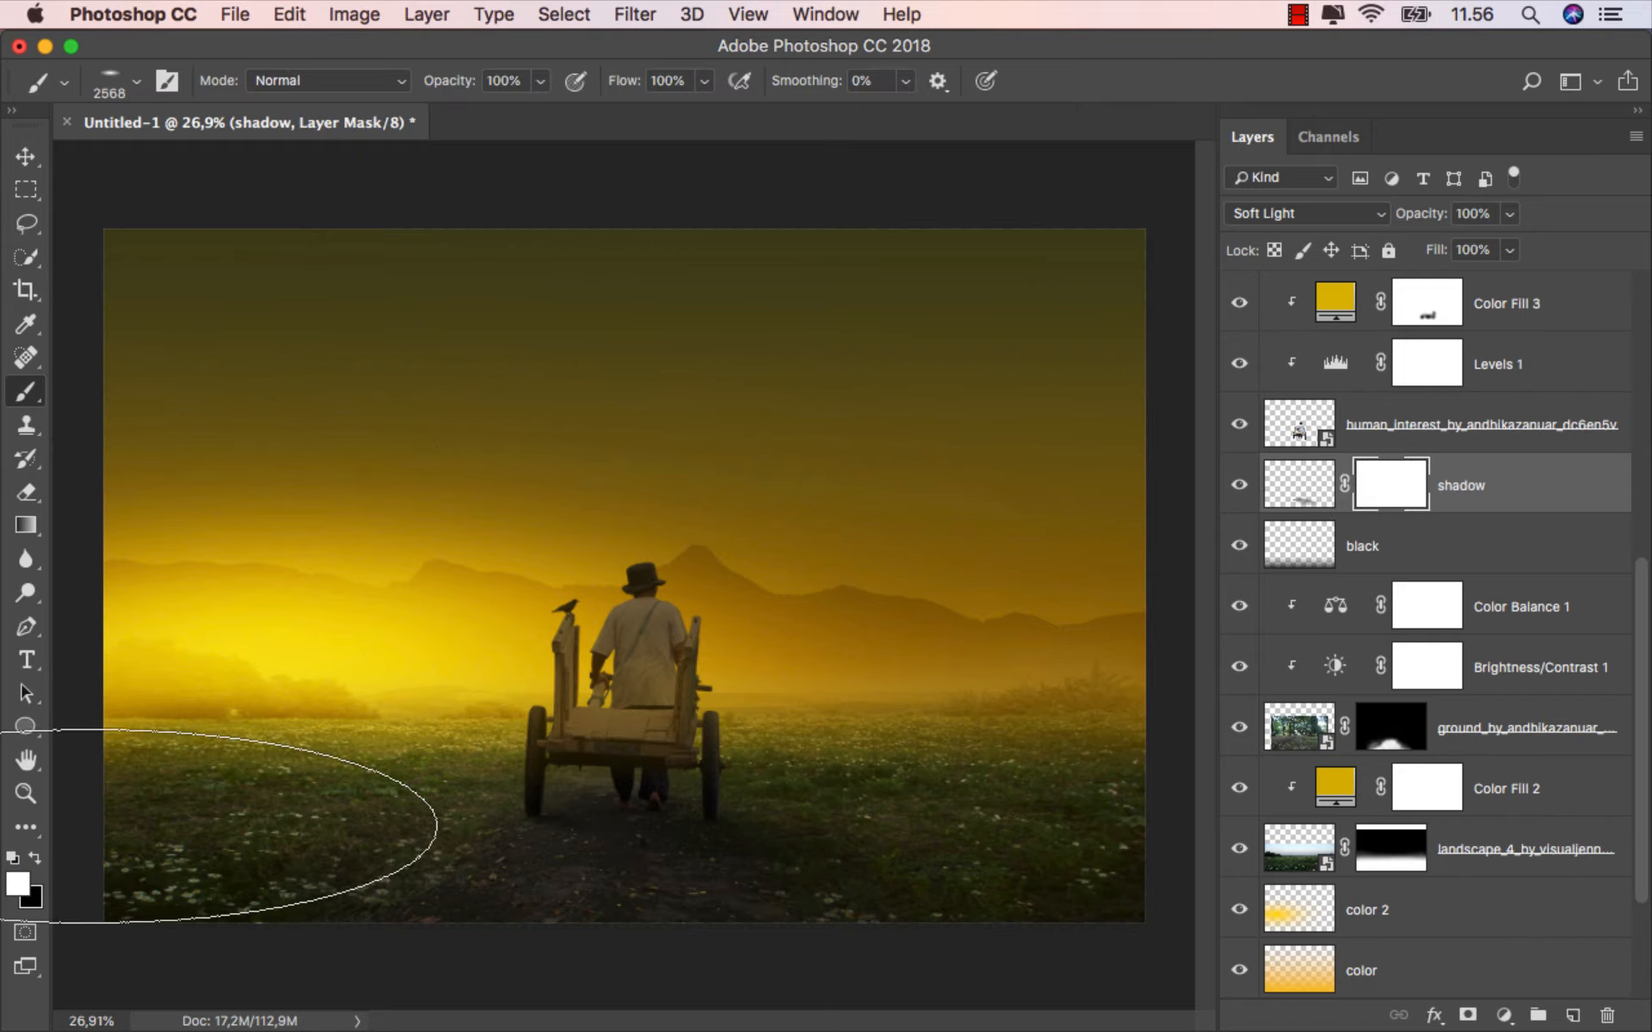
left_click(36, 858)
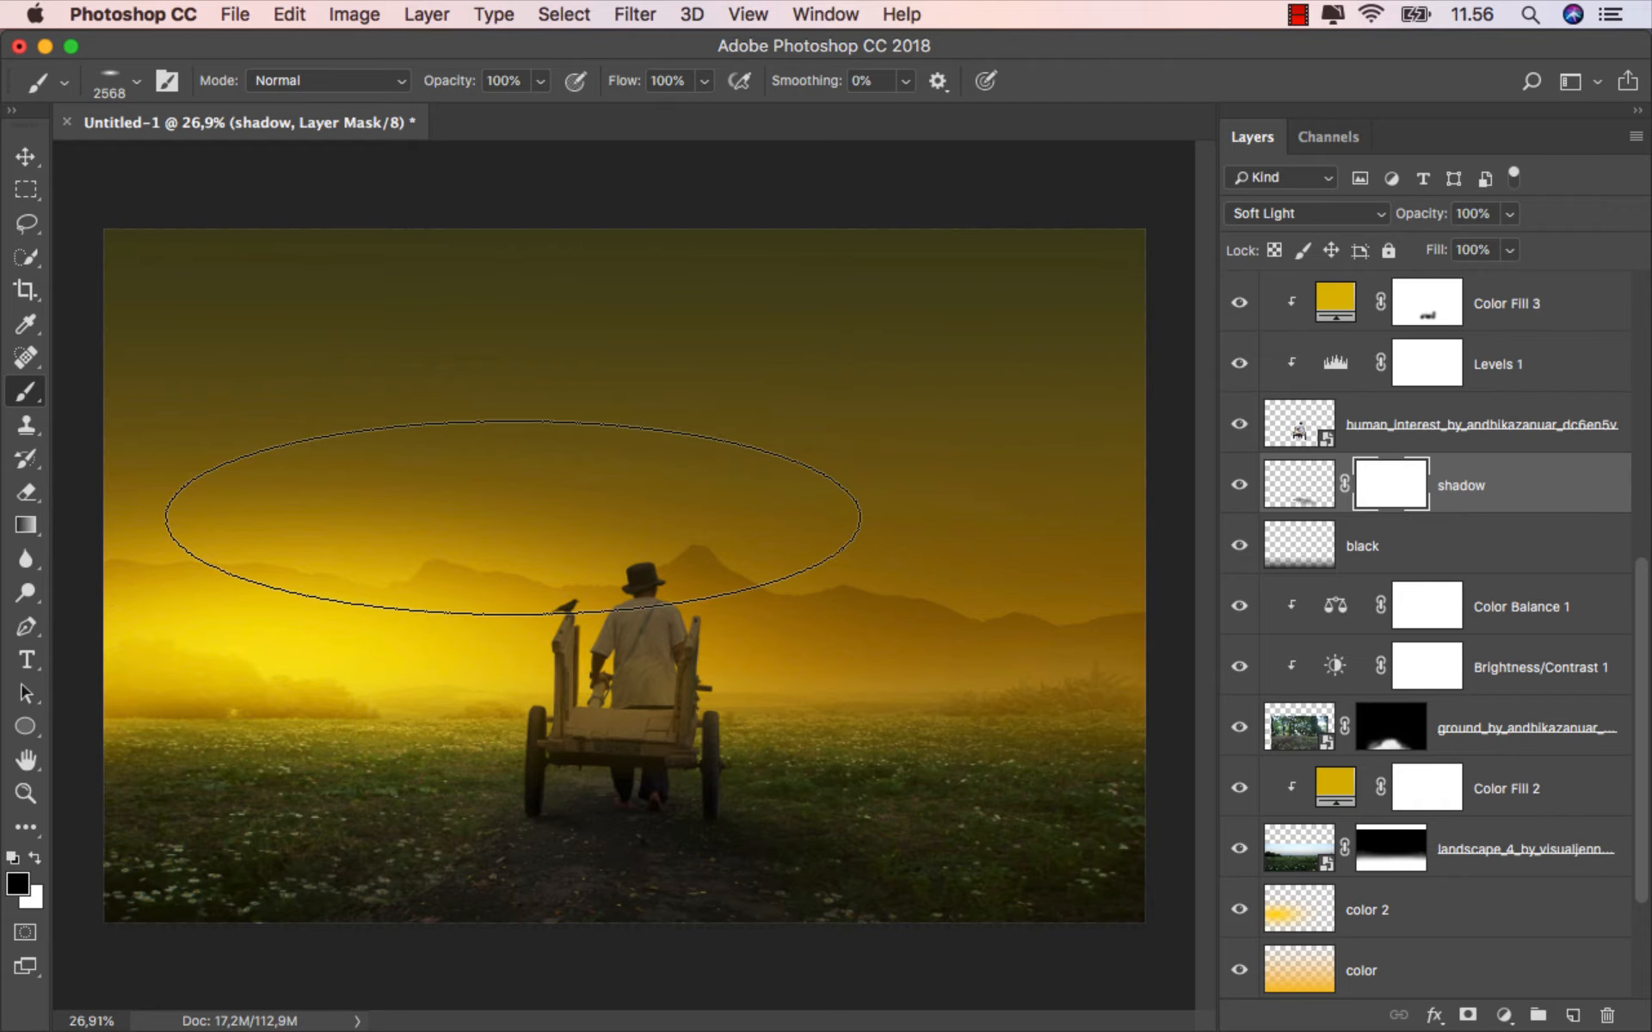
right_click(530, 441)
left_click(616, 633)
left_click(697, 495)
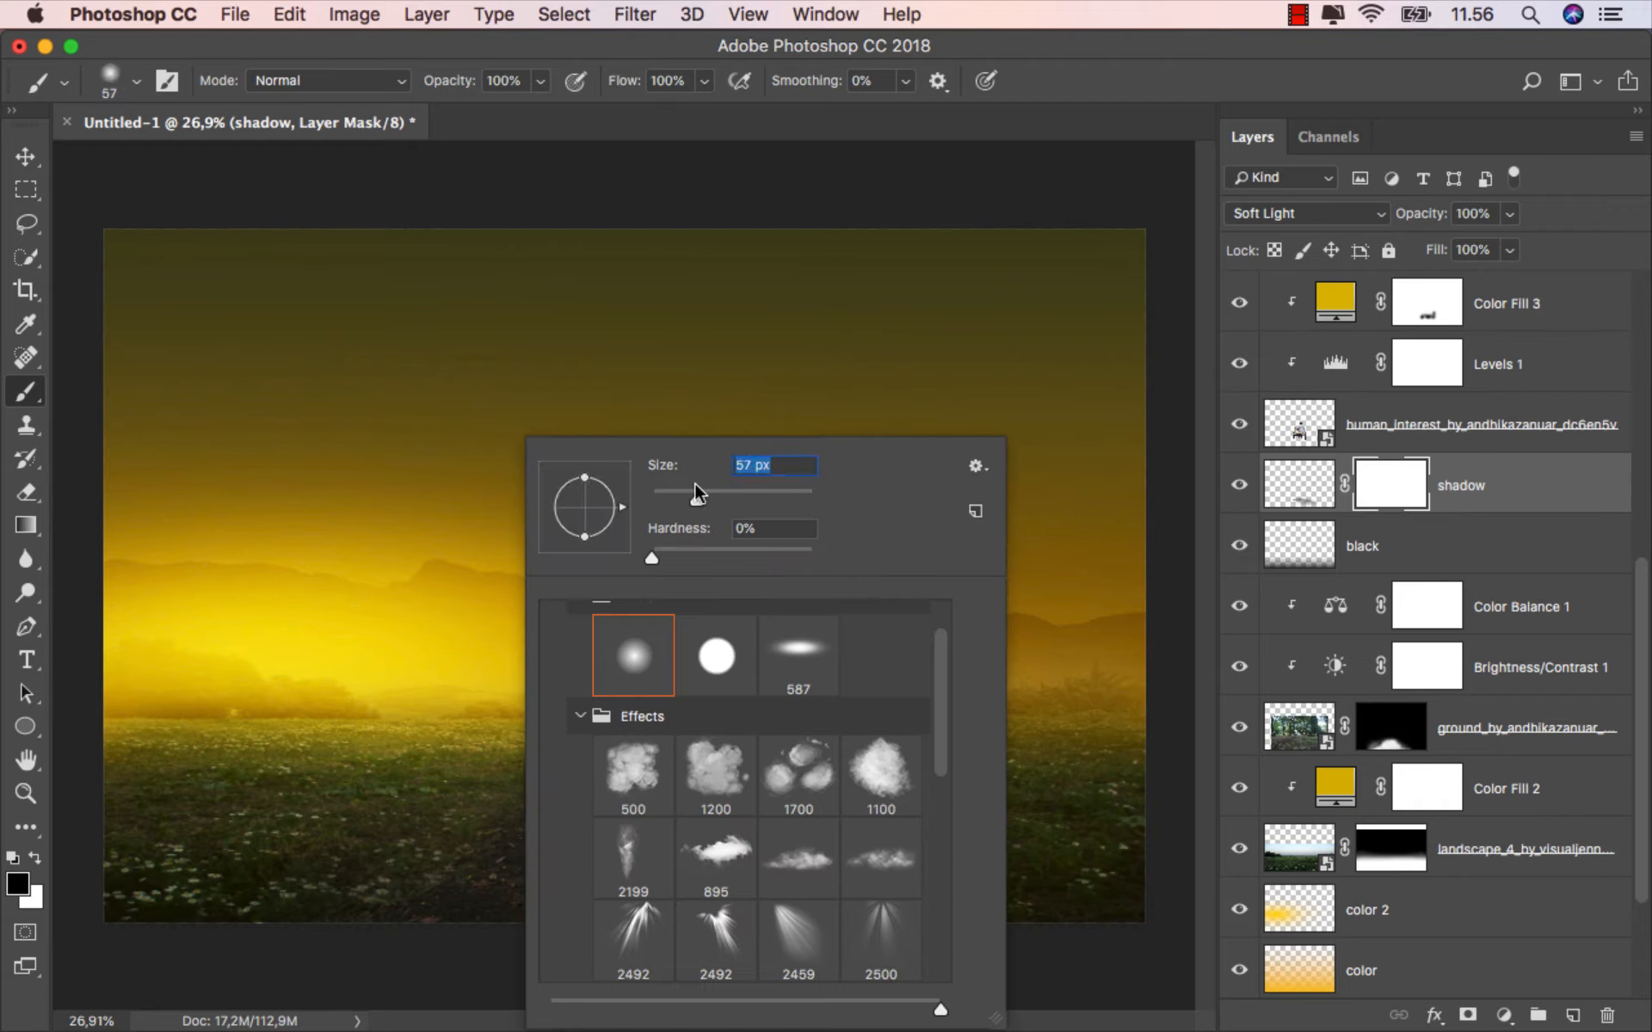
left_click(540, 84)
left_click_drag(461, 110, 433, 110)
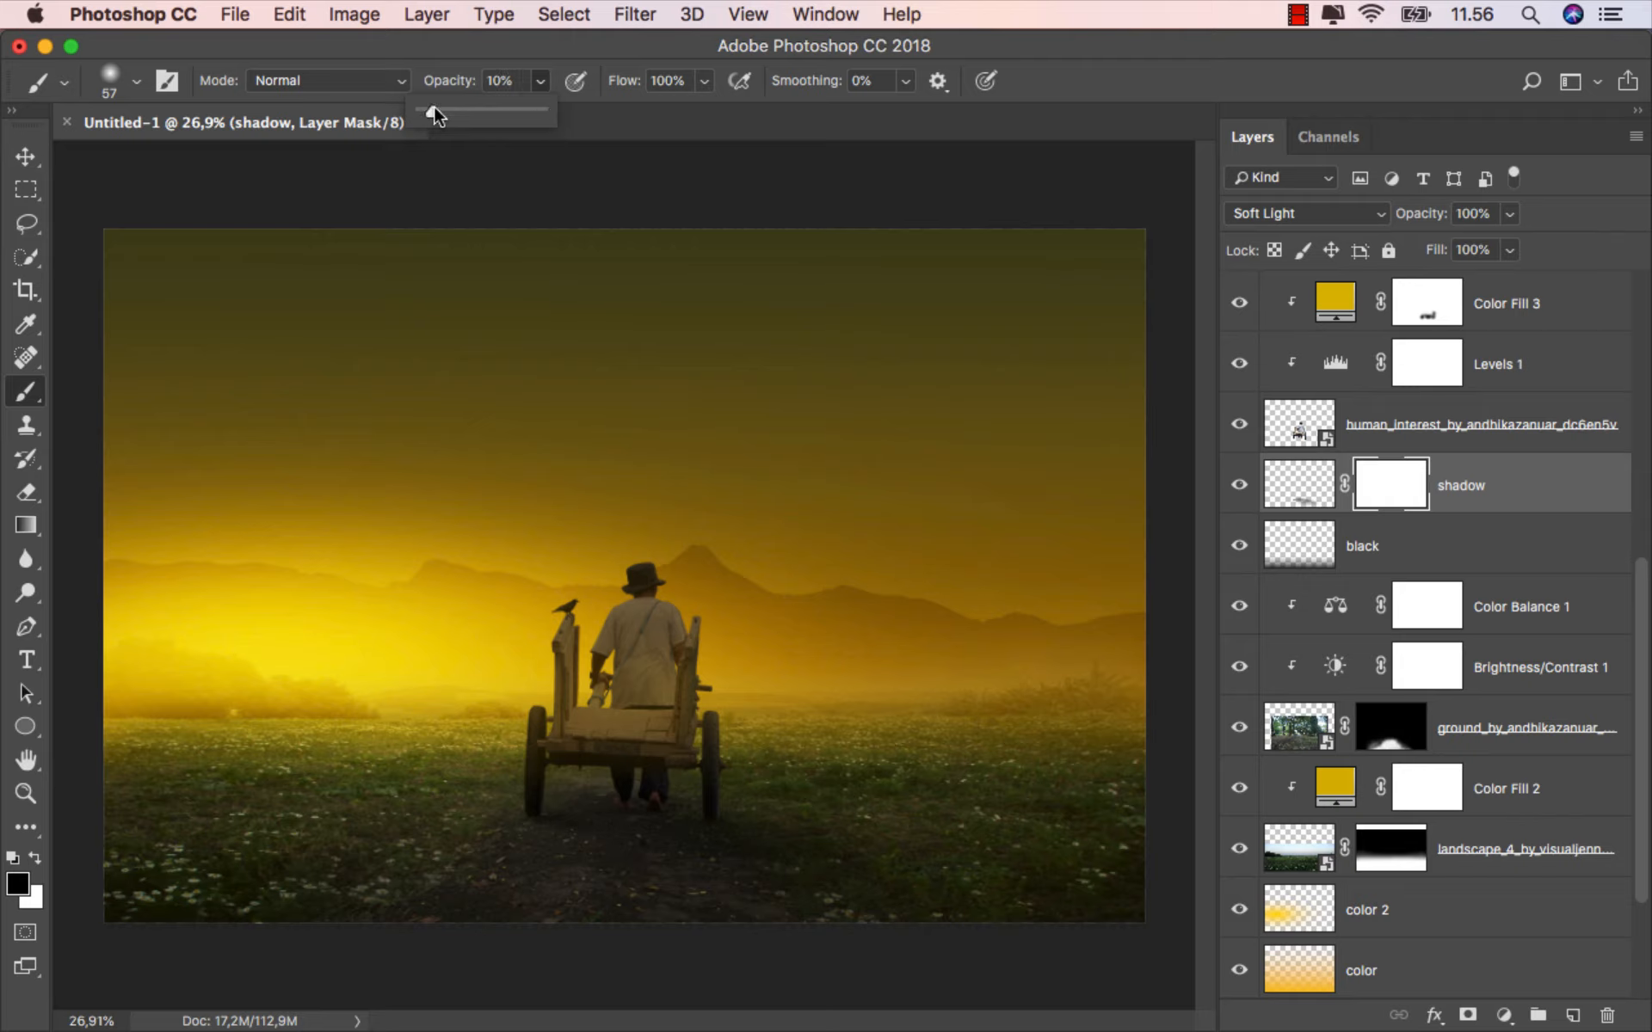
left_click(477, 39)
left_click_drag(841, 740, 896, 750)
Paint on the shadow layer's mask to soften the shadow on the ground right of the cart, and compare the picture with and without the layer.
left_click(867, 848)
mouse_move(796, 858)
left_mouse_down()
mouse_move(752, 864)
mouse_move(912, 891)
mouse_move(706, 885)
mouse_move(752, 877)
left_mouse_up()
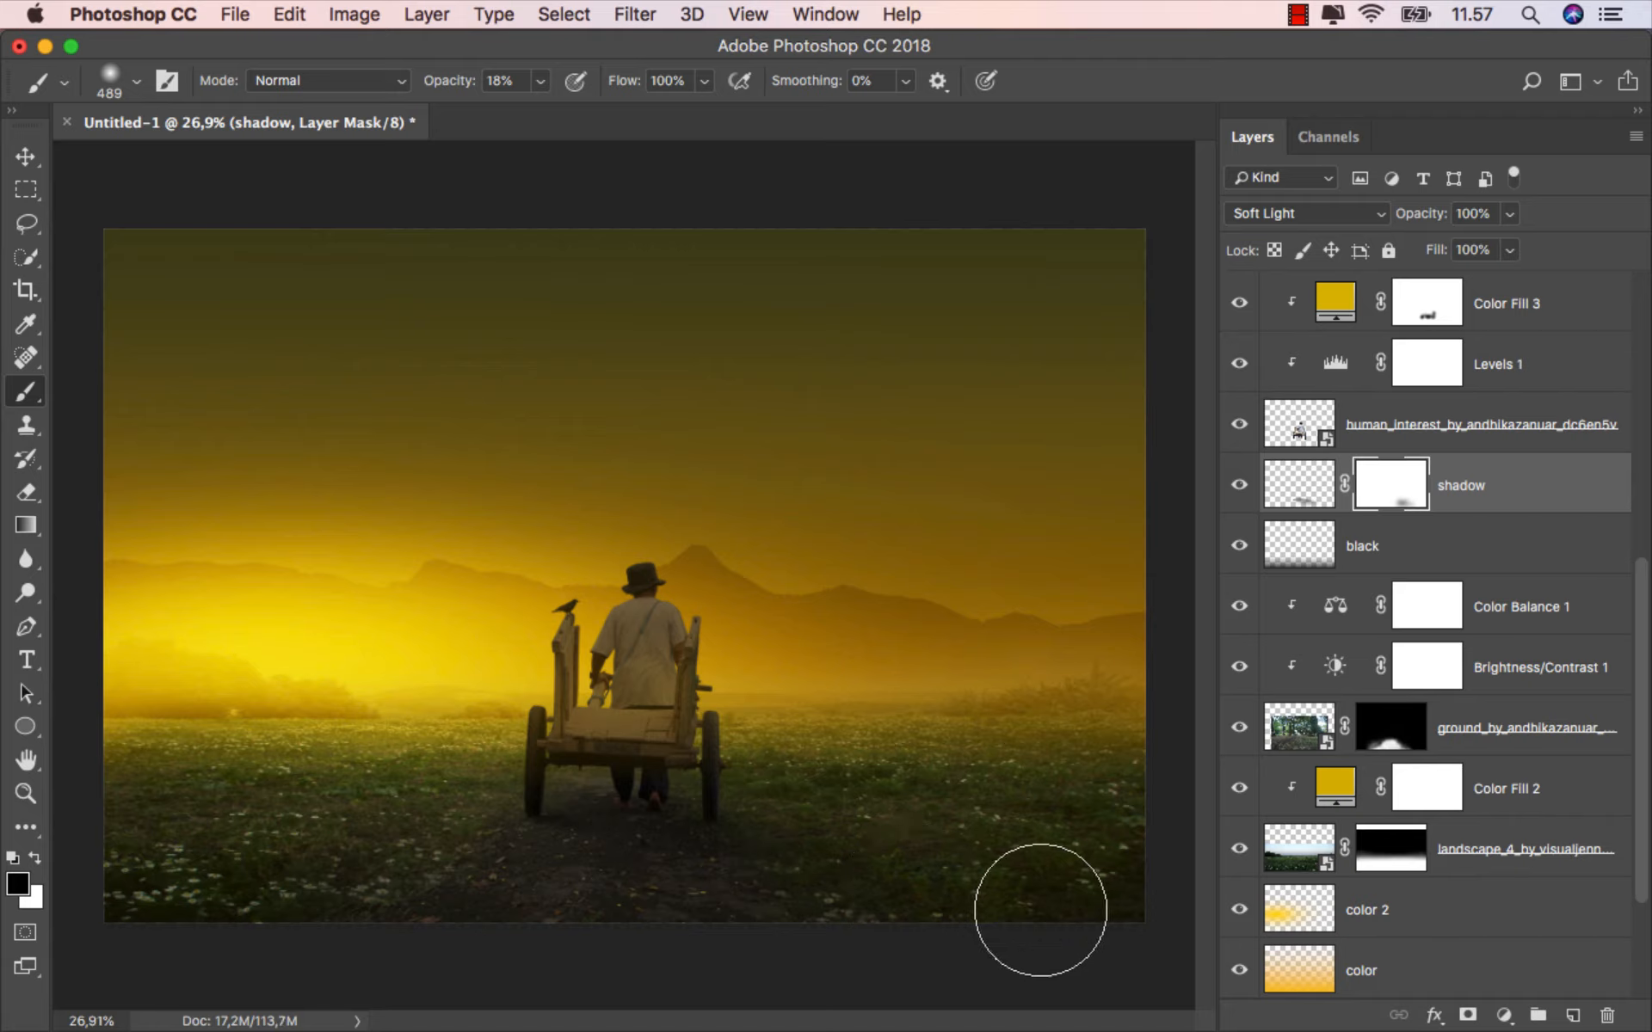
key("super+z")
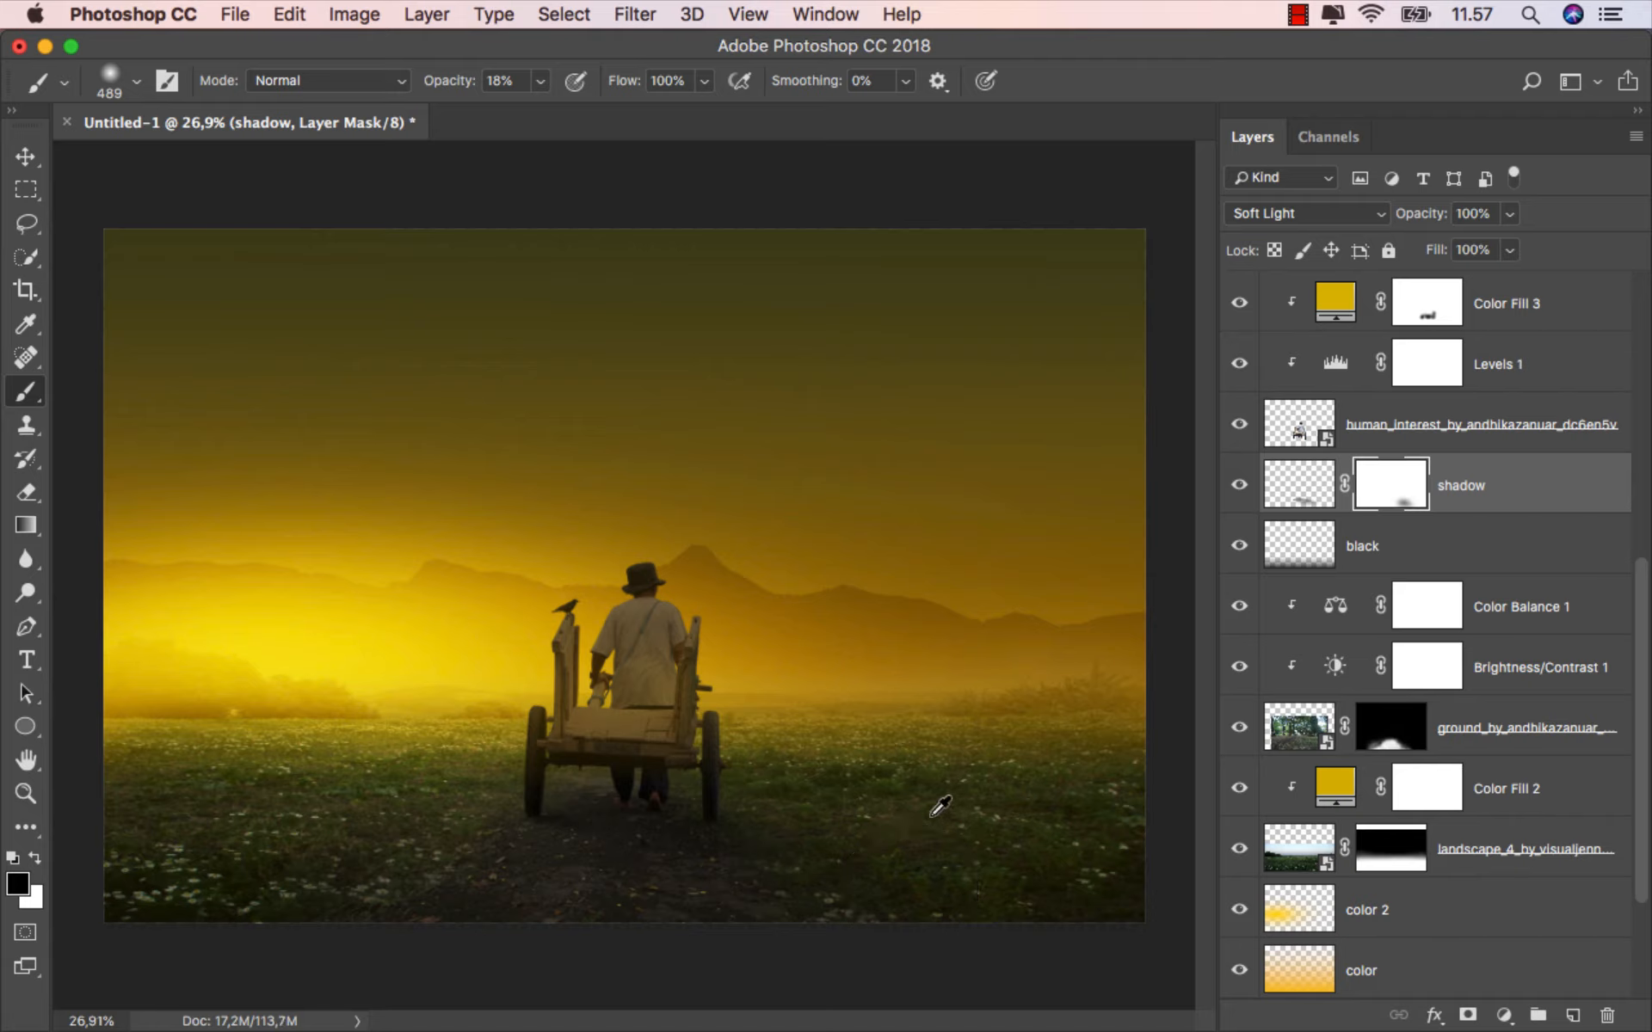
left_click(26, 158)
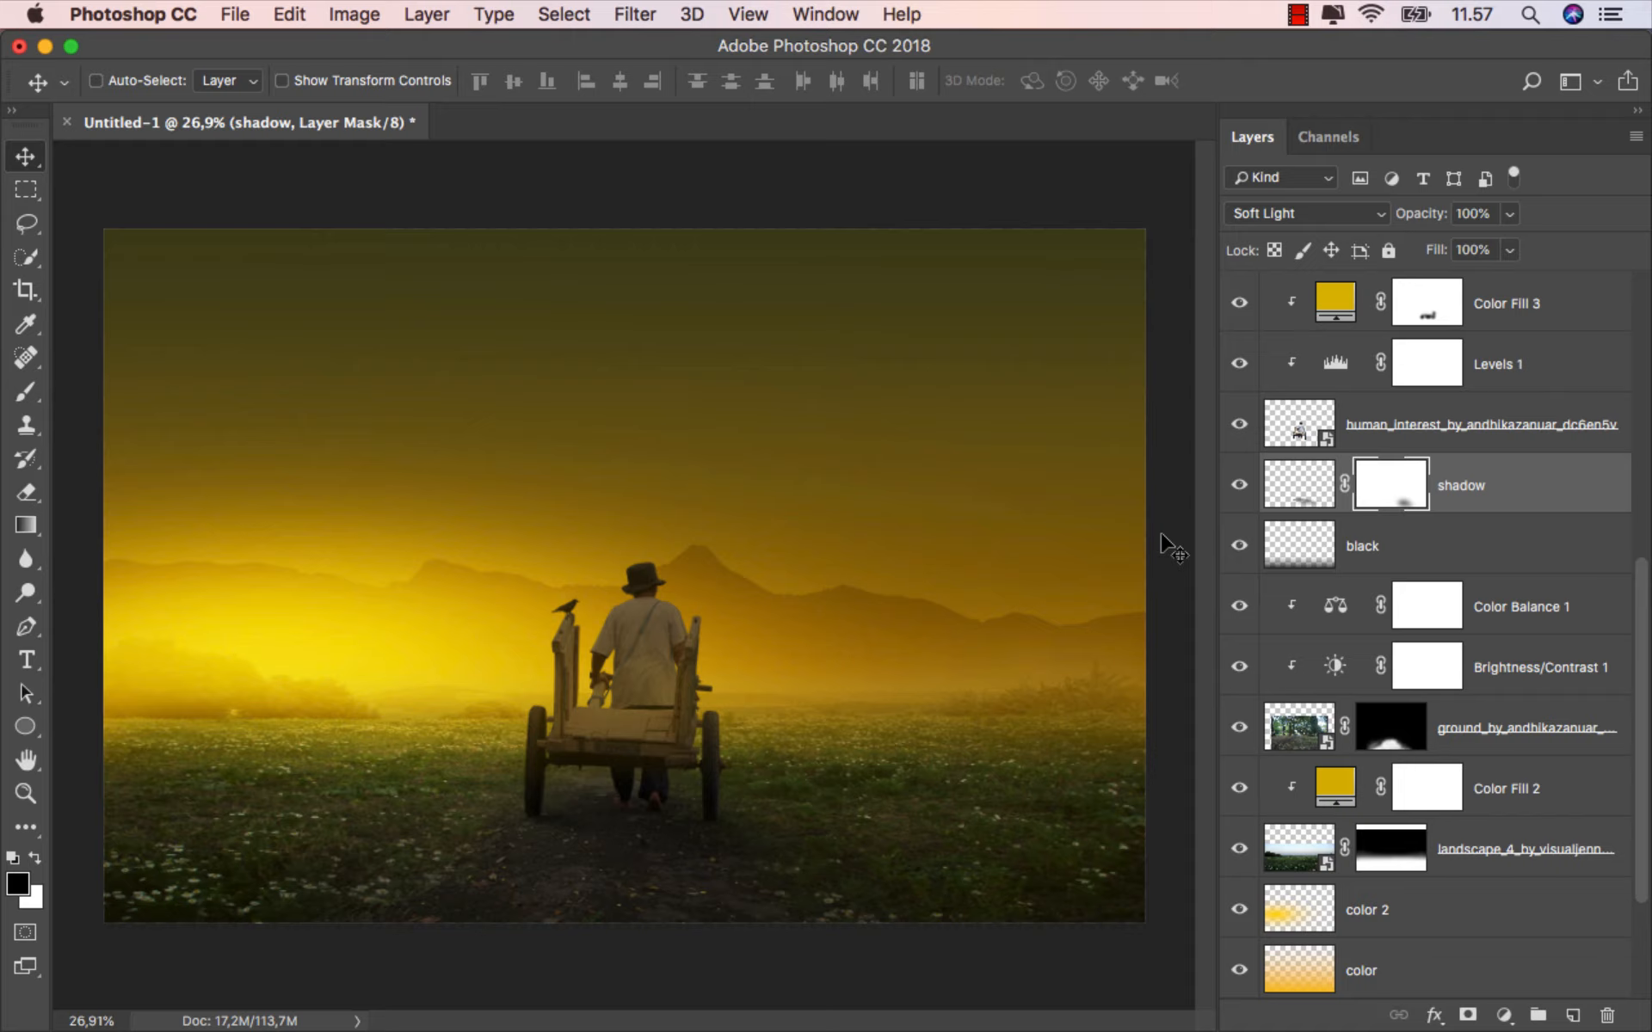
left_click(1240, 486)
left_click(1240, 486)
left_click(1497, 490)
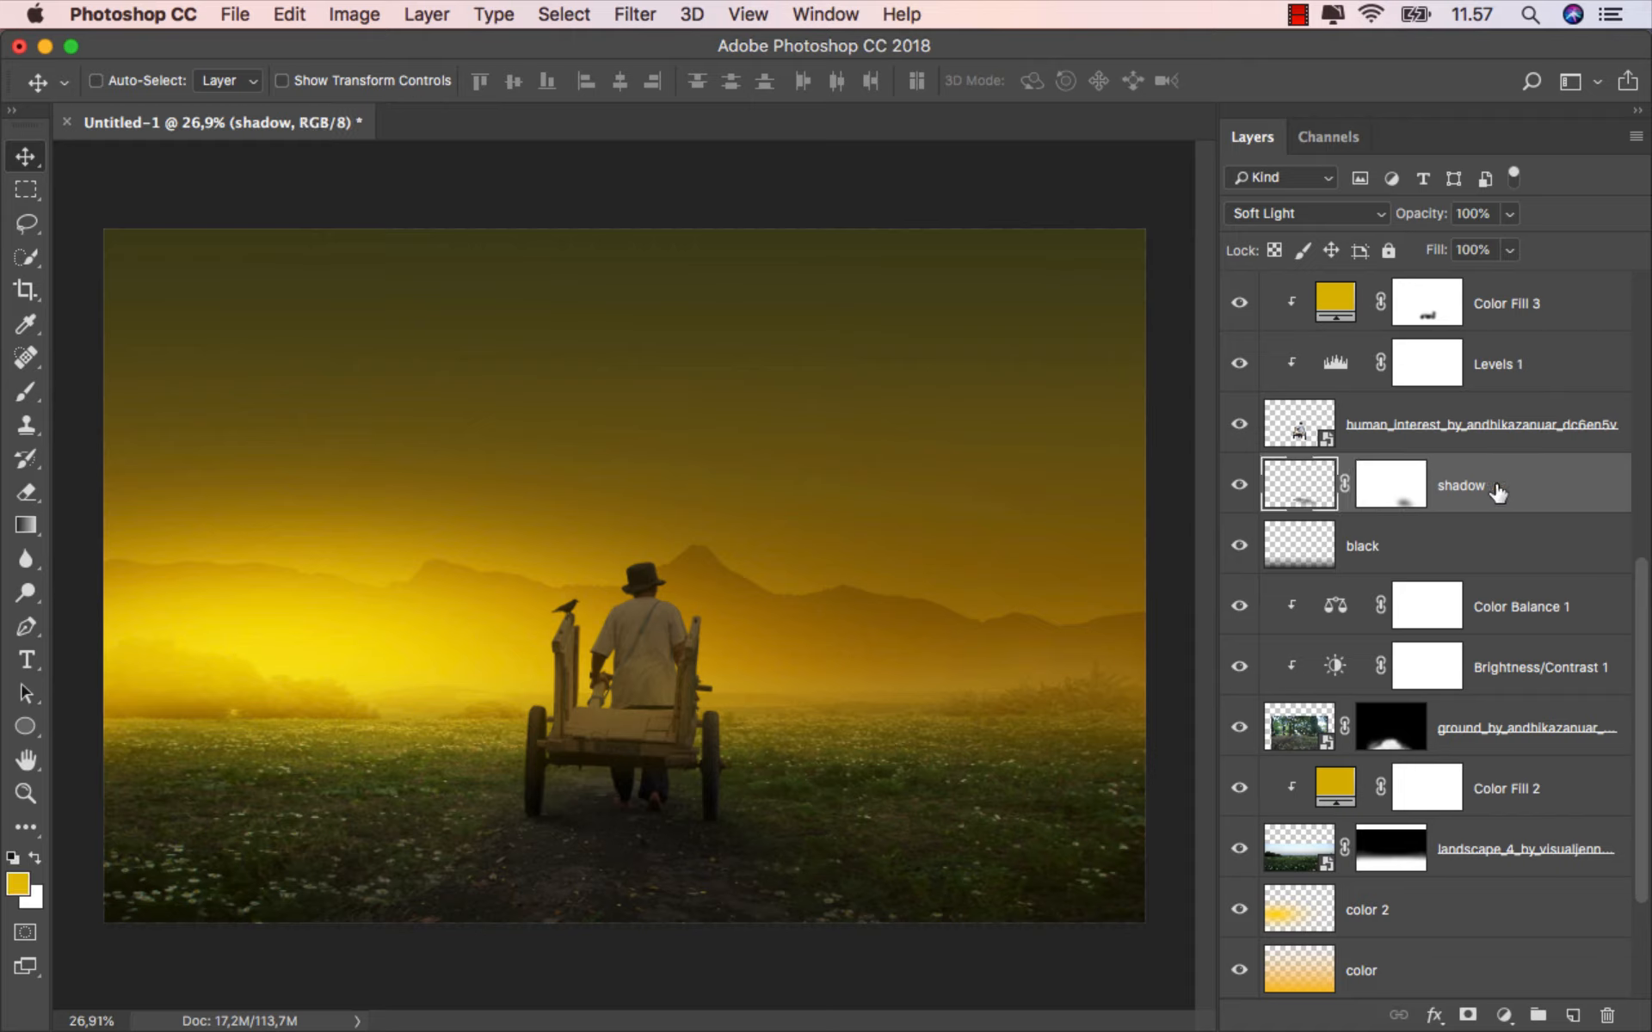
left_click_drag(1644, 602, 1641, 275)
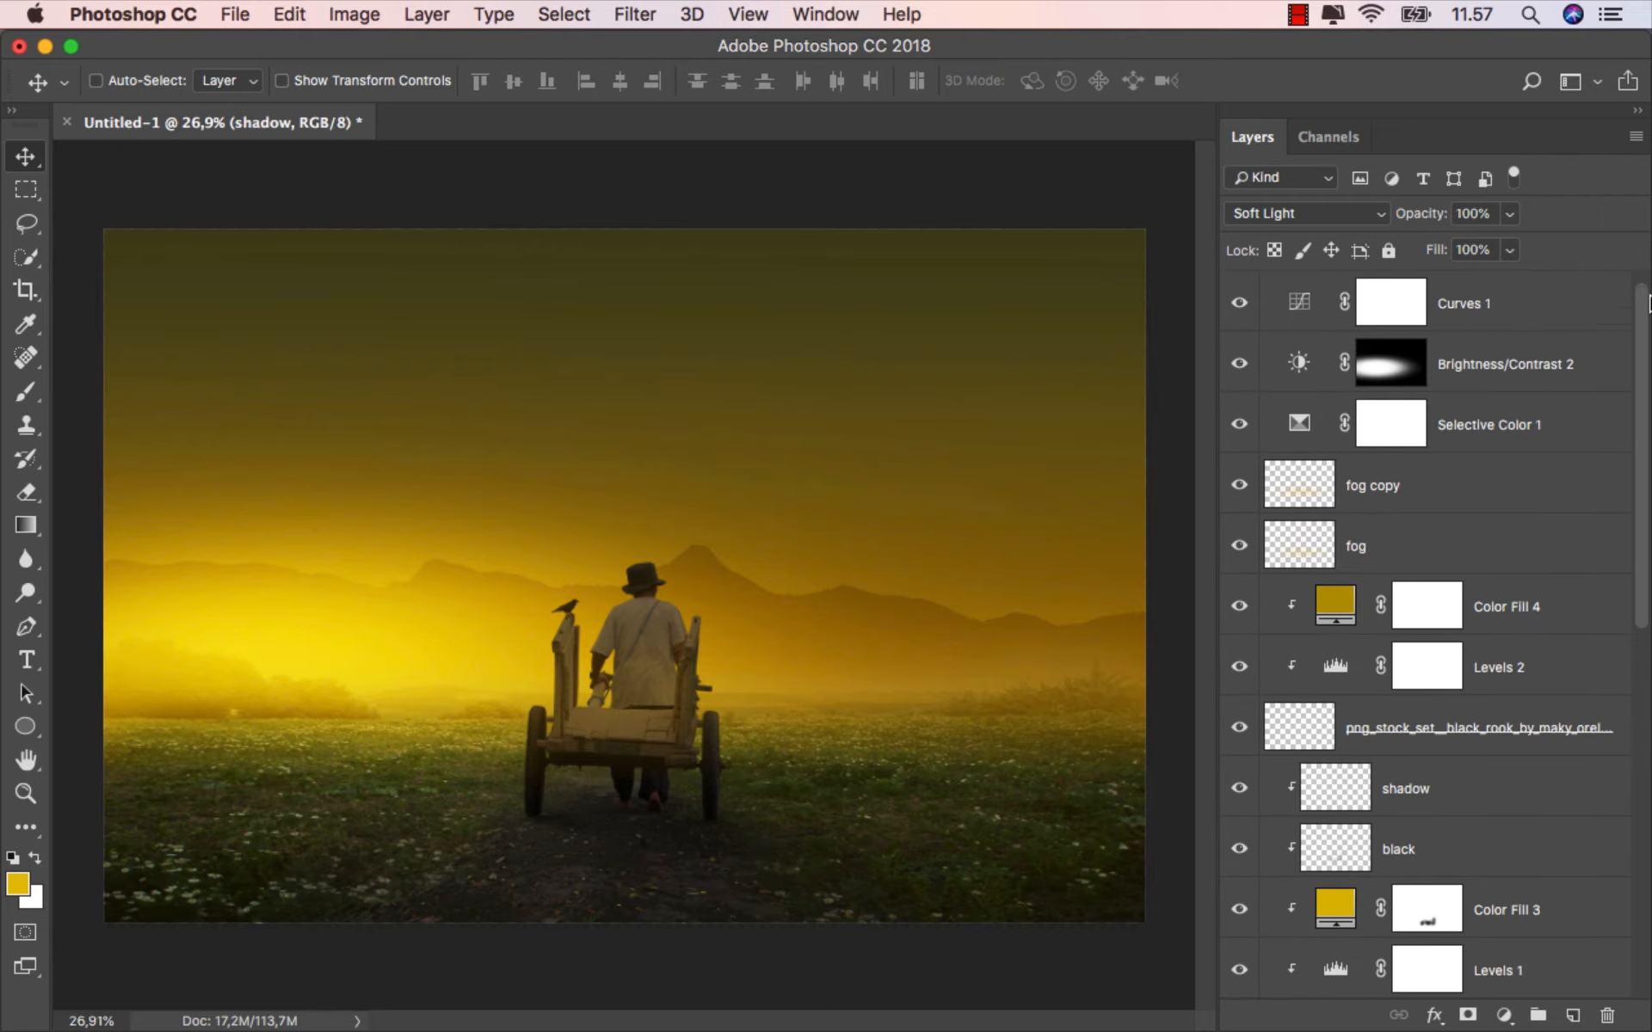
Select the Curves 1 layer and save the picture as a JPEG named ok in untitled folder 2, at quality 12 with Baseline Optimized.
left_click(1519, 297)
scroll(990, 514, "up", 2)
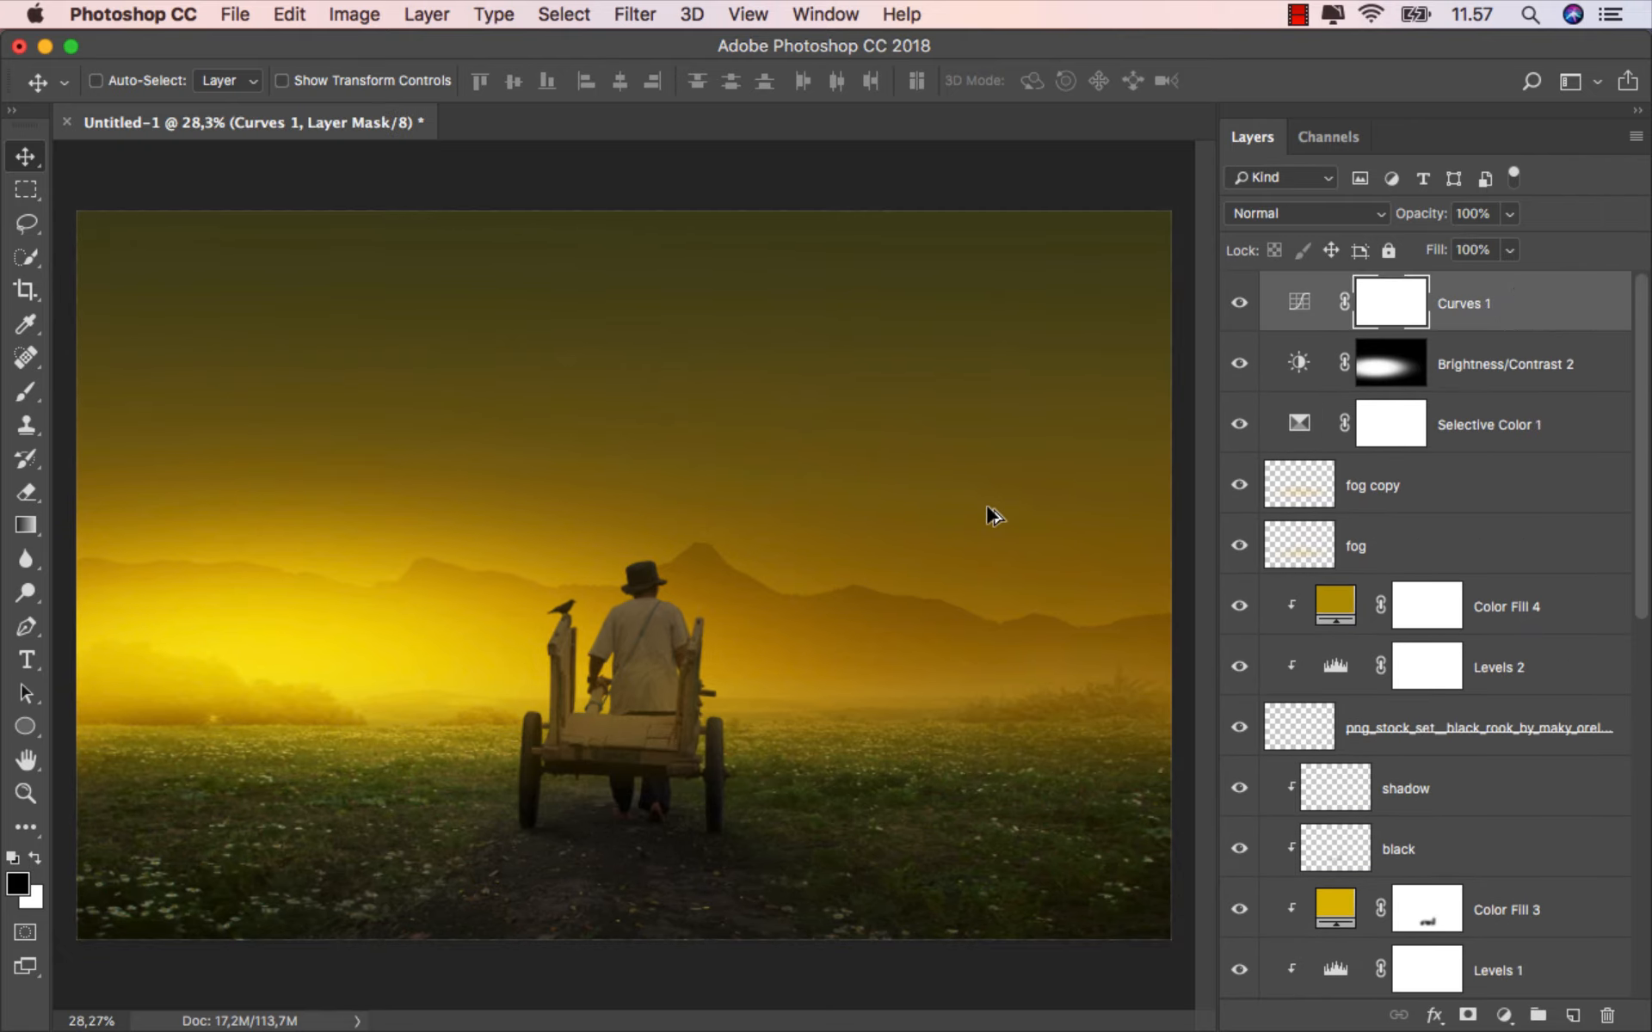
left_click(244, 15)
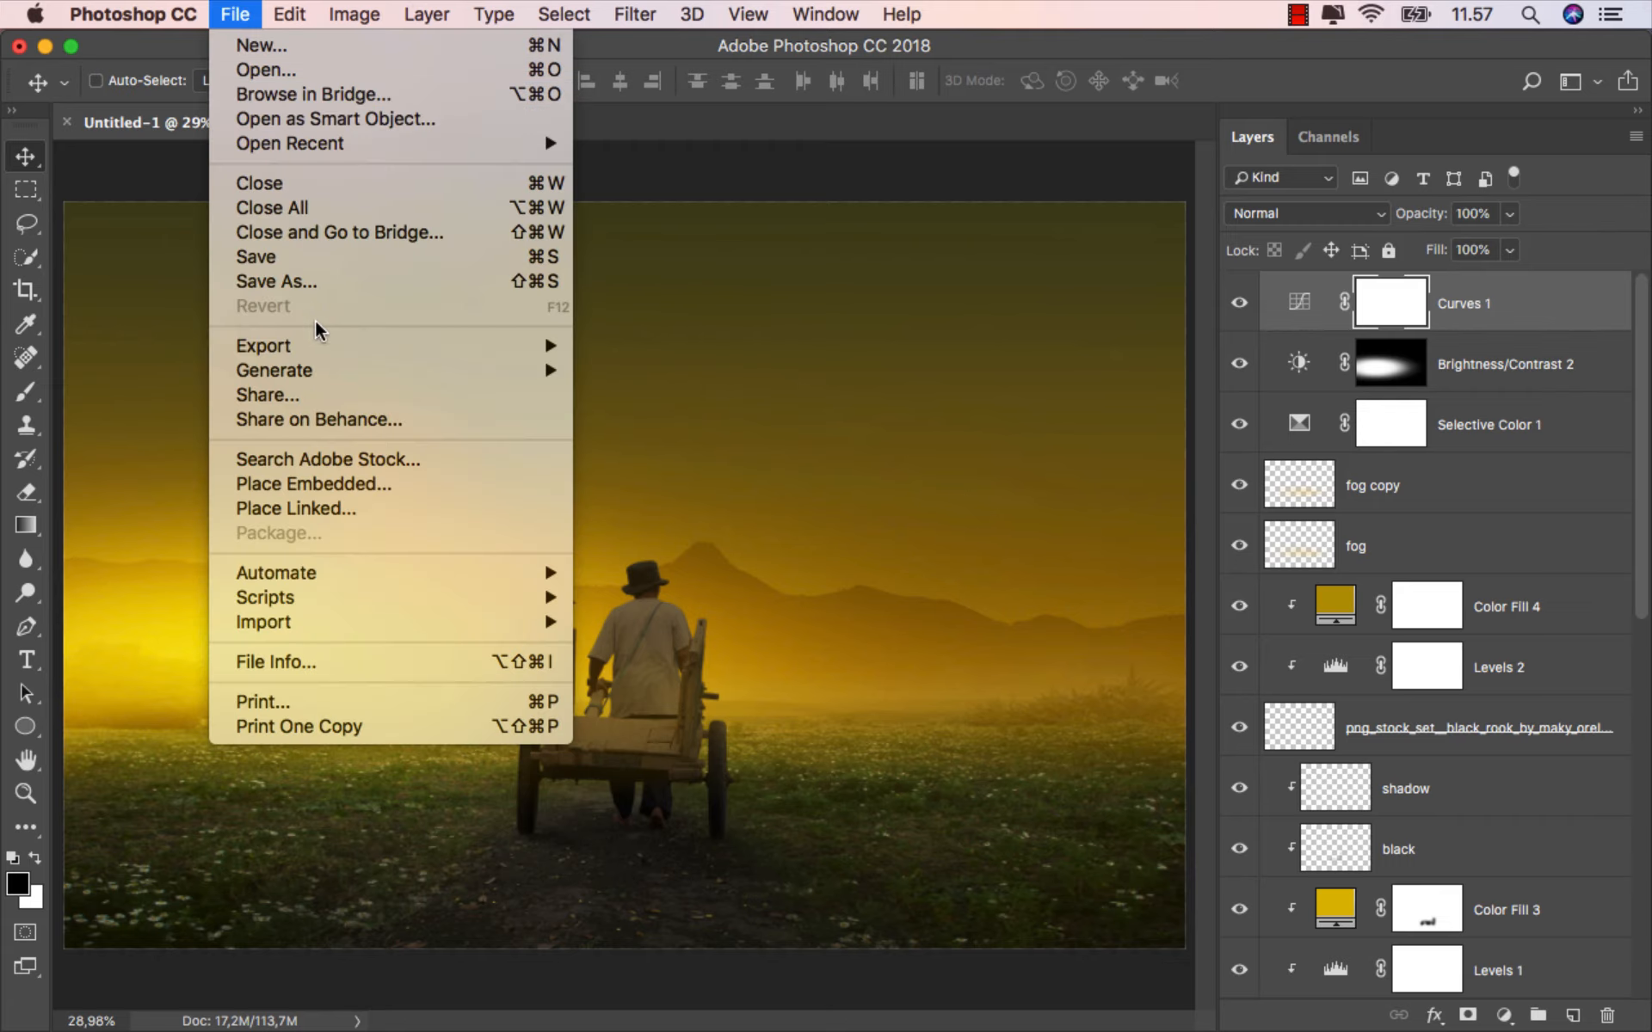
left_click(344, 282)
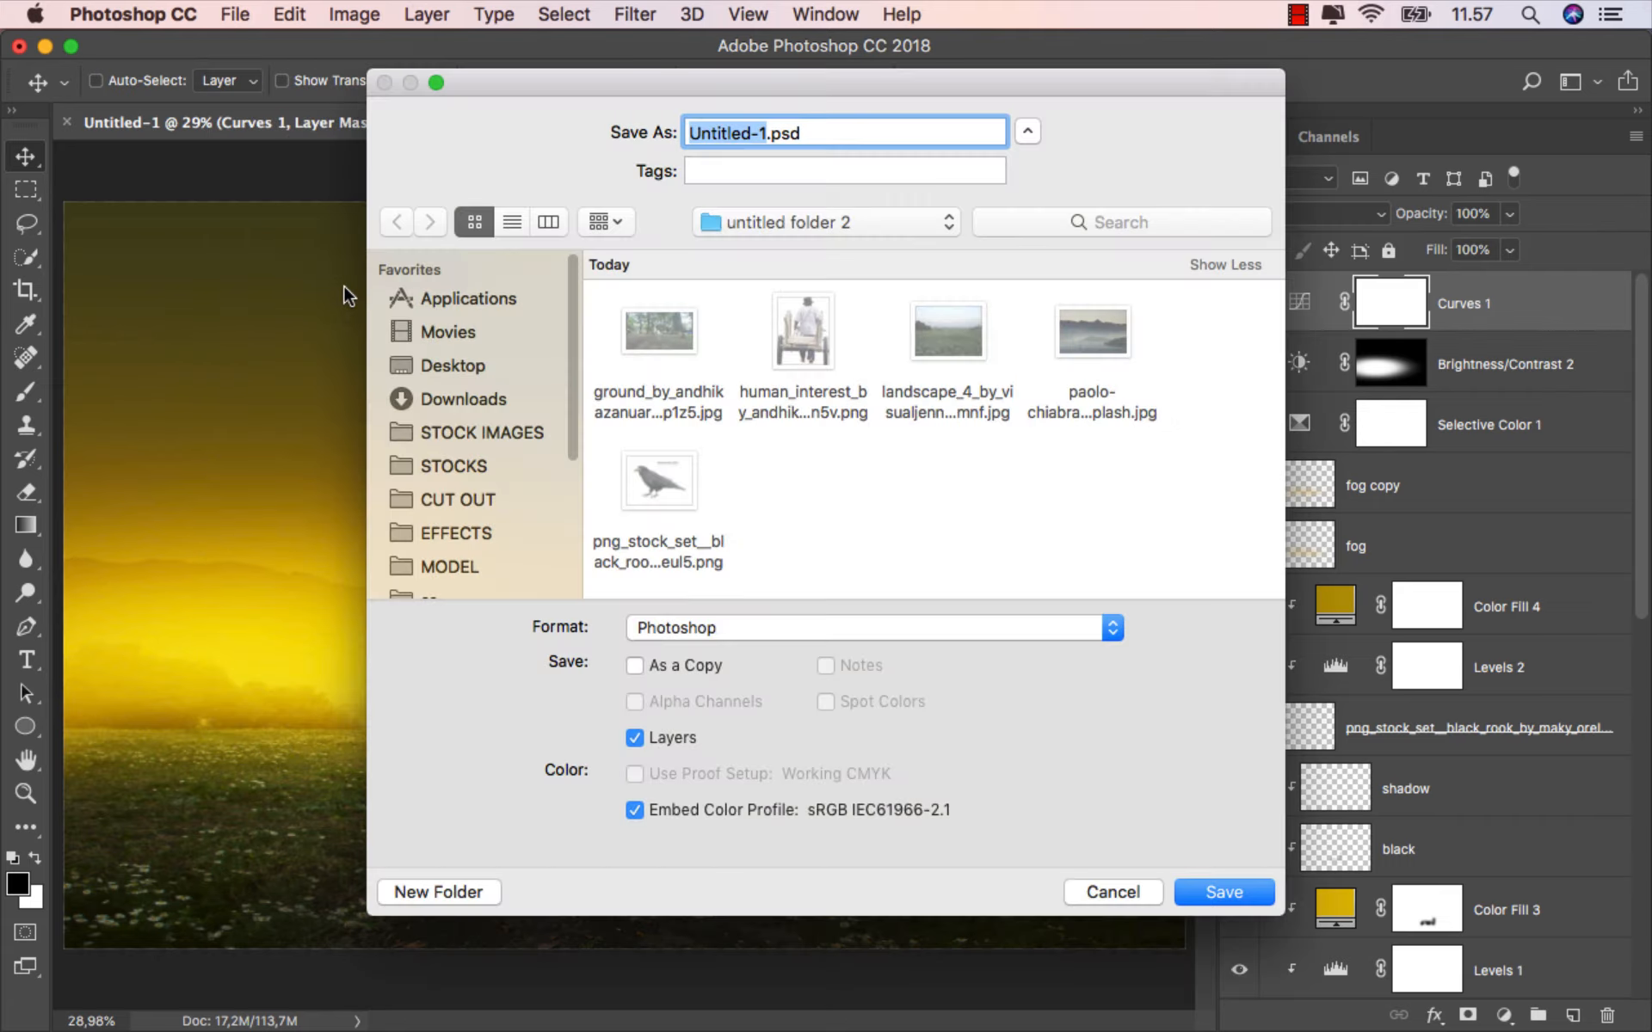
type("ok")
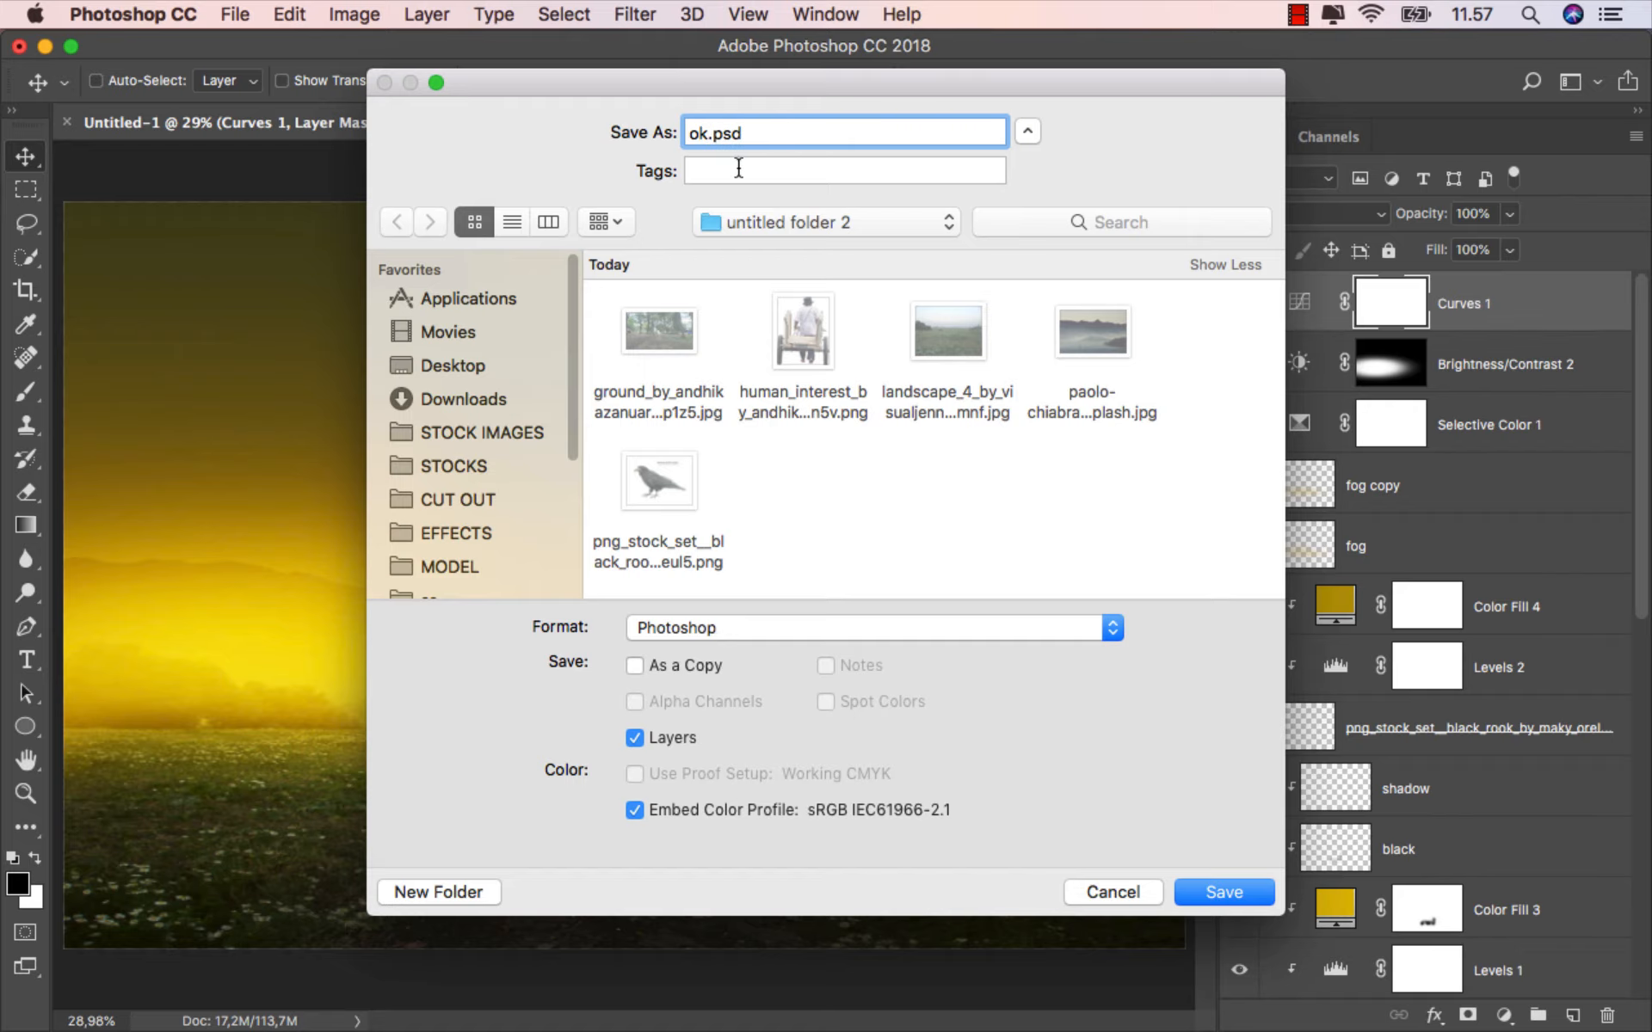
left_click(757, 627)
left_click(736, 781)
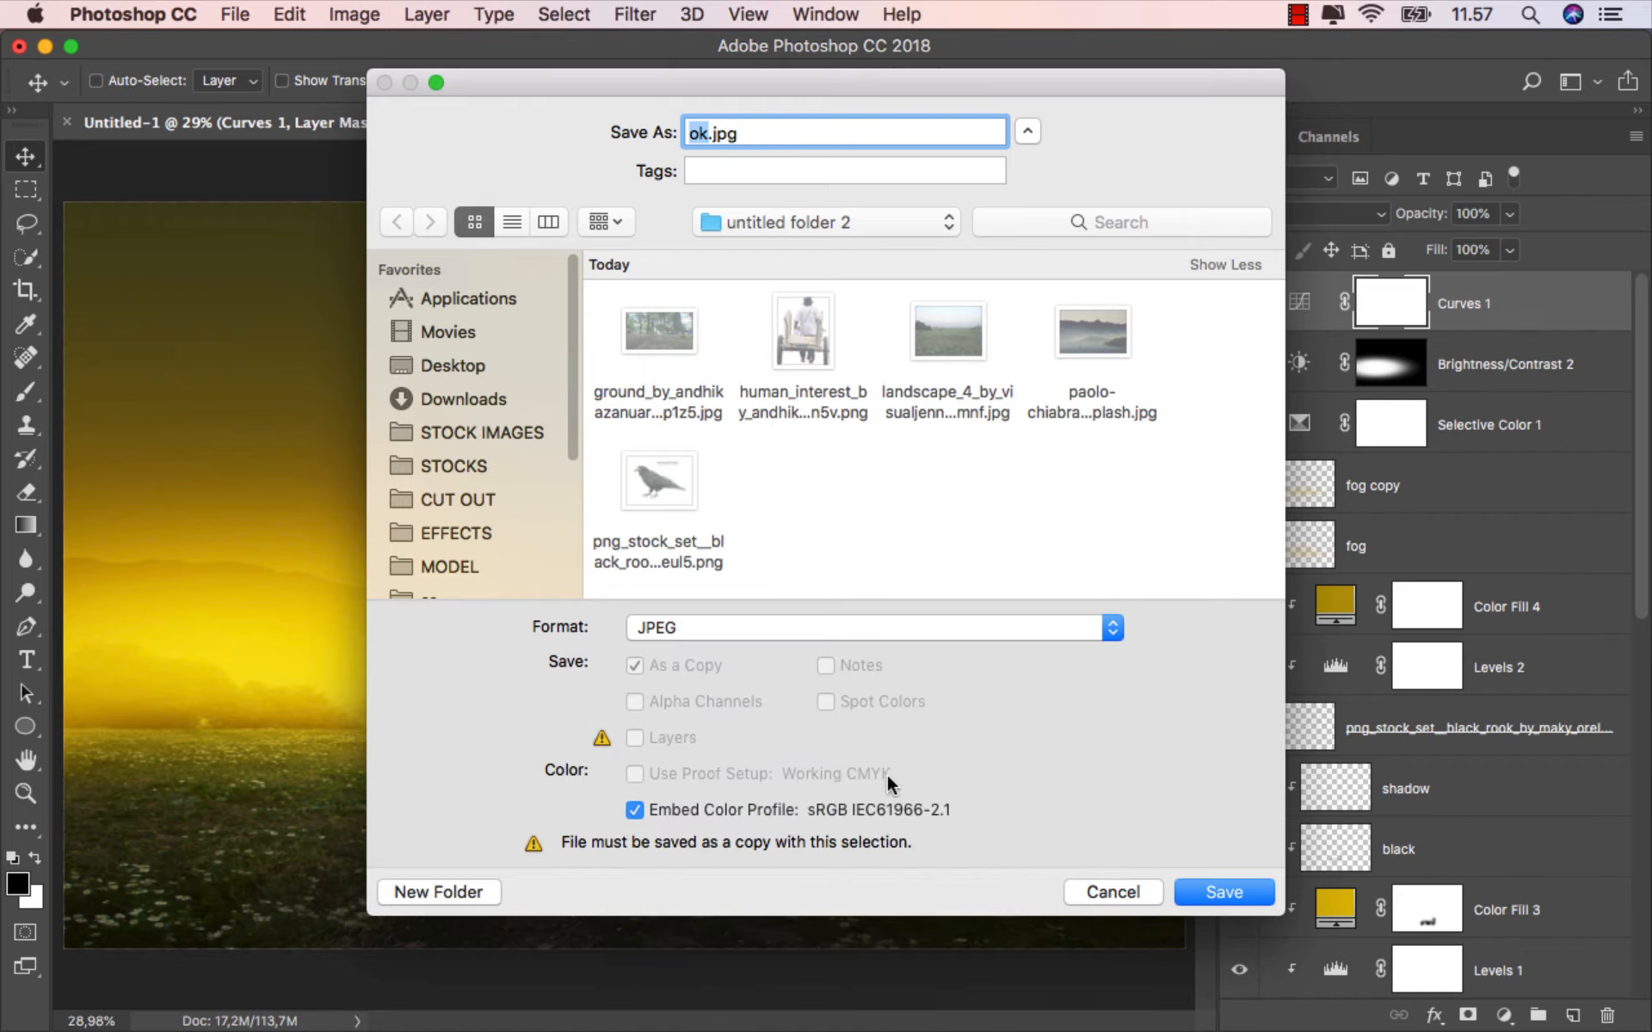
left_click(1194, 884)
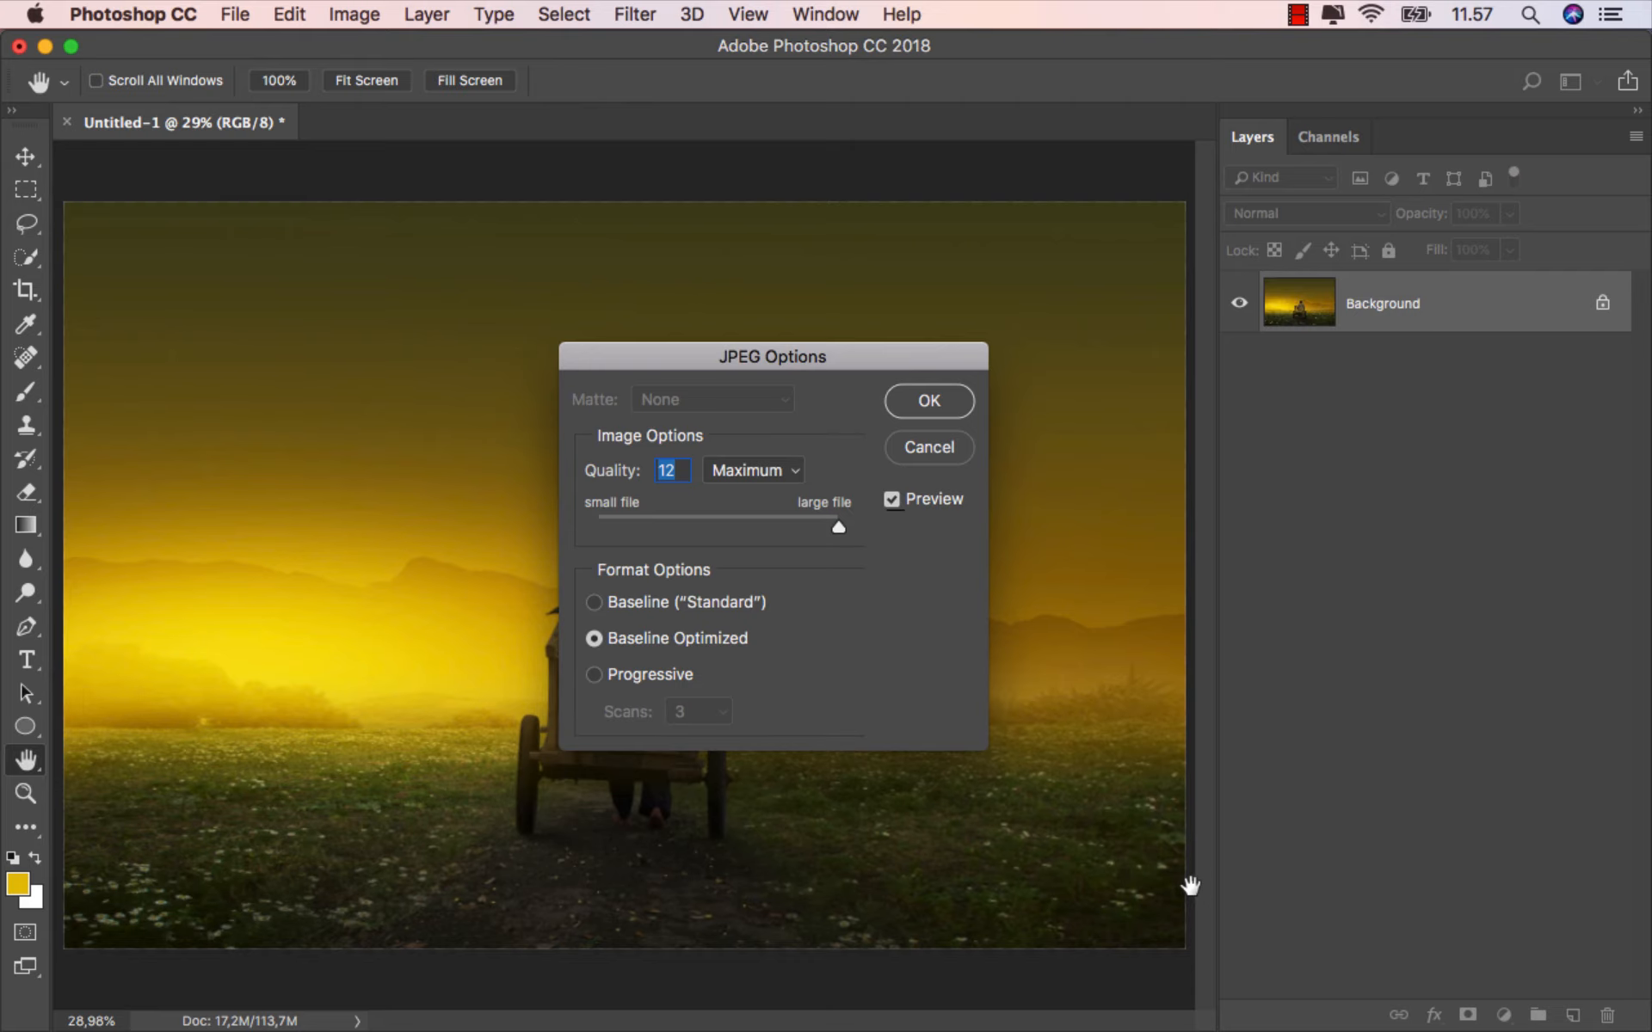
left_click(949, 402)
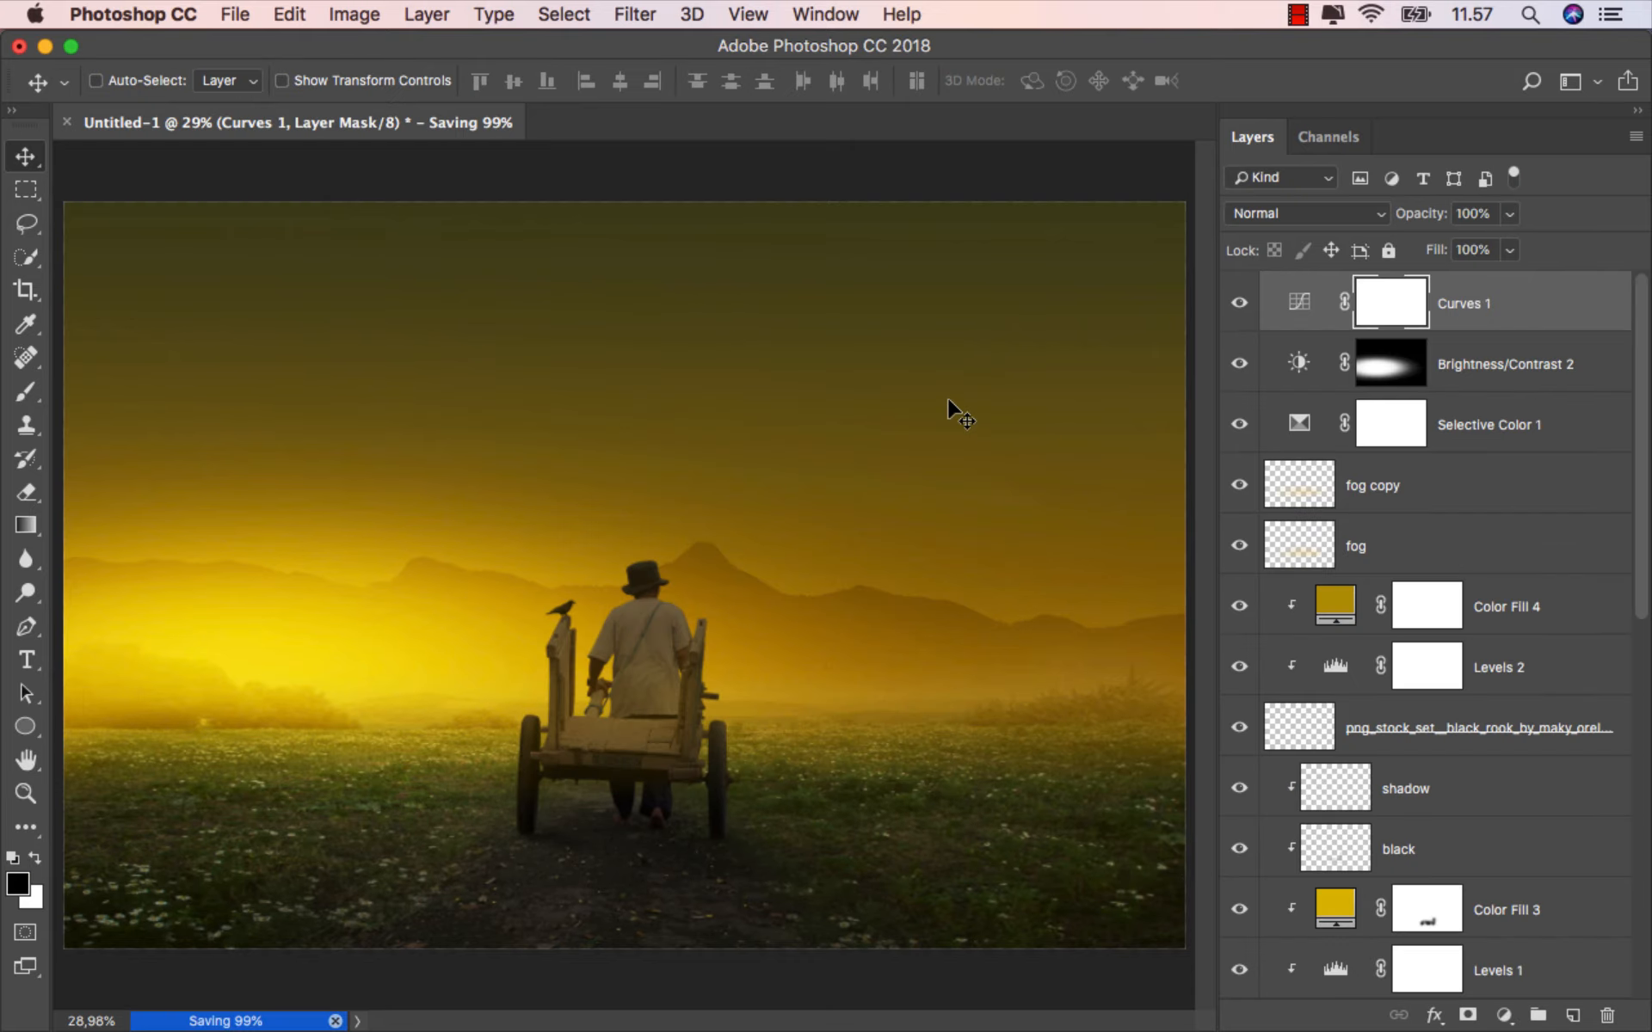
Switch to Finder and preview the exported ok.jpg in untitled folder 2.
mouse_move(616, 1028)
left_click(627, 979)
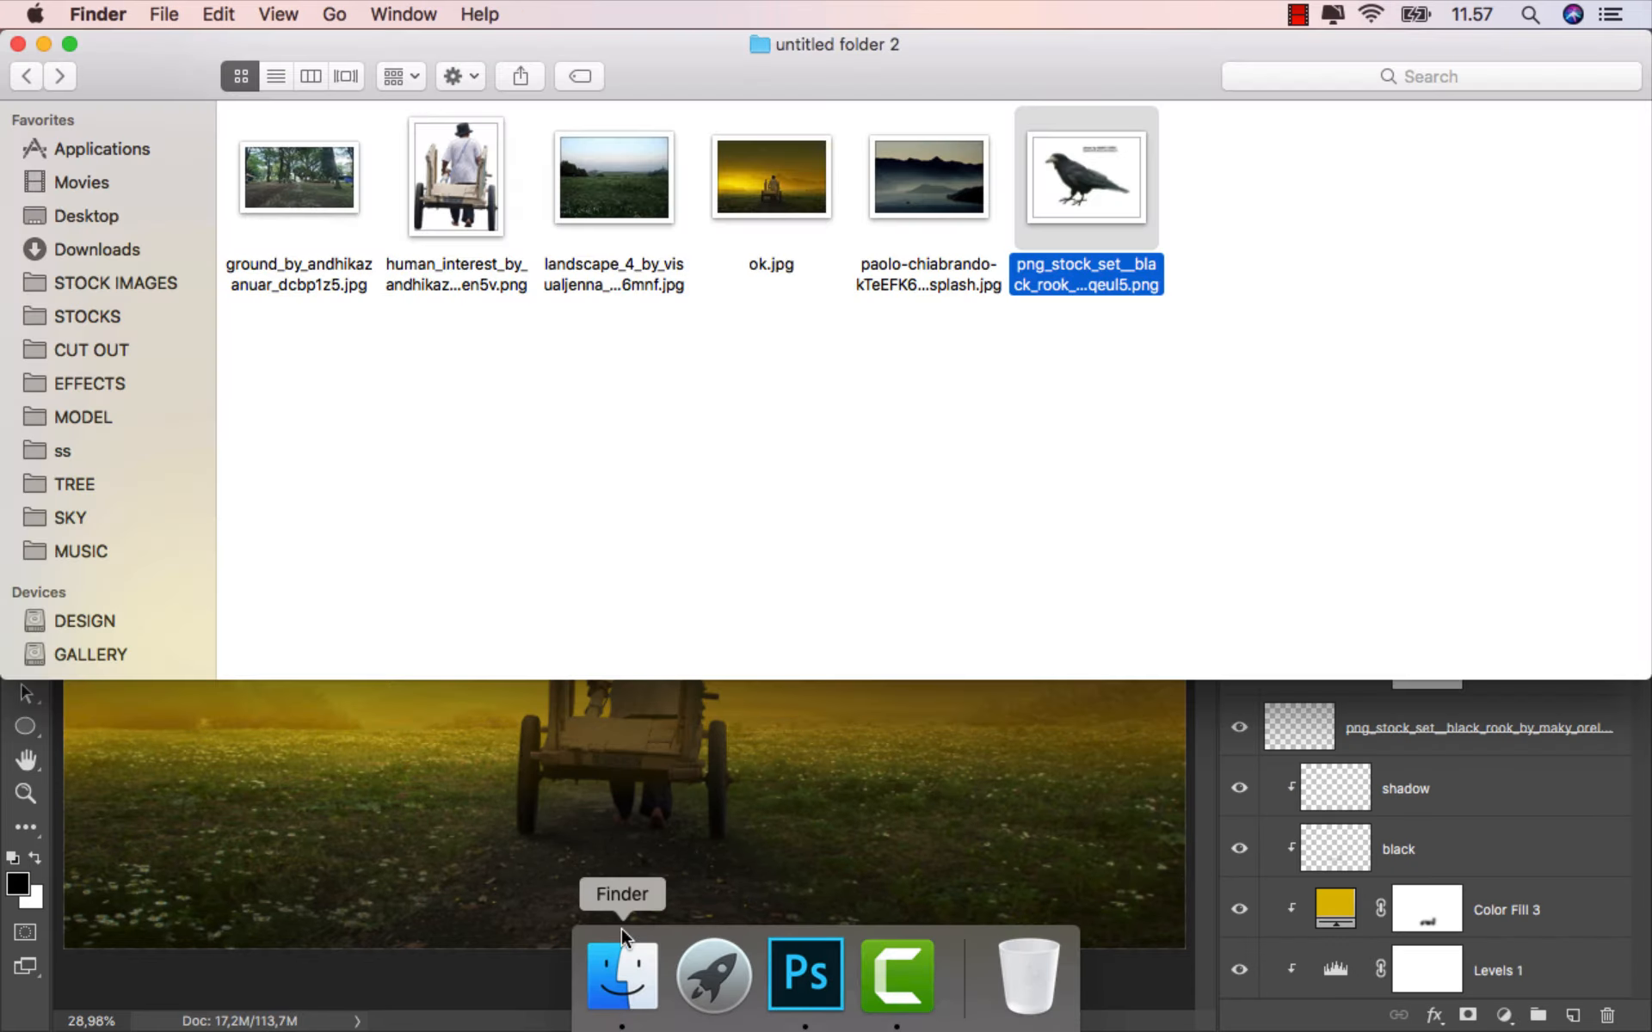
left_click(783, 195)
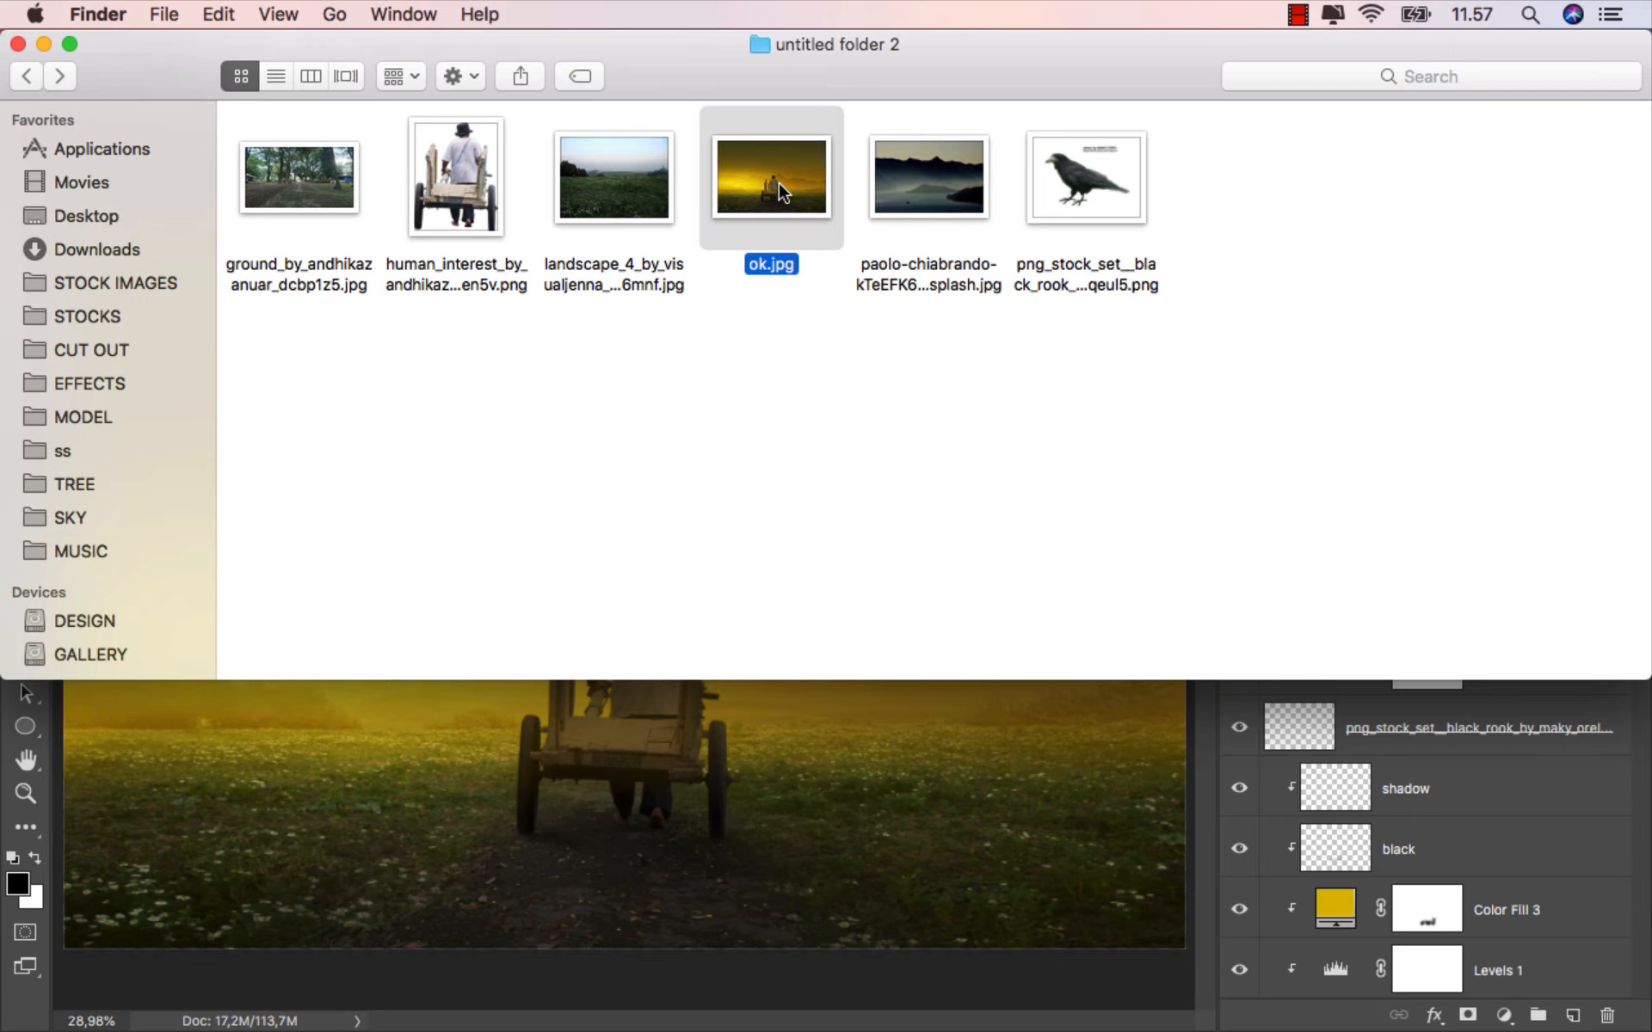
key("space")
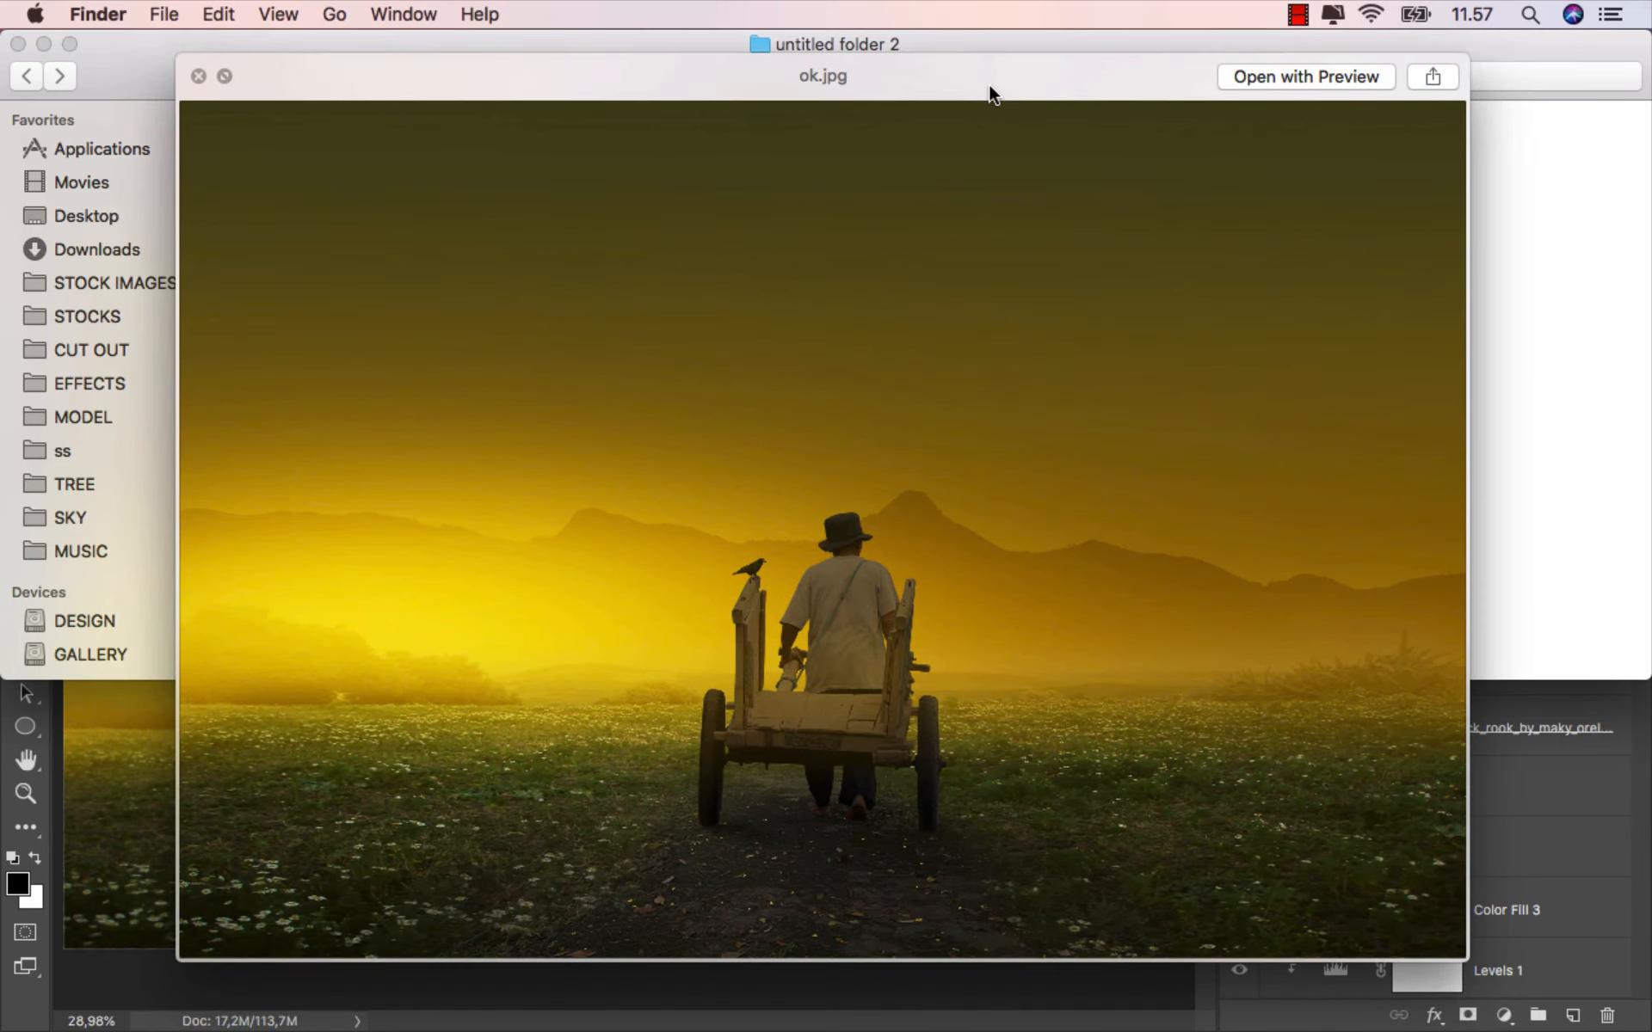